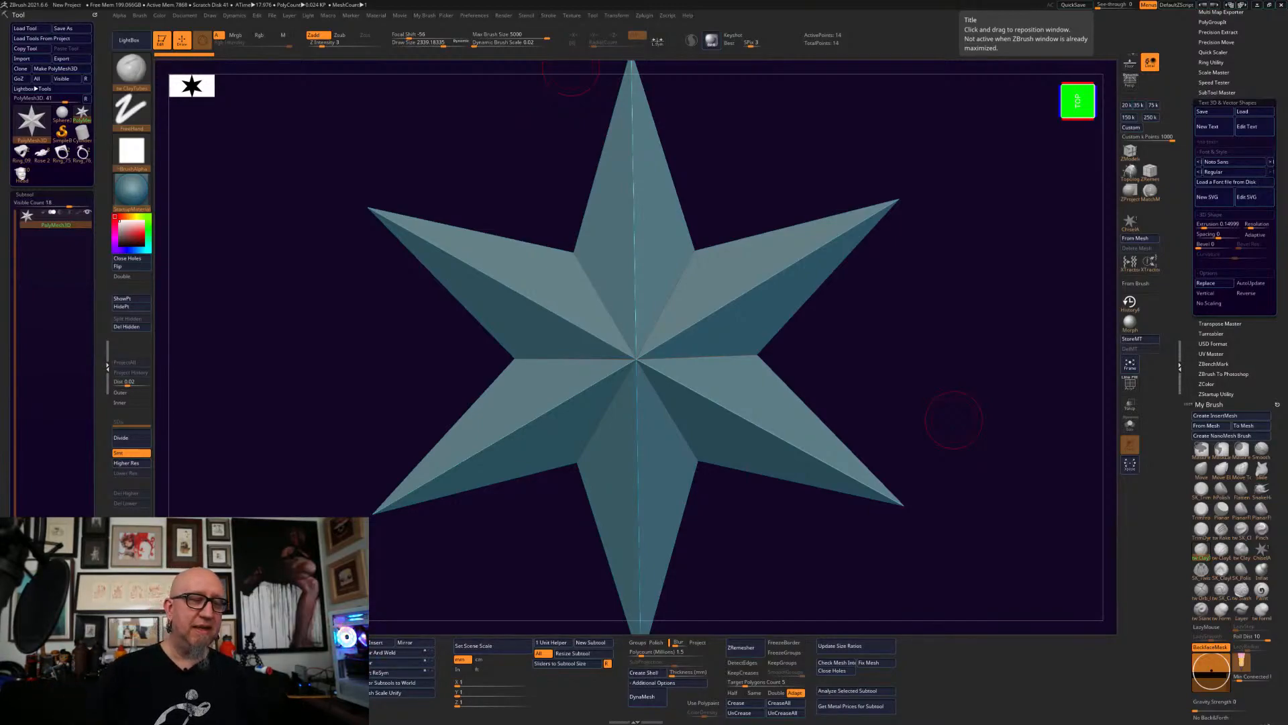
- Switch the active tool from the star to the horned head sculpture and view it from the front and side
{"action": "left_click_drag", "start_coordinate": [783, 540], "coordinate": [817, 547]}
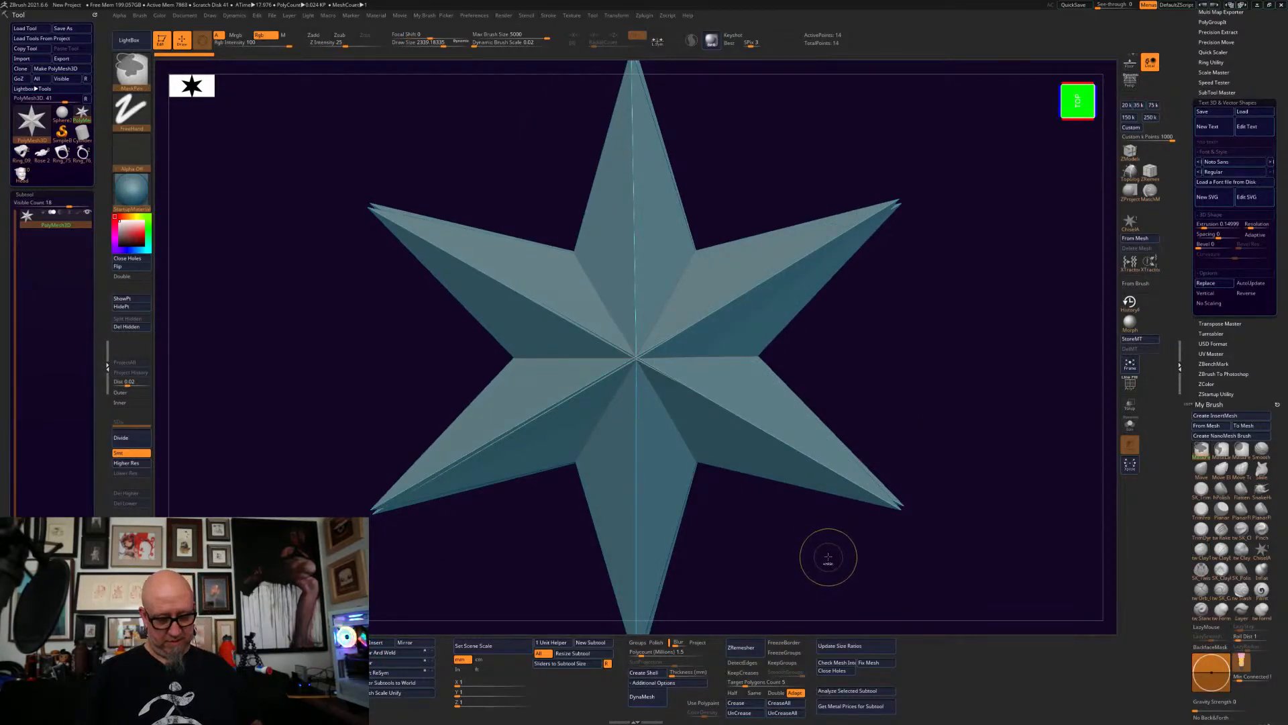
{"action": "left_click_drag", "start_coordinate": [829, 555], "coordinate": [841, 555], "text": "shift"}
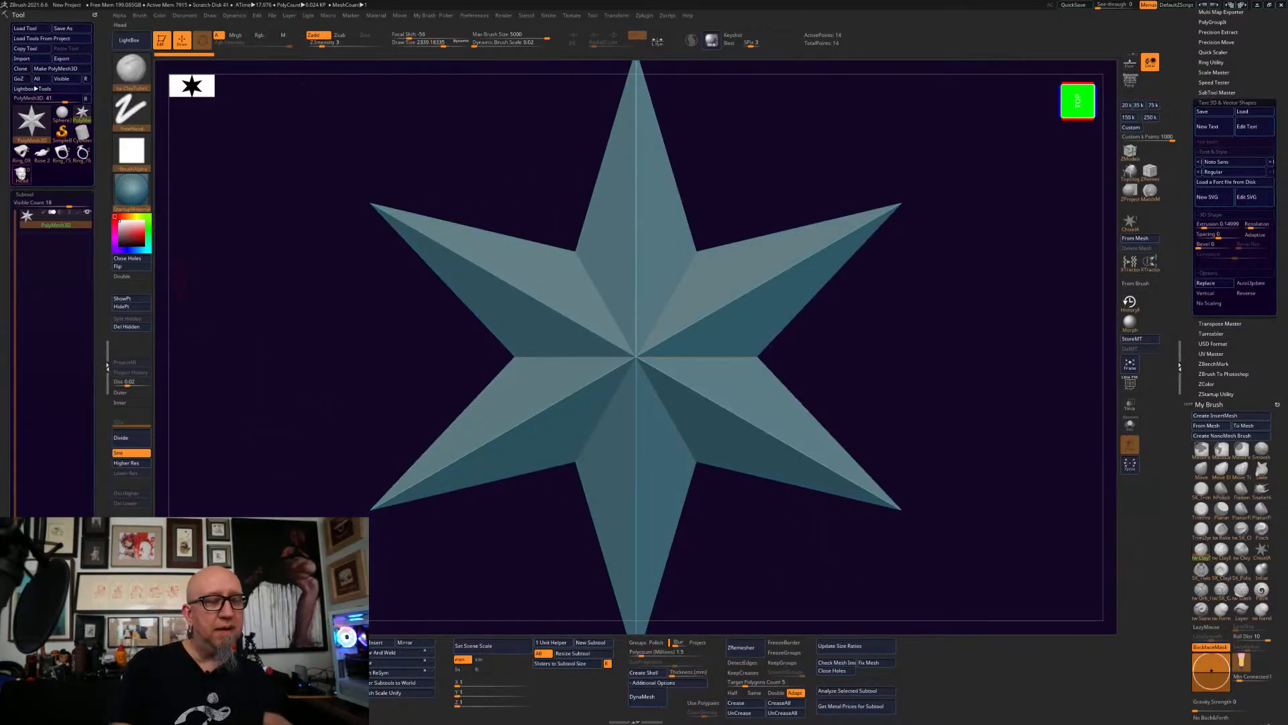
{"action": "left_click", "coordinate": [22, 171]}
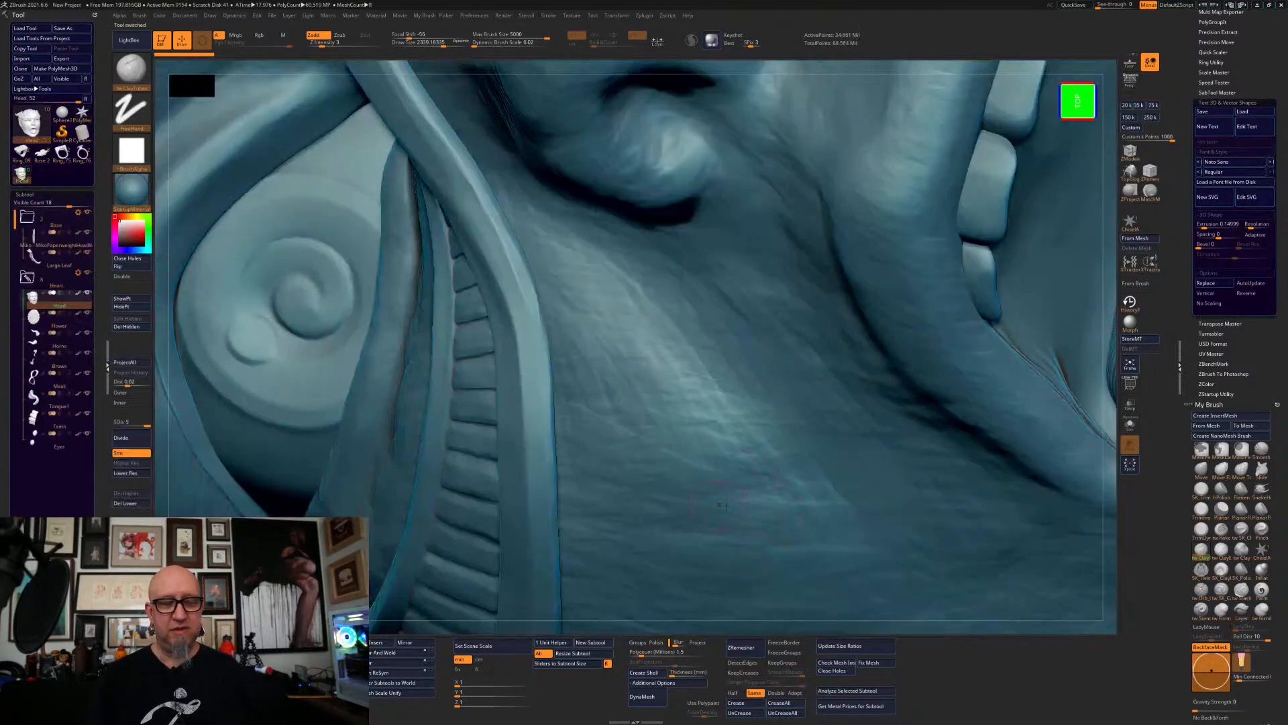
{"action": "key", "text": "f"}
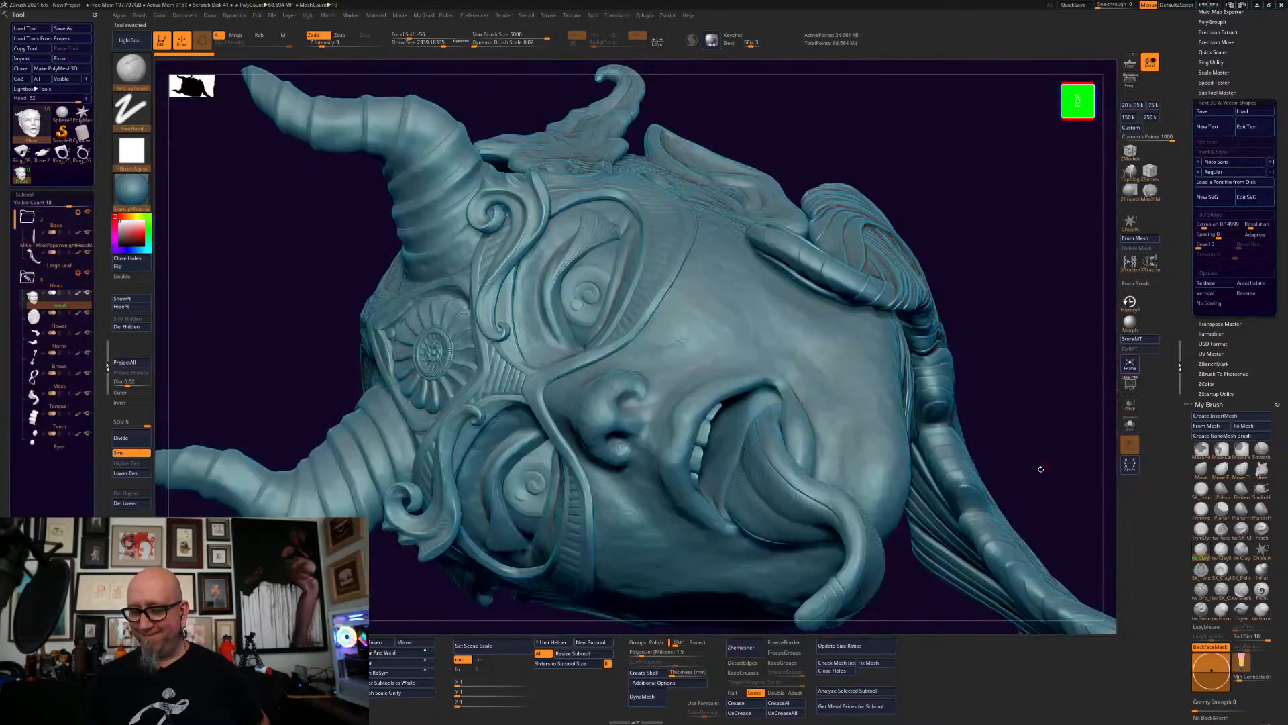
{"action": "left_click_drag", "start_coordinate": [1022, 464], "coordinate": [999, 401]}
{"action": "left_click_drag", "start_coordinate": [1110, 587], "coordinate": [921, 497]}
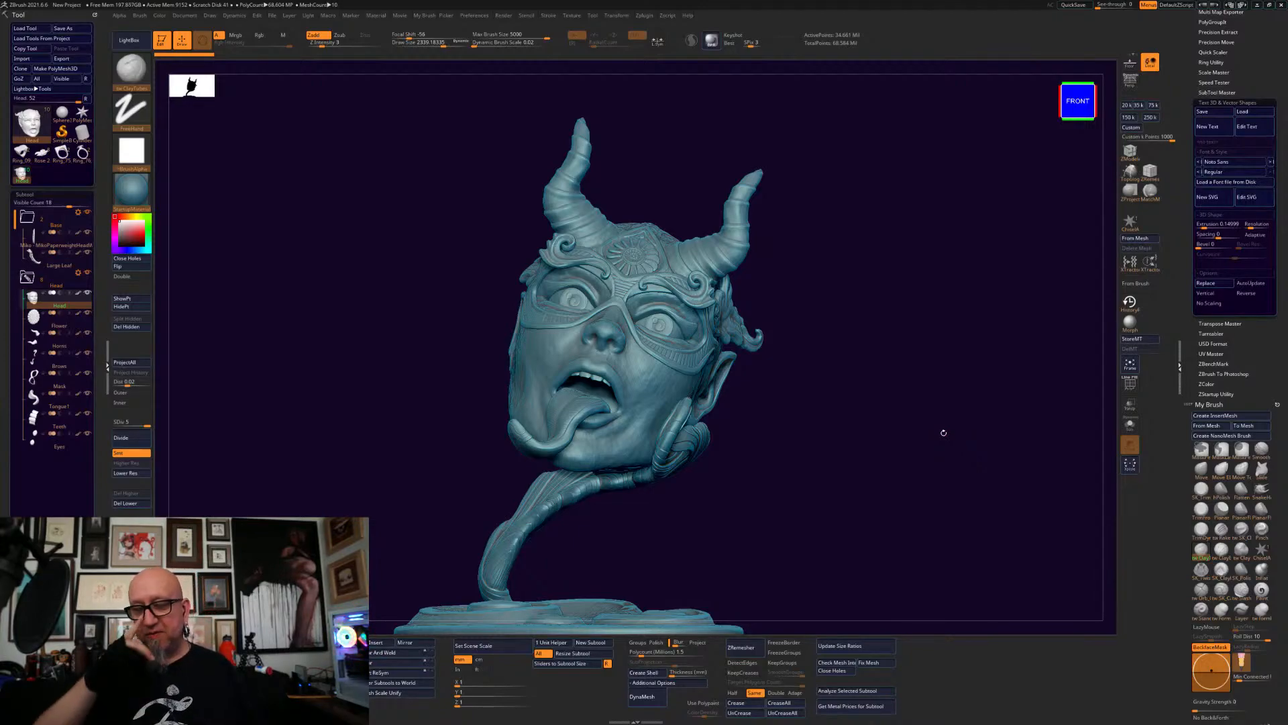
{"action": "mouse_move", "coordinate": [842, 468]}
{"action": "left_mouse_down"}
{"action": "mouse_move", "coordinate": [842, 455]}
{"action": "mouse_move", "coordinate": [926, 478]}
{"action": "mouse_move", "coordinate": [964, 472]}
{"action": "mouse_move", "coordinate": [841, 487]}
{"action": "mouse_move", "coordinate": [962, 467]}
{"action": "mouse_move", "coordinate": [892, 464]}
{"action": "left_mouse_up"}
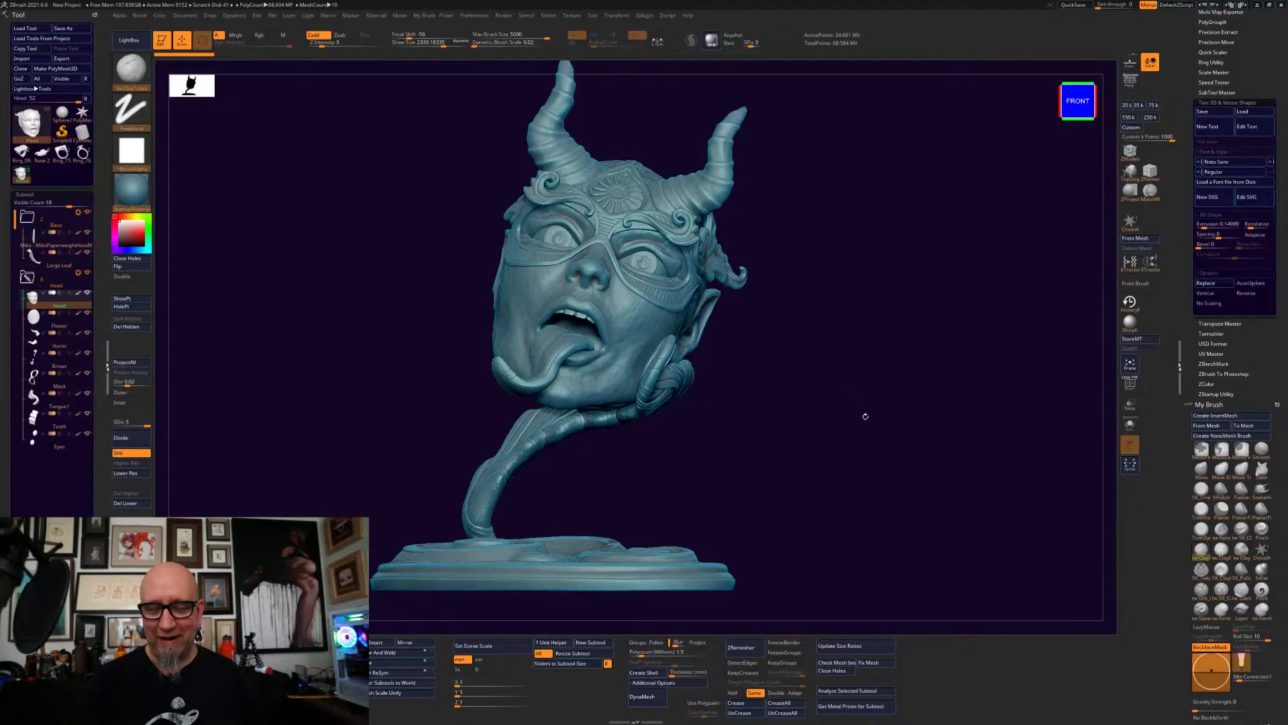
{"action": "mouse_move", "coordinate": [886, 499]}
{"action": "left_mouse_down"}
{"action": "mouse_move", "coordinate": [940, 473]}
{"action": "mouse_move", "coordinate": [865, 515]}
{"action": "mouse_move", "coordinate": [829, 509]}
{"action": "left_mouse_up"}
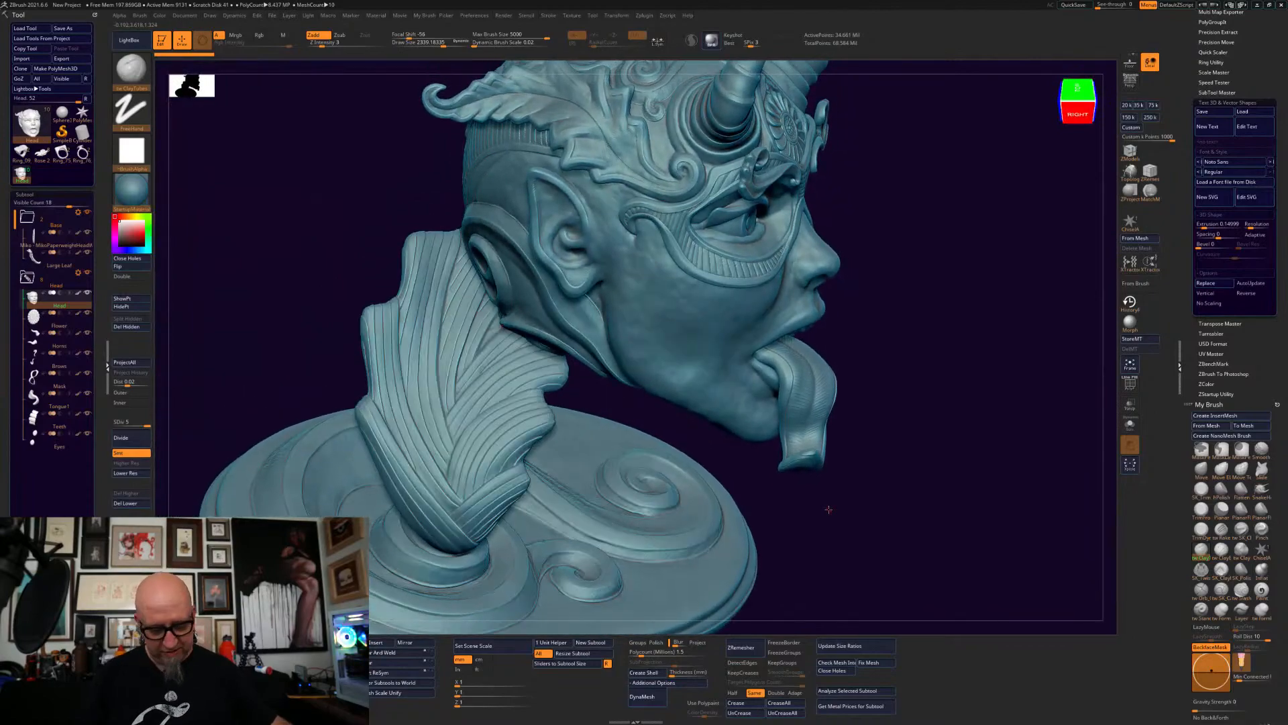
{"action": "key", "text": "super"}
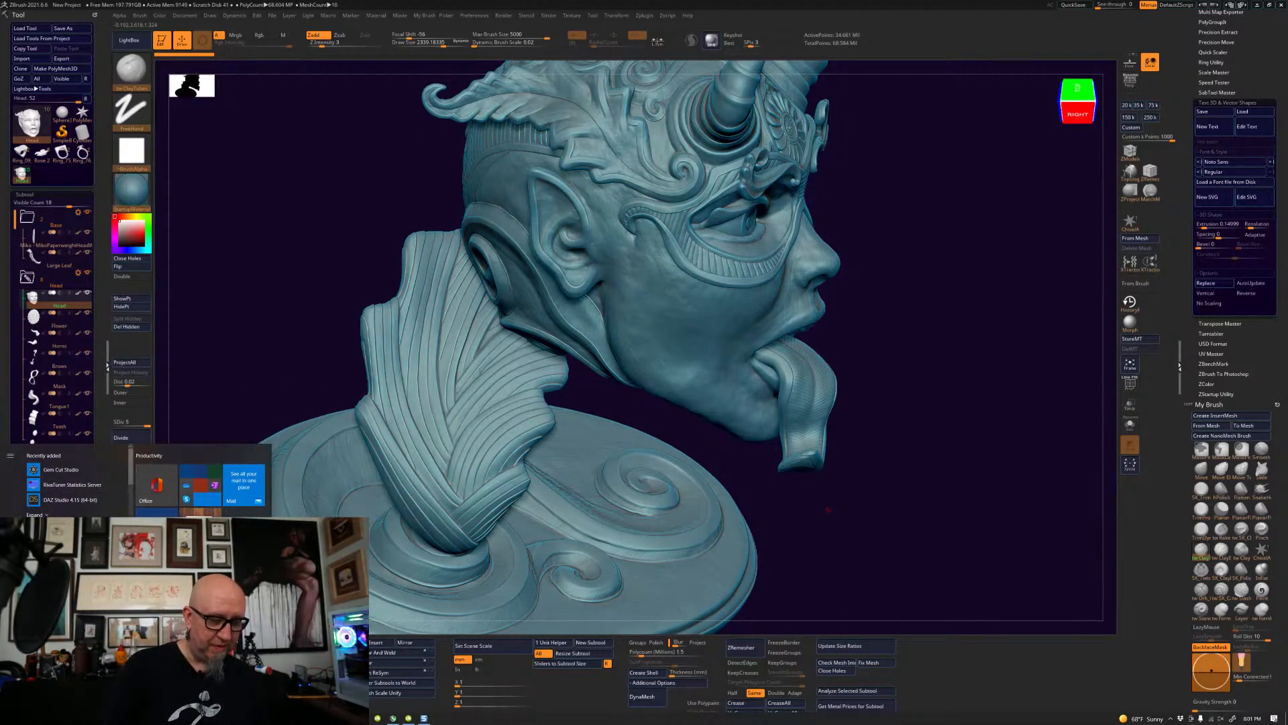
{"action": "scroll", "coordinate": [74, 481], "scroll_direction": "down", "scroll_amount": 10}
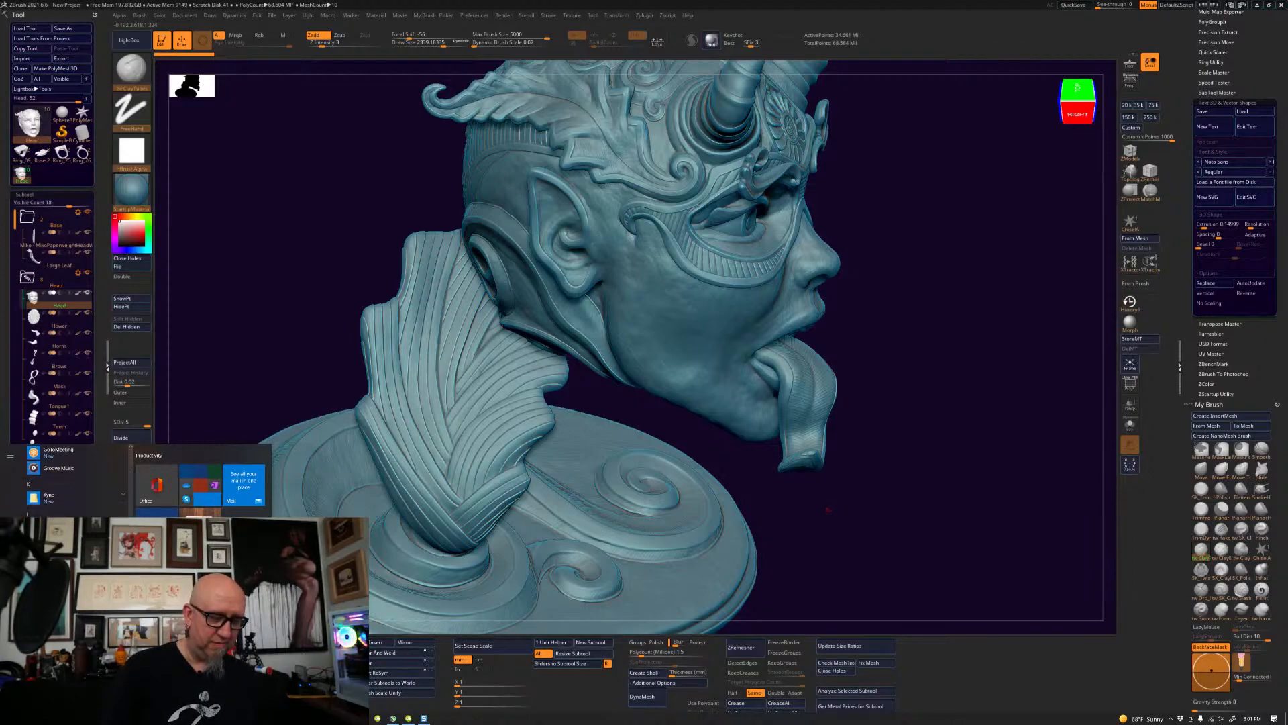
{"action": "scroll", "coordinate": [74, 481], "scroll_direction": "down", "scroll_amount": 5}
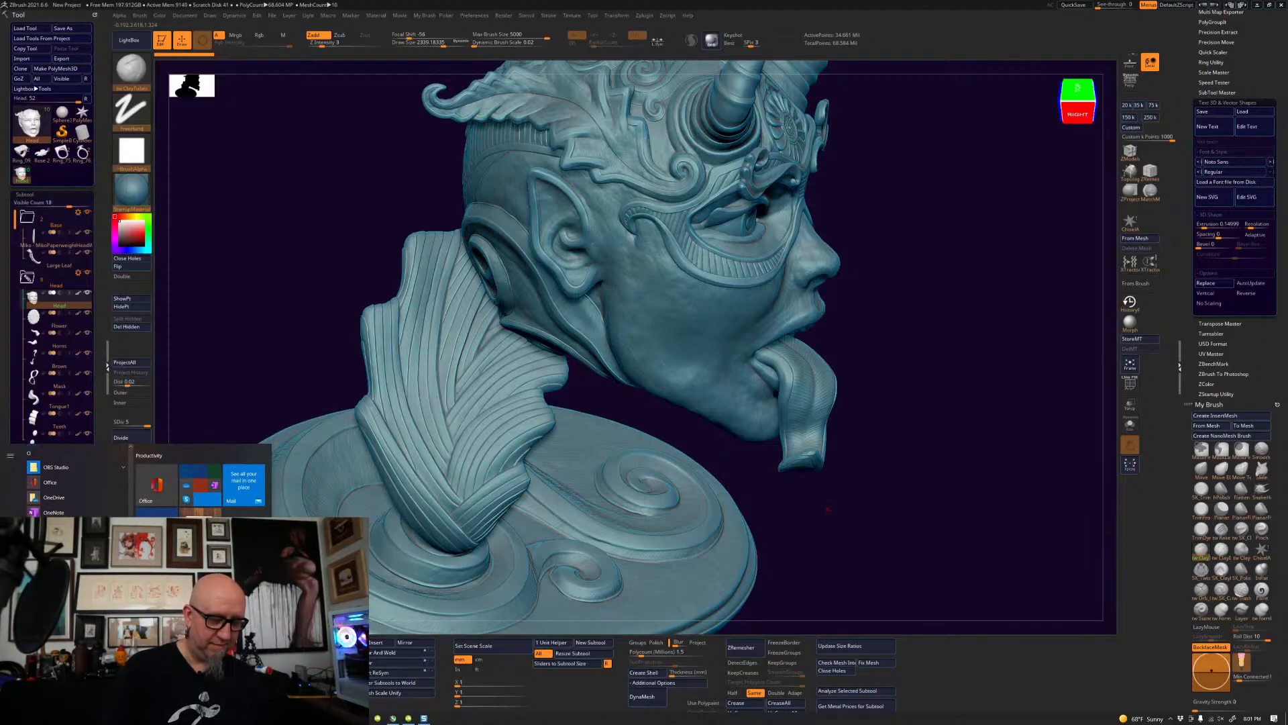
{"action": "scroll", "coordinate": [74, 481], "scroll_direction": "down", "scroll_amount": 5}
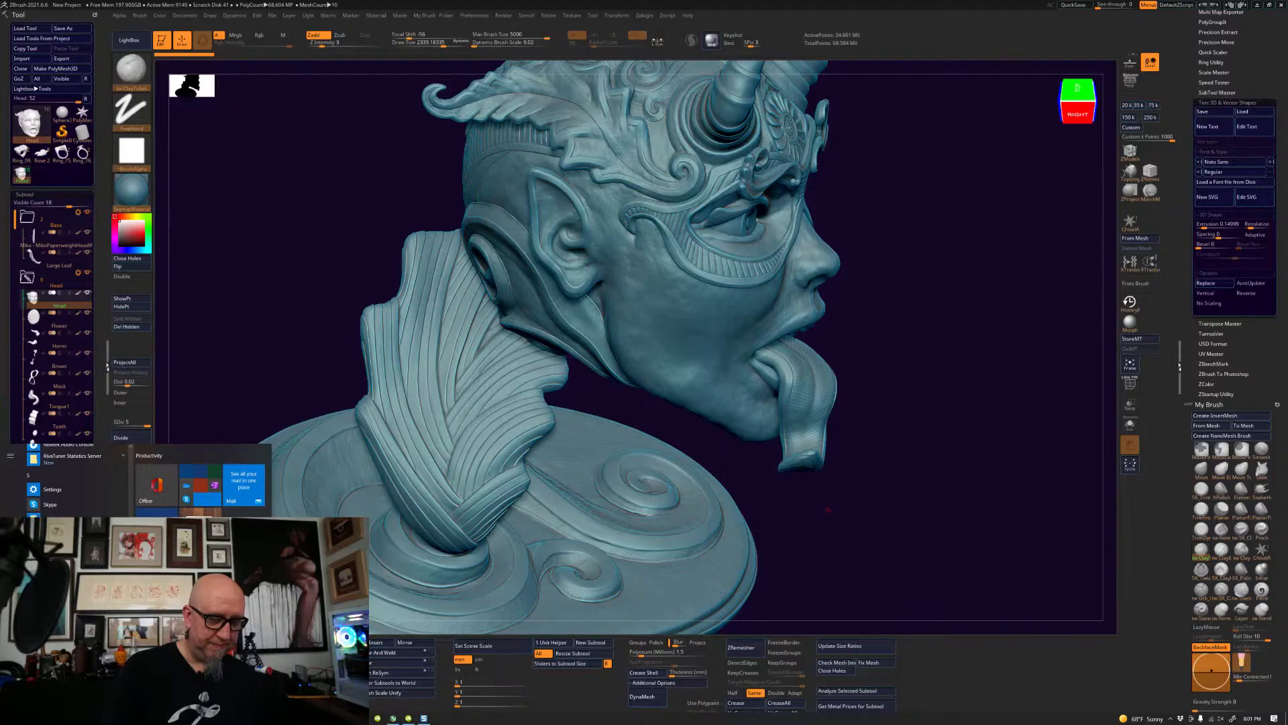
{"action": "key", "text": "Escape"}
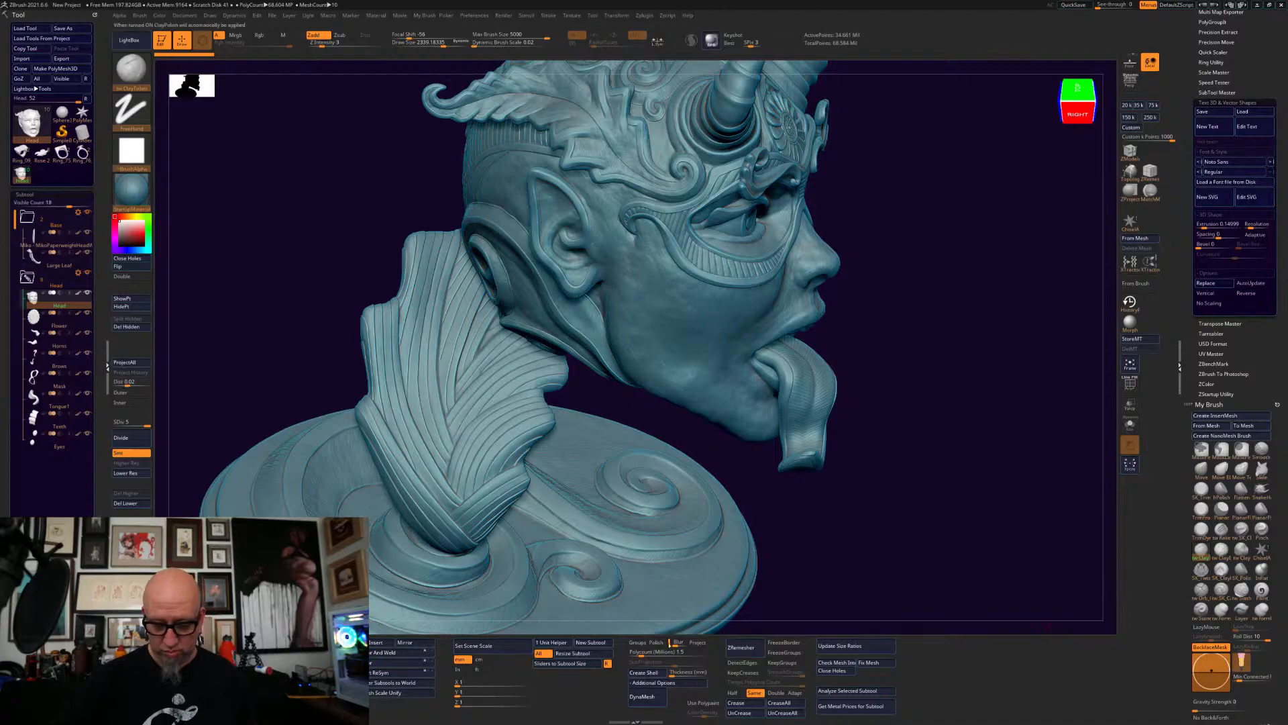
- Switch to SwordSoft Mousetrack, enable its control bar, and minimize the settings window
{"action": "key", "text": "super"}
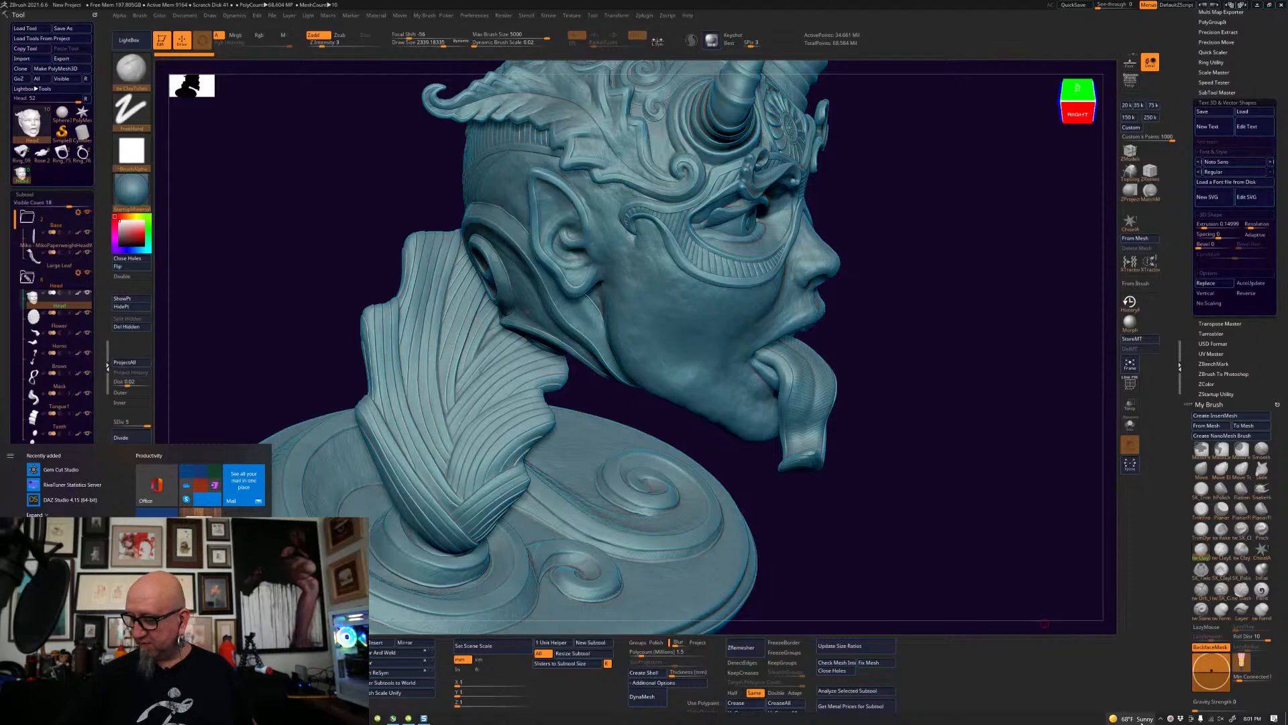
{"action": "left_click", "coordinate": [1171, 720]}
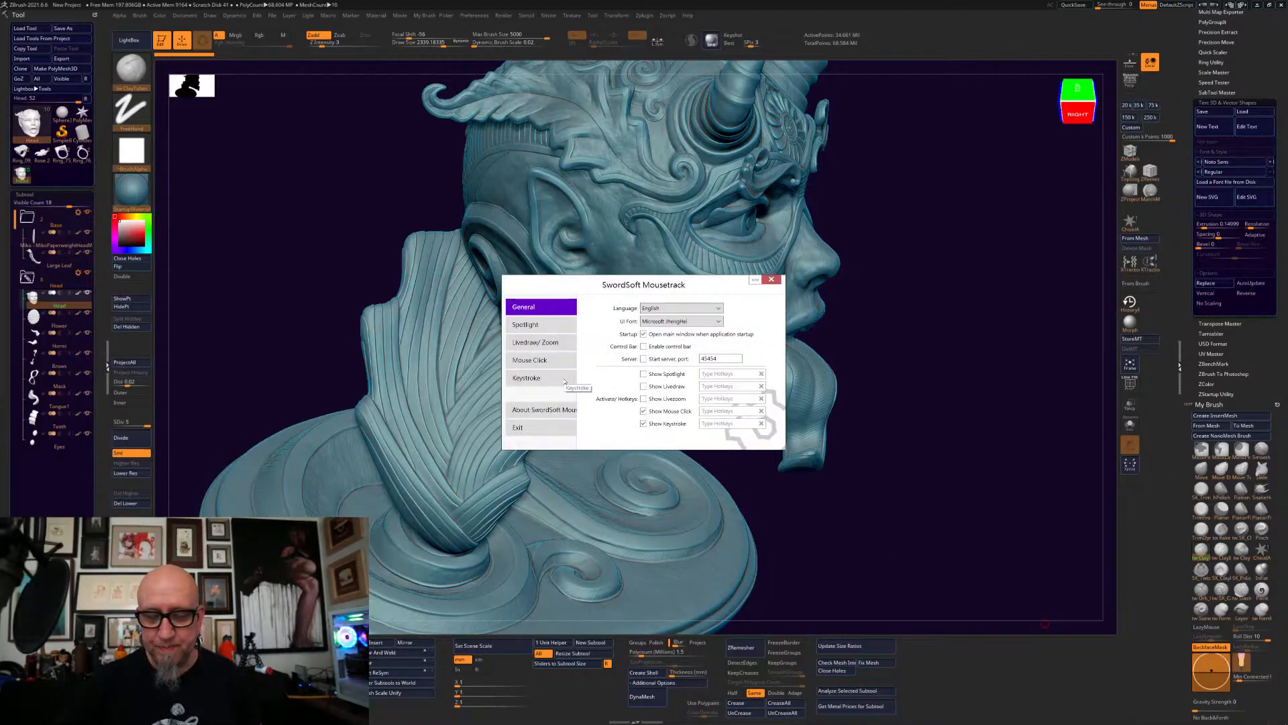
{"action": "left_click", "coordinate": [645, 346]}
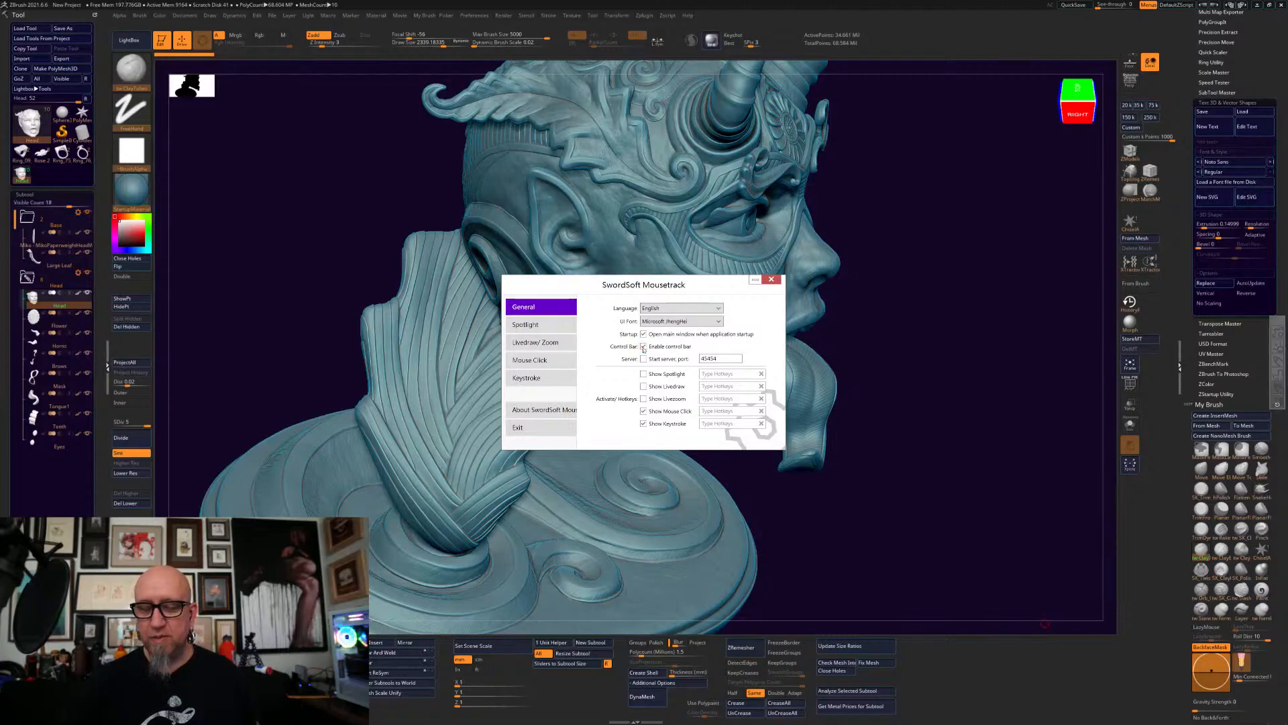
{"action": "left_click", "coordinate": [755, 280]}
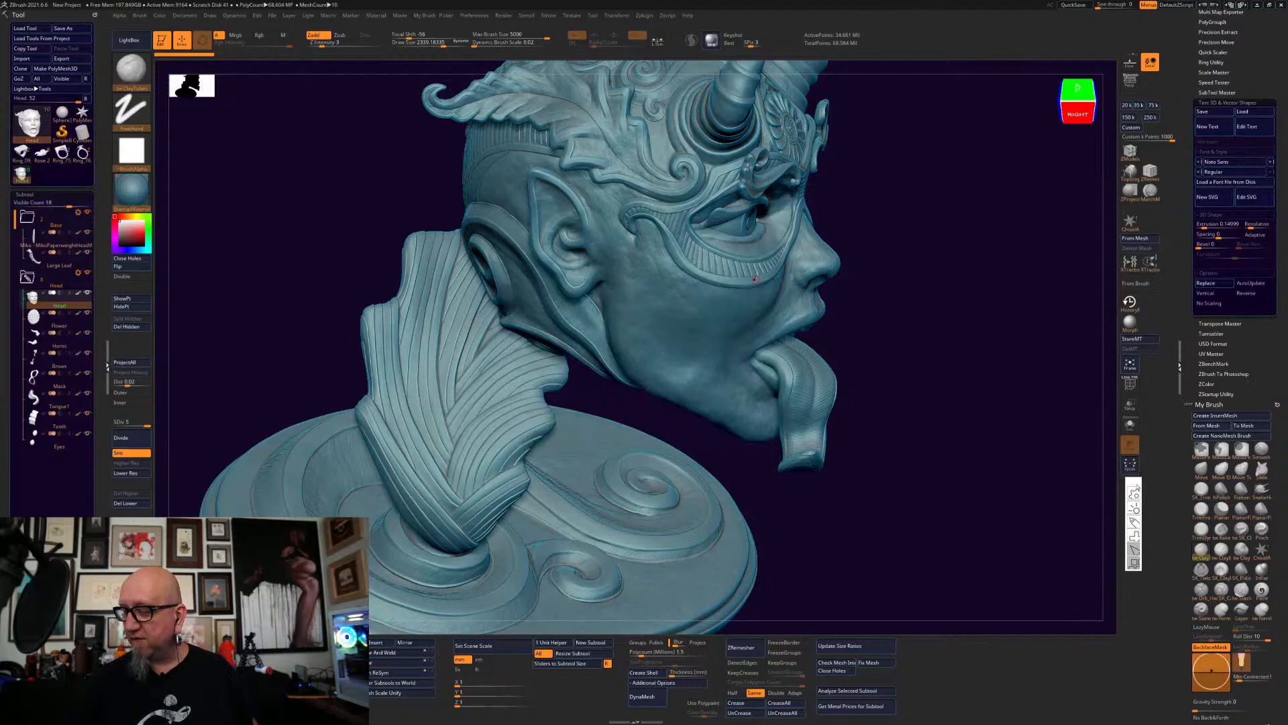
{"action": "left_click", "coordinate": [1127, 527]}
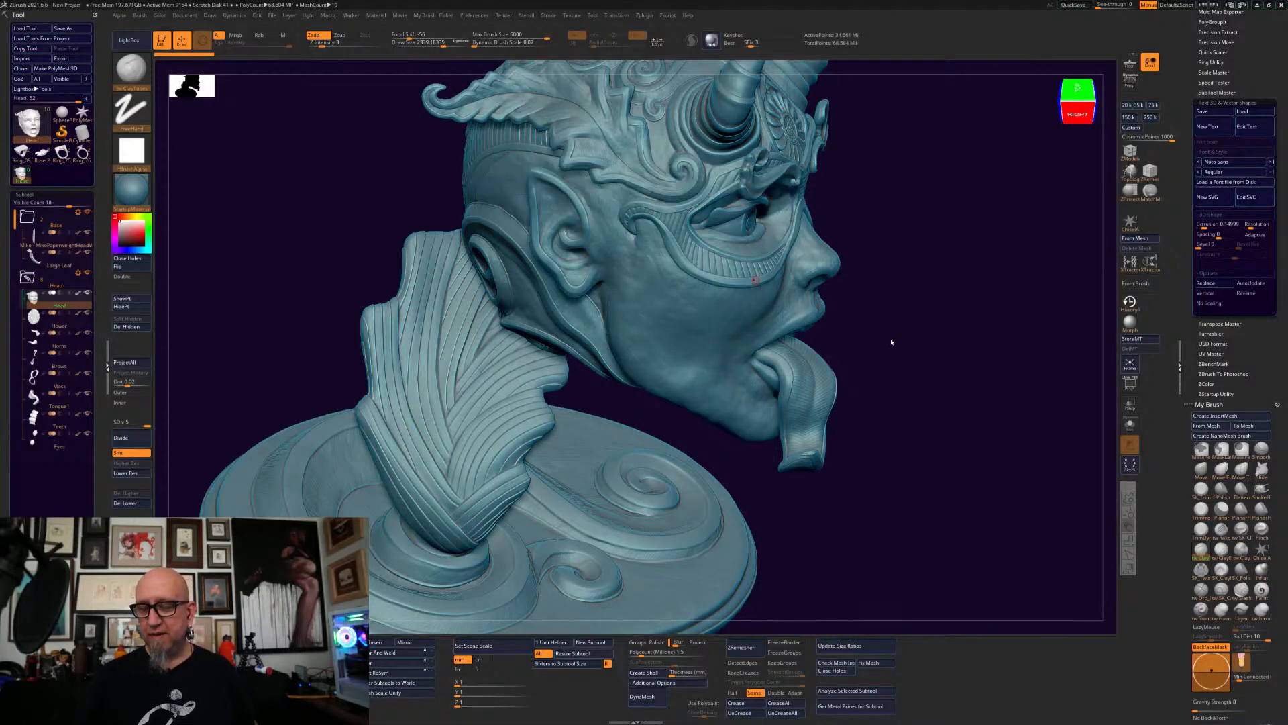
{"action": "left_click_drag", "start_coordinate": [916, 505], "coordinate": [883, 555]}
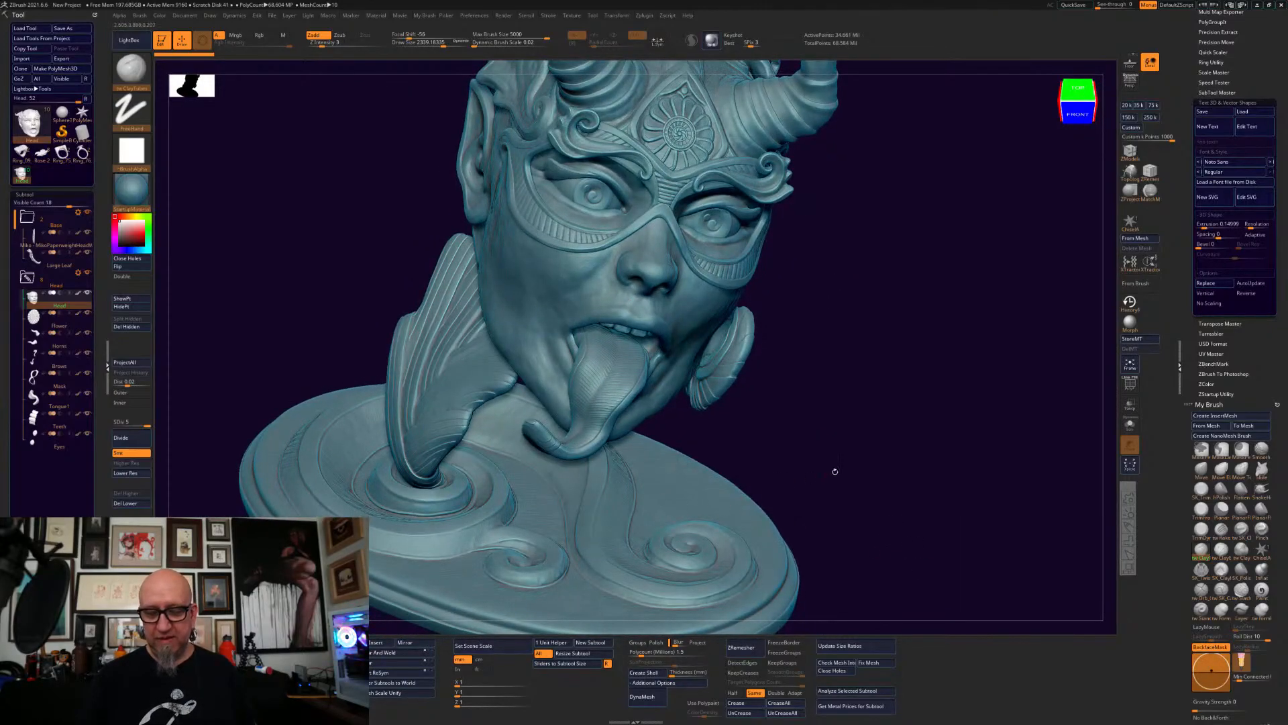
{"action": "left_click_drag", "start_coordinate": [824, 475], "coordinate": [685, 451]}
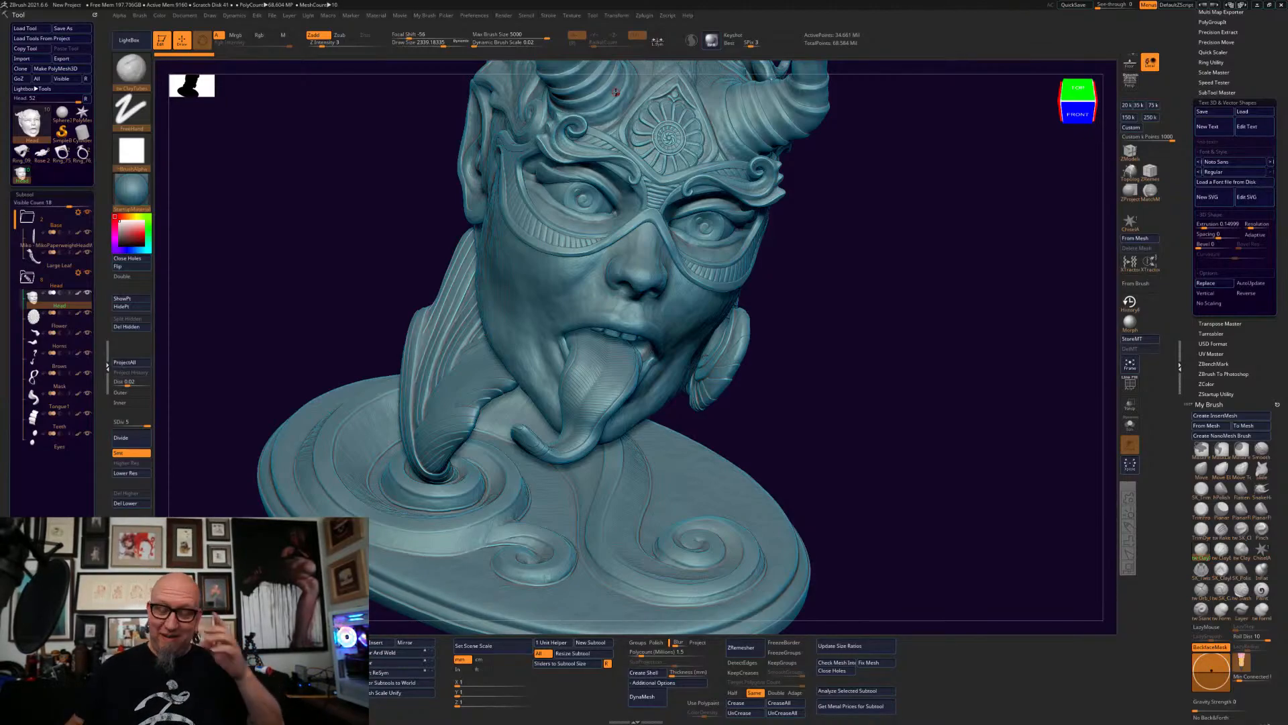
{"action": "left_click_drag", "start_coordinate": [892, 373], "coordinate": [880, 351]}
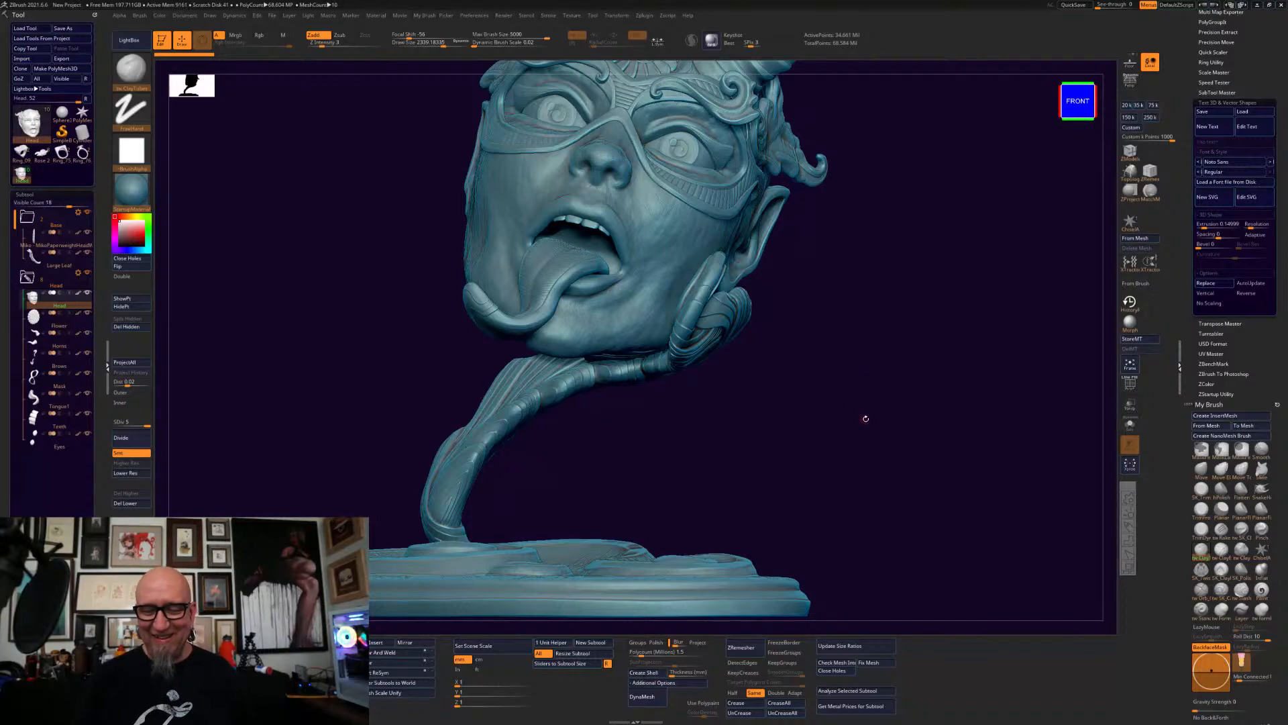
{"action": "left_click_drag", "start_coordinate": [888, 422], "coordinate": [886, 376]}
{"action": "left_click_drag", "start_coordinate": [879, 303], "coordinate": [824, 394]}
{"action": "mouse_move", "coordinate": [887, 426]}
{"action": "left_mouse_down"}
{"action": "mouse_move", "coordinate": [977, 383]}
{"action": "mouse_move", "coordinate": [940, 428]}
{"action": "left_mouse_up"}
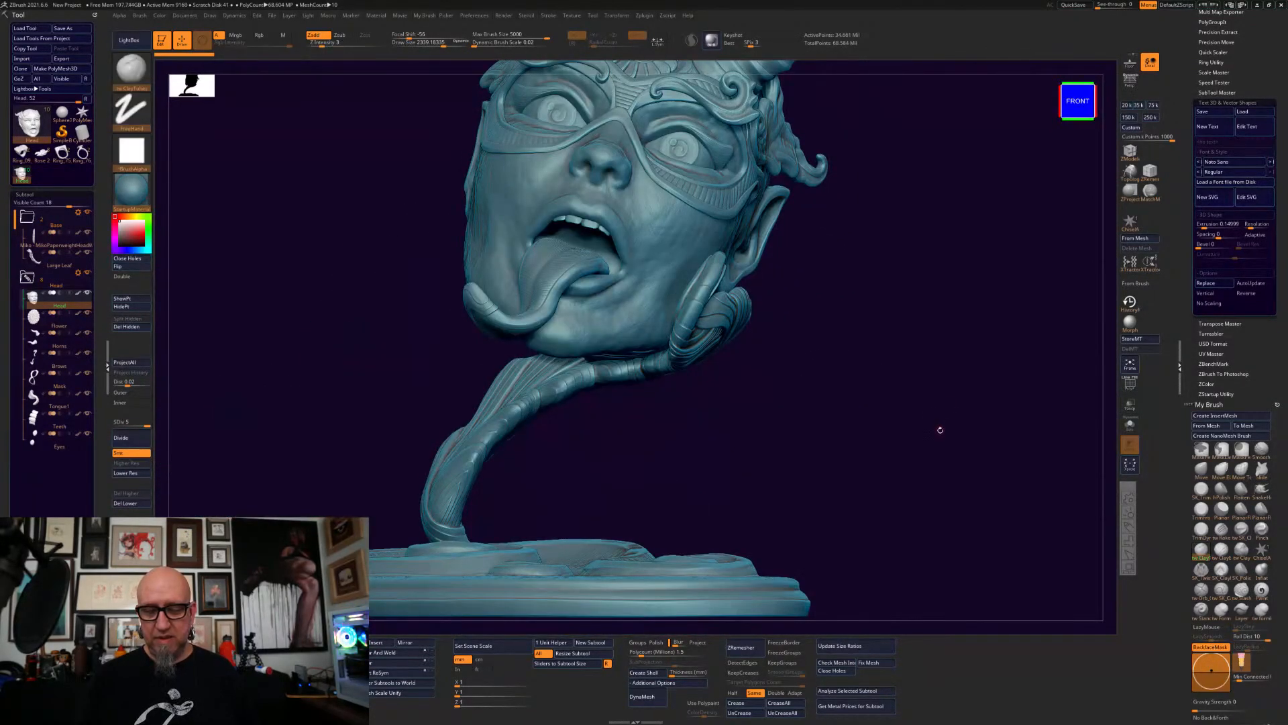
- Choose the Move brush with a dynamic brush scale of about 3.18 and a draw size of about 214
{"action": "left_click", "coordinate": [1201, 468]}
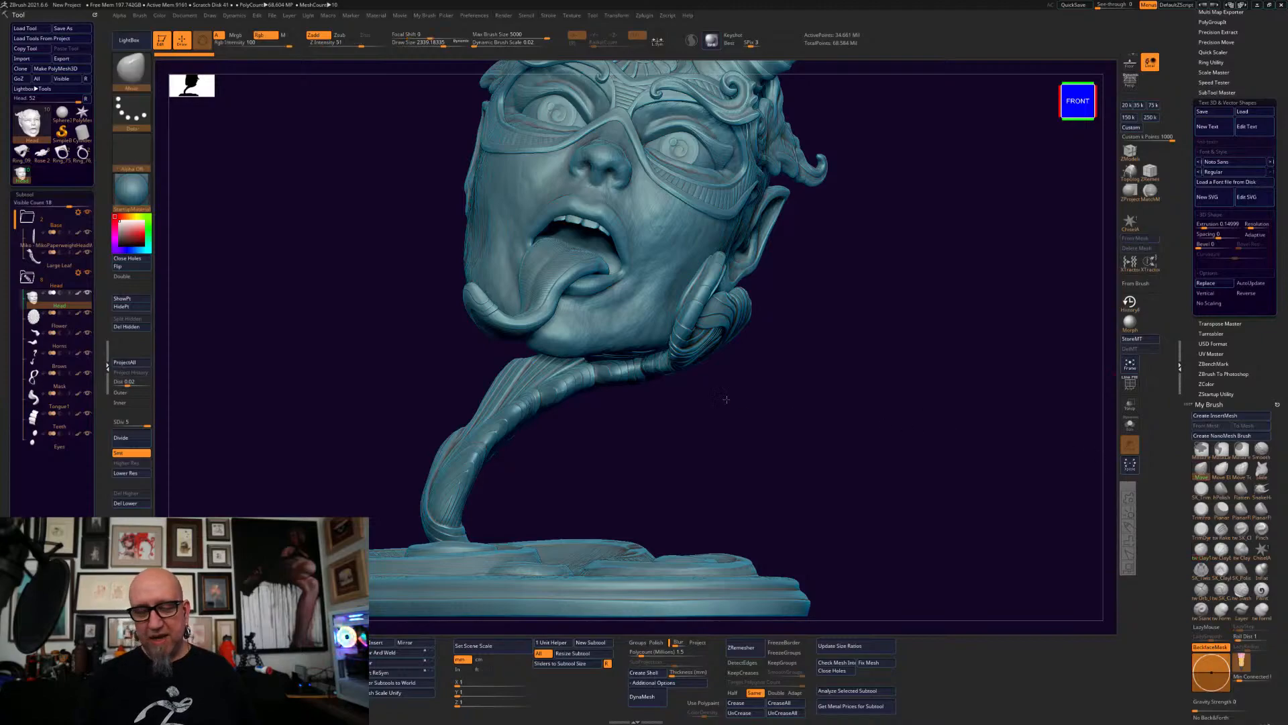
{"action": "right_click", "coordinate": [726, 399]}
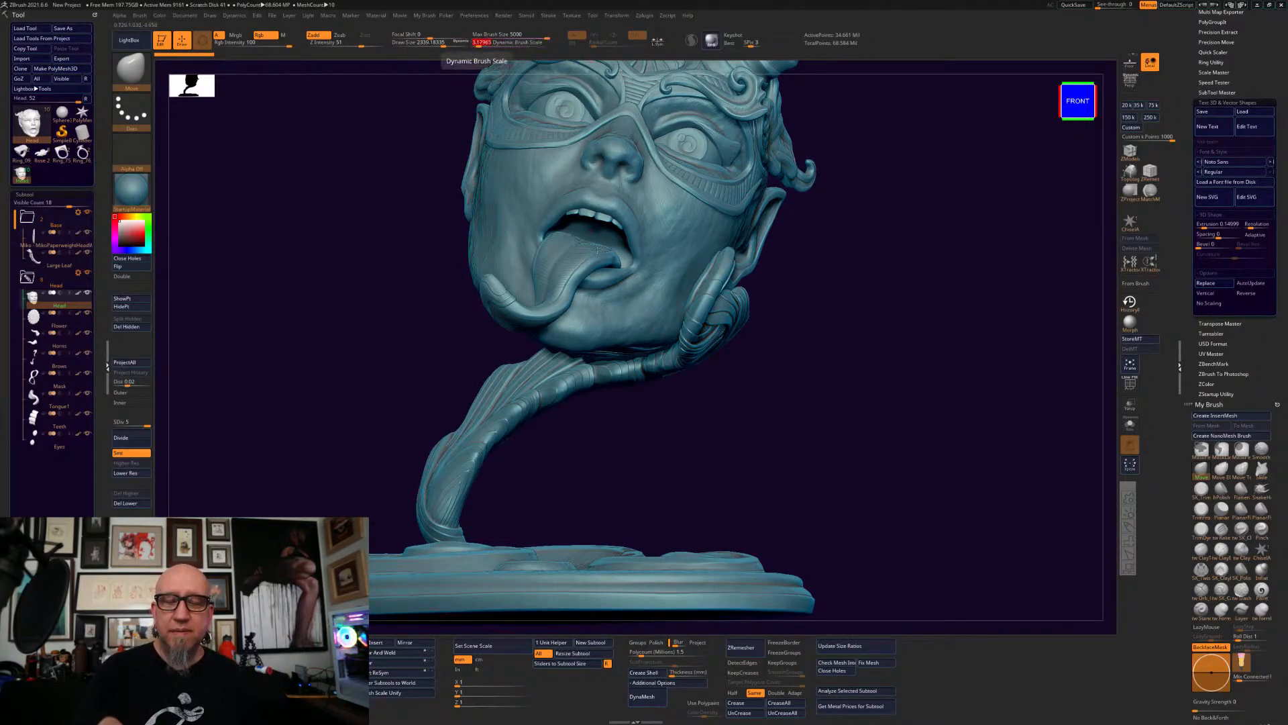
{"action": "right_click", "coordinate": [644, 426]}
{"action": "left_click_drag", "start_coordinate": [648, 427], "coordinate": [616, 415]}
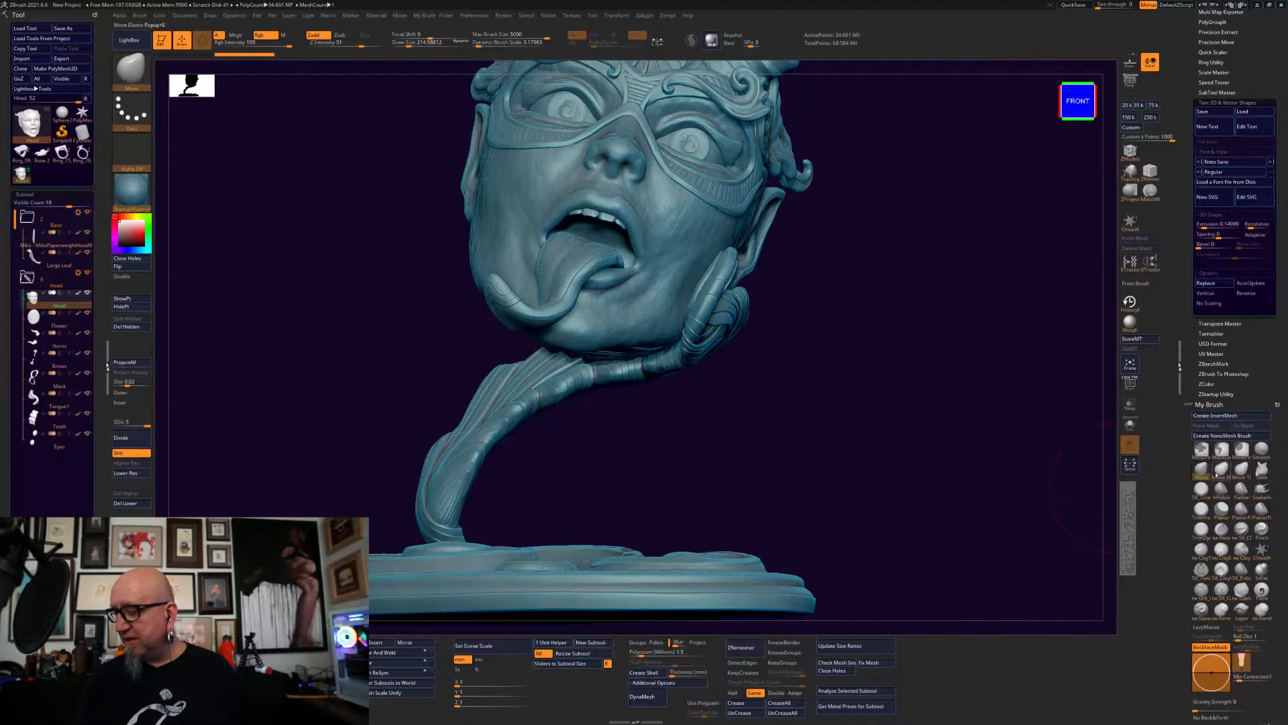
- Switch to the Move Elastic brush at Z Intensity 14 and make the Large Leaf subtool active
{"action": "left_click", "coordinate": [1215, 473]}
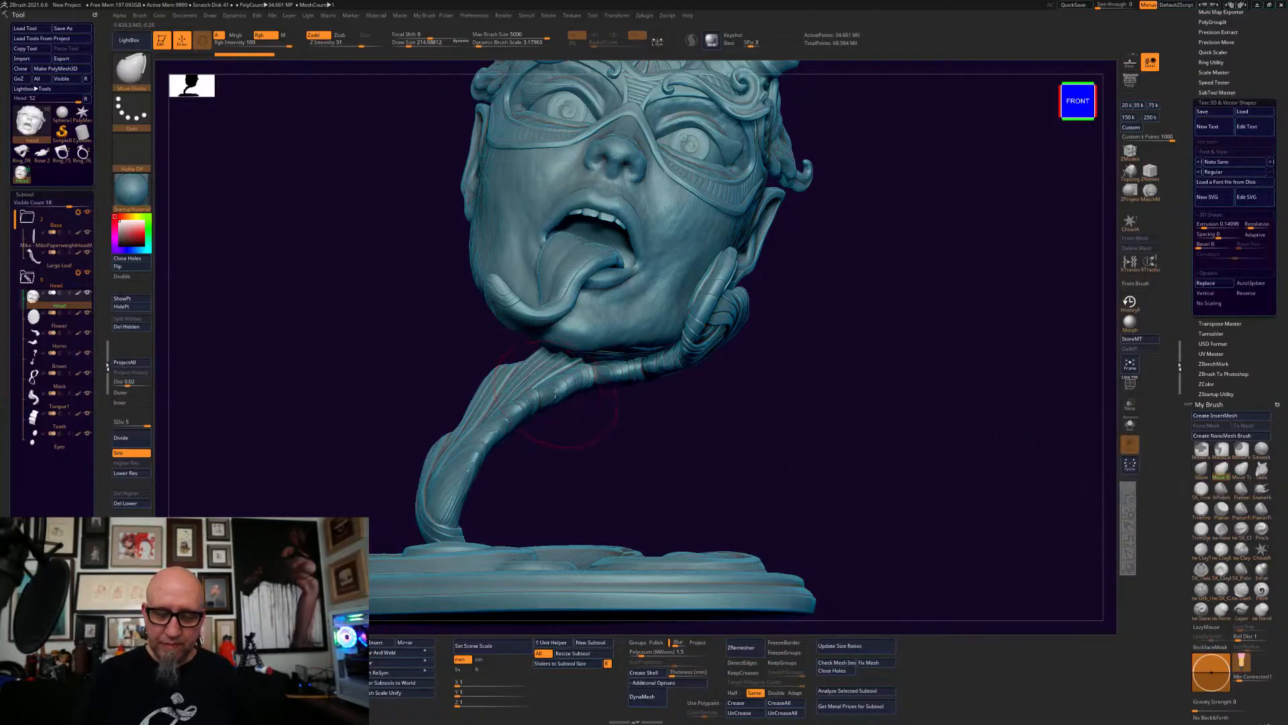
{"action": "key", "text": "x"}
{"action": "key", "text": "x"}
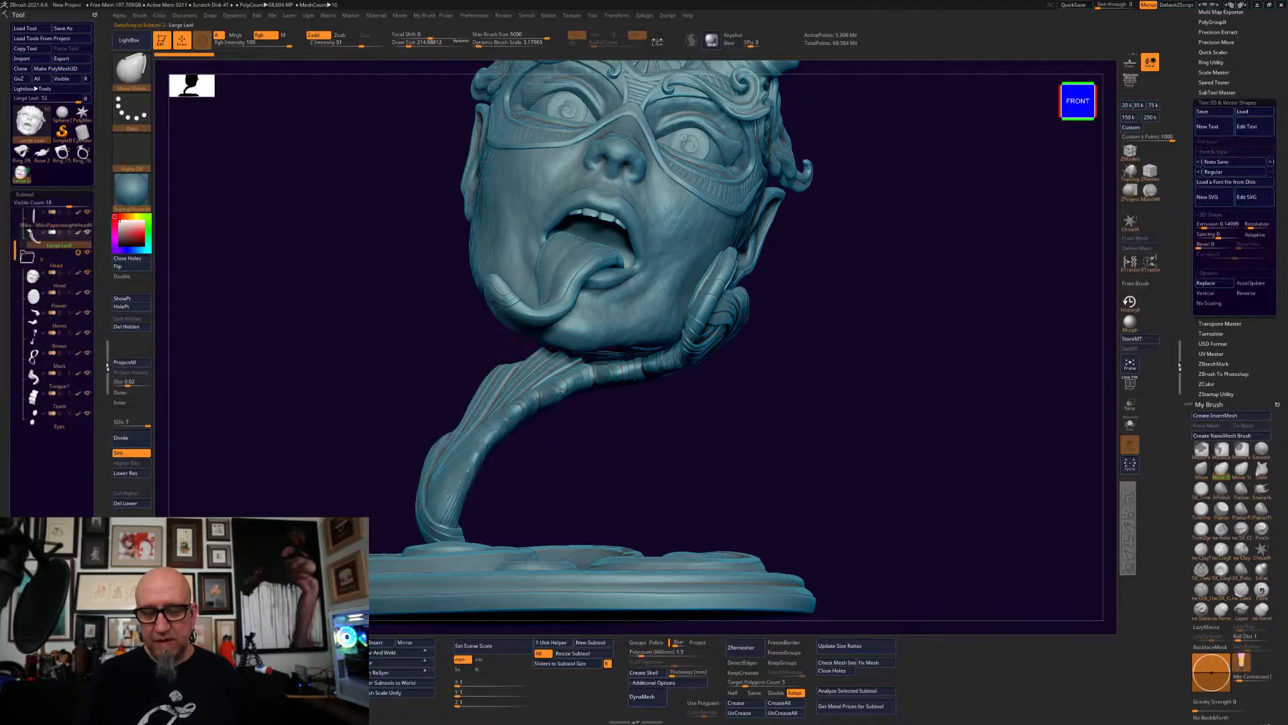
{"action": "left_click_drag", "start_coordinate": [360, 42], "coordinate": [336, 49]}
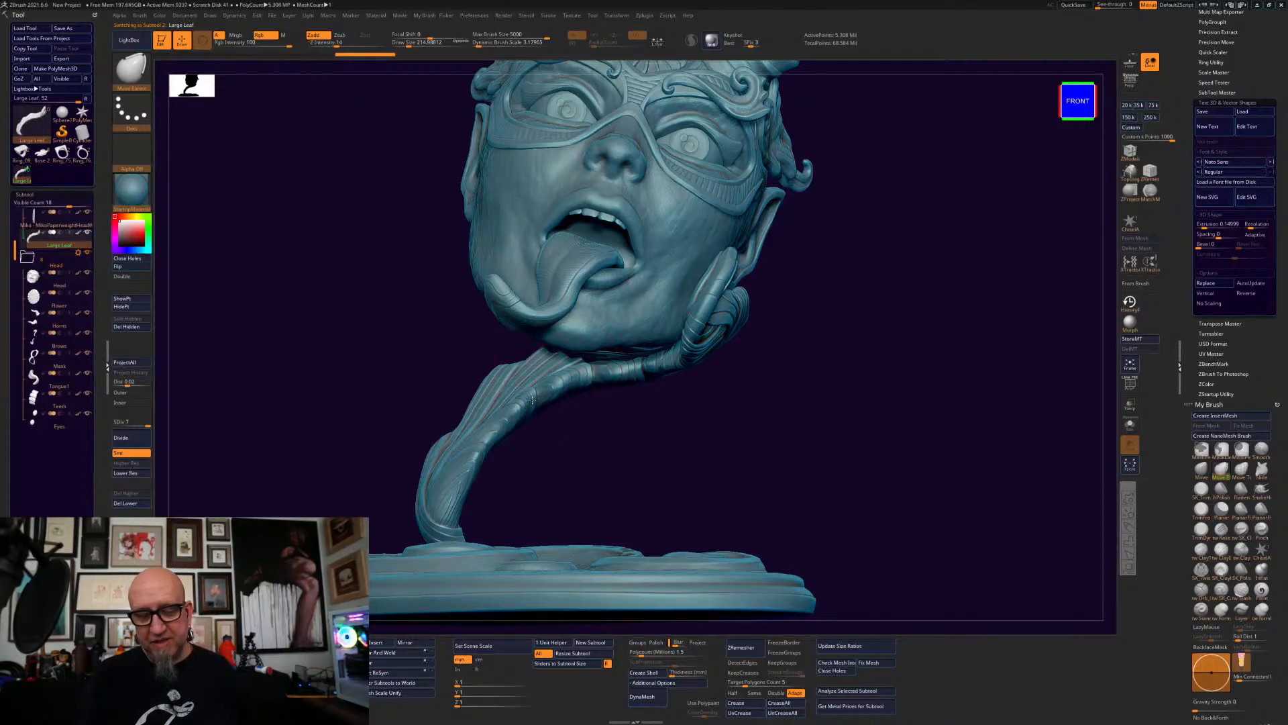
- Reshape the Large Leaf stem below the chin from the front with short Move Elastic strokes
{"action": "left_click_drag", "start_coordinate": [484, 451], "coordinate": [456, 498]}
{"action": "left_click_drag", "start_coordinate": [514, 405], "coordinate": [551, 383]}
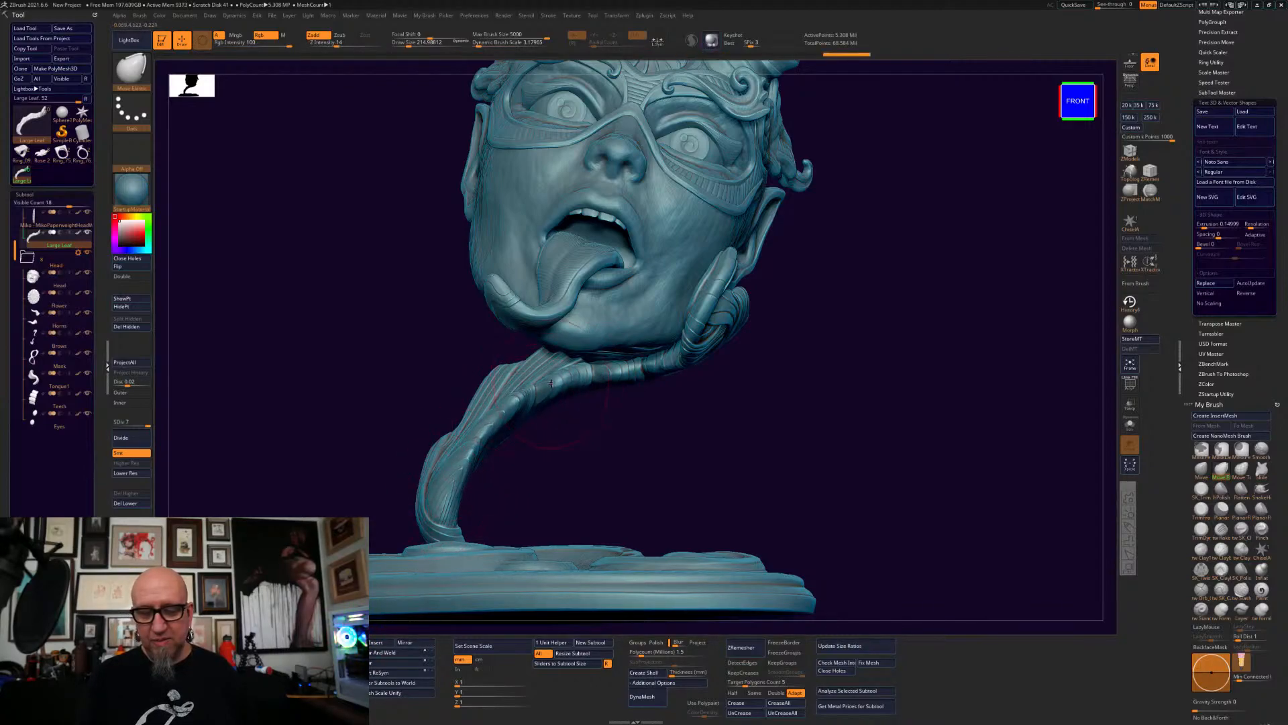
{"action": "left_click_drag", "start_coordinate": [627, 362], "coordinate": [657, 361]}
- Nudge the upper bend of the Large Leaf beneath the head from the back of the sculpture
{"action": "left_click_drag", "start_coordinate": [583, 463], "coordinate": [786, 463]}
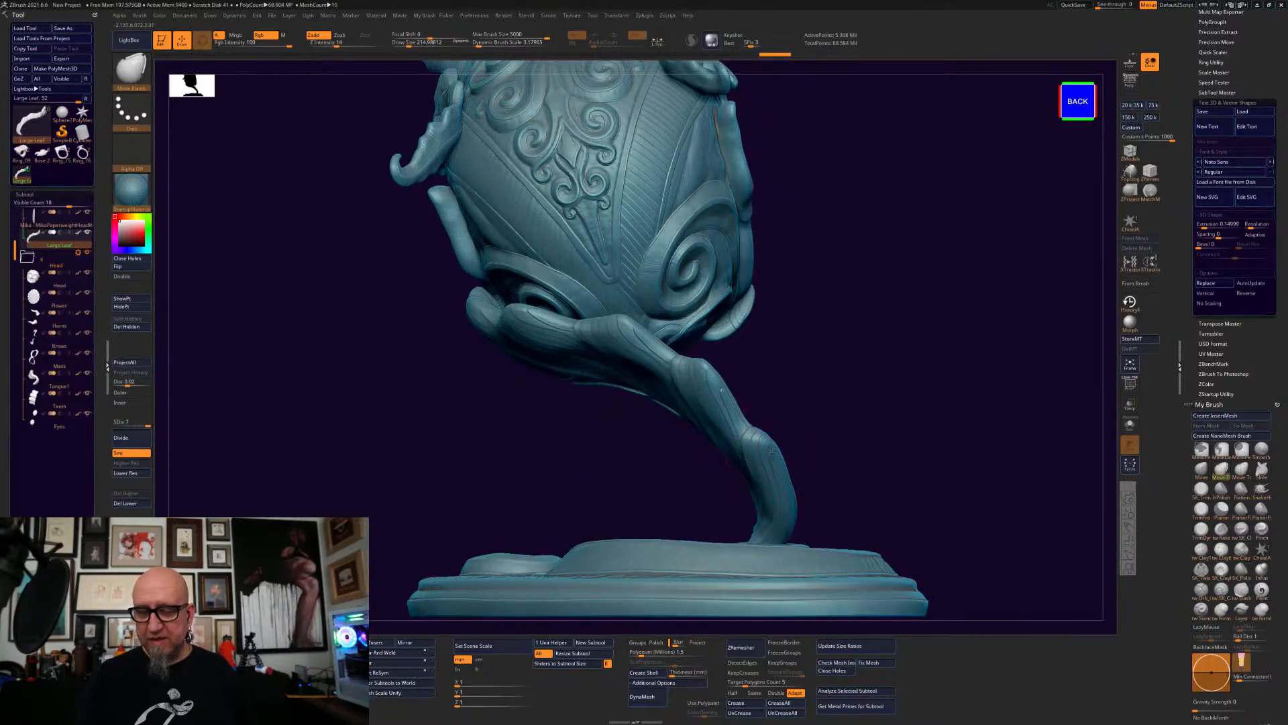
{"action": "left_click_drag", "start_coordinate": [635, 332], "coordinate": [629, 325]}
{"action": "left_click_drag", "start_coordinate": [540, 319], "coordinate": [537, 314]}
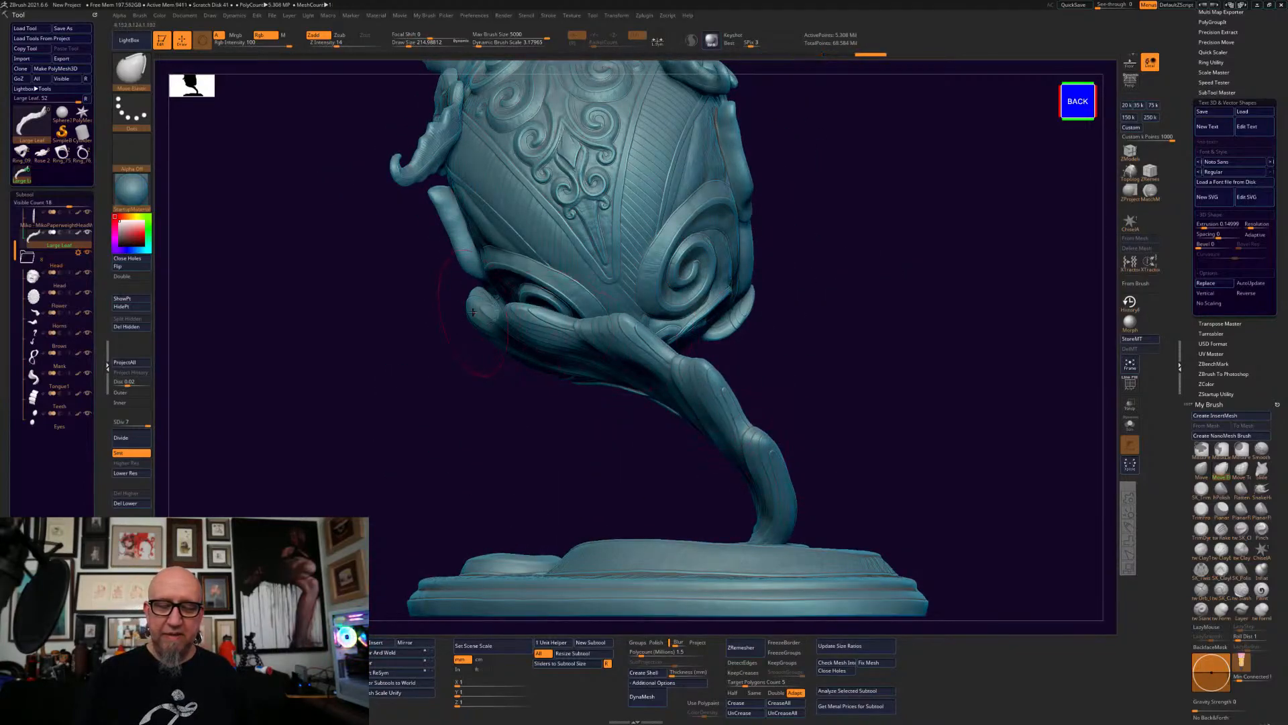
- Adjust the leaf stem's upper curve under the chin from the front view
{"action": "left_click_drag", "start_coordinate": [1027, 404], "coordinate": [584, 466]}
{"action": "left_click_drag", "start_coordinate": [672, 371], "coordinate": [670, 368]}
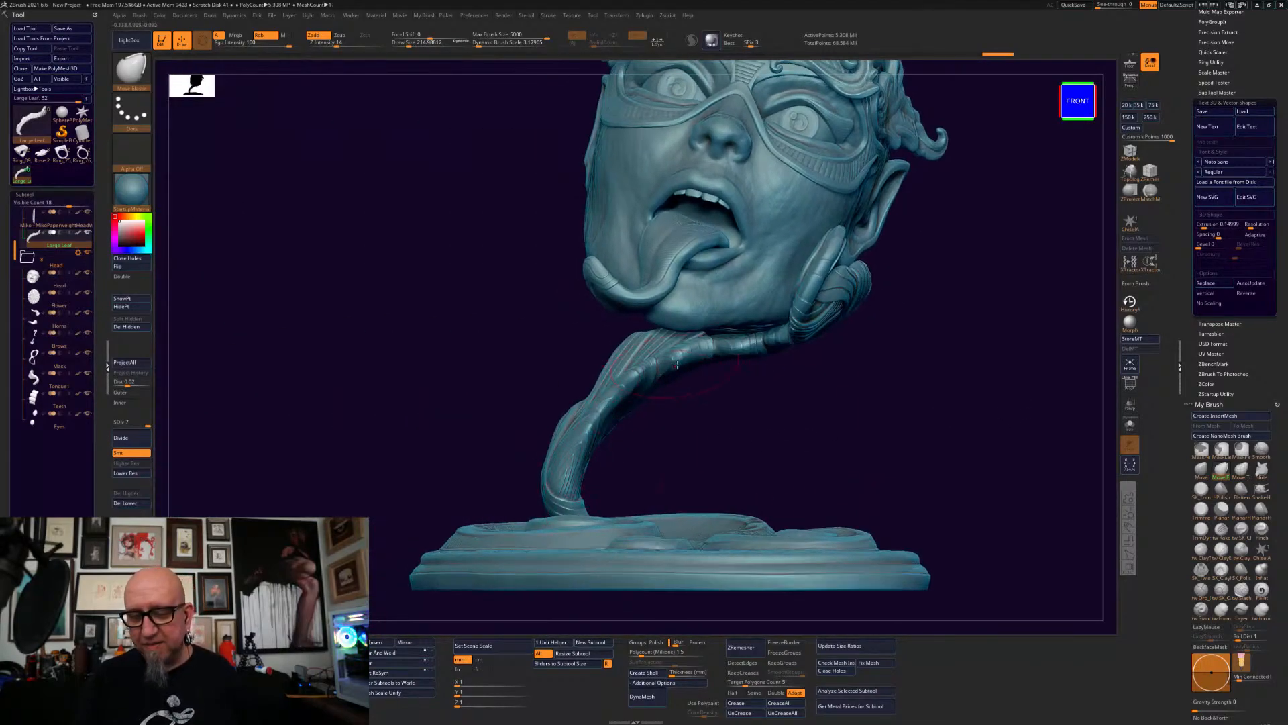
{"action": "left_click_drag", "start_coordinate": [746, 346], "coordinate": [792, 375]}
- Reduce the draw size to about 160 and refine the leaf stem along its lower curve and beneath the jaw
{"action": "key", "text": "space"}
{"action": "left_click_drag", "start_coordinate": [895, 359], "coordinate": [869, 358]}
{"action": "left_click_drag", "start_coordinate": [728, 343], "coordinate": [727, 347]}
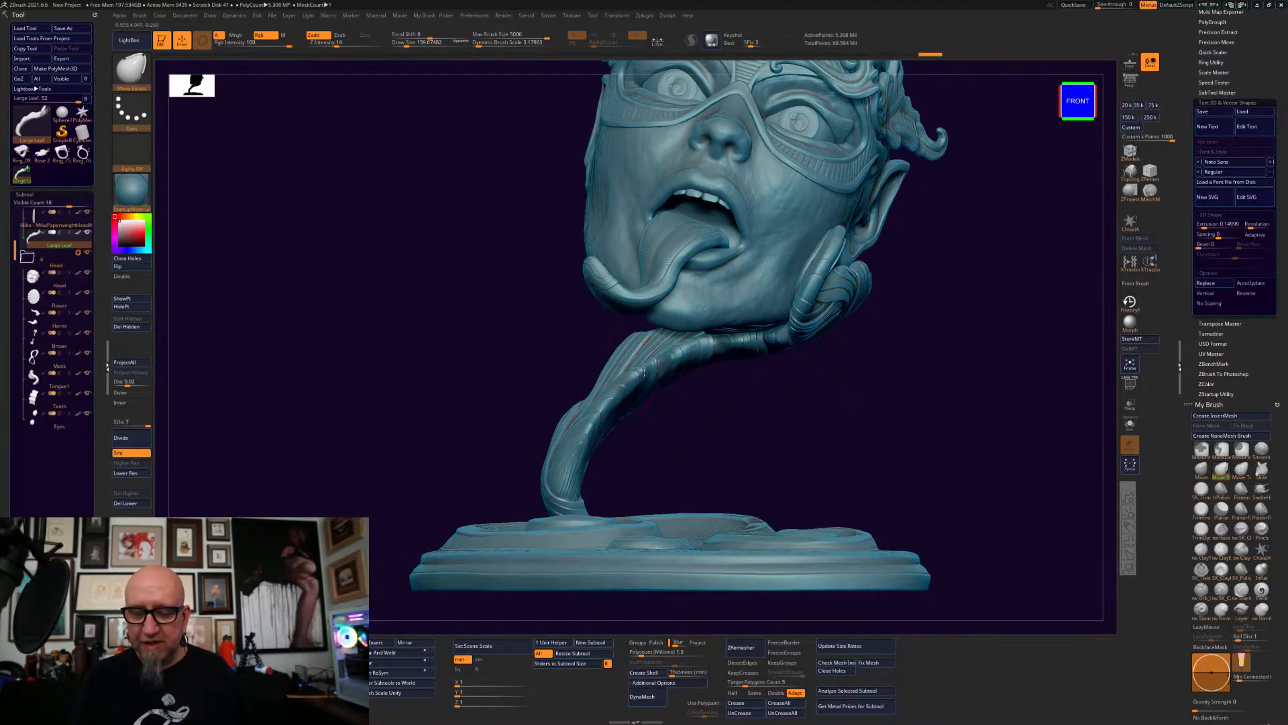
{"action": "left_click_drag", "start_coordinate": [595, 428], "coordinate": [567, 500]}
{"action": "left_click_drag", "start_coordinate": [750, 345], "coordinate": [778, 341]}
- Refine the Large Leaf's silhouette from an angled side view and with the whole sculpture in view
{"action": "left_click_drag", "start_coordinate": [875, 386], "coordinate": [796, 341]}
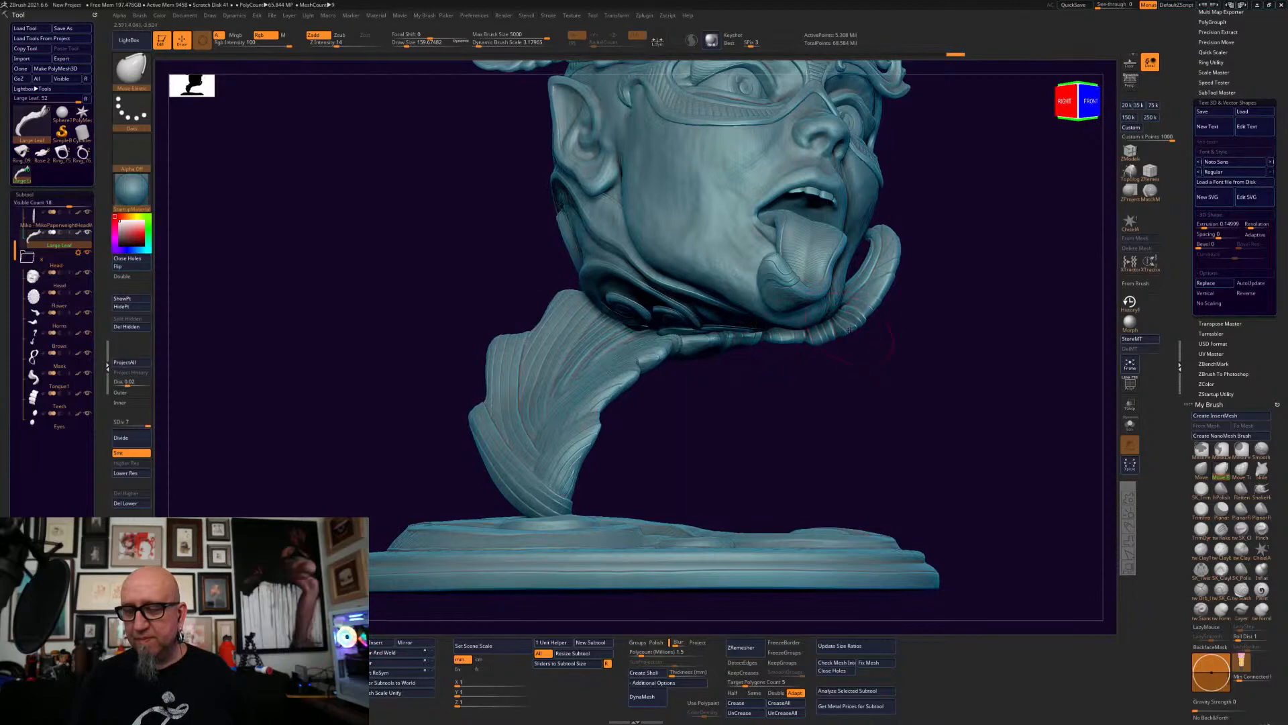
{"action": "left_click_drag", "start_coordinate": [977, 394], "coordinate": [931, 378], "text": "alt"}
{"action": "left_click_drag", "start_coordinate": [1004, 421], "coordinate": [755, 370]}
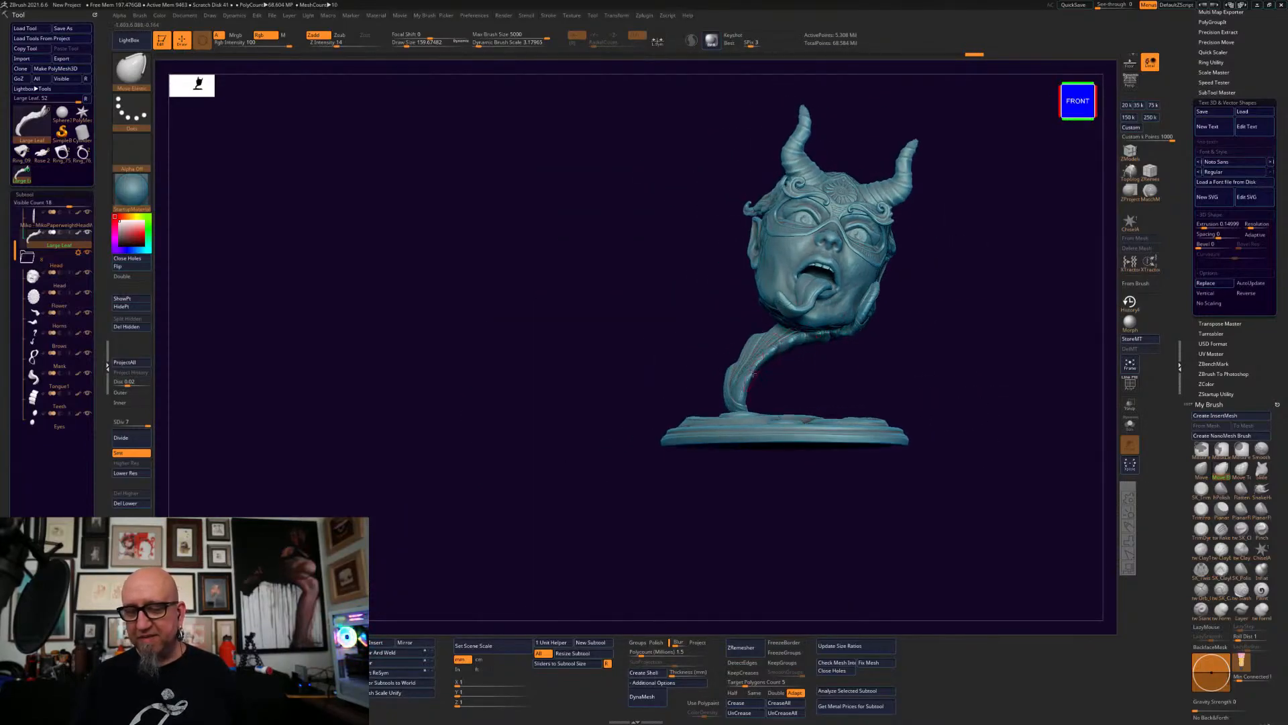
{"action": "left_click_drag", "start_coordinate": [995, 370], "coordinate": [838, 400], "text": "alt"}
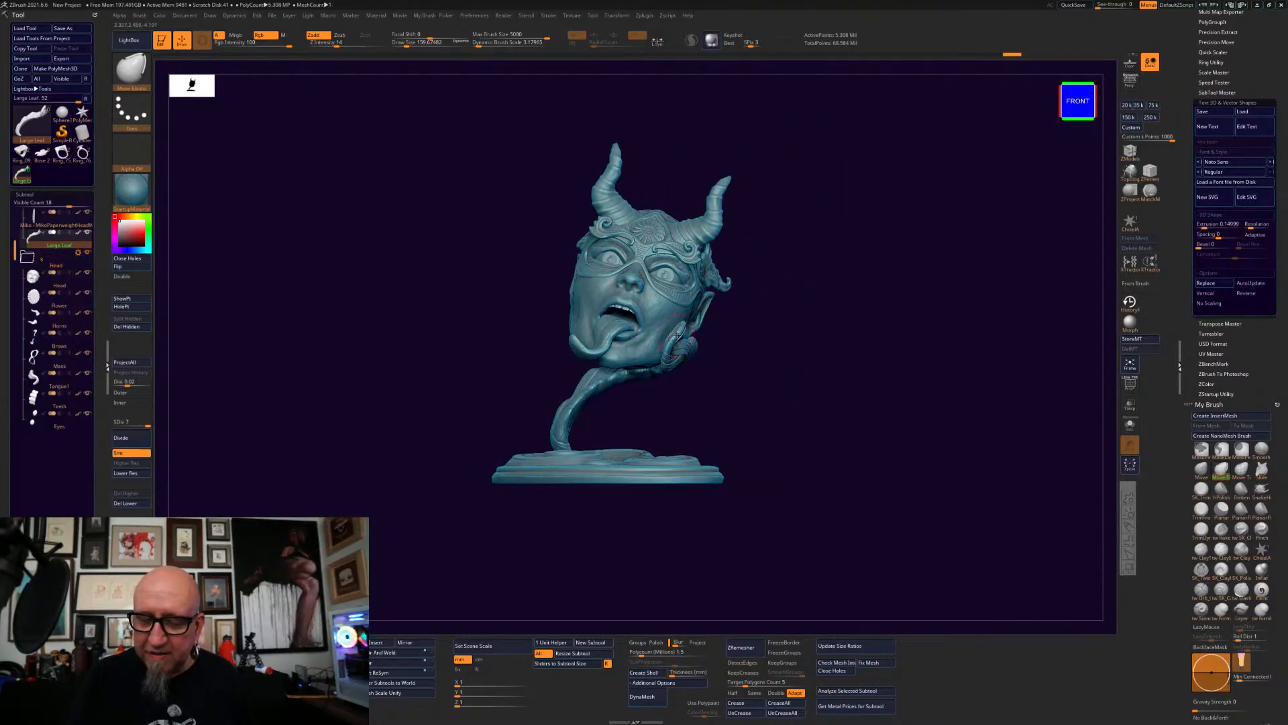
- Nudge the curled tip of the Large Leaf beside the jaw and check the silhouette of the whole sculpture
{"action": "left_click_drag", "start_coordinate": [773, 355], "coordinate": [800, 365], "text": "alt"}
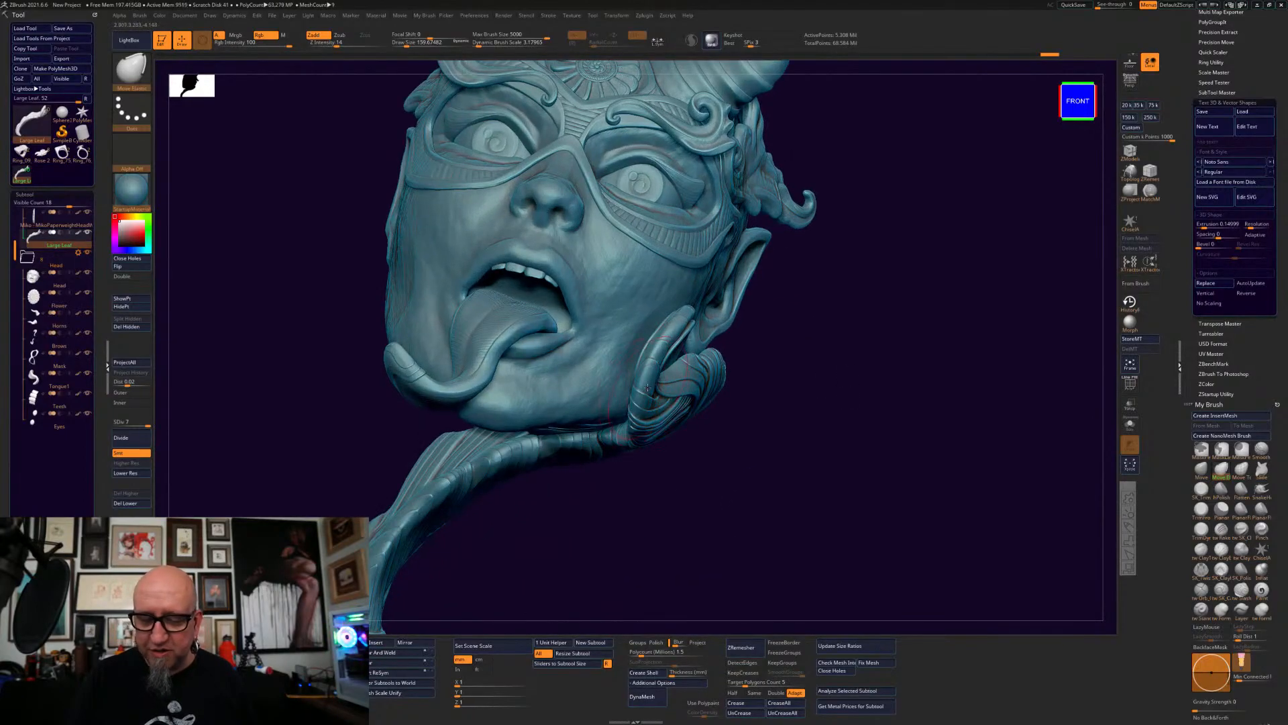
{"action": "left_click_drag", "start_coordinate": [665, 342], "coordinate": [651, 363]}
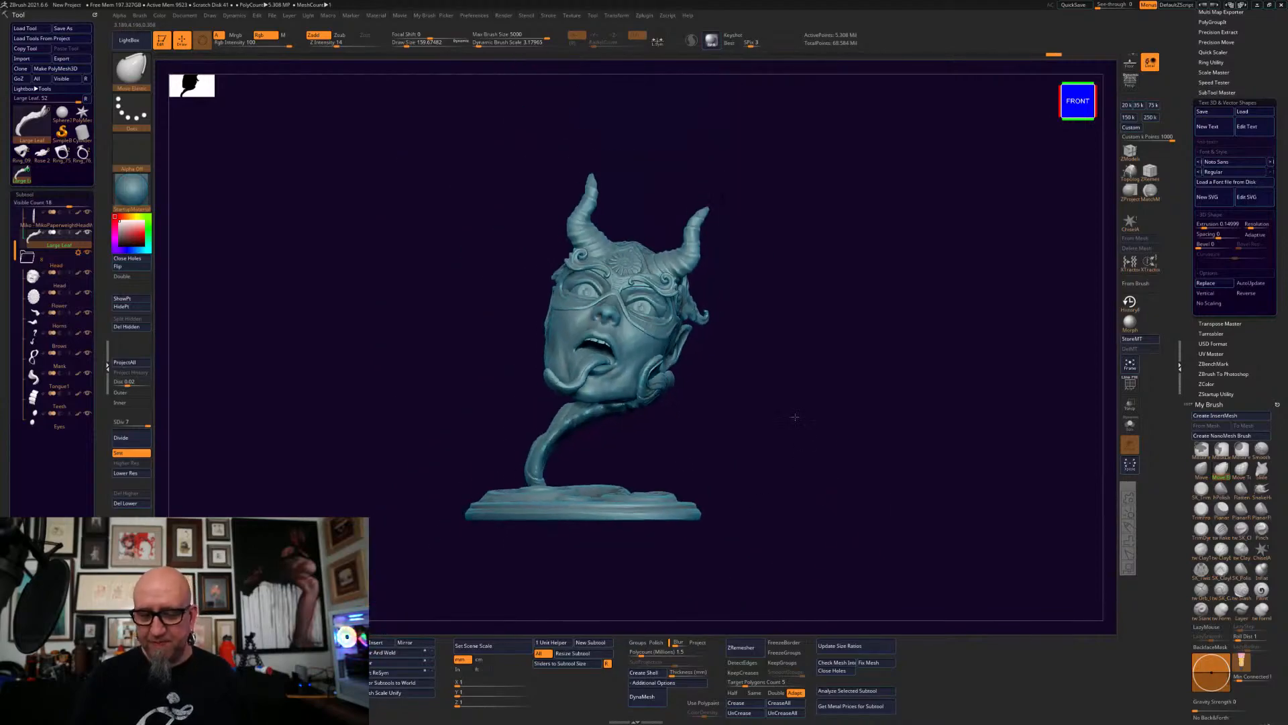
{"action": "left_click_drag", "start_coordinate": [791, 417], "coordinate": [803, 487]}
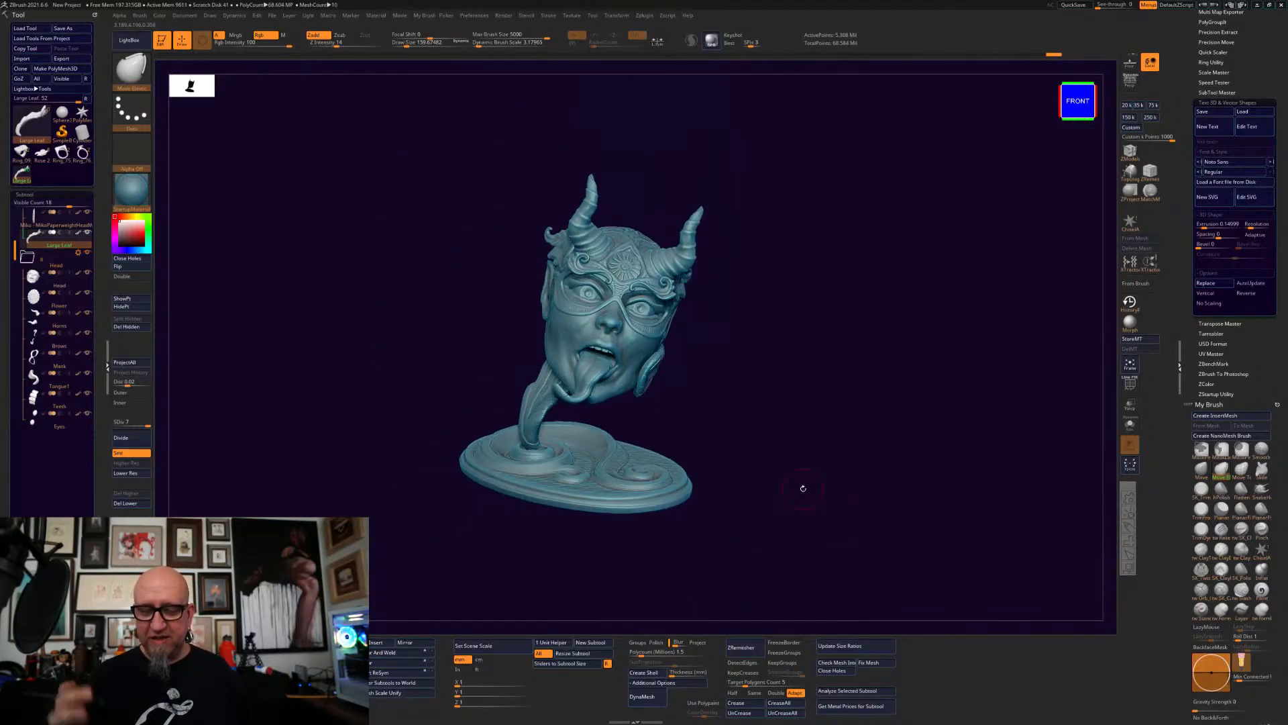
{"action": "mouse_move", "coordinate": [886, 505]}
{"action": "left_mouse_down"}
{"action": "mouse_move", "coordinate": [854, 492]}
{"action": "mouse_move", "coordinate": [954, 539]}
{"action": "mouse_move", "coordinate": [866, 564]}
{"action": "mouse_move", "coordinate": [1006, 518]}
{"action": "mouse_move", "coordinate": [926, 474]}
{"action": "left_mouse_up"}
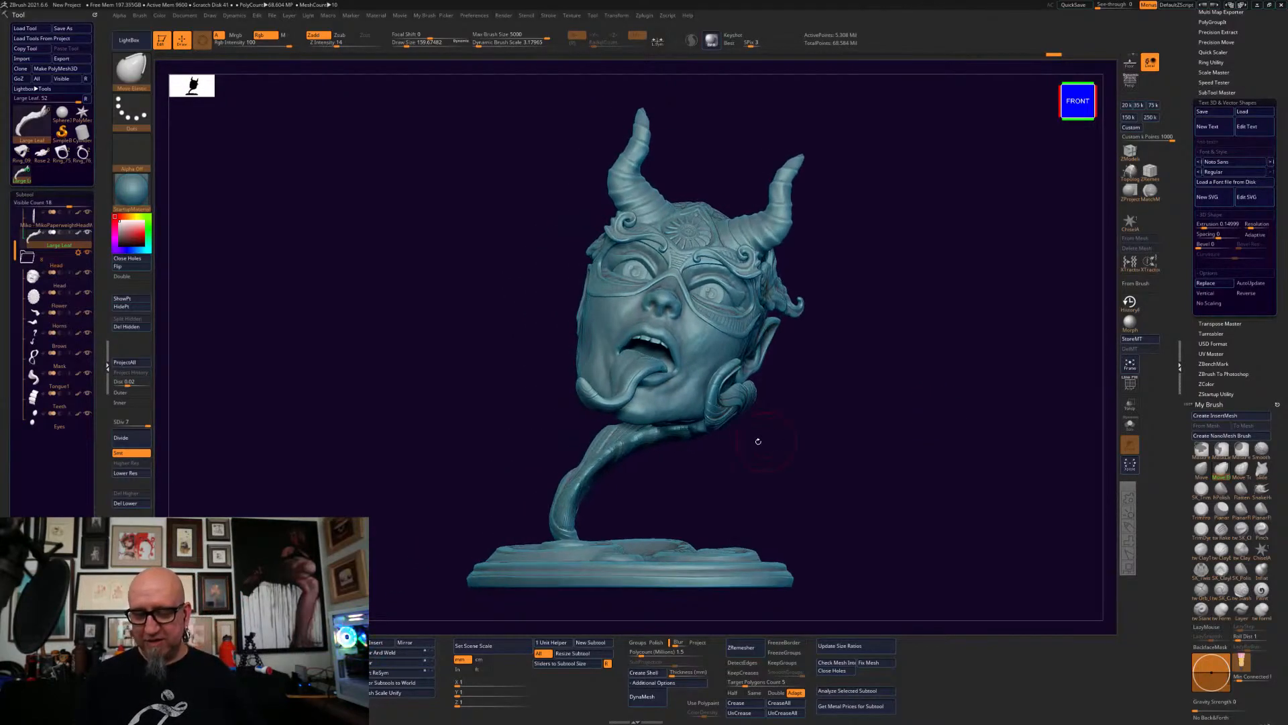
- Trace the leaf stem's flow from the curl beside the jaw to the base with temporary red annotation strokes
{"action": "key", "text": "ctrl+shift+4"}
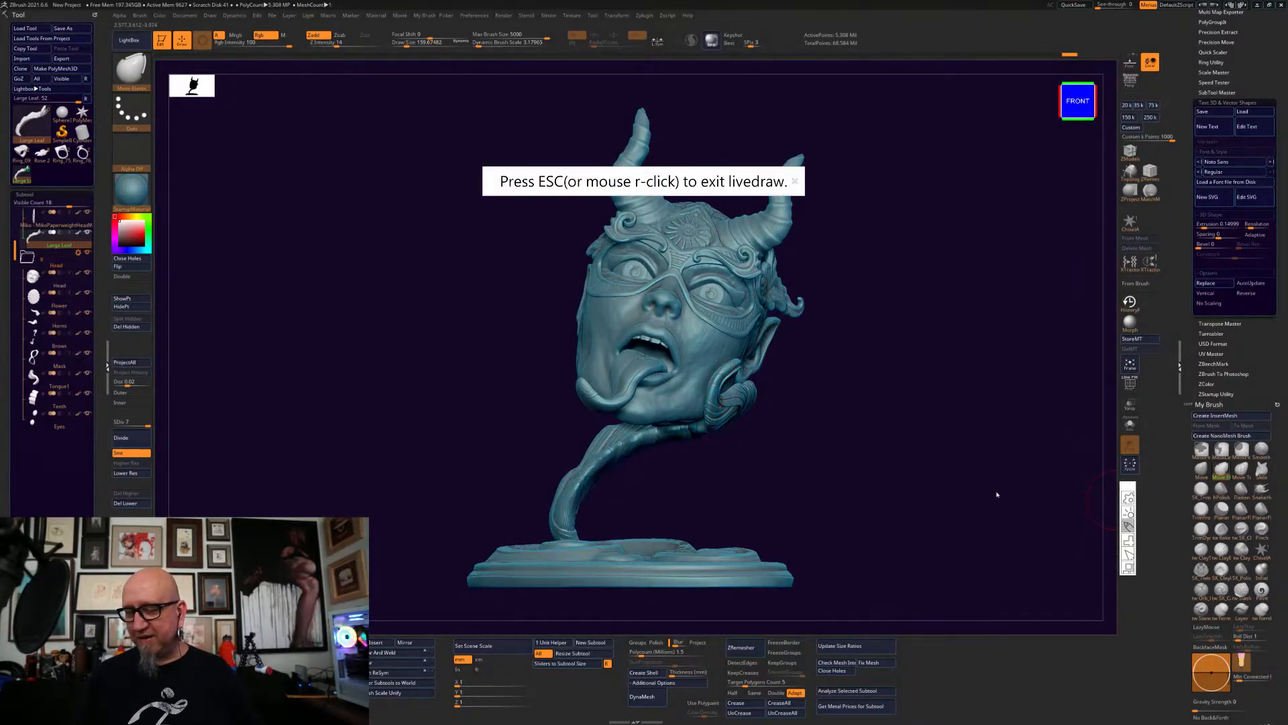
{"action": "left_click_drag", "start_coordinate": [709, 409], "coordinate": [720, 373]}
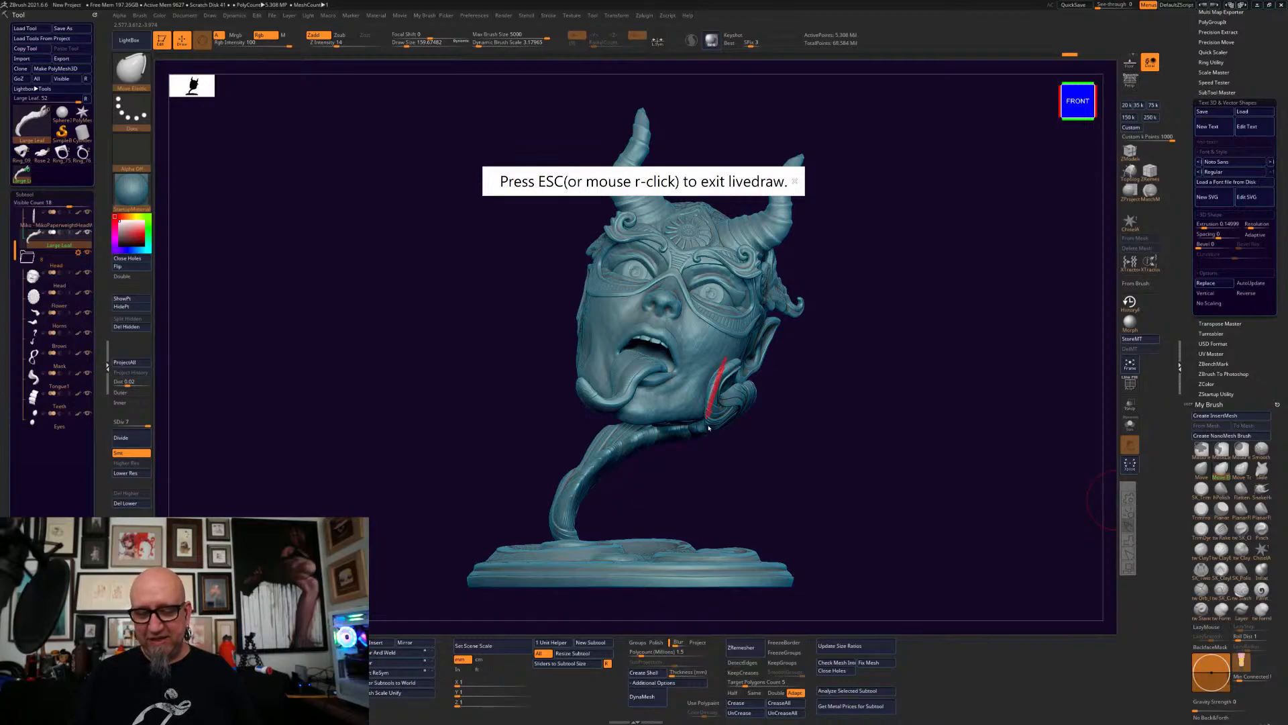
{"action": "mouse_move", "coordinate": [622, 441]}
{"action": "left_mouse_down"}
{"action": "mouse_move", "coordinate": [573, 480]}
{"action": "mouse_move", "coordinate": [587, 540]}
{"action": "mouse_move", "coordinate": [652, 432]}
{"action": "left_mouse_up"}
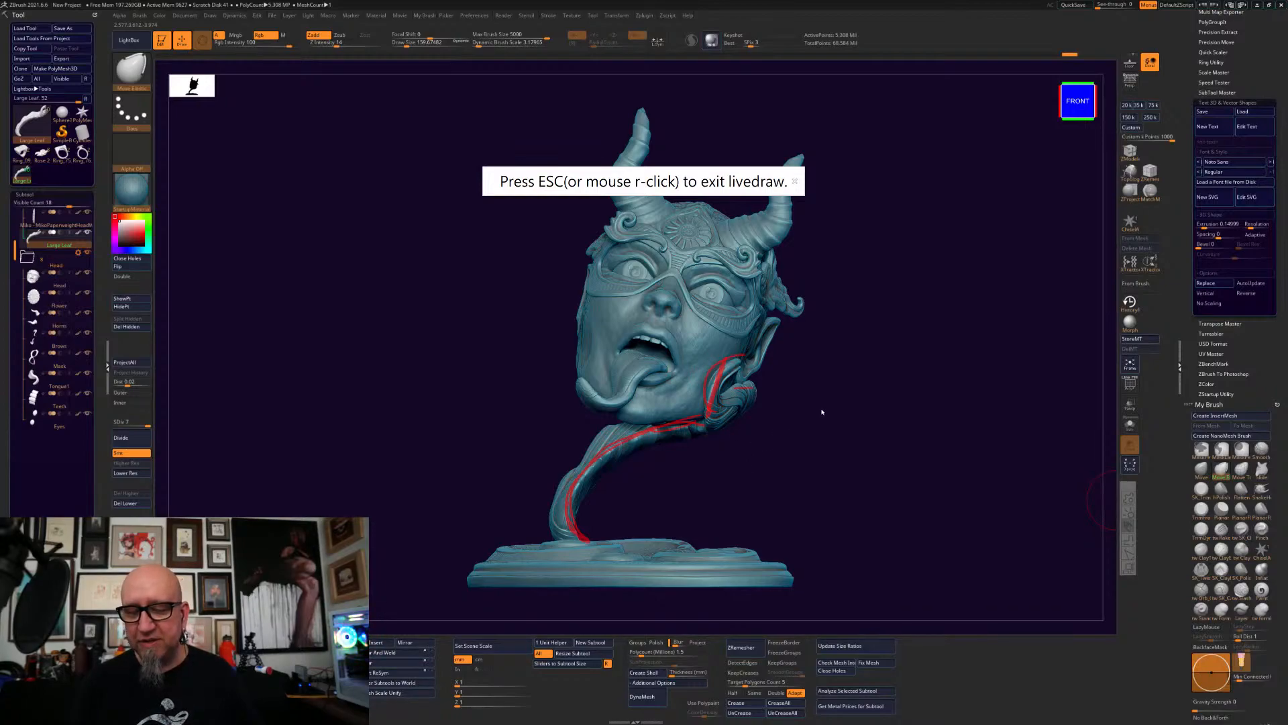
{"action": "key", "text": "Escape"}
- Outline the swirls on the base around the leaf's root with temporary red annotation strokes from a raised side view
{"action": "mouse_move", "coordinate": [893, 410]}
{"action": "left_mouse_down"}
{"action": "mouse_move", "coordinate": [940, 400]}
{"action": "mouse_move", "coordinate": [954, 437]}
{"action": "mouse_move", "coordinate": [777, 507]}
{"action": "mouse_move", "coordinate": [793, 522]}
{"action": "left_mouse_up"}
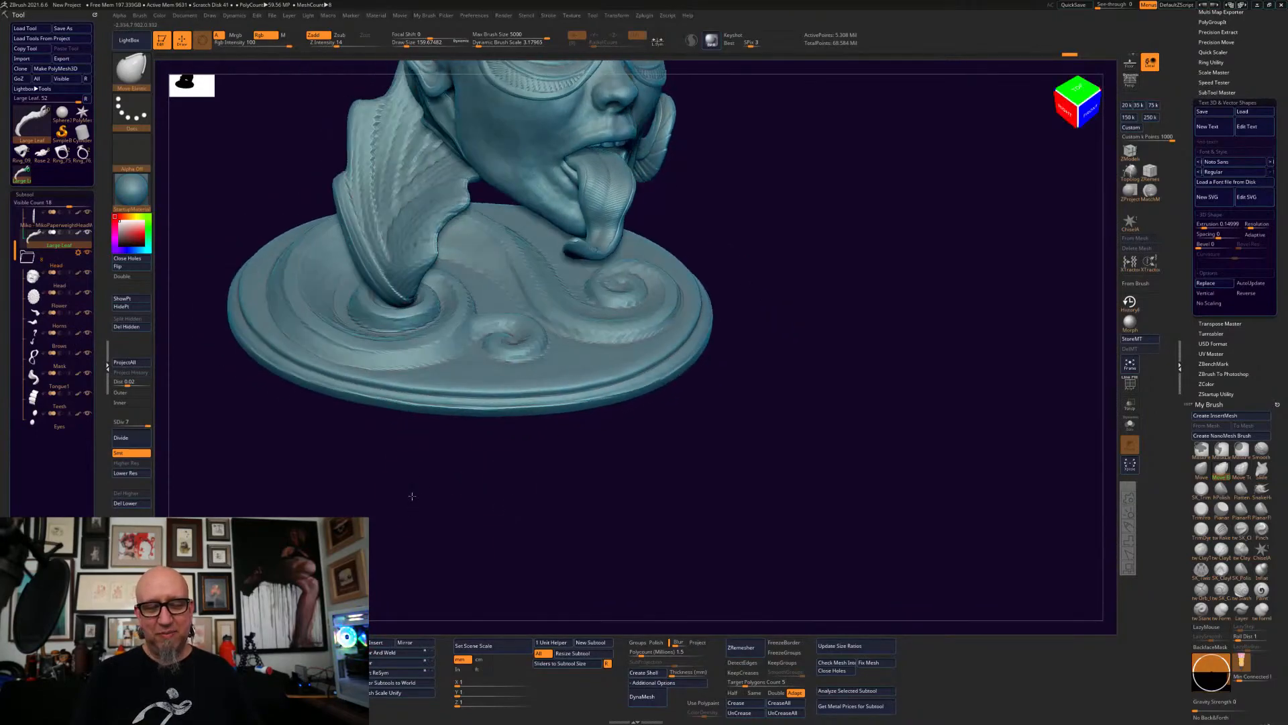
{"action": "left_click_drag", "start_coordinate": [407, 414], "coordinate": [524, 167]}
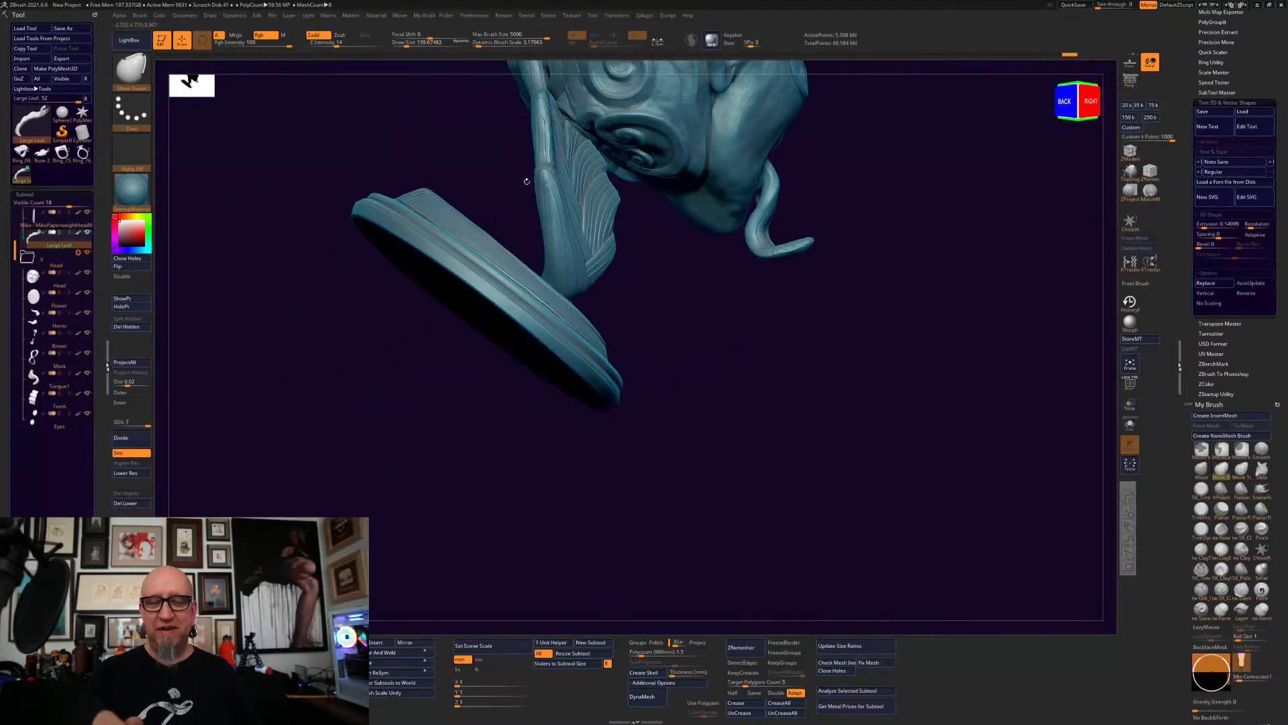
{"action": "left_click_drag", "start_coordinate": [728, 355], "coordinate": [514, 323]}
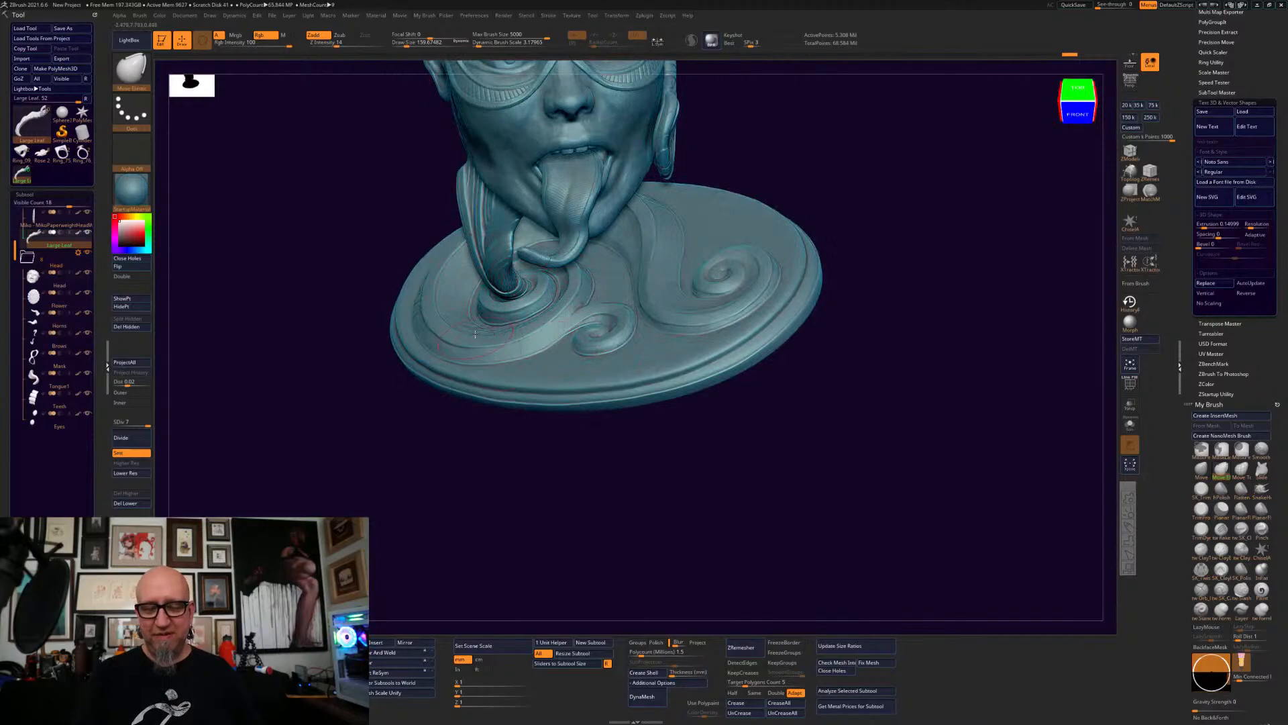
{"action": "mouse_move", "coordinate": [789, 482]}
{"action": "left_mouse_down", "text": "alt"}
{"action": "mouse_move", "coordinate": [865, 483]}
{"action": "mouse_move", "coordinate": [846, 489]}
{"action": "mouse_move", "coordinate": [516, 364]}
{"action": "left_mouse_up", "text": "alt"}
{"action": "mouse_move", "coordinate": [608, 526]}
{"action": "left_mouse_down"}
{"action": "mouse_move", "coordinate": [678, 561]}
{"action": "mouse_move", "coordinate": [791, 555]}
{"action": "left_mouse_up"}
{"action": "left_click", "coordinate": [1128, 527]}
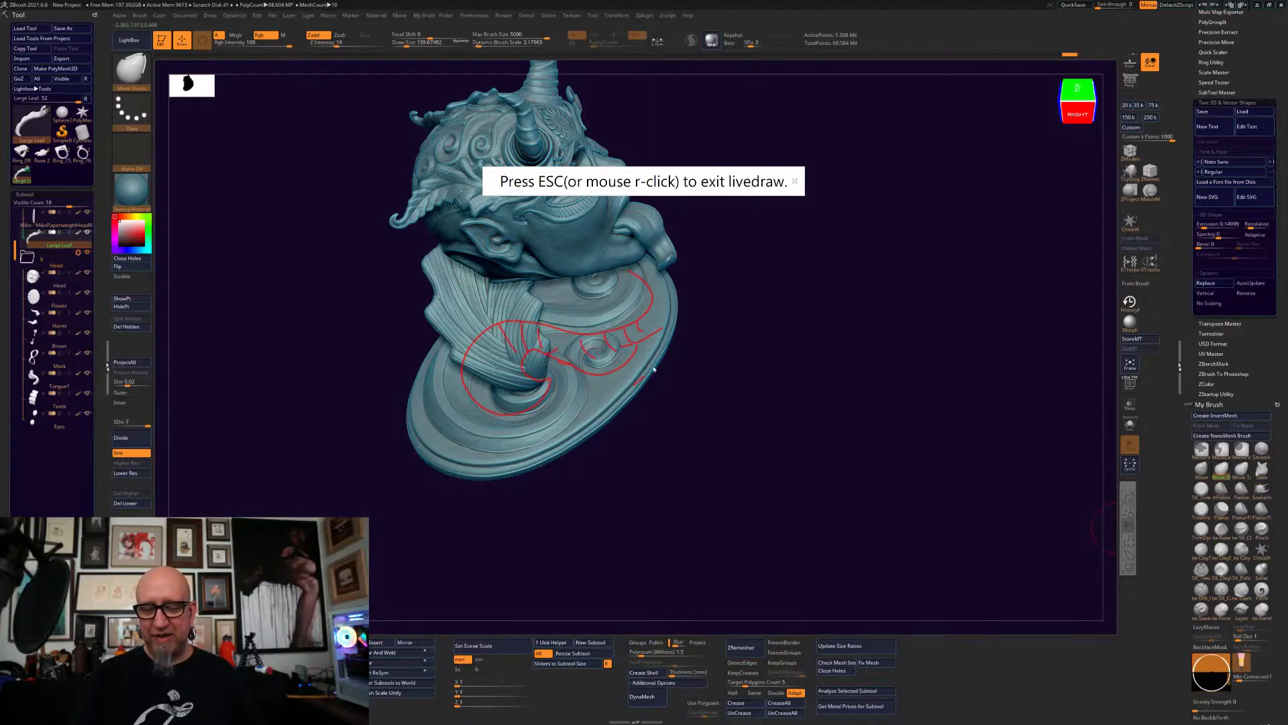
{"action": "key", "text": "Escape"}
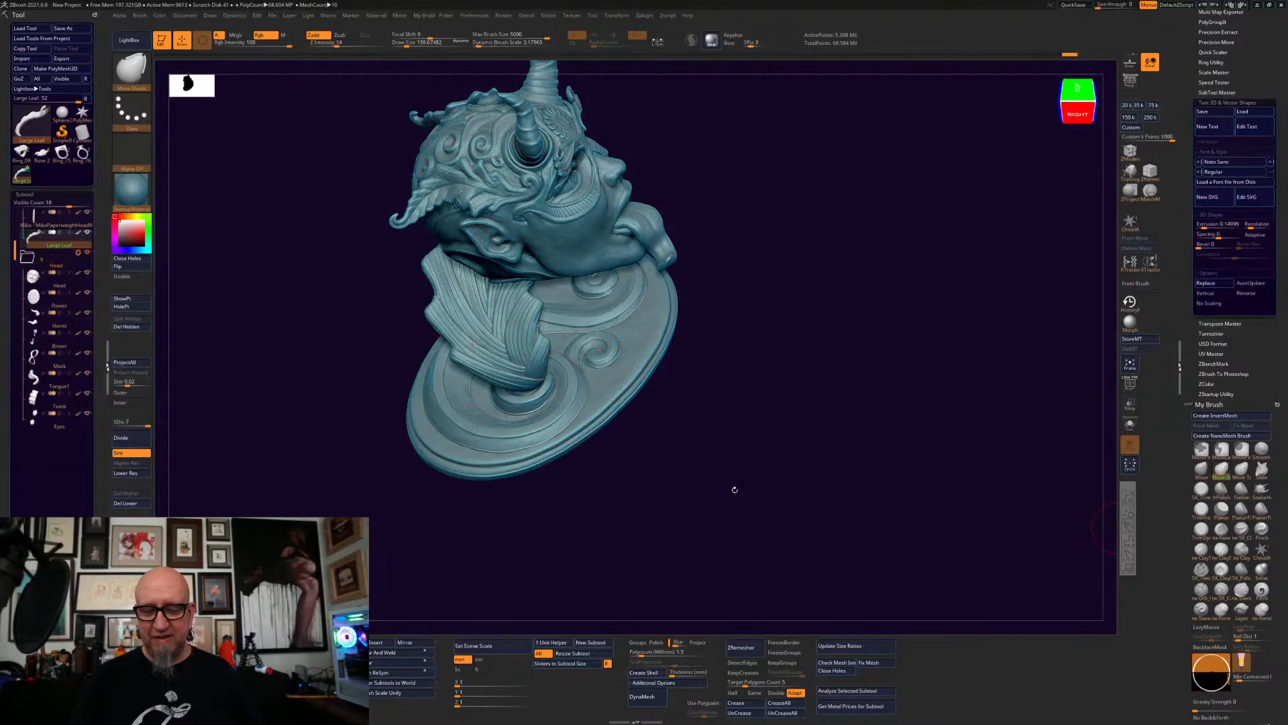
{"action": "mouse_move", "coordinate": [746, 494]}
{"action": "left_mouse_down"}
{"action": "mouse_move", "coordinate": [722, 516]}
{"action": "mouse_move", "coordinate": [594, 545]}
{"action": "mouse_move", "coordinate": [537, 542]}
{"action": "left_mouse_up"}
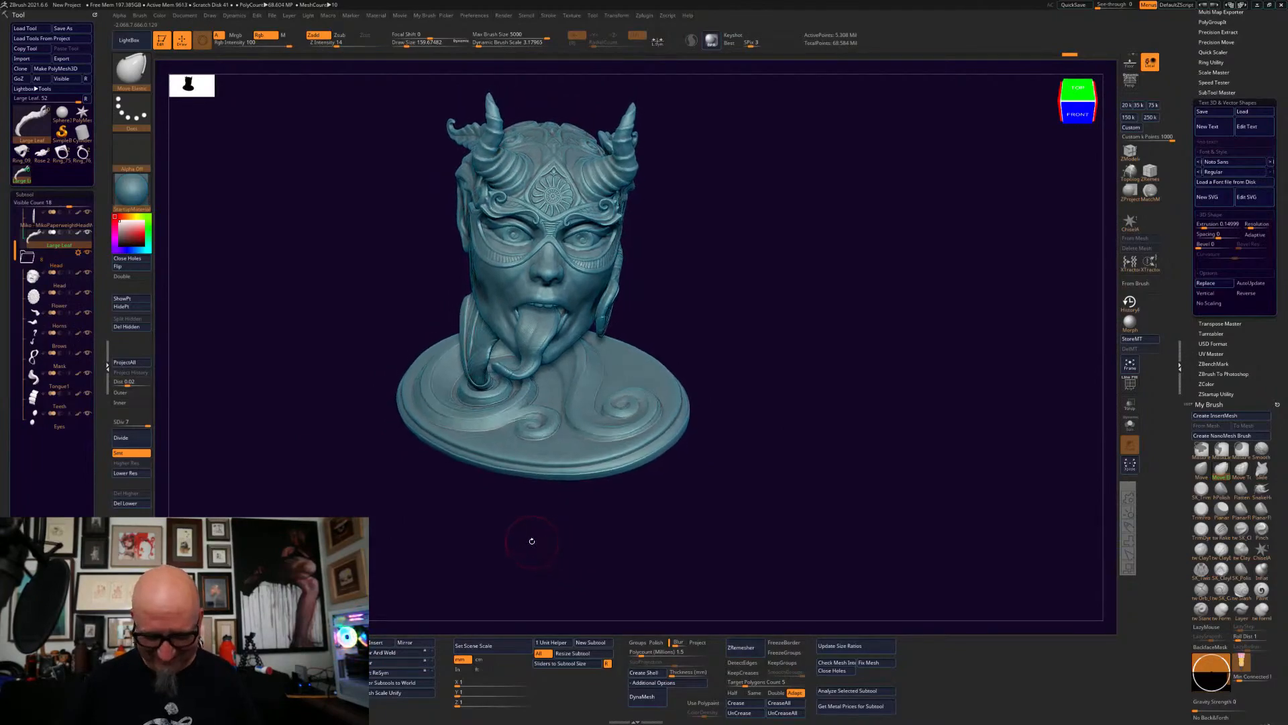
{"action": "mouse_move", "coordinate": [289, 482]}
{"action": "left_mouse_down"}
{"action": "mouse_move", "coordinate": [282, 465]}
{"action": "mouse_move", "coordinate": [423, 463]}
{"action": "mouse_move", "coordinate": [430, 503]}
{"action": "left_mouse_up"}
{"action": "mouse_move", "coordinate": [309, 440]}
{"action": "left_mouse_down", "text": "alt"}
{"action": "mouse_move", "coordinate": [330, 480]}
{"action": "mouse_move", "coordinate": [312, 481]}
{"action": "mouse_move", "coordinate": [330, 496]}
{"action": "mouse_move", "coordinate": [357, 492]}
{"action": "mouse_move", "coordinate": [345, 427]}
{"action": "left_mouse_up", "text": "alt"}
{"action": "mouse_move", "coordinate": [326, 496]}
{"action": "left_mouse_down"}
{"action": "mouse_move", "coordinate": [341, 526]}
{"action": "mouse_move", "coordinate": [331, 493]}
{"action": "left_mouse_up"}
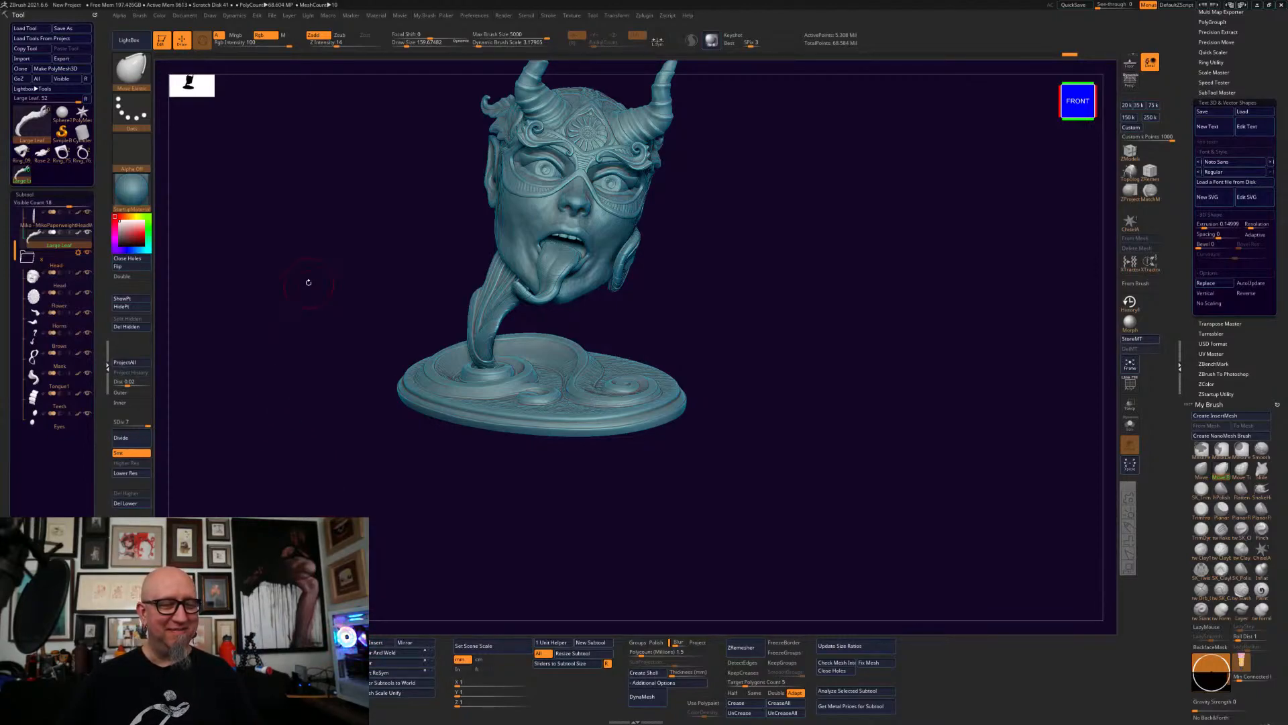
{"action": "left_click_drag", "start_coordinate": [308, 282], "coordinate": [306, 285]}
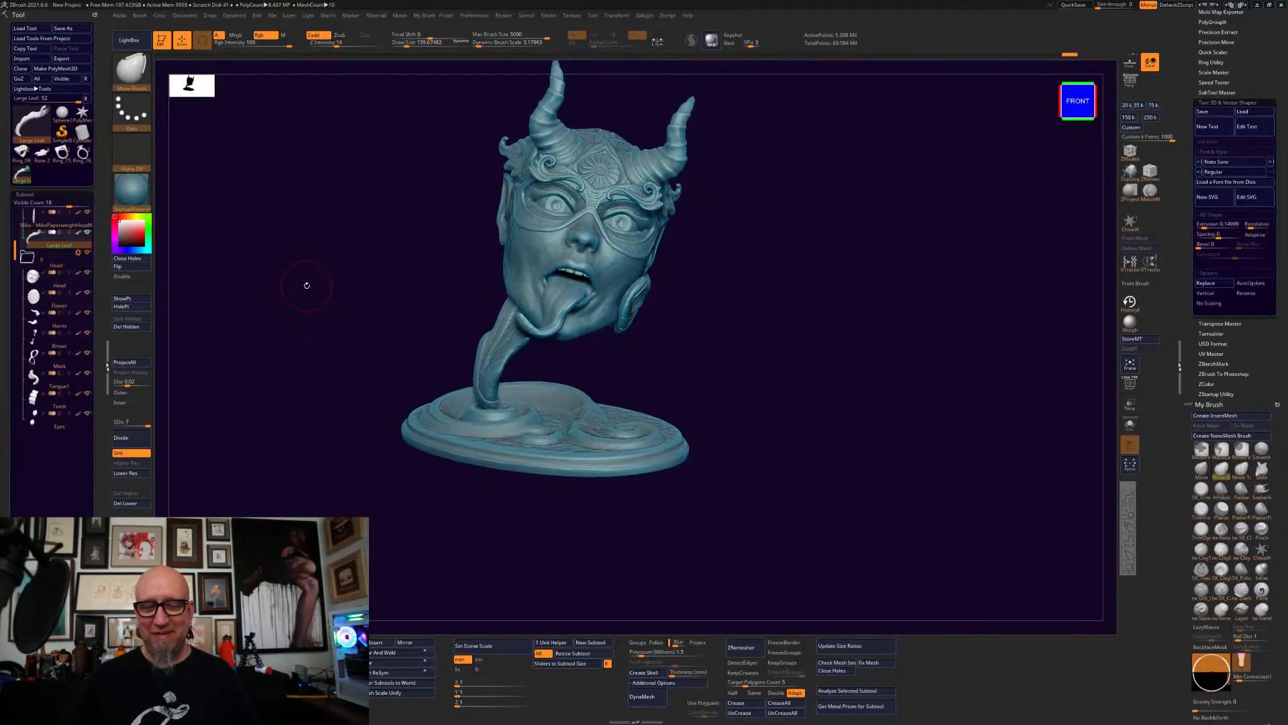
{"action": "left_click_drag", "start_coordinate": [307, 285], "coordinate": [307, 286]}
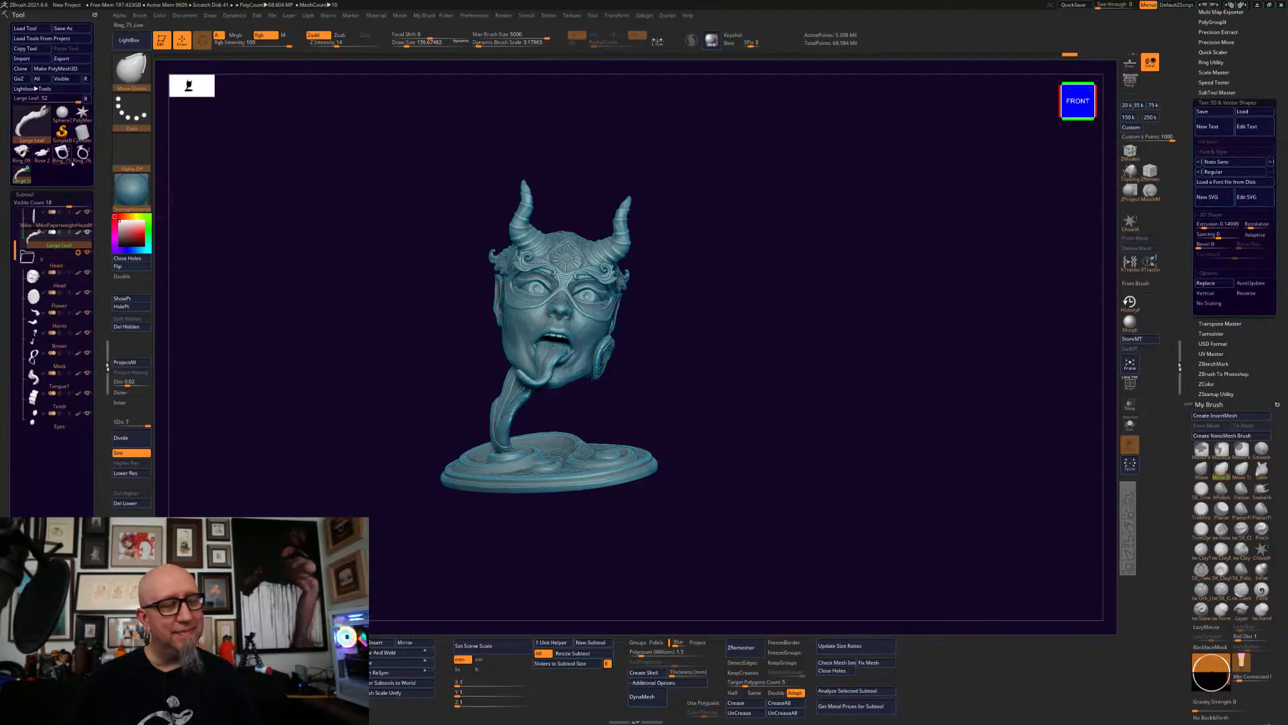
- Switch to the Ring_09_Low tool and turn the ring to its straight back view
{"action": "mouse_move", "coordinate": [60, 161]}
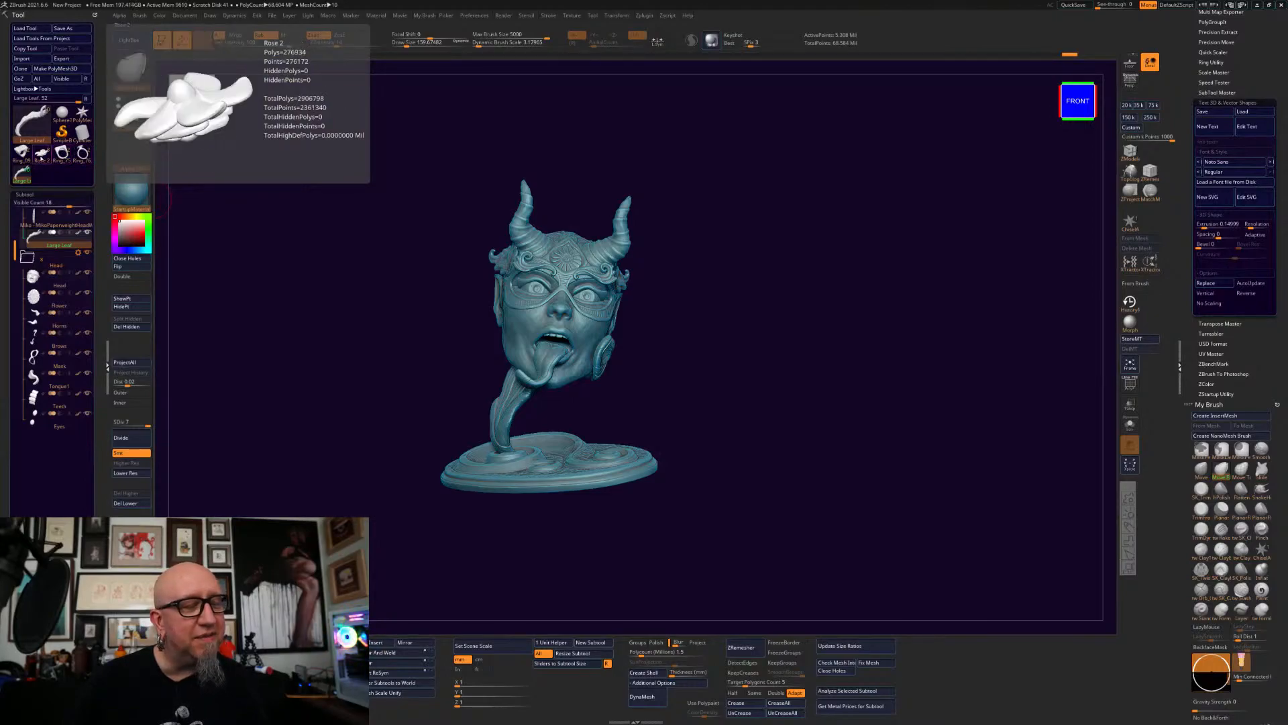
{"action": "mouse_move", "coordinate": [24, 154]}
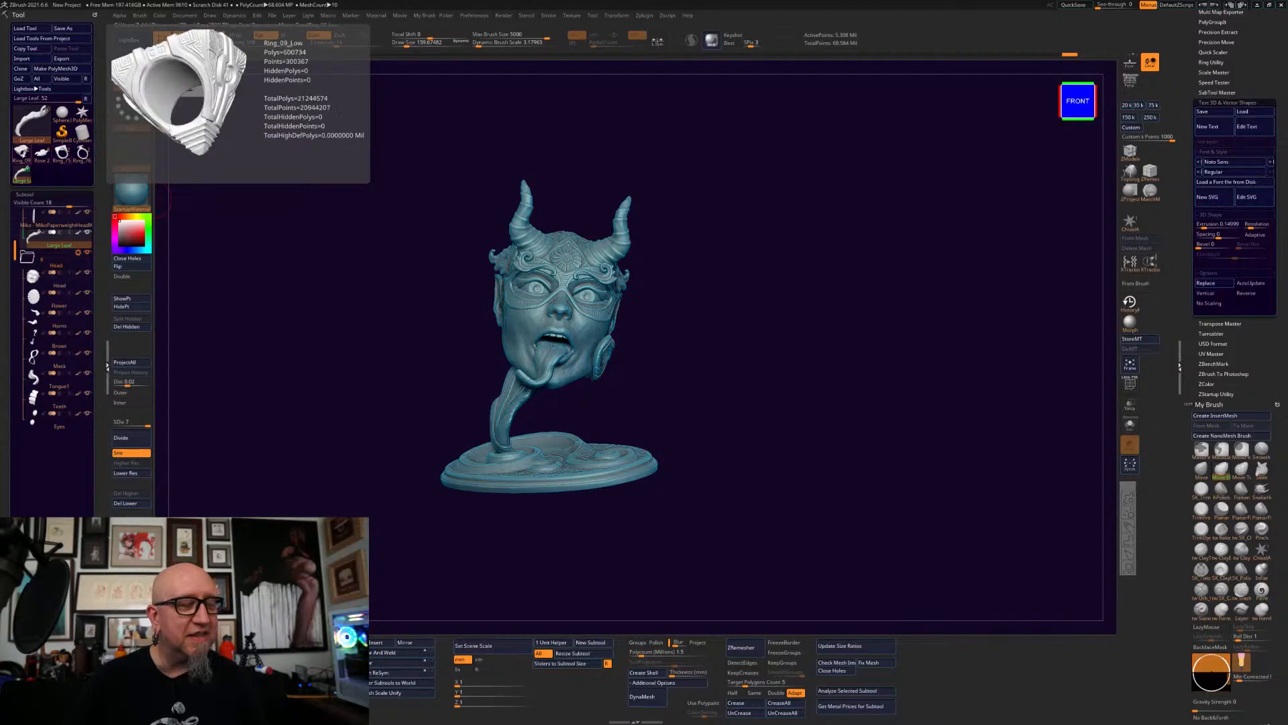
{"action": "left_click", "coordinate": [22, 154]}
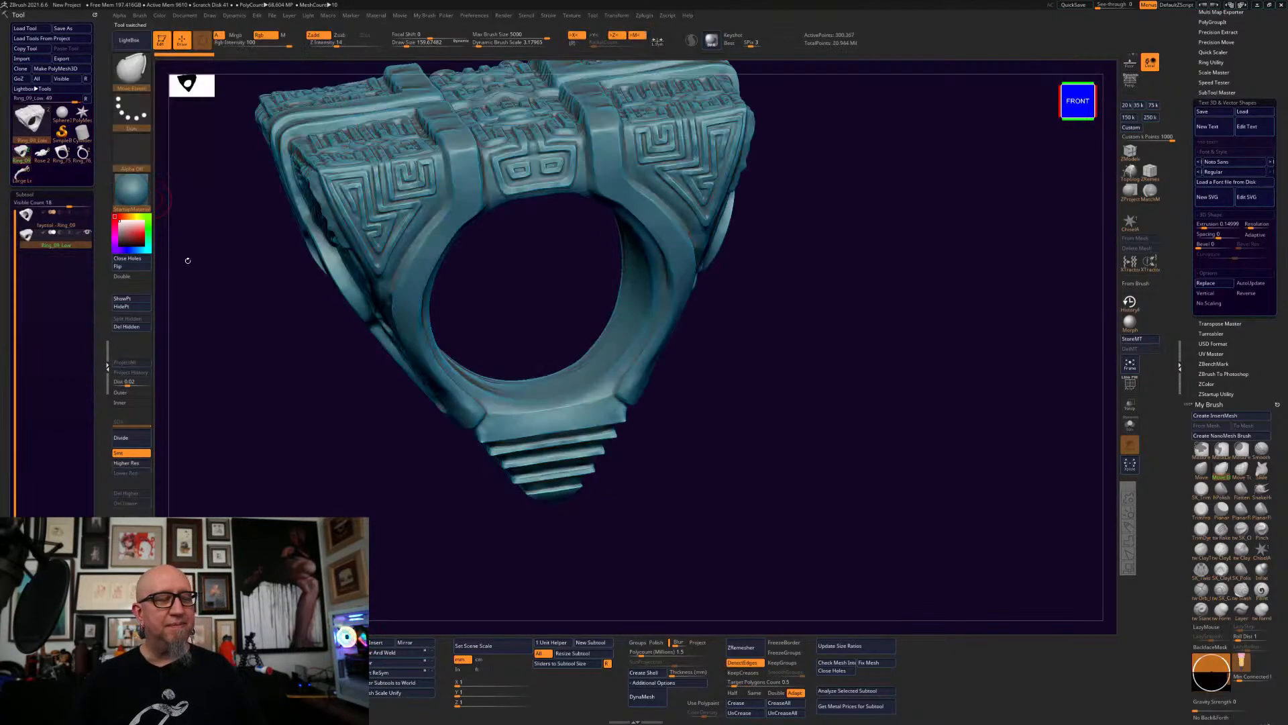
{"action": "left_click_drag", "start_coordinate": [867, 440], "coordinate": [831, 425]}
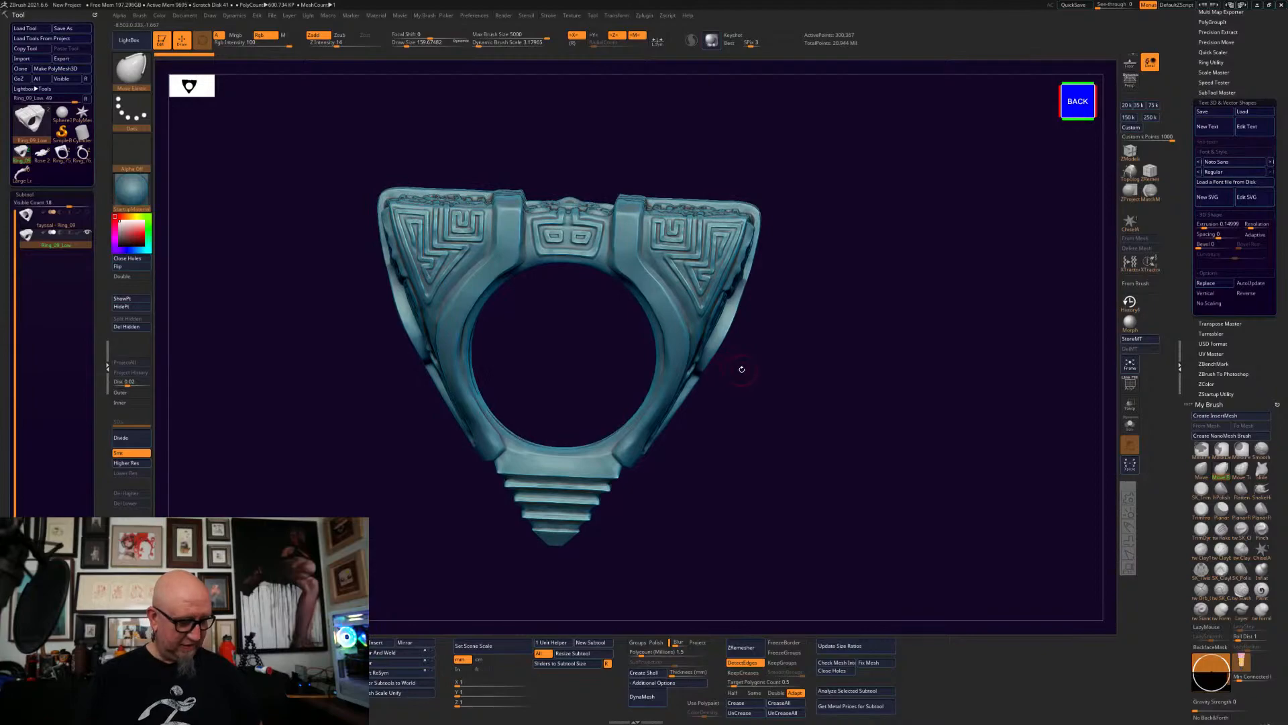
- Isolate the two thin side strips of the ring and turn on double-sided display
{"action": "mouse_move", "coordinate": [740, 365]}
{"action": "left_mouse_down"}
{"action": "mouse_move", "coordinate": [773, 355]}
{"action": "mouse_move", "coordinate": [628, 379]}
{"action": "mouse_move", "coordinate": [628, 356]}
{"action": "left_mouse_up"}
{"action": "left_click_drag", "start_coordinate": [748, 455], "coordinate": [781, 349]}
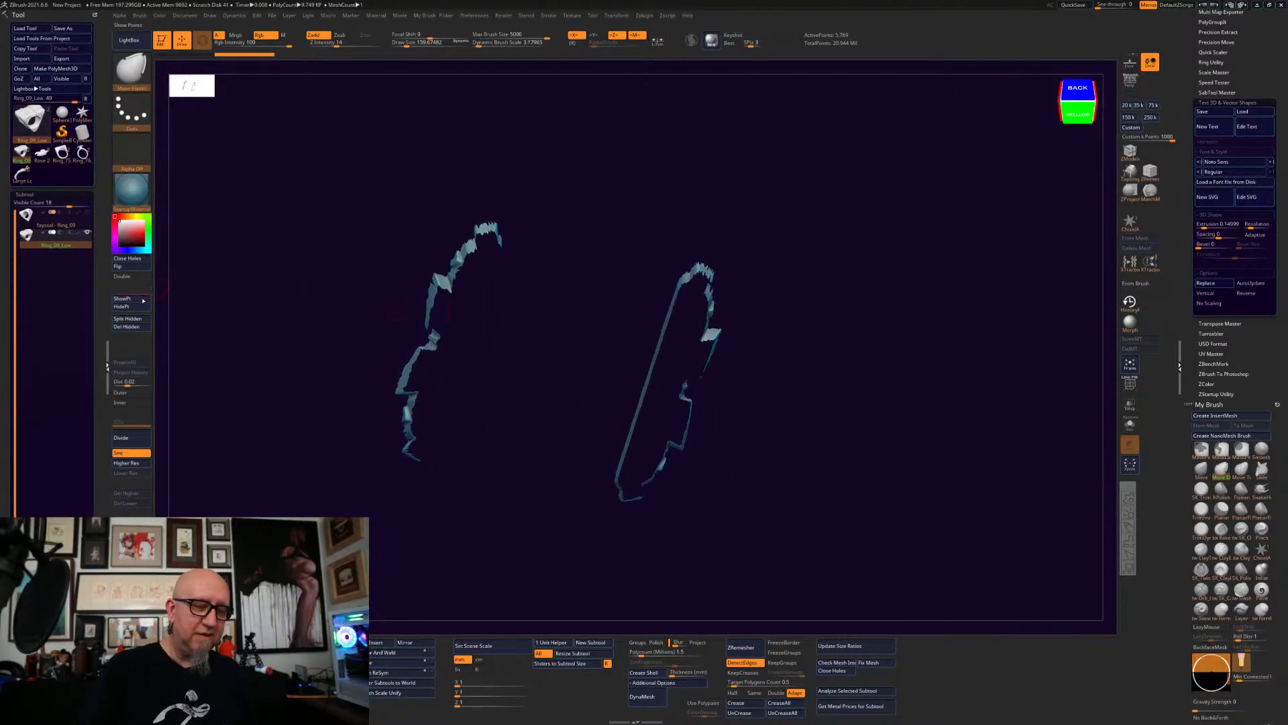
{"action": "left_click", "coordinate": [130, 276]}
{"action": "left_click_drag", "start_coordinate": [500, 526], "coordinate": [656, 506]}
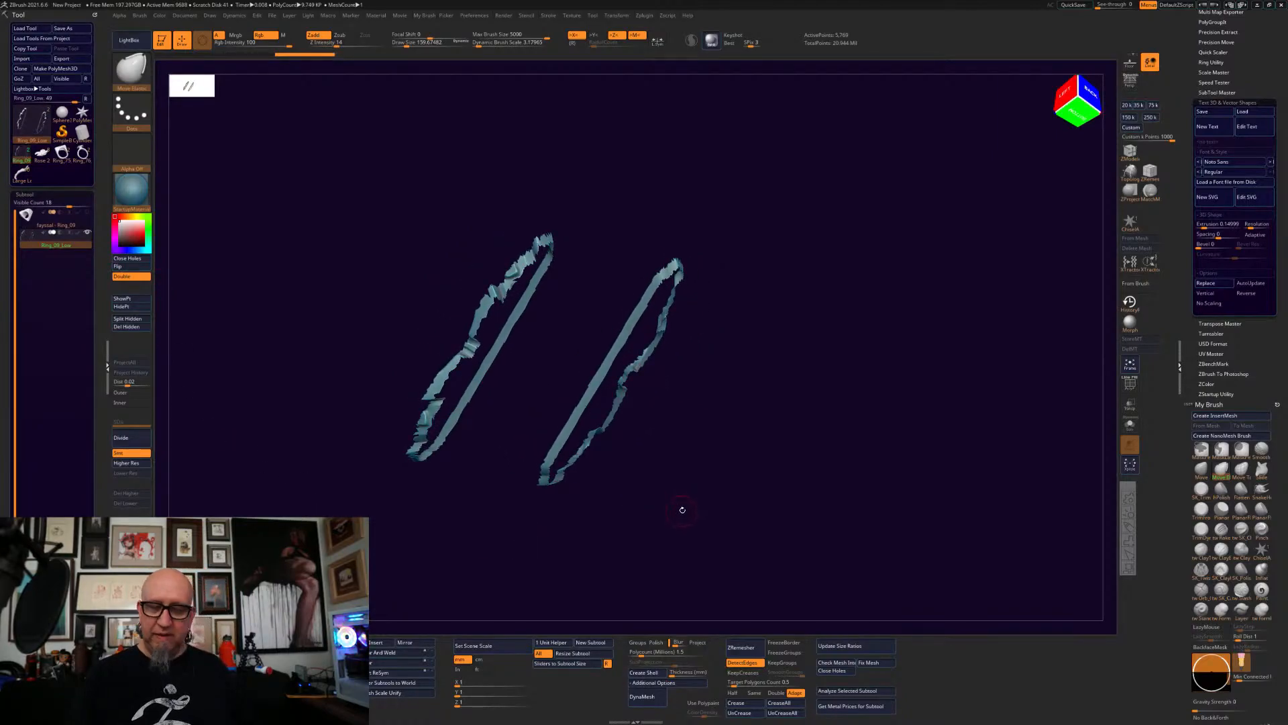
- Try to transform the isolated side strips with a Transpose rotation line from the back view
{"action": "key", "text": "r"}
{"action": "left_click_drag", "start_coordinate": [750, 463], "coordinate": [743, 410]}
{"action": "left_click_drag", "start_coordinate": [628, 365], "coordinate": [728, 395]}
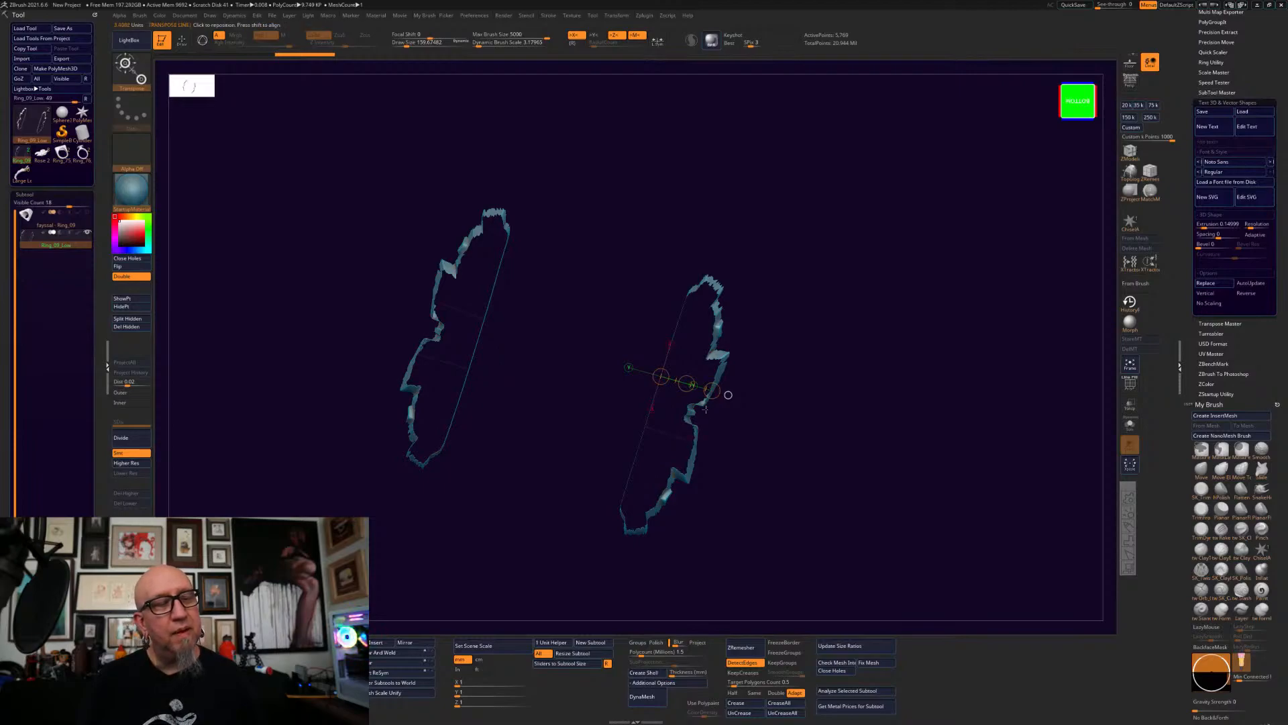
{"action": "left_click_drag", "start_coordinate": [864, 388], "coordinate": [856, 532]}
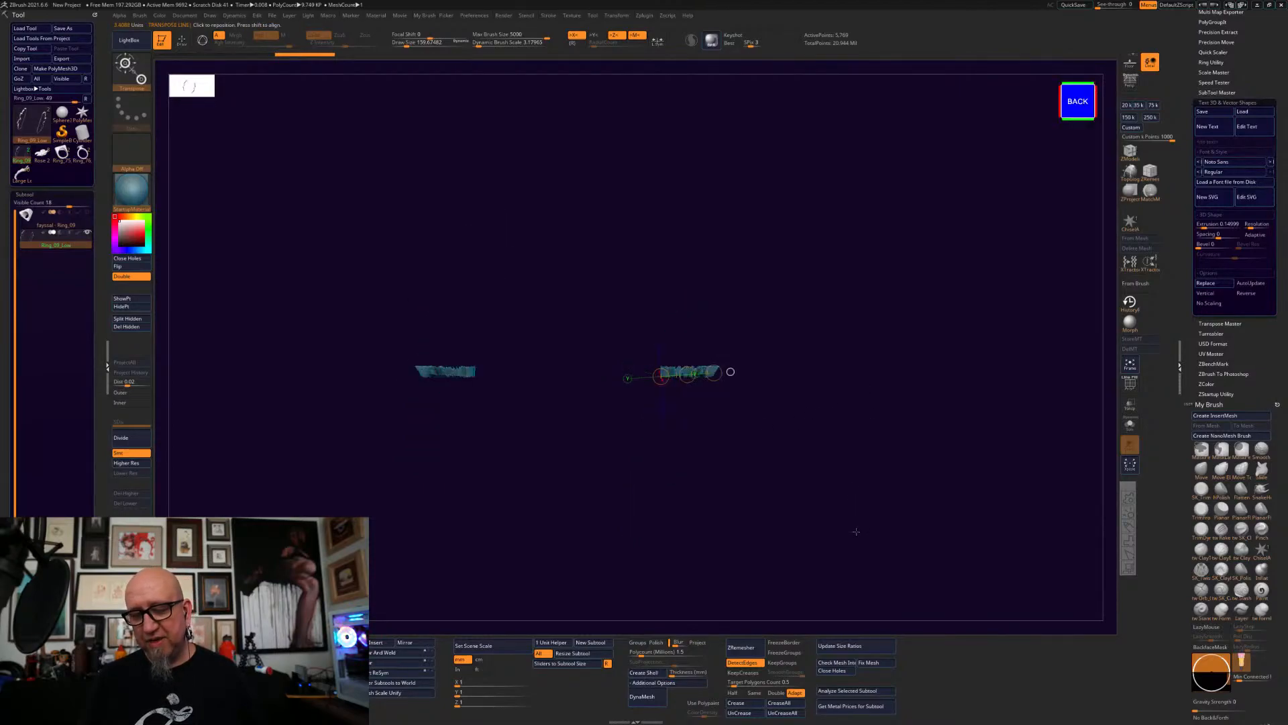
{"action": "left_click_drag", "start_coordinate": [689, 382], "coordinate": [689, 346]}
{"action": "key", "text": "ctrl+z"}
{"action": "key", "text": "ctrl+shift+z"}
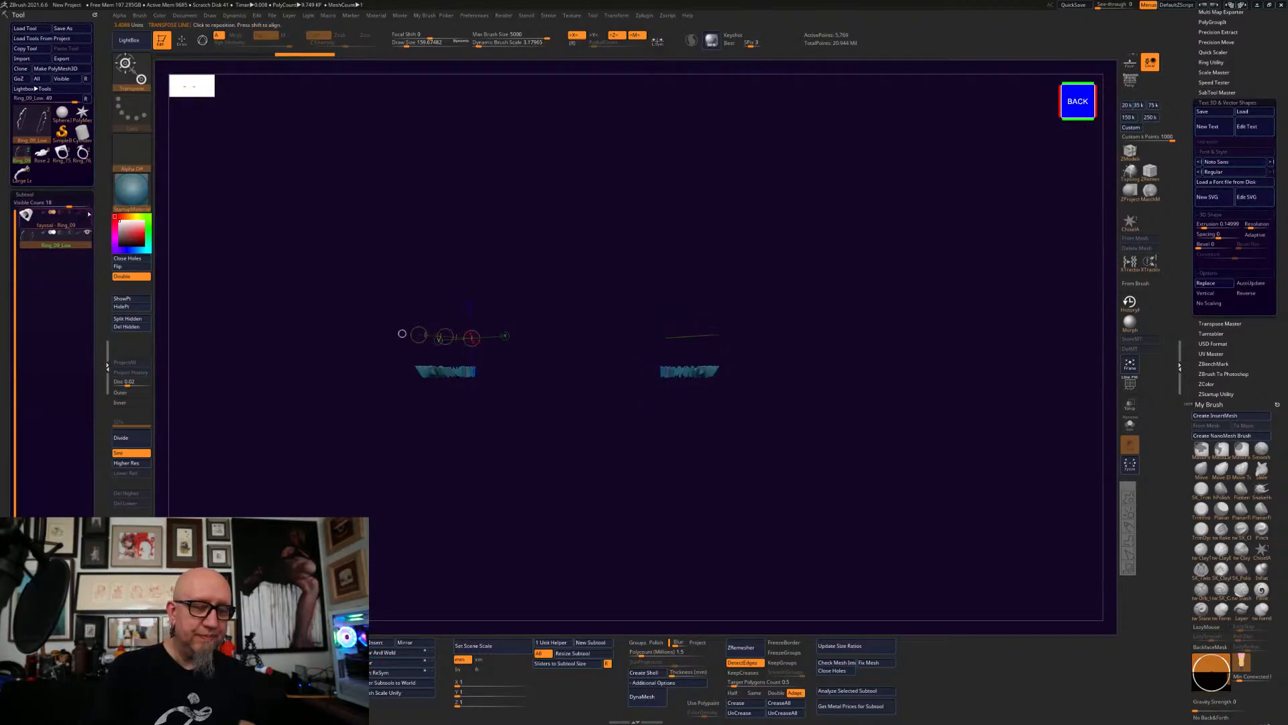
{"action": "left_click_drag", "start_coordinate": [660, 349], "coordinate": [733, 353]}
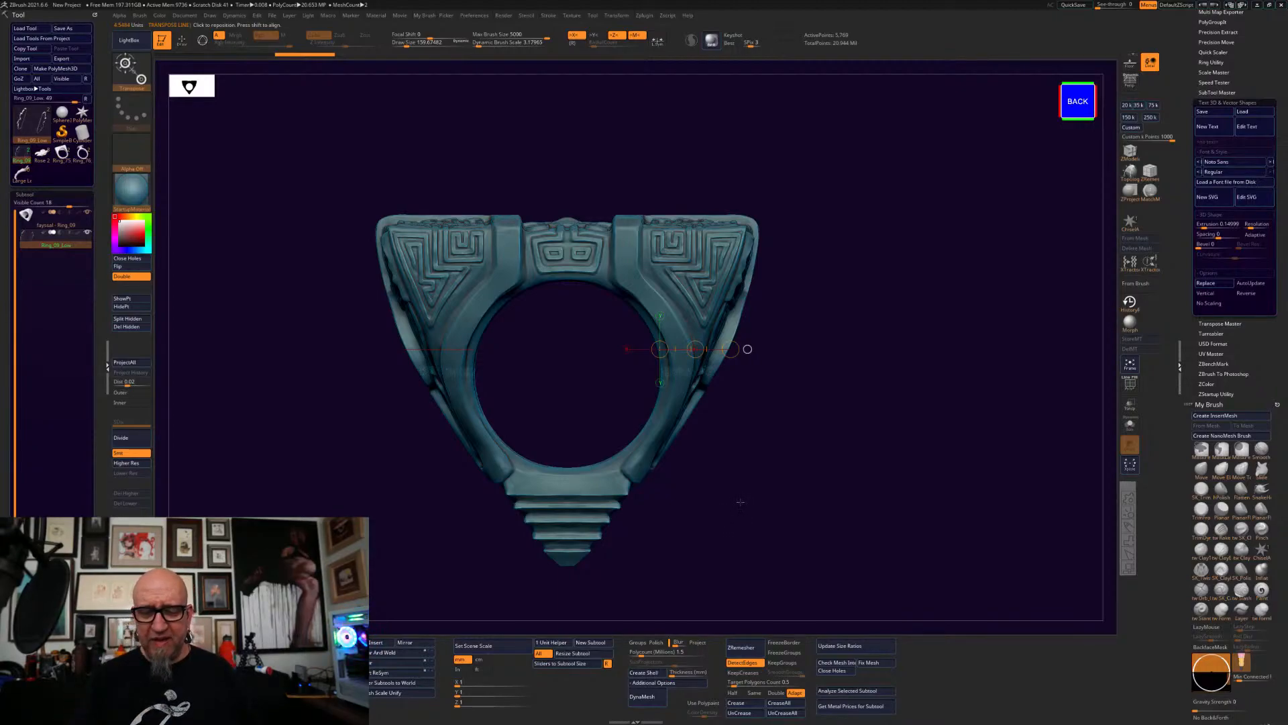
- Unhide the whole ring and set up the Move brush with a larger draw size and Infinite Depth
{"action": "left_click_drag", "start_coordinate": [766, 472], "coordinate": [738, 567], "text": "ctrl"}
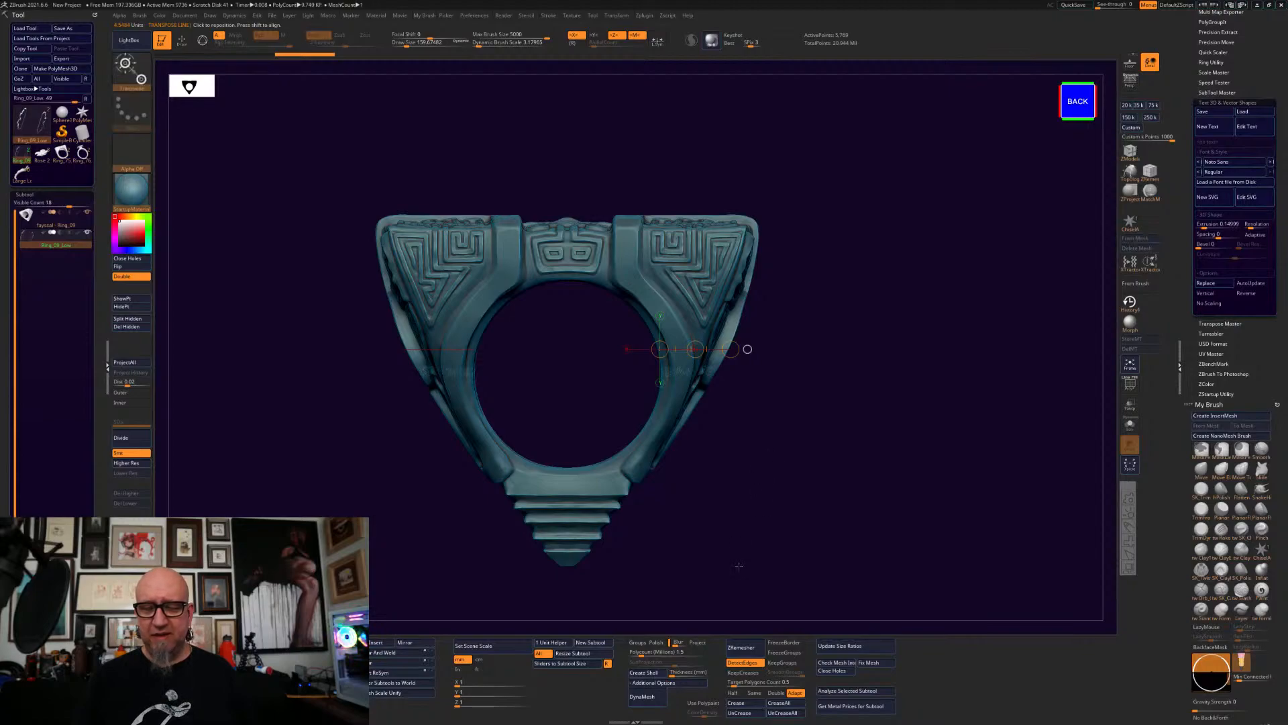
{"action": "left_click", "coordinate": [750, 494], "text": "ctrl+shift"}
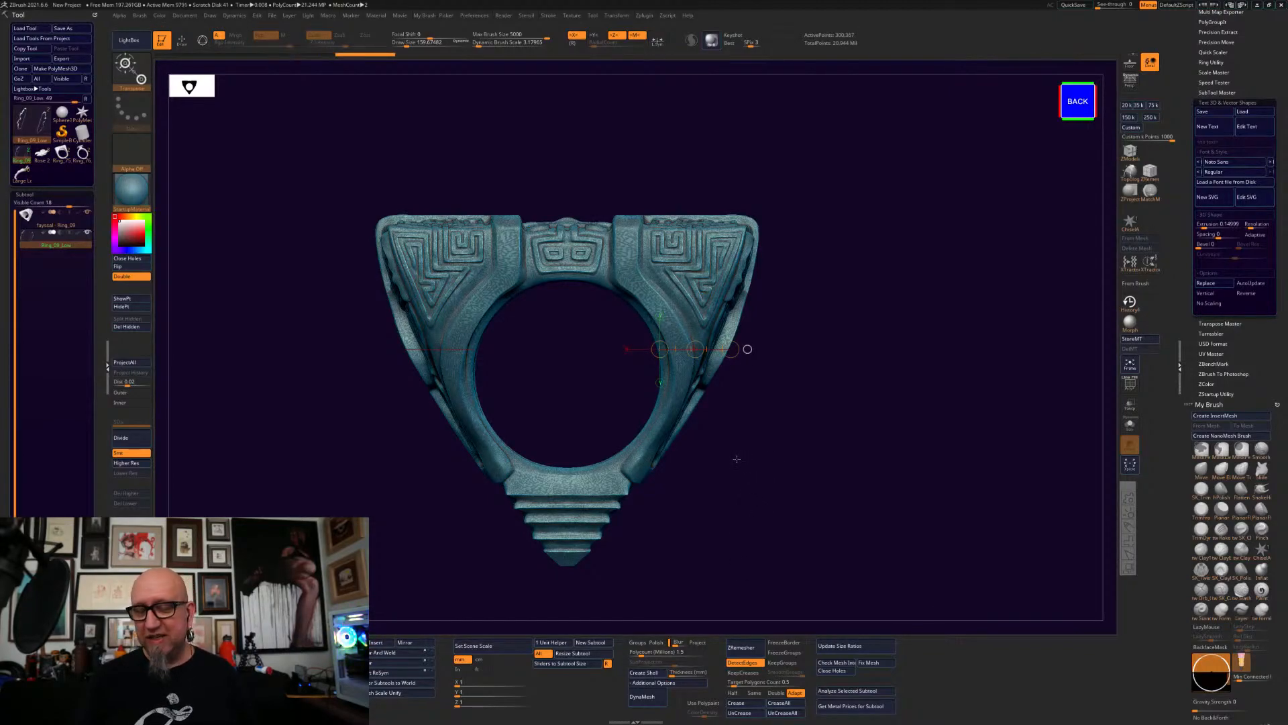
{"action": "left_click", "coordinate": [1202, 469]}
{"action": "mouse_move", "coordinate": [779, 363]}
{"action": "left_mouse_down"}
{"action": "mouse_move", "coordinate": [798, 374]}
{"action": "mouse_move", "coordinate": [799, 351]}
{"action": "mouse_move", "coordinate": [788, 433]}
{"action": "left_mouse_up"}
{"action": "key", "text": "space"}
{"action": "left_click_drag", "start_coordinate": [1284, 644], "coordinate": [1287, 582]}
{"action": "left_click", "coordinate": [1231, 493]}
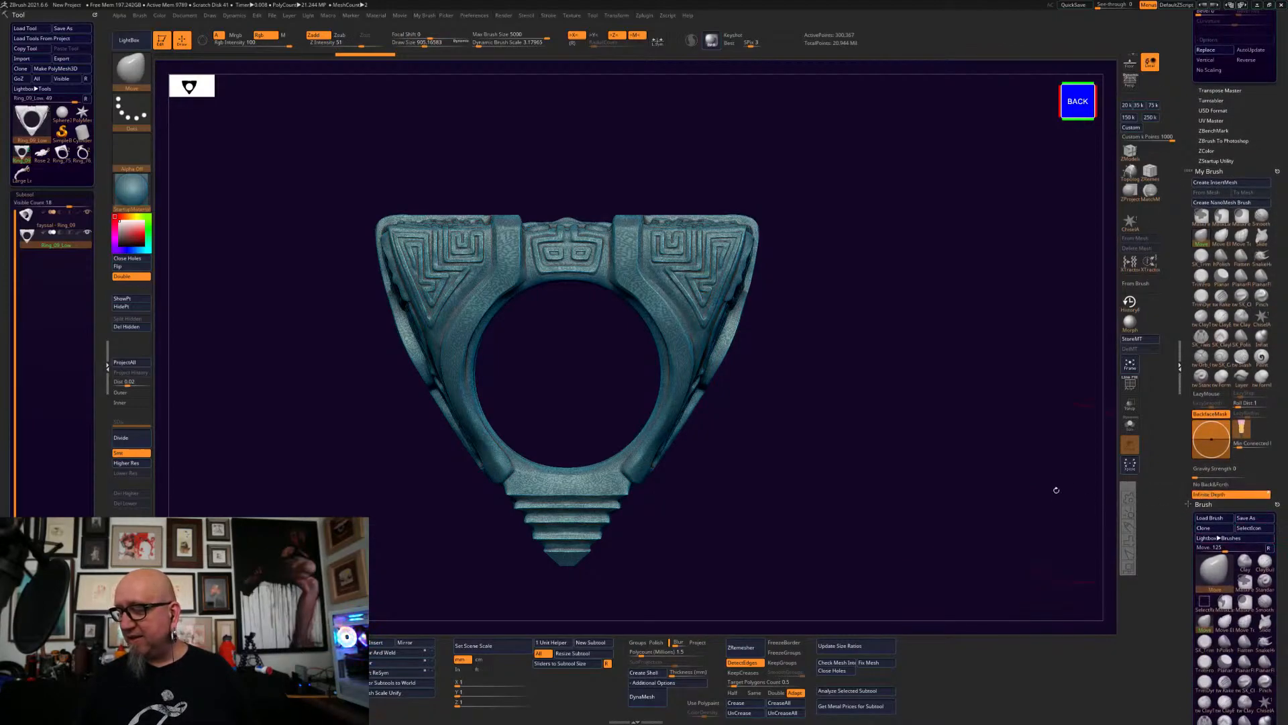
- Hide the overlapping upper subtool and nudge the ring's side plates inward with the Move brush
{"action": "left_click_drag", "start_coordinate": [721, 354], "coordinate": [722, 353]}
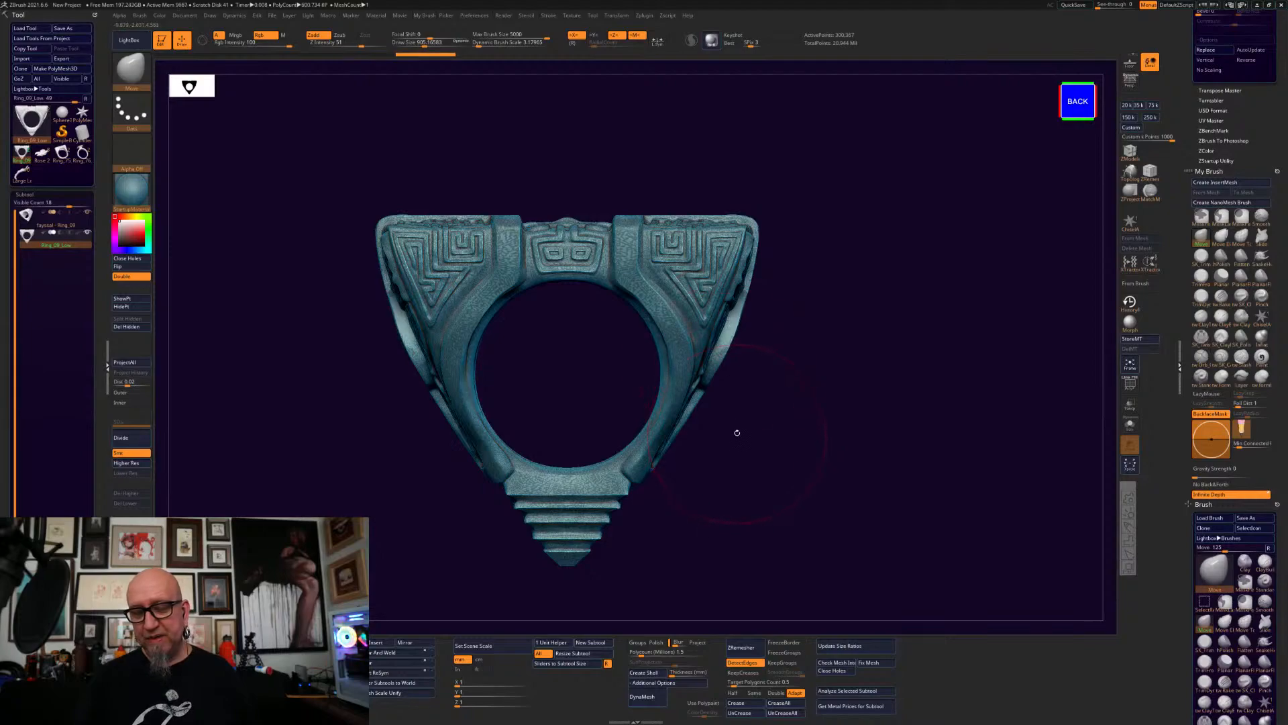
{"action": "left_click", "coordinate": [87, 212]}
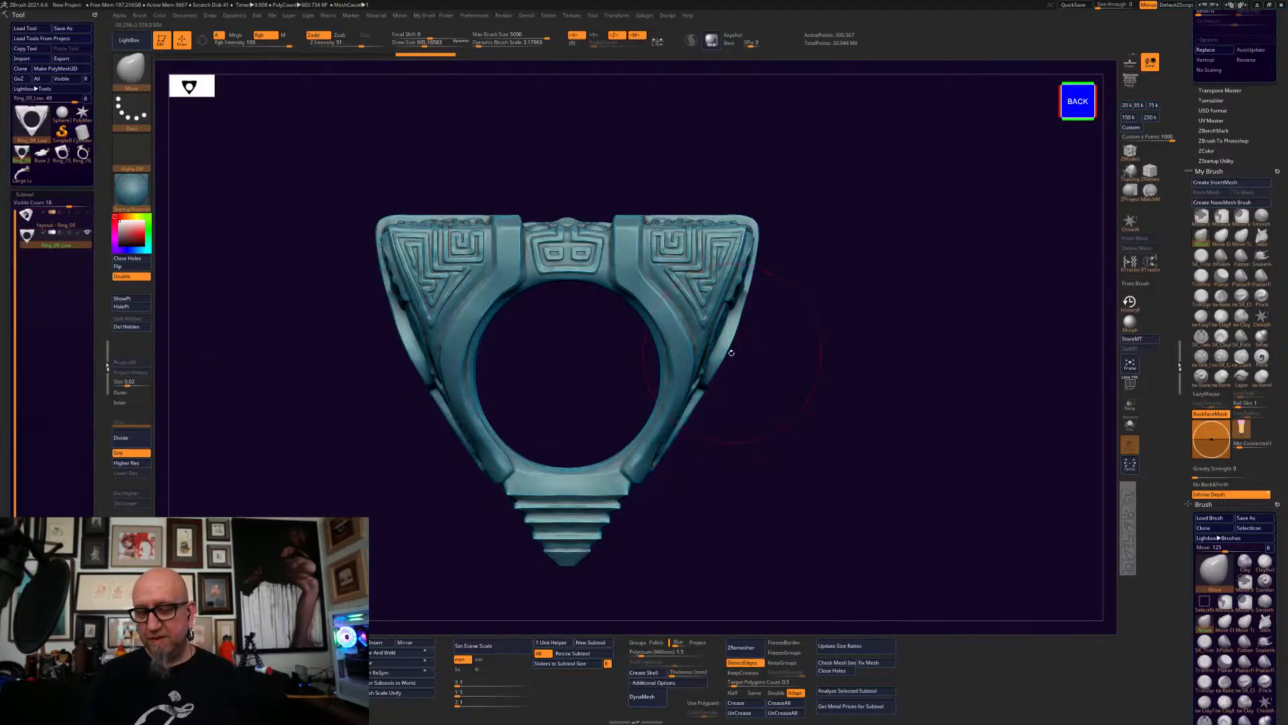
{"action": "left_click_drag", "start_coordinate": [727, 349], "coordinate": [720, 348]}
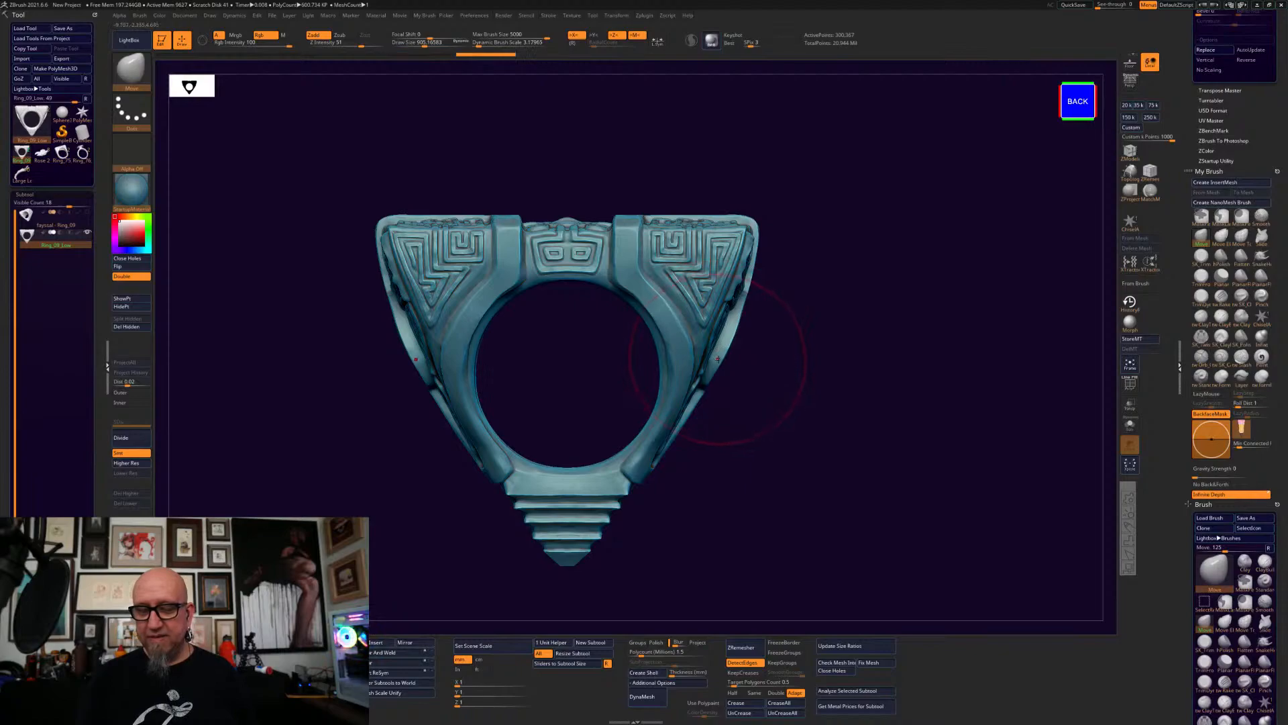
- Disable BackfaceMask, reduce the draw size to about 576, and reshape the outer edges of the ring's side plates
{"action": "left_click", "coordinate": [1216, 414]}
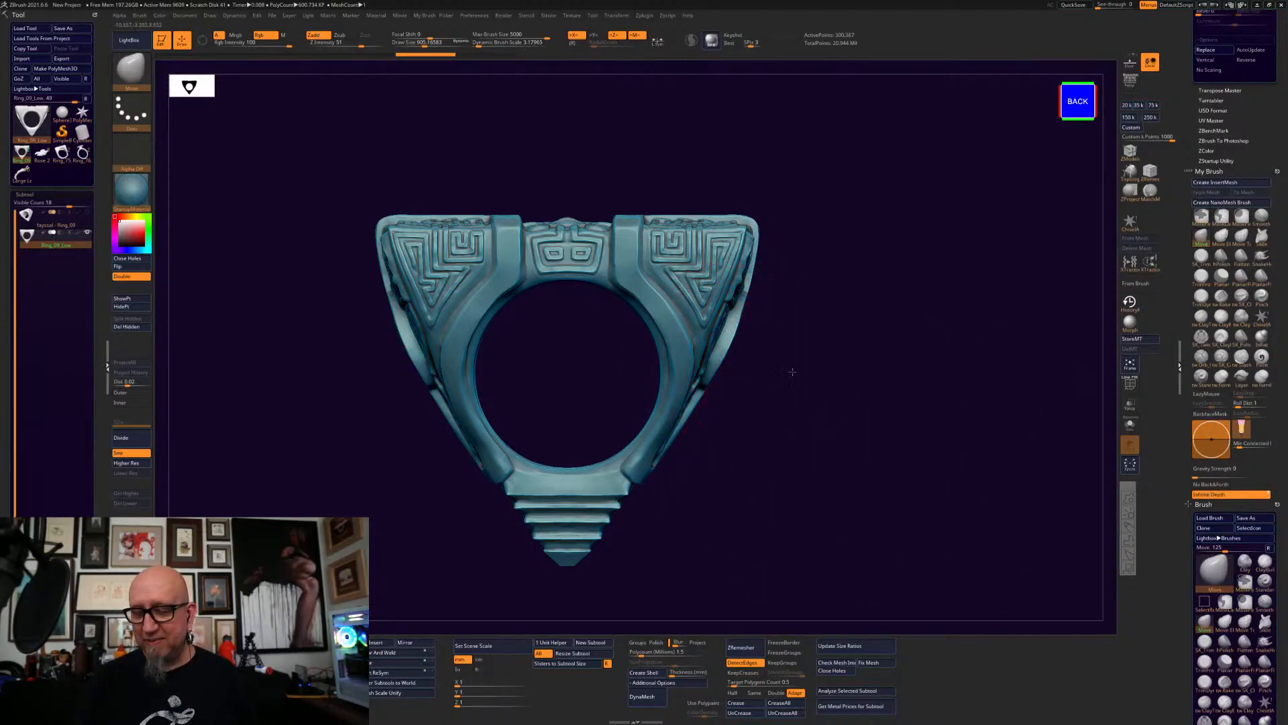
{"action": "key", "text": "space"}
{"action": "left_click_drag", "start_coordinate": [793, 373], "coordinate": [787, 372]}
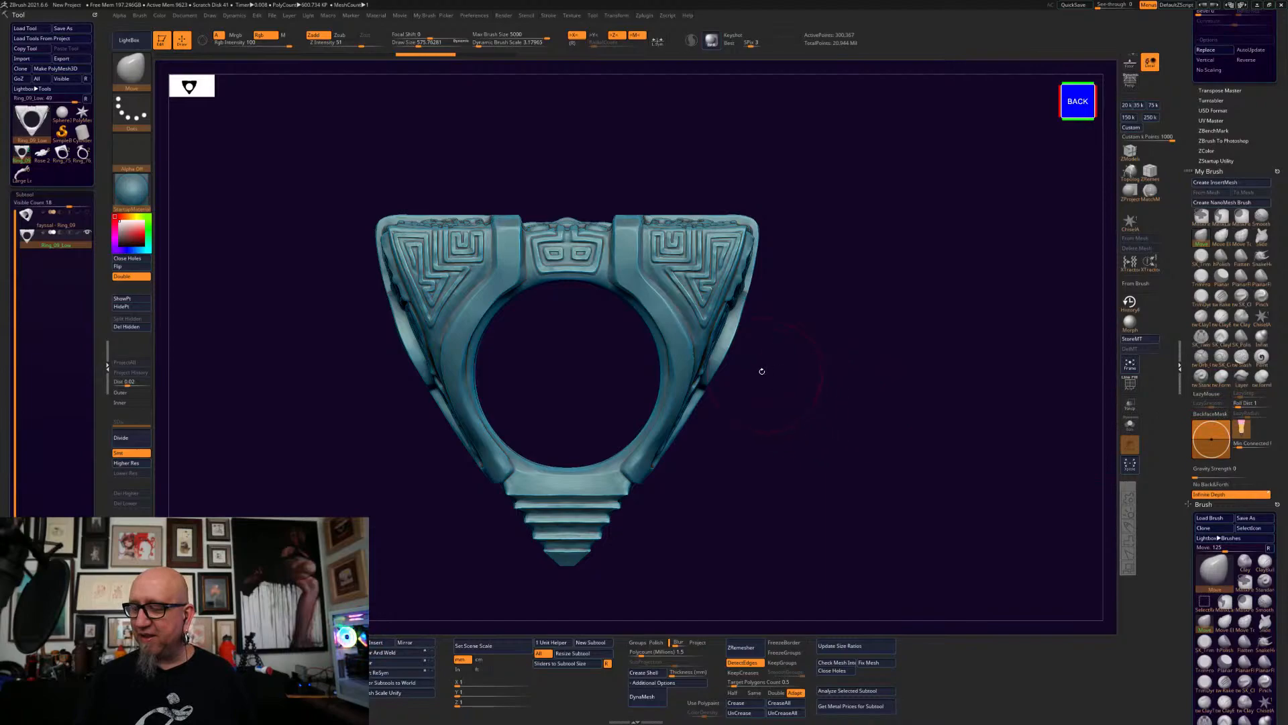
{"action": "left_click_drag", "start_coordinate": [723, 355], "coordinate": [702, 383]}
{"action": "left_click_drag", "start_coordinate": [732, 334], "coordinate": [743, 290]}
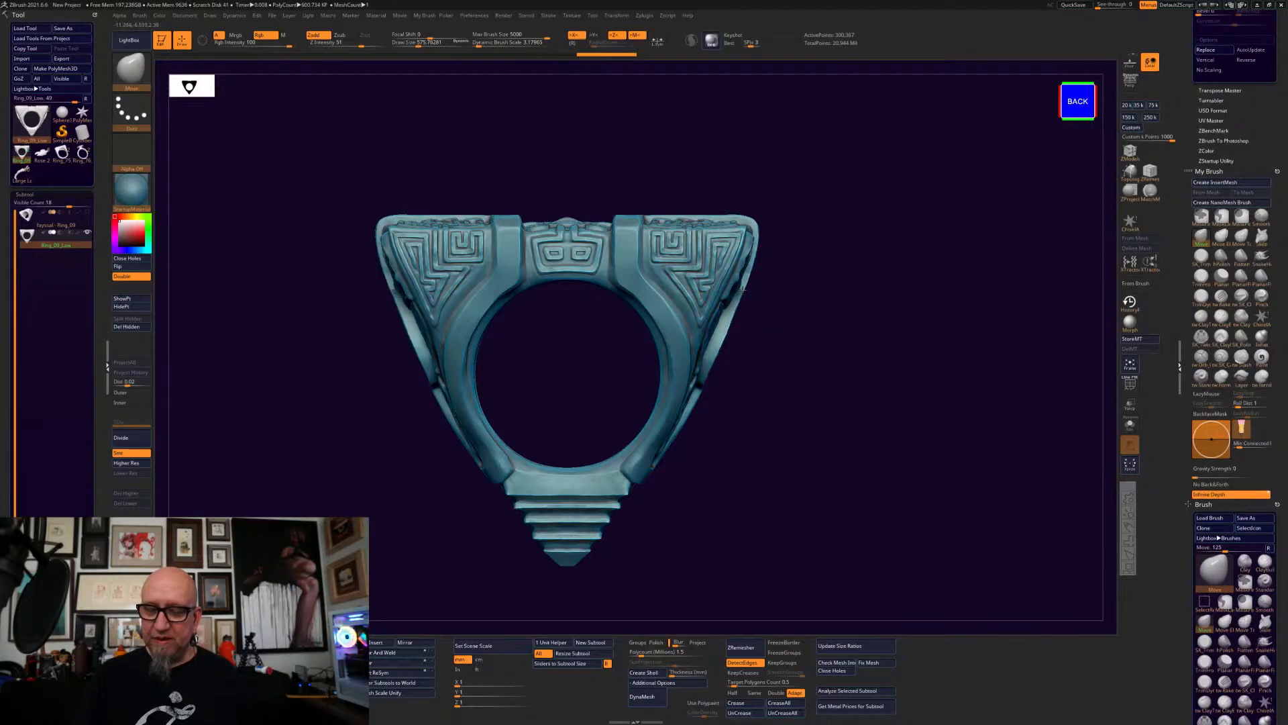
- Push the outer edges of the ring's side plates slightly inward with the Move brush from the back view
{"action": "mouse_move", "coordinate": [704, 387]}
{"action": "left_mouse_down"}
{"action": "mouse_move", "coordinate": [741, 291]}
{"action": "mouse_move", "coordinate": [694, 397]}
{"action": "left_mouse_up"}
{"action": "left_click_drag", "start_coordinate": [717, 349], "coordinate": [713, 351]}
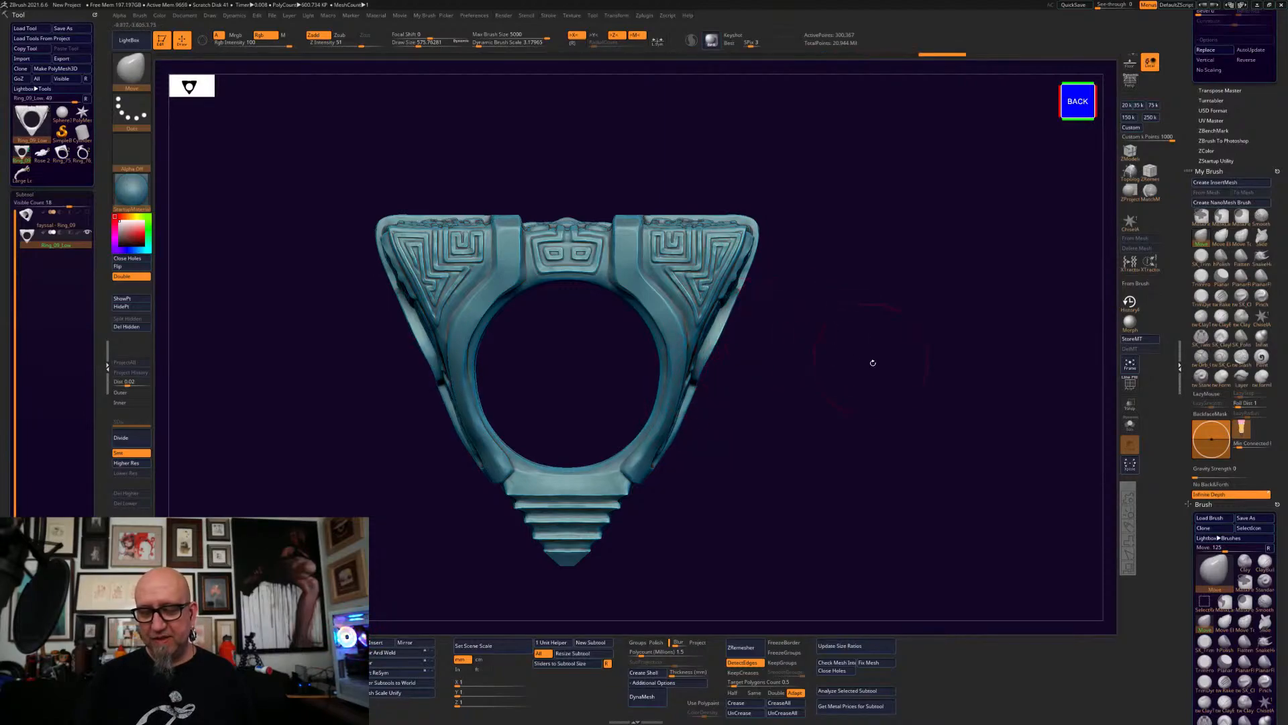
{"action": "left_click_drag", "start_coordinate": [874, 391], "coordinate": [876, 385]}
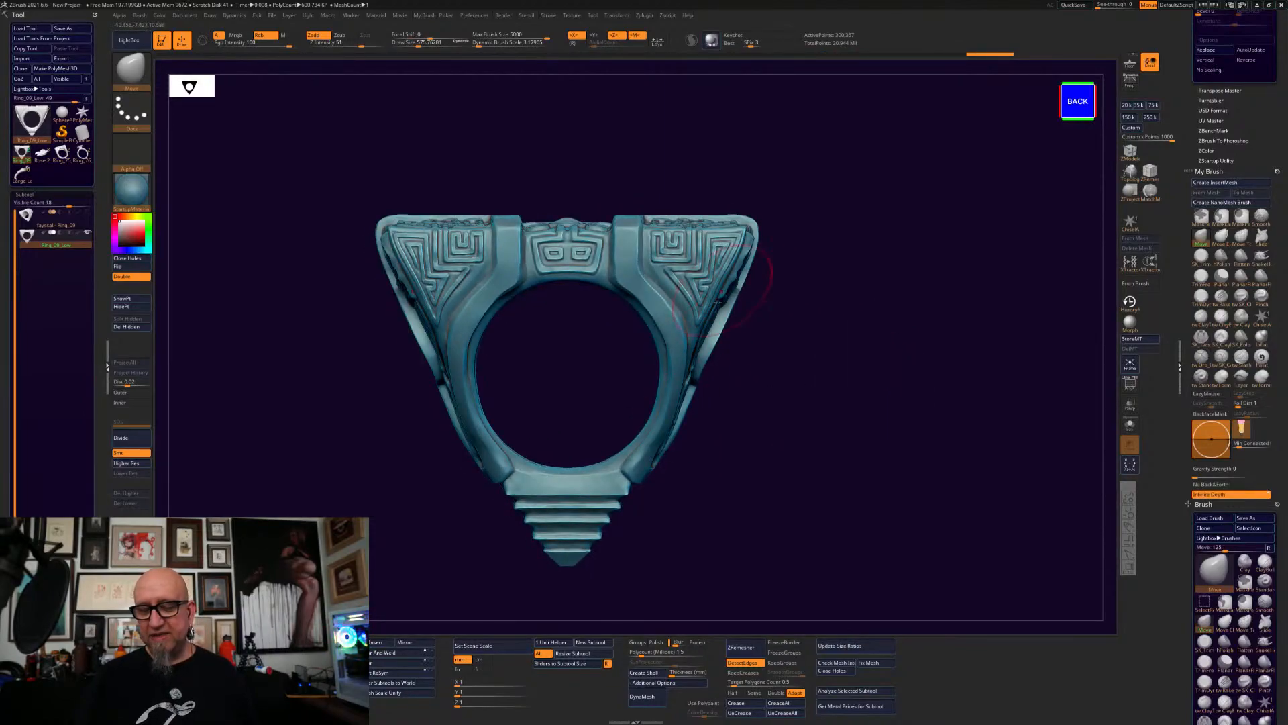
{"action": "left_click_drag", "start_coordinate": [717, 390], "coordinate": [834, 432]}
{"action": "left_click_drag", "start_coordinate": [924, 493], "coordinate": [969, 474], "text": "shift"}
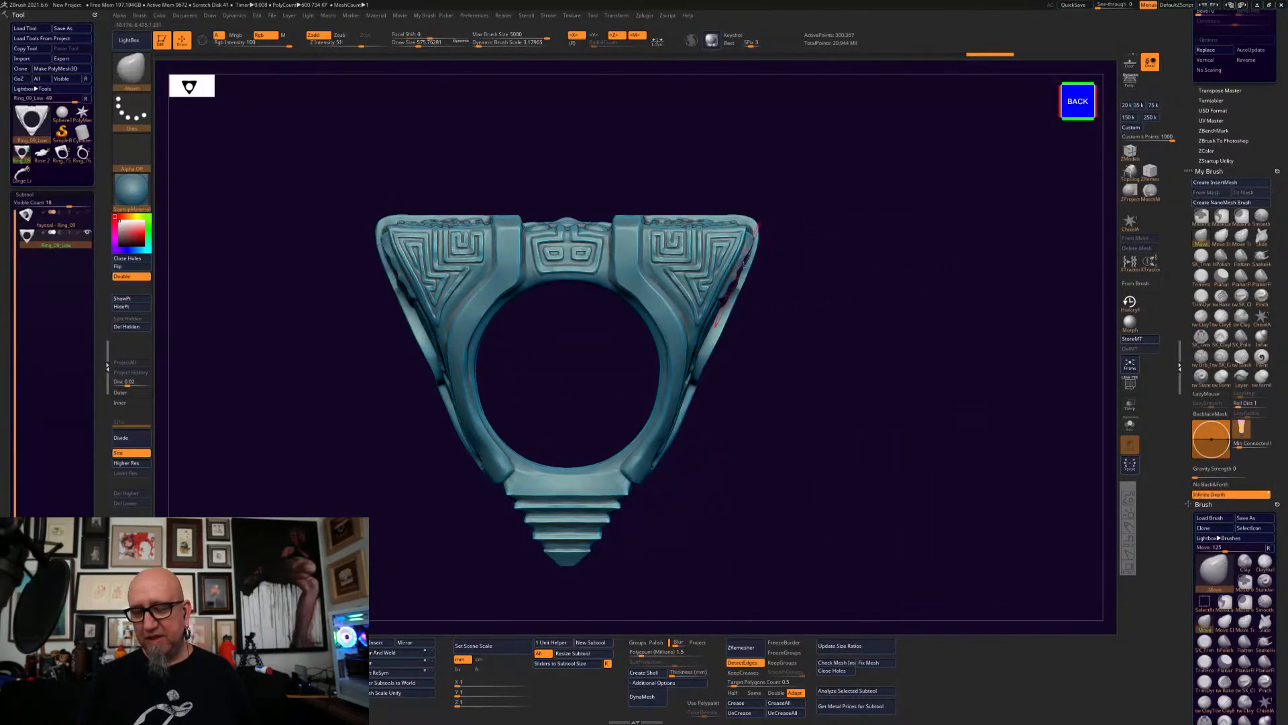
- Load the PlanarLineCut brush from the Planar folder of the LightBox brush library
{"action": "left_click_drag", "start_coordinate": [807, 548], "coordinate": [1050, 408]}
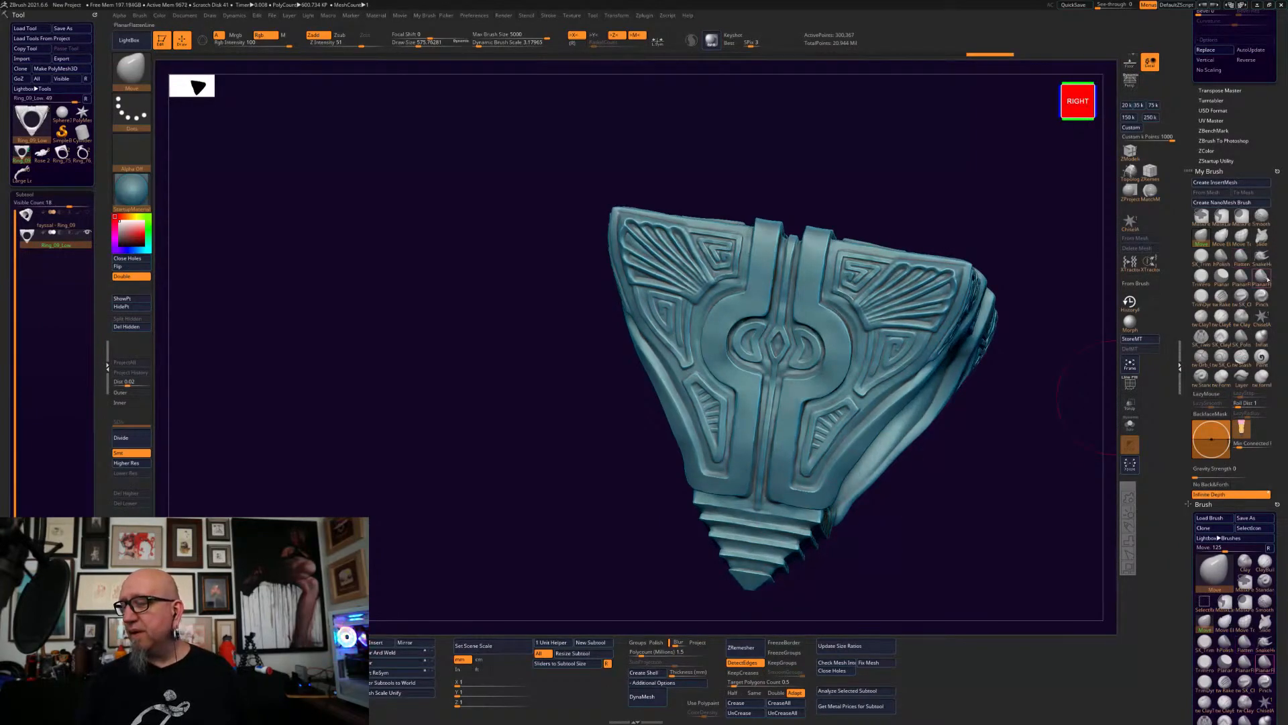
{"action": "mouse_move", "coordinate": [1241, 274]}
{"action": "left_click_drag", "start_coordinate": [1035, 411], "coordinate": [920, 420]}
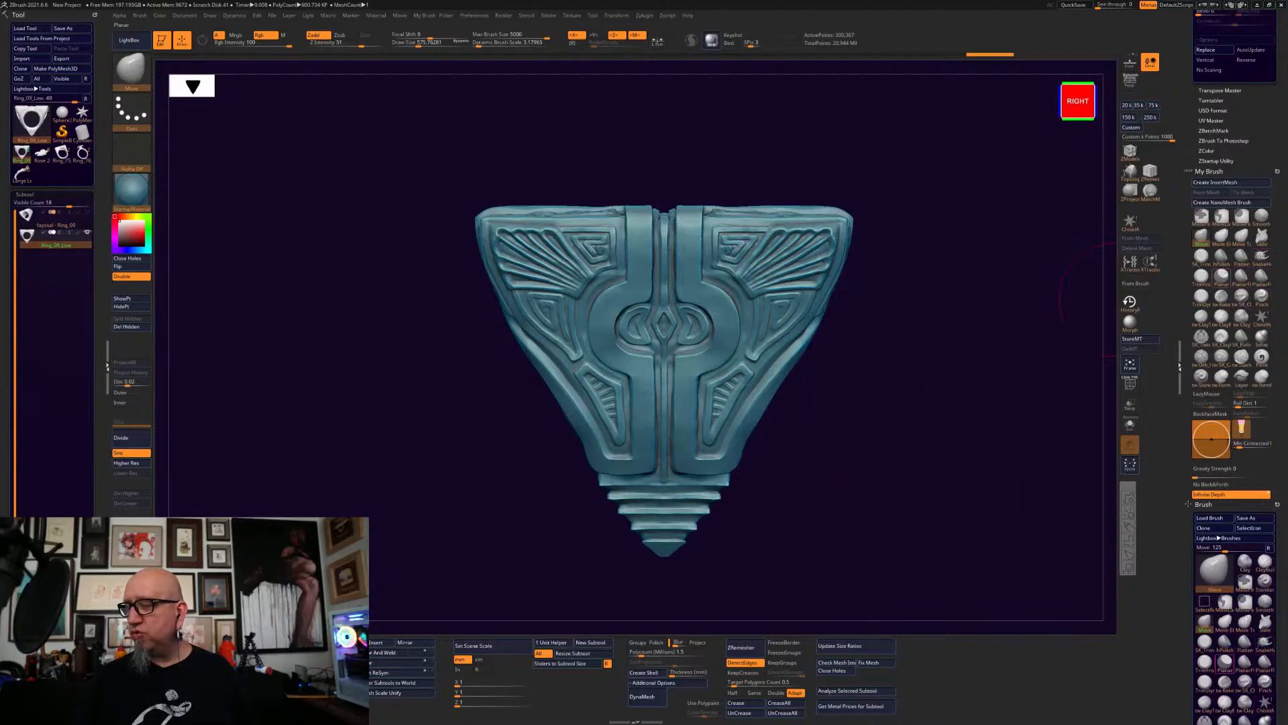
{"action": "mouse_move", "coordinate": [1220, 216]}
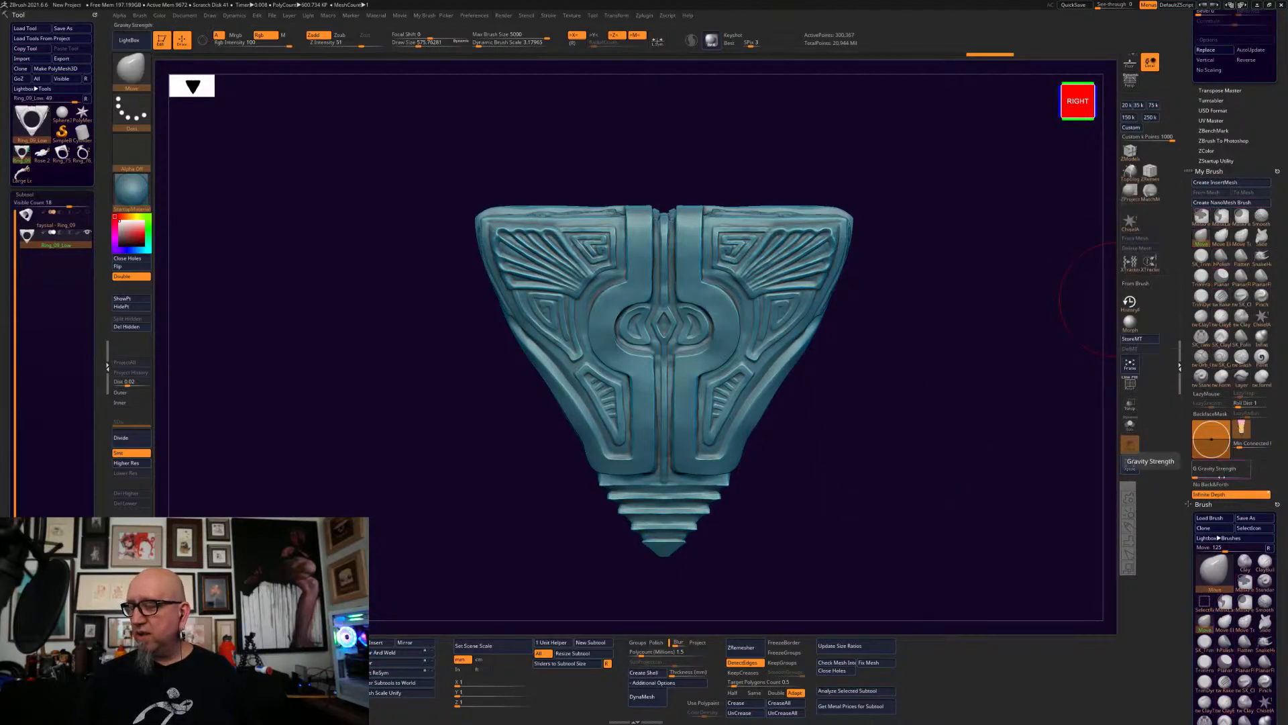
{"action": "left_click", "coordinate": [1214, 569]}
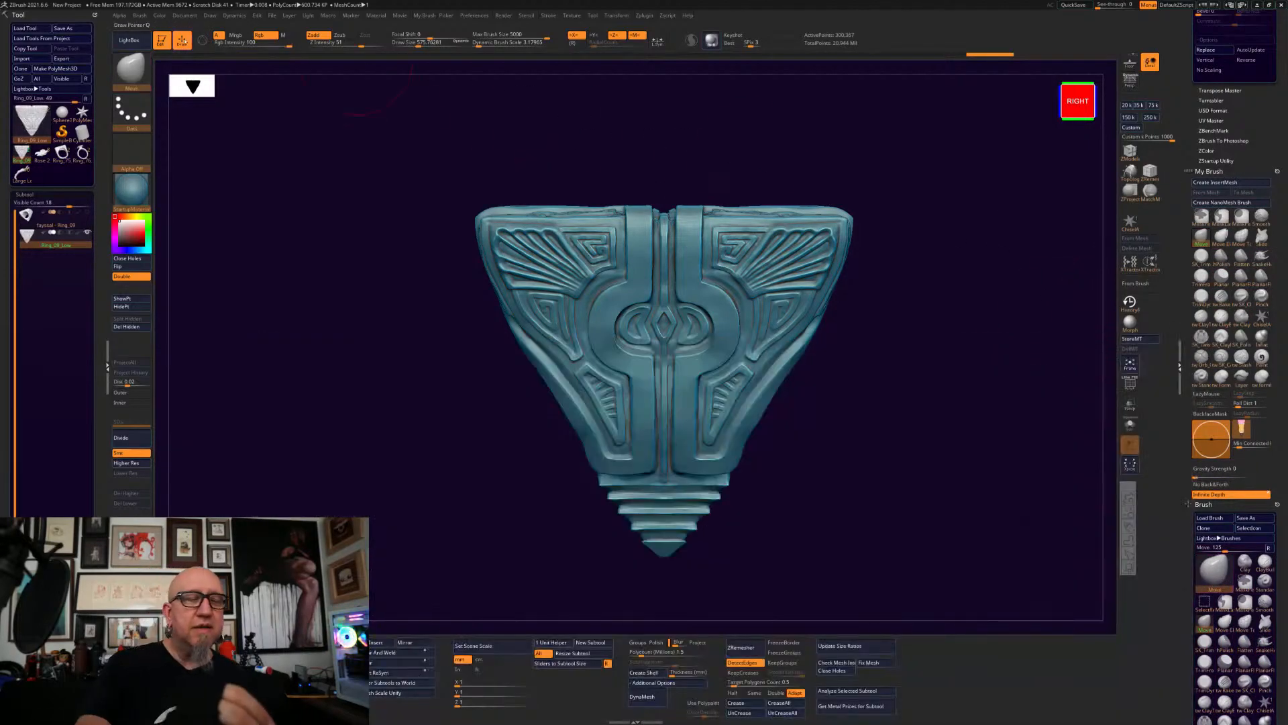
{"action": "left_click", "coordinate": [143, 42]}
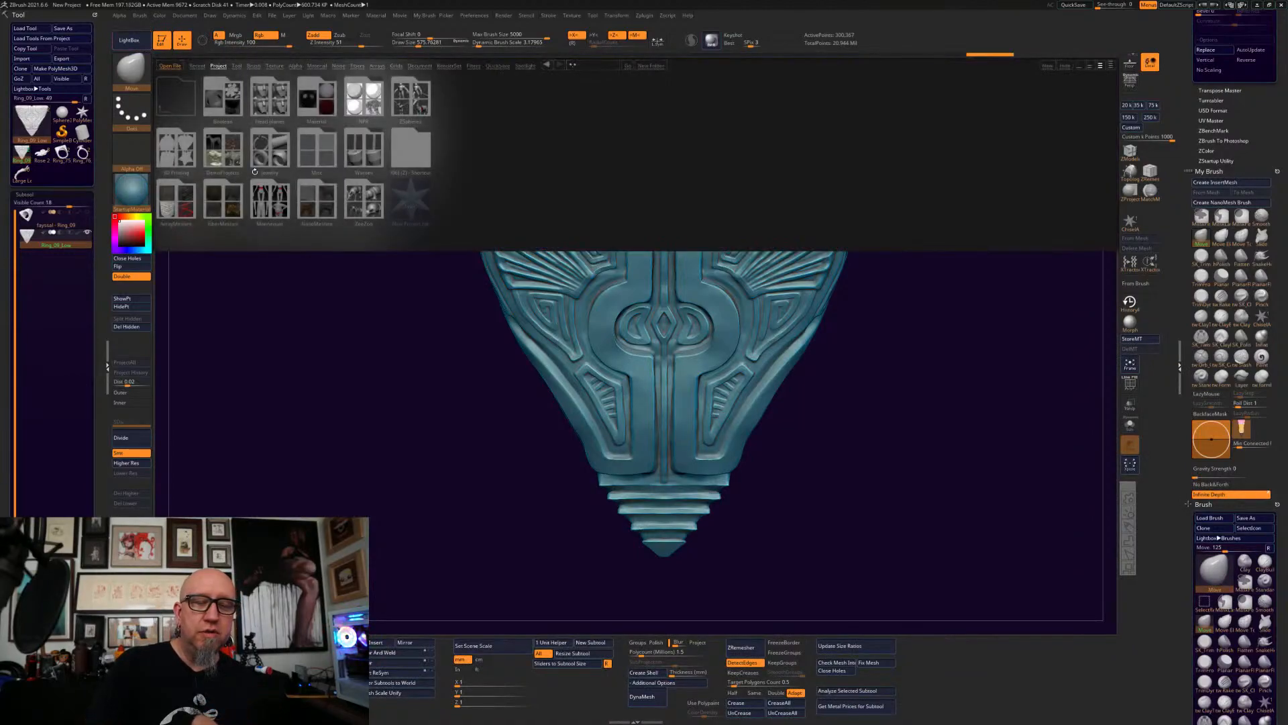
{"action": "left_click", "coordinate": [254, 66]}
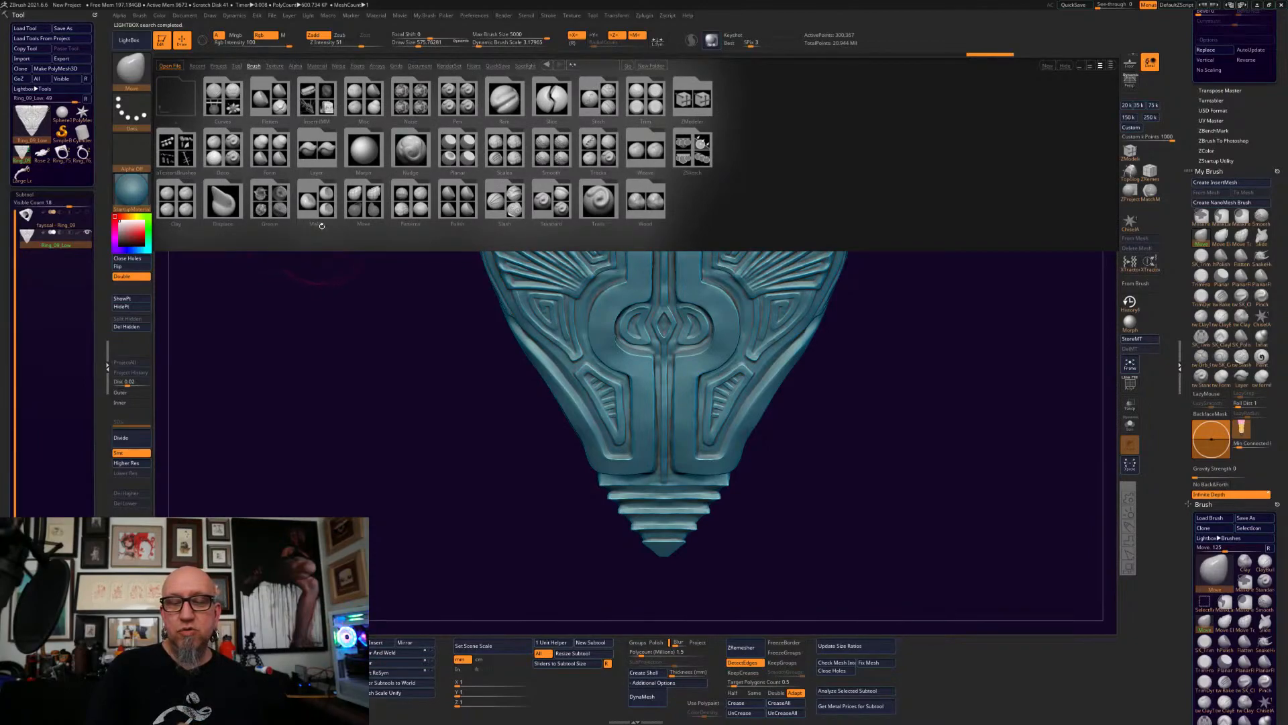
{"action": "double_click", "coordinate": [458, 149]}
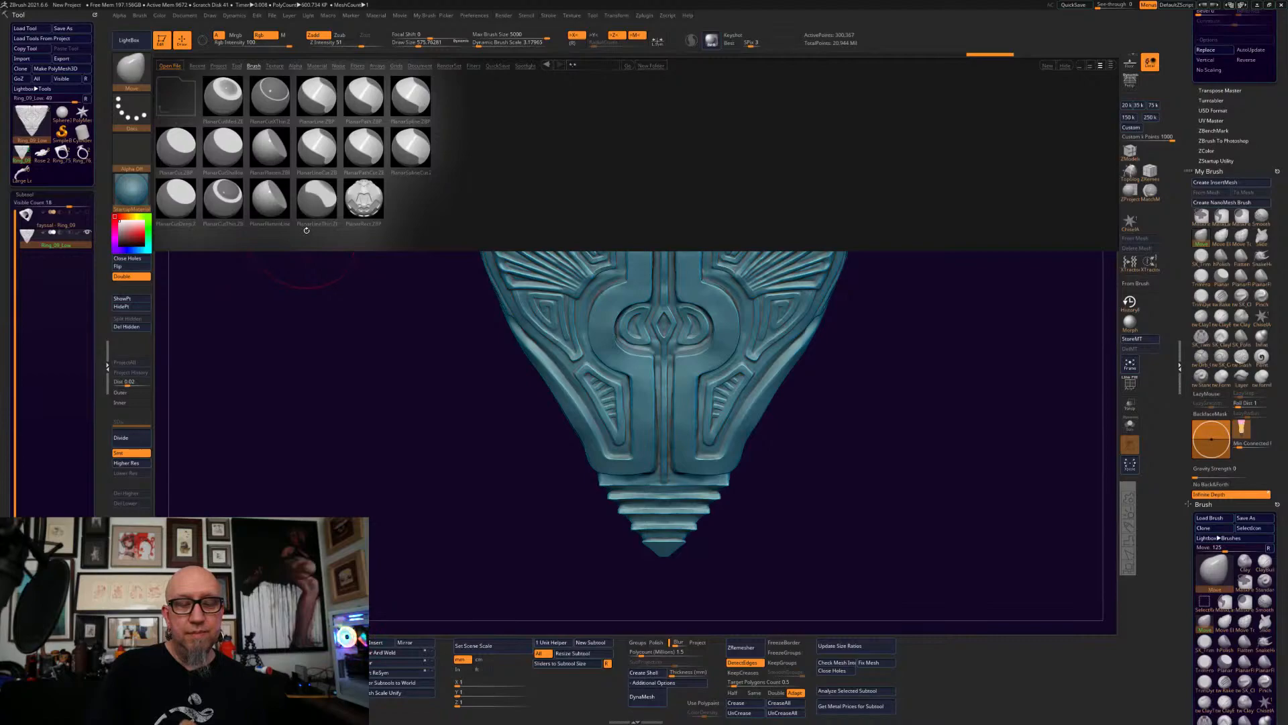
{"action": "double_click", "coordinate": [322, 161]}
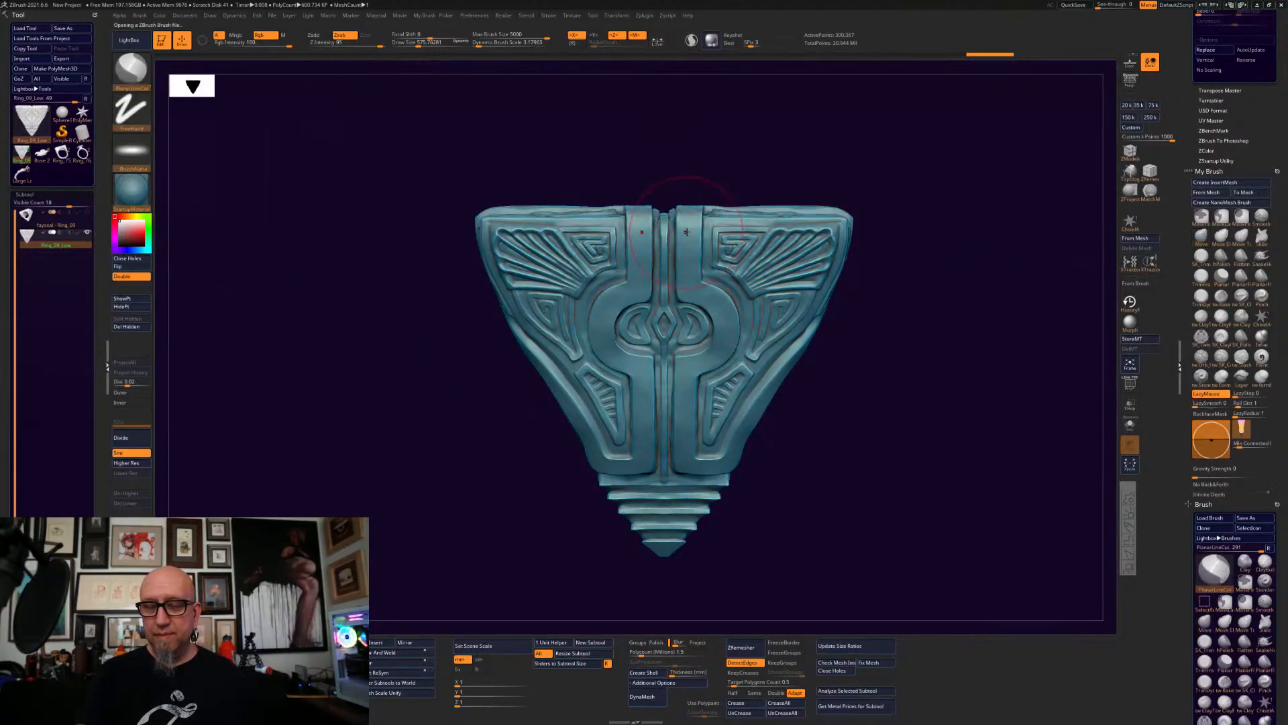
- Try to flatten the ring's outer side plates along their slanted profile with the PlanarLineCut brush
{"action": "mouse_move", "coordinate": [681, 458]}
{"action": "left_mouse_down"}
{"action": "mouse_move", "coordinate": [690, 228]}
{"action": "mouse_move", "coordinate": [751, 339]}
{"action": "mouse_move", "coordinate": [748, 421]}
{"action": "left_mouse_up"}
{"action": "mouse_move", "coordinate": [834, 507]}
{"action": "left_mouse_down", "text": "shift"}
{"action": "mouse_move", "coordinate": [866, 502]}
{"action": "mouse_move", "coordinate": [844, 509]}
{"action": "left_mouse_up", "text": "shift"}
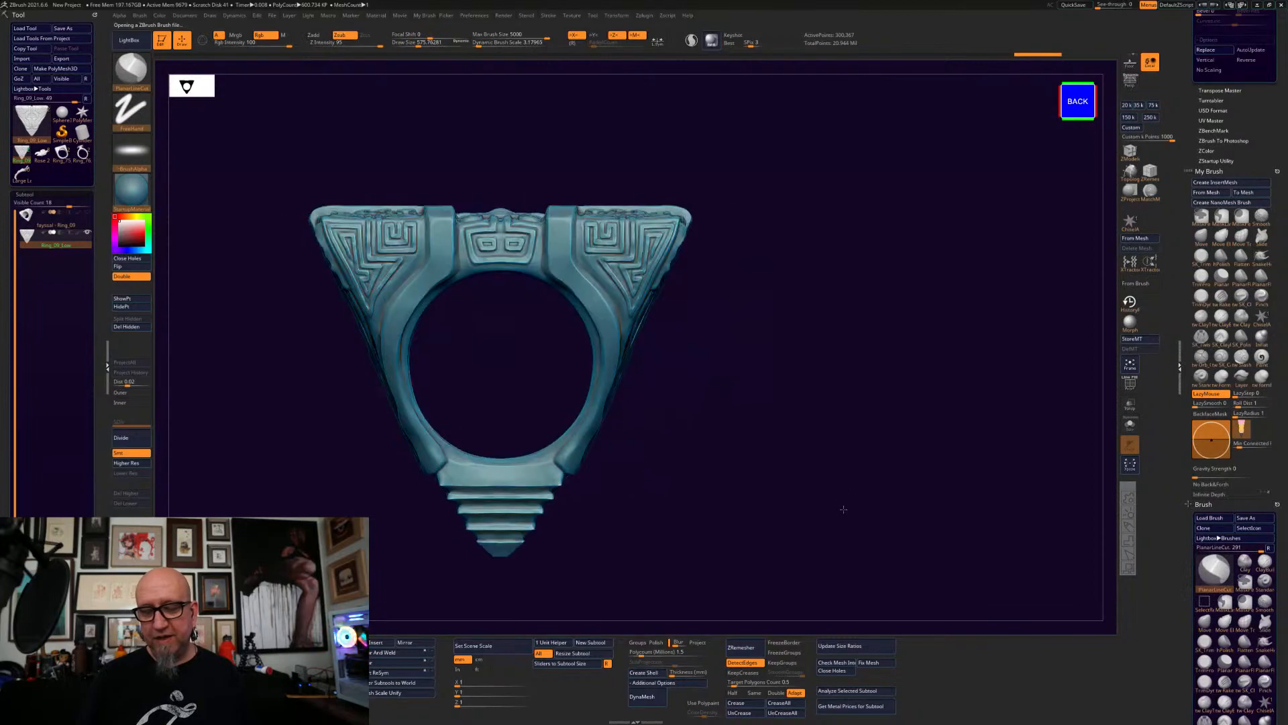
{"action": "left_click_drag", "start_coordinate": [742, 389], "coordinate": [657, 388]}
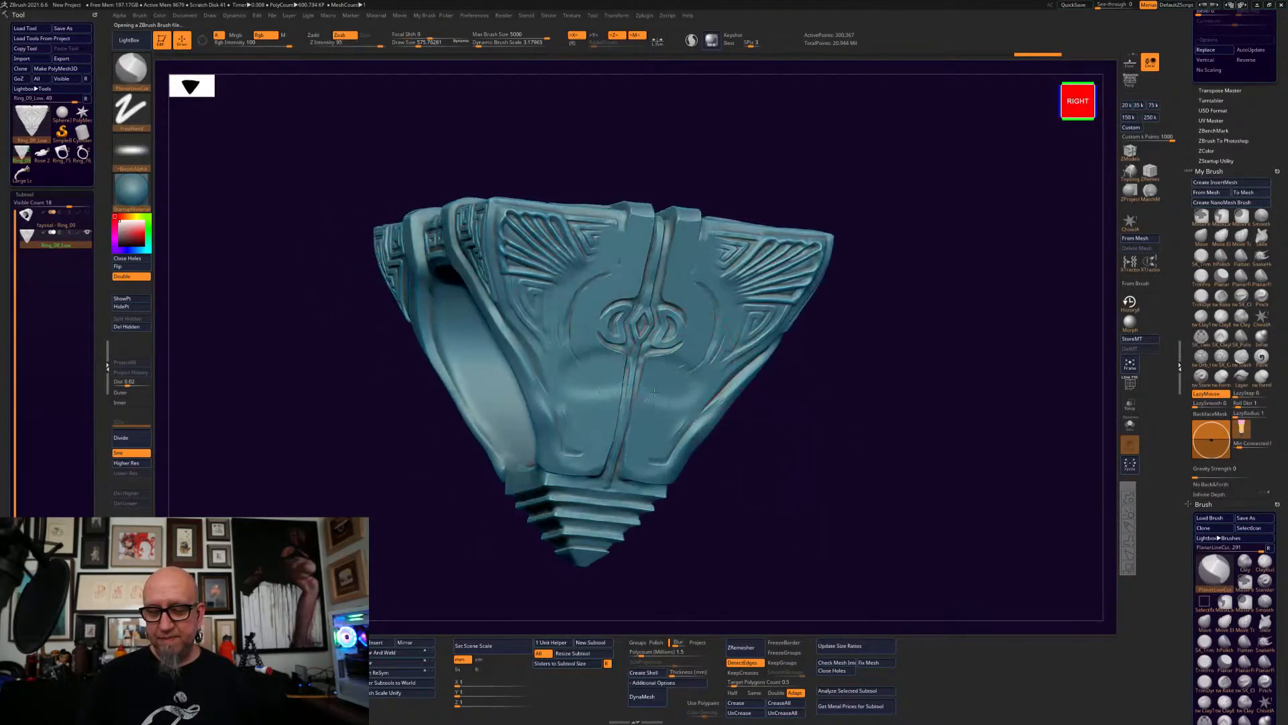
{"action": "left_click_drag", "start_coordinate": [811, 417], "coordinate": [811, 431], "text": "shift"}
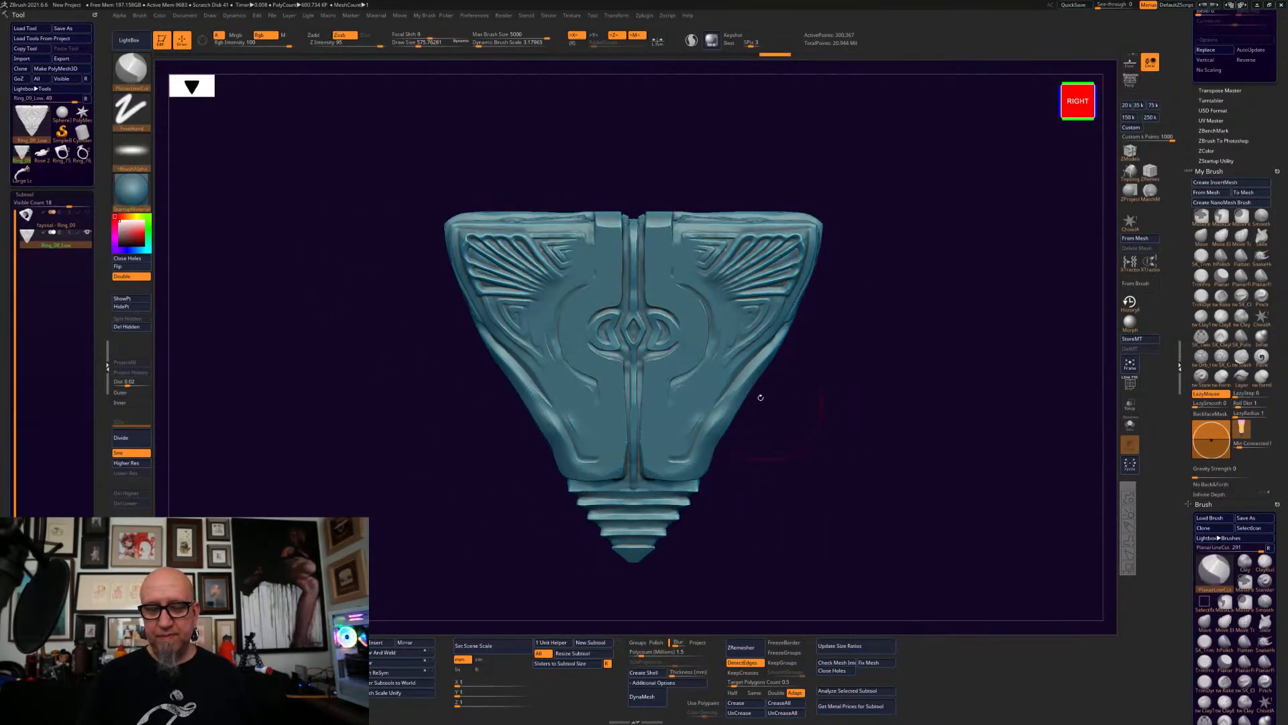
{"action": "mouse_move", "coordinate": [657, 240]}
{"action": "left_mouse_down"}
{"action": "mouse_move", "coordinate": [658, 437]}
{"action": "mouse_move", "coordinate": [660, 233]}
{"action": "mouse_move", "coordinate": [731, 247]}
{"action": "mouse_move", "coordinate": [759, 338]}
{"action": "mouse_move", "coordinate": [656, 463]}
{"action": "mouse_move", "coordinate": [771, 286]}
{"action": "mouse_move", "coordinate": [587, 268]}
{"action": "left_mouse_up"}
{"action": "left_click_drag", "start_coordinate": [864, 402], "coordinate": [900, 400], "text": "shift"}
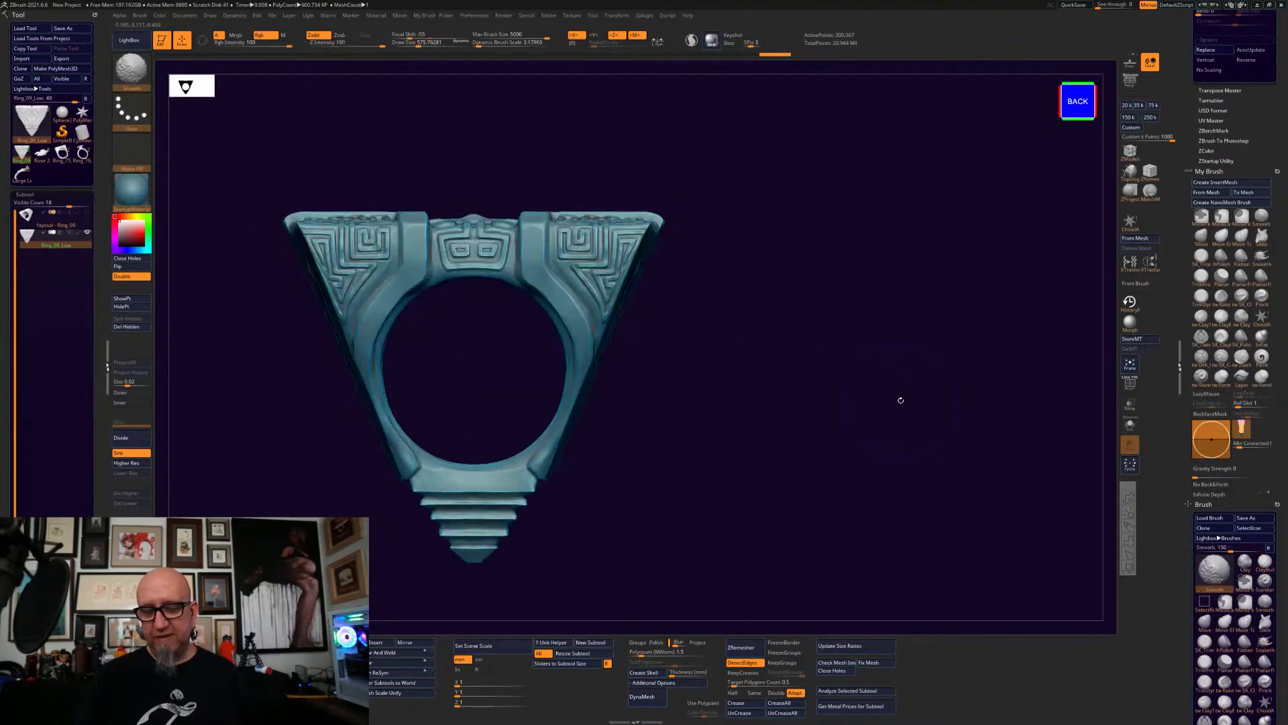
{"action": "key", "text": "shift"}
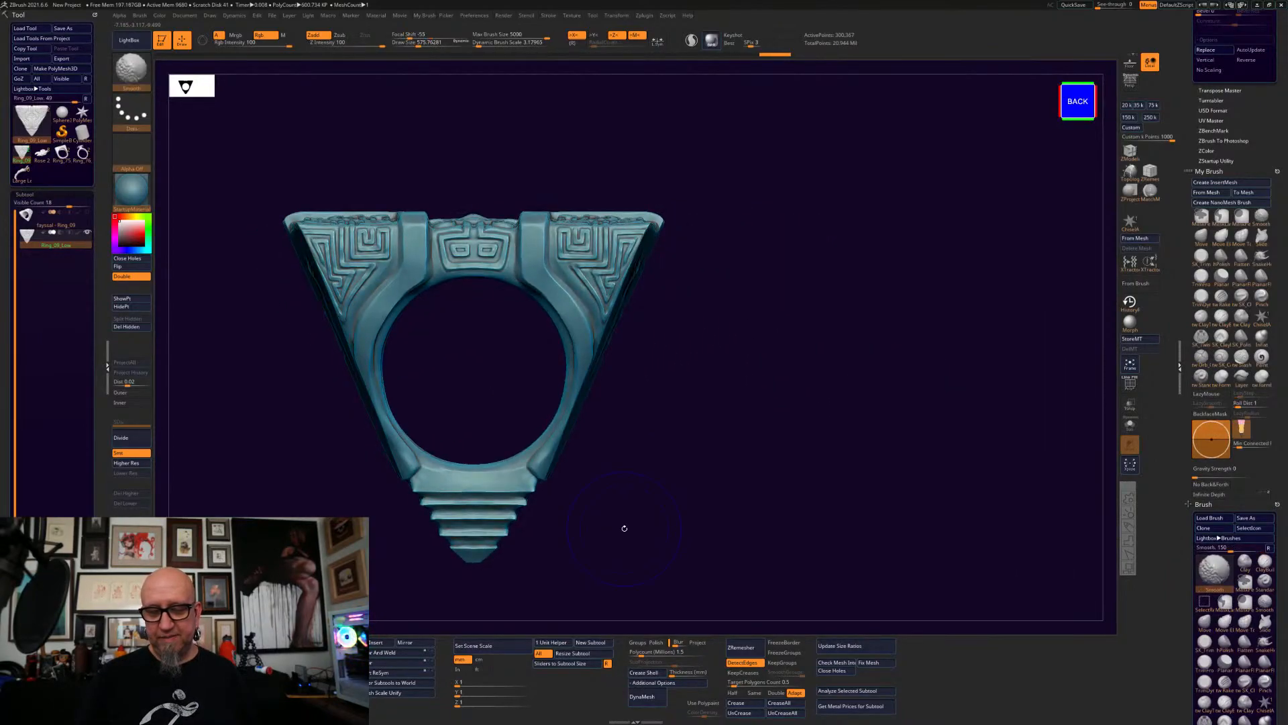
- Undo the planar cuts on the ring's side plates
{"action": "key", "text": "ctrl+z"}
{"action": "key", "text": "ctrl+z"}
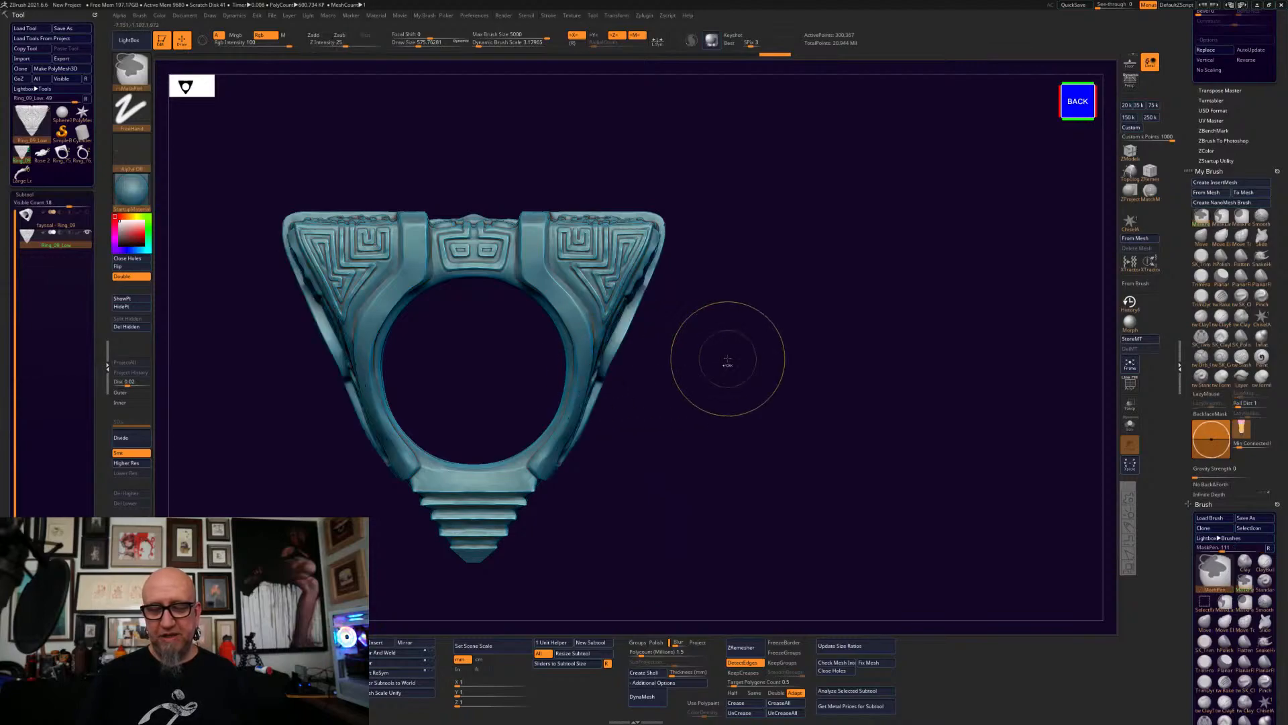
{"action": "left_click_drag", "start_coordinate": [835, 430], "coordinate": [831, 443], "text": "shift"}
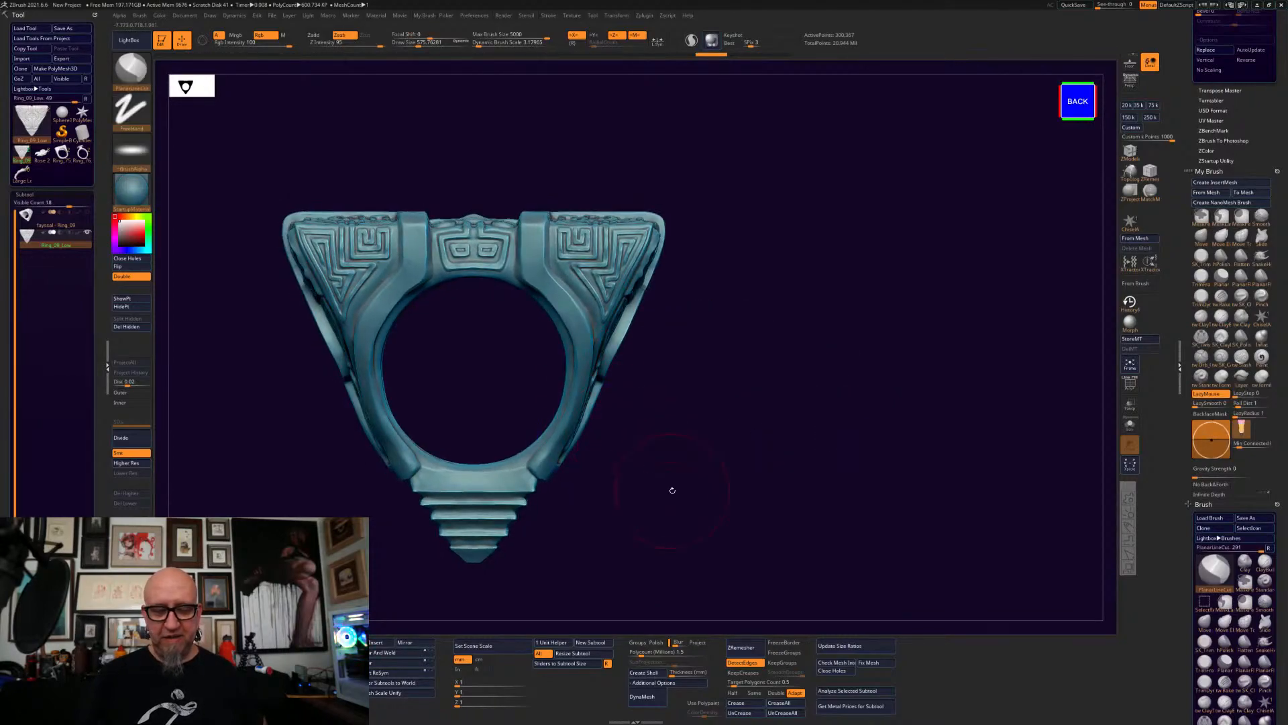
- Mask the upper part of the ring from the back view, check it from the top, and clear the mask
{"action": "mouse_move", "coordinate": [672, 490]}
{"action": "left_mouse_down", "text": "shift"}
{"action": "mouse_move", "coordinate": [757, 536]}
{"action": "mouse_move", "coordinate": [832, 515]}
{"action": "mouse_move", "coordinate": [828, 445]}
{"action": "mouse_move", "coordinate": [827, 491]}
{"action": "left_mouse_up", "text": "shift"}
{"action": "key", "text": "ctrl+shift"}
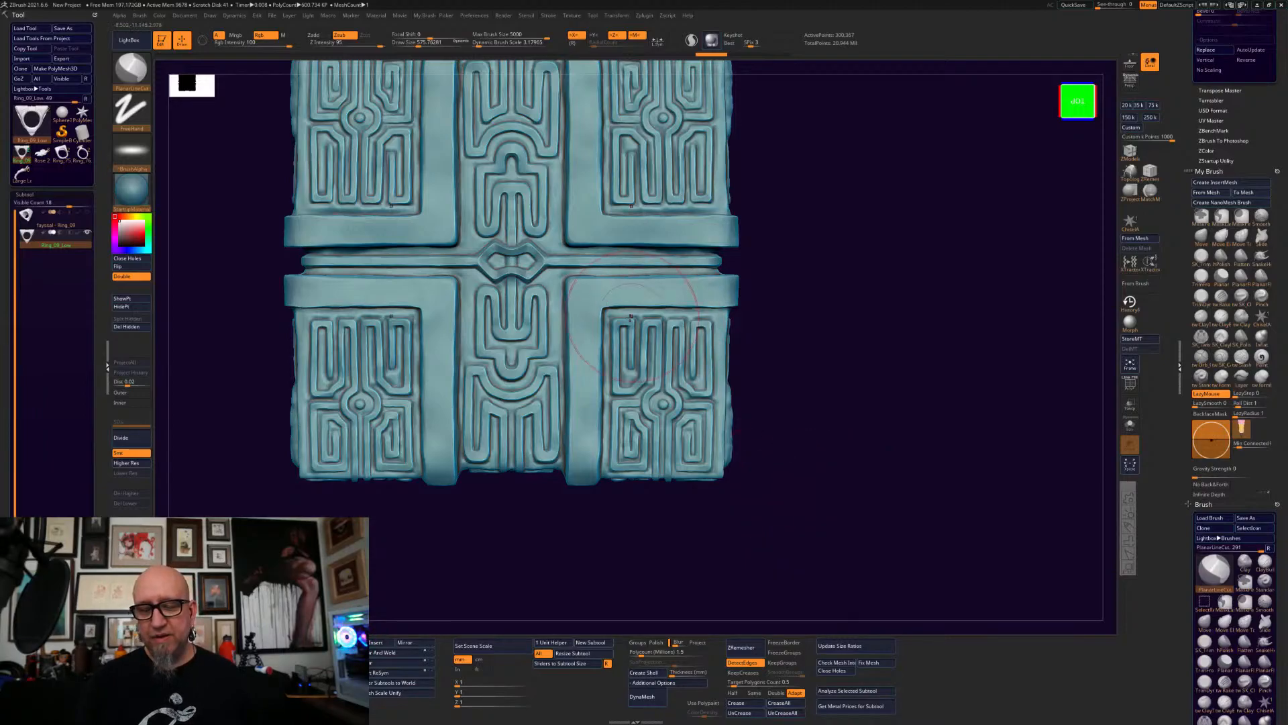
{"action": "left_click_drag", "start_coordinate": [714, 518], "coordinate": [747, 422]}
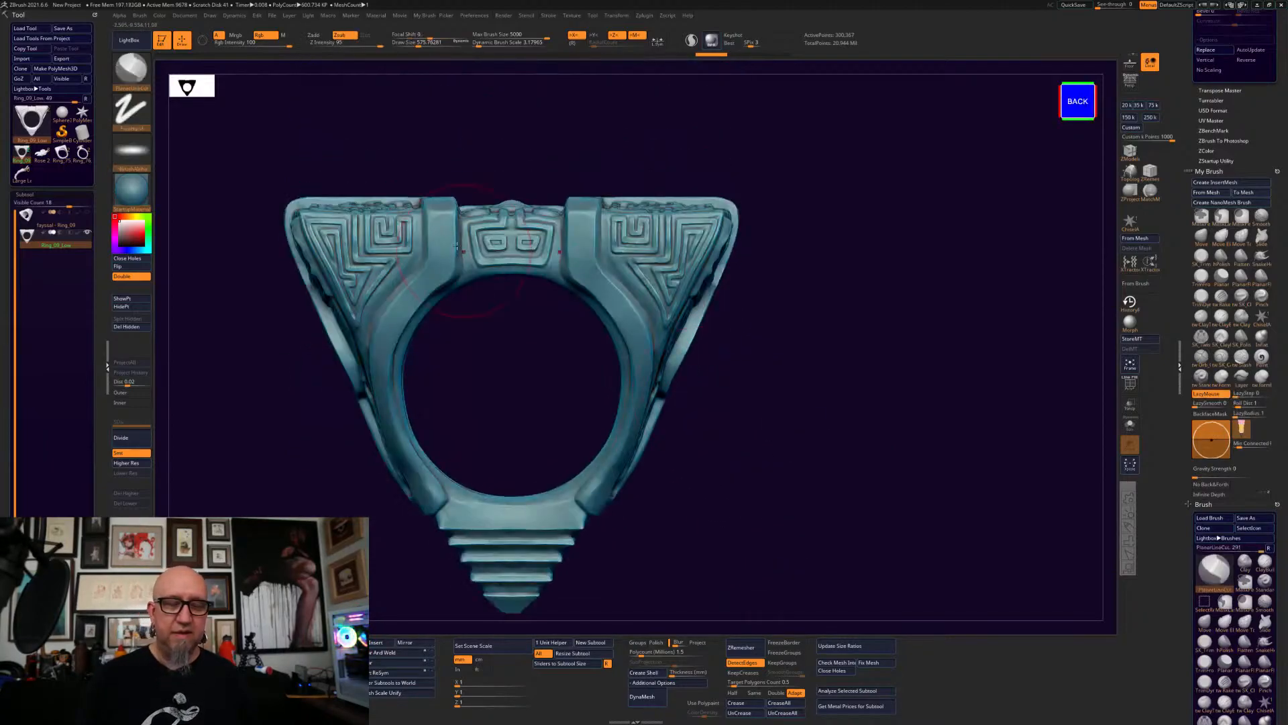
{"action": "left_click_drag", "start_coordinate": [247, 401], "coordinate": [242, 368]}
{"action": "mouse_move", "coordinate": [251, 130]}
{"action": "left_mouse_down", "text": "ctrl"}
{"action": "mouse_move", "coordinate": [486, 147]}
{"action": "mouse_move", "coordinate": [770, 191]}
{"action": "mouse_move", "coordinate": [825, 284]}
{"action": "left_mouse_up", "text": "ctrl"}
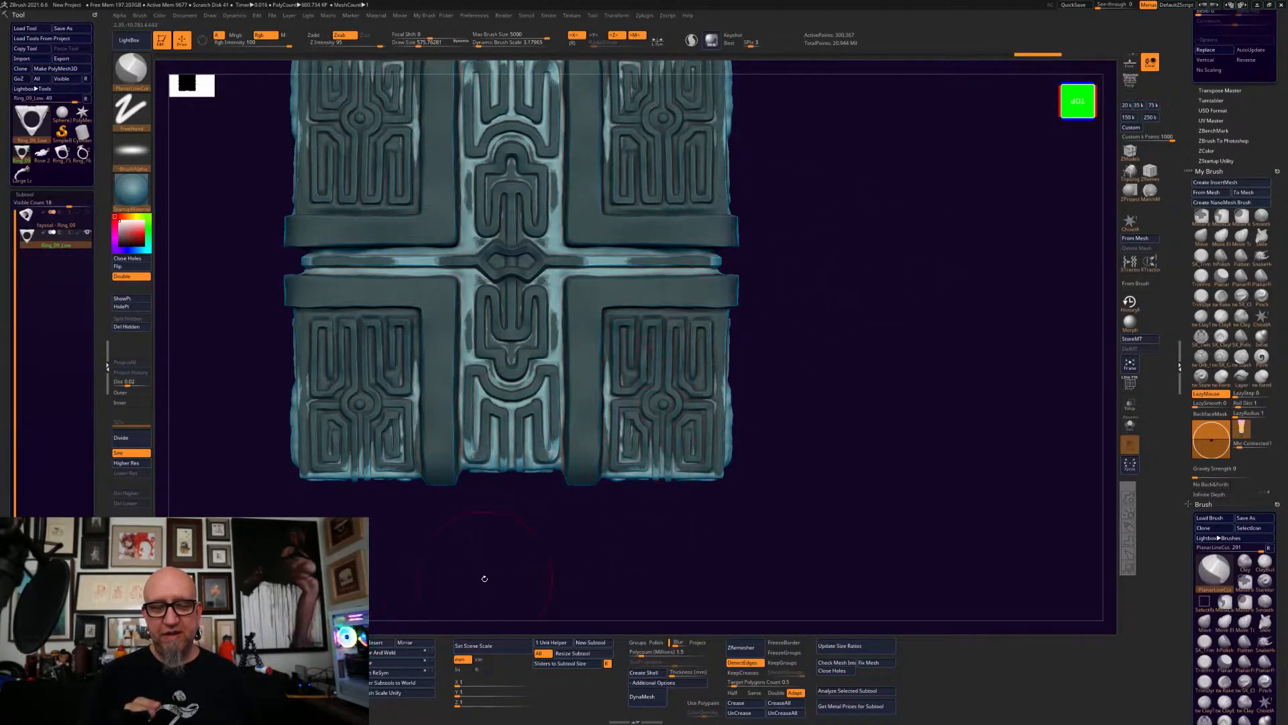
{"action": "left_click_drag", "start_coordinate": [831, 512], "coordinate": [866, 516]}
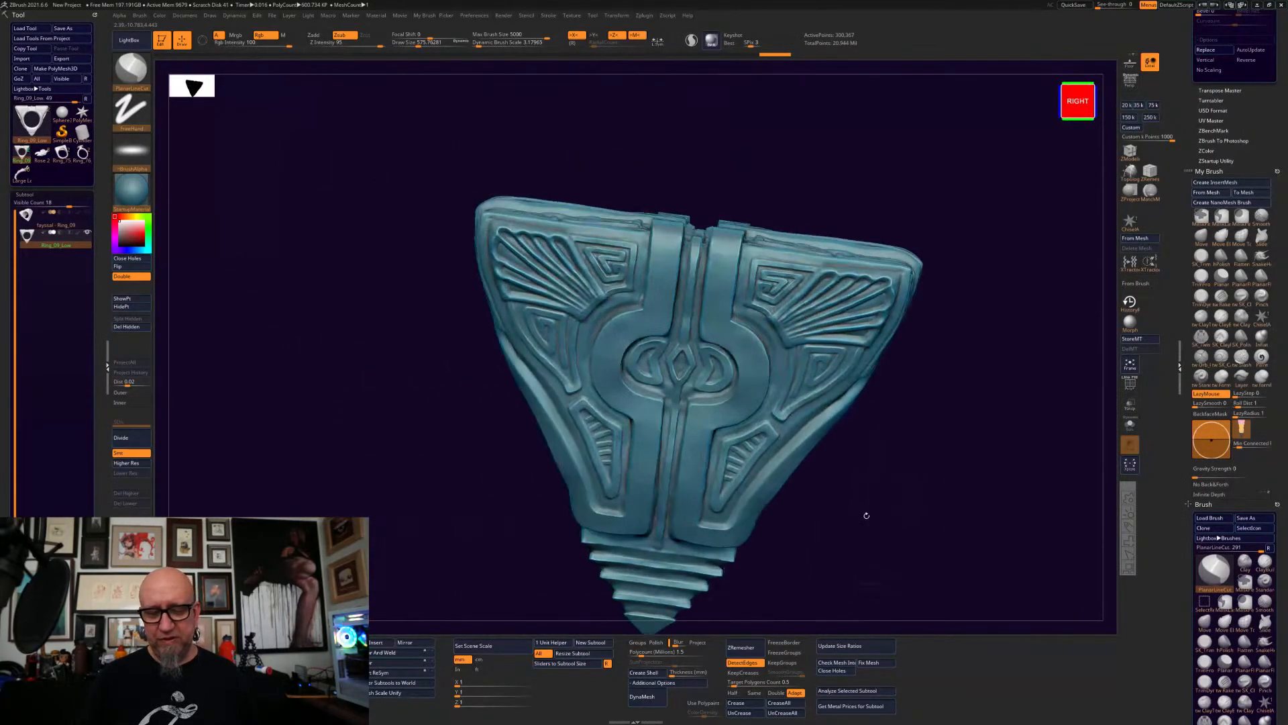
{"action": "key", "text": "ctrl"}
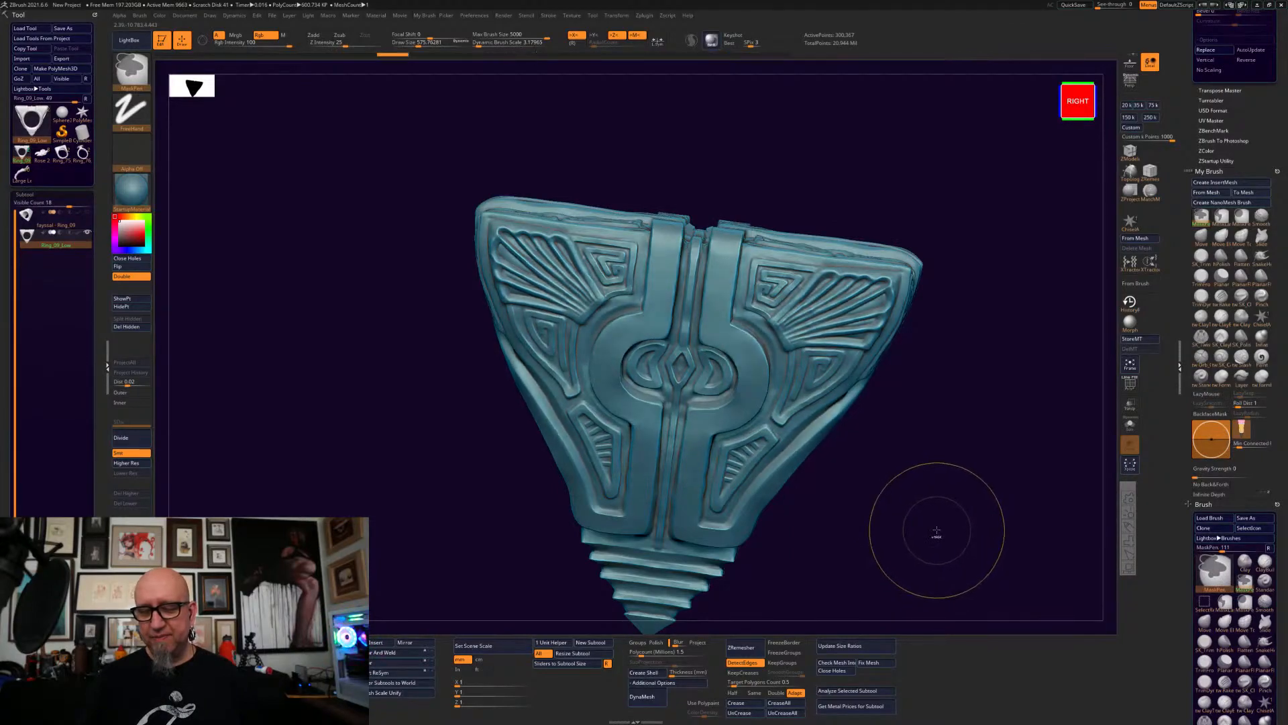
{"action": "mouse_move", "coordinate": [932, 530]}
{"action": "left_mouse_down", "text": "shift"}
{"action": "mouse_move", "coordinate": [937, 515]}
{"action": "mouse_move", "coordinate": [823, 488]}
{"action": "left_mouse_up", "text": "shift"}
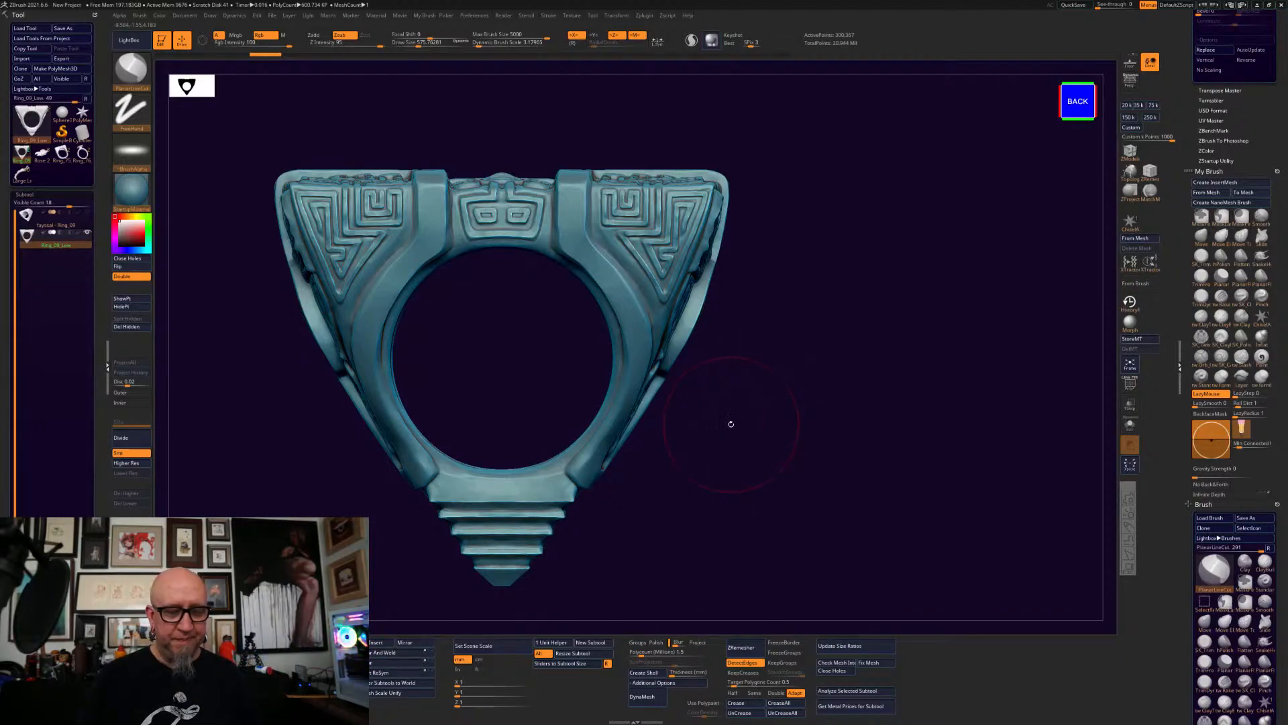
- Make the layout - Ring_09 subtool active and reduce the draw size to about 81 for work on its fan relief
{"action": "left_click_drag", "start_coordinate": [732, 426], "coordinate": [872, 555]}
{"action": "left_click_drag", "start_coordinate": [977, 466], "coordinate": [1027, 346]}
{"action": "left_click", "coordinate": [178, 483], "text": "alt"}
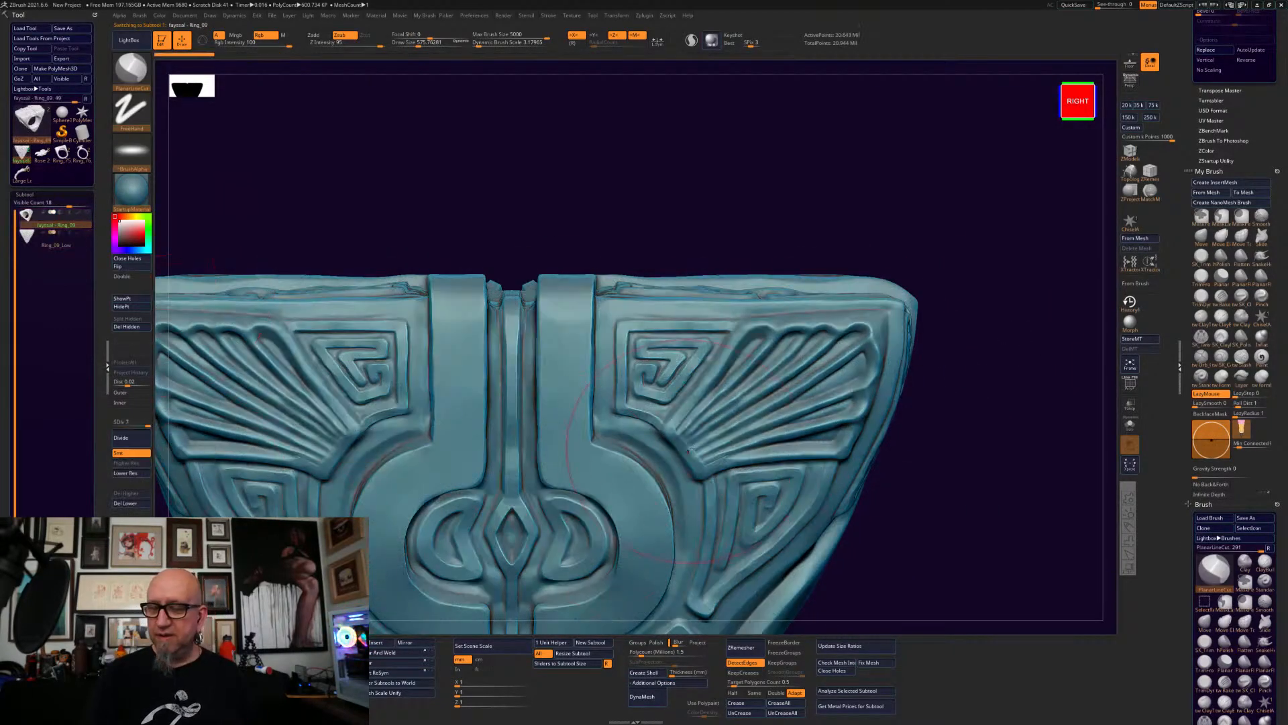
{"action": "key", "text": "space"}
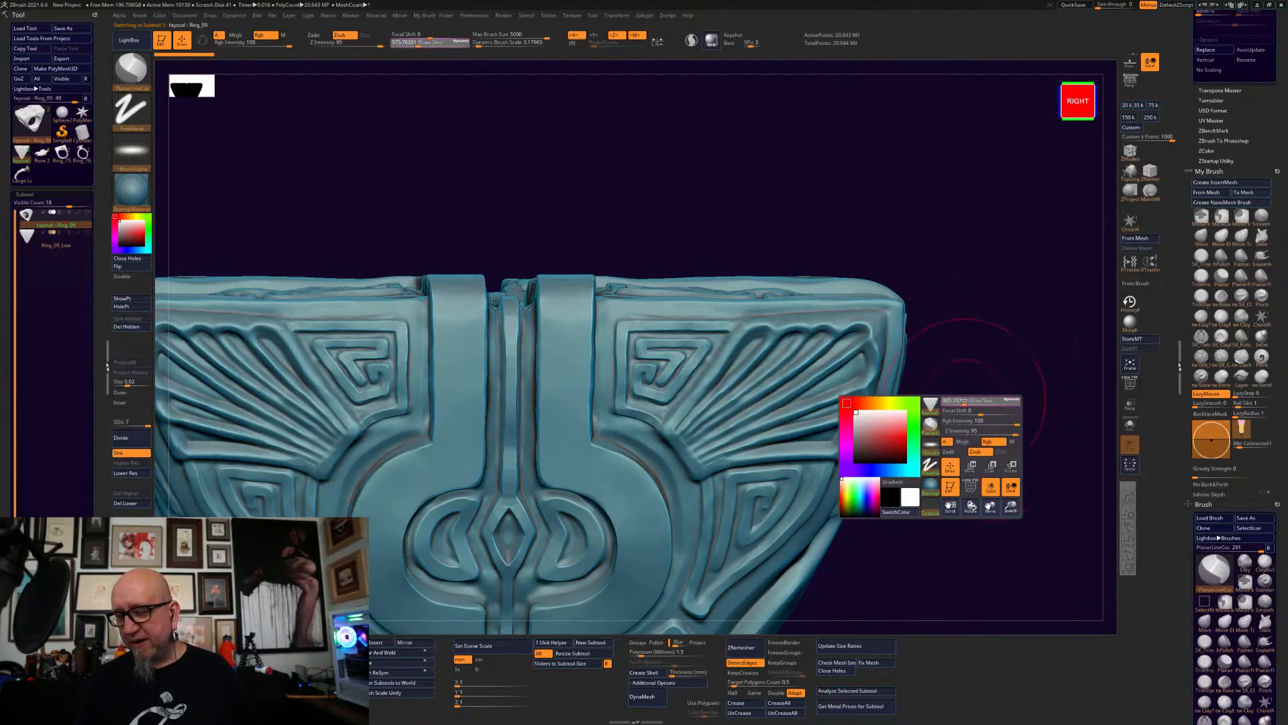
{"action": "mouse_move", "coordinate": [970, 358]}
{"action": "left_mouse_down", "text": "alt"}
{"action": "mouse_move", "coordinate": [895, 387]}
{"action": "mouse_move", "coordinate": [929, 409]}
{"action": "left_mouse_up", "text": "alt"}
- Choose the FormSoft brush and give it a focal shift of -28 and a solid square alpha
{"action": "left_click", "coordinate": [1201, 316]}
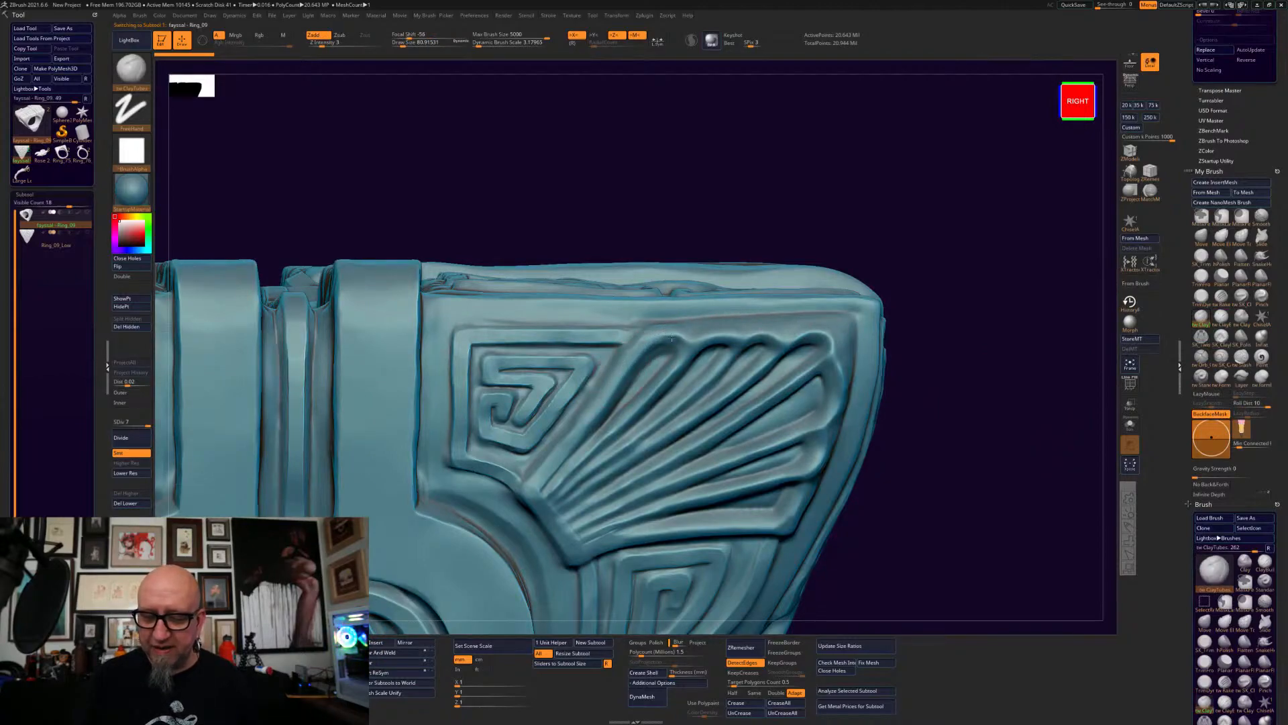
{"action": "left_click", "coordinate": [1221, 377]}
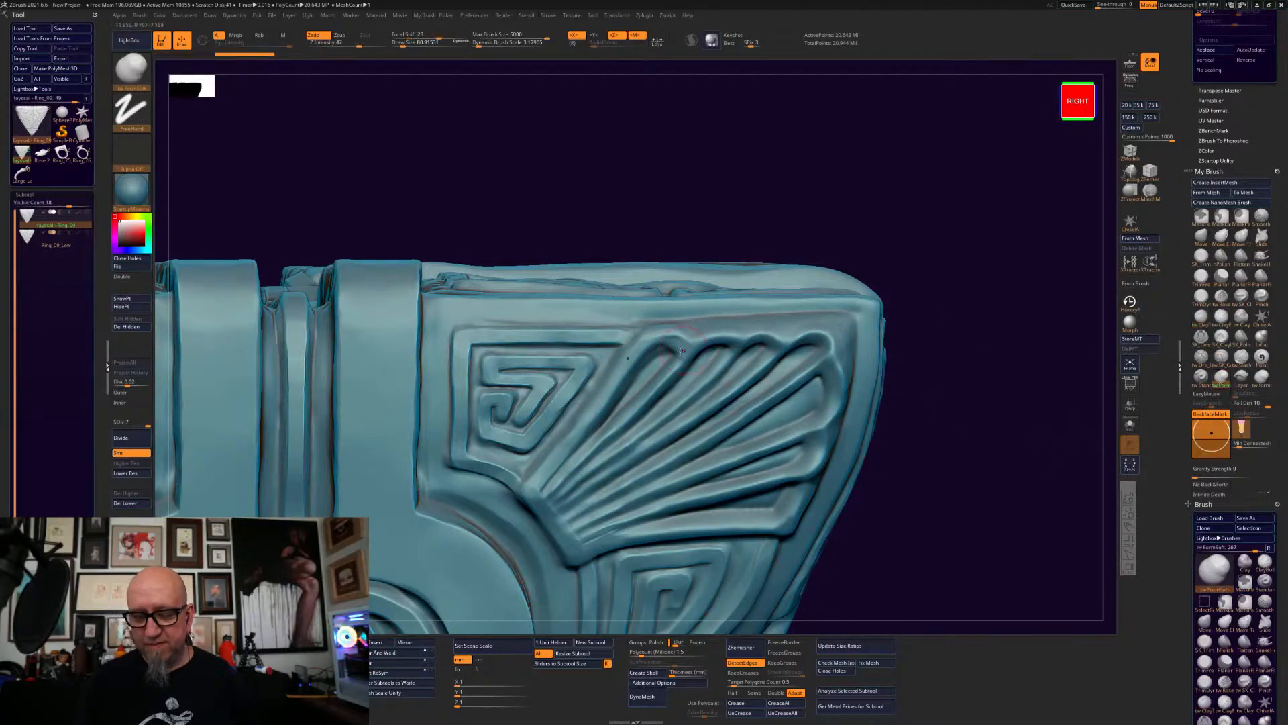
{"action": "right_click_drag", "start_coordinate": [629, 362], "coordinate": [608, 415]}
{"action": "key", "text": "space"}
{"action": "left_click", "coordinate": [648, 370]}
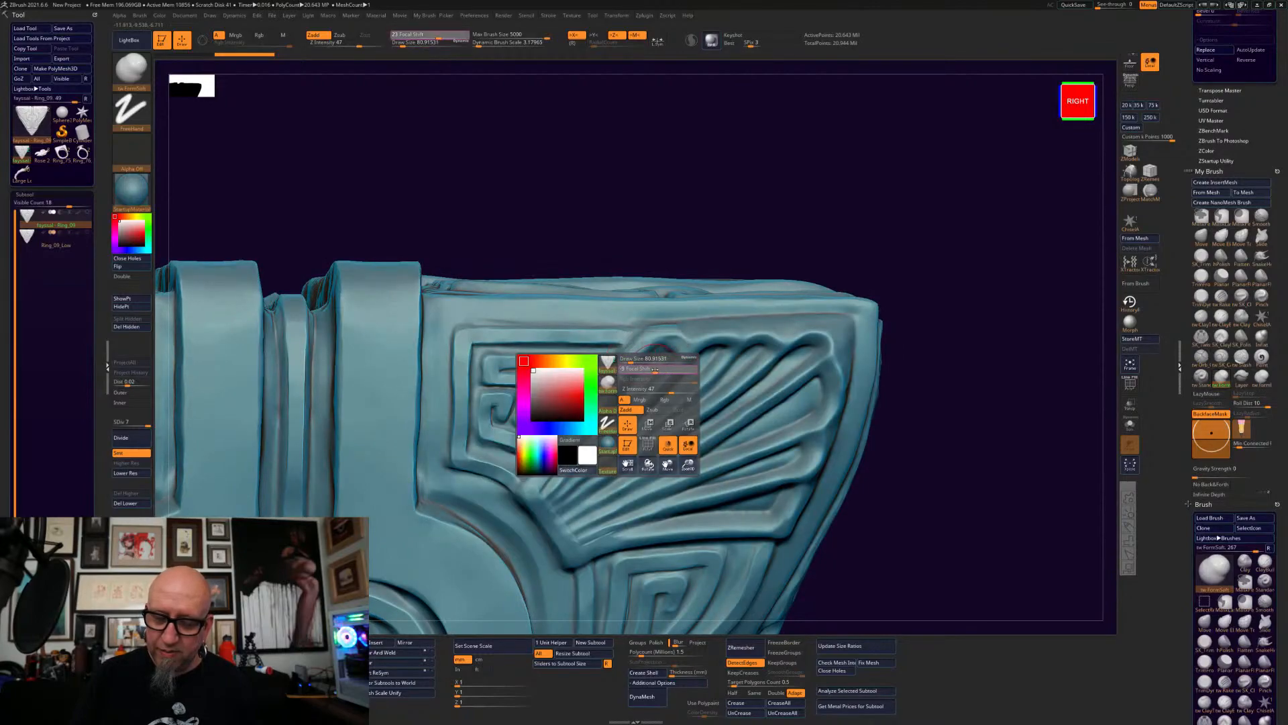
{"action": "left_click", "coordinate": [132, 150]}
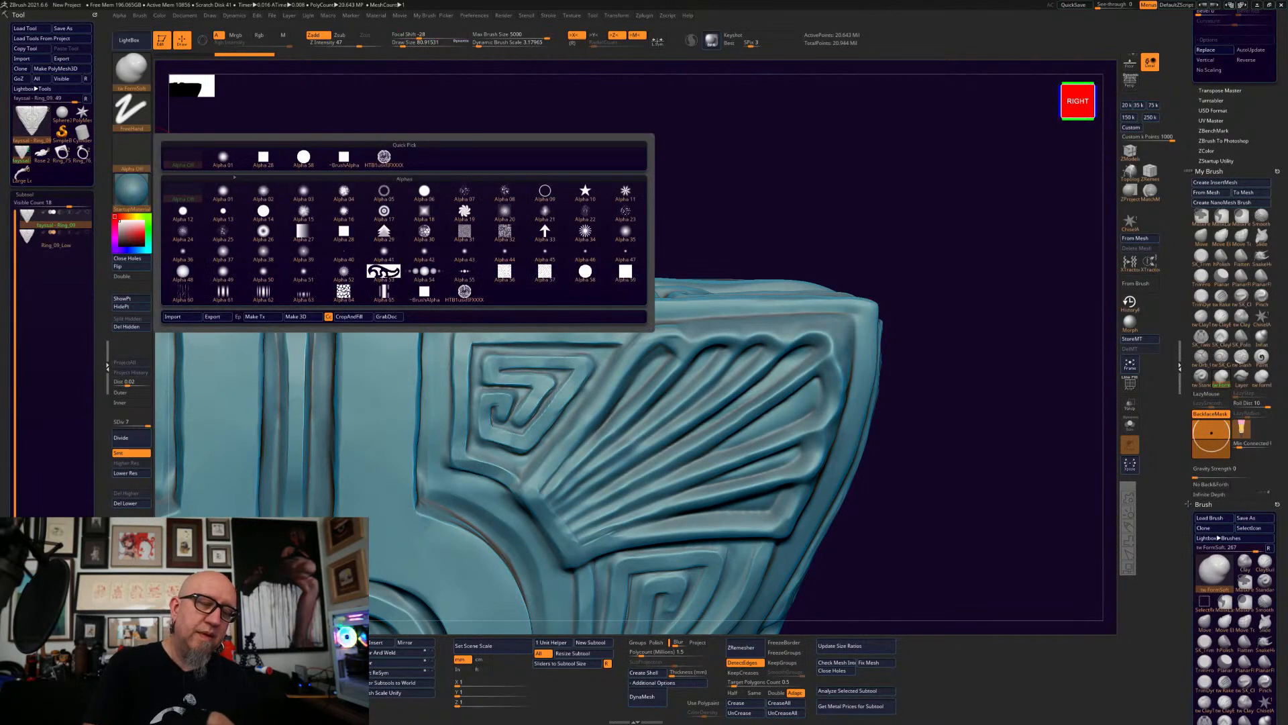
{"action": "left_click", "coordinate": [266, 153]}
- Sculpt a crisp zigzag ridge along the upper and outer edges of the fan relief on the side plate
{"action": "left_click_drag", "start_coordinate": [744, 139], "coordinate": [691, 266]}
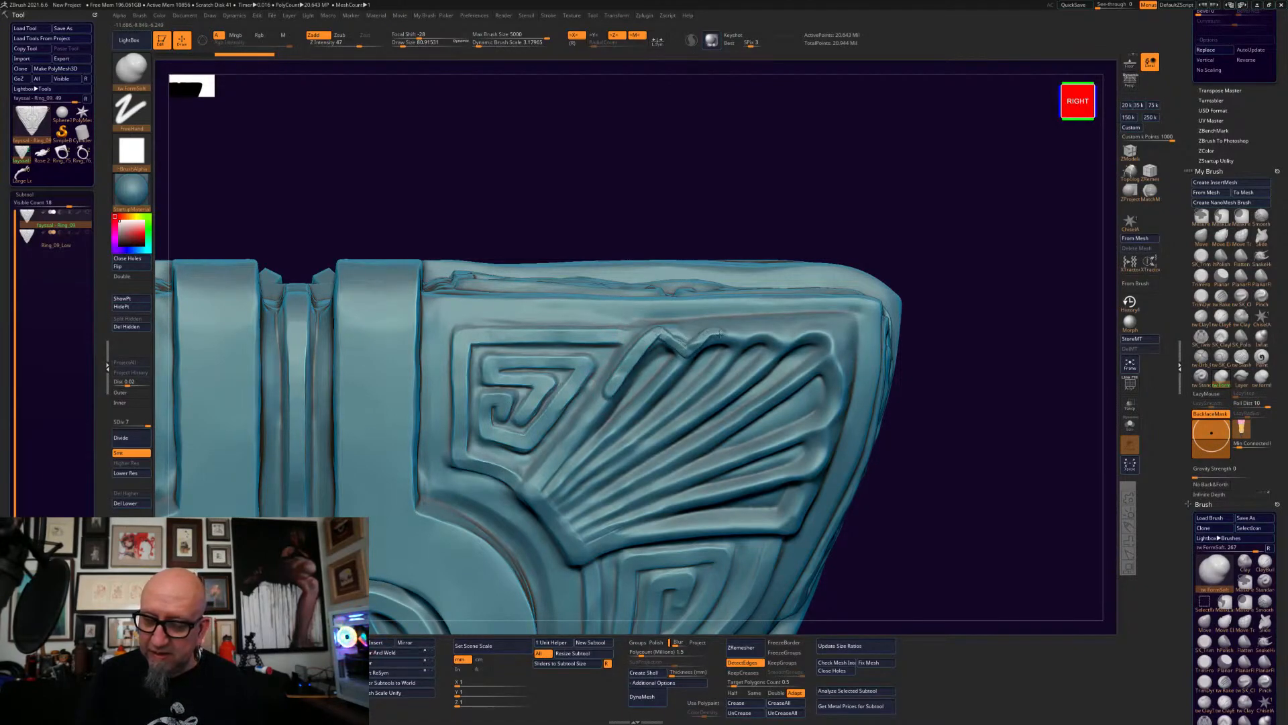
{"action": "mouse_move", "coordinate": [736, 345]}
{"action": "left_mouse_down"}
{"action": "mouse_move", "coordinate": [766, 331]}
{"action": "mouse_move", "coordinate": [835, 335]}
{"action": "left_mouse_up"}
{"action": "left_click_drag", "start_coordinate": [662, 327], "coordinate": [845, 323]}
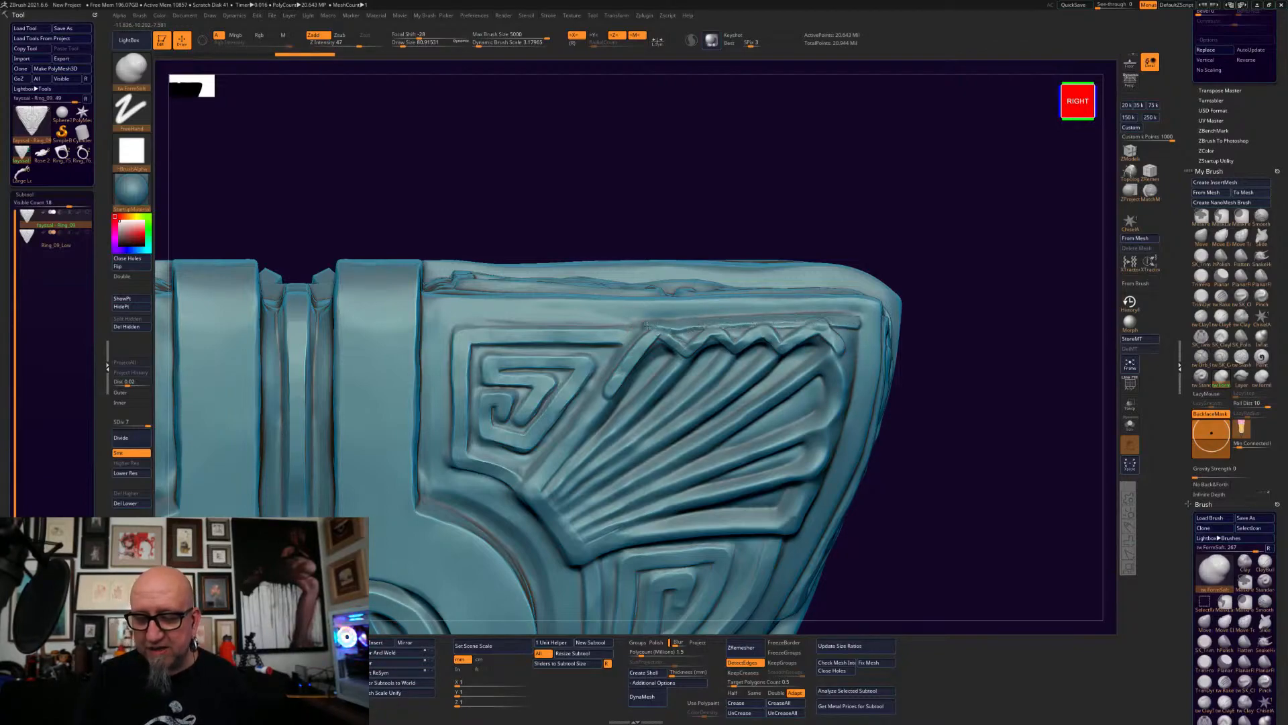
{"action": "key", "text": "shift"}
{"action": "left_click_drag", "start_coordinate": [966, 396], "coordinate": [876, 354], "text": "alt"}
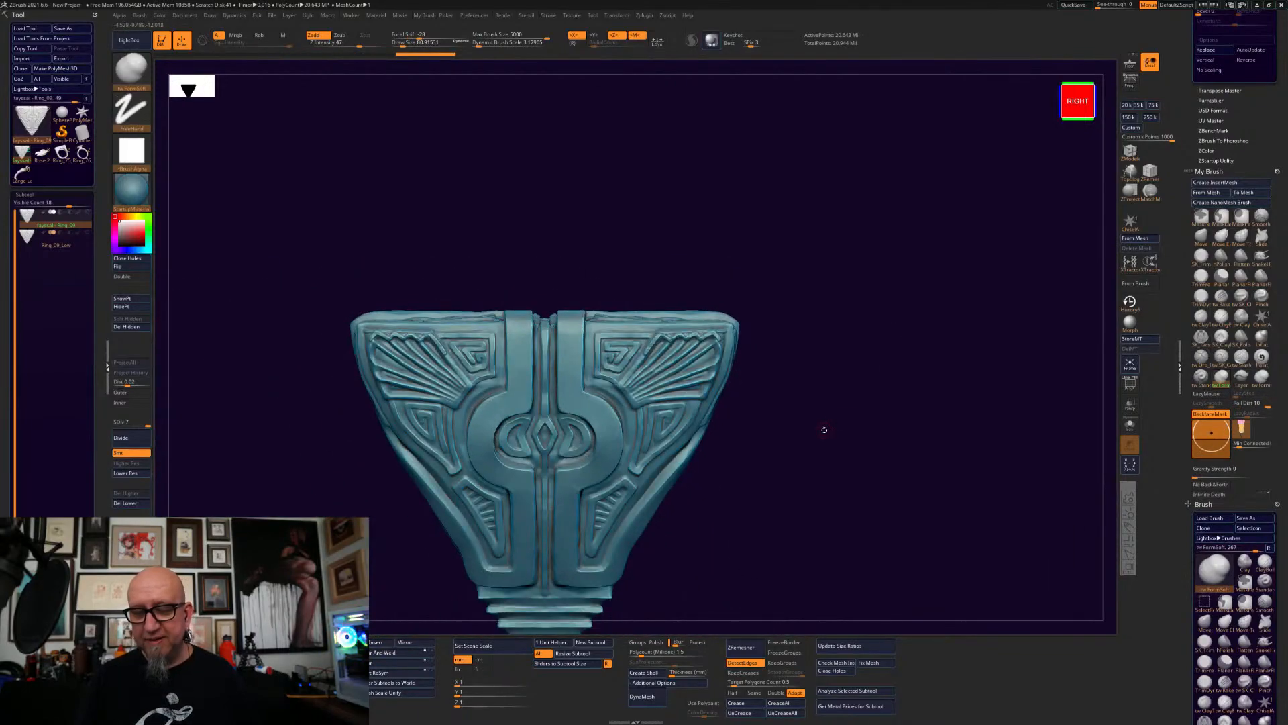
{"action": "left_click_drag", "start_coordinate": [789, 428], "coordinate": [811, 464], "text": "alt"}
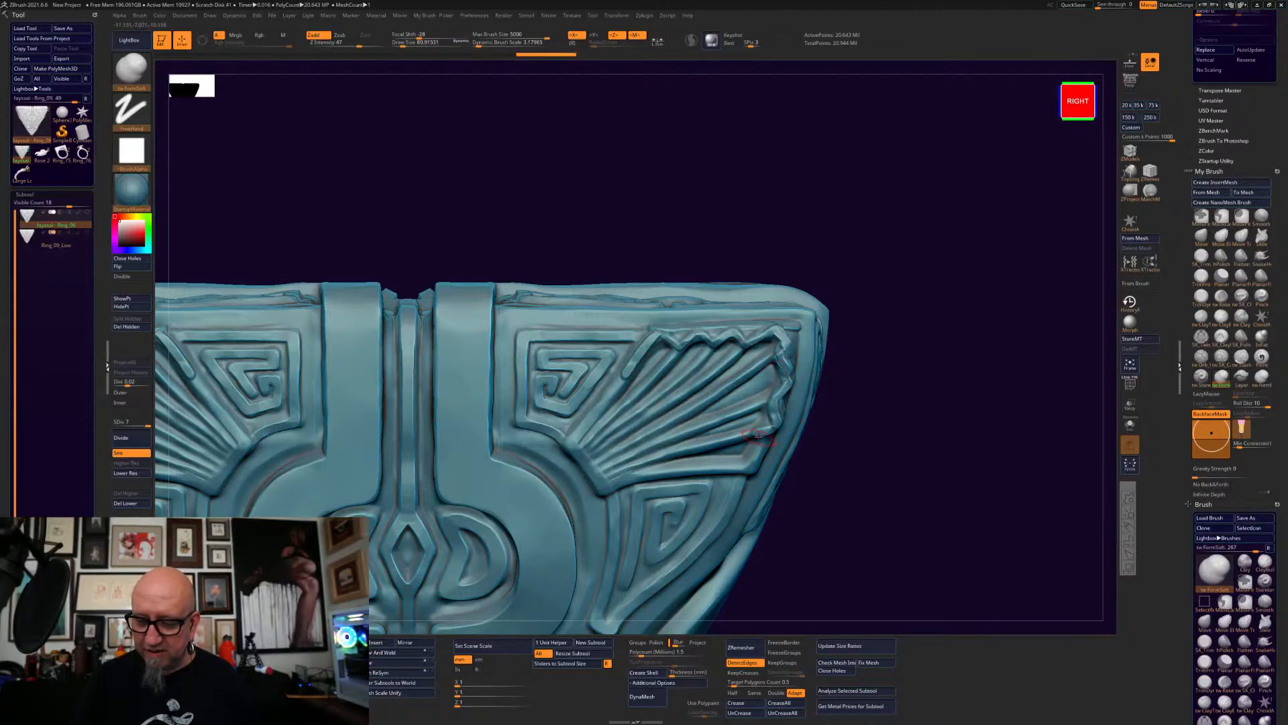
{"action": "left_click_drag", "start_coordinate": [858, 518], "coordinate": [879, 590], "text": "alt"}
{"action": "left_click_drag", "start_coordinate": [879, 590], "coordinate": [719, 567], "text": "alt"}
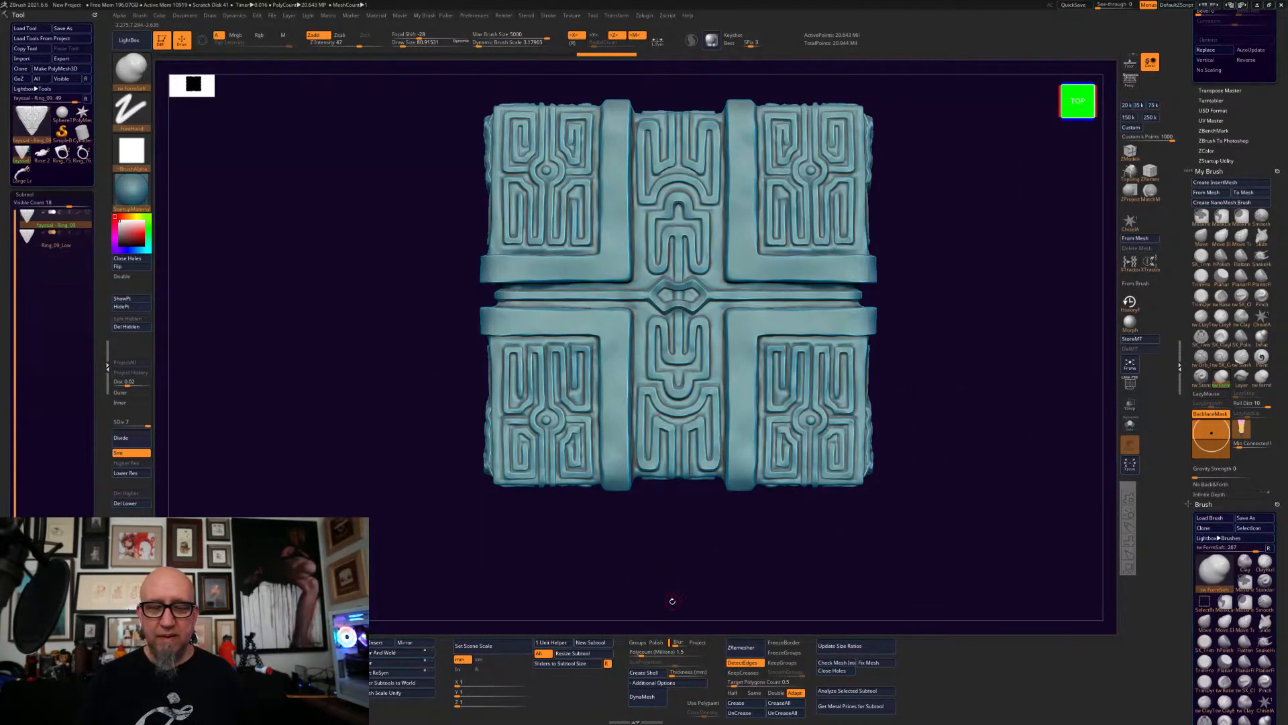
- Examine the finished Ring_09 model from the front, underneath and at an angle
{"action": "left_click_drag", "start_coordinate": [671, 601], "coordinate": [687, 518]}
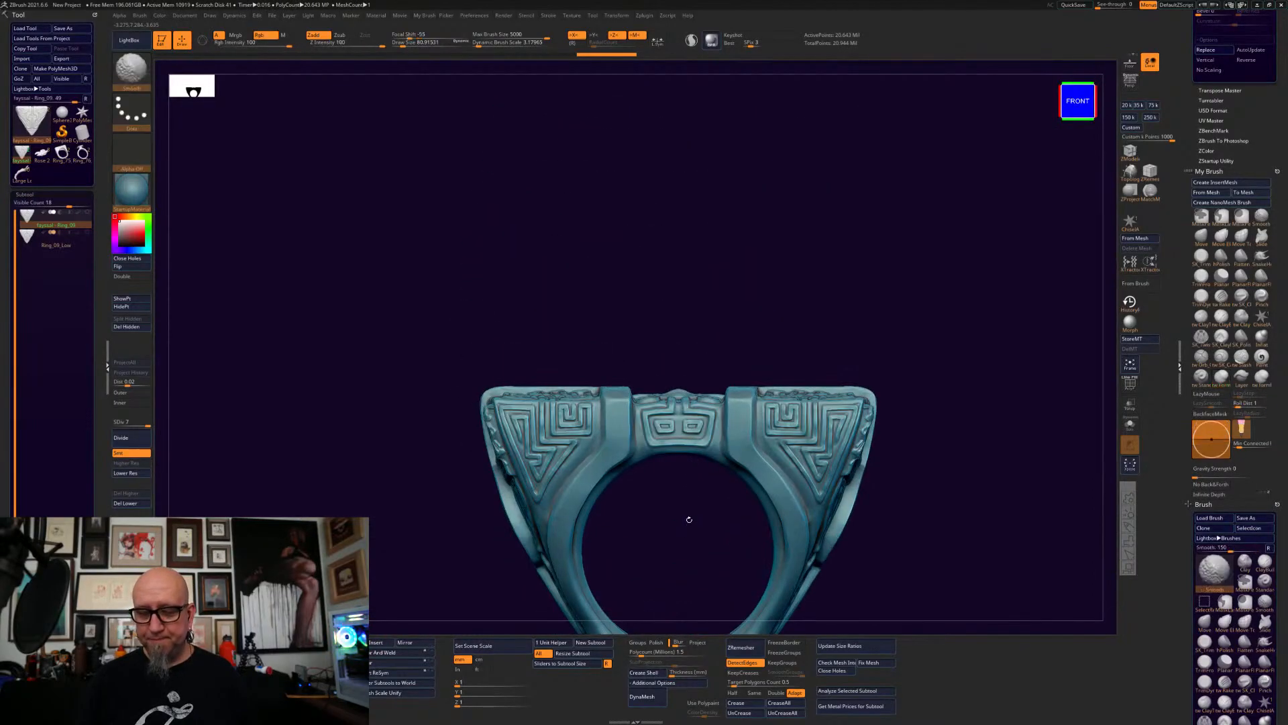
{"action": "left_click_drag", "start_coordinate": [732, 557], "coordinate": [866, 469]}
{"action": "left_click_drag", "start_coordinate": [761, 590], "coordinate": [787, 436], "text": "alt"}
{"action": "left_click_drag", "start_coordinate": [671, 498], "coordinate": [728, 565], "text": "shift"}
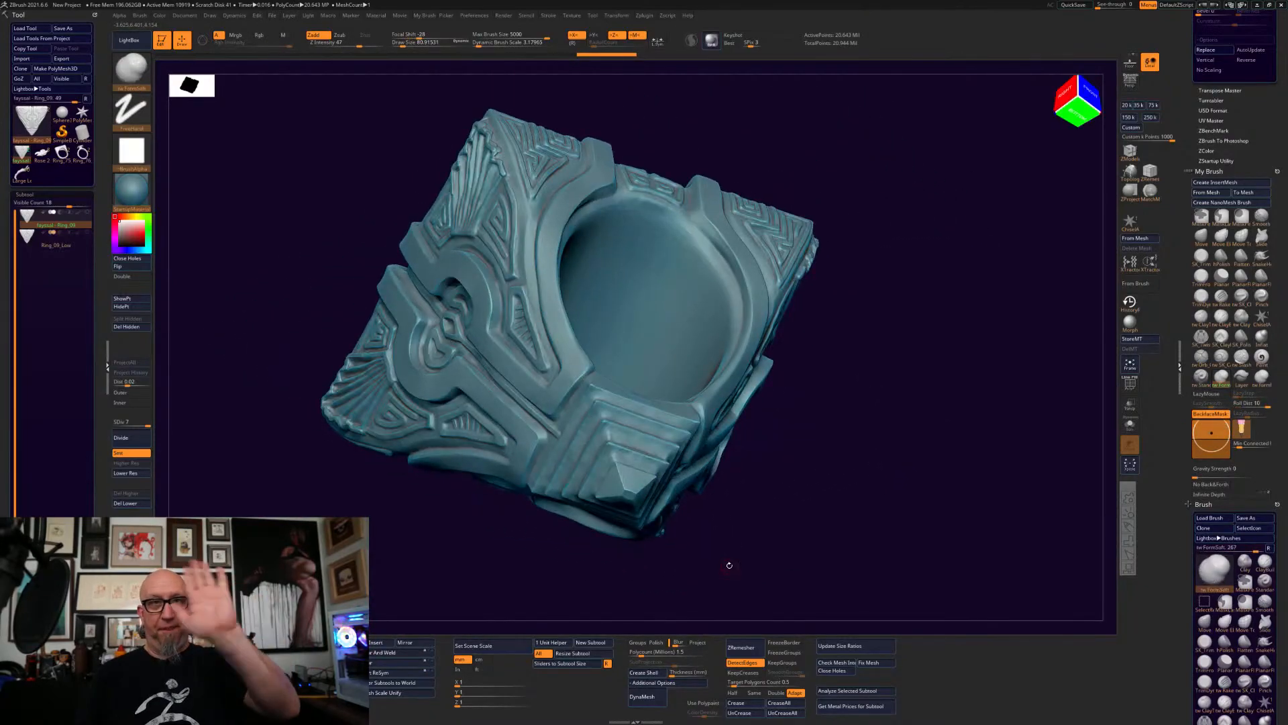
{"action": "left_click_drag", "start_coordinate": [800, 484], "coordinate": [769, 506]}
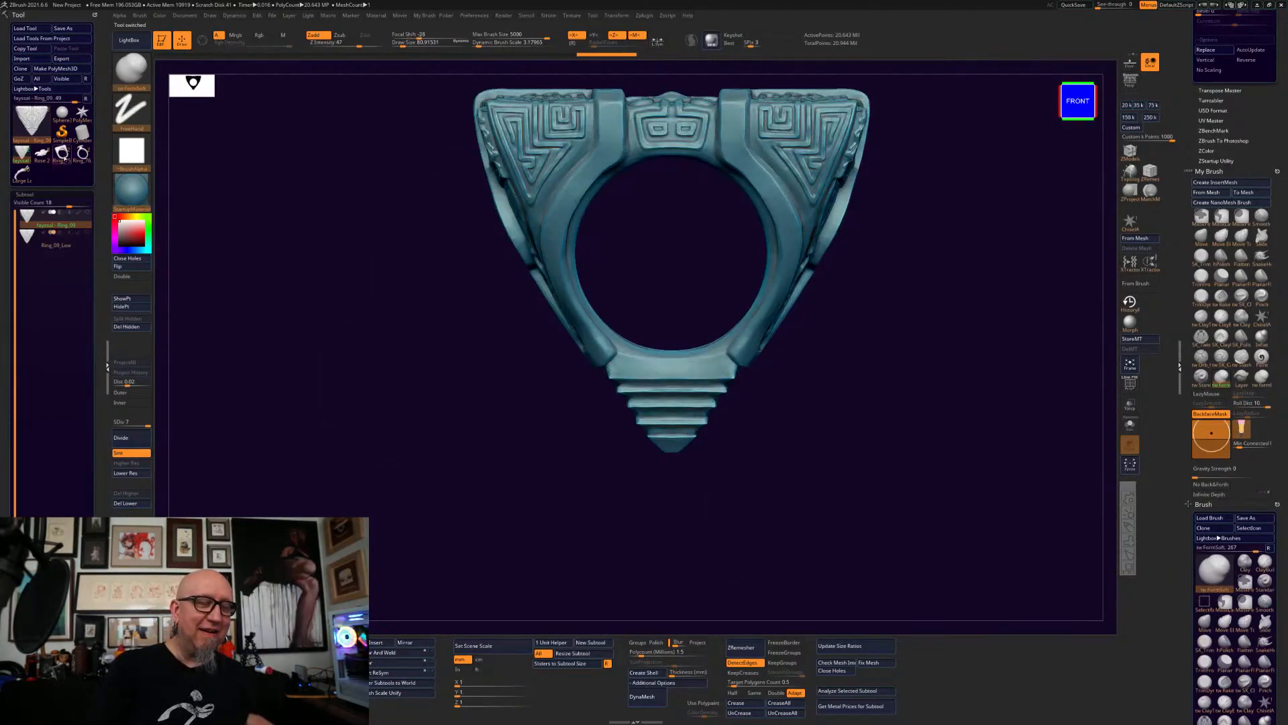
- Load the Ring_75_Low model and examine it from the side and the top
{"action": "left_click", "coordinate": [65, 158]}
{"action": "left_click_drag", "start_coordinate": [847, 408], "coordinate": [919, 506], "text": "alt"}
{"action": "left_click_drag", "start_coordinate": [939, 389], "coordinate": [774, 500], "text": "alt"}
{"action": "left_click_drag", "start_coordinate": [883, 528], "coordinate": [859, 426]}
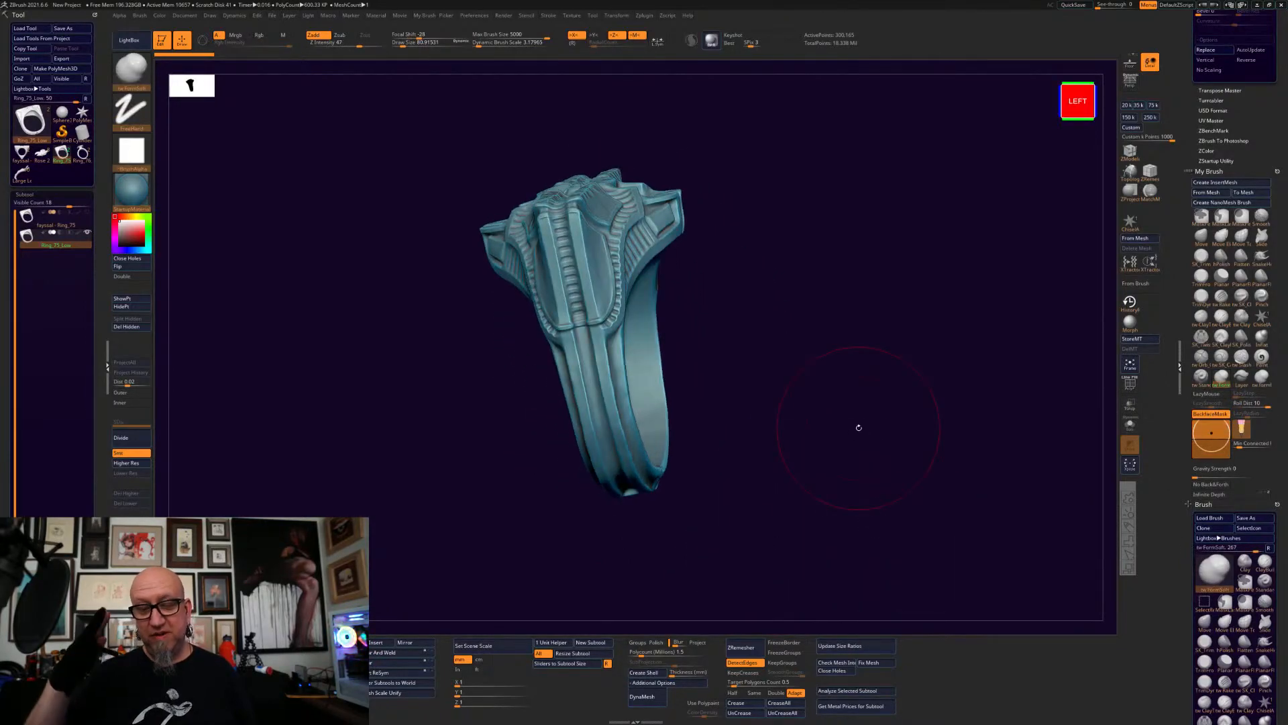
{"action": "left_click_drag", "start_coordinate": [873, 523], "coordinate": [892, 465]}
{"action": "left_click_drag", "start_coordinate": [884, 515], "coordinate": [799, 550]}
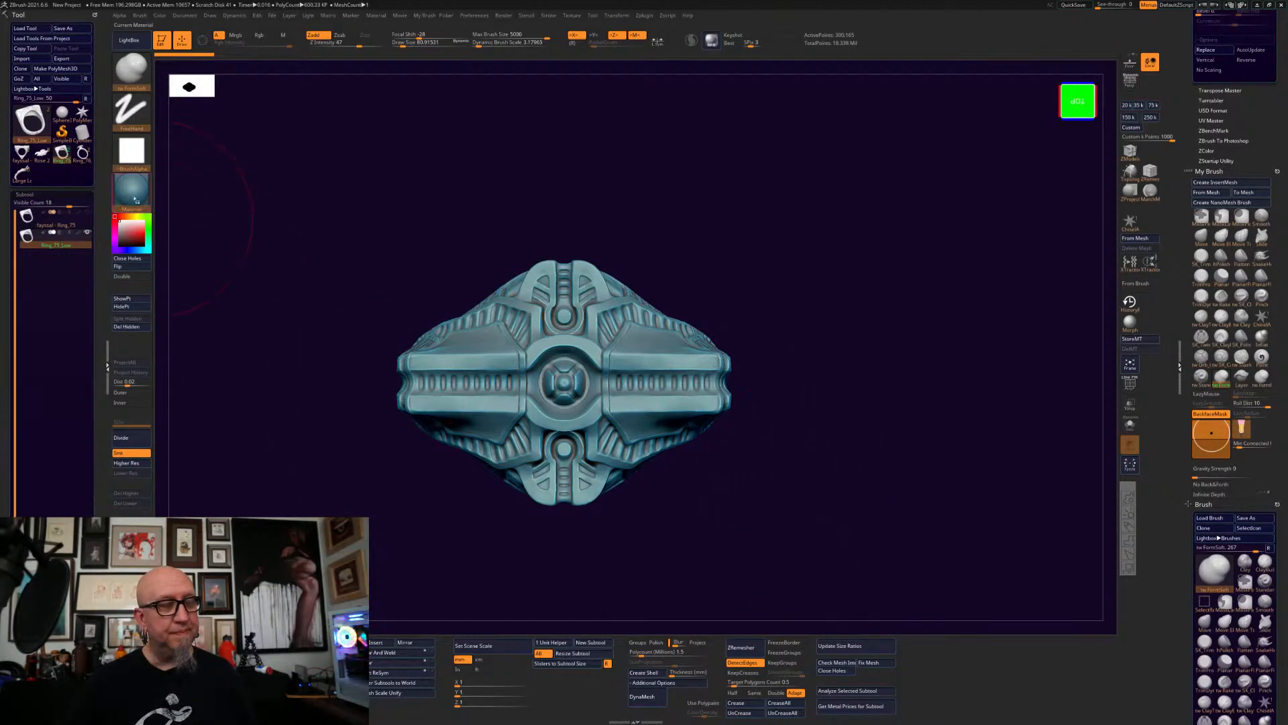
- Load the Ring_76_Low model and bring its flower head and band into a straight back view
{"action": "left_click", "coordinate": [84, 153]}
{"action": "mouse_move", "coordinate": [324, 506]}
{"action": "left_mouse_down"}
{"action": "mouse_move", "coordinate": [322, 460]}
{"action": "mouse_move", "coordinate": [349, 504]}
{"action": "left_mouse_up"}
{"action": "left_click_drag", "start_coordinate": [861, 494], "coordinate": [884, 479]}
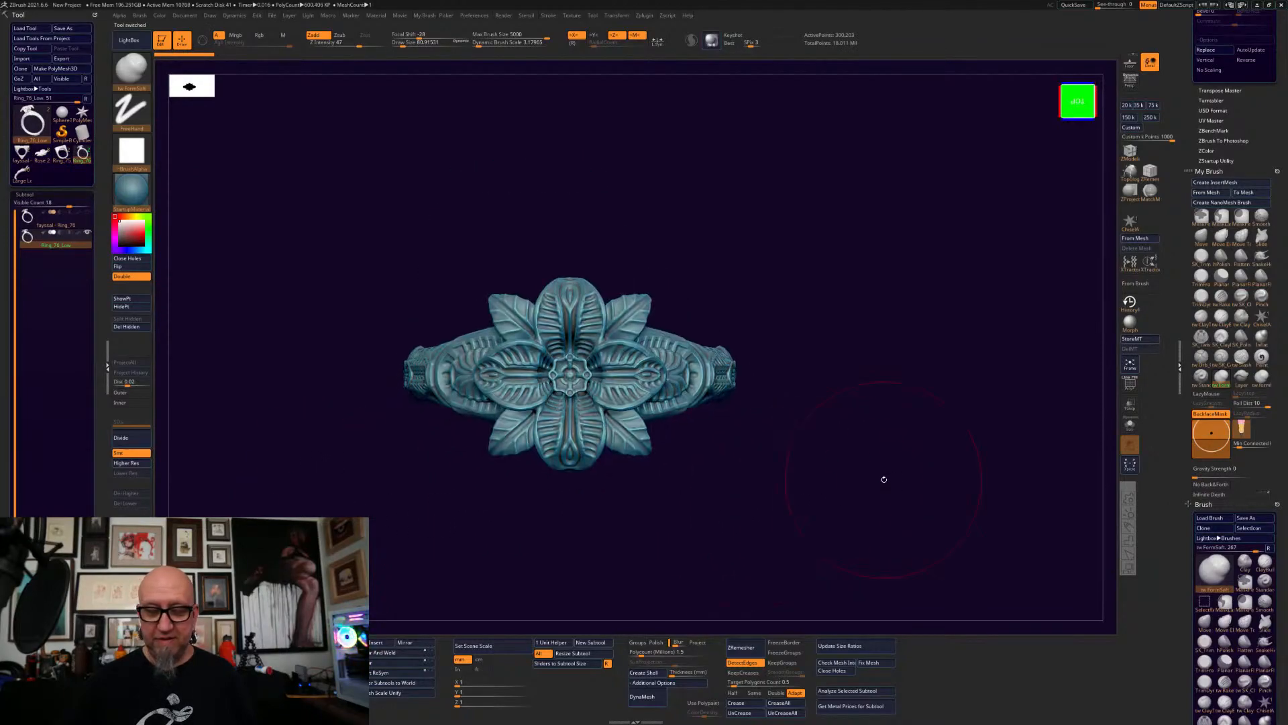
{"action": "left_click_drag", "start_coordinate": [861, 528], "coordinate": [863, 425]}
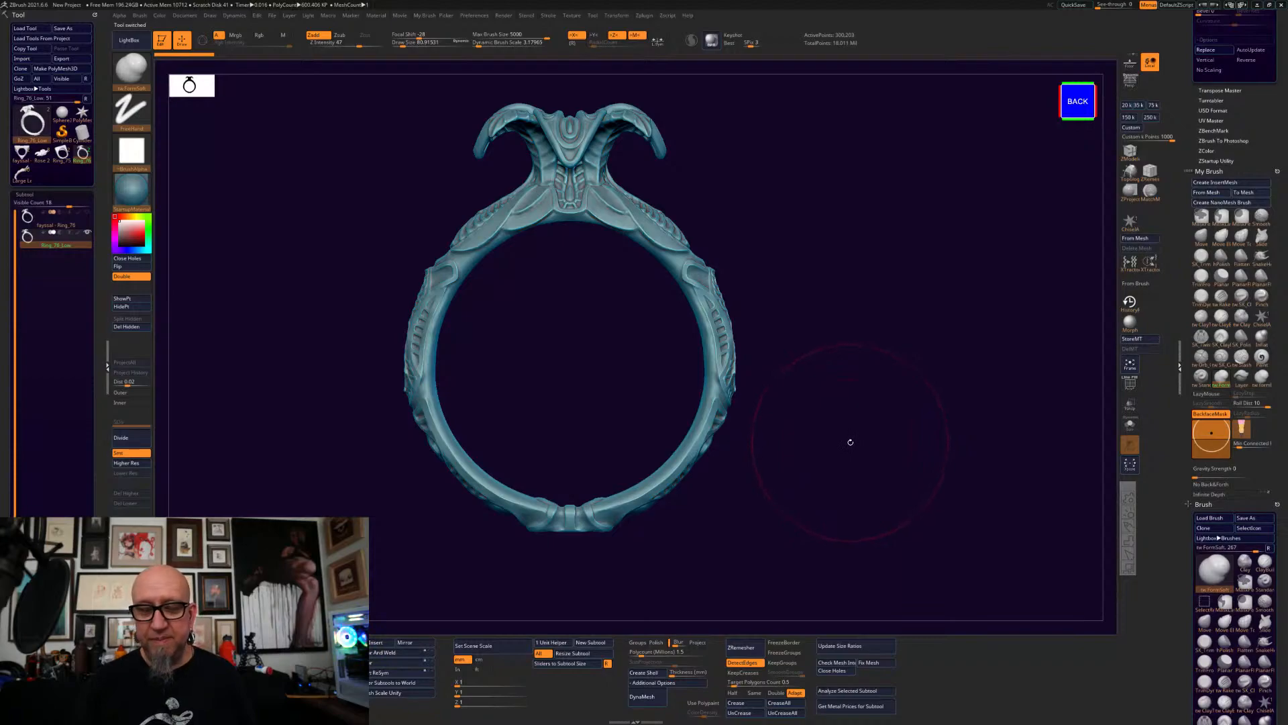
{"action": "left_click_drag", "start_coordinate": [851, 443], "coordinate": [834, 511]}
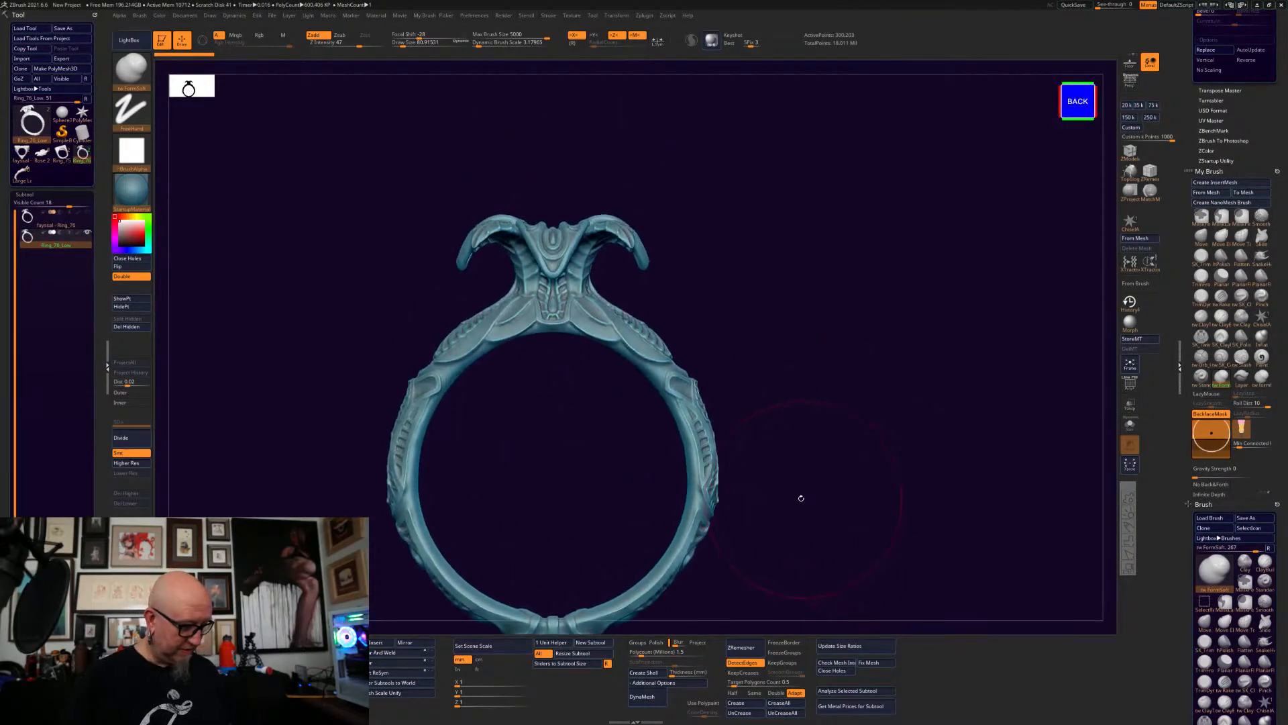
{"action": "key", "text": "w"}
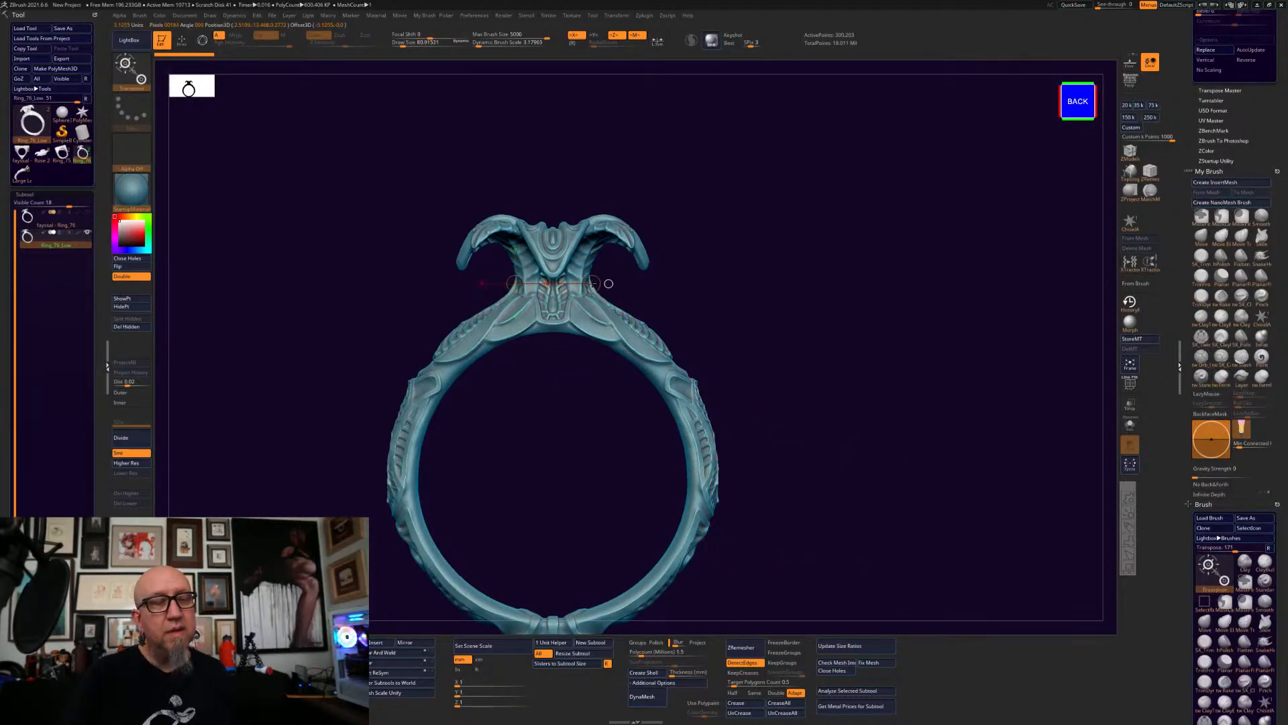
{"action": "left_click_drag", "start_coordinate": [854, 433], "coordinate": [862, 460]}
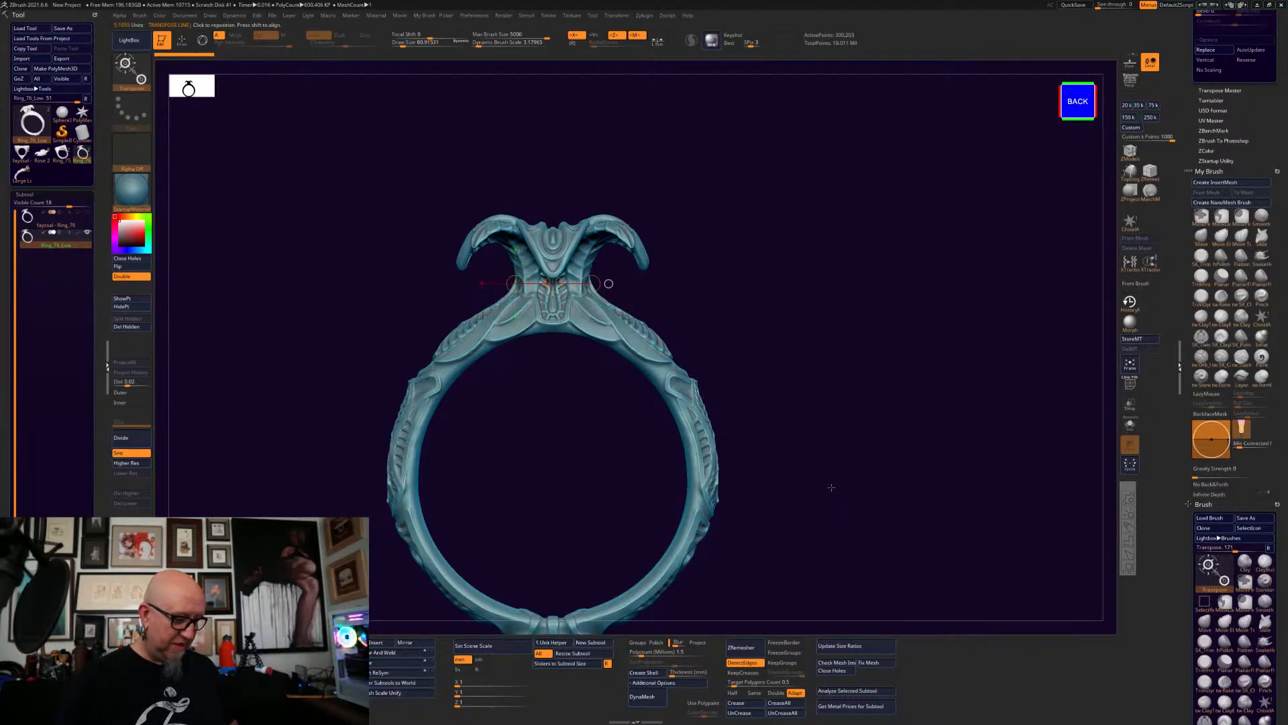
{"action": "key", "text": "y"}
{"action": "left_click_drag", "start_coordinate": [828, 473], "coordinate": [871, 493], "text": "alt"}
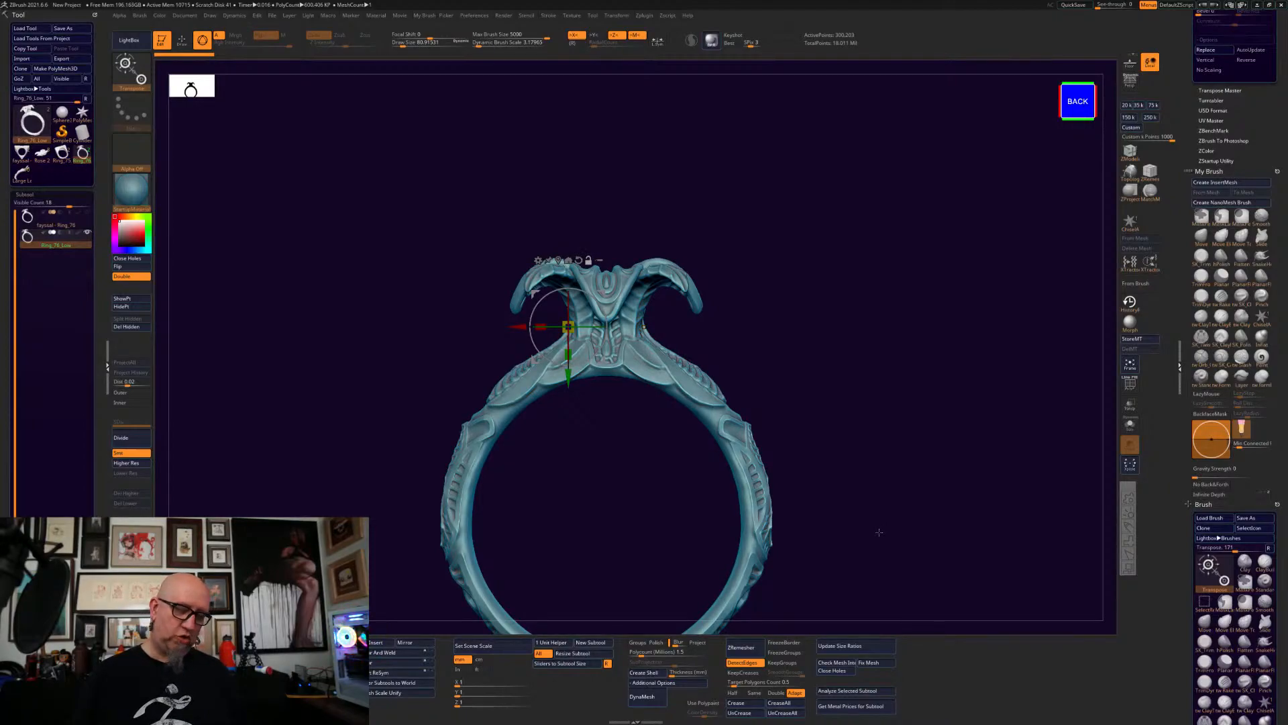
{"action": "key", "text": "q"}
- Choose the Move brush, reduce its draw size, and pull the ring's shoulders outward just below the flower head
{"action": "left_click", "coordinate": [1203, 239]}
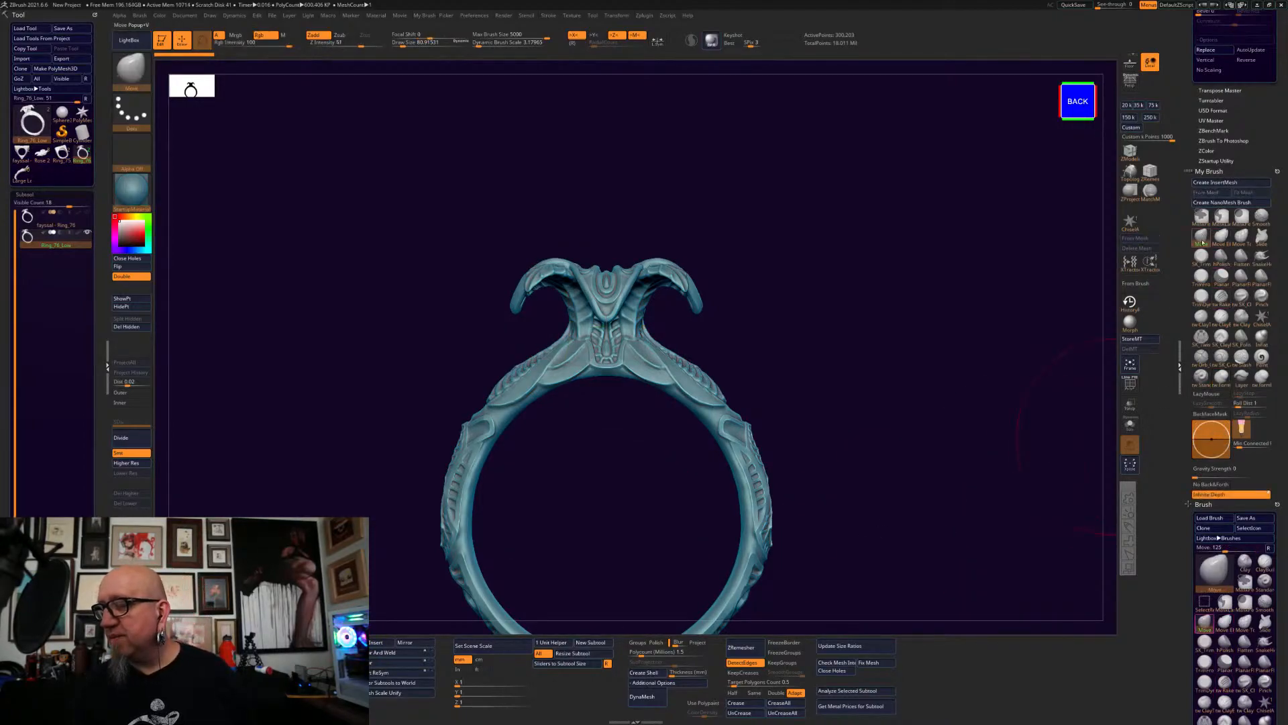
{"action": "key", "text": "space"}
{"action": "left_click_drag", "start_coordinate": [741, 326], "coordinate": [737, 326]}
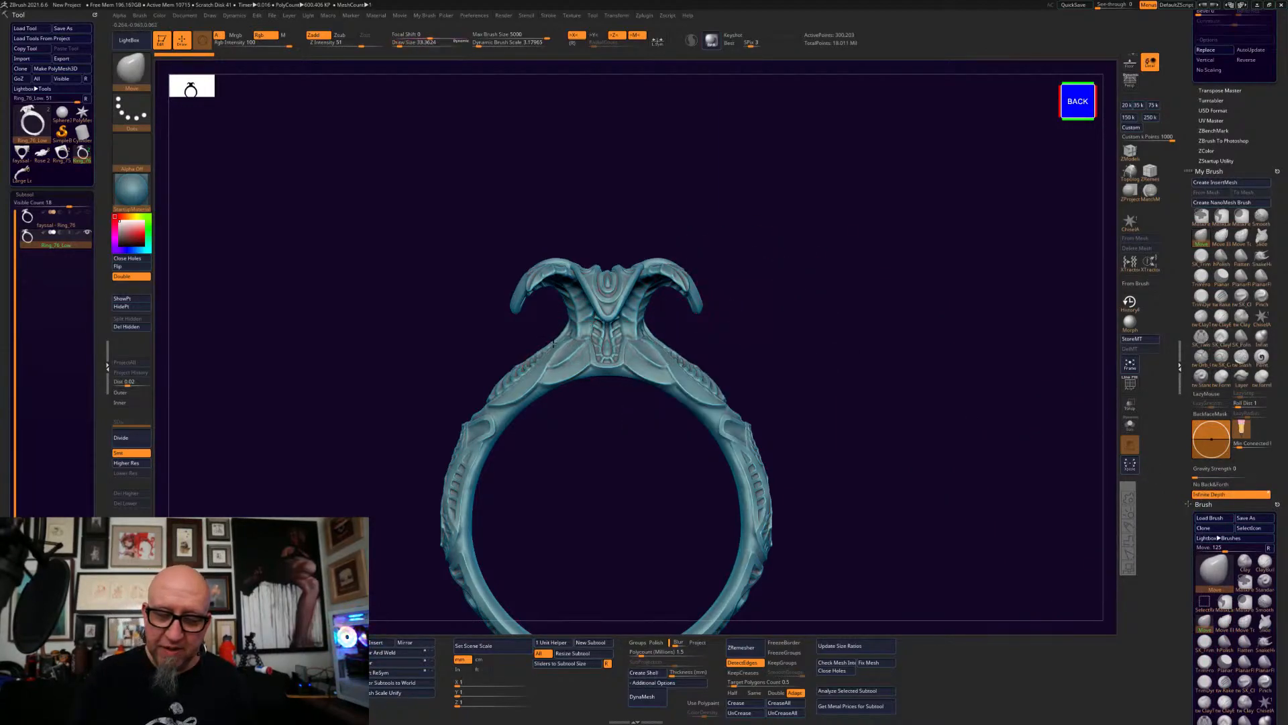
{"action": "left_click_drag", "start_coordinate": [567, 332], "coordinate": [541, 342]}
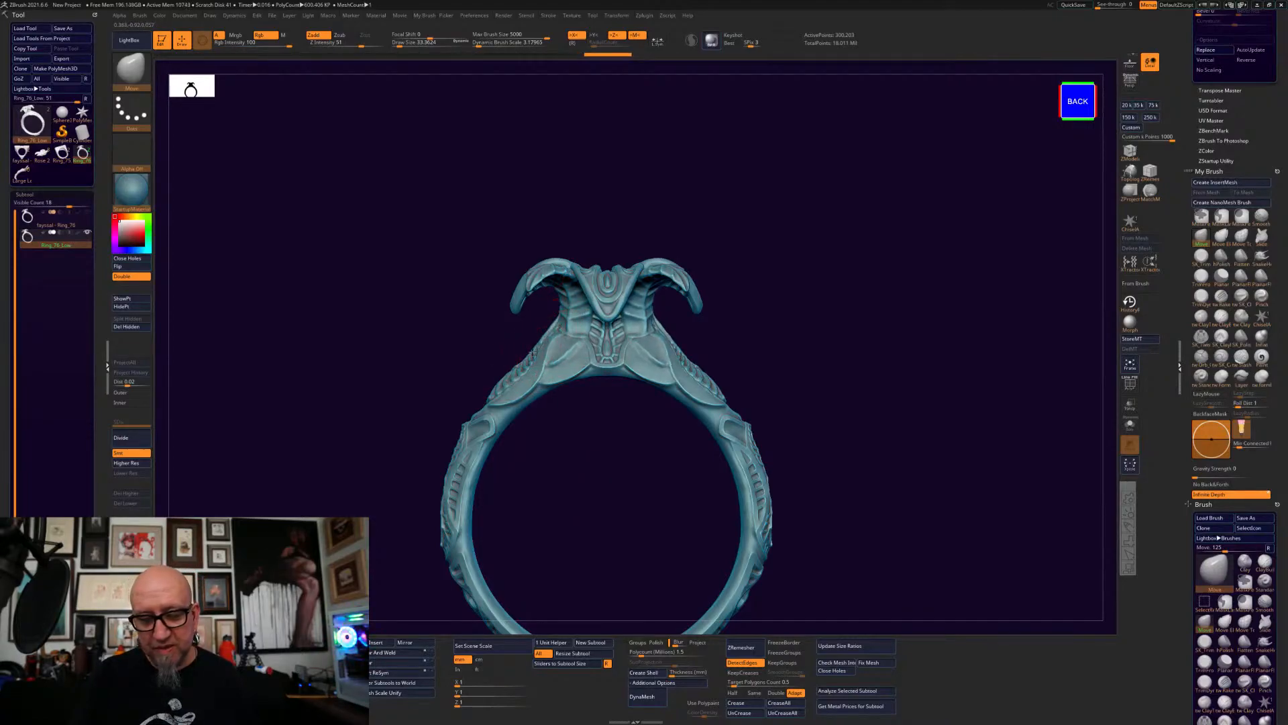
{"action": "mouse_move", "coordinate": [645, 485]}
{"action": "left_mouse_down"}
{"action": "mouse_move", "coordinate": [686, 483]}
{"action": "mouse_move", "coordinate": [646, 478]}
{"action": "left_mouse_up"}
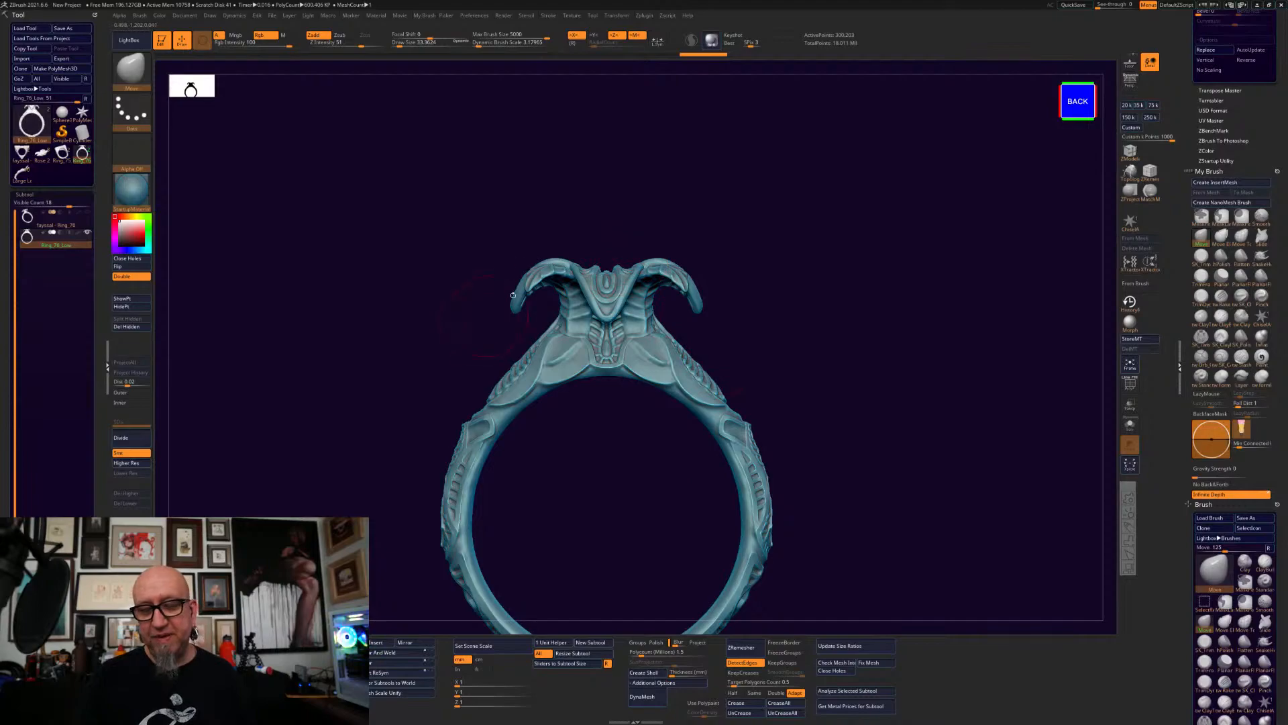
- Examine the reshaped low-resolution ring from the top, front, back and underneath, then close up on the shoulder panels
{"action": "left_click_drag", "start_coordinate": [851, 400], "coordinate": [804, 508]}
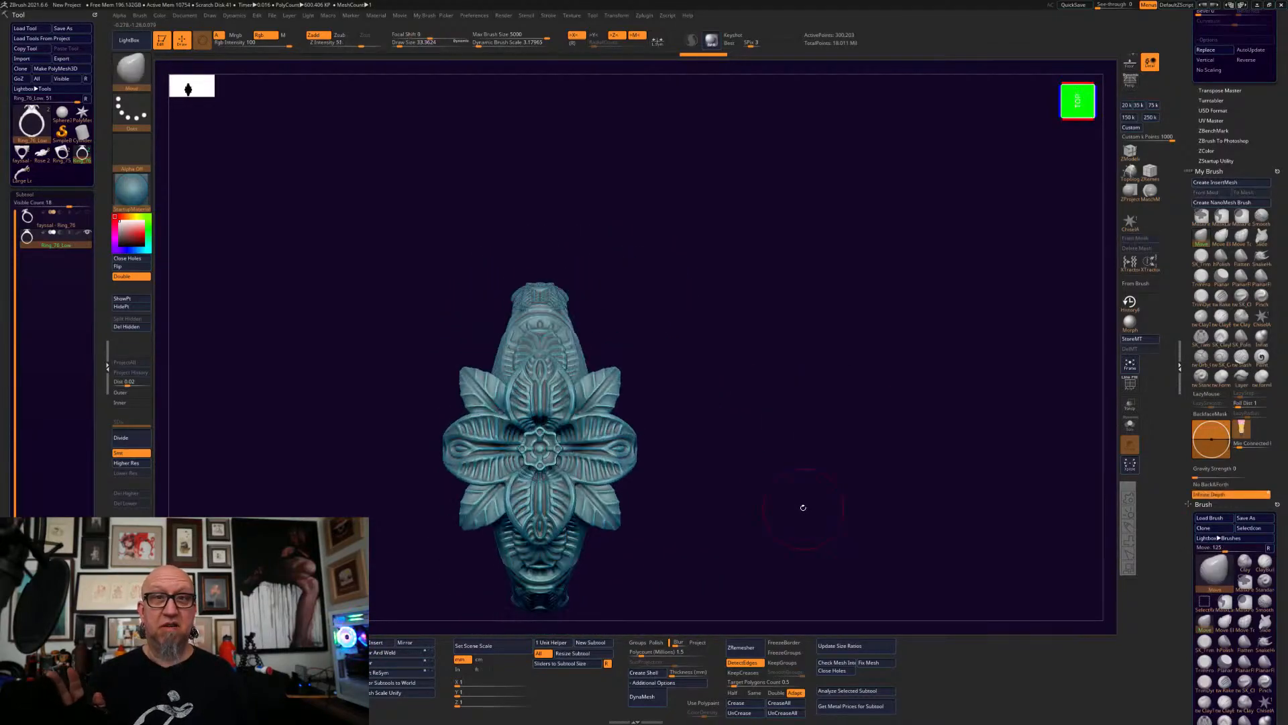
{"action": "left_click_drag", "start_coordinate": [727, 535], "coordinate": [798, 408]}
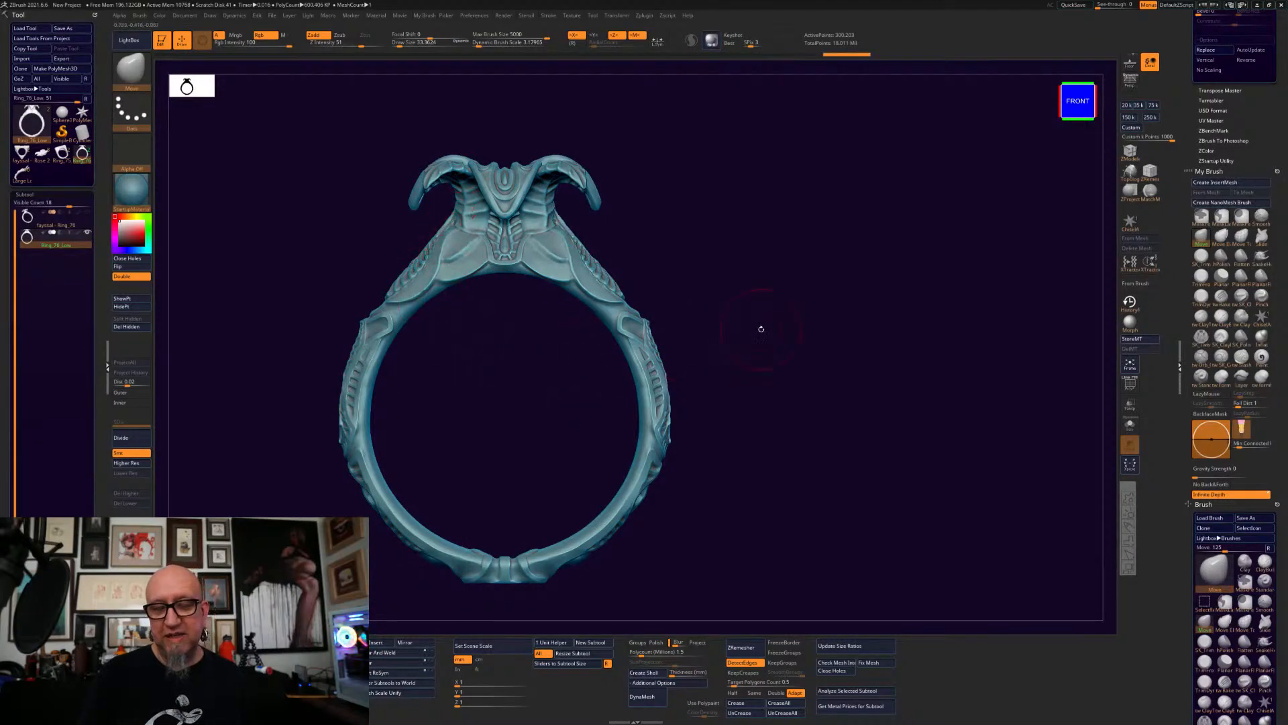
{"action": "mouse_move", "coordinate": [773, 344]}
{"action": "left_mouse_down"}
{"action": "mouse_move", "coordinate": [722, 351]}
{"action": "mouse_move", "coordinate": [864, 371]}
{"action": "left_mouse_up"}
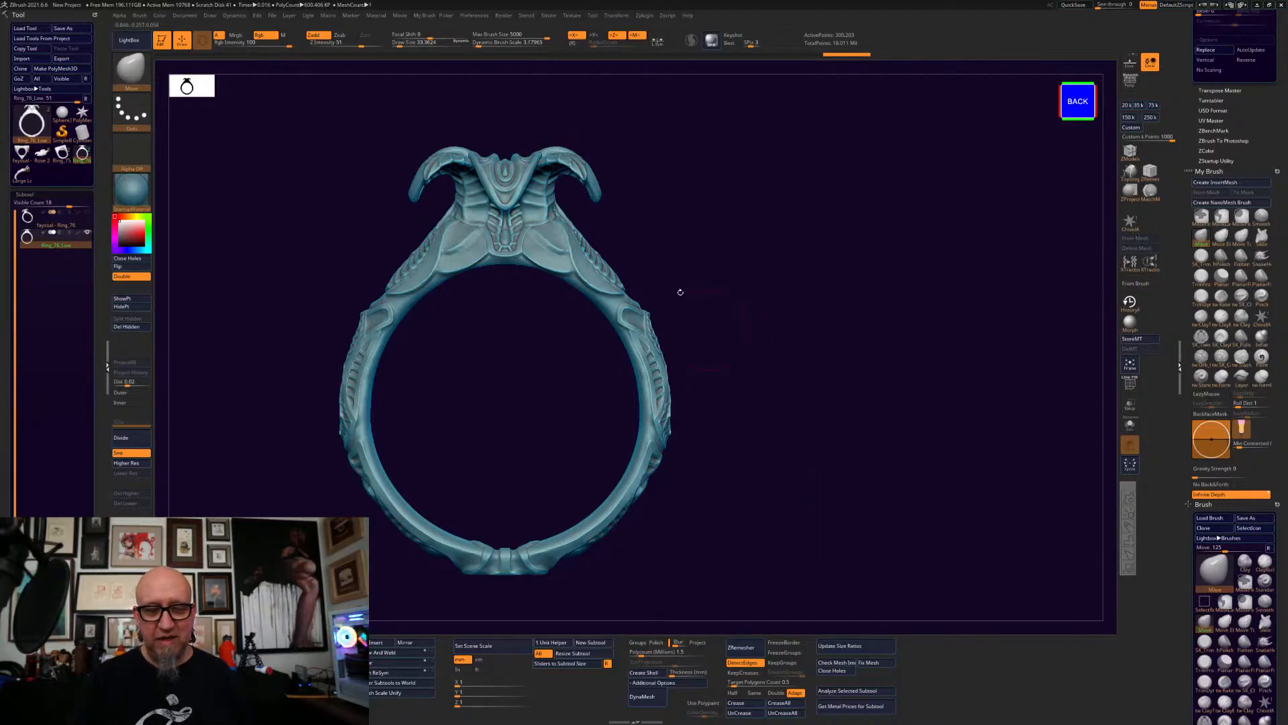
{"action": "left_click_drag", "start_coordinate": [856, 467], "coordinate": [791, 558]}
{"action": "left_click_drag", "start_coordinate": [764, 500], "coordinate": [758, 551]}
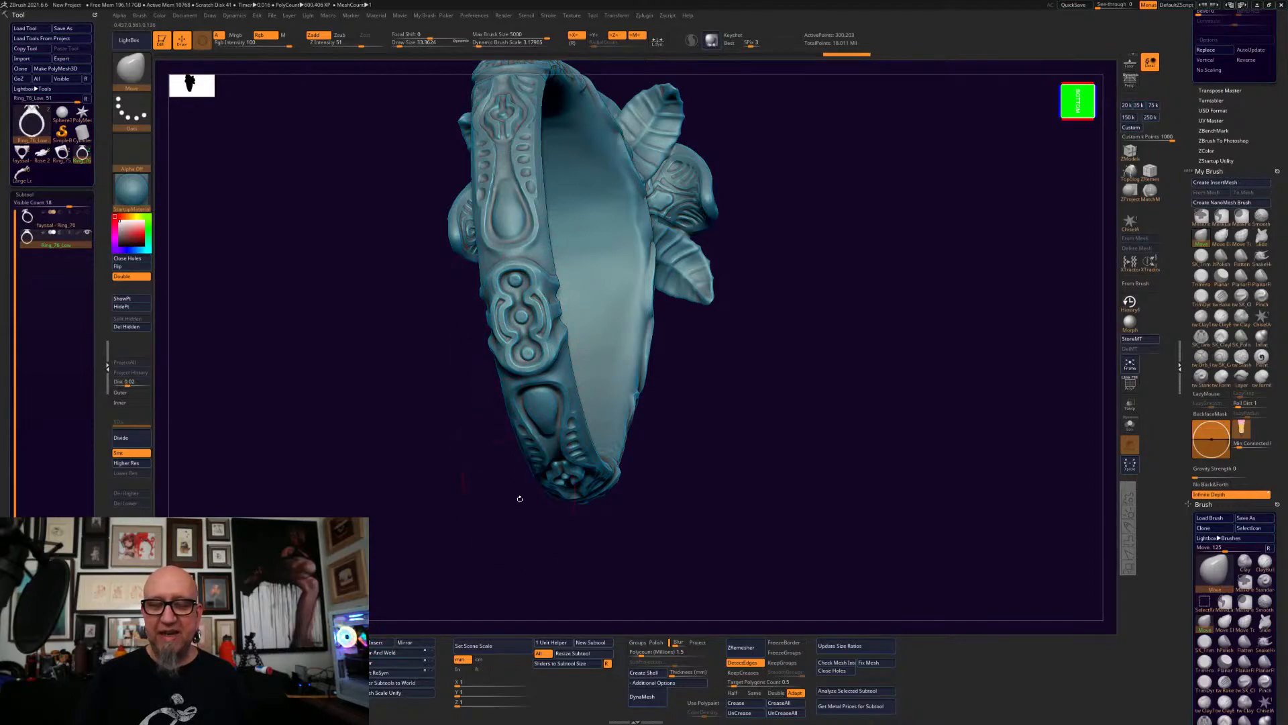
{"action": "left_click_drag", "start_coordinate": [693, 539], "coordinate": [822, 480]}
{"action": "left_click_drag", "start_coordinate": [612, 507], "coordinate": [421, 450], "text": "alt"}
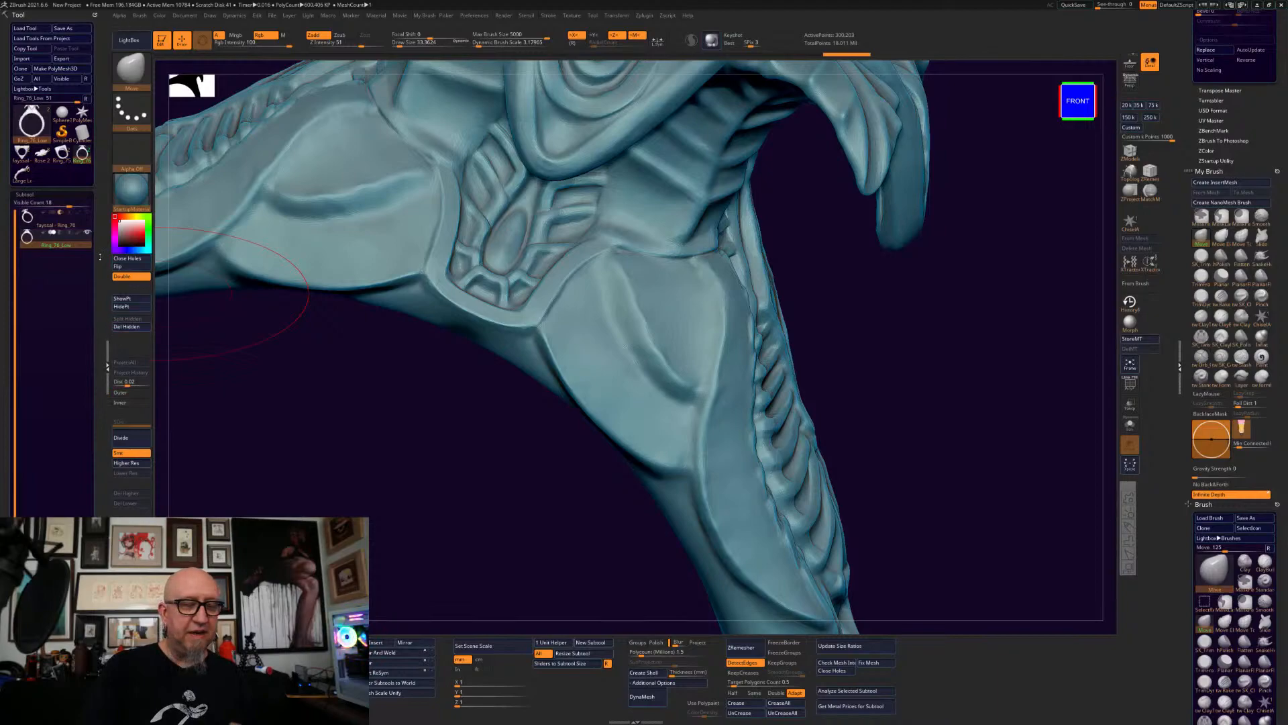
- Make the detailed layout - Ring_76 subtool active and set the dynamic brush scale to 0.02
{"action": "left_click", "coordinate": [75, 223]}
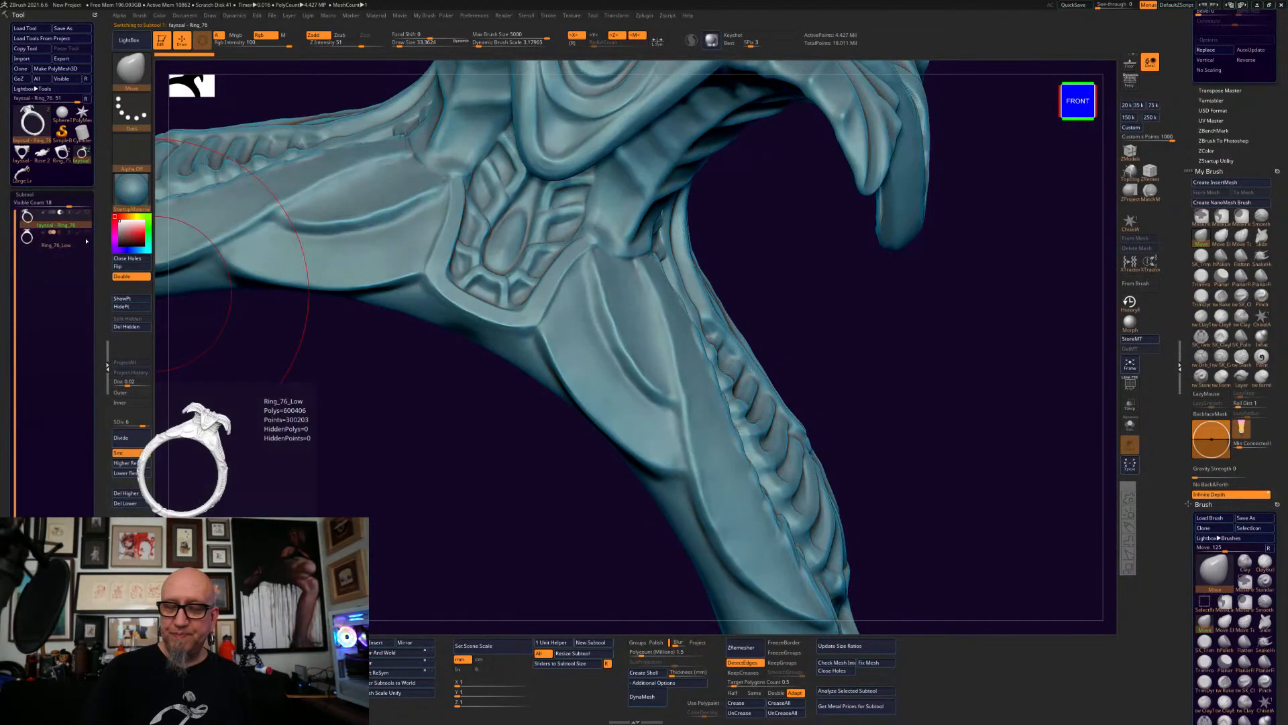
{"action": "key", "text": "space"}
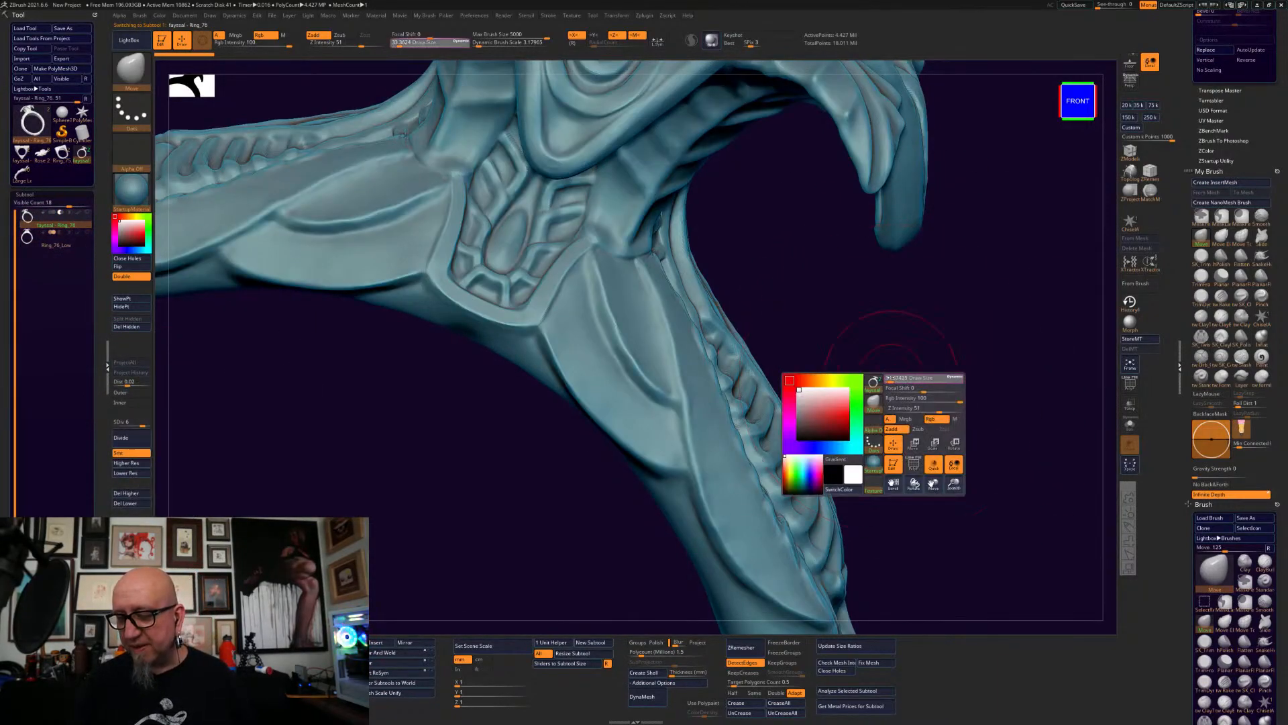
{"action": "left_click_drag", "start_coordinate": [889, 377], "coordinate": [888, 377]}
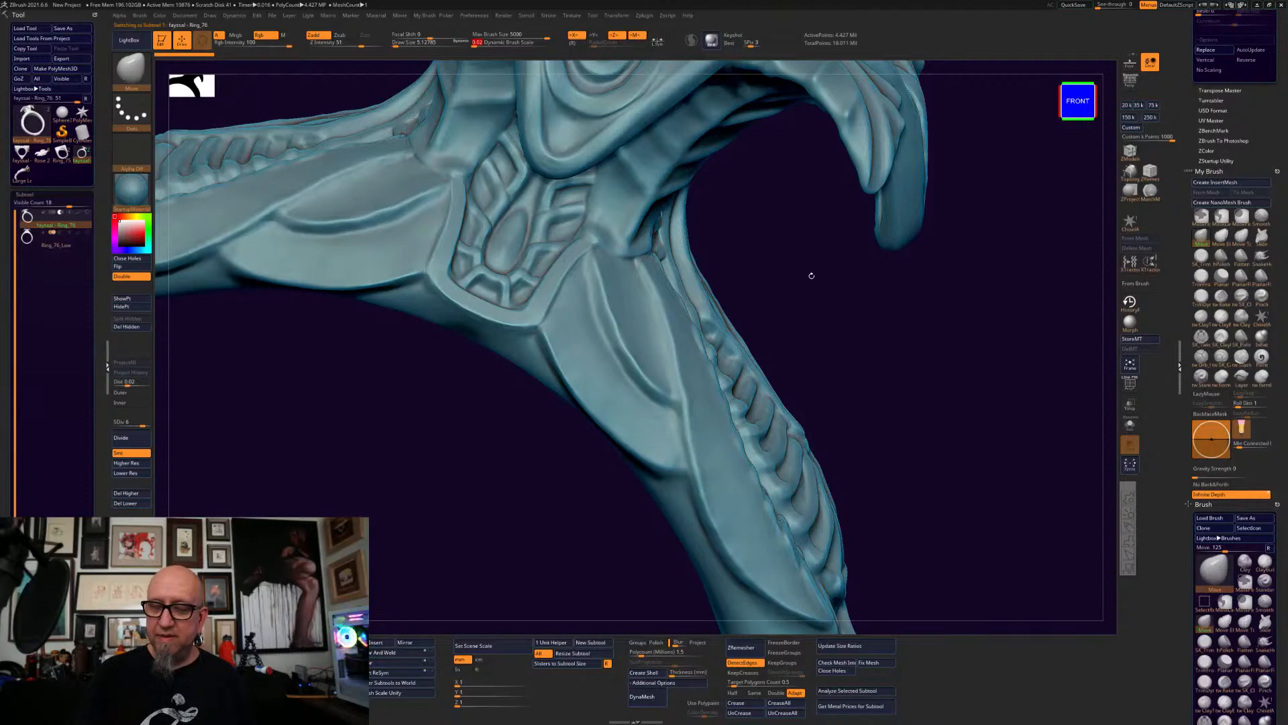
{"action": "left_click_drag", "start_coordinate": [812, 272], "coordinate": [818, 282]}
- Choose the ClayTubes brush and give it a draw size of about 677 and a focal shift of -68
{"action": "key", "text": "space"}
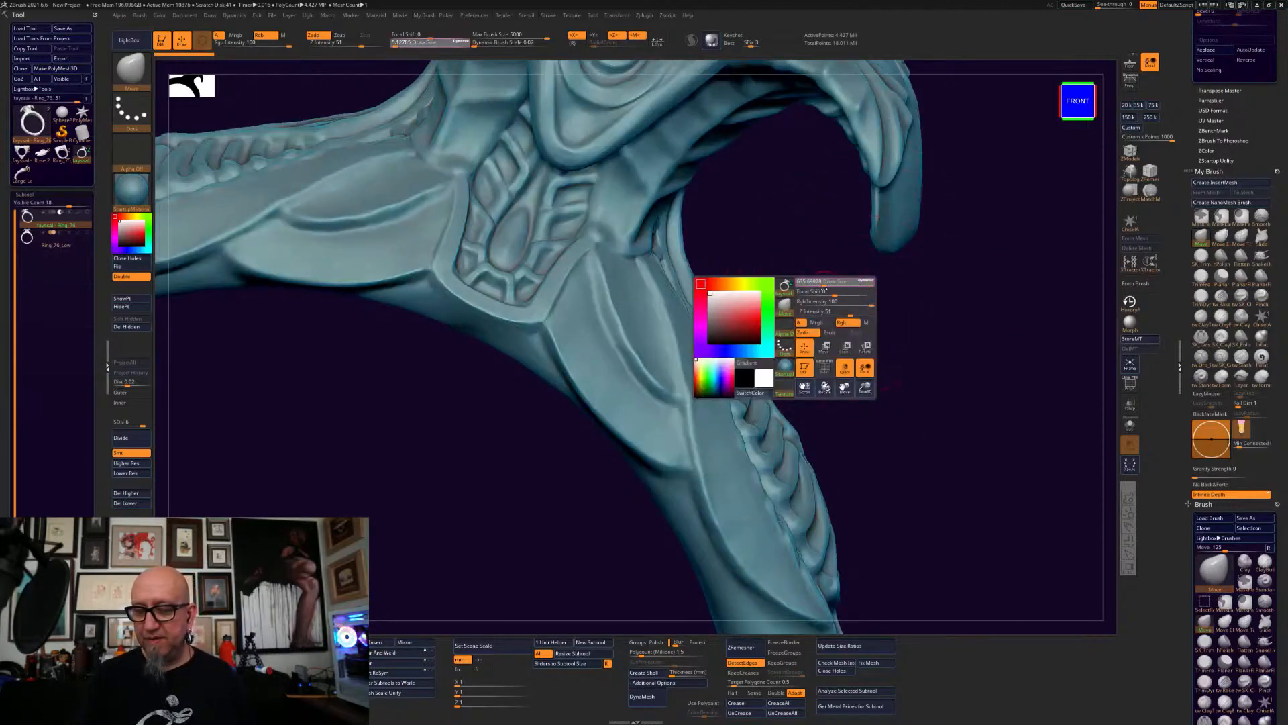
{"action": "left_click", "coordinate": [1203, 318]}
{"action": "left_click_drag", "start_coordinate": [810, 329], "coordinate": [834, 325]}
{"action": "key", "text": "s"}
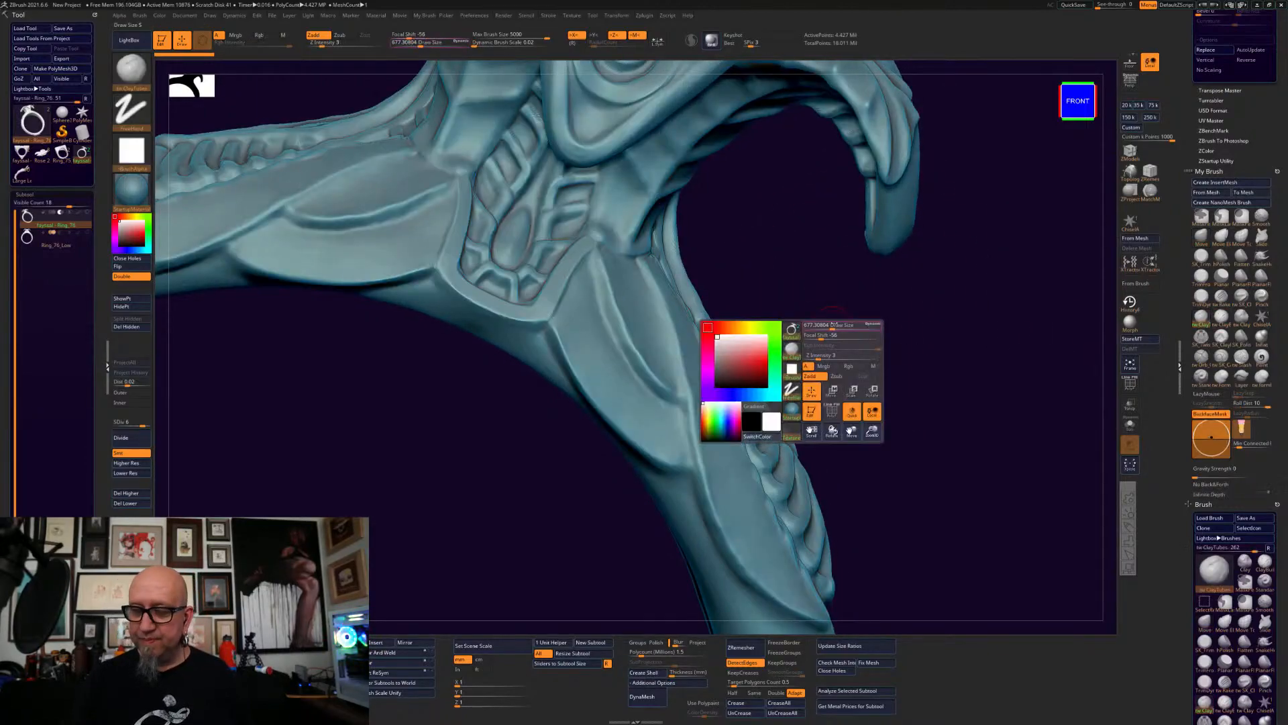
{"action": "left_click", "coordinate": [816, 337]}
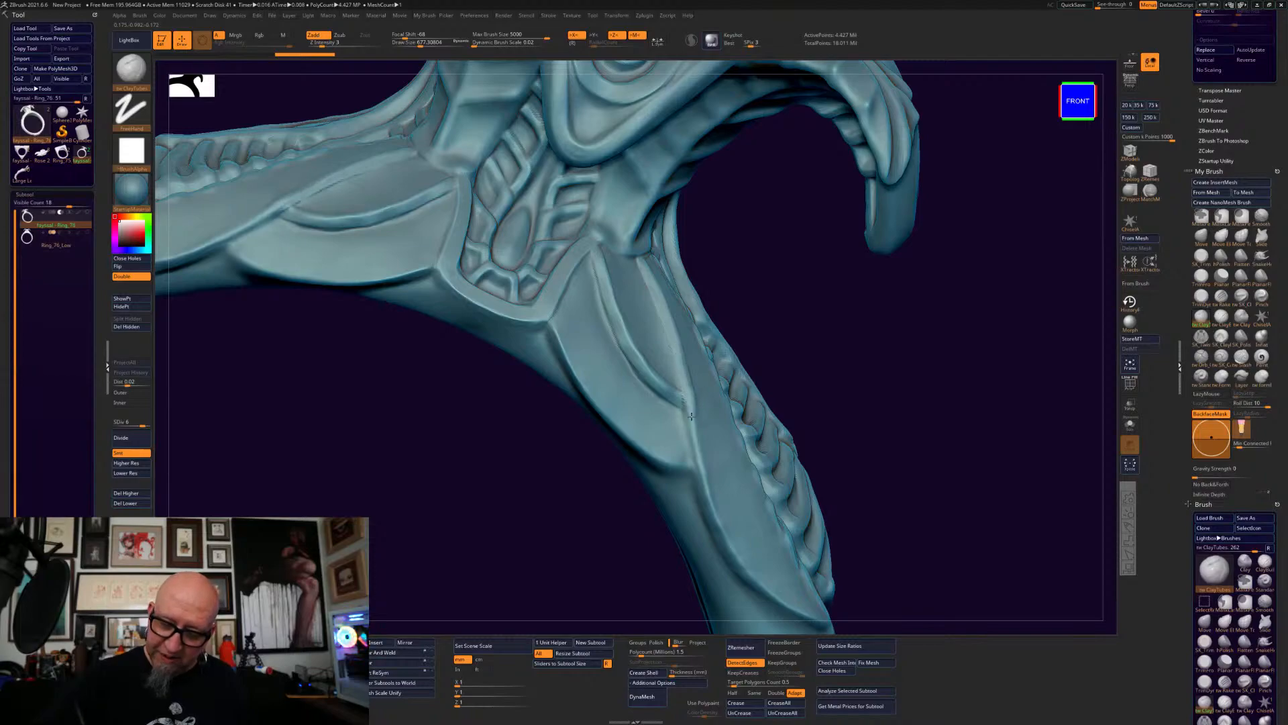
- Build up clay along the smooth lower shoulder panel beside the ribbed band relief
{"action": "left_click_drag", "start_coordinate": [725, 539], "coordinate": [773, 594]}
{"action": "mouse_move", "coordinate": [685, 436]}
{"action": "left_mouse_down"}
{"action": "mouse_move", "coordinate": [723, 533]}
{"action": "mouse_move", "coordinate": [815, 600]}
{"action": "left_mouse_up"}
{"action": "left_click_drag", "start_coordinate": [624, 530], "coordinate": [517, 583]}
{"action": "left_click_drag", "start_coordinate": [644, 564], "coordinate": [677, 520]}
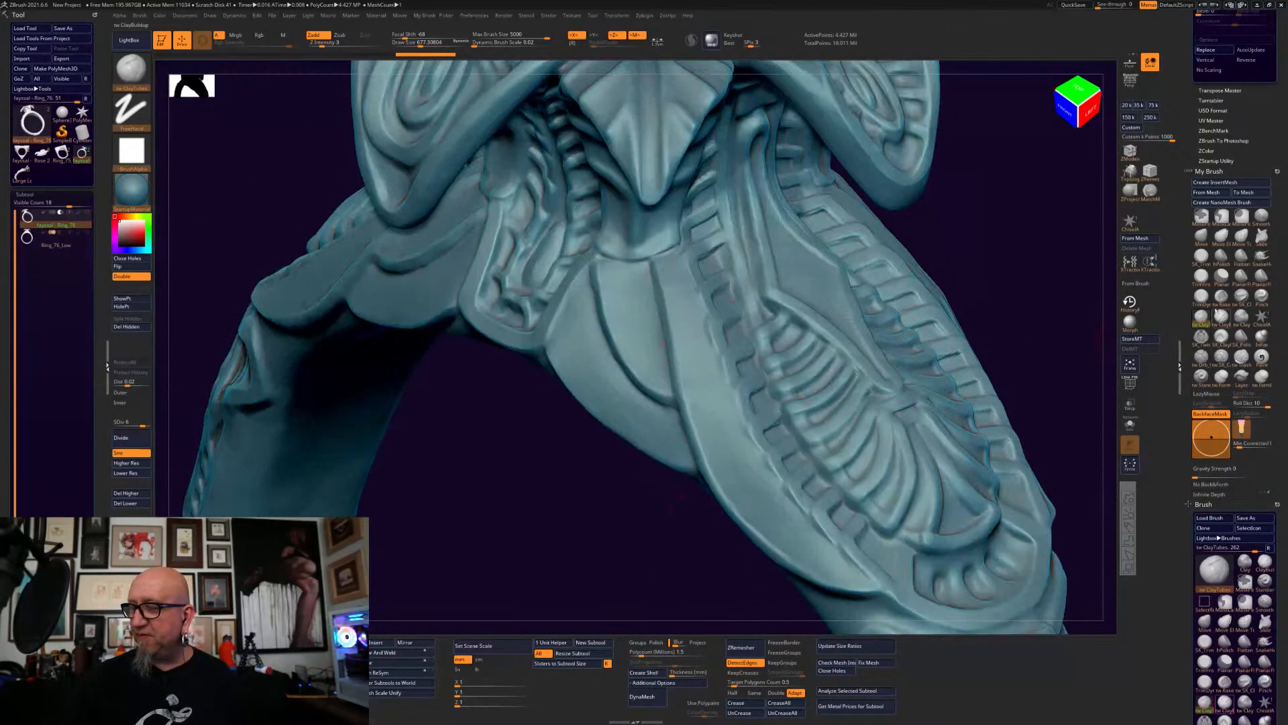
- Refine the shoulder panel's surface with the TrimPolish brush and smooth it up toward the flower head
{"action": "left_click", "coordinate": [1201, 255]}
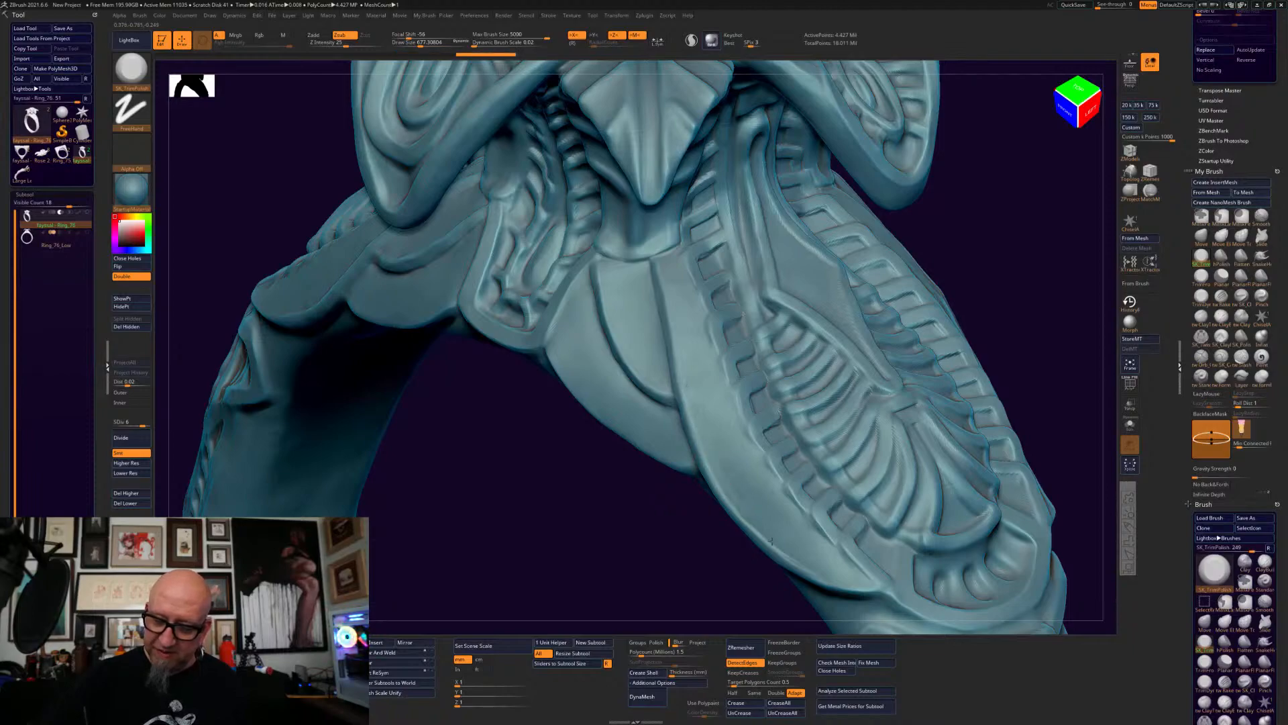
{"action": "key", "text": "shift"}
{"action": "left_click_drag", "start_coordinate": [710, 440], "coordinate": [675, 280], "text": "shift"}
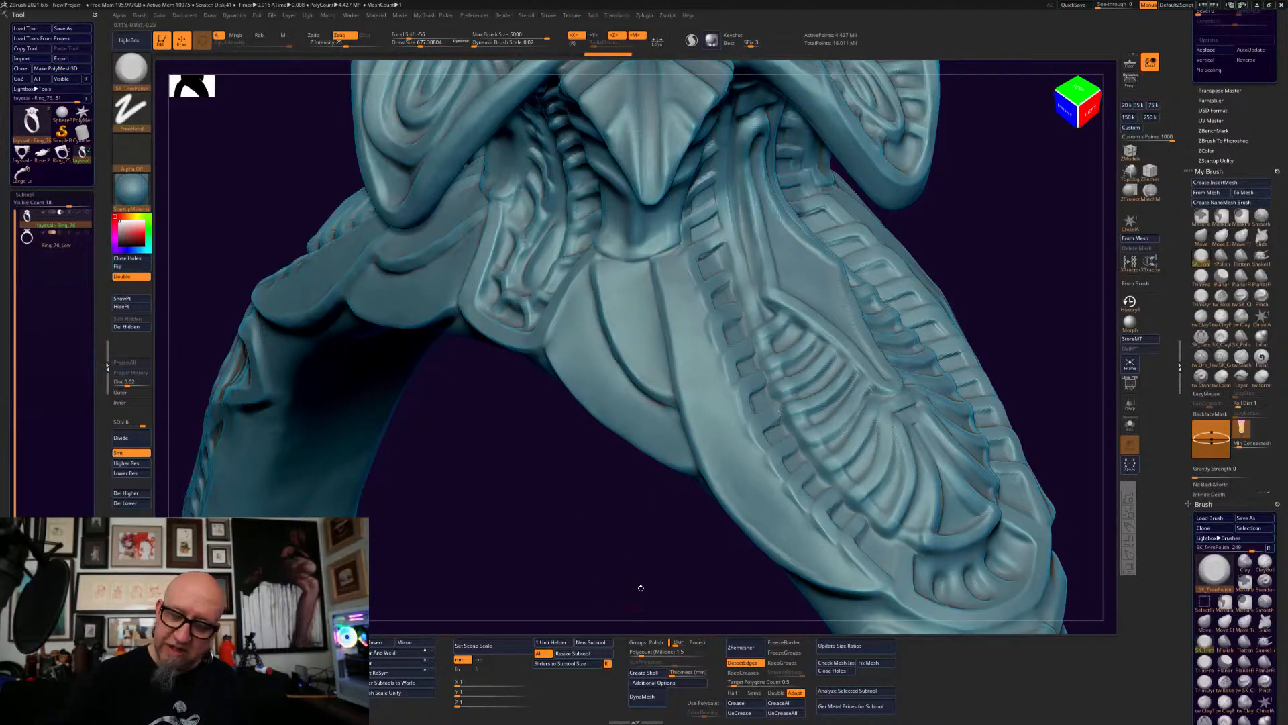
{"action": "left_click_drag", "start_coordinate": [635, 590], "coordinate": [662, 548]}
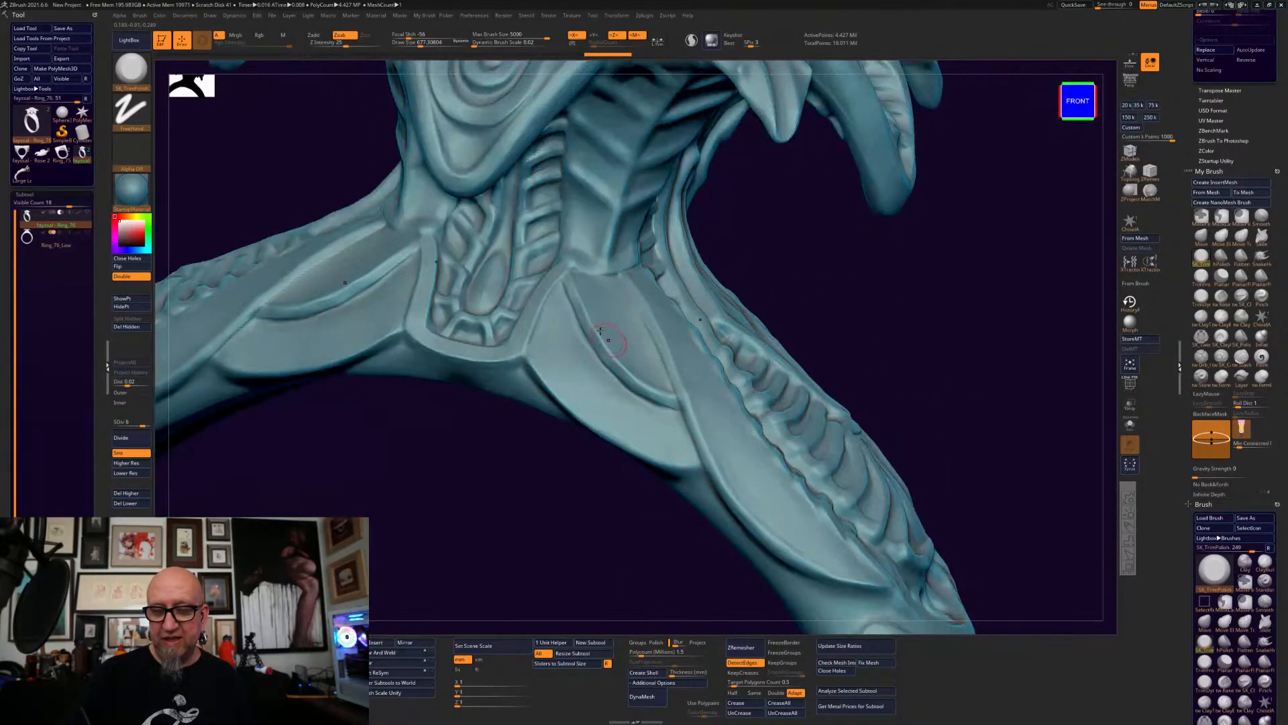
- Choose the ClayTubes brush for the flower head and raise the ring to subdivision level 7
{"action": "key", "text": "f"}
{"action": "left_click_drag", "start_coordinate": [929, 351], "coordinate": [859, 536]}
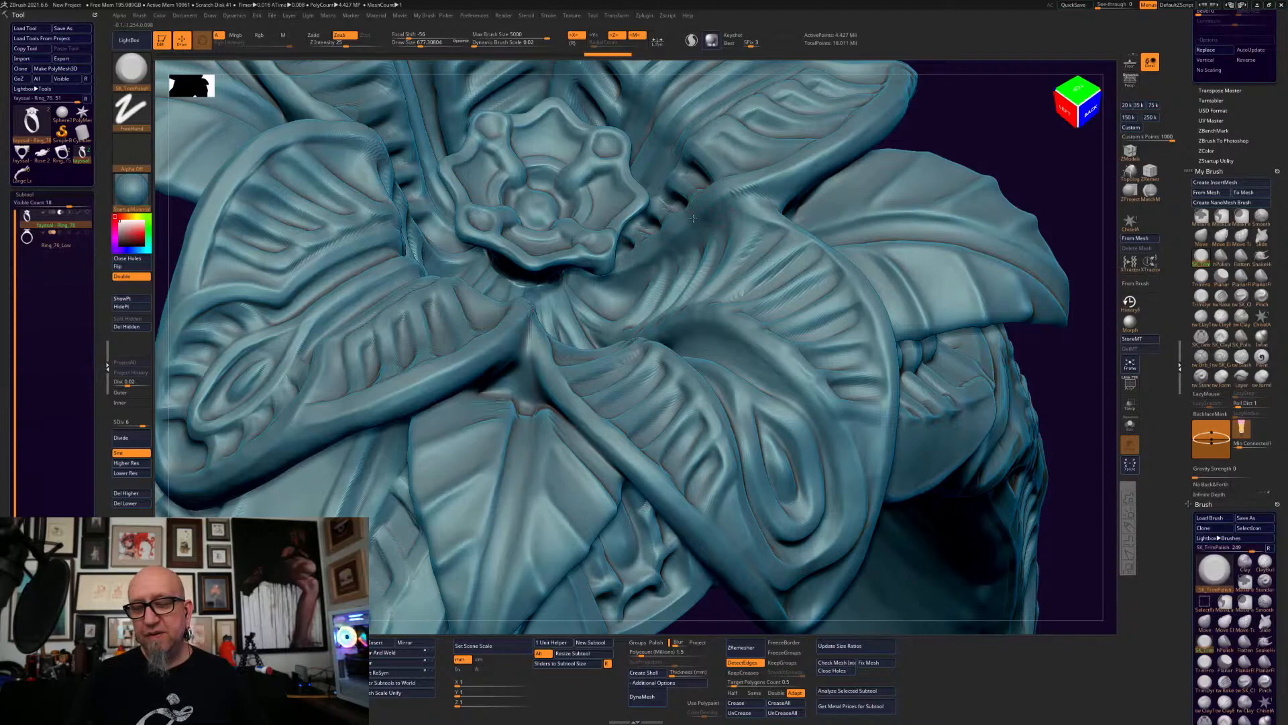
{"action": "left_click", "coordinate": [1201, 317]}
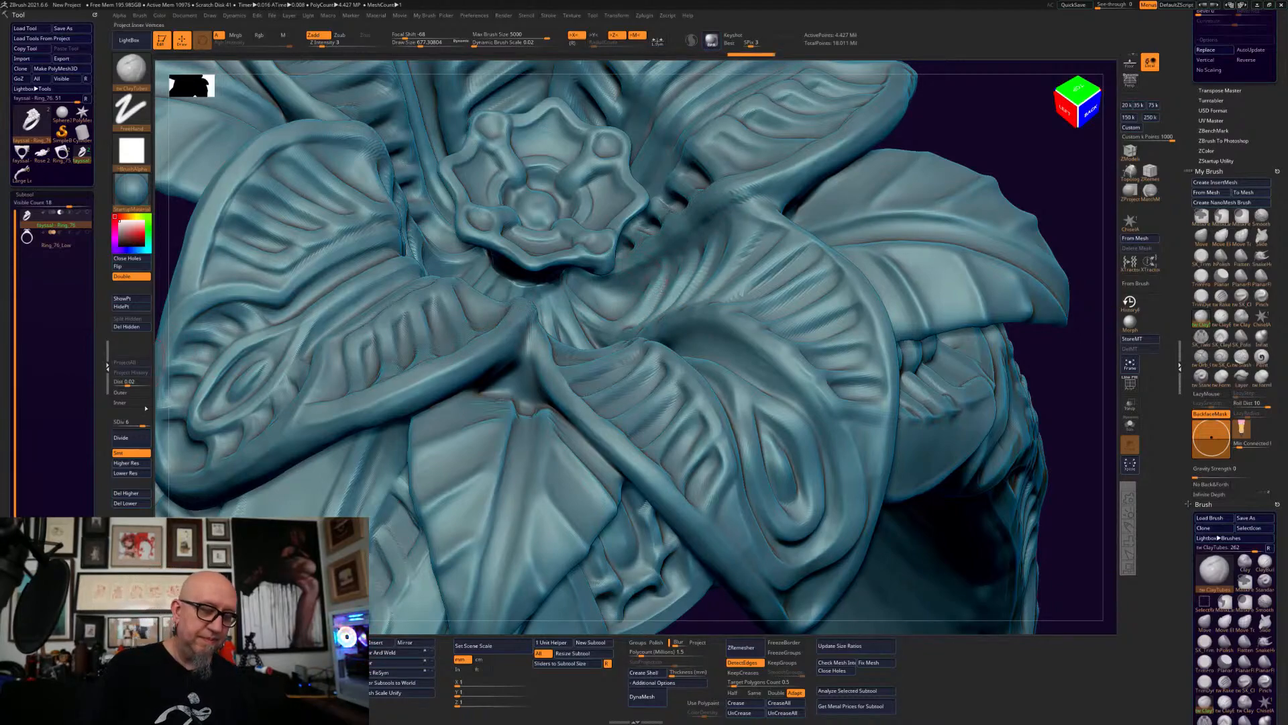
{"action": "left_click", "coordinate": [140, 463]}
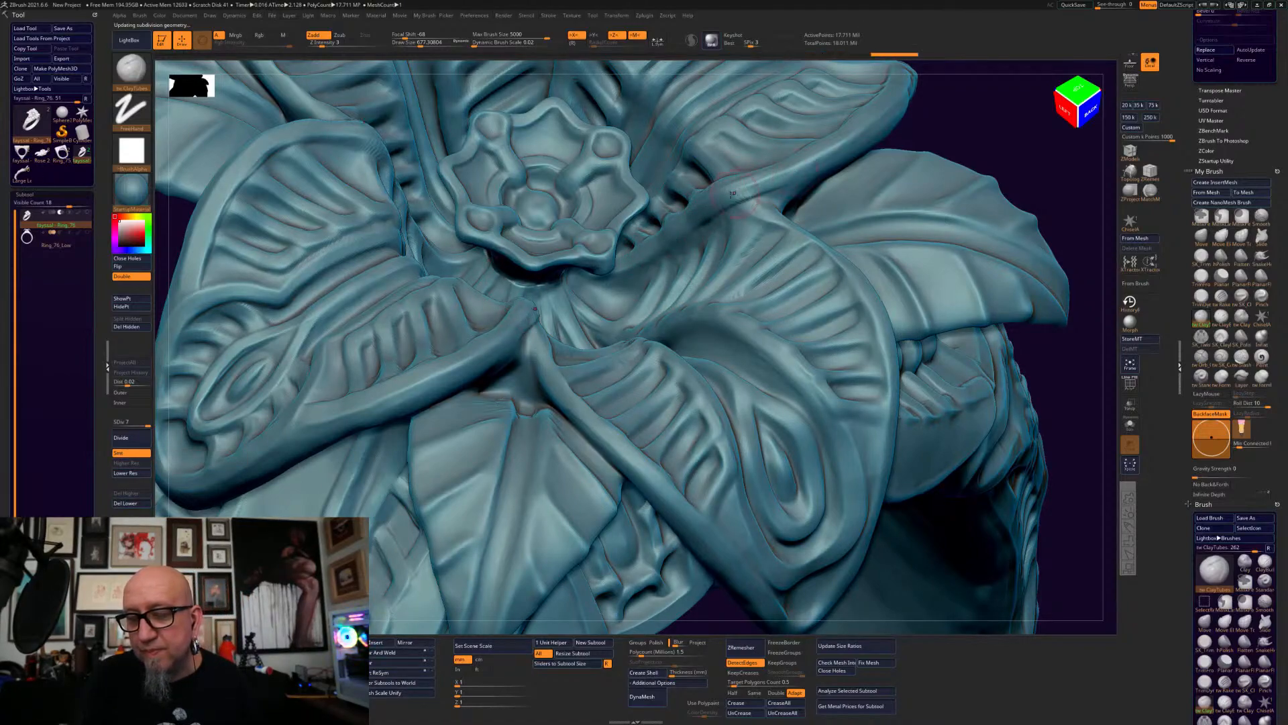
- Smooth the petal edge beside the flower's center and build up clay on the ribbed surface of the curled petal
{"action": "key", "text": "shift"}
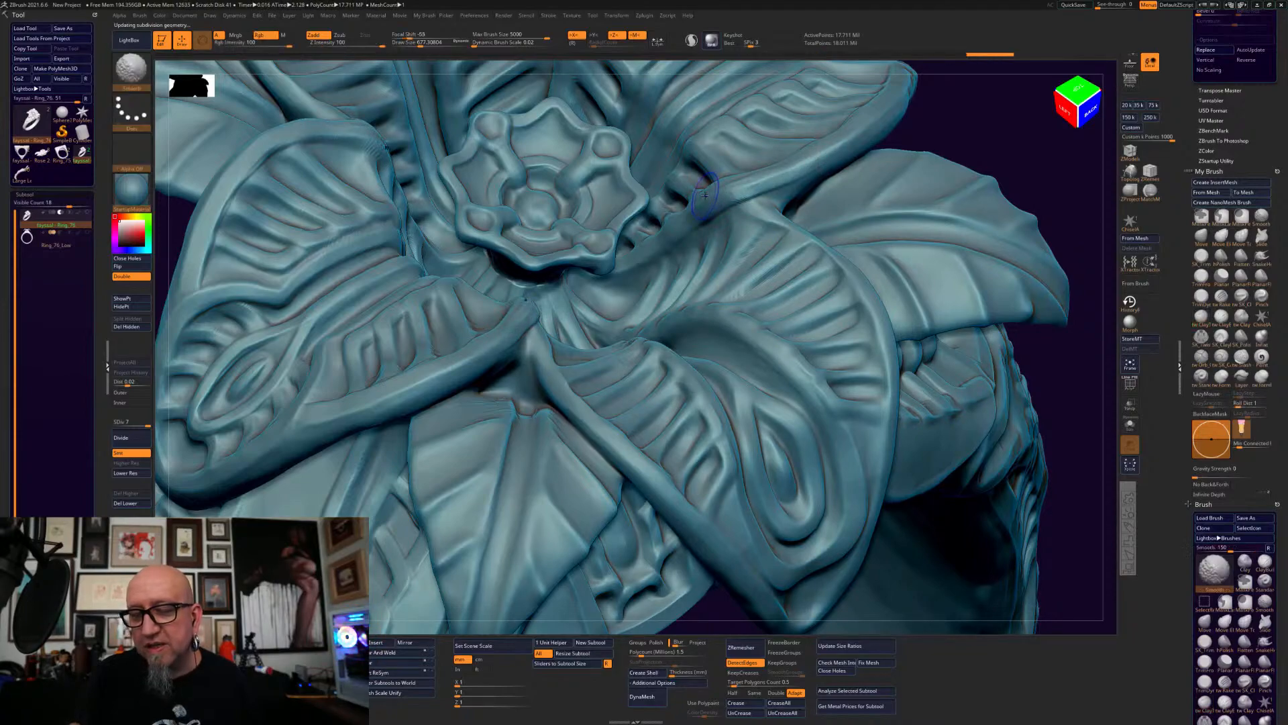
{"action": "left_click_drag", "start_coordinate": [732, 183], "coordinate": [830, 149], "text": "shift"}
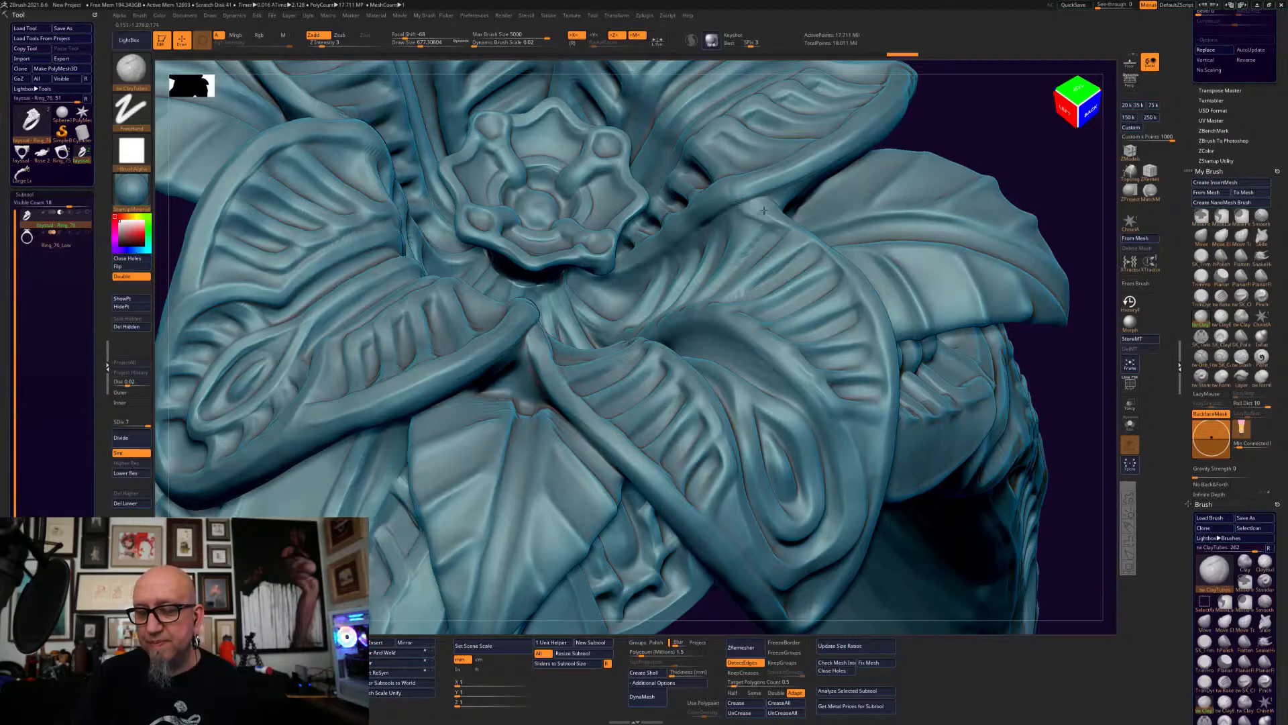
{"action": "left_click_drag", "start_coordinate": [1071, 446], "coordinate": [939, 343], "text": "alt"}
{"action": "left_click_drag", "start_coordinate": [1003, 503], "coordinate": [935, 605], "text": "alt"}
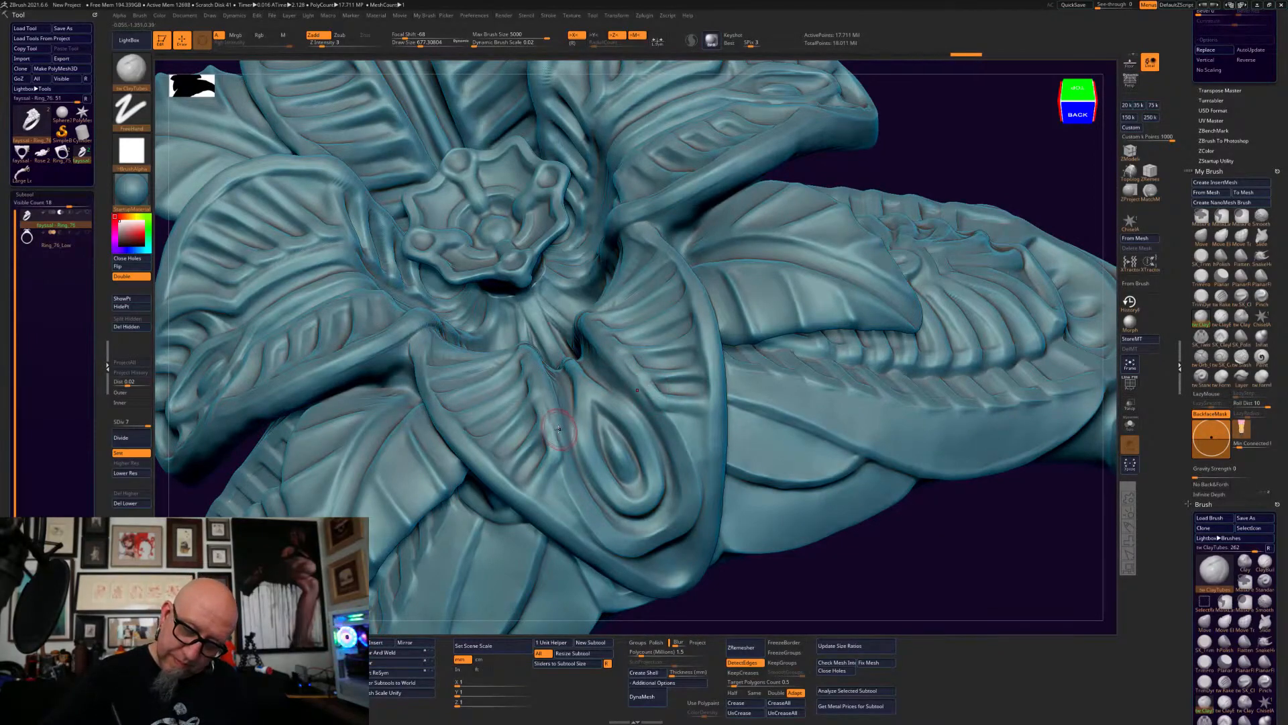
{"action": "left_click_drag", "start_coordinate": [541, 473], "coordinate": [546, 429]}
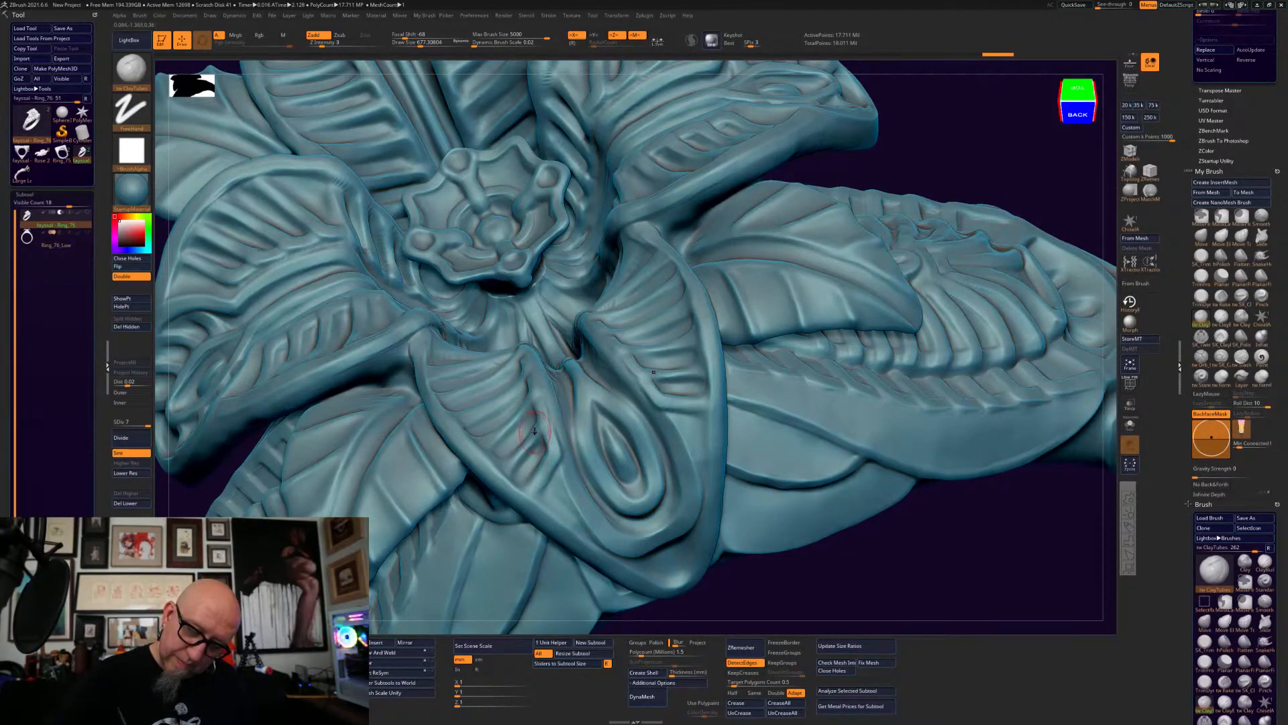
{"action": "left_click_drag", "start_coordinate": [637, 539], "coordinate": [640, 526]}
- Smooth and refine the side surface of the ring band below the recessed shoulder panel
{"action": "mouse_move", "coordinate": [788, 604]}
{"action": "left_mouse_down", "text": "alt"}
{"action": "mouse_move", "coordinate": [744, 503]}
{"action": "mouse_move", "coordinate": [933, 469]}
{"action": "mouse_move", "coordinate": [884, 540]}
{"action": "mouse_move", "coordinate": [889, 517]}
{"action": "mouse_move", "coordinate": [911, 518]}
{"action": "mouse_move", "coordinate": [791, 613]}
{"action": "mouse_move", "coordinate": [887, 310]}
{"action": "left_mouse_up", "text": "alt"}
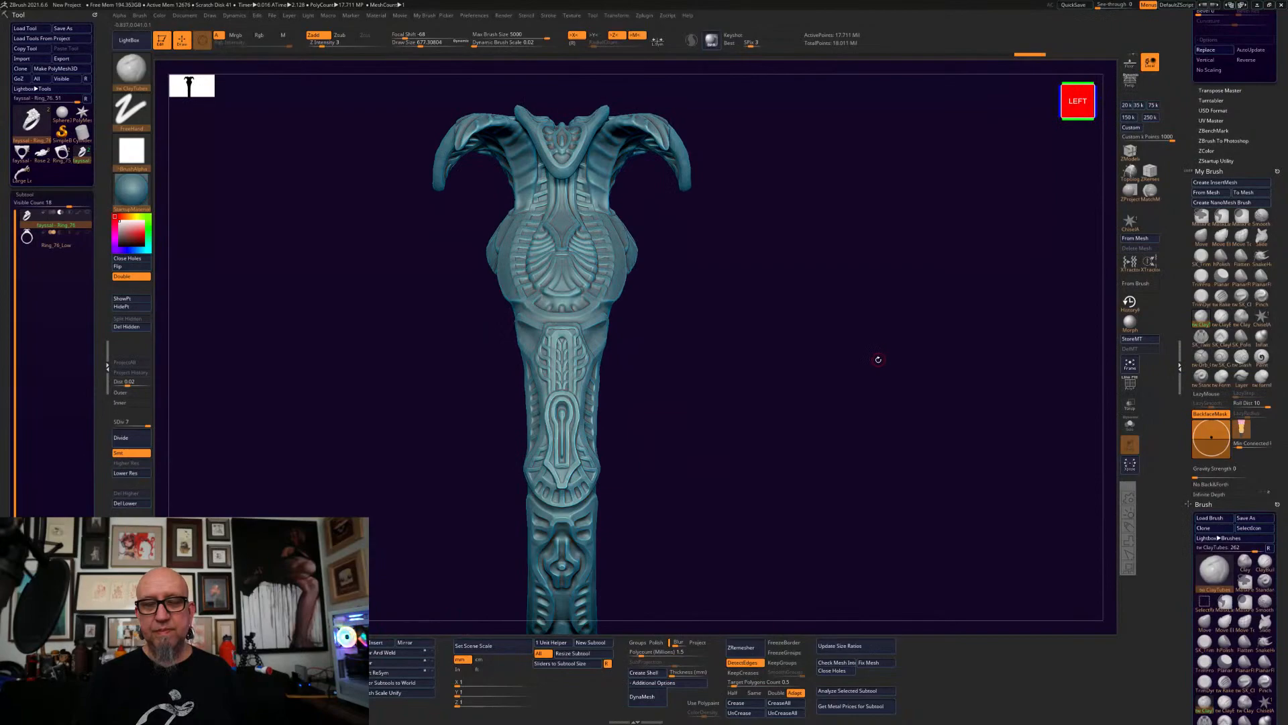
{"action": "left_click_drag", "start_coordinate": [884, 375], "coordinate": [818, 225], "text": "shift"}
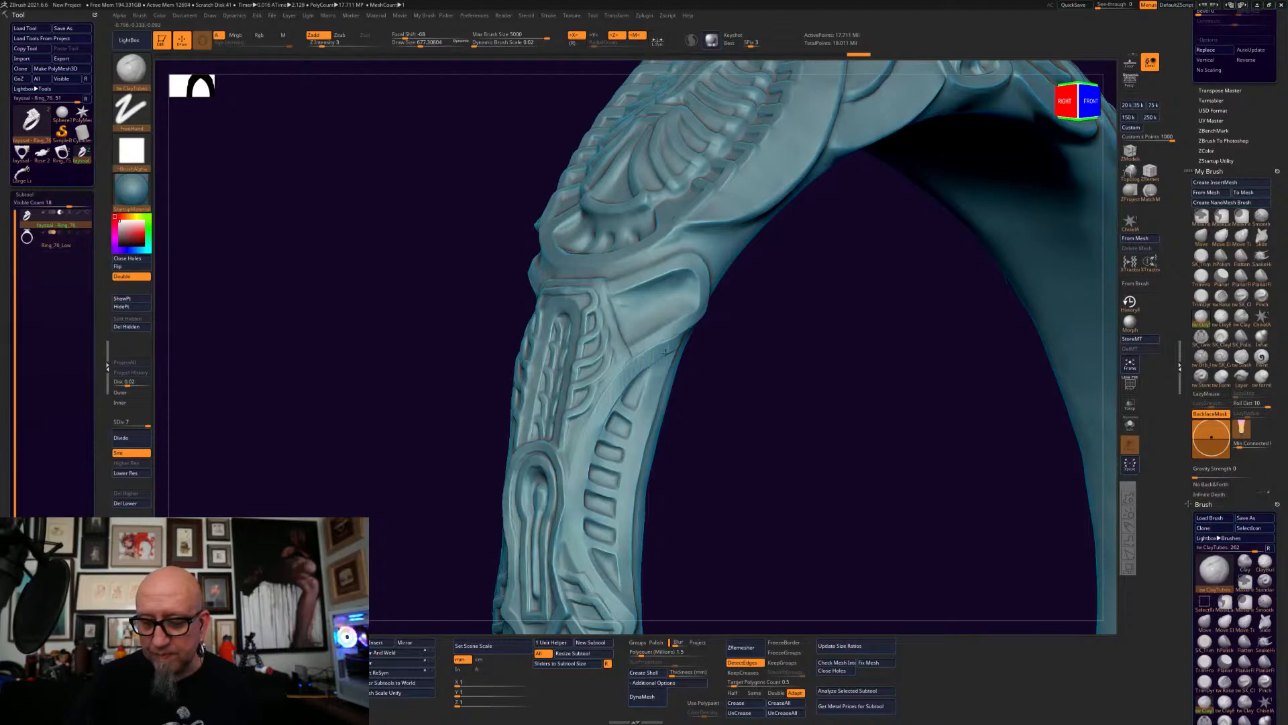
{"action": "key", "text": "shift"}
{"action": "left_click_drag", "start_coordinate": [651, 357], "coordinate": [644, 367], "text": "shift"}
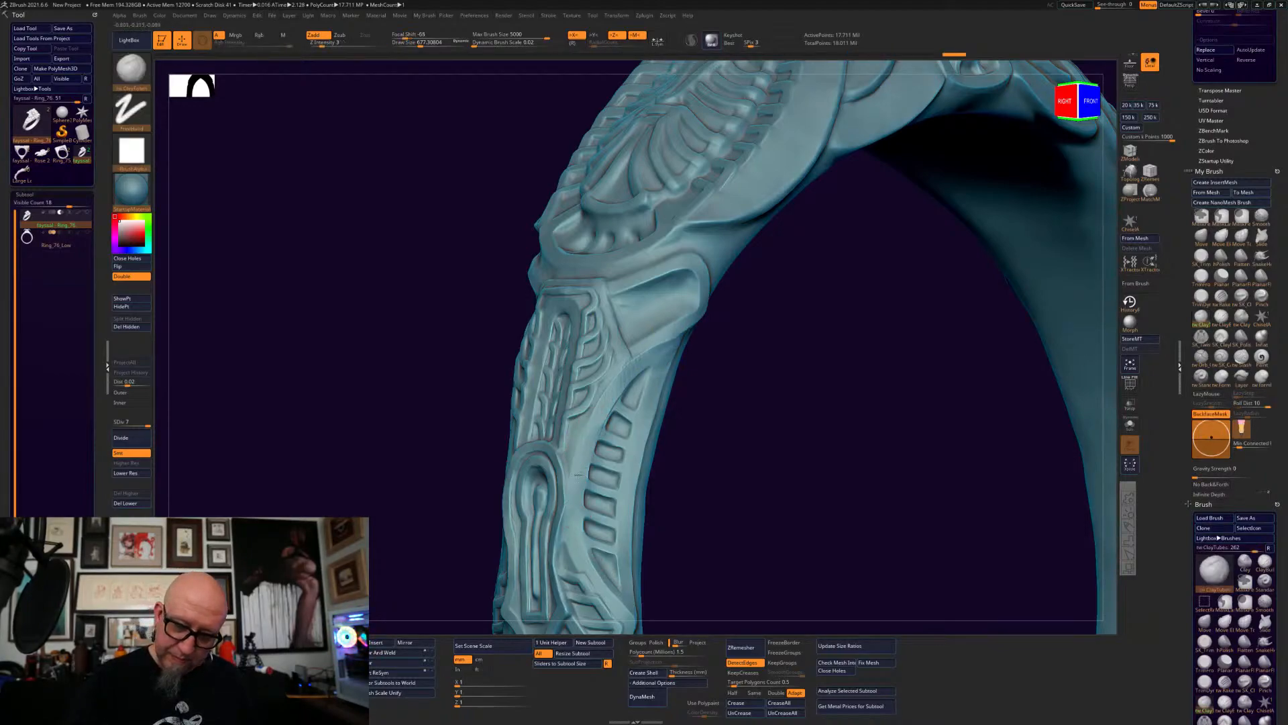
{"action": "key", "text": "f"}
{"action": "left_click_drag", "start_coordinate": [783, 455], "coordinate": [753, 405]}
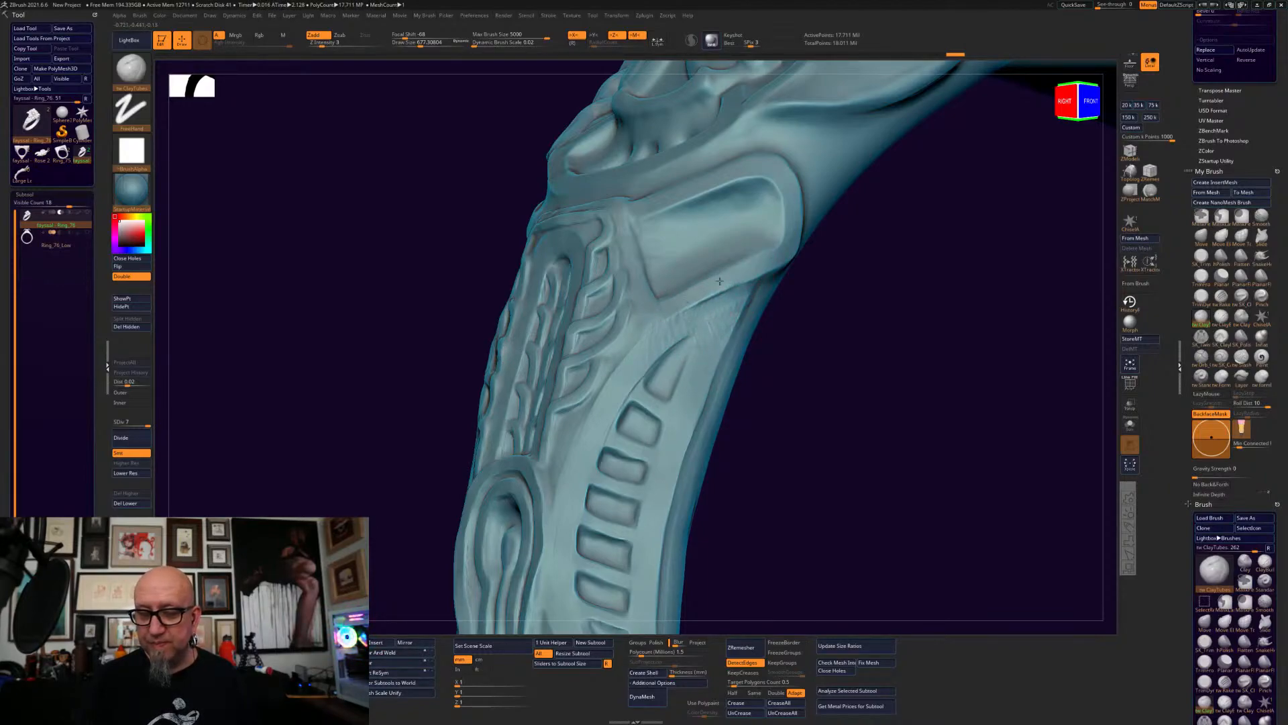
- Examine the whole flower ring from the front and from above
{"action": "key", "text": "f"}
{"action": "left_click_drag", "start_coordinate": [1022, 327], "coordinate": [939, 350], "text": "alt"}
{"action": "left_click_drag", "start_coordinate": [939, 350], "coordinate": [802, 392], "text": "alt"}
{"action": "mouse_move", "coordinate": [806, 445]}
{"action": "left_mouse_down"}
{"action": "mouse_move", "coordinate": [811, 402]}
{"action": "mouse_move", "coordinate": [807, 420]}
{"action": "left_mouse_up"}
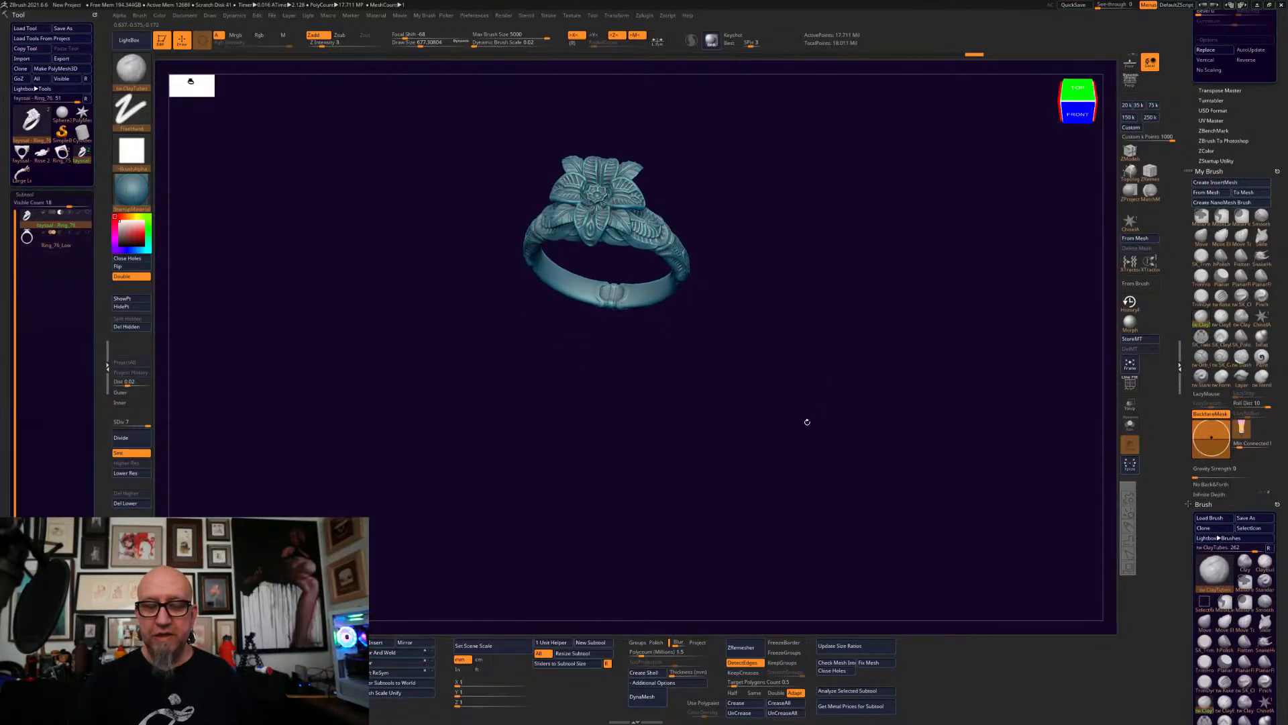
{"action": "left_click_drag", "start_coordinate": [363, 364], "coordinate": [340, 386]}
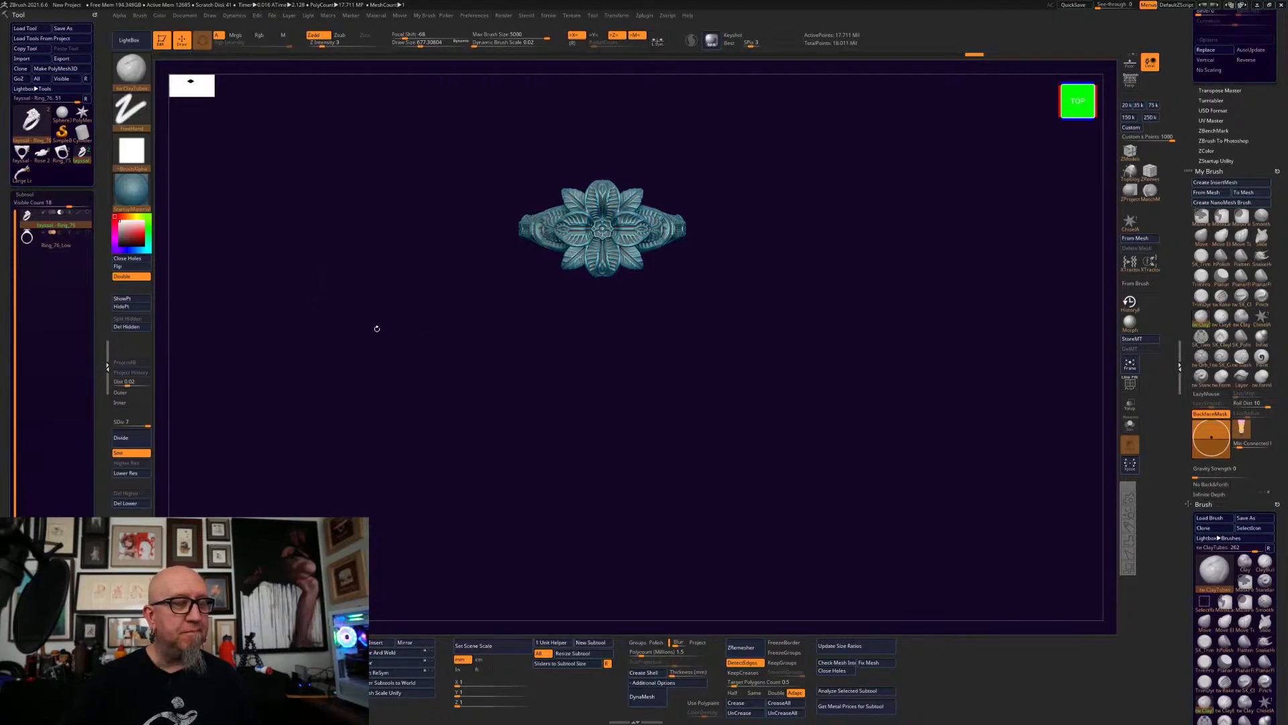
- Switch to the Rose 2 tool with the rose and vine band around a cylinder, and view it end-on
{"action": "left_click", "coordinate": [41, 152]}
{"action": "left_click_drag", "start_coordinate": [469, 294], "coordinate": [696, 474]}
{"action": "key", "text": "f"}
{"action": "left_click_drag", "start_coordinate": [807, 511], "coordinate": [835, 439]}
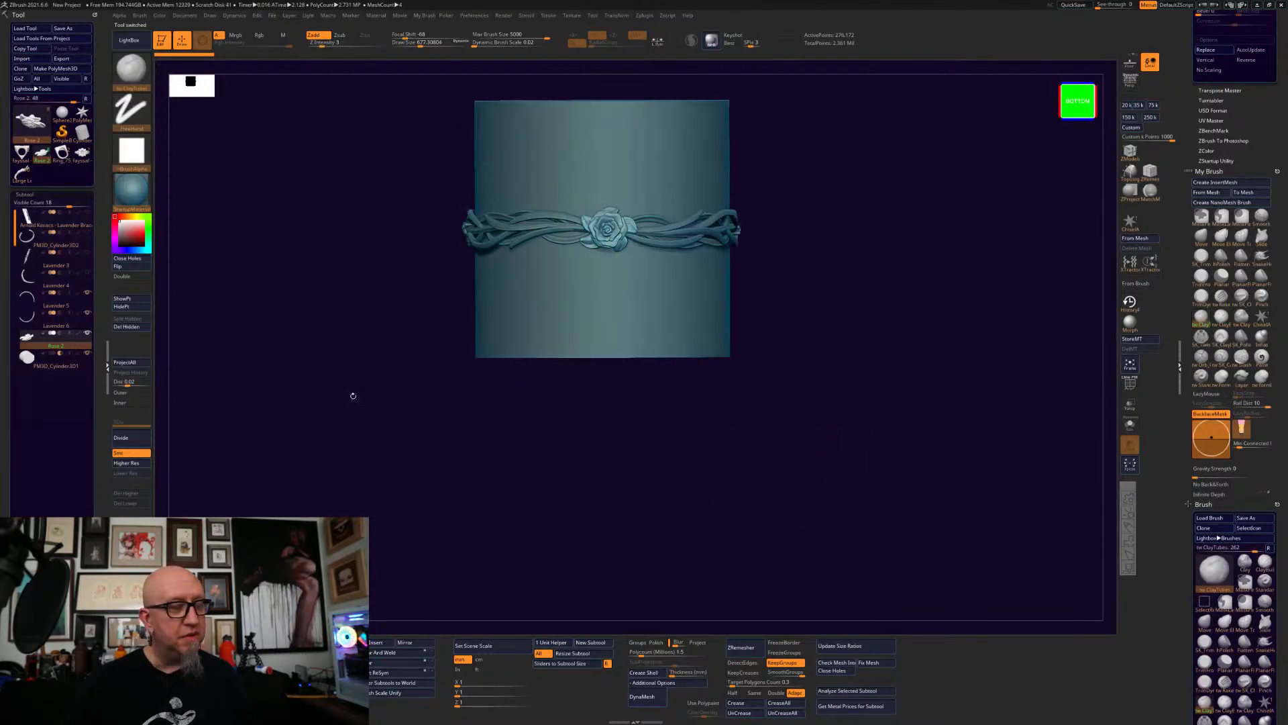
{"action": "left_click_drag", "start_coordinate": [489, 453], "coordinate": [478, 517], "text": "alt"}
{"action": "left_click_drag", "start_coordinate": [1021, 477], "coordinate": [892, 372]}
{"action": "left_click_drag", "start_coordinate": [956, 317], "coordinate": [1033, 288]}
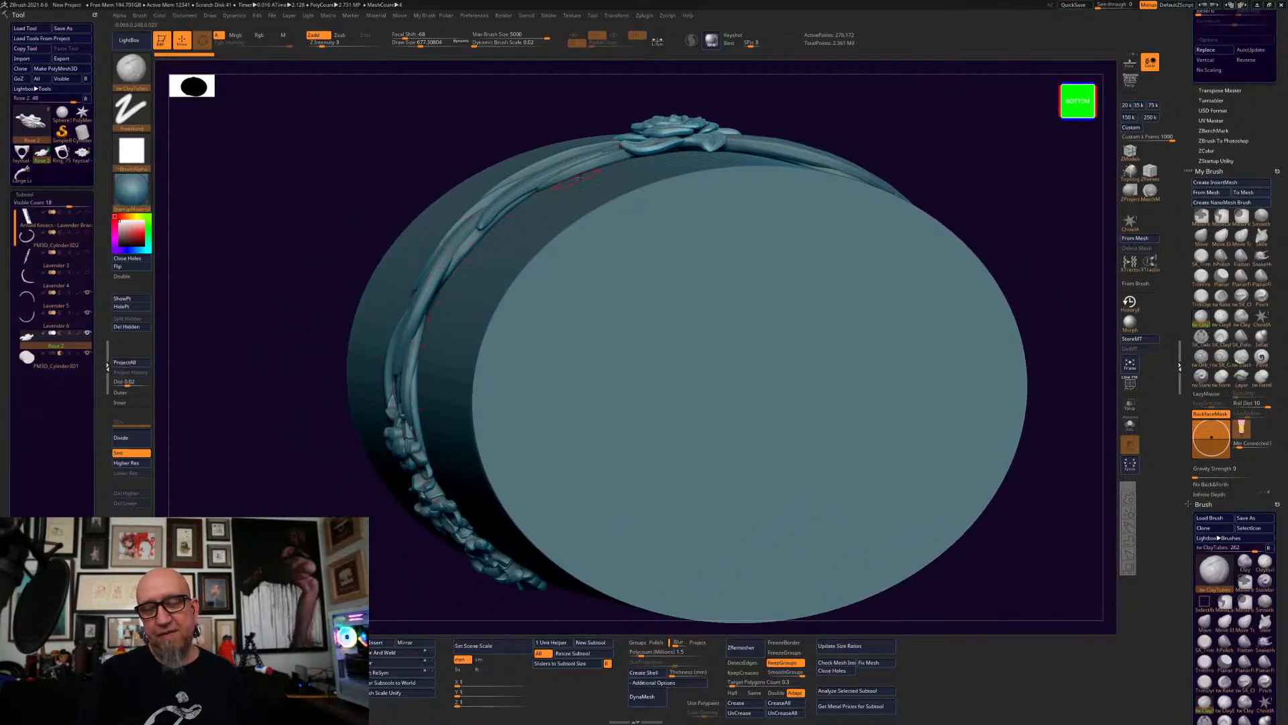
{"action": "right_click_drag", "start_coordinate": [584, 178], "coordinate": [583, 167], "text": "shift"}
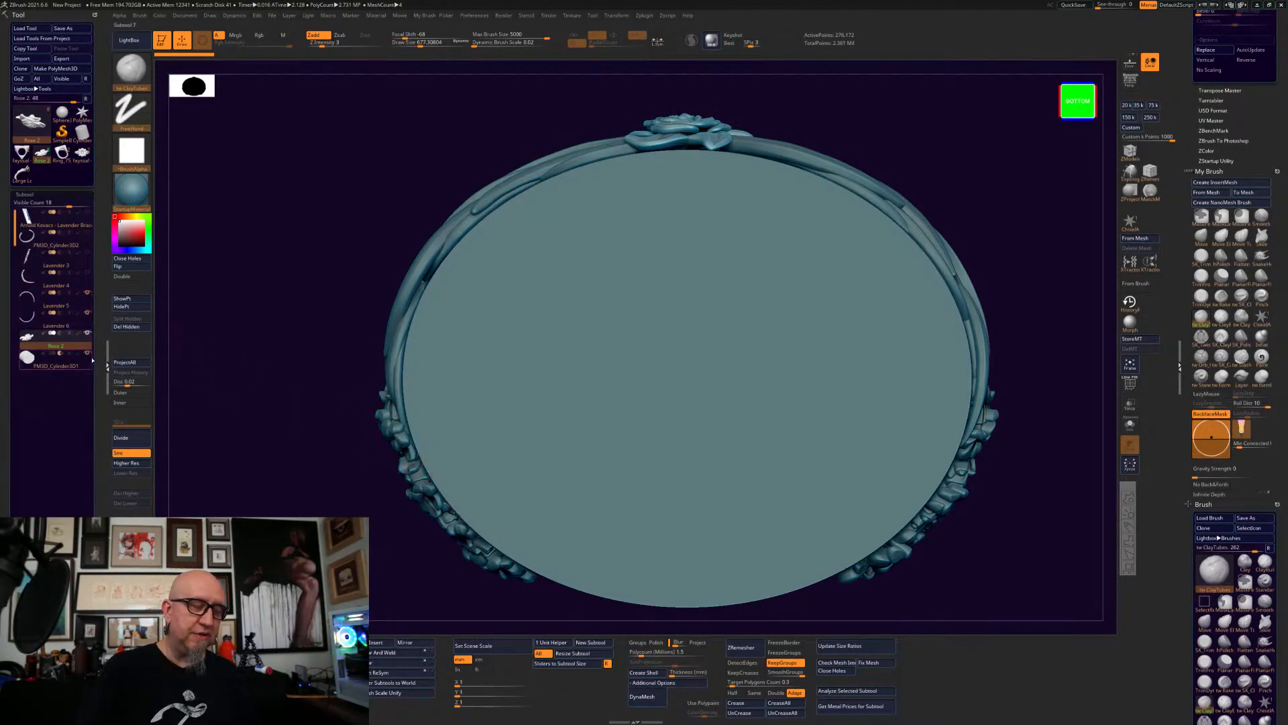
- Hide the PM3D_Cylinder3D1 subtool and examine the open vine band's rose, stems and lavender ends
{"action": "left_click", "coordinate": [88, 353]}
{"action": "left_click_drag", "start_coordinate": [295, 336], "coordinate": [416, 376]}
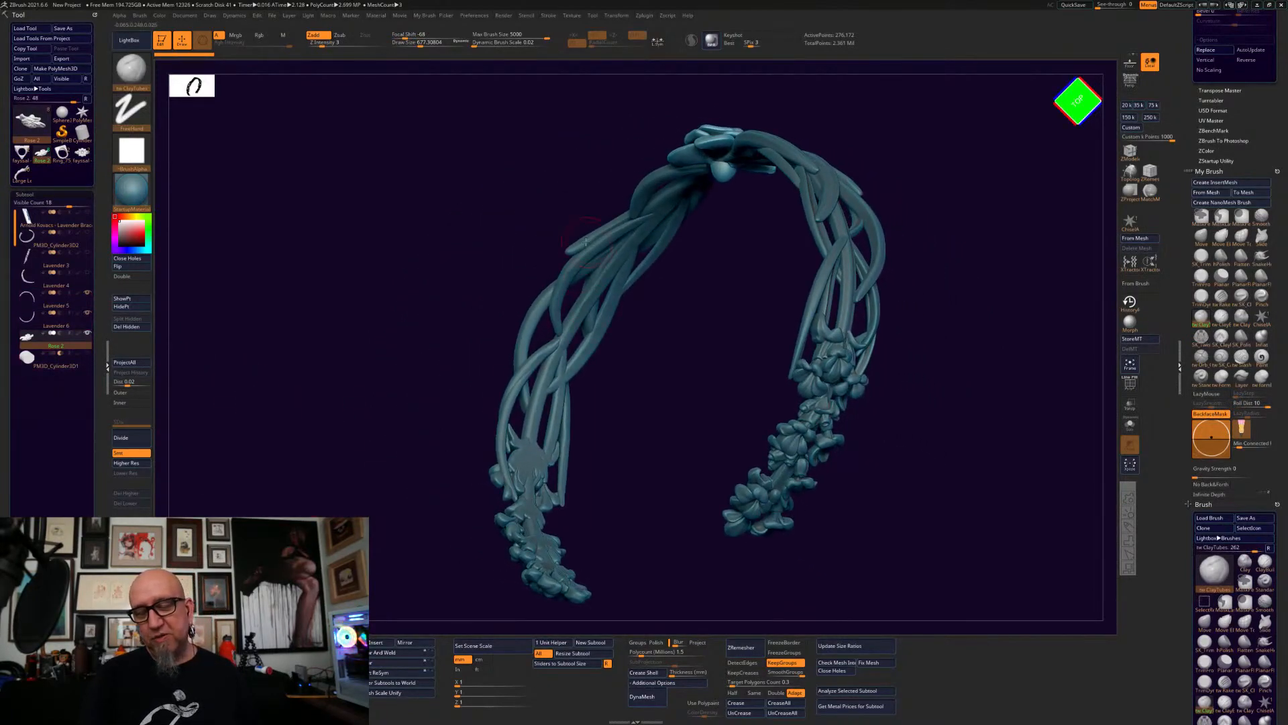
{"action": "left_click_drag", "start_coordinate": [565, 321], "coordinate": [524, 376]}
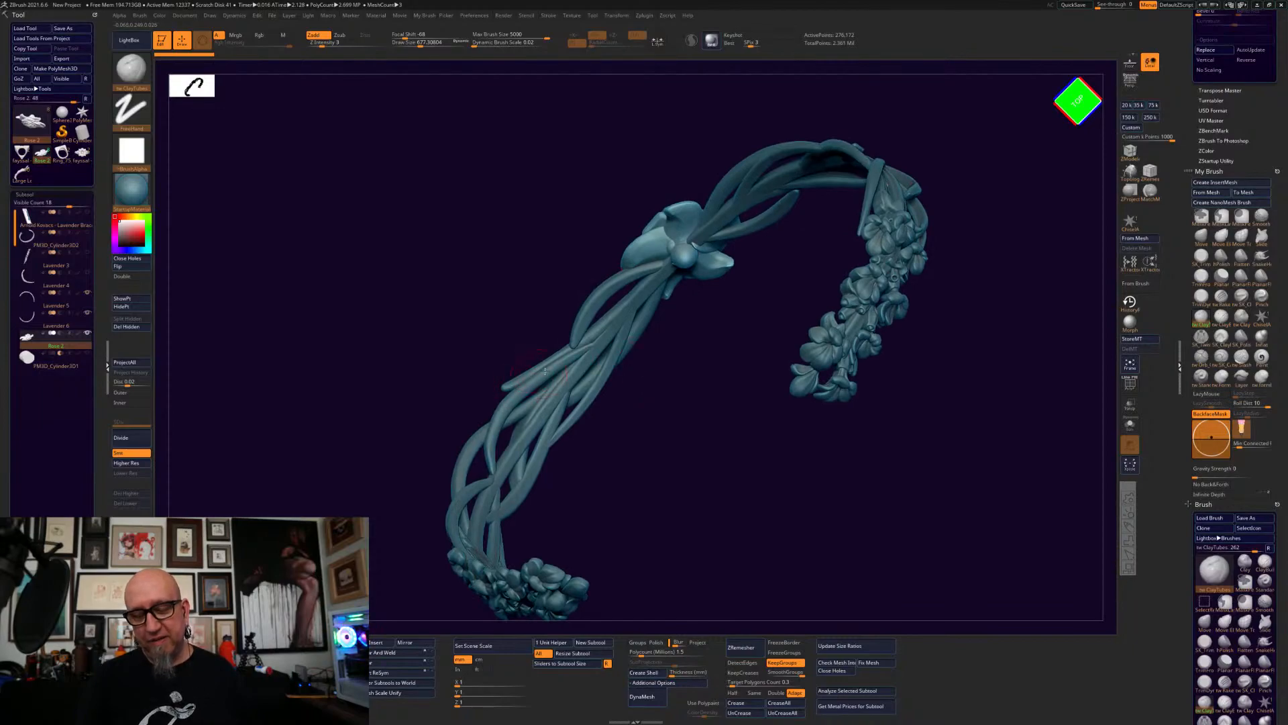
{"action": "left_click_drag", "start_coordinate": [646, 461], "coordinate": [583, 253]}
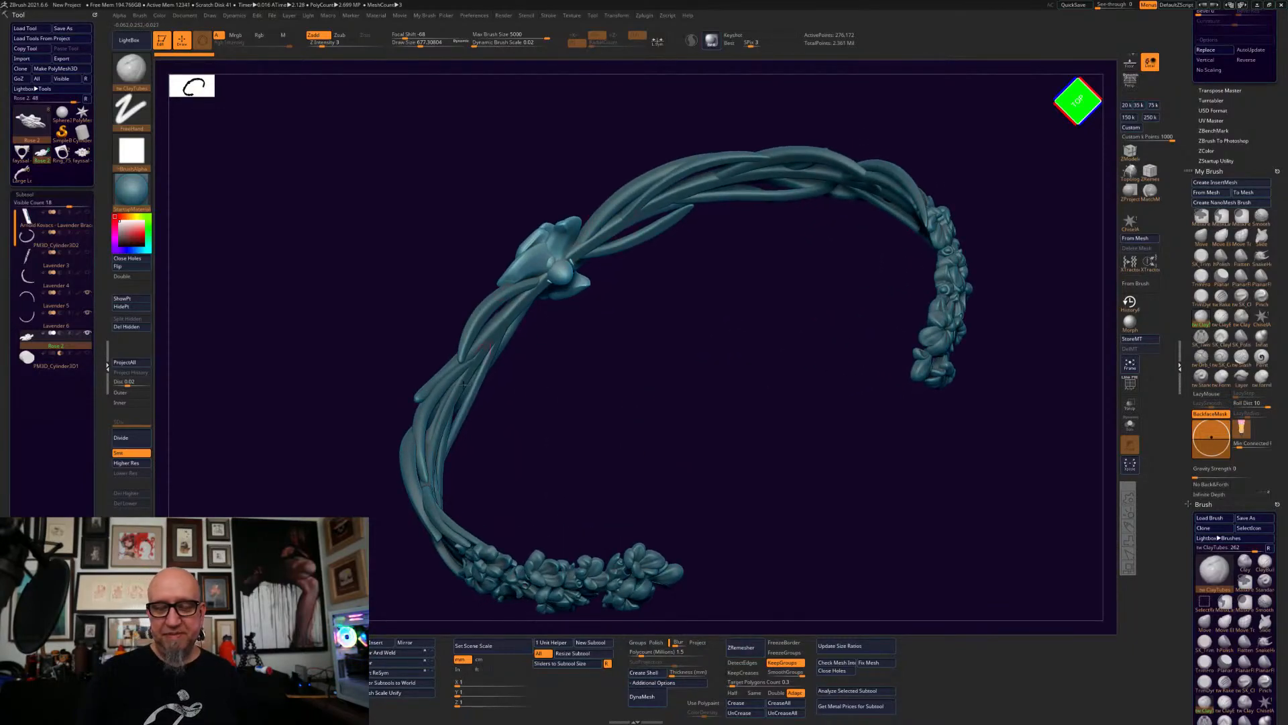
{"action": "mouse_move", "coordinate": [621, 323]}
{"action": "left_mouse_down"}
{"action": "mouse_move", "coordinate": [685, 380]}
{"action": "mouse_move", "coordinate": [687, 443]}
{"action": "mouse_move", "coordinate": [678, 400]}
{"action": "mouse_move", "coordinate": [716, 411]}
{"action": "mouse_move", "coordinate": [713, 440]}
{"action": "mouse_move", "coordinate": [698, 435]}
{"action": "mouse_move", "coordinate": [711, 396]}
{"action": "mouse_move", "coordinate": [819, 293]}
{"action": "left_mouse_up"}
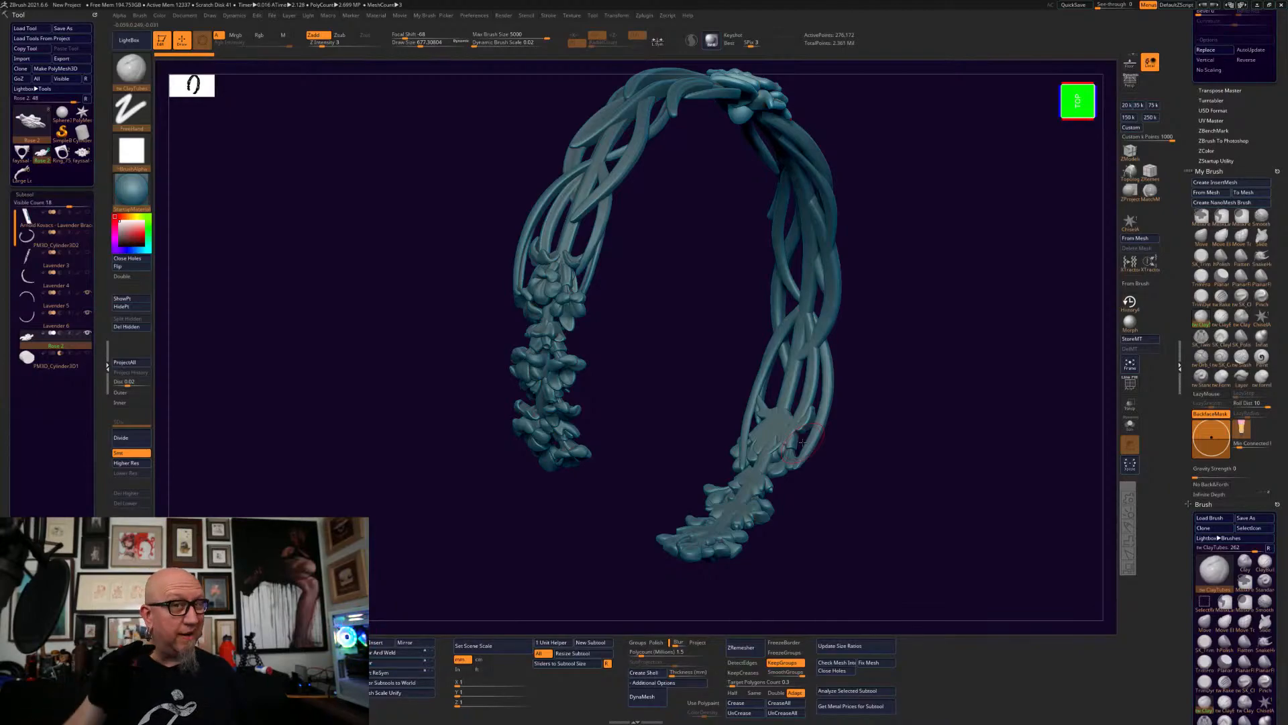
{"action": "left_click_drag", "start_coordinate": [830, 492], "coordinate": [837, 527]}
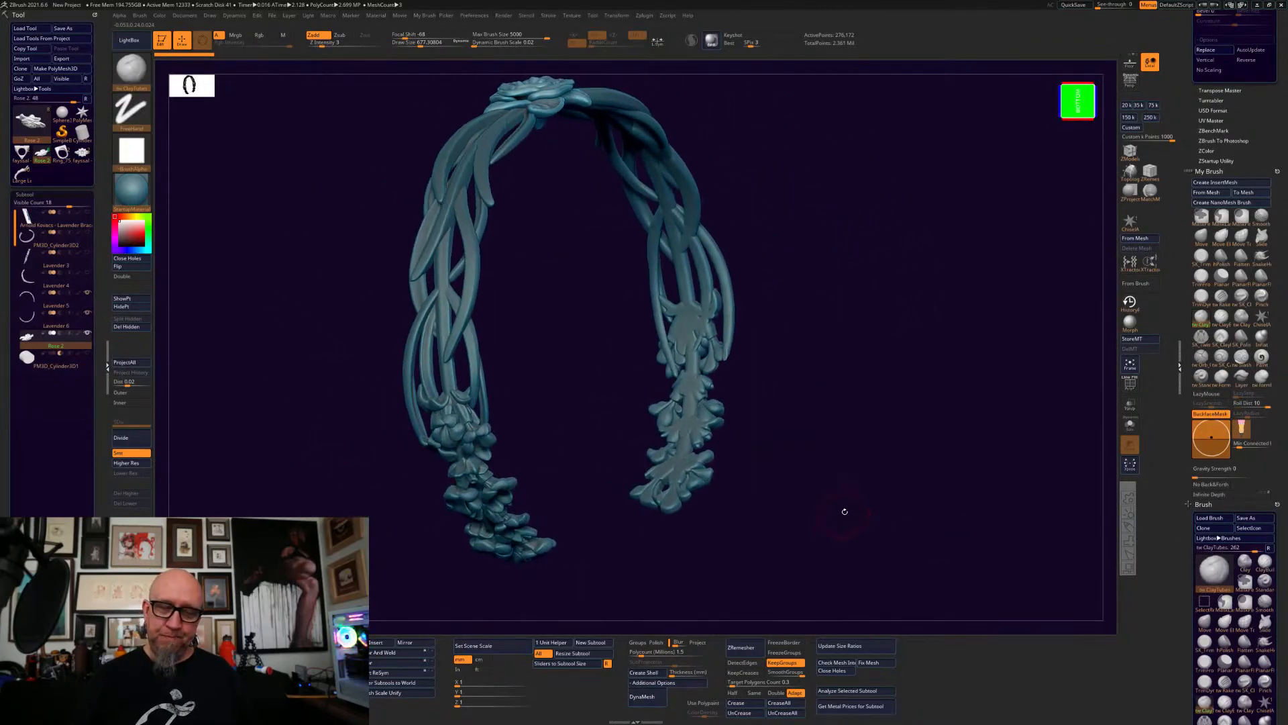
{"action": "left_click_drag", "start_coordinate": [864, 292], "coordinate": [903, 290]}
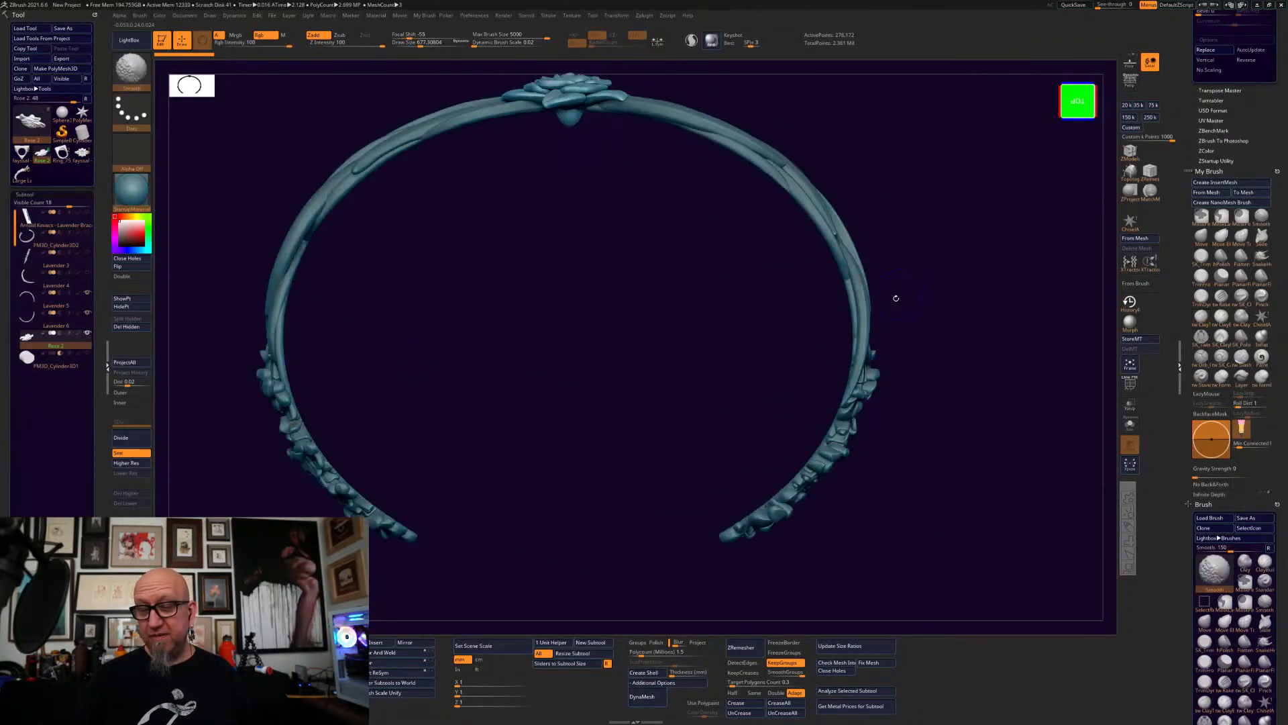
{"action": "left_click_drag", "start_coordinate": [579, 279], "coordinate": [578, 350], "text": "alt"}
{"action": "left_click_drag", "start_coordinate": [528, 255], "coordinate": [603, 483], "text": "alt"}
{"action": "left_click_drag", "start_coordinate": [851, 546], "coordinate": [859, 571]}
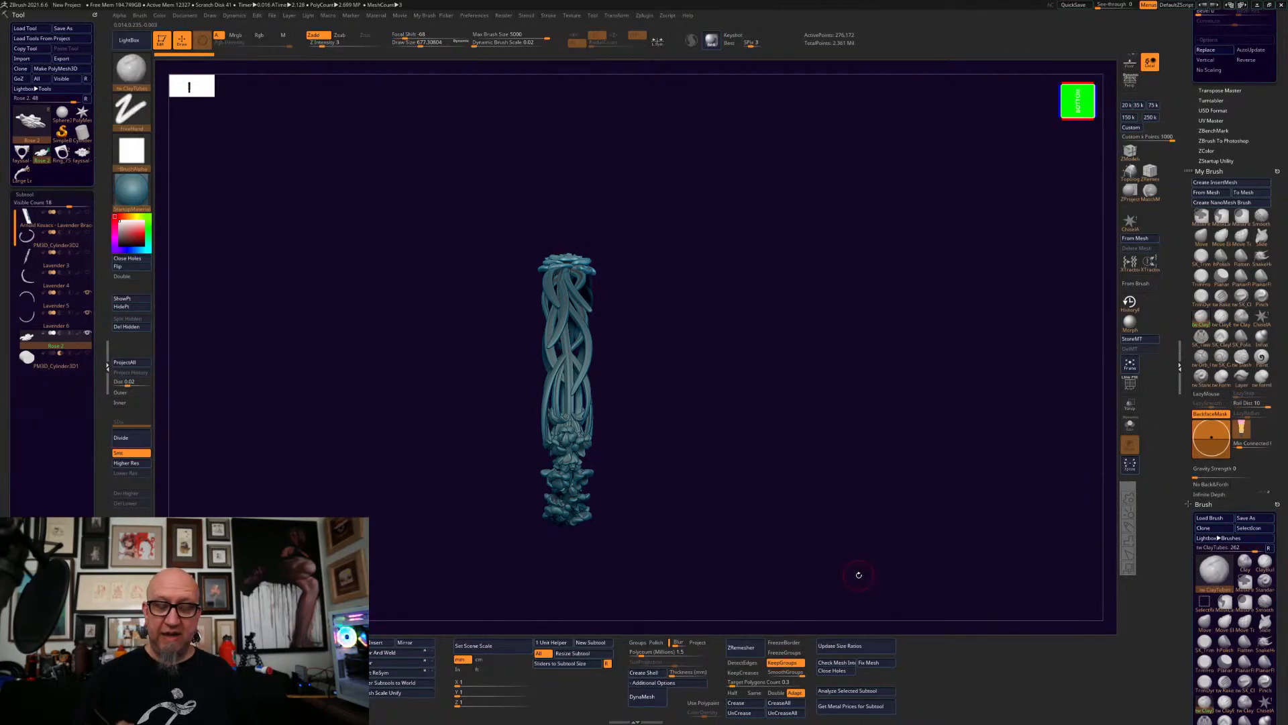
{"action": "left_click", "coordinate": [1128, 527]}
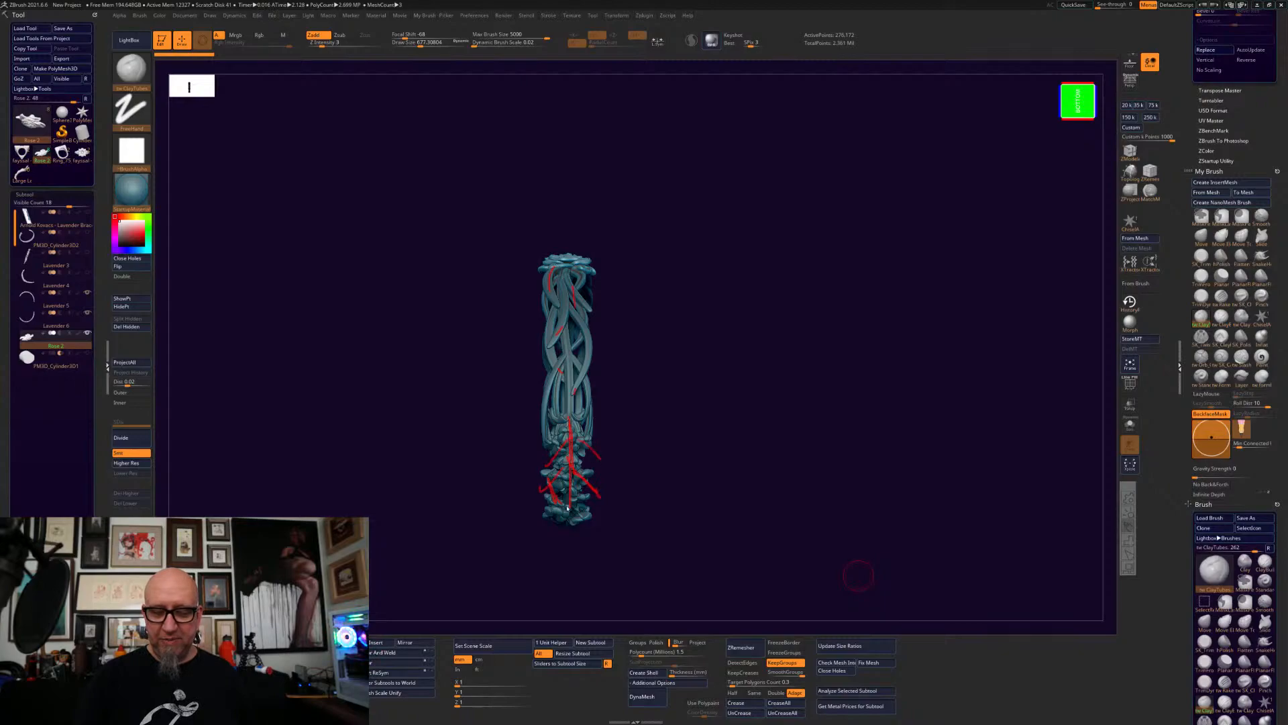
{"action": "key", "text": "Escape"}
{"action": "mouse_move", "coordinate": [691, 552]}
{"action": "left_mouse_down"}
{"action": "mouse_move", "coordinate": [699, 371]}
{"action": "mouse_move", "coordinate": [741, 505]}
{"action": "mouse_move", "coordinate": [796, 529]}
{"action": "mouse_move", "coordinate": [802, 451]}
{"action": "mouse_move", "coordinate": [798, 537]}
{"action": "mouse_move", "coordinate": [812, 530]}
{"action": "mouse_move", "coordinate": [793, 507]}
{"action": "left_mouse_up"}
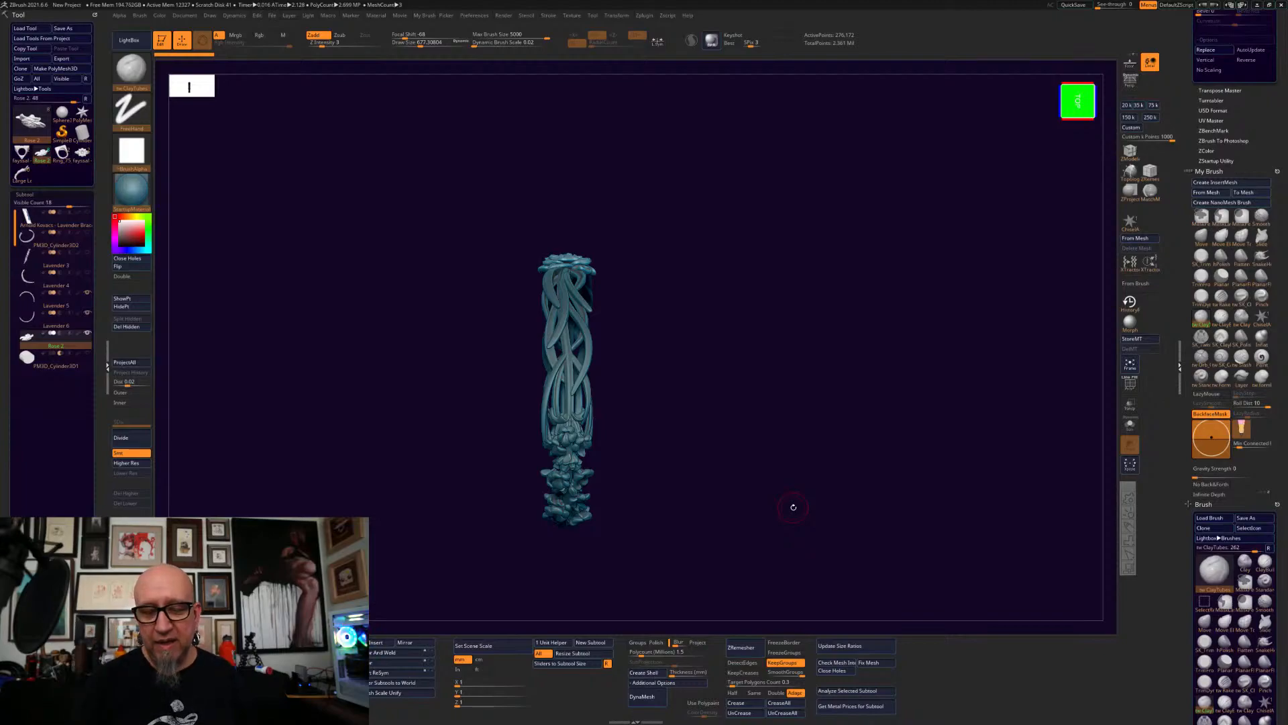
{"action": "left_click_drag", "start_coordinate": [793, 507], "coordinate": [681, 478]}
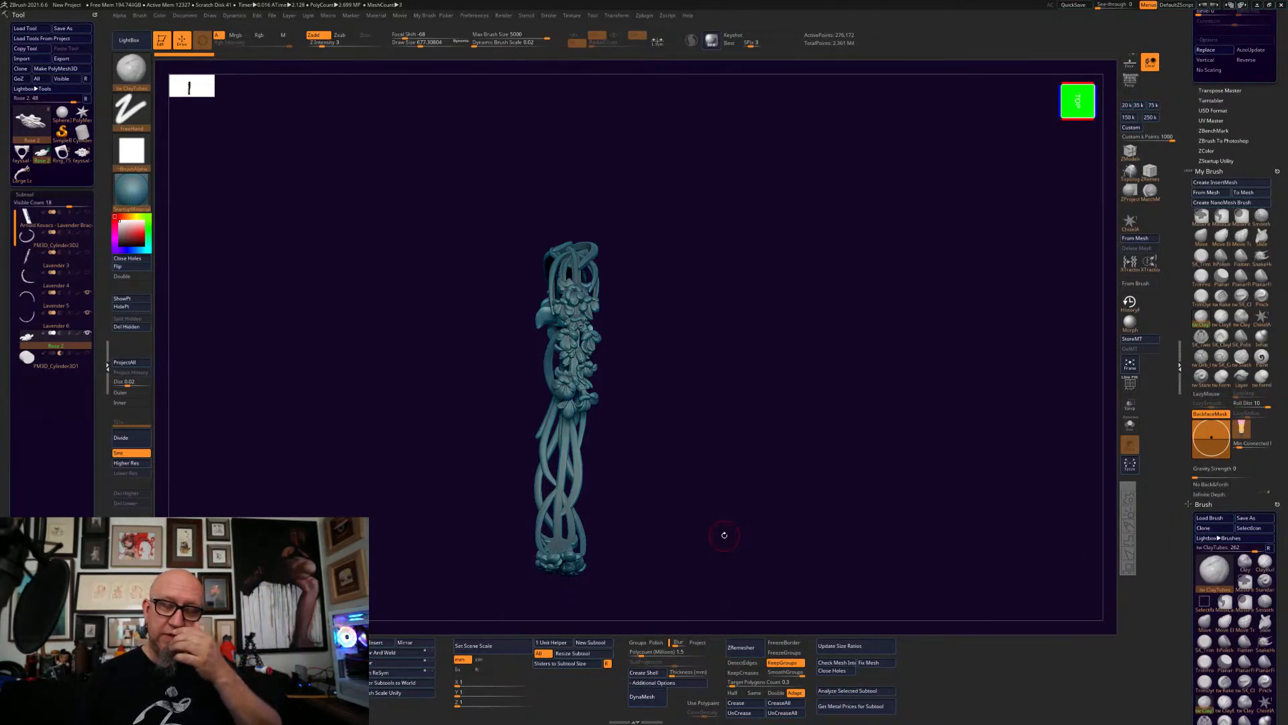
{"action": "left_click_drag", "start_coordinate": [724, 535], "coordinate": [753, 509]}
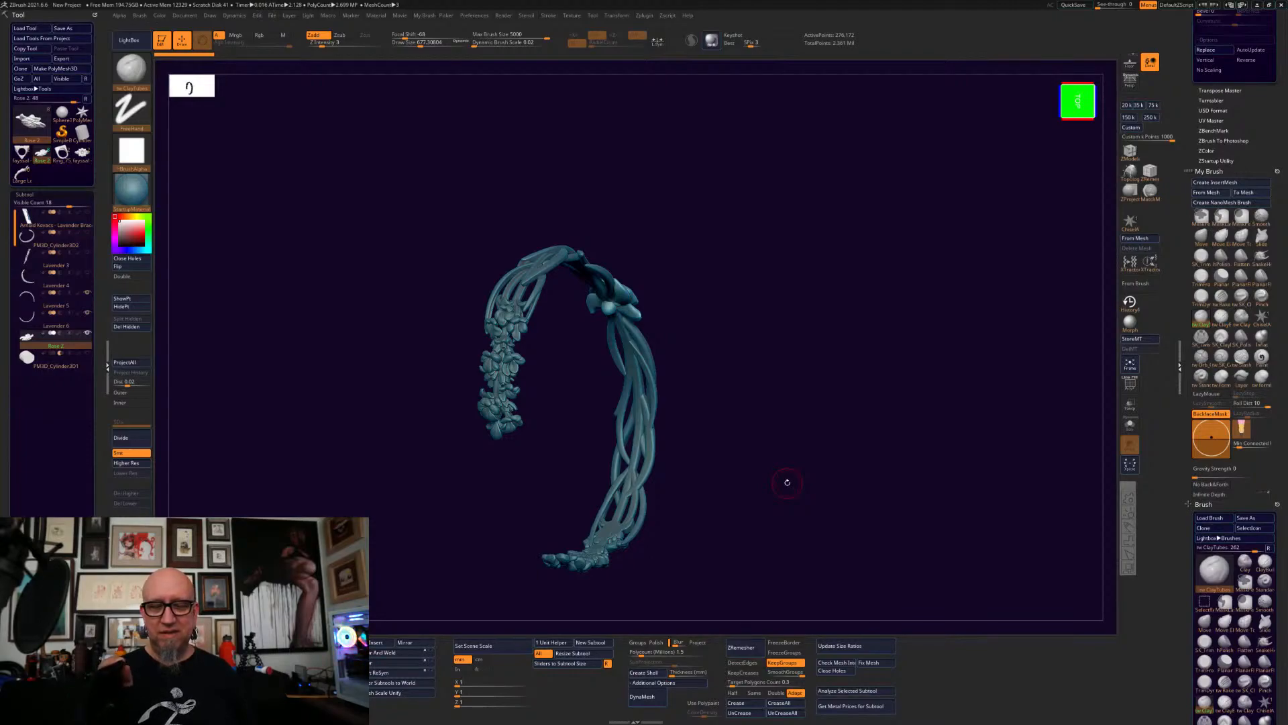
- Make the Lavender 6 subtool active with the Move gizmo and hide the Lavender 5 subtool
{"action": "left_click_drag", "start_coordinate": [785, 481], "coordinate": [747, 425]}
{"action": "left_click", "coordinate": [575, 403], "text": "alt"}
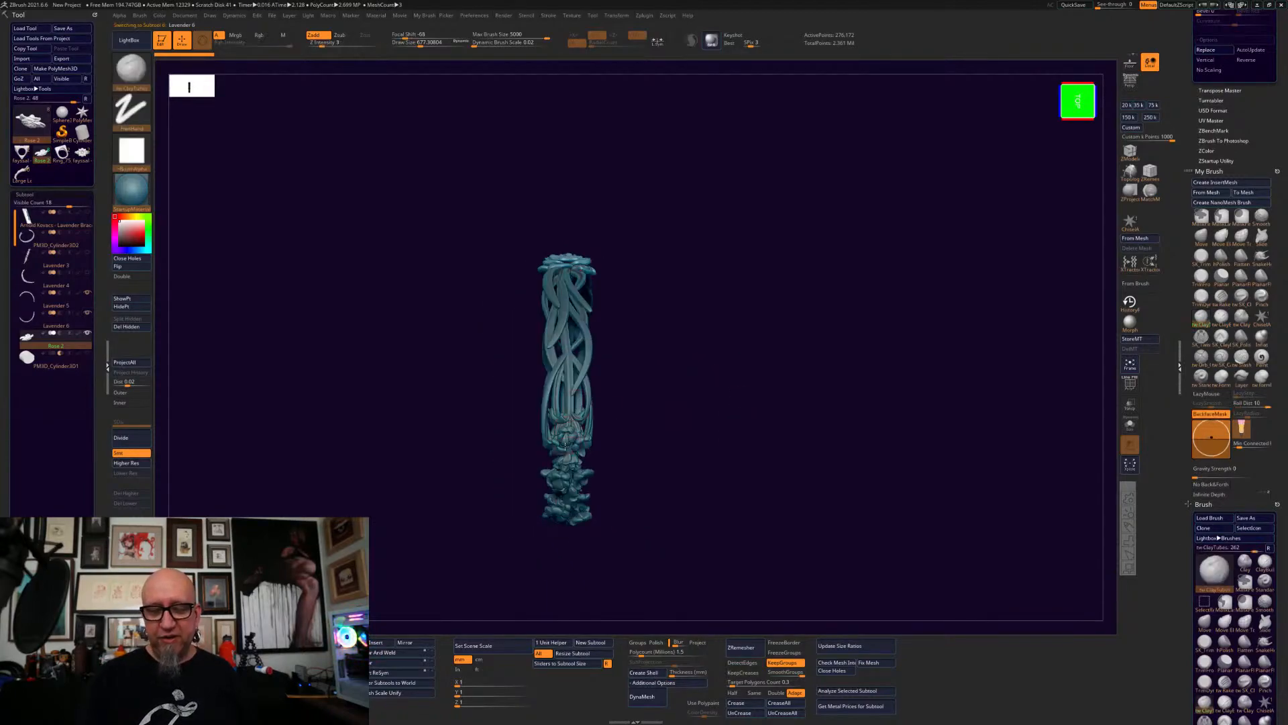
{"action": "left_click_drag", "start_coordinate": [391, 516], "coordinate": [546, 570], "text": "shift"}
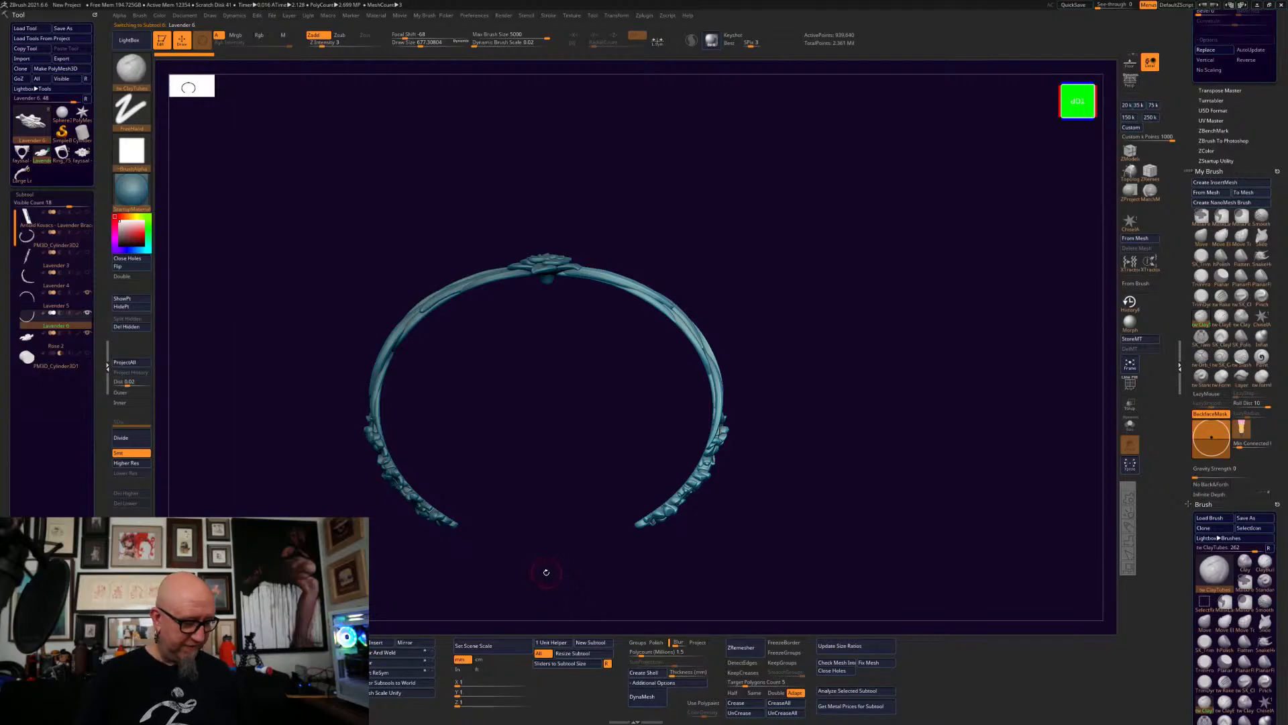
{"action": "key", "text": "w"}
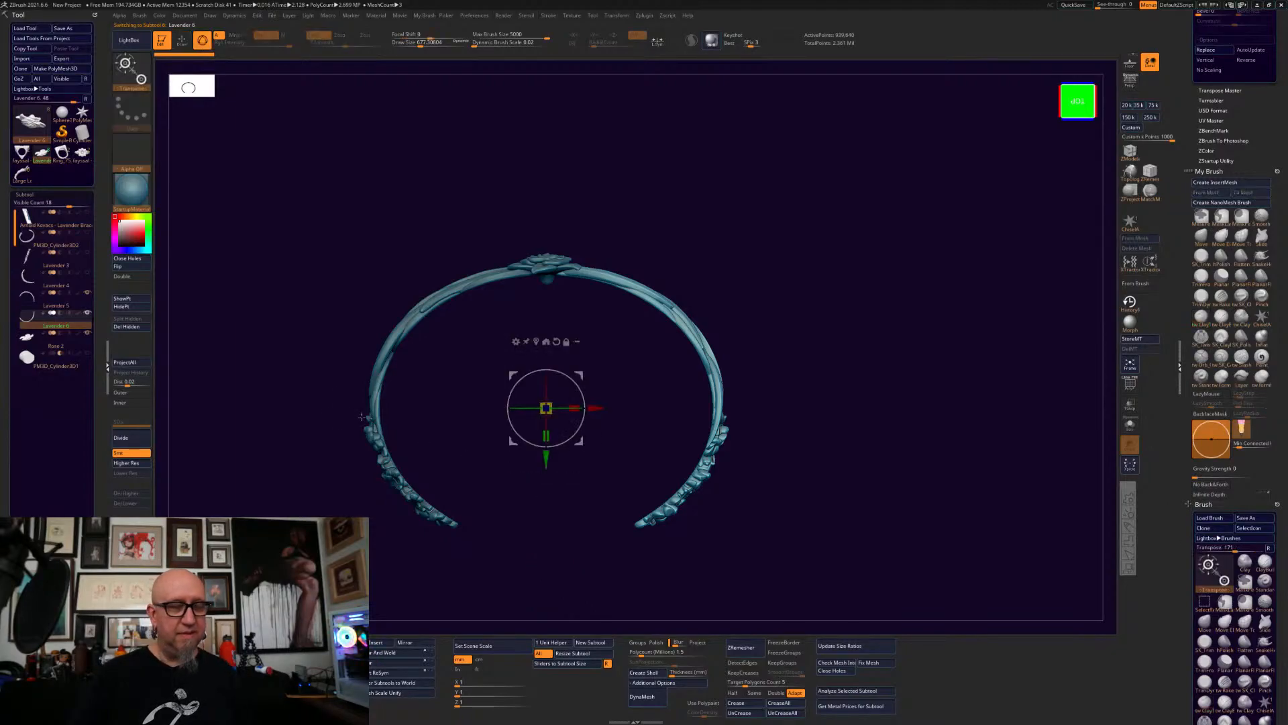
{"action": "left_click", "coordinate": [88, 293]}
- Examine the rose, interwoven stems and lavender blossoms of the band edge-on and from the flower side
{"action": "left_click_drag", "start_coordinate": [503, 427], "coordinate": [690, 514]}
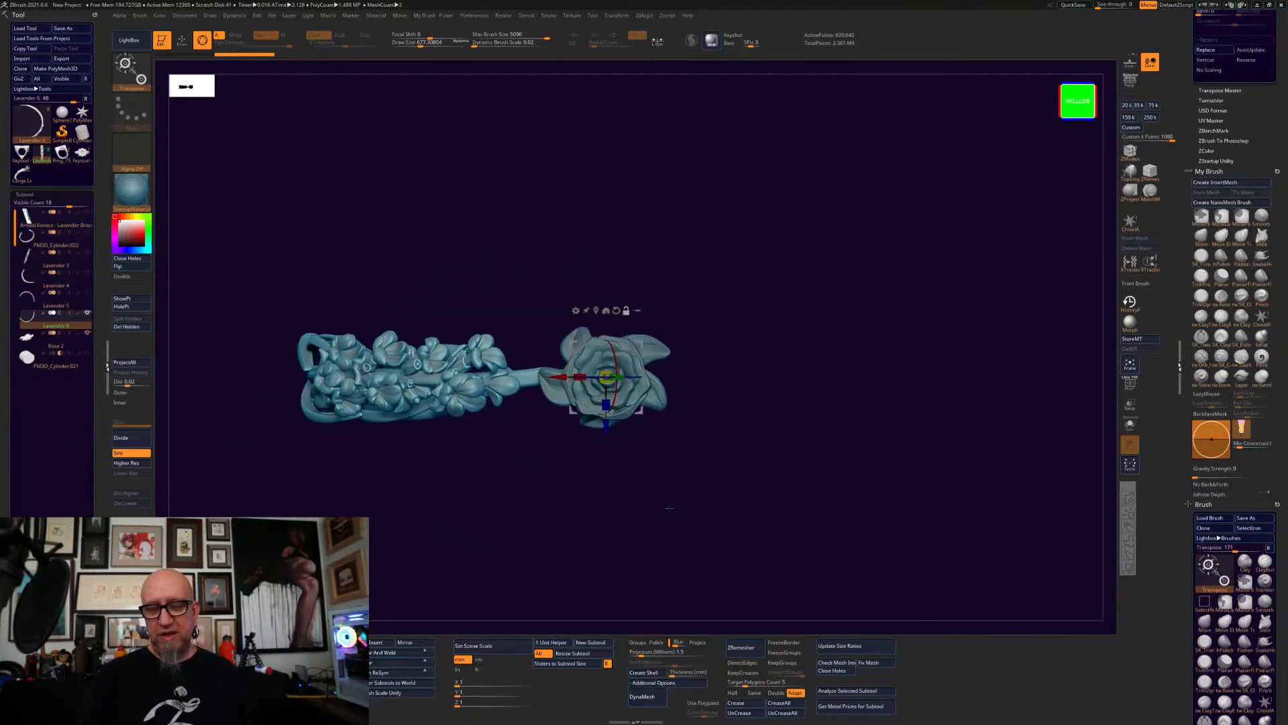
{"action": "left_click_drag", "start_coordinate": [537, 505], "coordinate": [798, 505]}
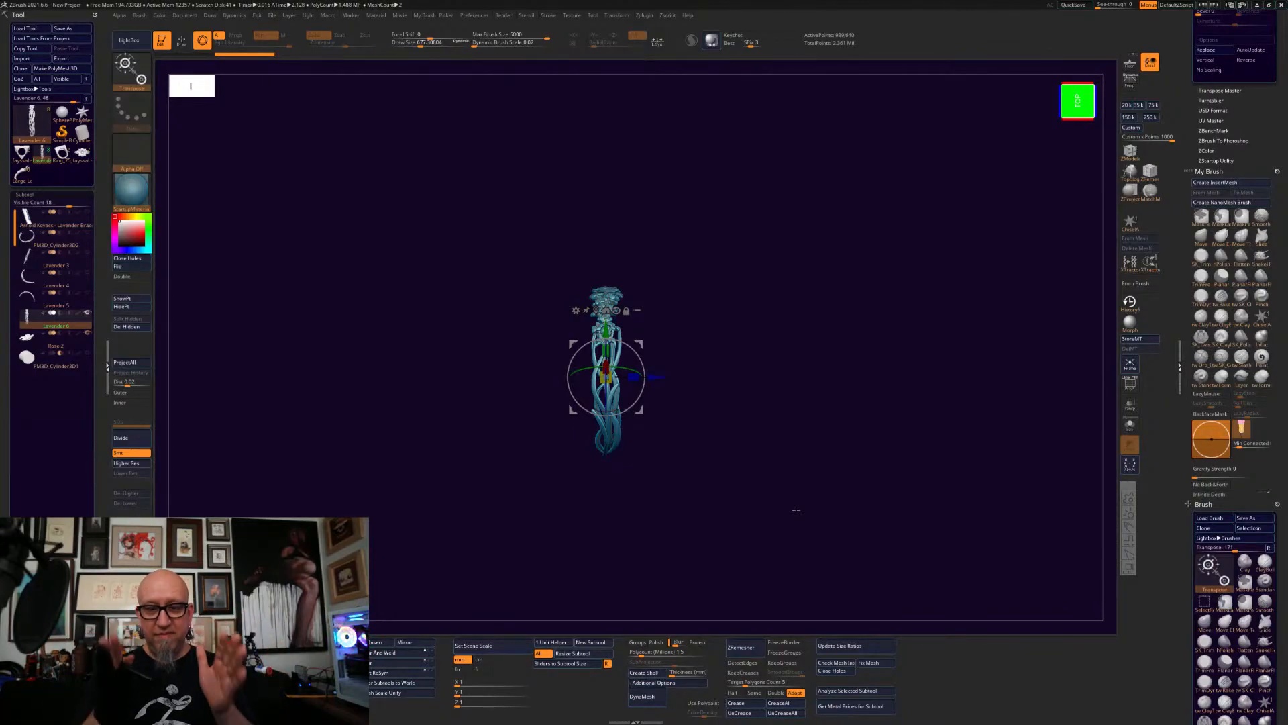
{"action": "left_click_drag", "start_coordinate": [757, 462], "coordinate": [756, 520]}
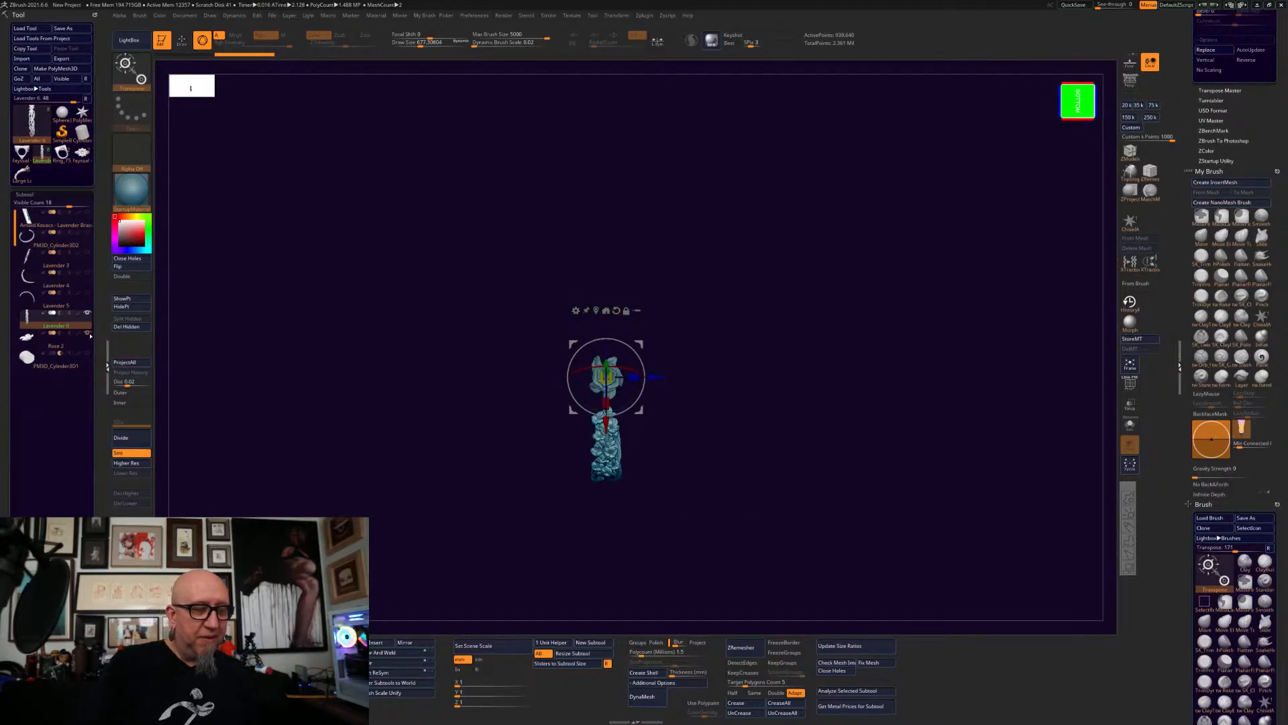
{"action": "left_click_drag", "start_coordinate": [640, 544], "coordinate": [671, 439], "text": "alt"}
{"action": "left_click_drag", "start_coordinate": [532, 289], "coordinate": [533, 297]}
{"action": "left_click_drag", "start_coordinate": [637, 295], "coordinate": [698, 422]}
{"action": "left_click_drag", "start_coordinate": [511, 266], "coordinate": [508, 257]}
{"action": "left_click_drag", "start_coordinate": [495, 327], "coordinate": [489, 331]}
{"action": "left_click_drag", "start_coordinate": [624, 273], "coordinate": [652, 341]}
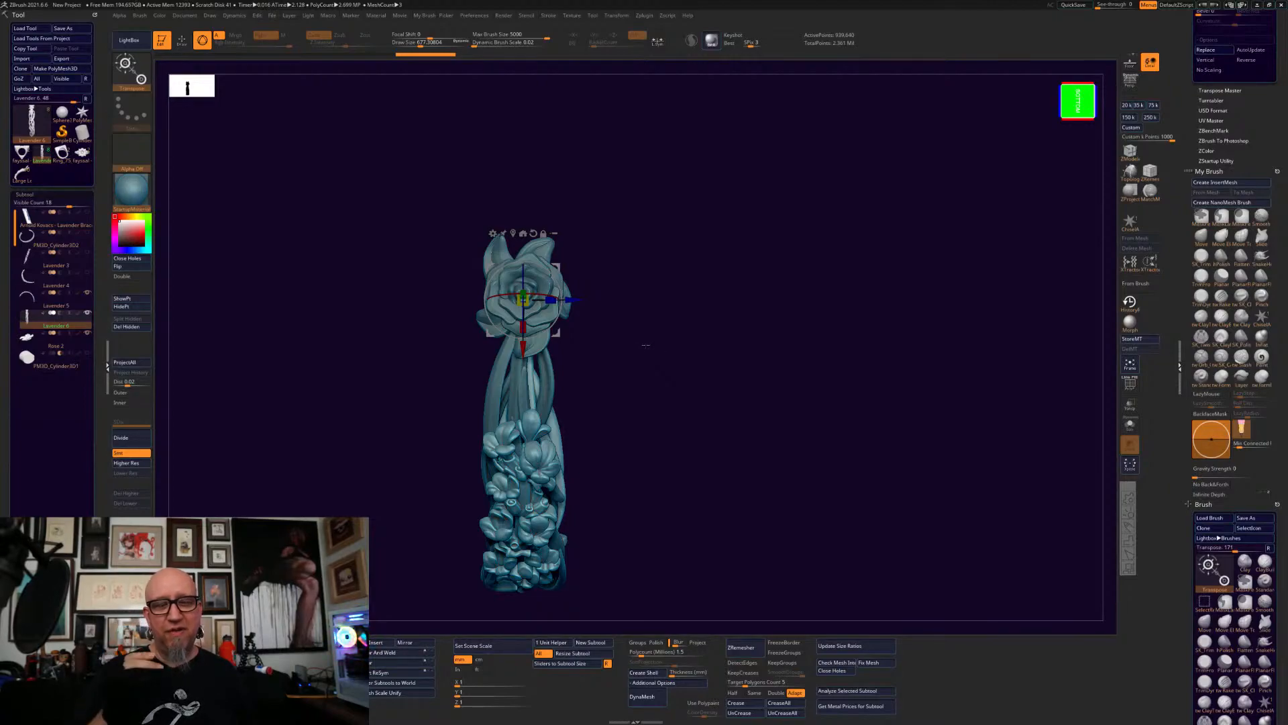
{"action": "left_click_drag", "start_coordinate": [718, 549], "coordinate": [740, 475], "text": "alt"}
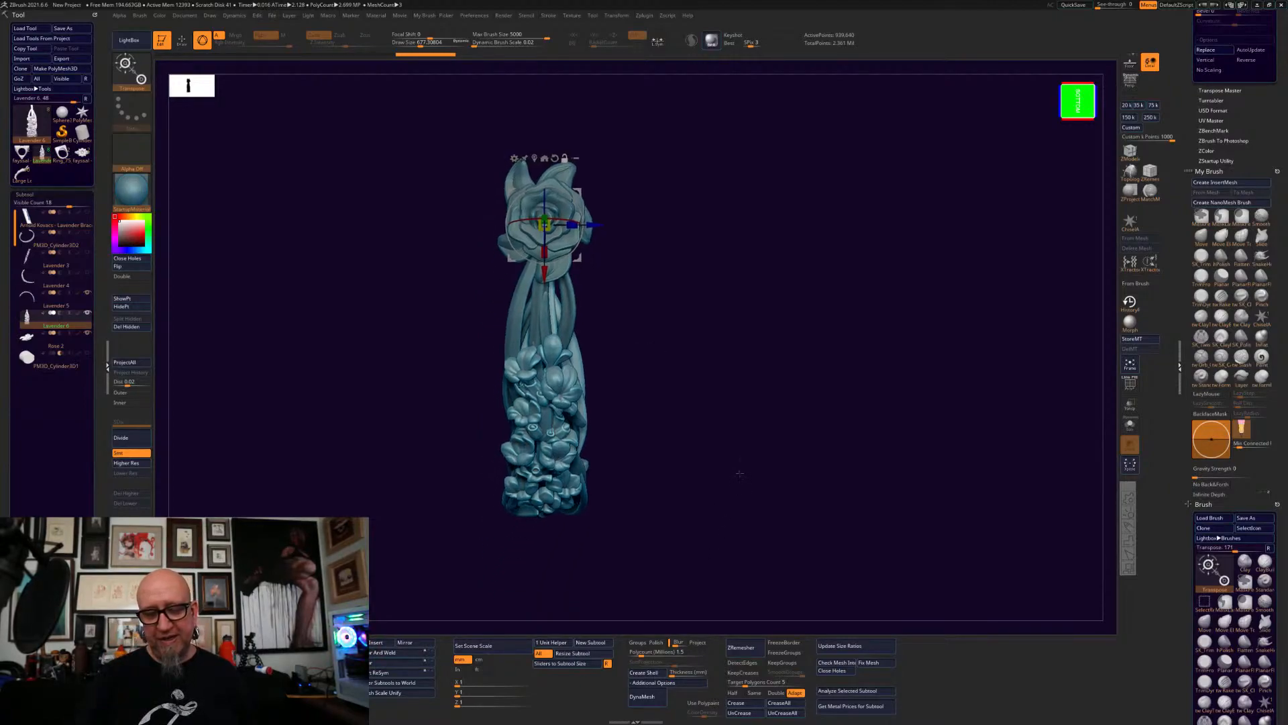
- Examine the vine band from the rose side, the blossom side and end-on, and inspect the stems meeting the rose
{"action": "key", "text": "ctrl"}
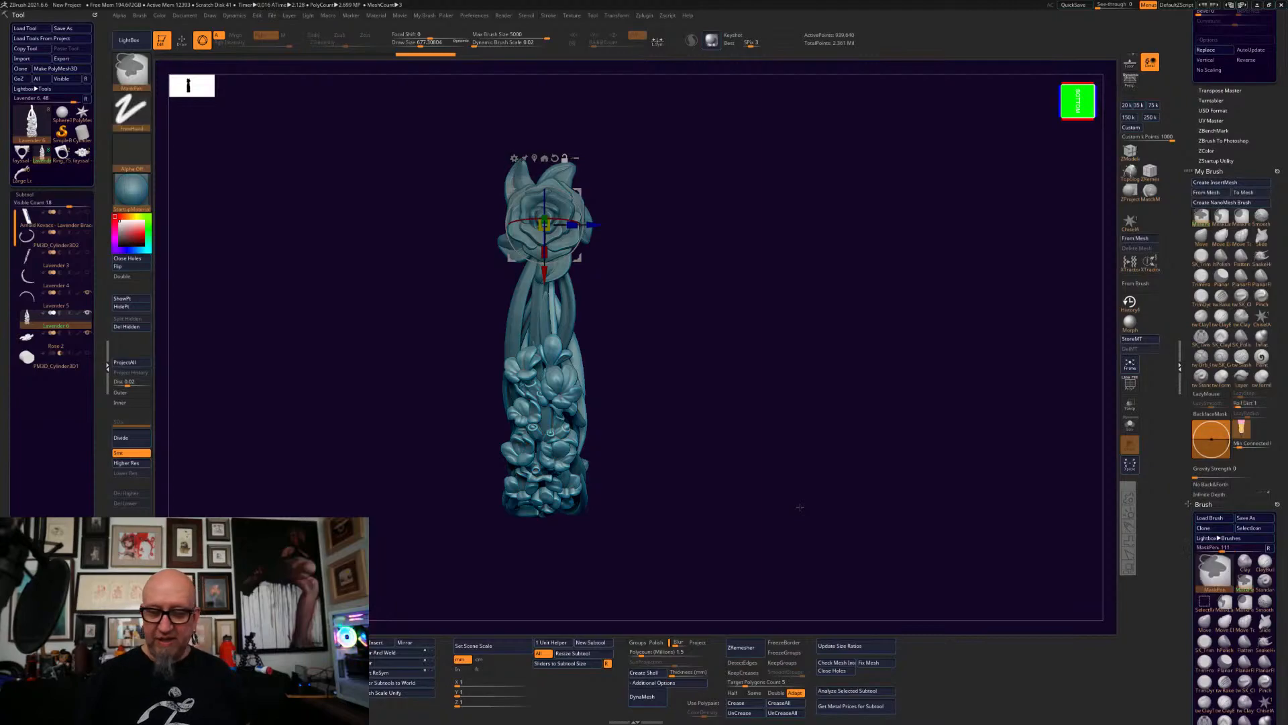
{"action": "key", "text": "ctrl+z"}
{"action": "key", "text": "ctrl+z"}
{"action": "key", "text": "ctrl+z"}
{"action": "key", "text": "ctrl+z"}
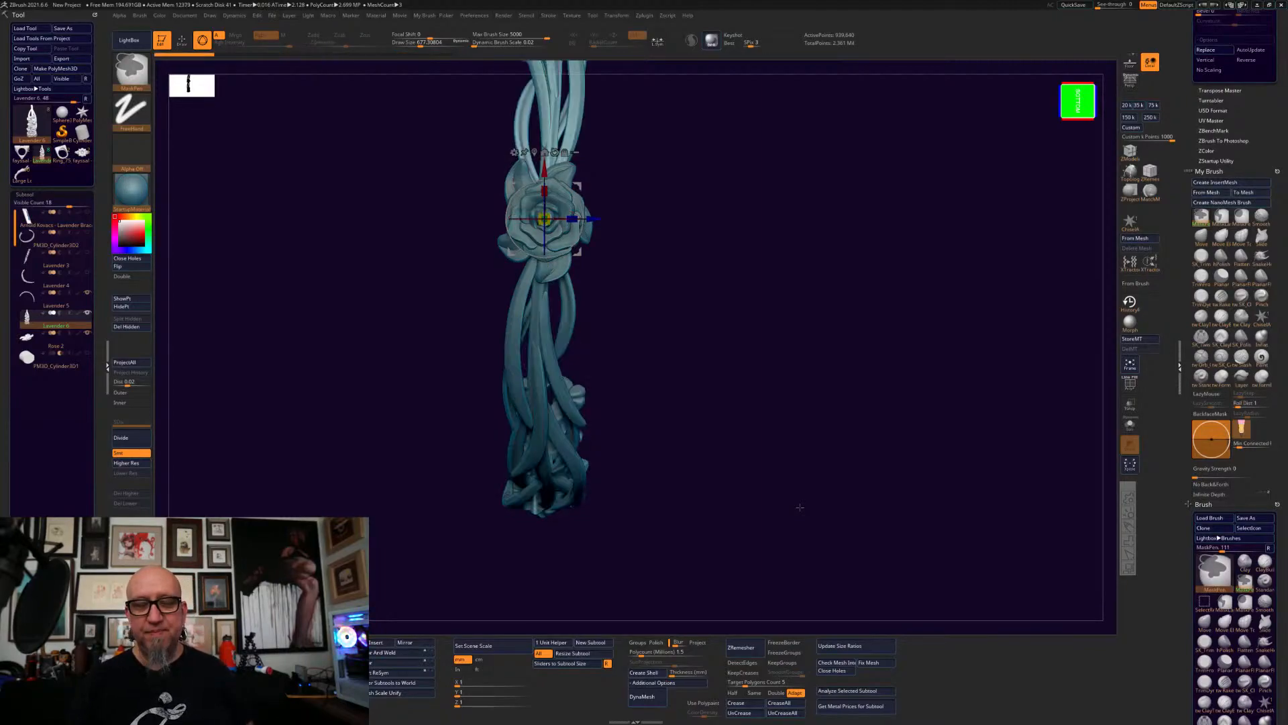
{"action": "mouse_move", "coordinate": [865, 523]}
{"action": "left_mouse_down"}
{"action": "mouse_move", "coordinate": [830, 425]}
{"action": "mouse_move", "coordinate": [857, 477]}
{"action": "mouse_move", "coordinate": [819, 541]}
{"action": "left_mouse_up"}
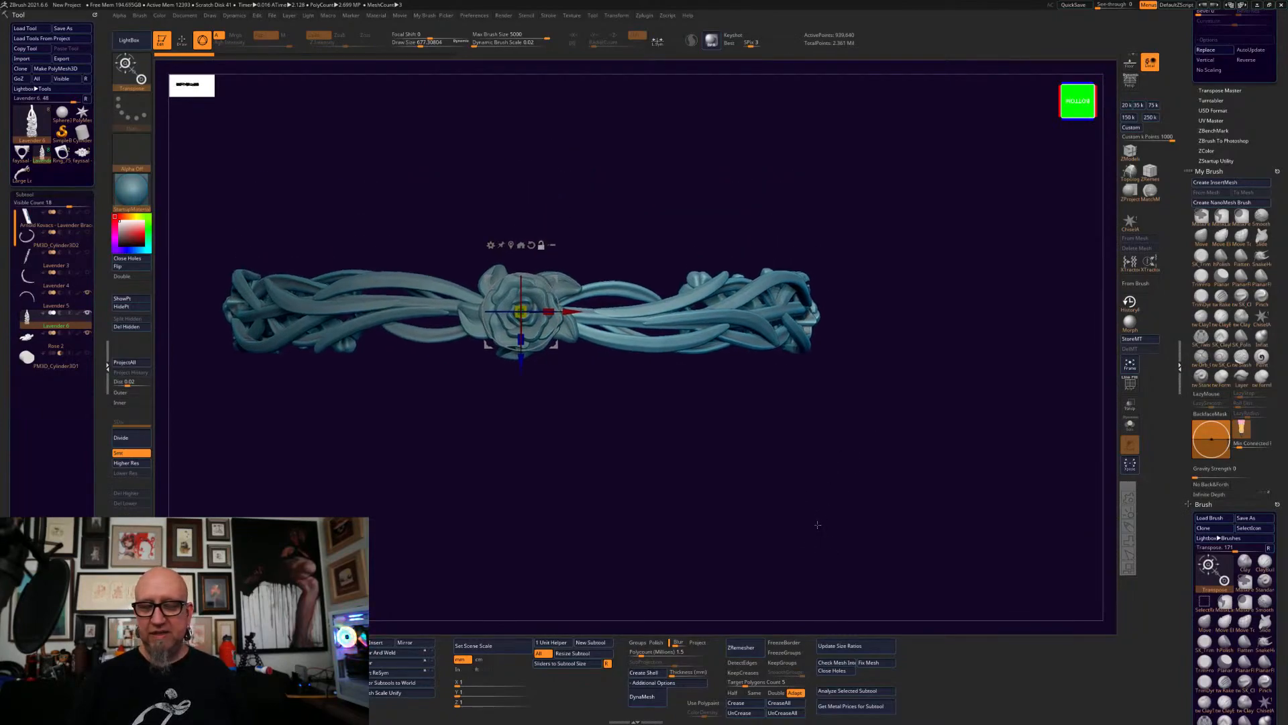
{"action": "left_click_drag", "start_coordinate": [889, 407], "coordinate": [908, 609]}
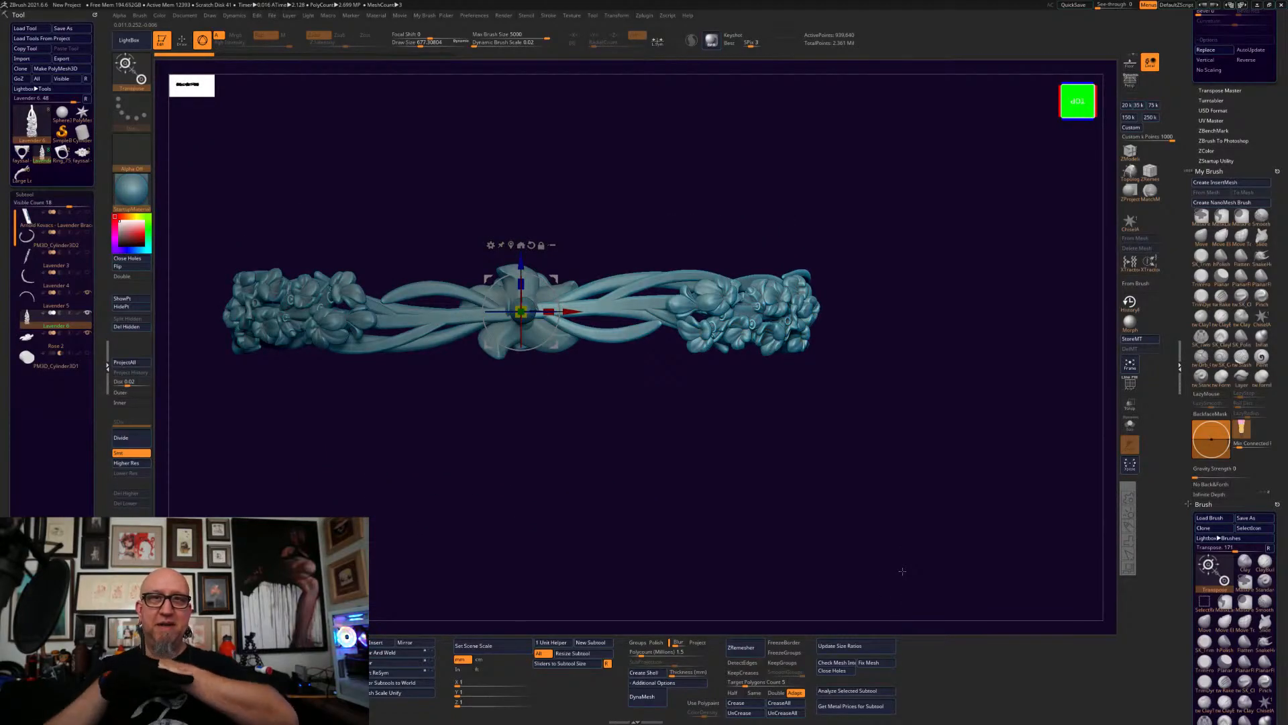
{"action": "left_click_drag", "start_coordinate": [819, 452], "coordinate": [822, 535]}
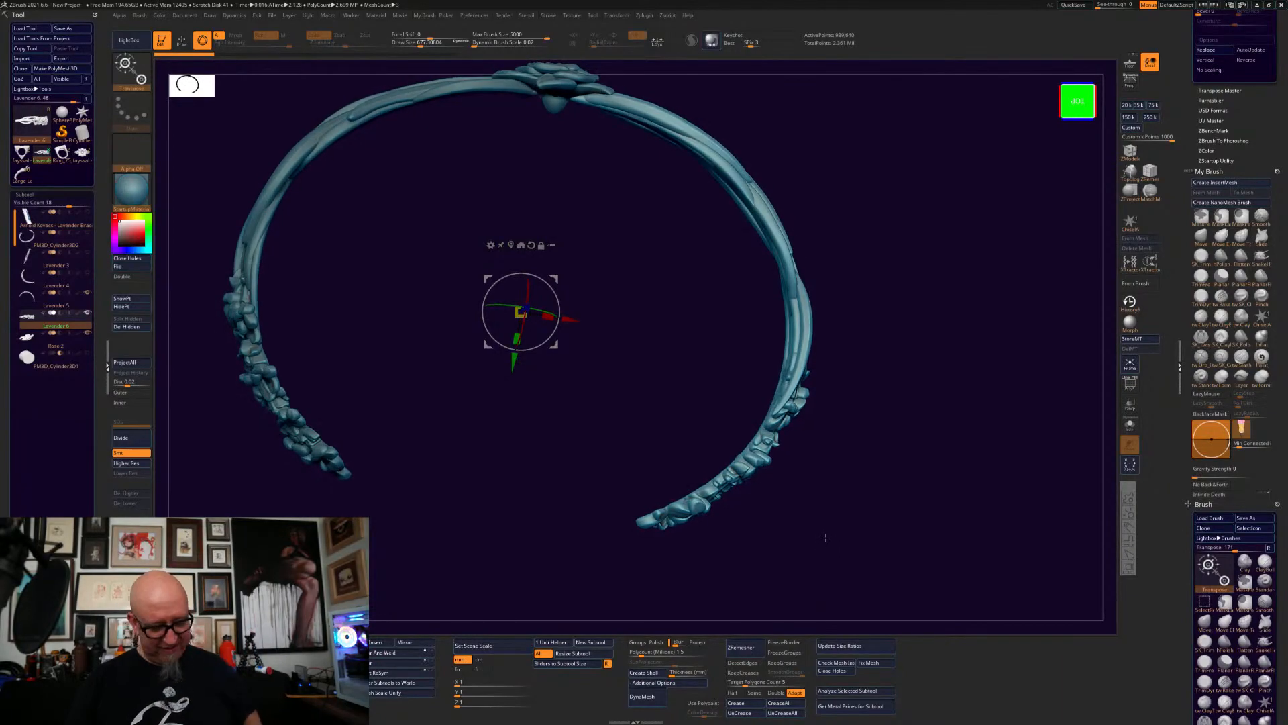
{"action": "mouse_move", "coordinate": [844, 477]}
{"action": "left_mouse_down"}
{"action": "mouse_move", "coordinate": [914, 437]}
{"action": "mouse_move", "coordinate": [952, 449]}
{"action": "mouse_move", "coordinate": [937, 460]}
{"action": "mouse_move", "coordinate": [919, 445]}
{"action": "mouse_move", "coordinate": [928, 469]}
{"action": "mouse_move", "coordinate": [872, 550]}
{"action": "mouse_move", "coordinate": [873, 469]}
{"action": "mouse_move", "coordinate": [886, 469]}
{"action": "mouse_move", "coordinate": [886, 535]}
{"action": "mouse_move", "coordinate": [872, 419]}
{"action": "mouse_move", "coordinate": [820, 518]}
{"action": "mouse_move", "coordinate": [842, 504]}
{"action": "mouse_move", "coordinate": [833, 500]}
{"action": "left_mouse_up"}
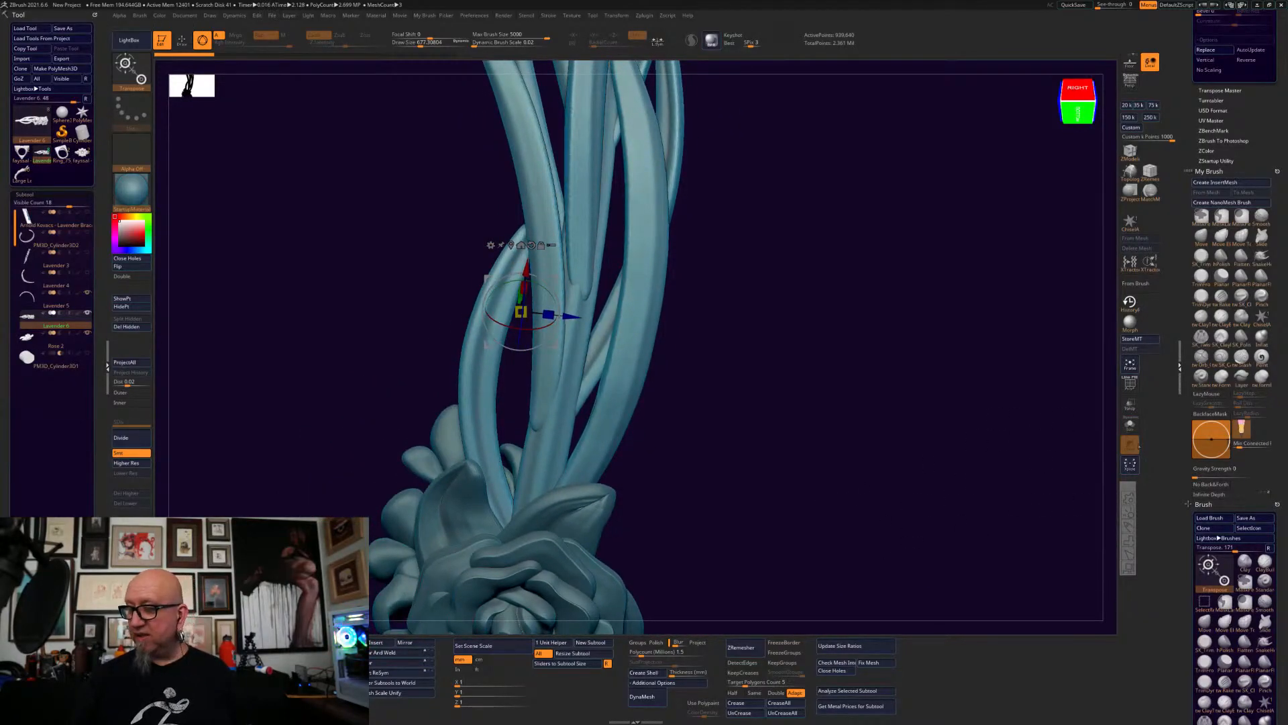
- Show the Polyframe colours and try a ClayTubes stroke over the tapered green stem tip above the rose
{"action": "left_click", "coordinate": [1130, 384]}
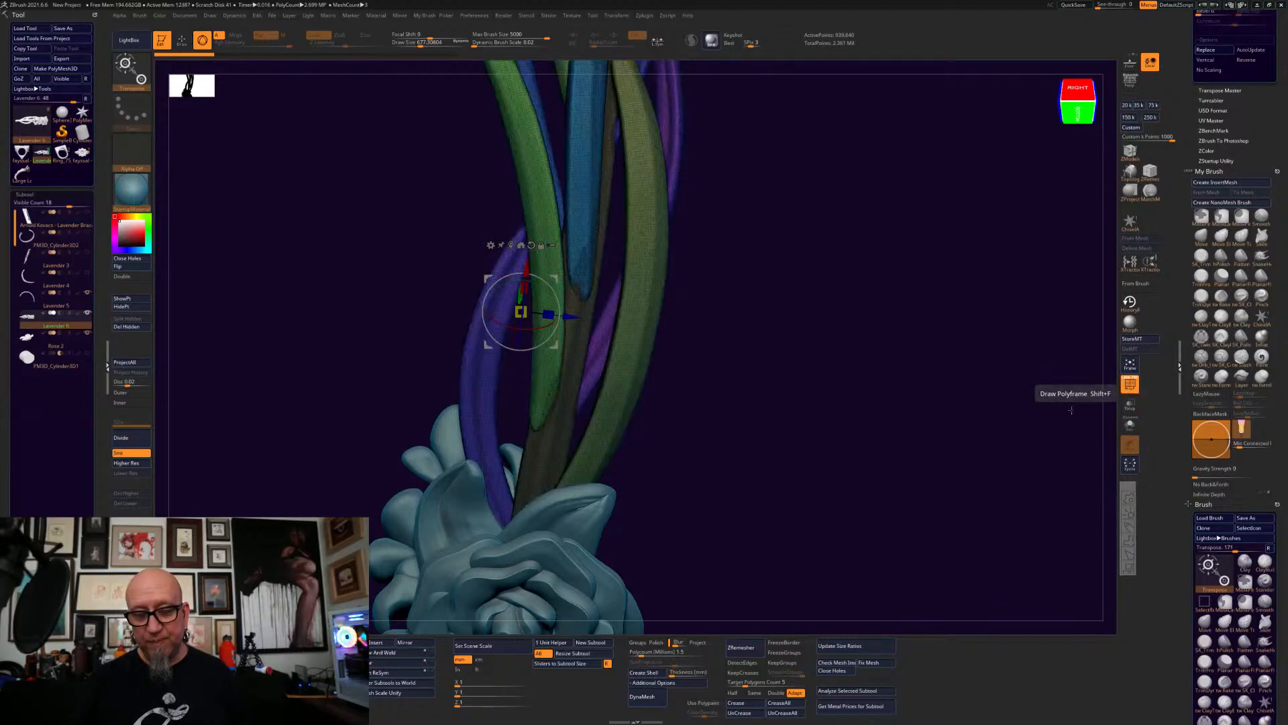
{"action": "left_click_drag", "start_coordinate": [721, 446], "coordinate": [726, 448]}
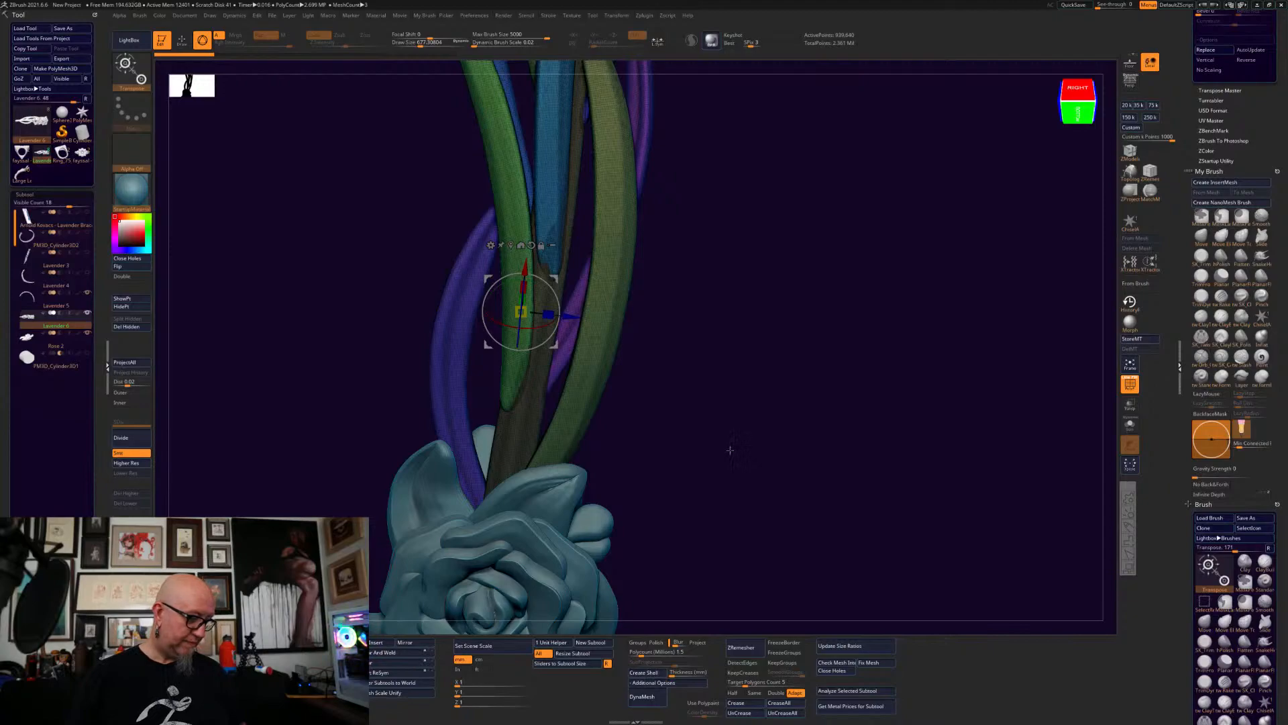
{"action": "key", "text": "q"}
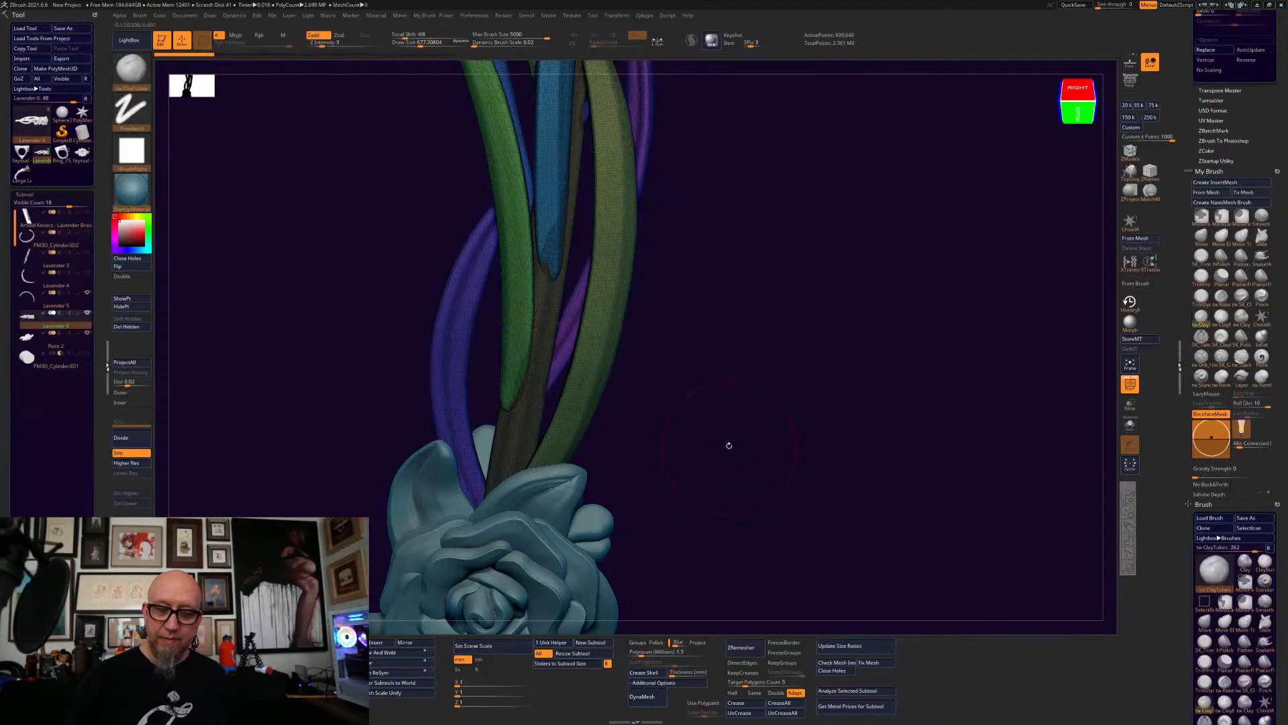
{"action": "left_click_drag", "start_coordinate": [521, 393], "coordinate": [528, 355]}
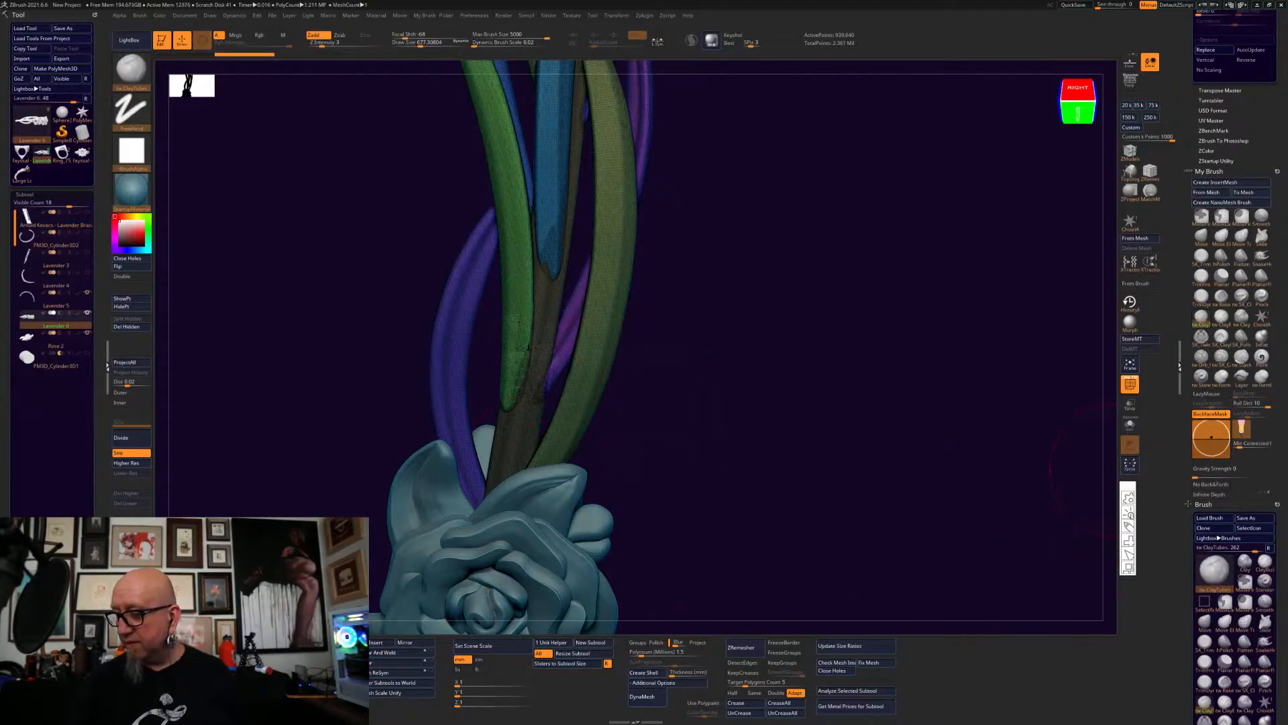
{"action": "left_click", "coordinate": [1131, 530]}
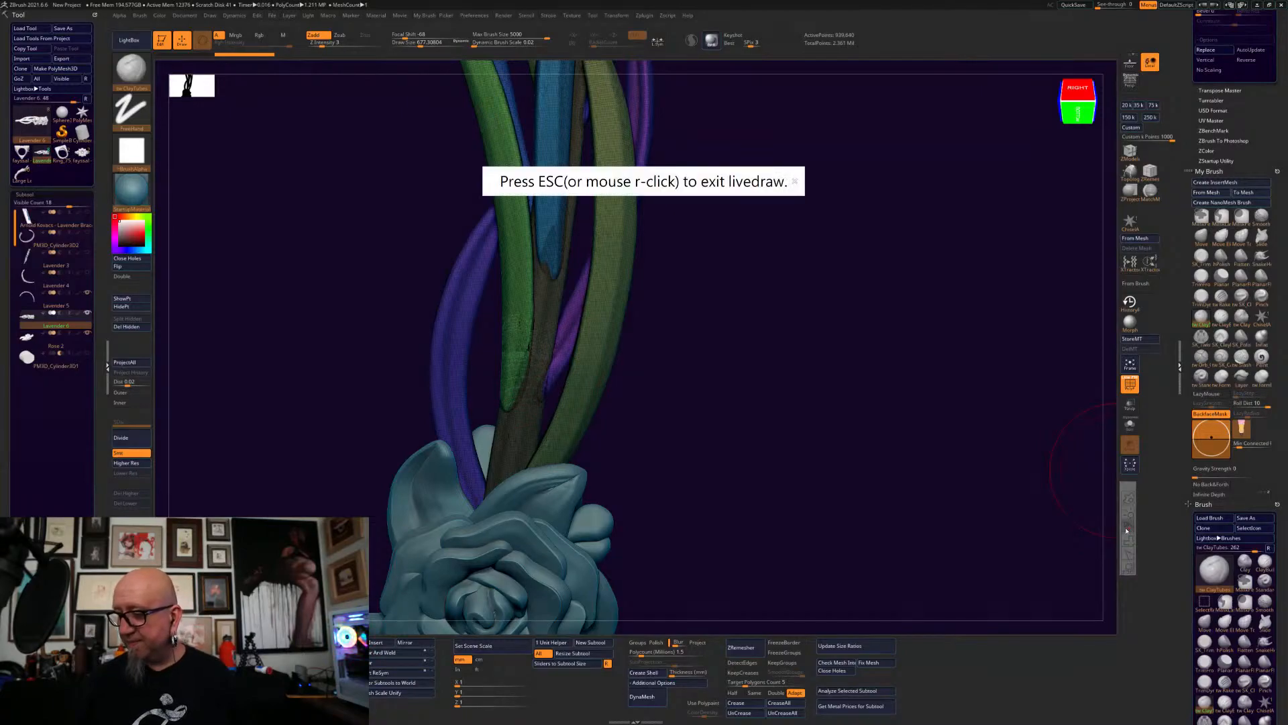
{"action": "key", "text": "Escape"}
- Hide the Polyframe colours, try smoothing the stem joint above the rose, and undo the brush strokes
{"action": "key", "text": "shift+f"}
{"action": "left_click_drag", "start_coordinate": [743, 441], "coordinate": [668, 481], "text": "alt"}
{"action": "left_click_drag", "start_coordinate": [544, 362], "coordinate": [534, 402], "text": "shift"}
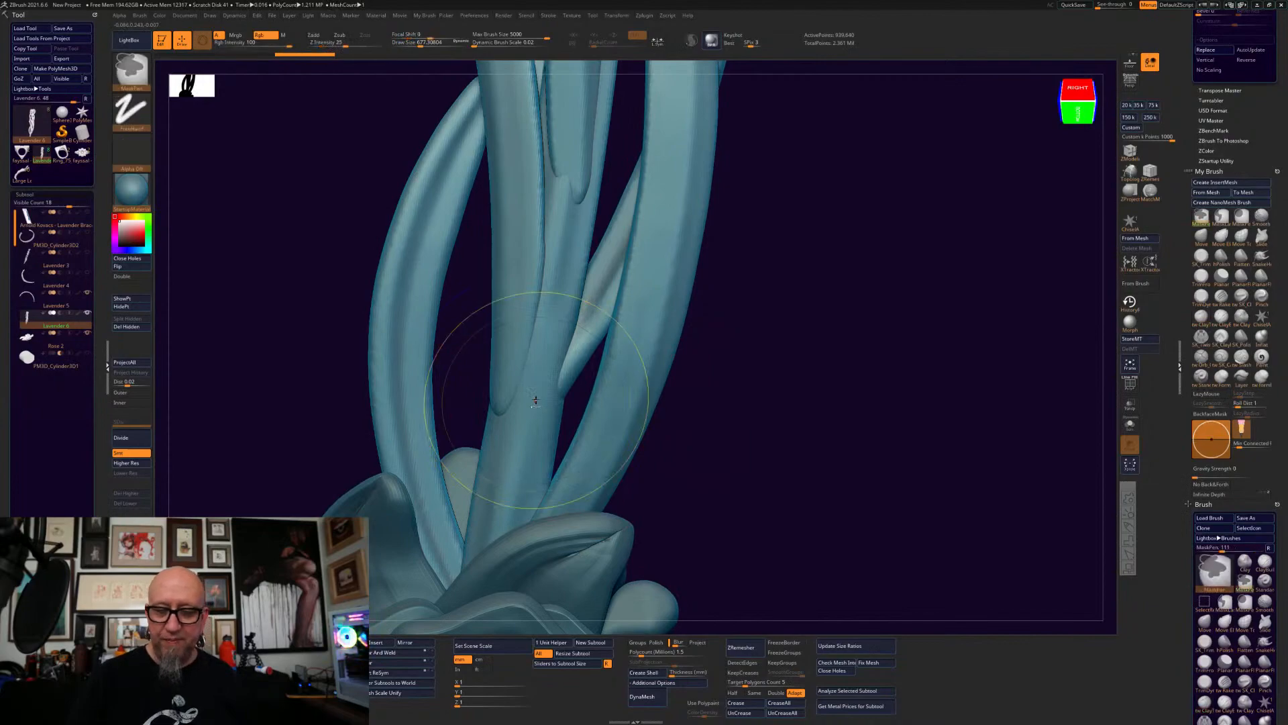
{"action": "key", "text": "ctrl+z"}
{"action": "key", "text": "ctrl+z"}
- Outline in red screen annotations how the central stem could continue down into the rose, and clear the markings
{"action": "left_click_drag", "start_coordinate": [847, 542], "coordinate": [728, 401], "text": "alt"}
{"action": "left_click_drag", "start_coordinate": [685, 449], "coordinate": [865, 511], "text": "alt"}
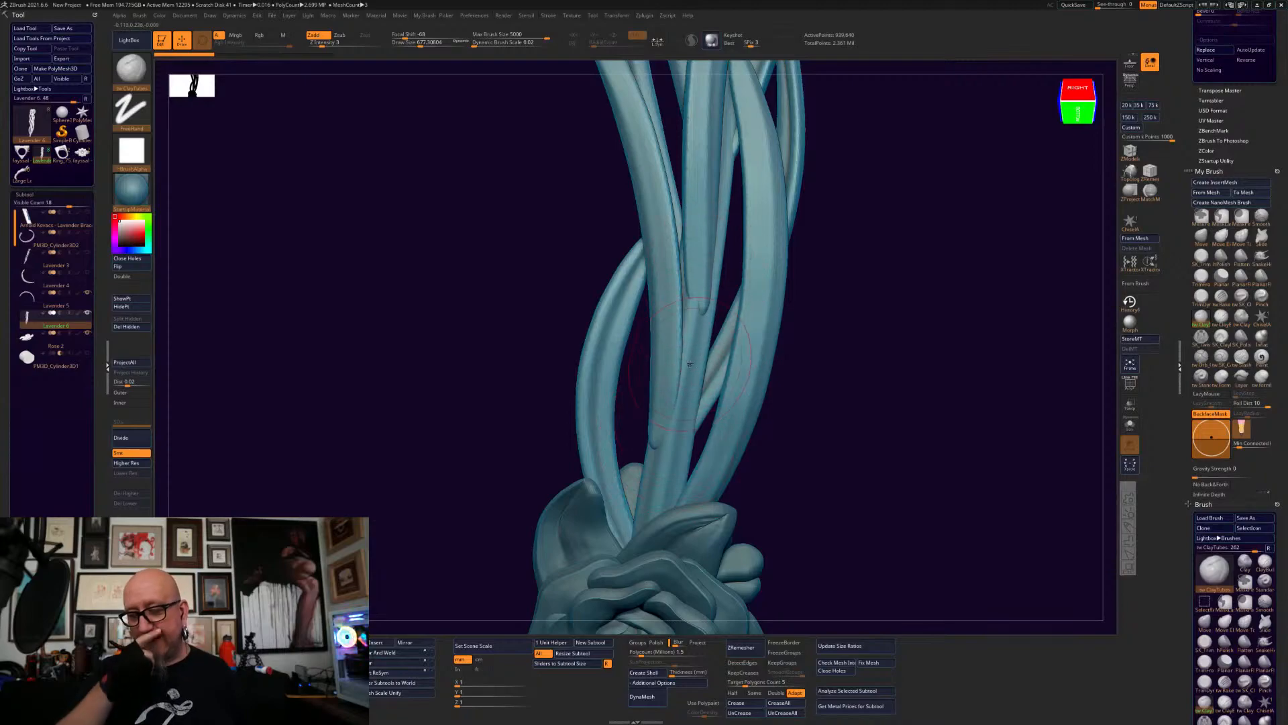
{"action": "left_click_drag", "start_coordinate": [868, 530], "coordinate": [740, 396], "text": "alt"}
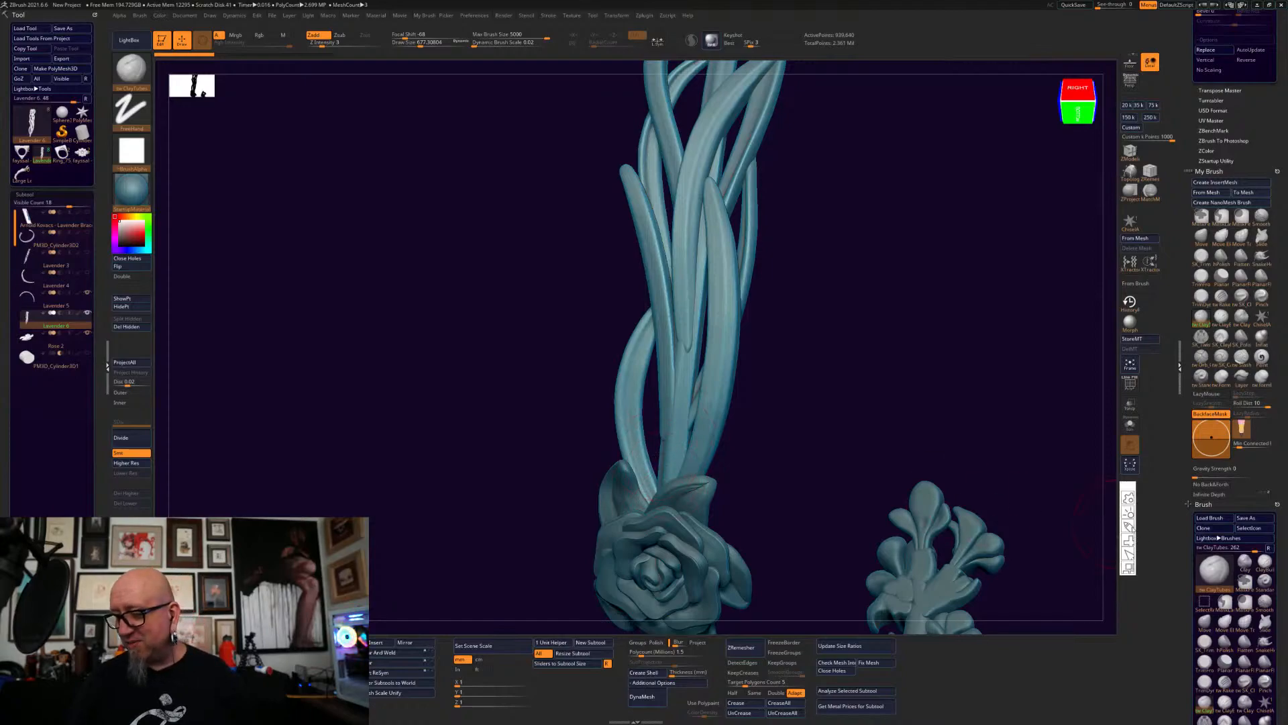
{"action": "key", "text": "ctrl+shift+4"}
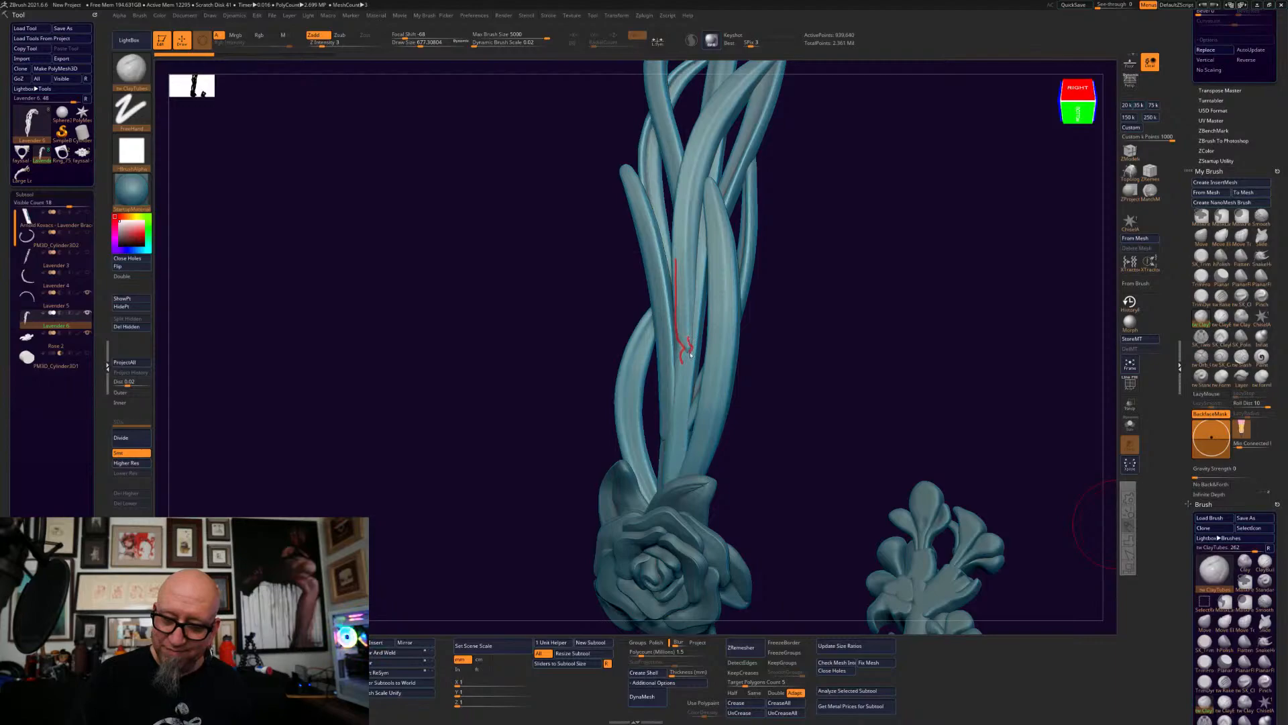
{"action": "left_click_drag", "start_coordinate": [674, 348], "coordinate": [672, 475]}
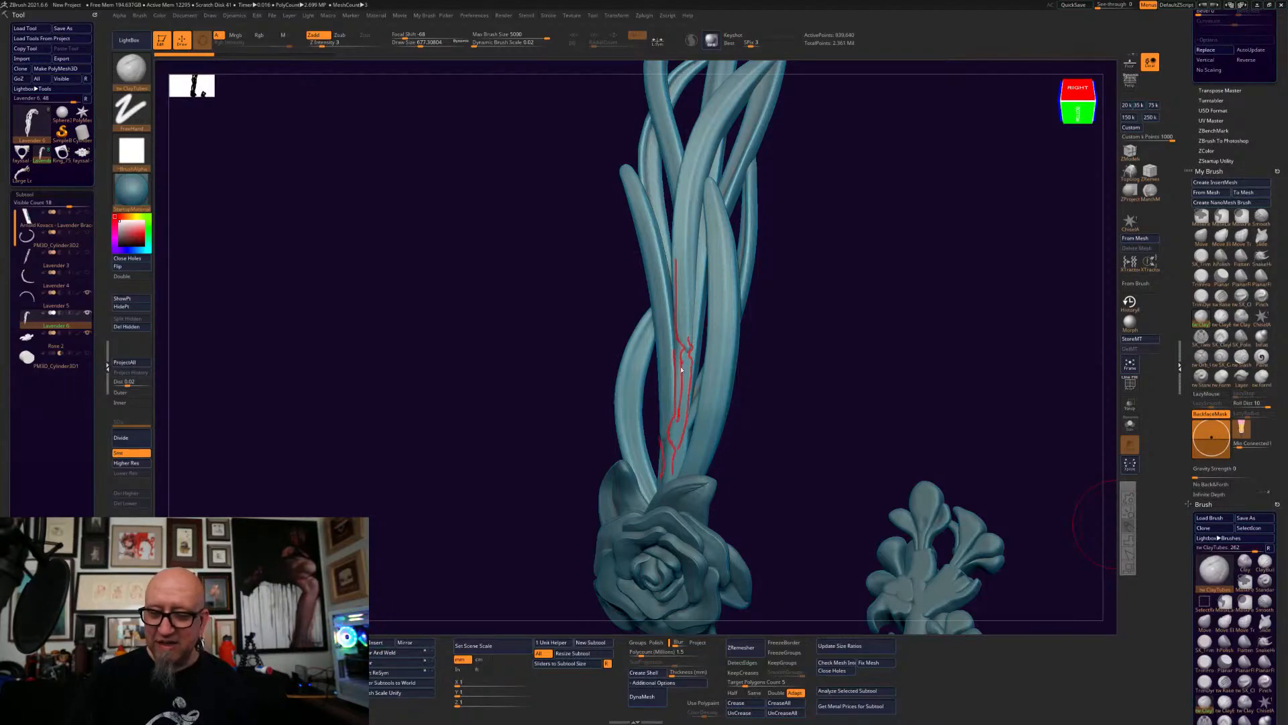
{"action": "key", "text": "Escape"}
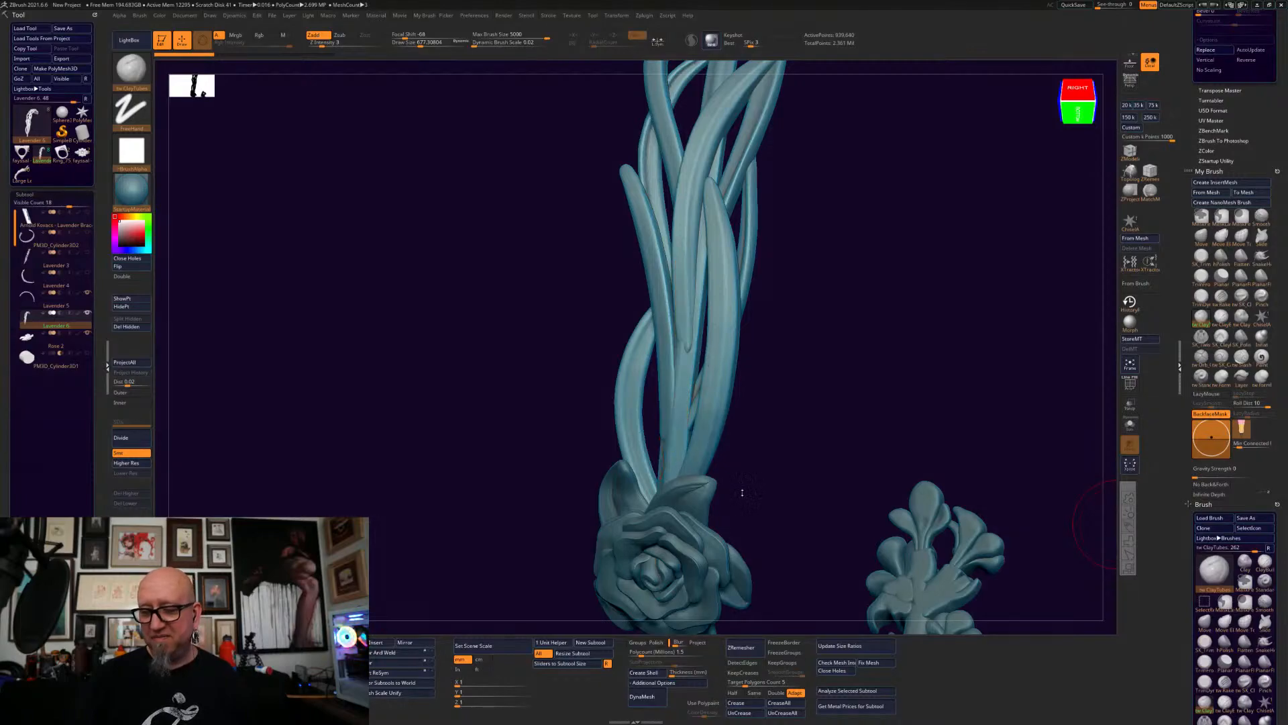
- Mark the stem tips above the rose with short red annotation lines, and clear the markings
{"action": "left_click", "coordinate": [1129, 526]}
{"action": "left_click_drag", "start_coordinate": [699, 259], "coordinate": [695, 336]}
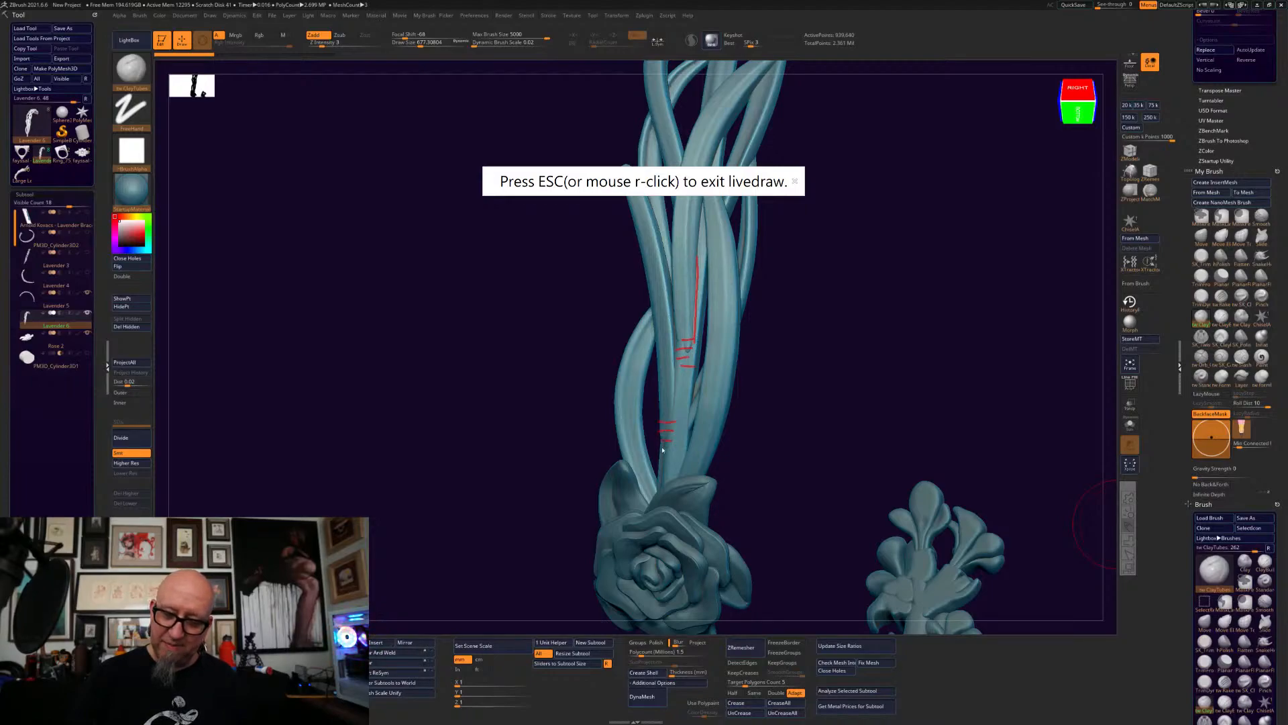
{"action": "key", "text": "Escape"}
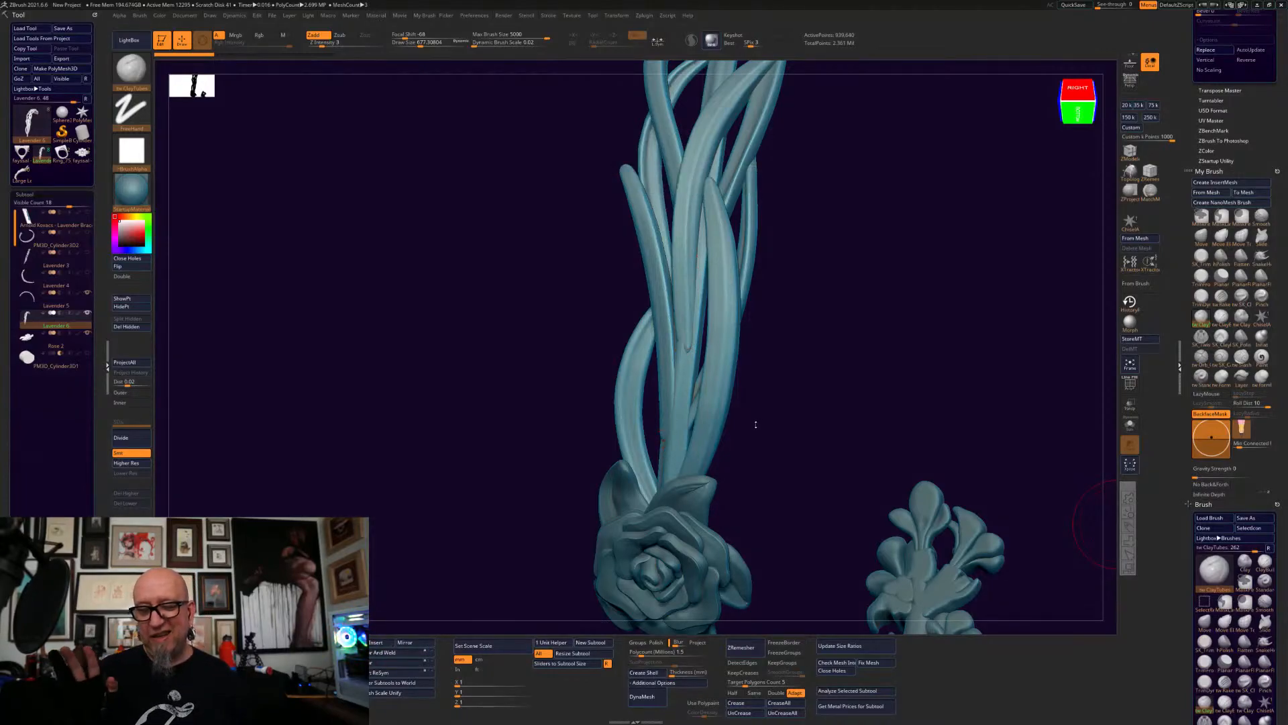
- Examine the whole band with the rose centred, including the stems and the lavender blossoms at both open ends
{"action": "mouse_move", "coordinate": [997, 397]}
{"action": "left_mouse_down"}
{"action": "mouse_move", "coordinate": [967, 396]}
{"action": "mouse_move", "coordinate": [935, 432]}
{"action": "mouse_move", "coordinate": [969, 445]}
{"action": "mouse_move", "coordinate": [912, 518]}
{"action": "mouse_move", "coordinate": [918, 542]}
{"action": "mouse_move", "coordinate": [920, 526]}
{"action": "mouse_move", "coordinate": [899, 586]}
{"action": "mouse_move", "coordinate": [892, 534]}
{"action": "mouse_move", "coordinate": [924, 477]}
{"action": "mouse_move", "coordinate": [895, 563]}
{"action": "mouse_move", "coordinate": [842, 547]}
{"action": "mouse_move", "coordinate": [747, 555]}
{"action": "mouse_move", "coordinate": [797, 532]}
{"action": "mouse_move", "coordinate": [808, 309]}
{"action": "mouse_move", "coordinate": [781, 439]}
{"action": "left_mouse_up"}
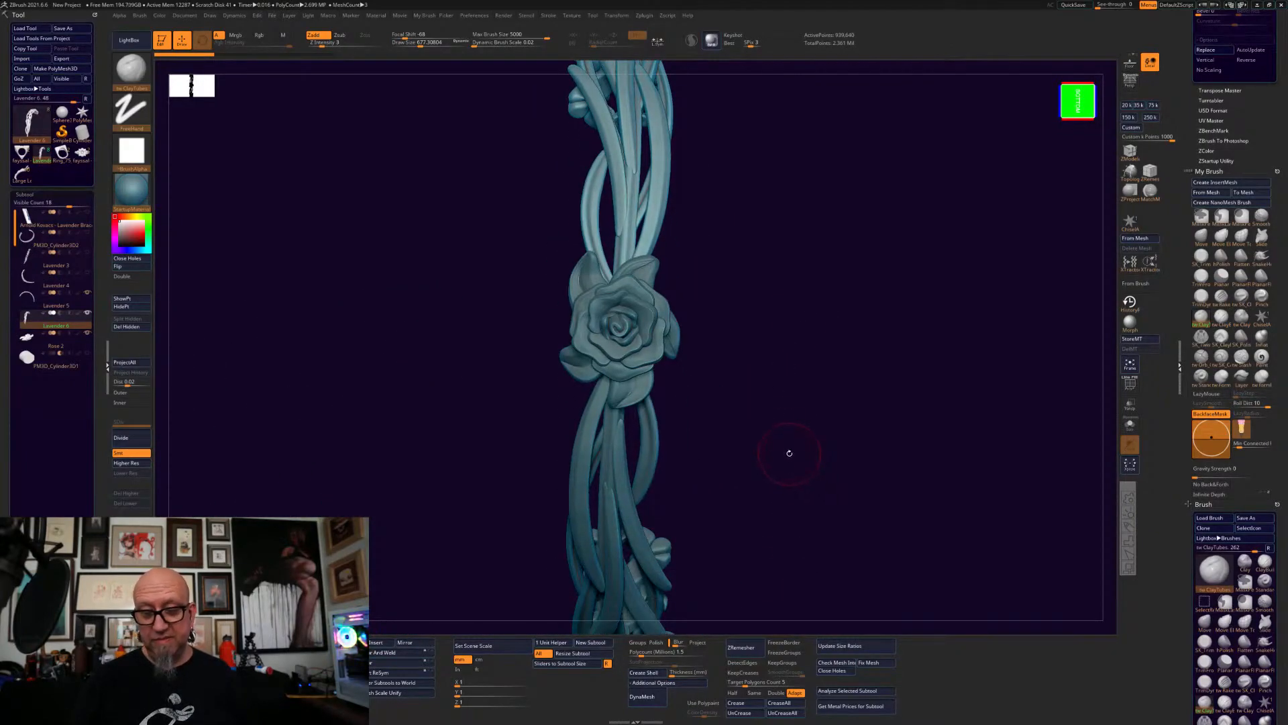
{"action": "mouse_move", "coordinate": [798, 441]}
{"action": "left_mouse_down"}
{"action": "mouse_move", "coordinate": [799, 462]}
{"action": "mouse_move", "coordinate": [820, 401]}
{"action": "mouse_move", "coordinate": [859, 412]}
{"action": "mouse_move", "coordinate": [828, 449]}
{"action": "mouse_move", "coordinate": [819, 405]}
{"action": "mouse_move", "coordinate": [778, 585]}
{"action": "left_mouse_up"}
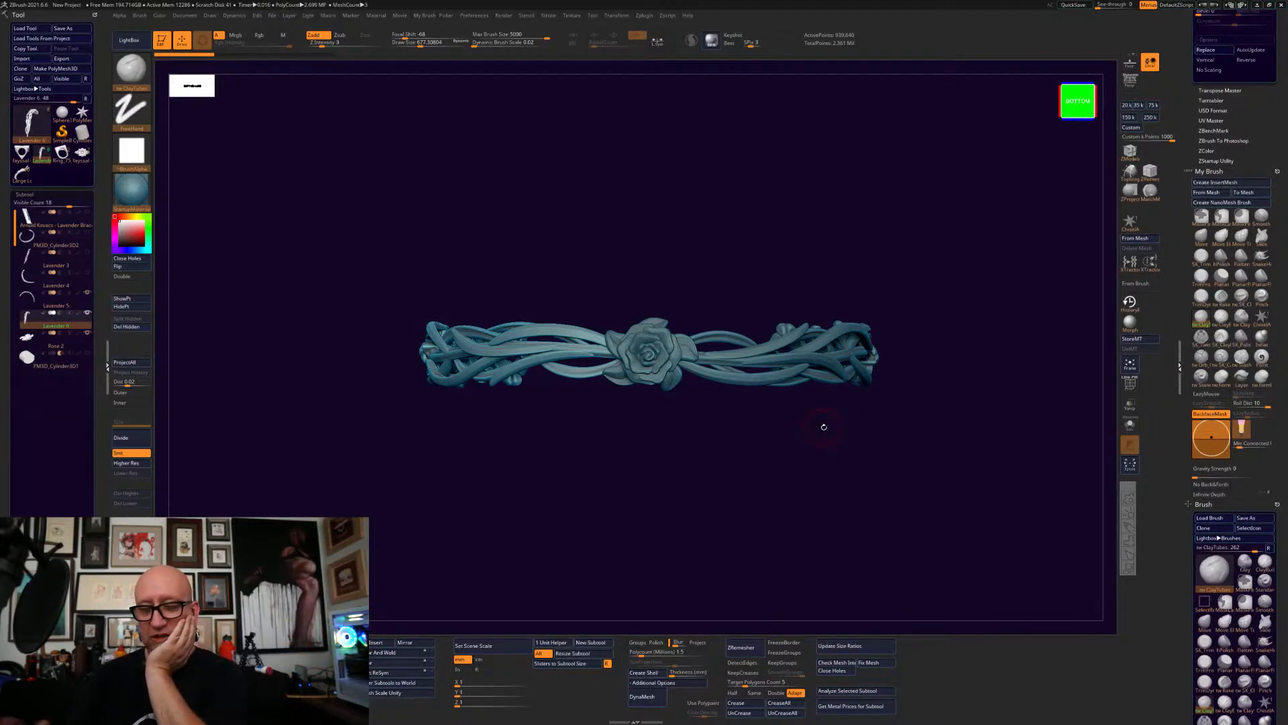
{"action": "left_click_drag", "start_coordinate": [734, 556], "coordinate": [704, 447]}
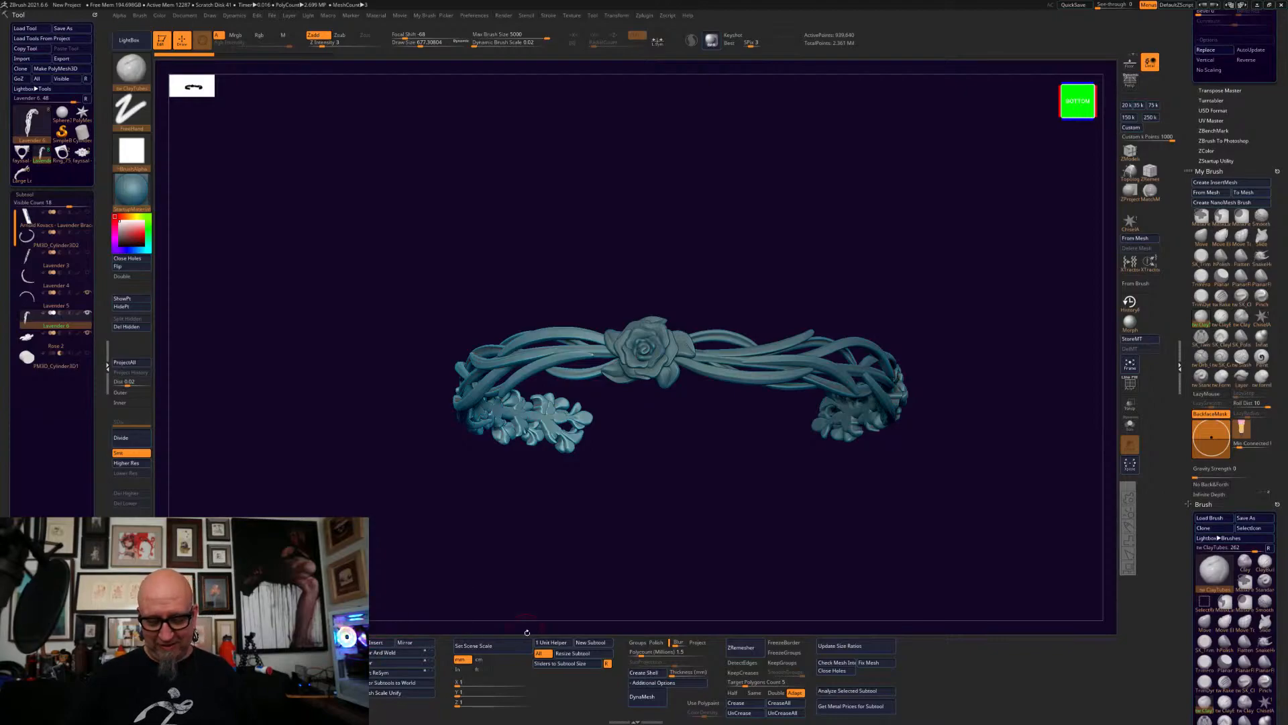
- Look through the alphabetical list of installed programs in Windows
{"action": "key", "text": "super"}
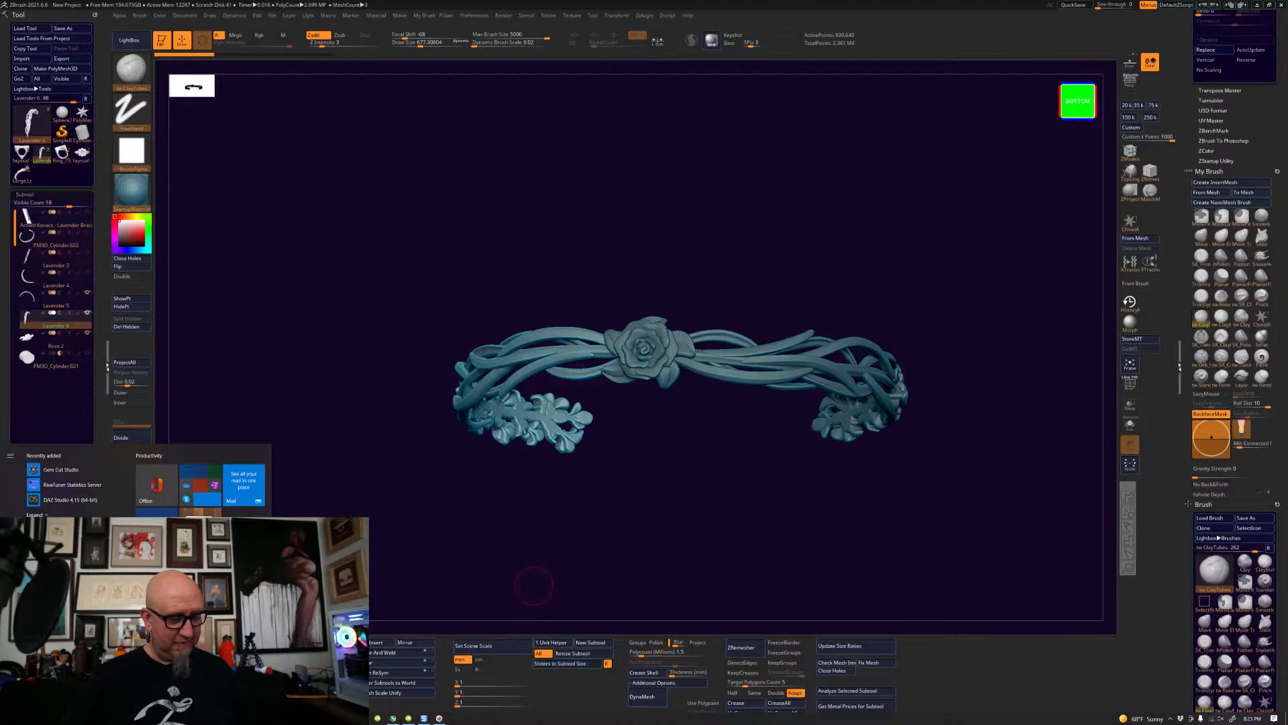
{"action": "key", "text": "Escape"}
{"action": "key", "text": "super"}
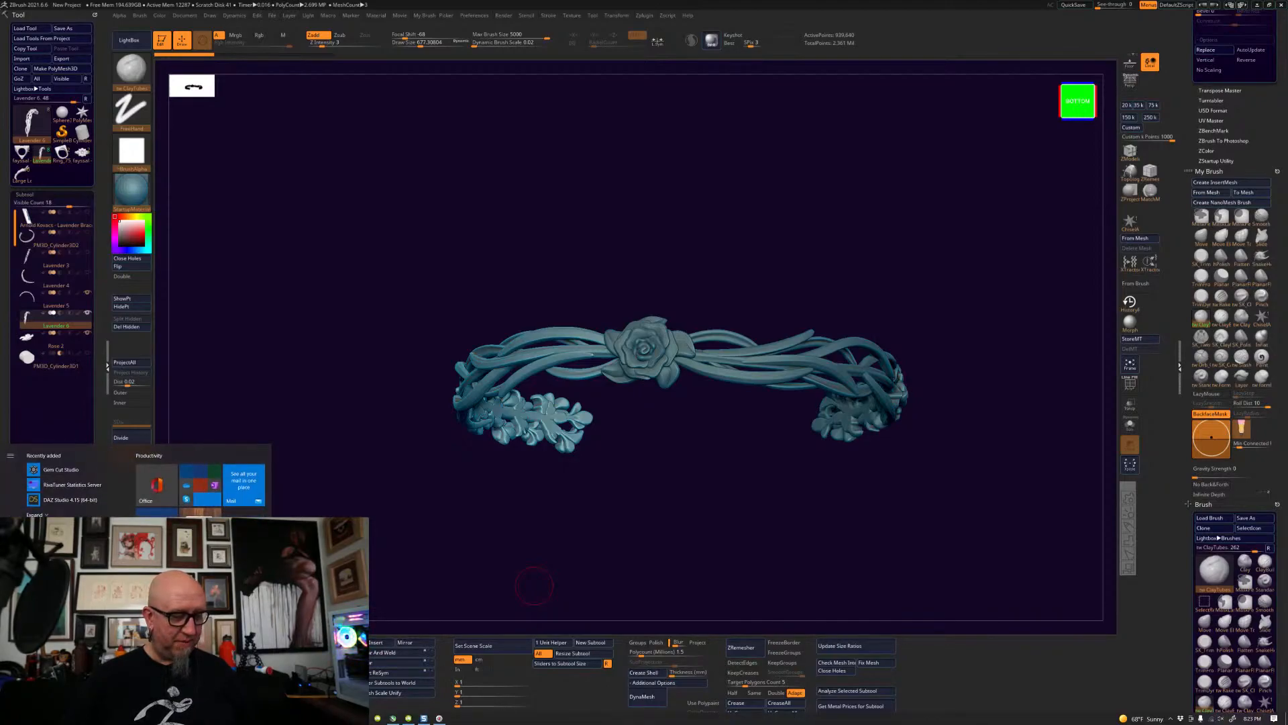
{"action": "scroll", "coordinate": [95, 522], "scroll_direction": "down", "scroll_amount": 1}
{"action": "scroll", "coordinate": [104, 503], "scroll_direction": "down", "scroll_amount": 5}
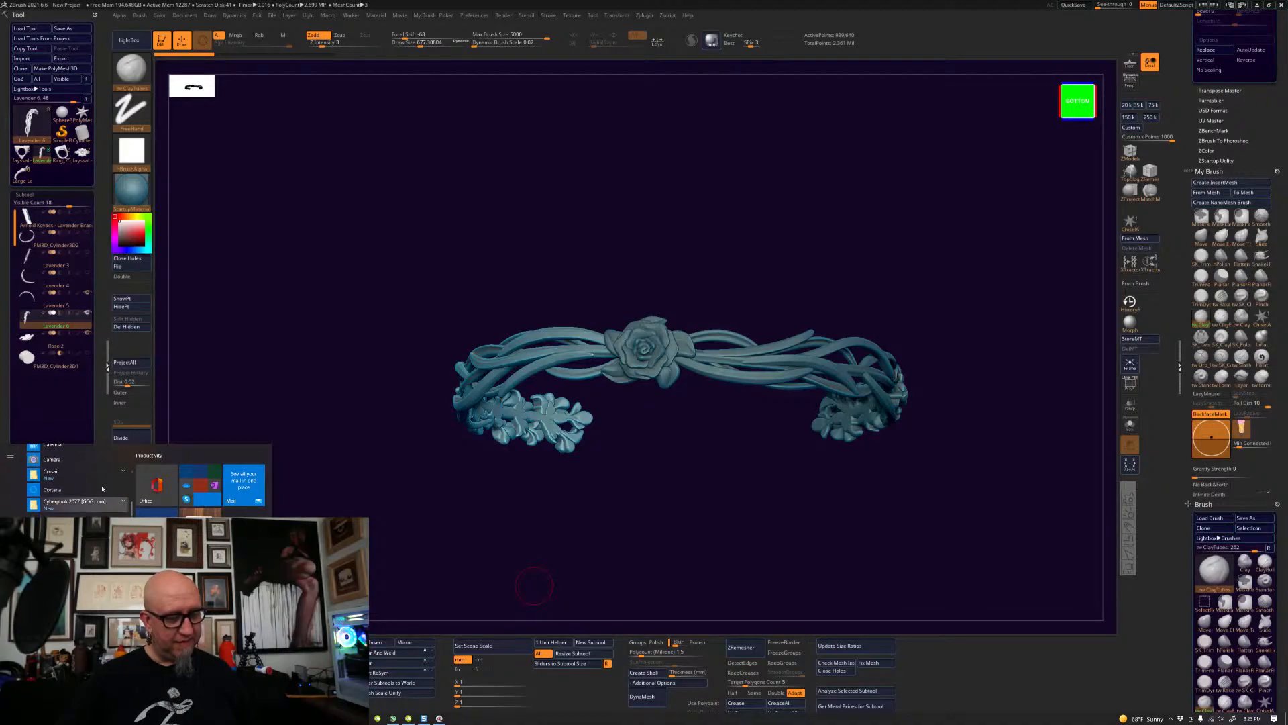
{"action": "scroll", "coordinate": [104, 503], "scroll_direction": "down", "scroll_amount": 3}
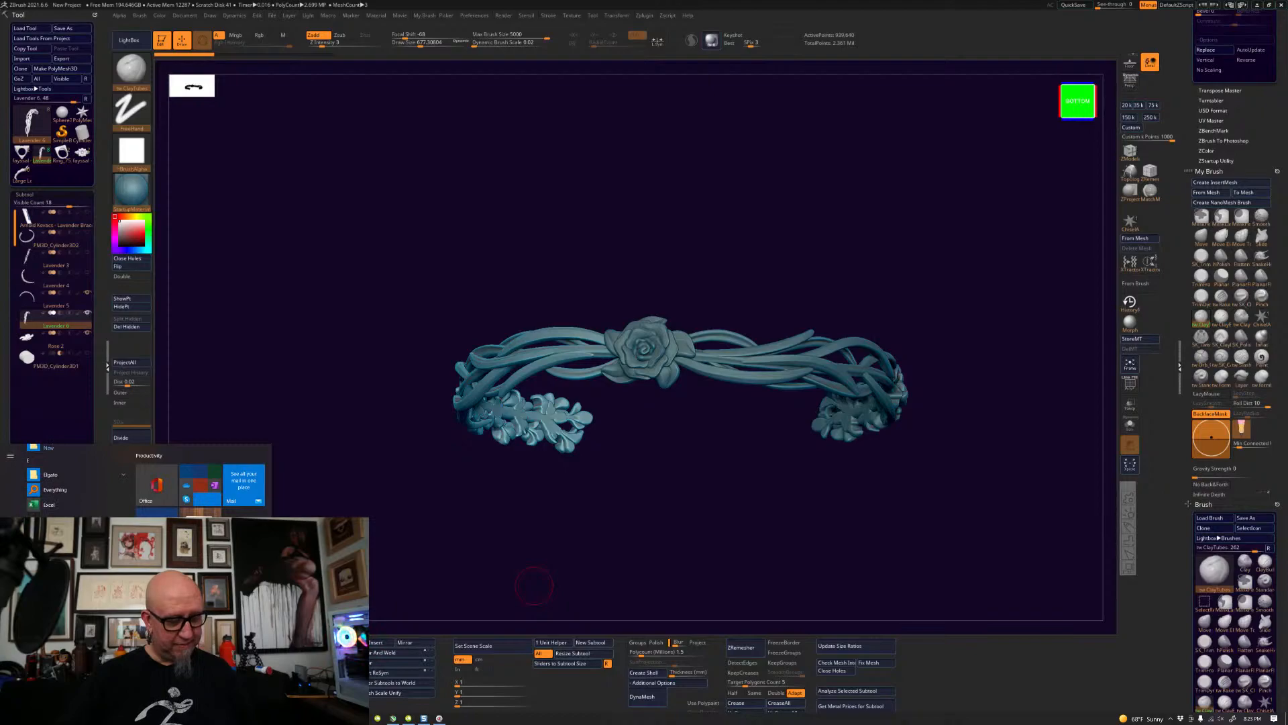
{"action": "scroll", "coordinate": [104, 503], "scroll_direction": "down", "scroll_amount": 3}
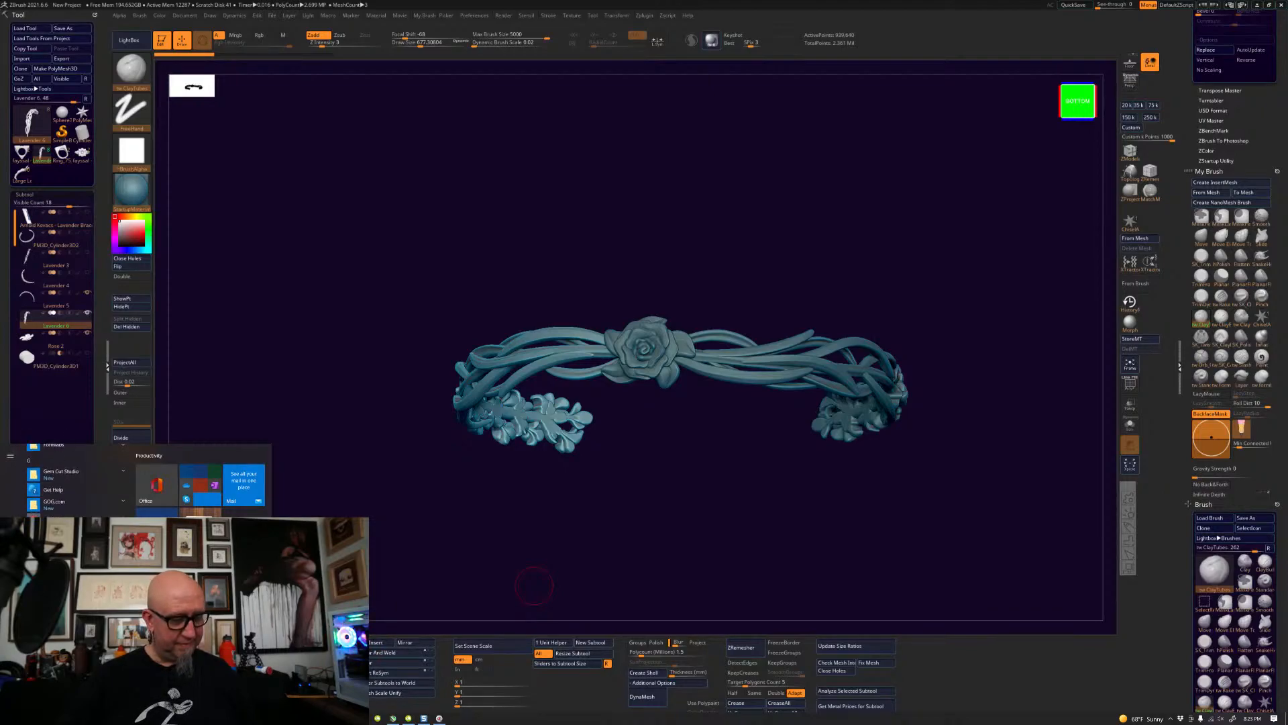
{"action": "scroll", "coordinate": [104, 503], "scroll_direction": "down", "scroll_amount": 4}
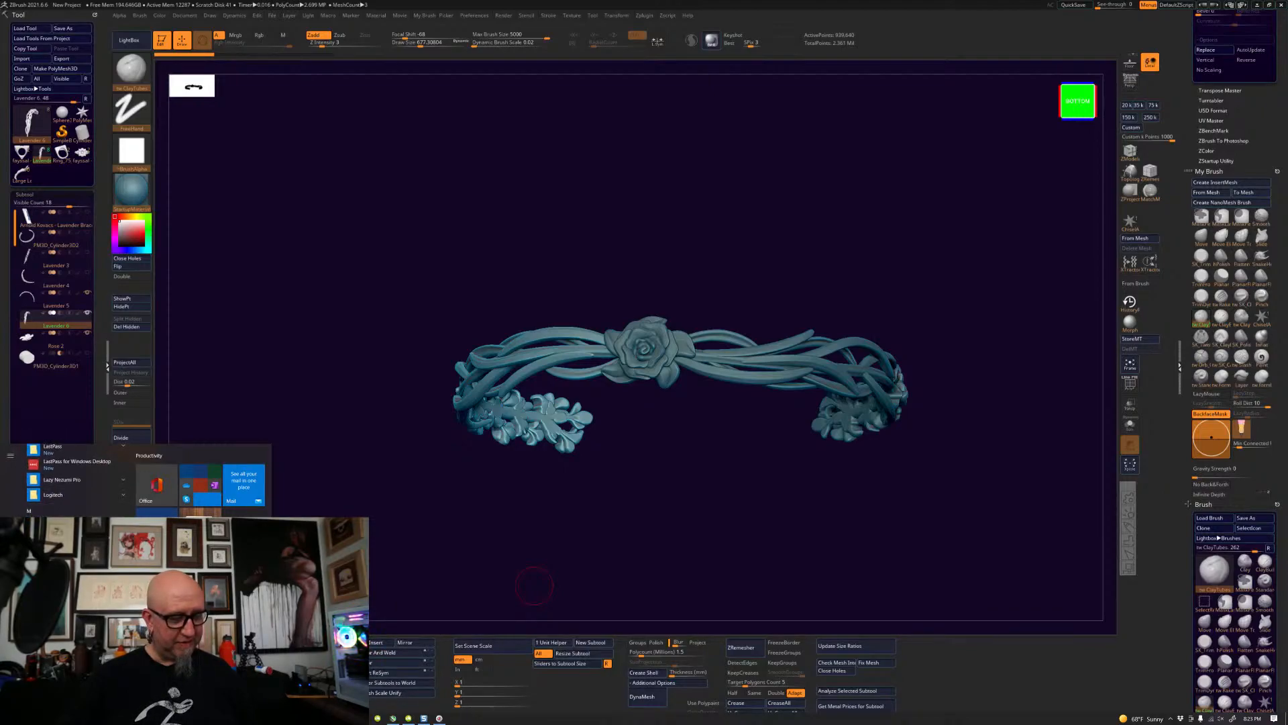
{"action": "scroll", "coordinate": [74, 480], "scroll_direction": "down", "scroll_amount": 5}
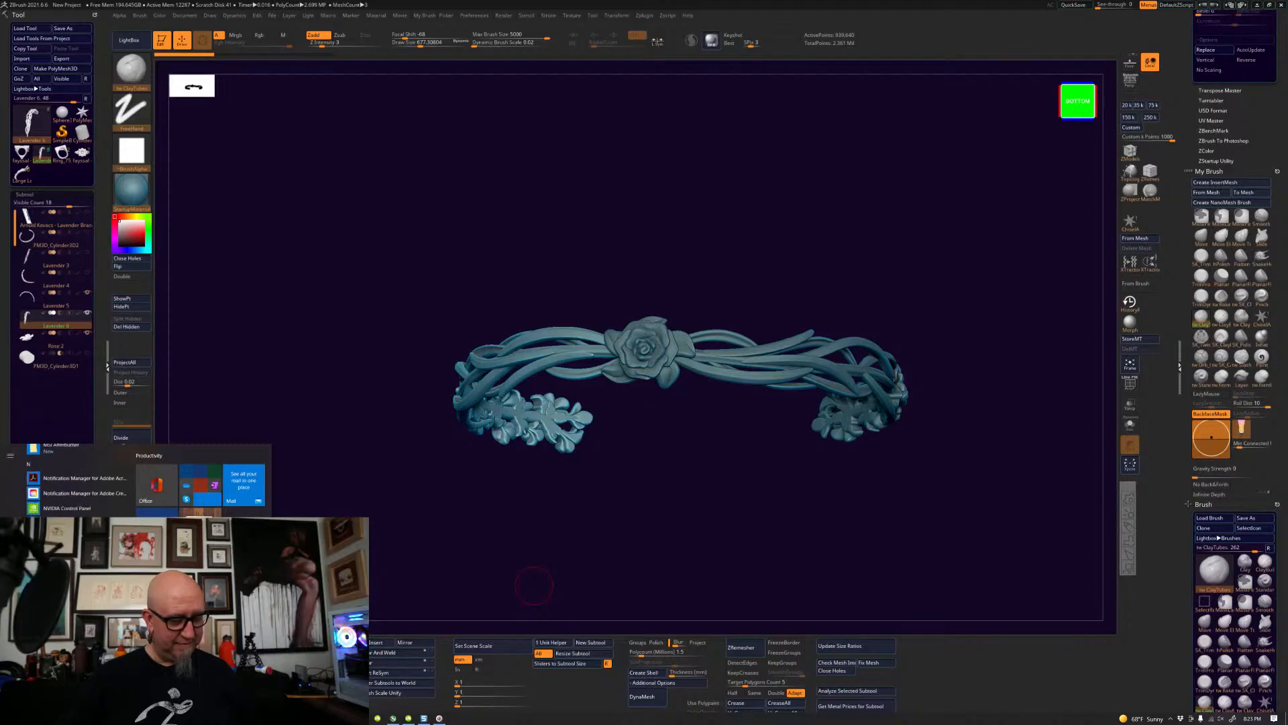
{"action": "scroll", "coordinate": [73, 480], "scroll_direction": "down", "scroll_amount": 6}
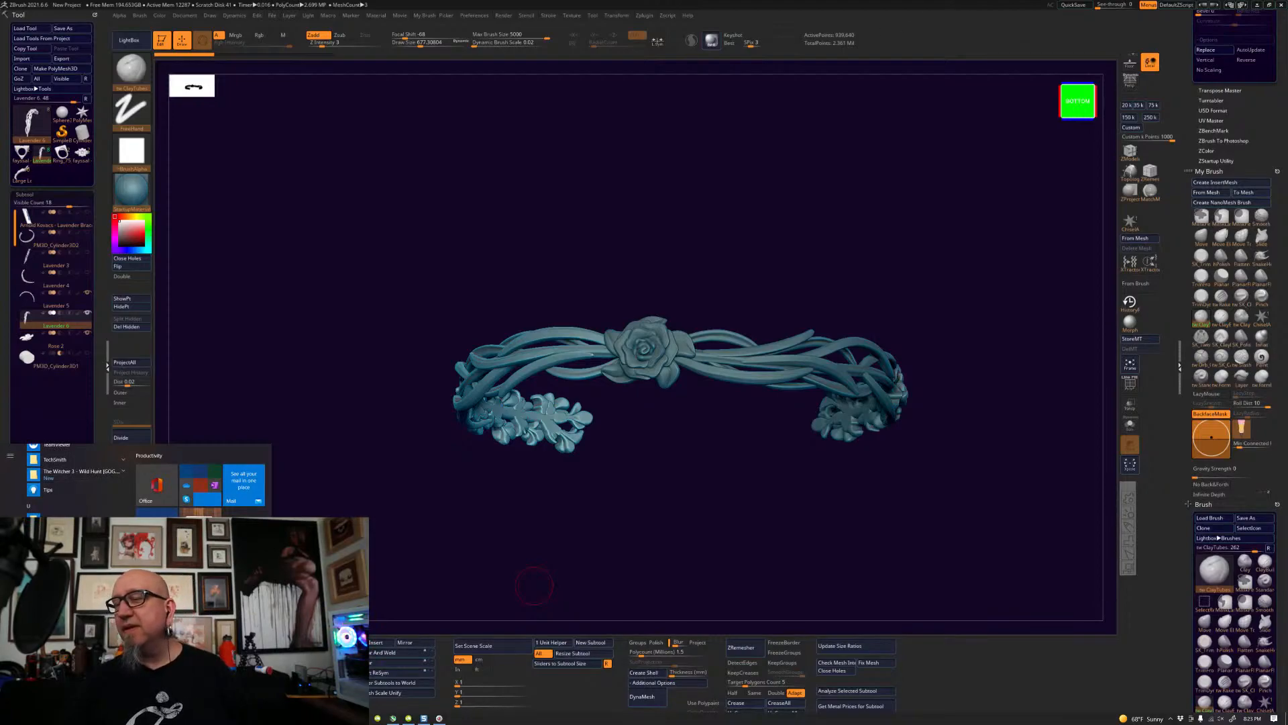
- Minimise ZBrush and move the browser window with the Dropbox files aside on the desktop
{"action": "left_click", "coordinate": [1256, 6]}
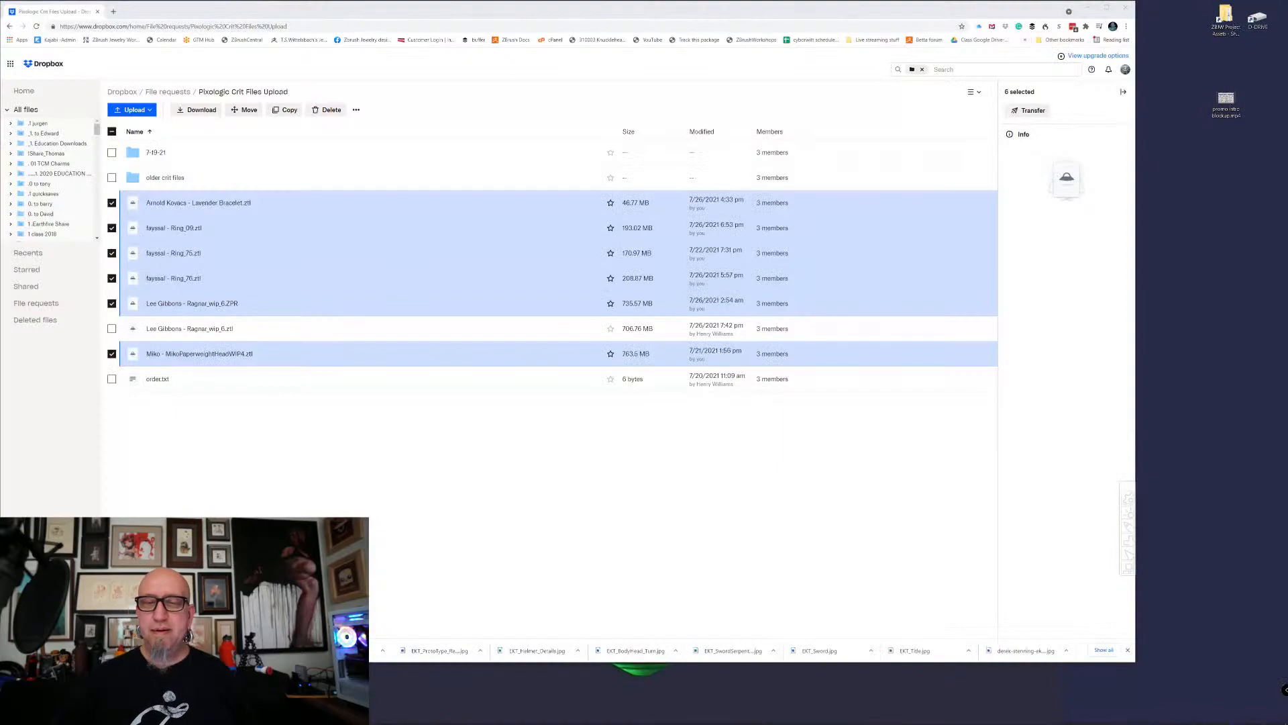
{"action": "left_click_drag", "start_coordinate": [228, 16], "coordinate": [448, 45]}
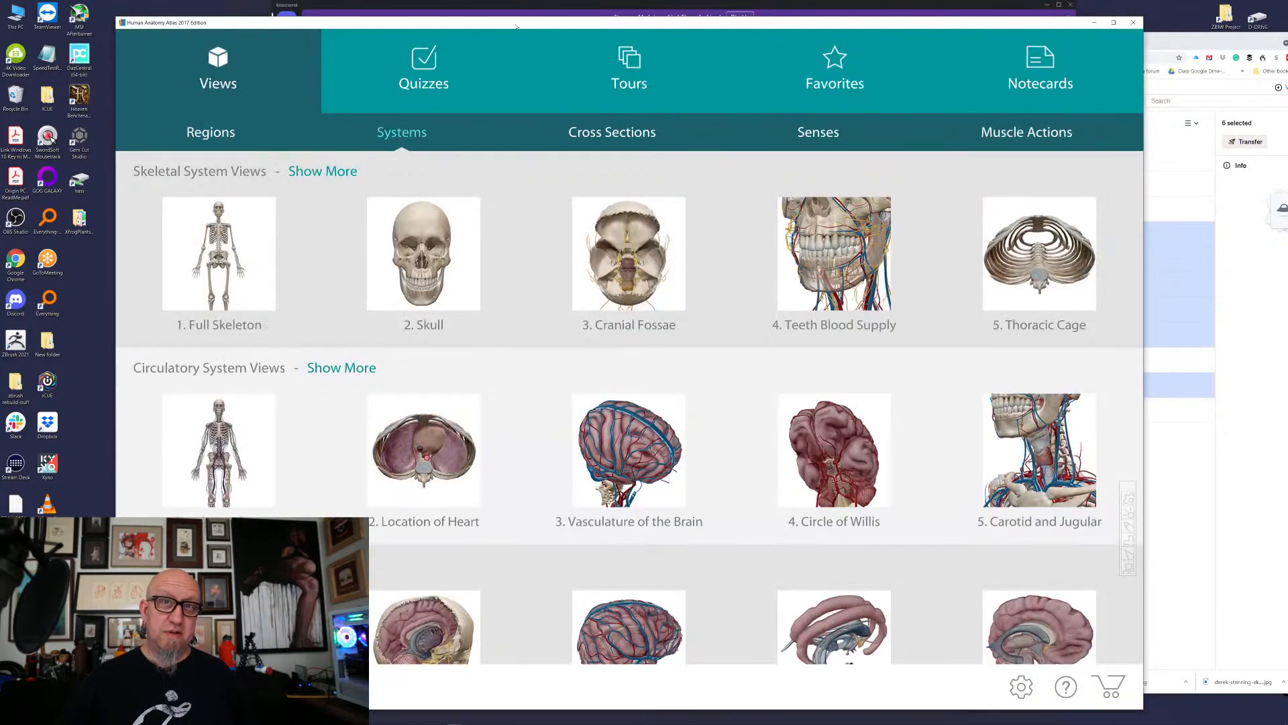
- Browse the anatomy views listed by body system, from the skeletal through the muscular system
{"action": "scroll", "coordinate": [410, 494], "scroll_direction": "down", "scroll_amount": 2}
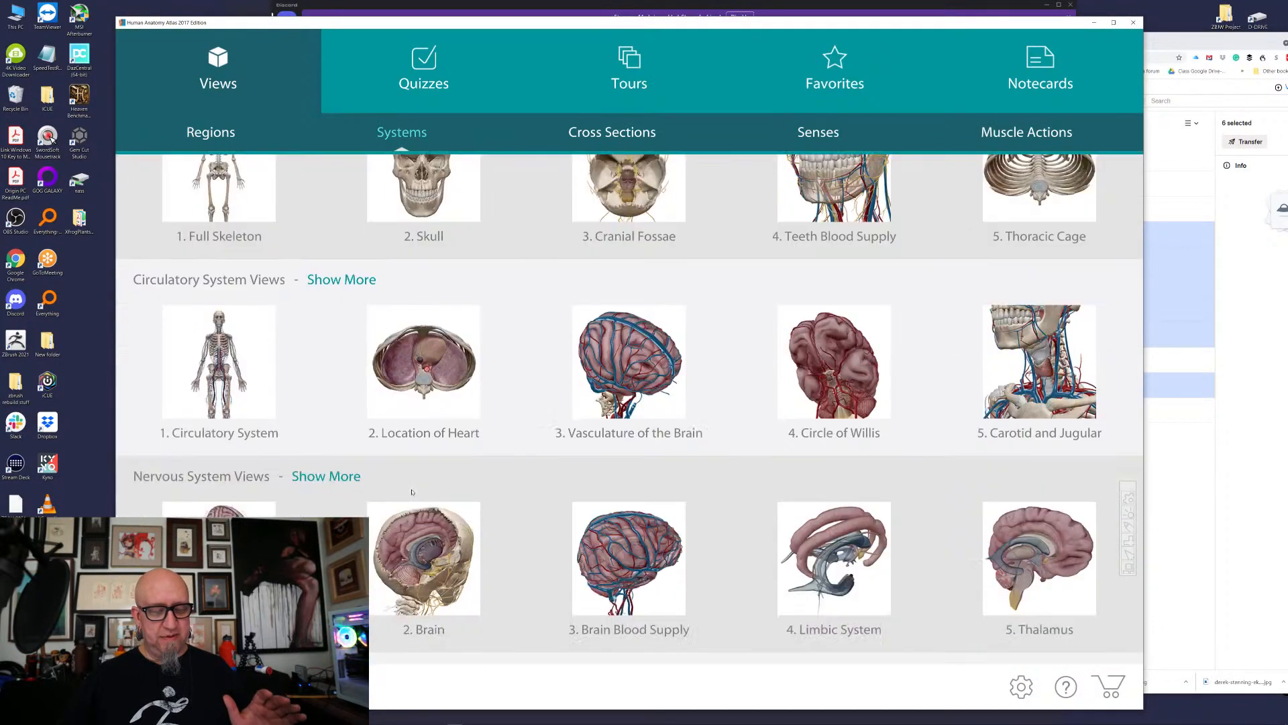
{"action": "scroll", "coordinate": [450, 487], "scroll_direction": "up", "scroll_amount": 2}
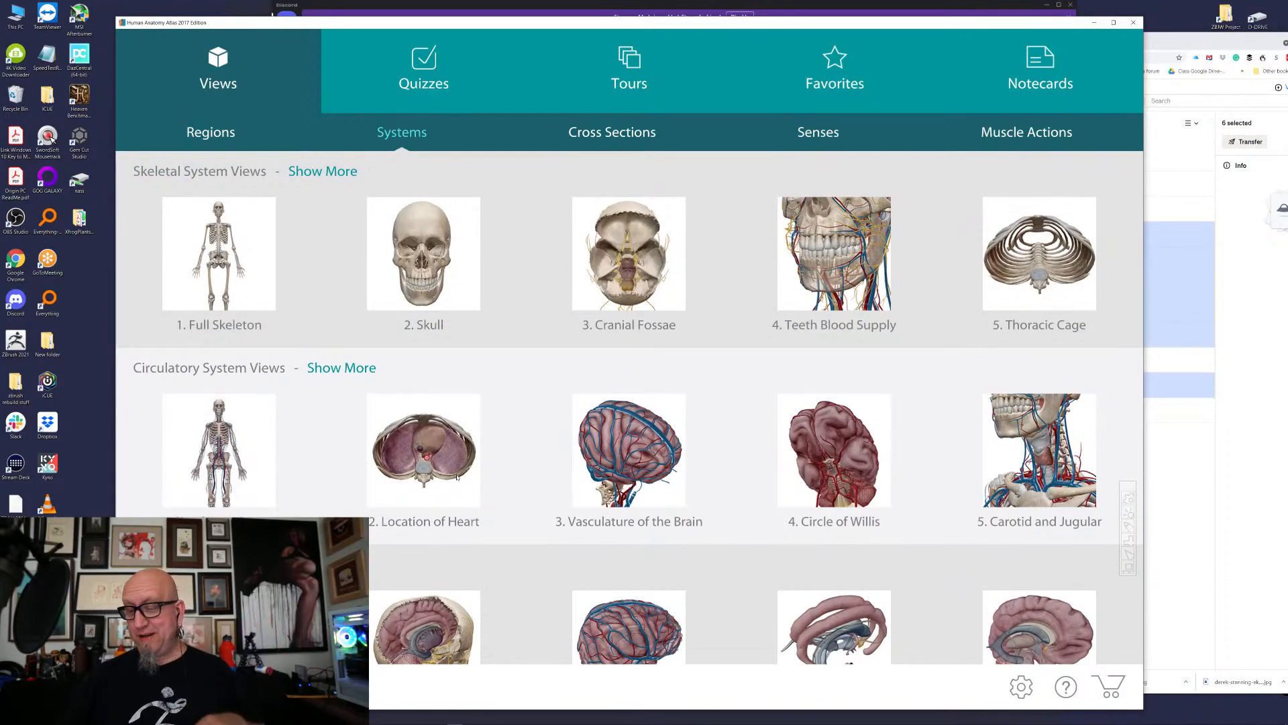
{"action": "scroll", "coordinate": [450, 481], "scroll_direction": "down", "scroll_amount": 3}
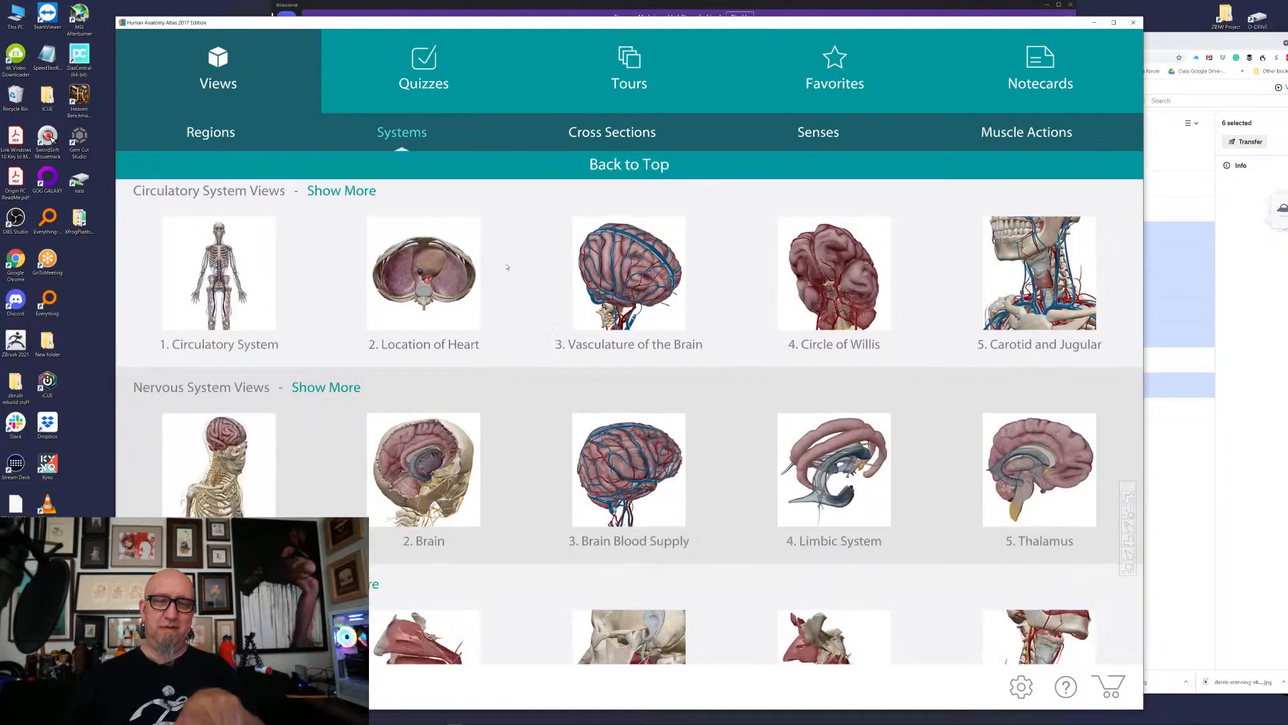
{"action": "scroll", "coordinate": [544, 474], "scroll_direction": "down", "scroll_amount": 2}
{"action": "scroll", "coordinate": [537, 477], "scroll_direction": "down", "scroll_amount": 4}
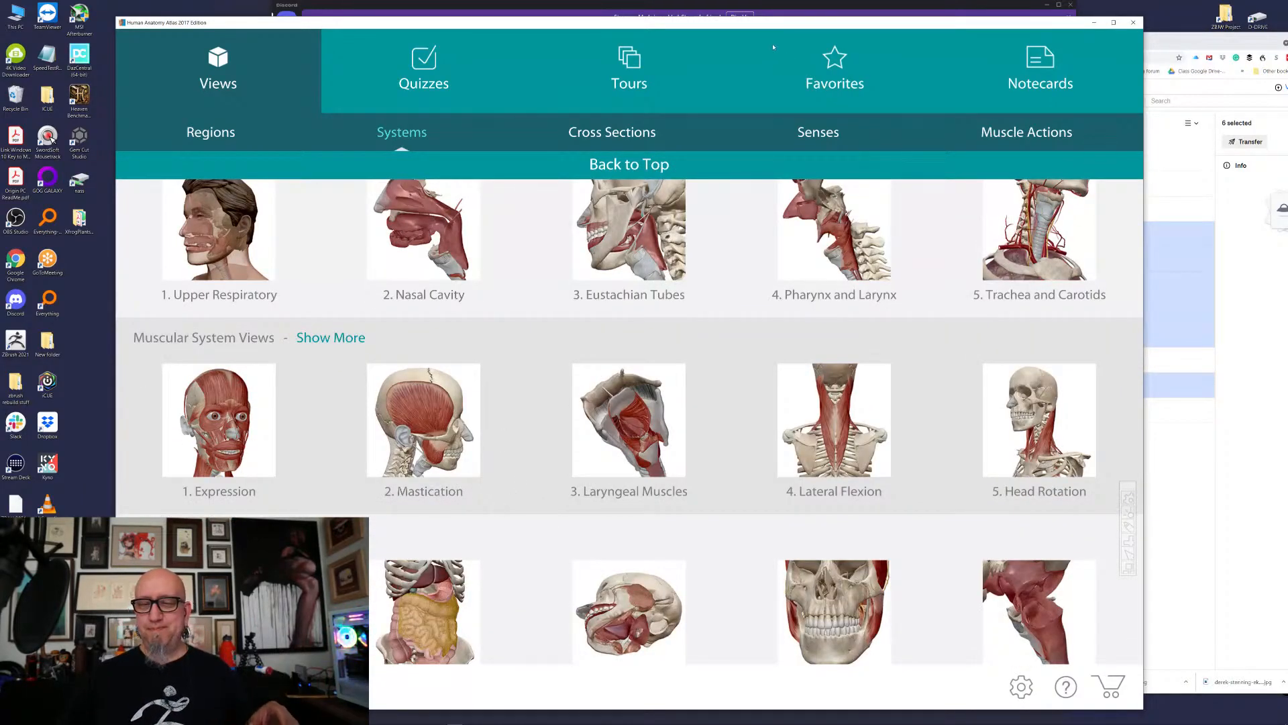
- Open the shoulder horizontal adduction muscle action, return the animation to its start, and examine the joint from below and from the front
{"action": "left_click", "coordinate": [1003, 141]}
{"action": "scroll", "coordinate": [541, 424], "scroll_direction": "down", "scroll_amount": 2}
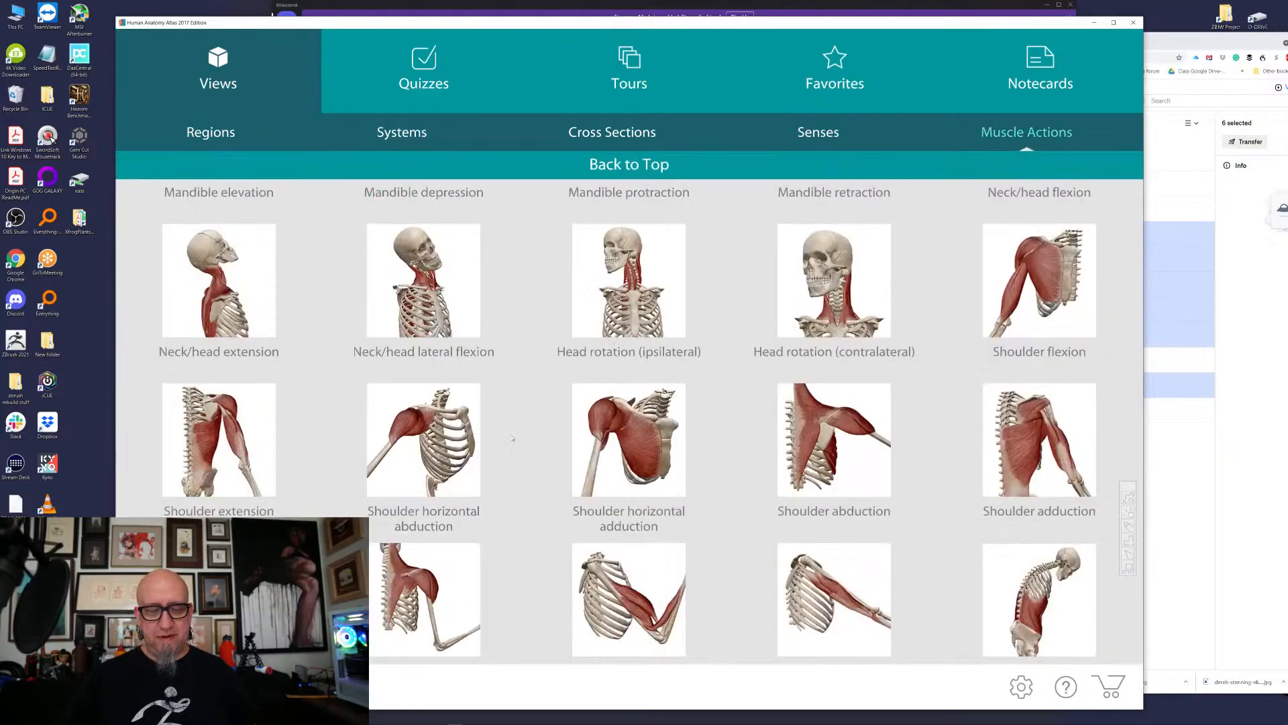
{"action": "left_click", "coordinate": [630, 441]}
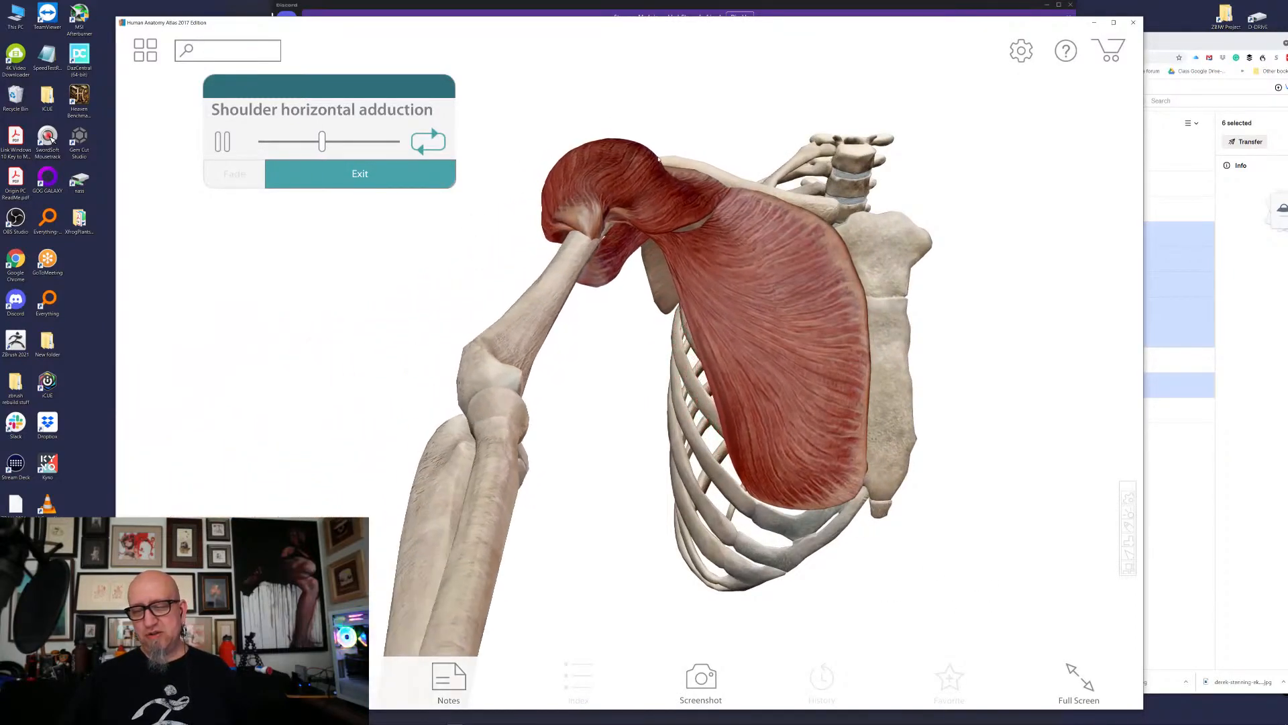
{"action": "left_click_drag", "start_coordinate": [348, 141], "coordinate": [286, 143]}
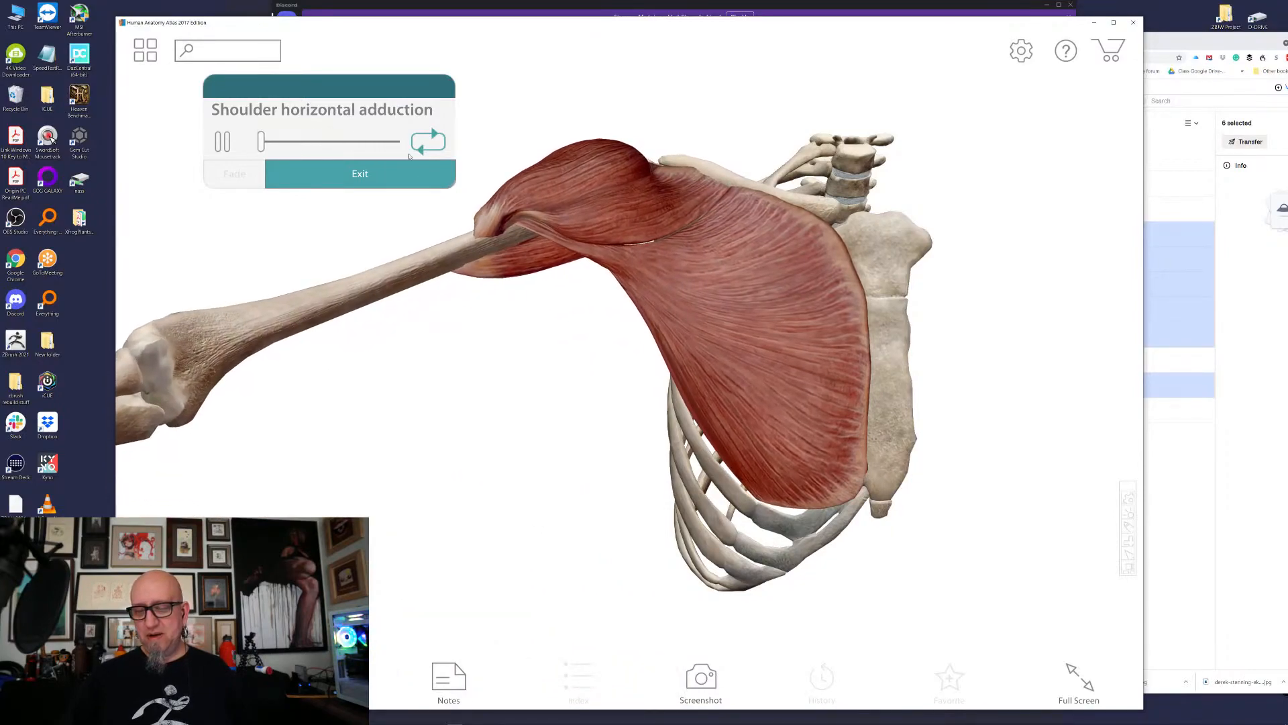
{"action": "left_click_drag", "start_coordinate": [509, 537], "coordinate": [482, 430]}
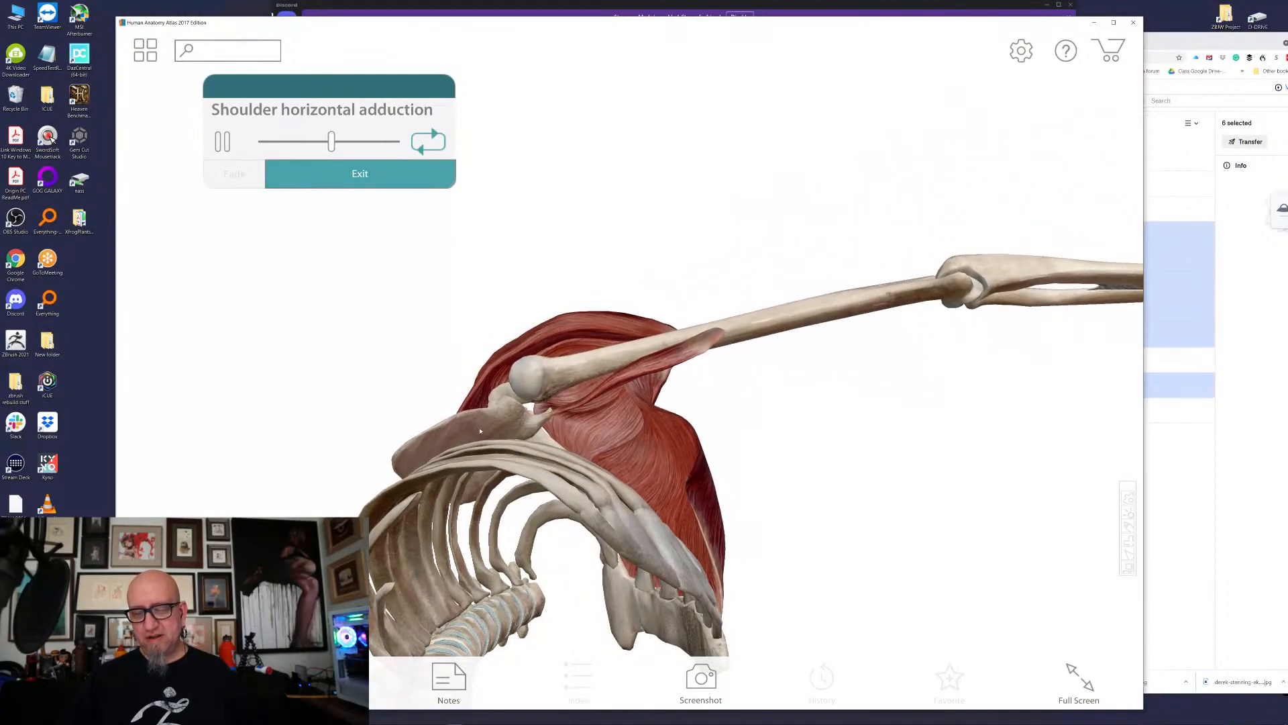
{"action": "left_click_drag", "start_coordinate": [915, 405], "coordinate": [780, 468]}
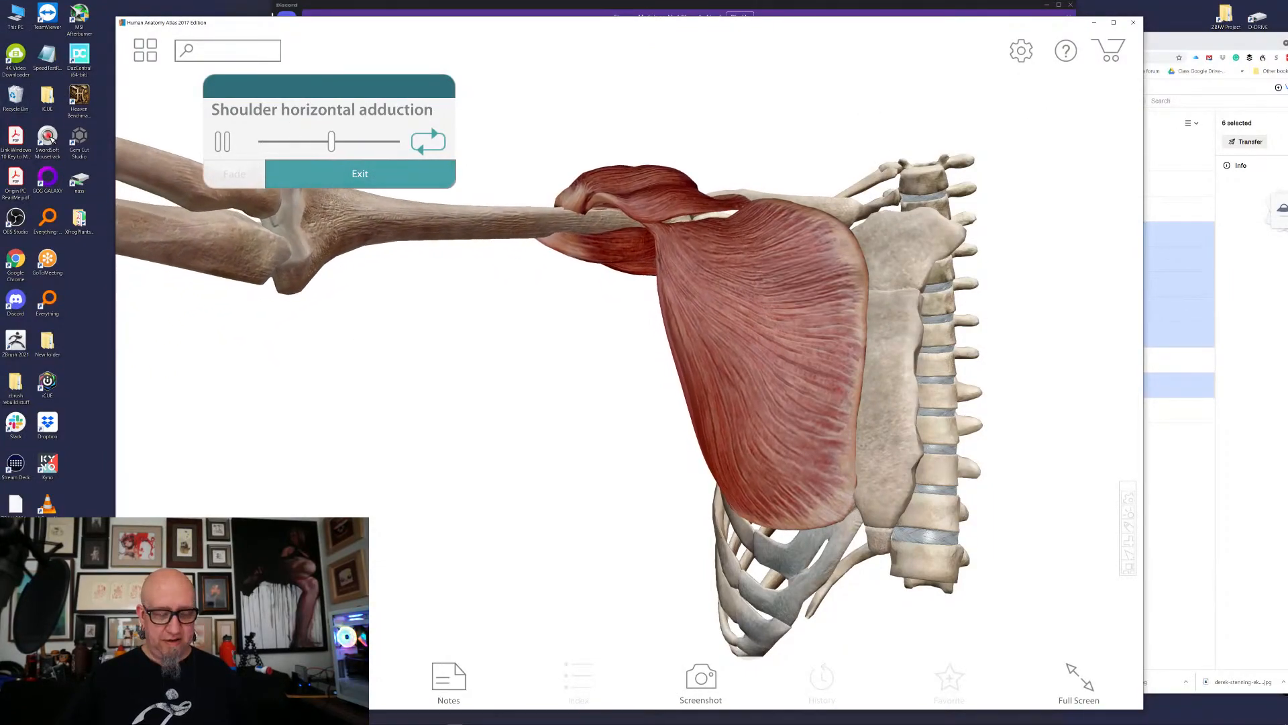
- Open the Axilla regional view and hide its lymphatic and circulatory systems
{"action": "left_click", "coordinate": [145, 49]}
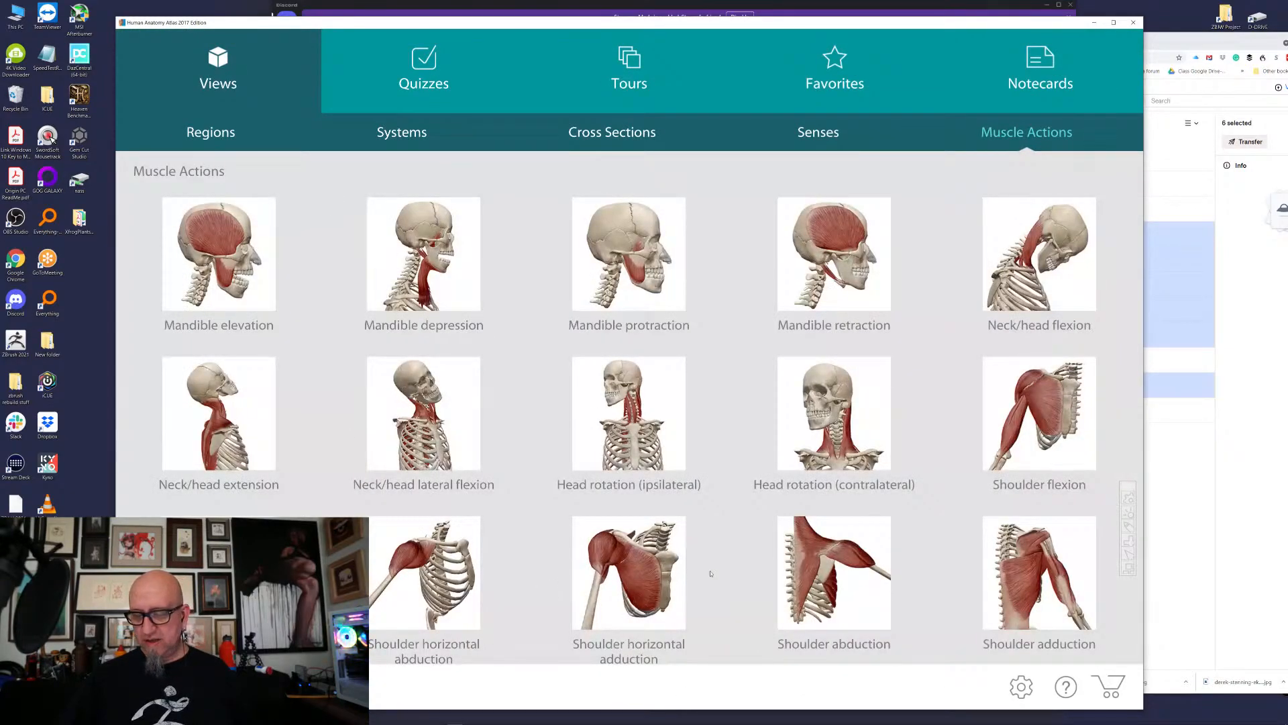
{"action": "left_click", "coordinate": [238, 134]}
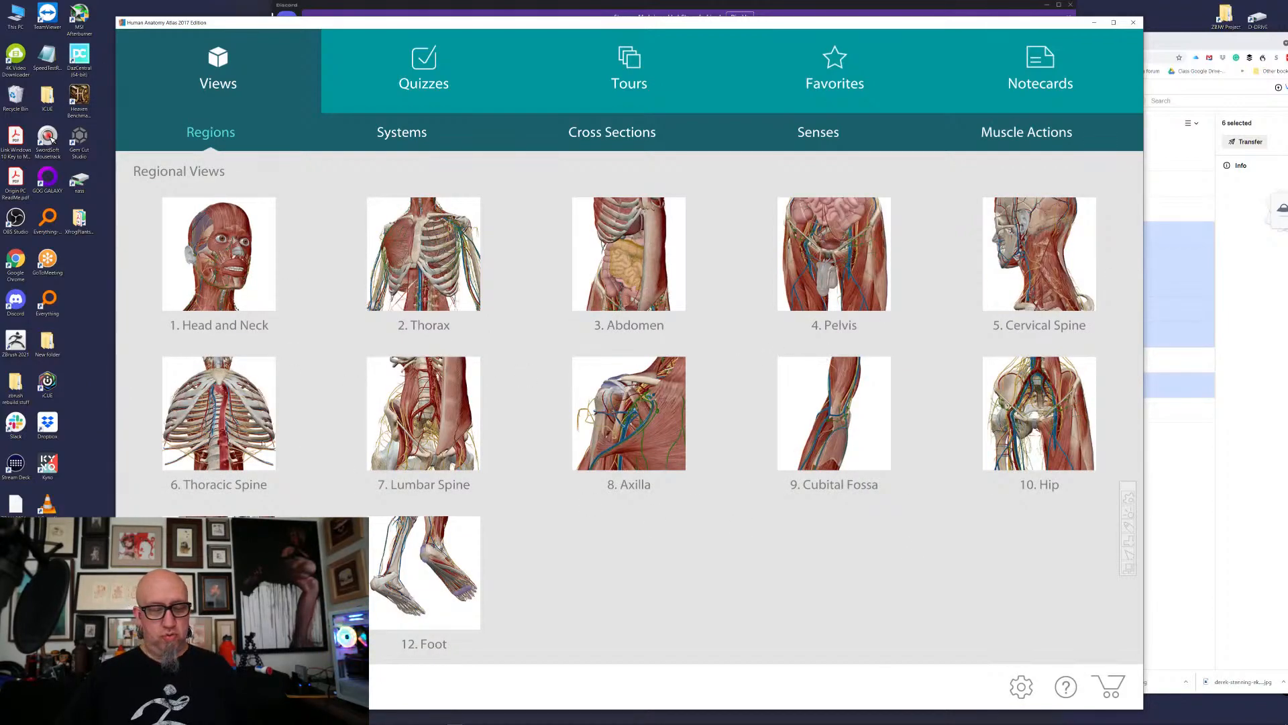
{"action": "scroll", "coordinate": [246, 466], "scroll_direction": "down", "scroll_amount": 2}
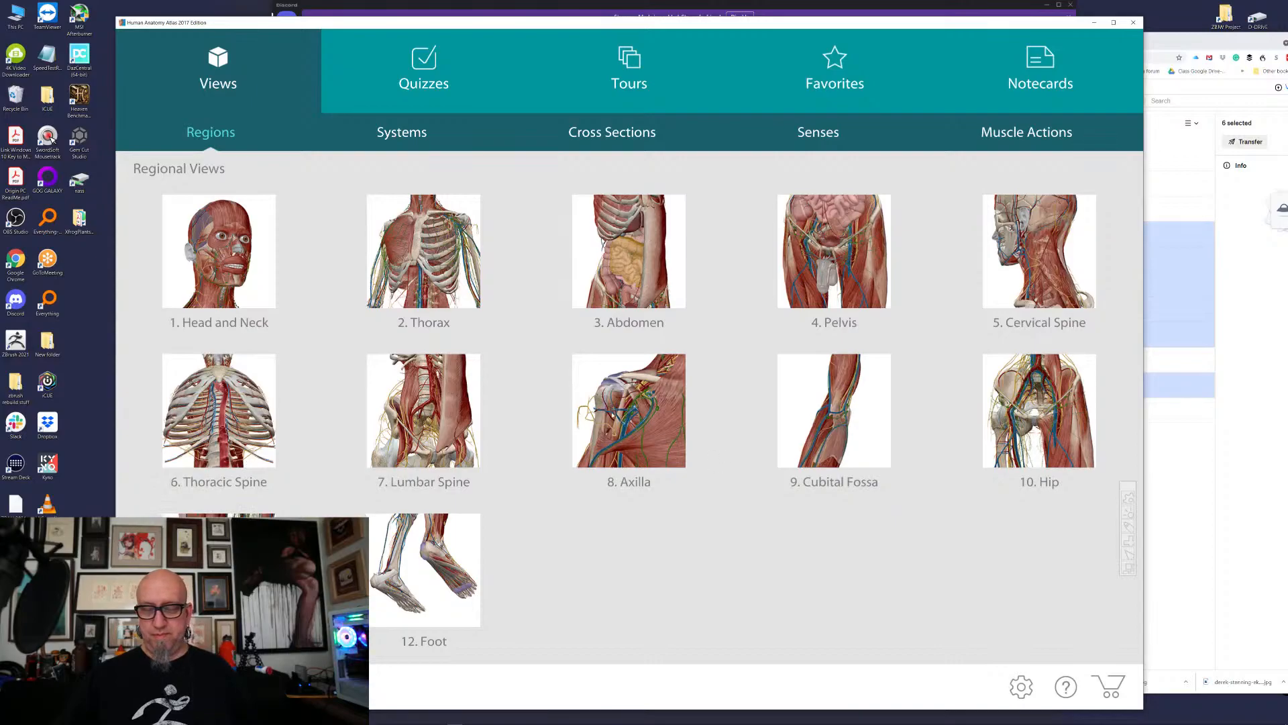
{"action": "left_click", "coordinate": [612, 416]}
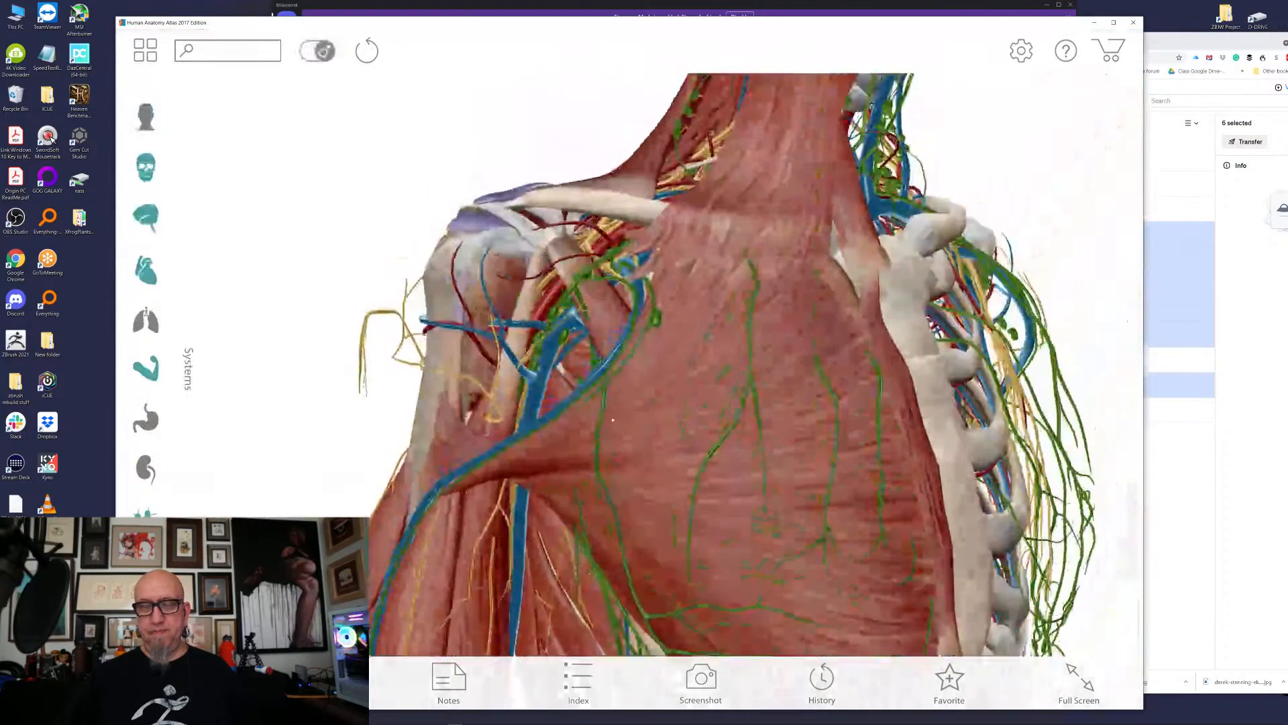
{"action": "left_click", "coordinate": [146, 520]}
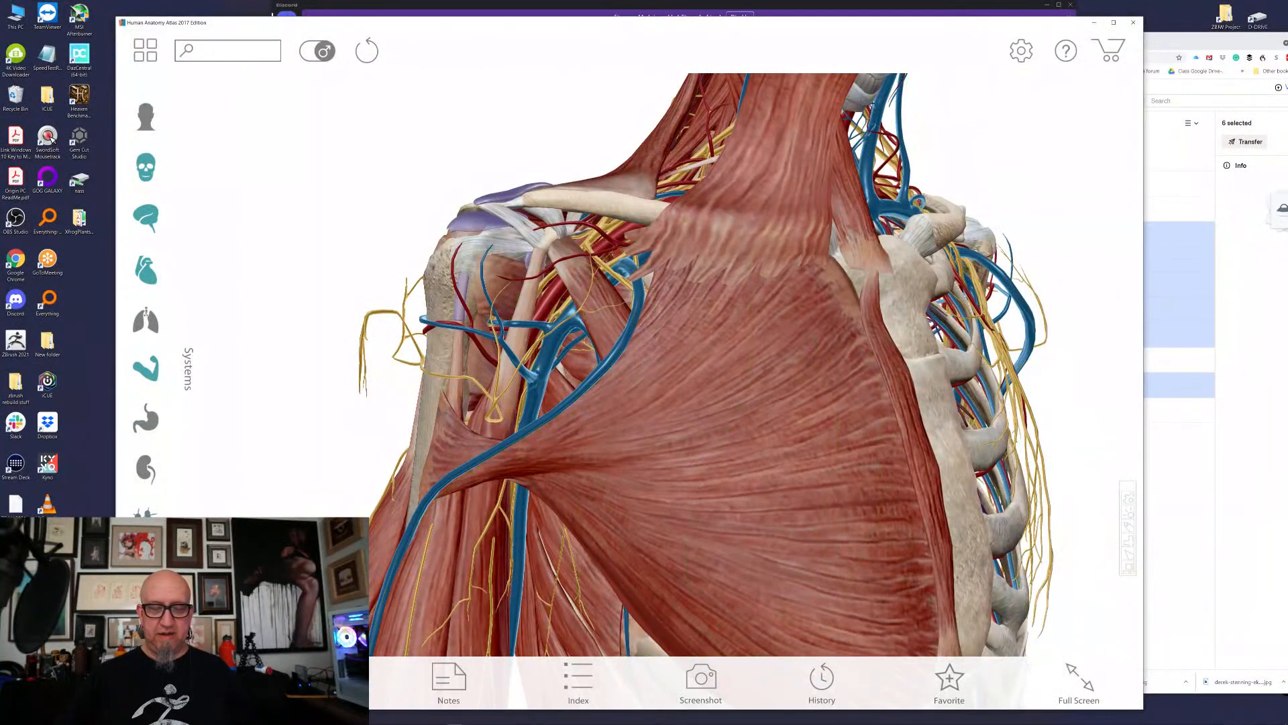
{"action": "left_click", "coordinate": [150, 278]}
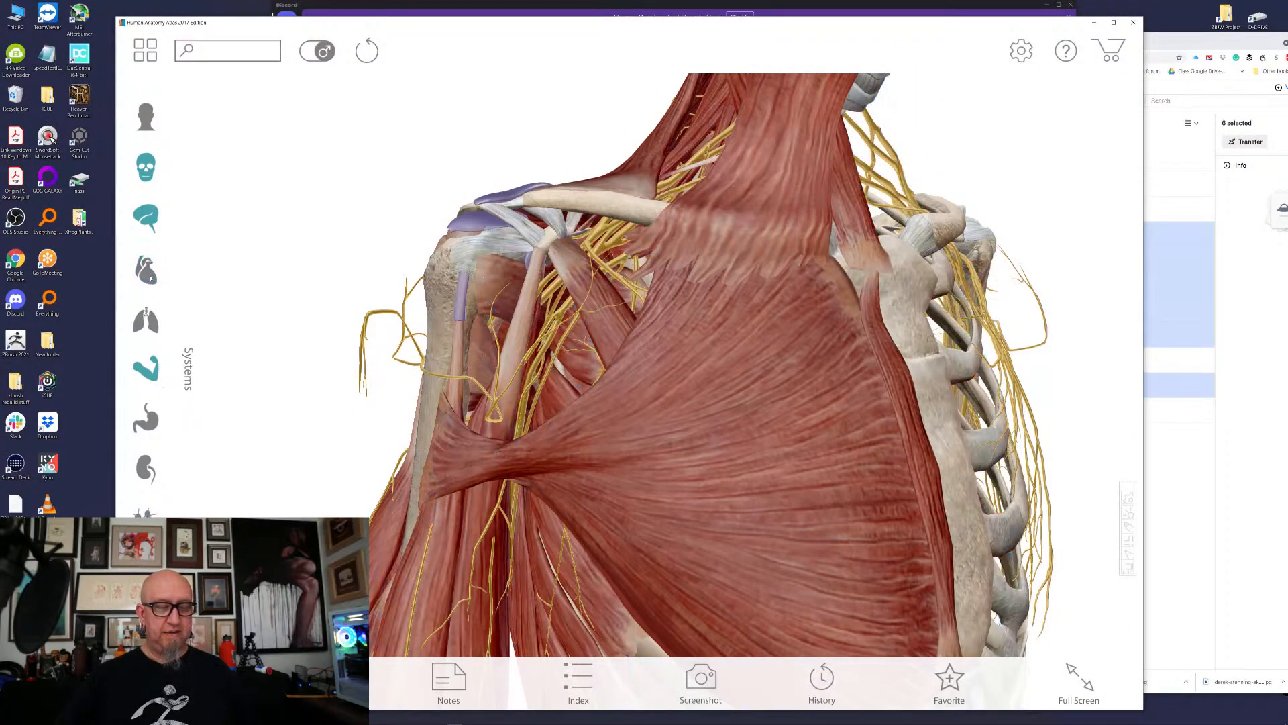
- Examine the chest and shoulder muscles up close, and the whole torso from the skull to the pelvis
{"action": "right_click_drag", "start_coordinate": [535, 631], "coordinate": [522, 591]}
{"action": "scroll", "coordinate": [522, 590], "scroll_direction": "down", "scroll_amount": 2}
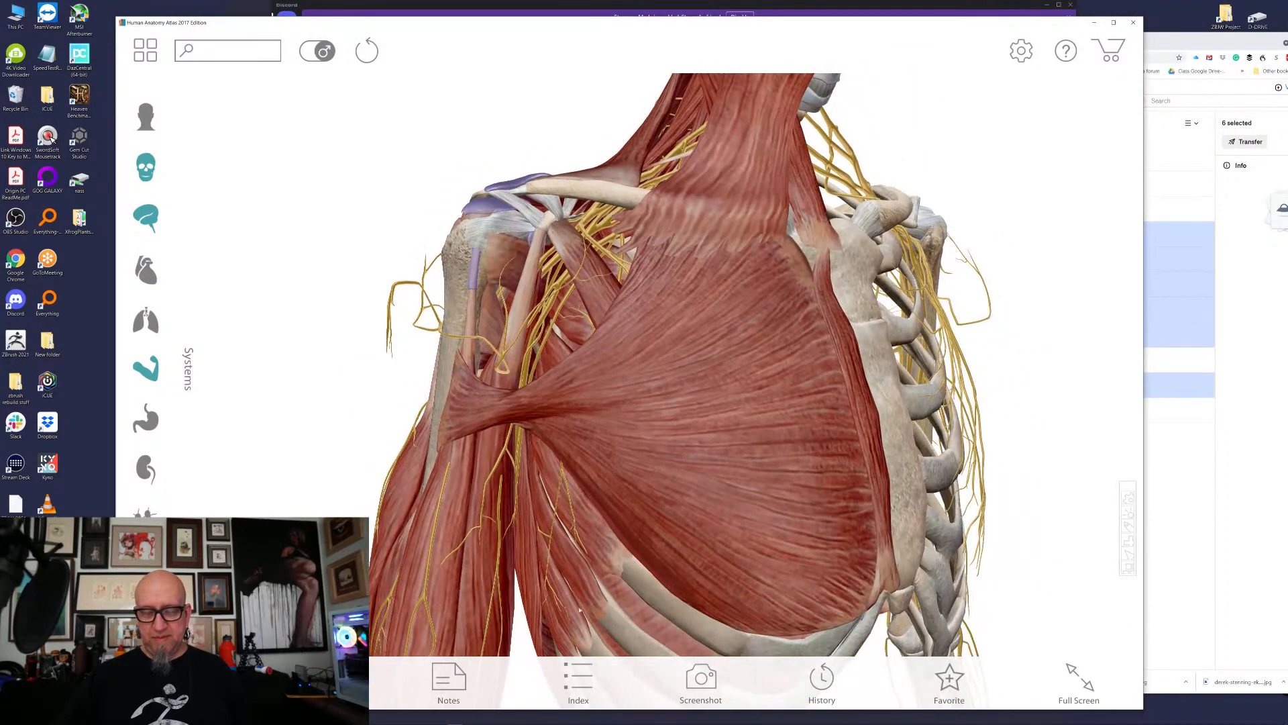
{"action": "left_click_drag", "start_coordinate": [550, 571], "coordinate": [560, 418]}
{"action": "left_click_drag", "start_coordinate": [331, 411], "coordinate": [334, 467]}
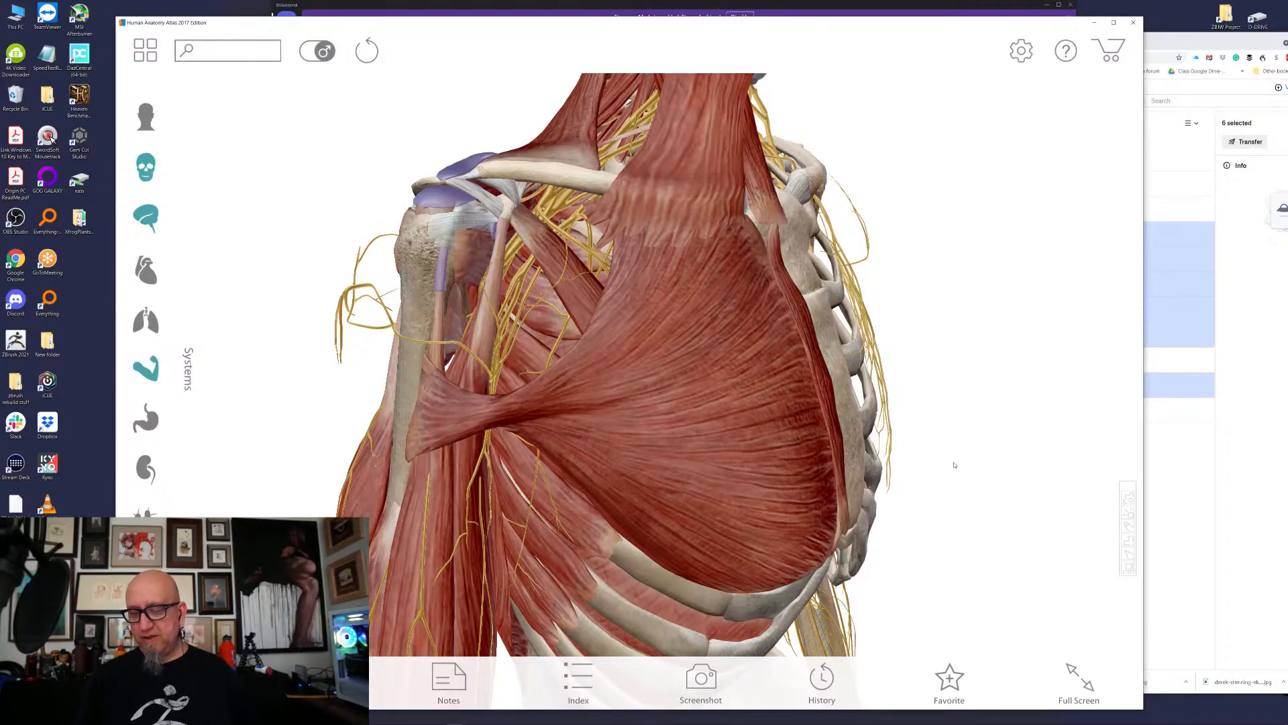
{"action": "left_click_drag", "start_coordinate": [955, 465], "coordinate": [959, 432]}
{"action": "scroll", "coordinate": [900, 407], "scroll_direction": "down", "scroll_amount": 6}
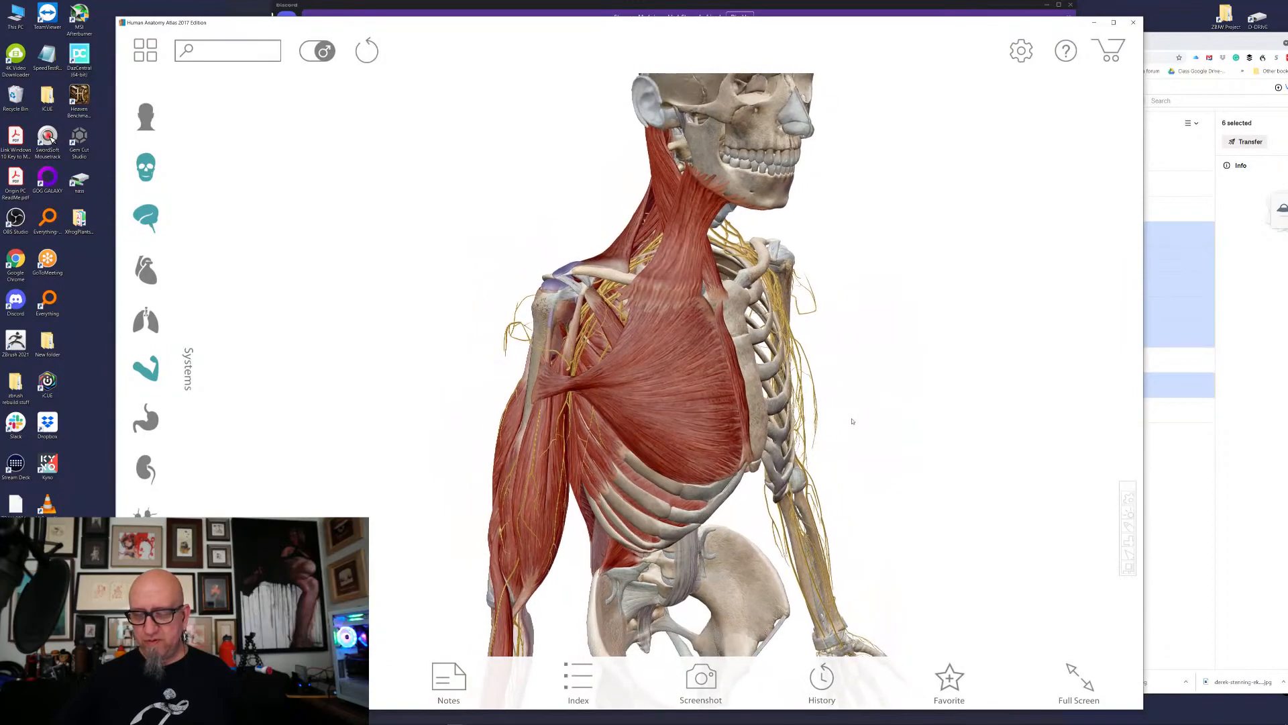
- Identify the right external intercostal muscle and the median nerve in the forearm, and clear the selection
{"action": "left_click_drag", "start_coordinate": [849, 480], "coordinate": [671, 499]}
{"action": "left_click", "coordinate": [664, 501]}
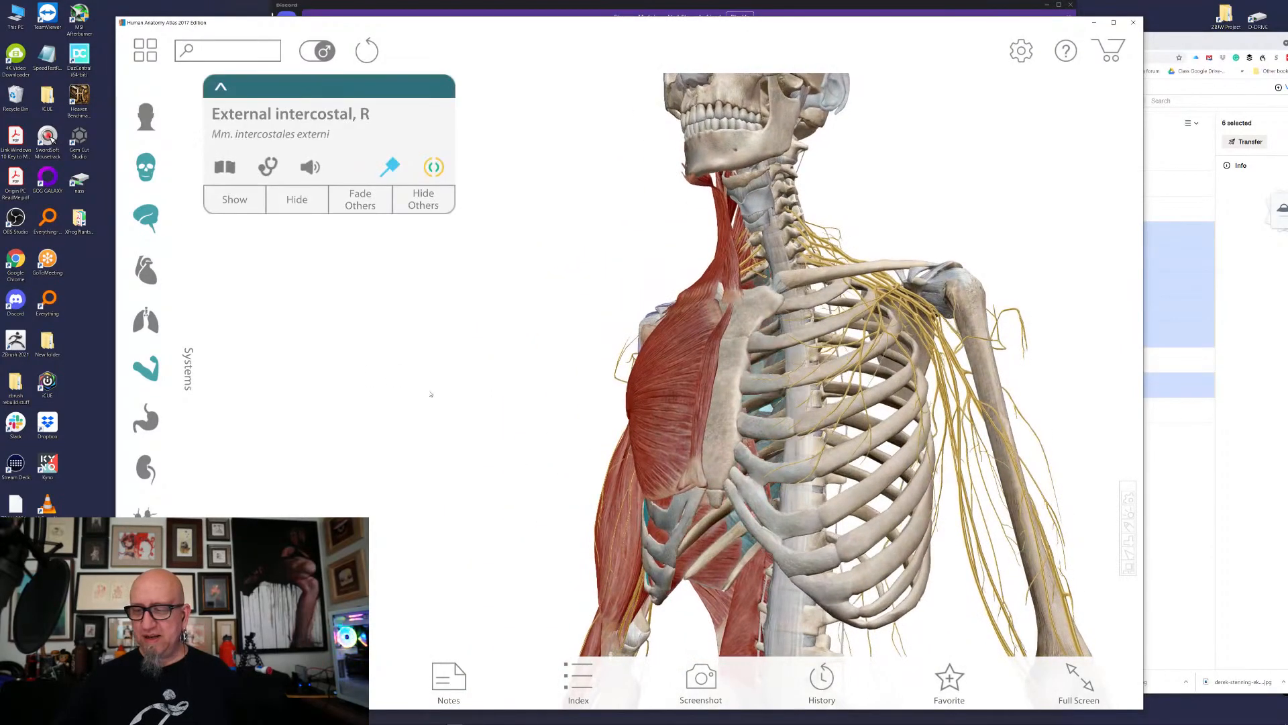
{"action": "left_click_drag", "start_coordinate": [425, 389], "coordinate": [411, 369]}
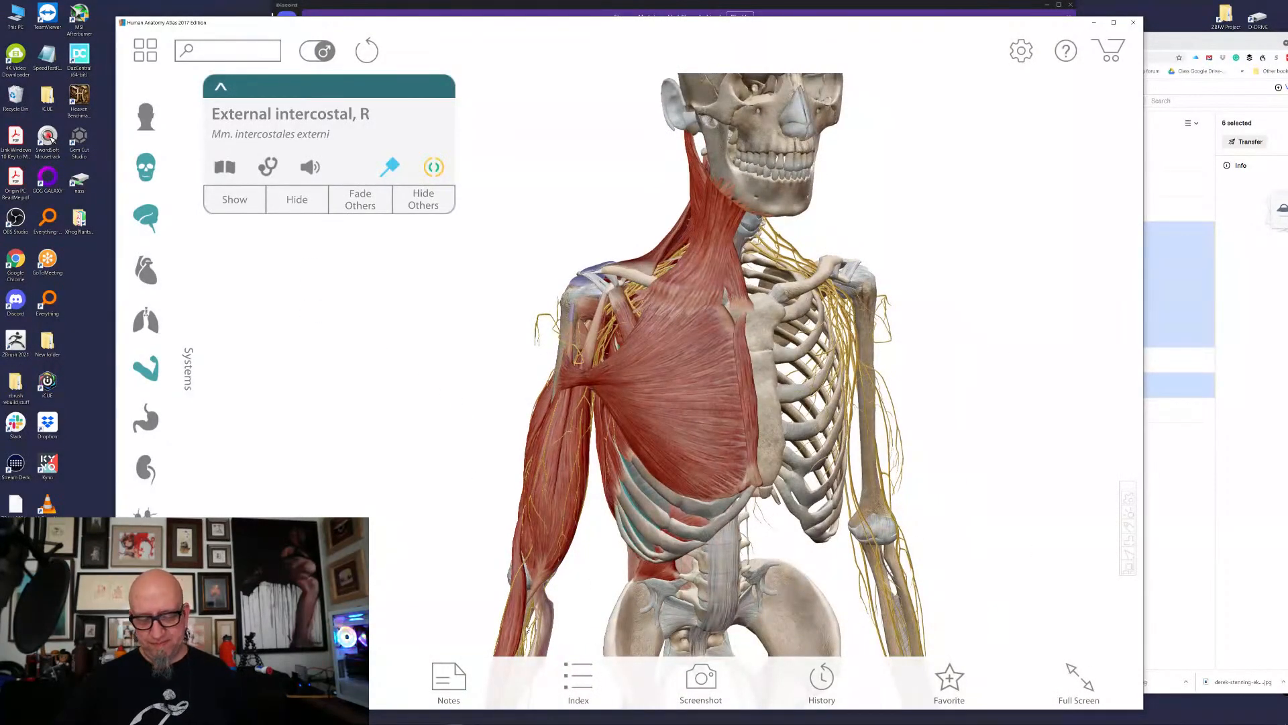
{"action": "left_click", "coordinate": [527, 626]}
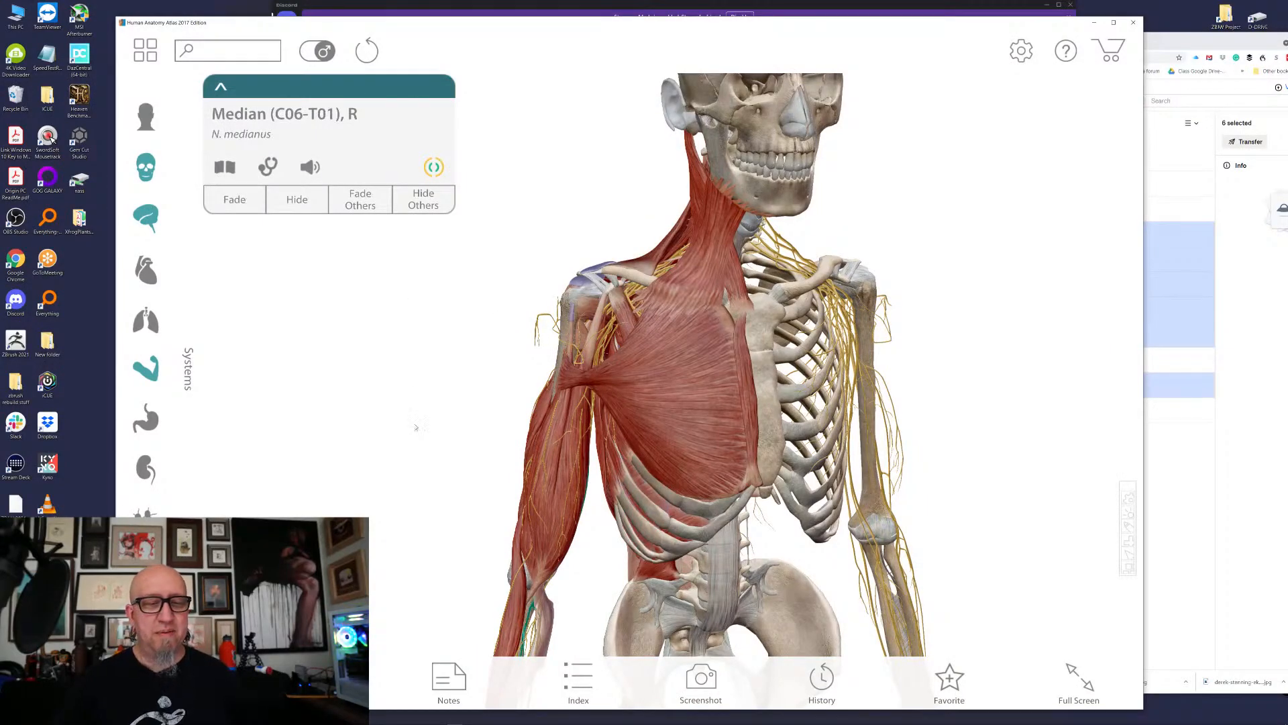
{"action": "left_click", "coordinate": [414, 403]}
- Examine the torso and arm muscles from the side, the back and below
{"action": "left_click_drag", "start_coordinate": [1032, 412], "coordinate": [1088, 404]}
{"action": "left_click_drag", "start_coordinate": [1066, 425], "coordinate": [1033, 439]}
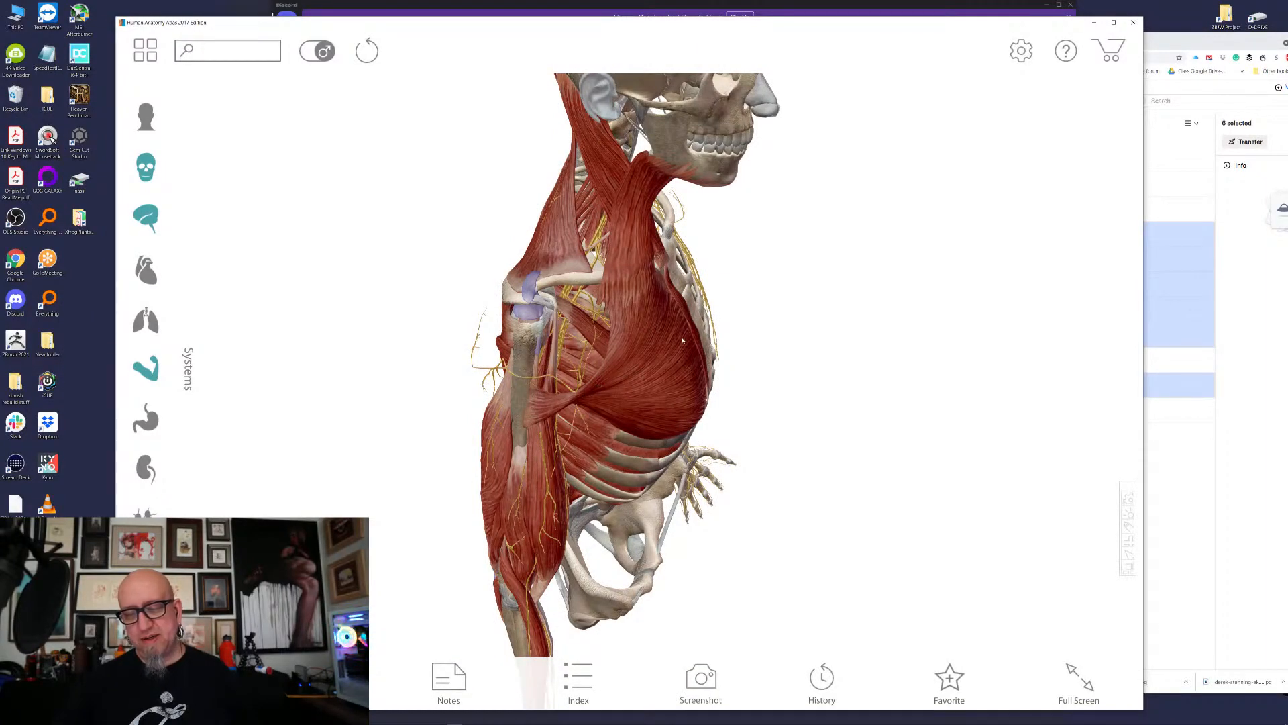
{"action": "left_click_drag", "start_coordinate": [926, 417], "coordinate": [898, 367]}
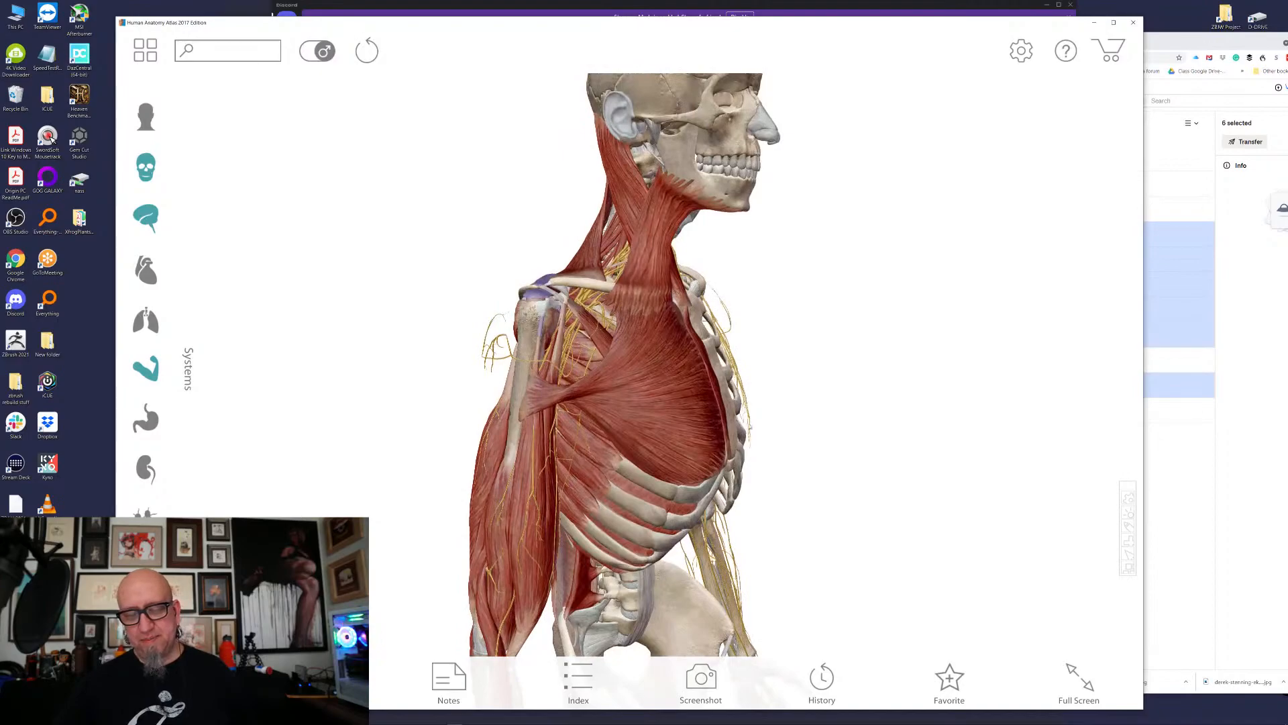
{"action": "left_click_drag", "start_coordinate": [958, 436], "coordinate": [938, 425]}
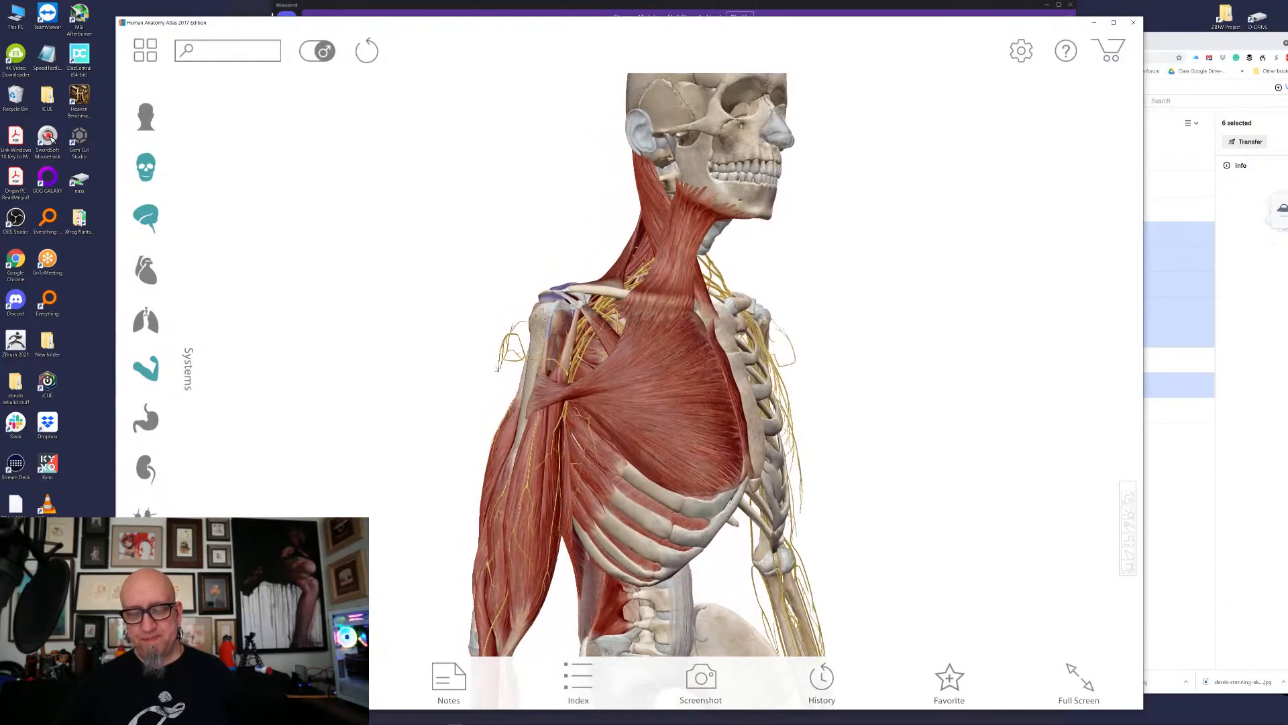
{"action": "left_click_drag", "start_coordinate": [363, 485], "coordinate": [536, 359]}
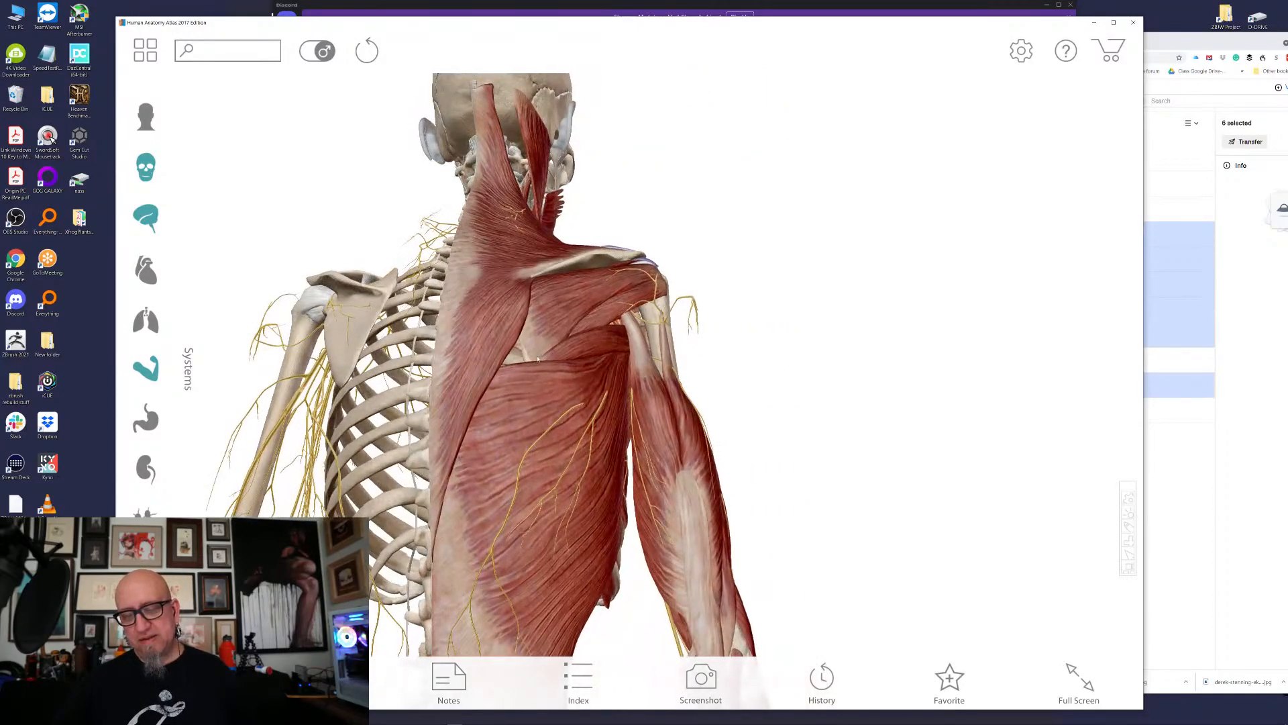
{"action": "left_click_drag", "start_coordinate": [905, 381], "coordinate": [759, 350]}
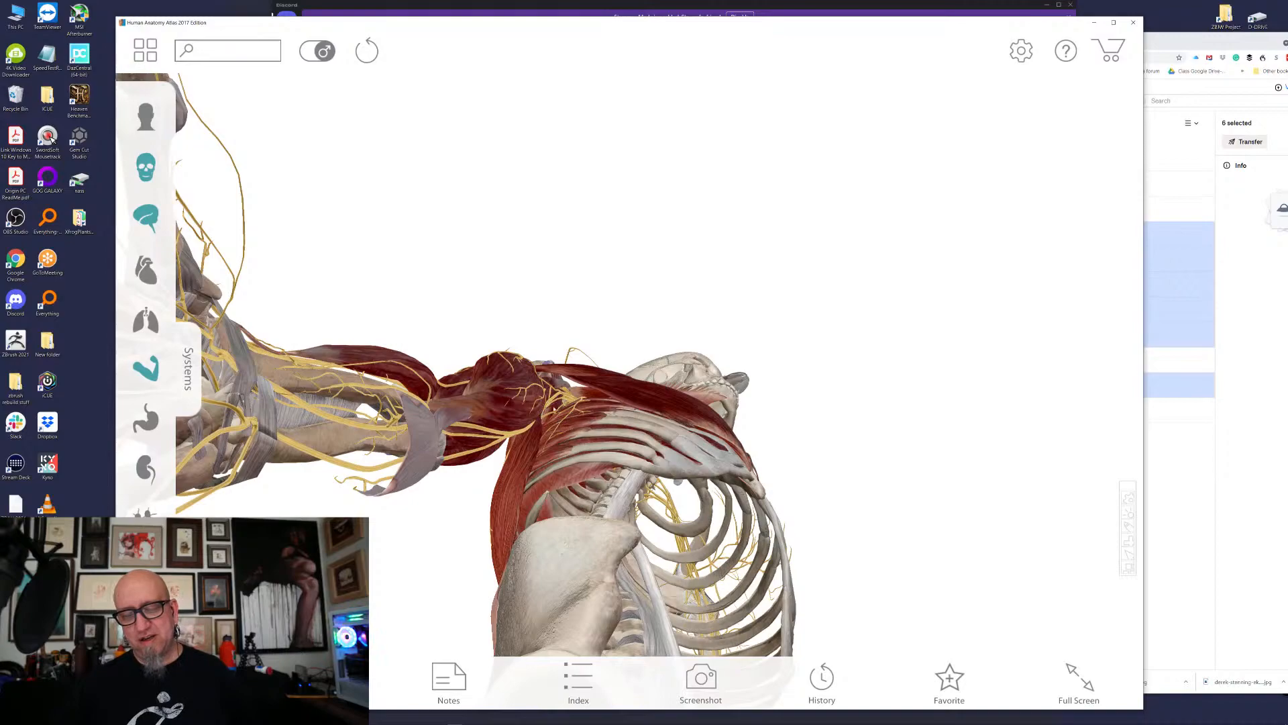
- Identify the right serratus anterior and examine how it wraps the ribs from below and from the front
{"action": "left_click_drag", "start_coordinate": [1041, 286], "coordinate": [973, 322]}
{"action": "left_click", "coordinate": [563, 435]}
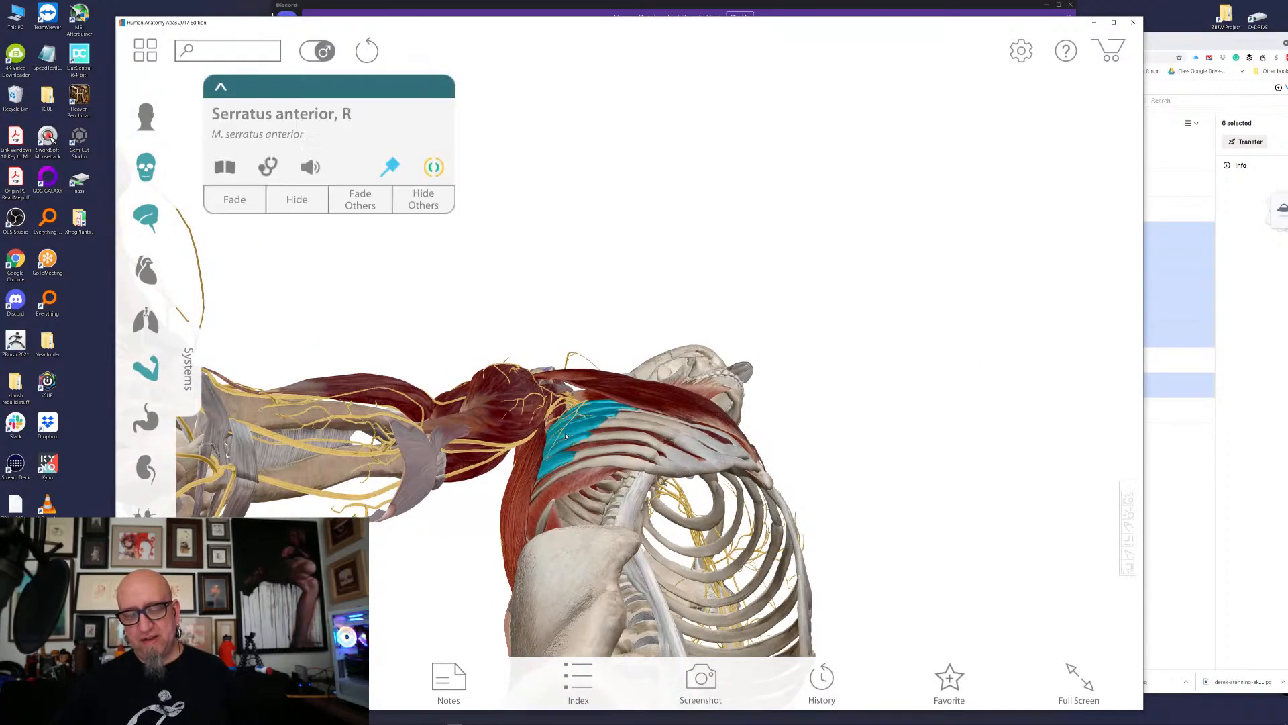
{"action": "left_click_drag", "start_coordinate": [784, 343], "coordinate": [782, 398]}
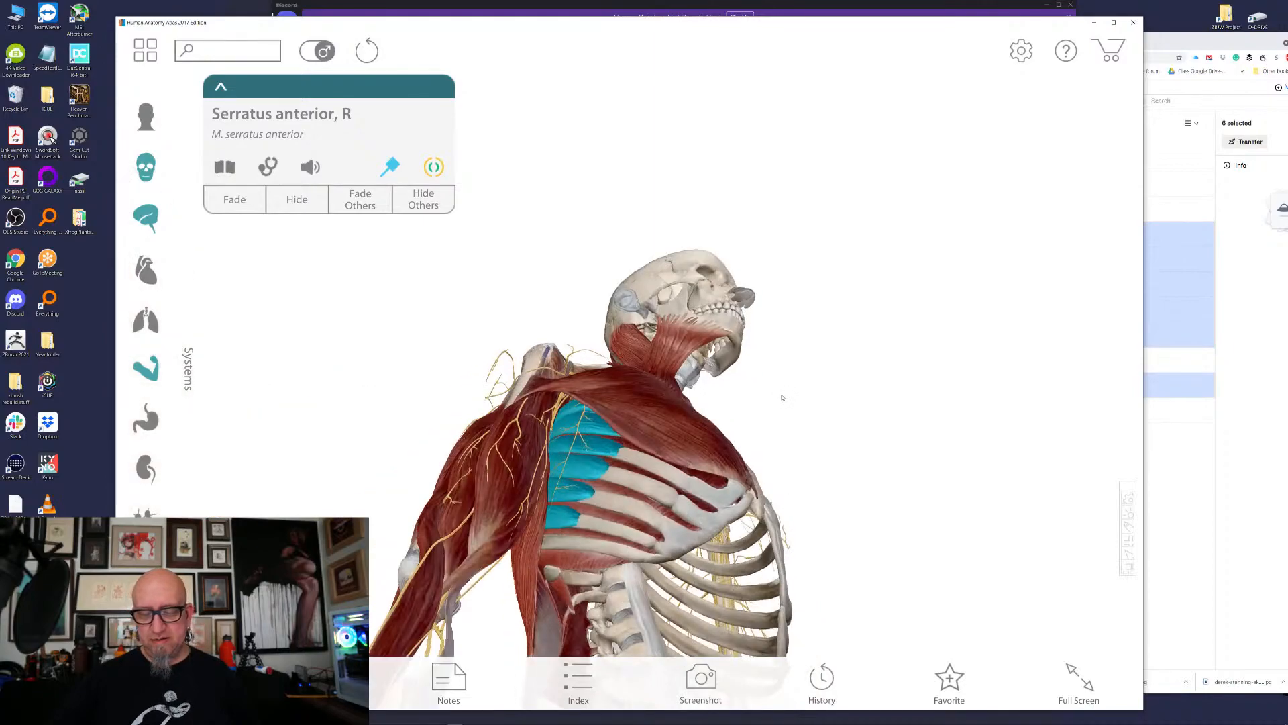
{"action": "left_click_drag", "start_coordinate": [837, 431], "coordinate": [565, 355]}
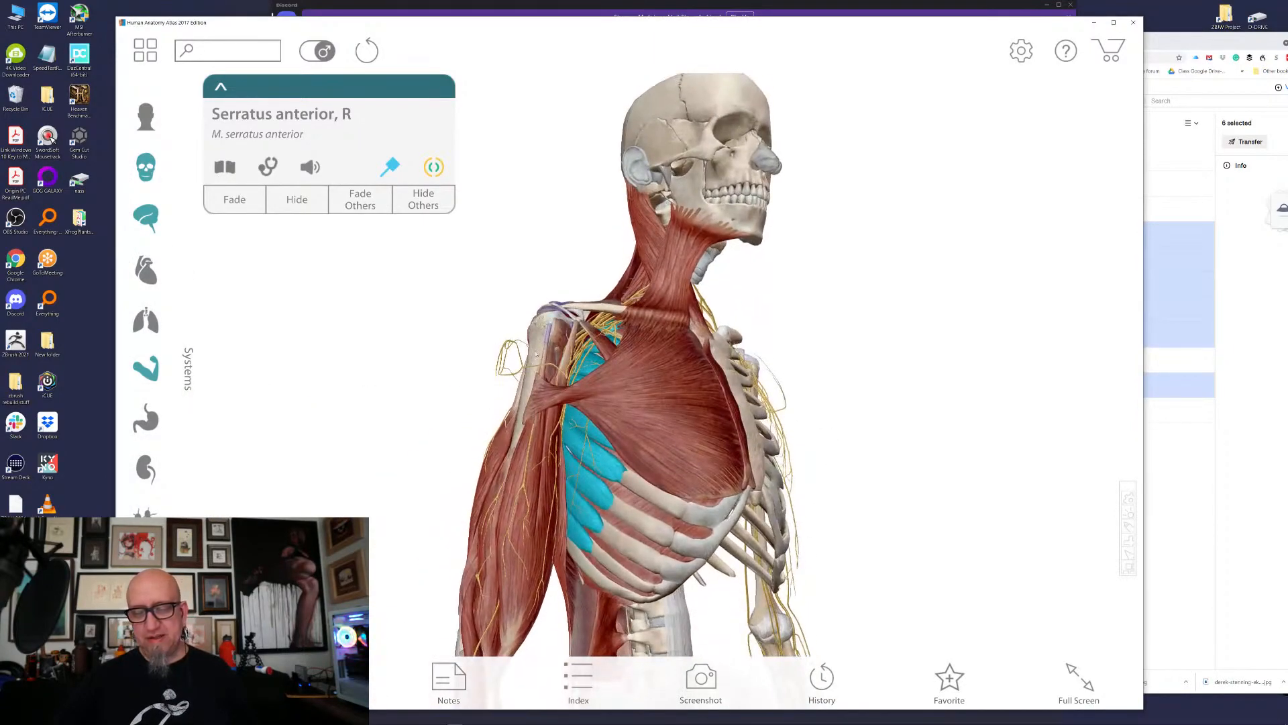
- Fade the right pectoralis major, and hide it to expose the muscles beneath
{"action": "left_click", "coordinate": [614, 407]}
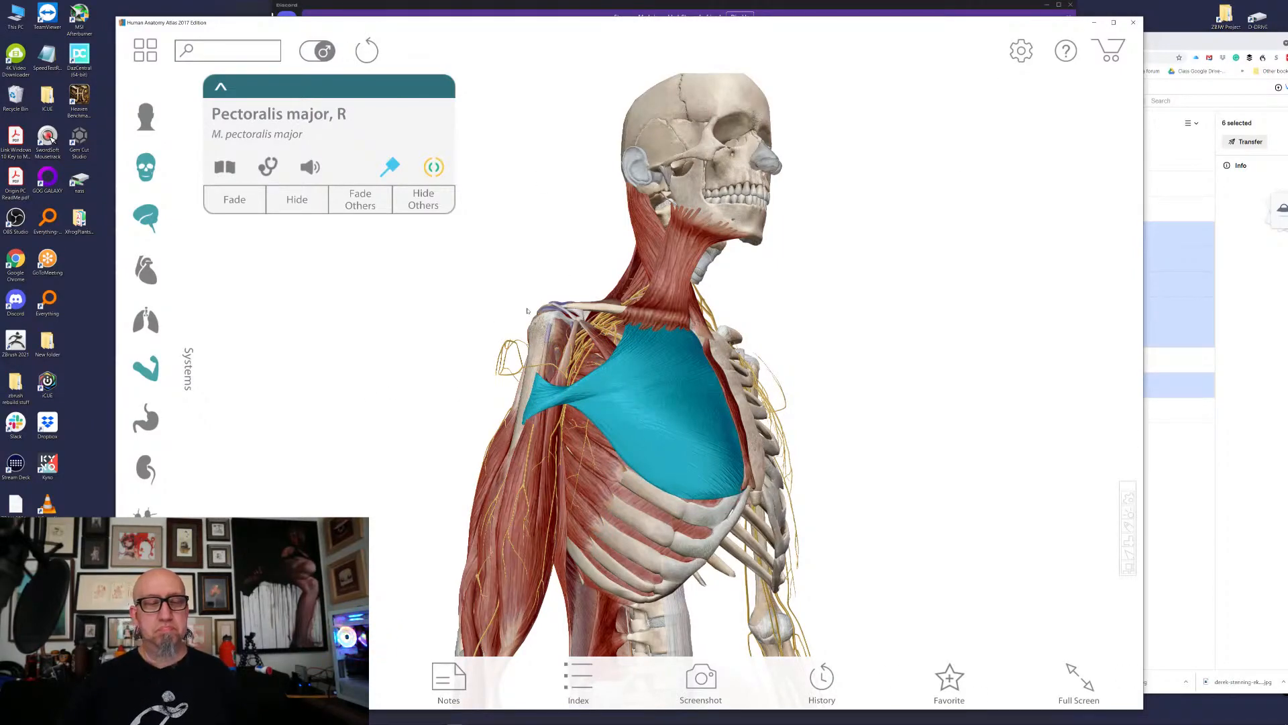
{"action": "left_click", "coordinate": [245, 201]}
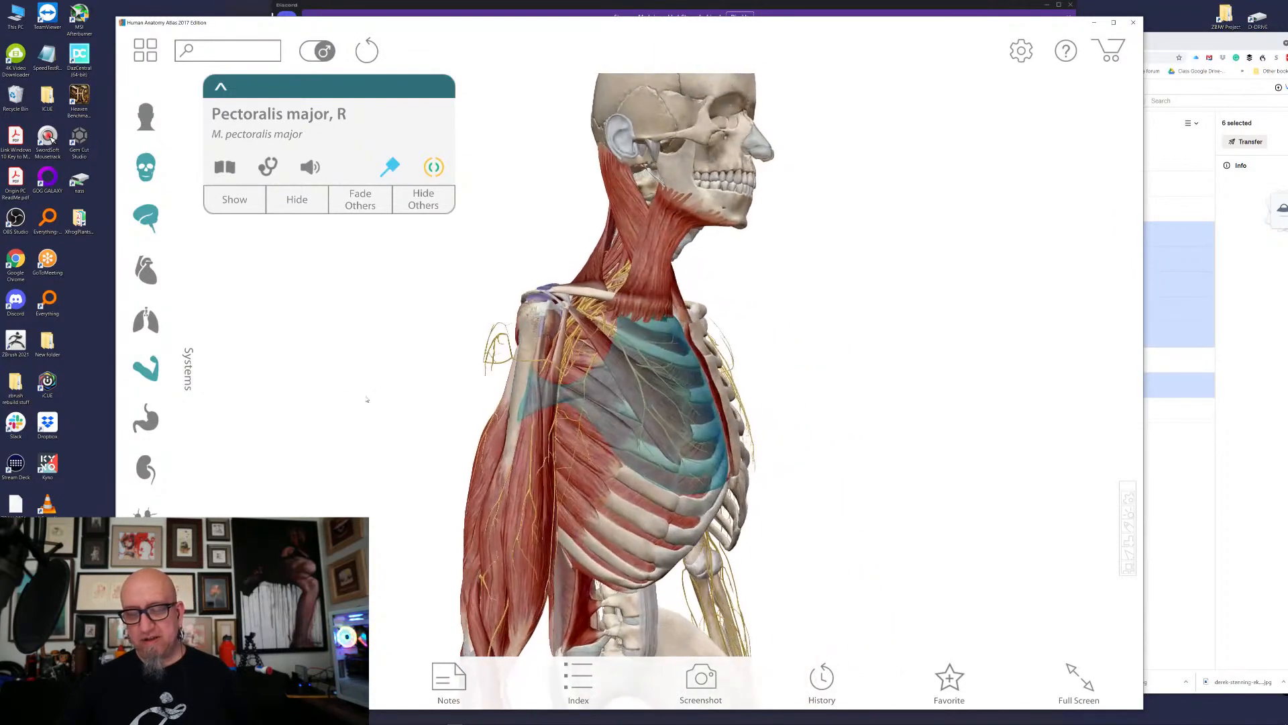
{"action": "left_click", "coordinate": [639, 363]}
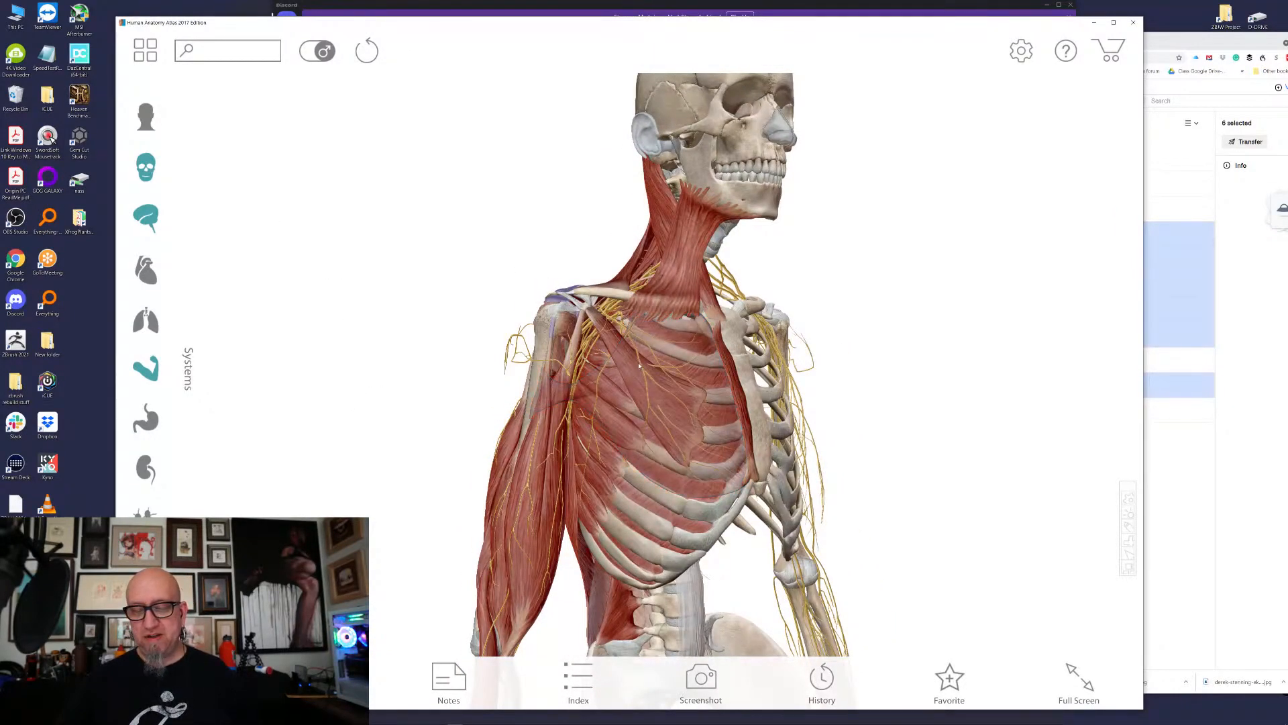
- Identify the long head of the biceps brachii and the brachialis in the right upper arm
{"action": "left_click", "coordinate": [544, 480]}
{"action": "left_click", "coordinate": [515, 529]}
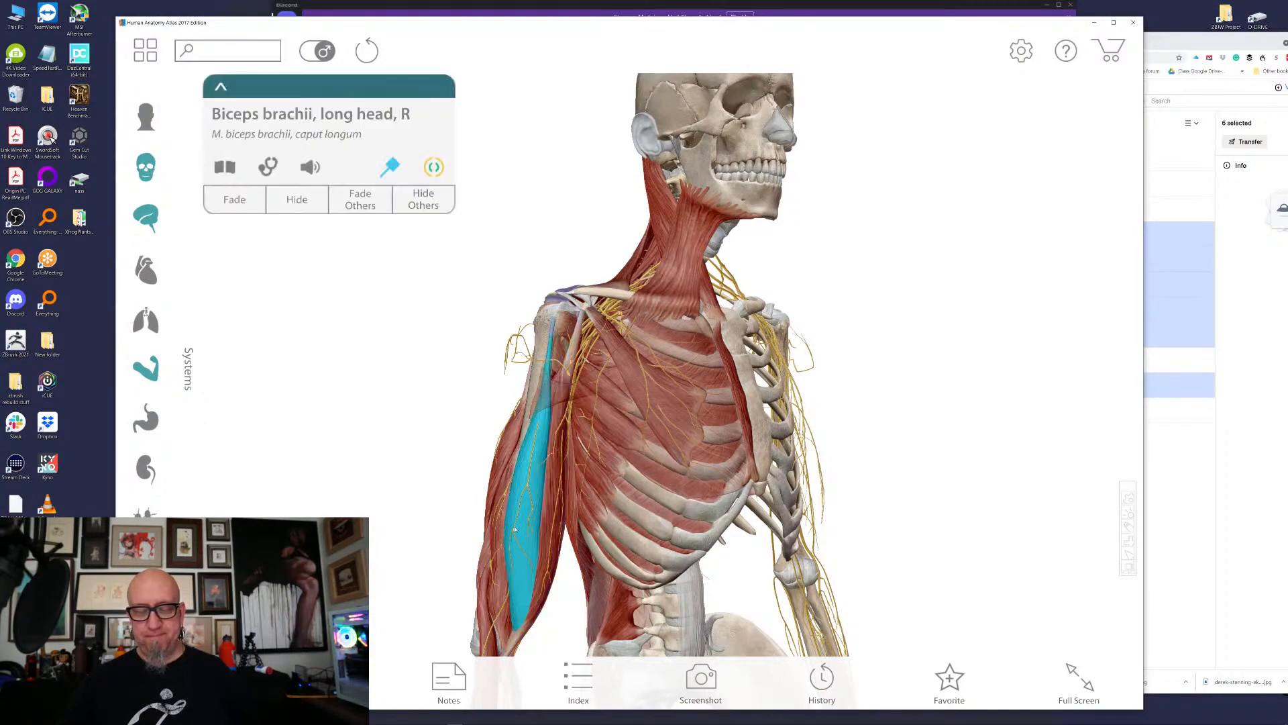
{"action": "left_click", "coordinate": [496, 524]}
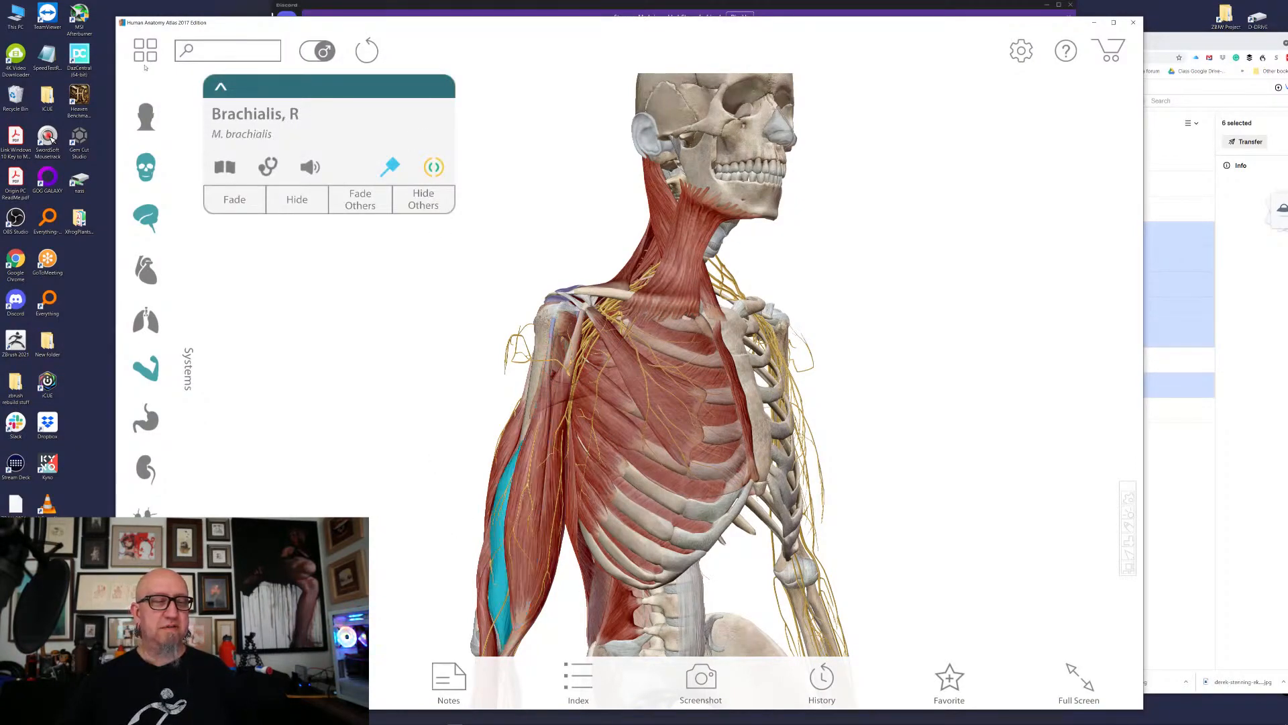
{"action": "scroll", "coordinate": [178, 230], "scroll_direction": "down", "scroll_amount": 5}
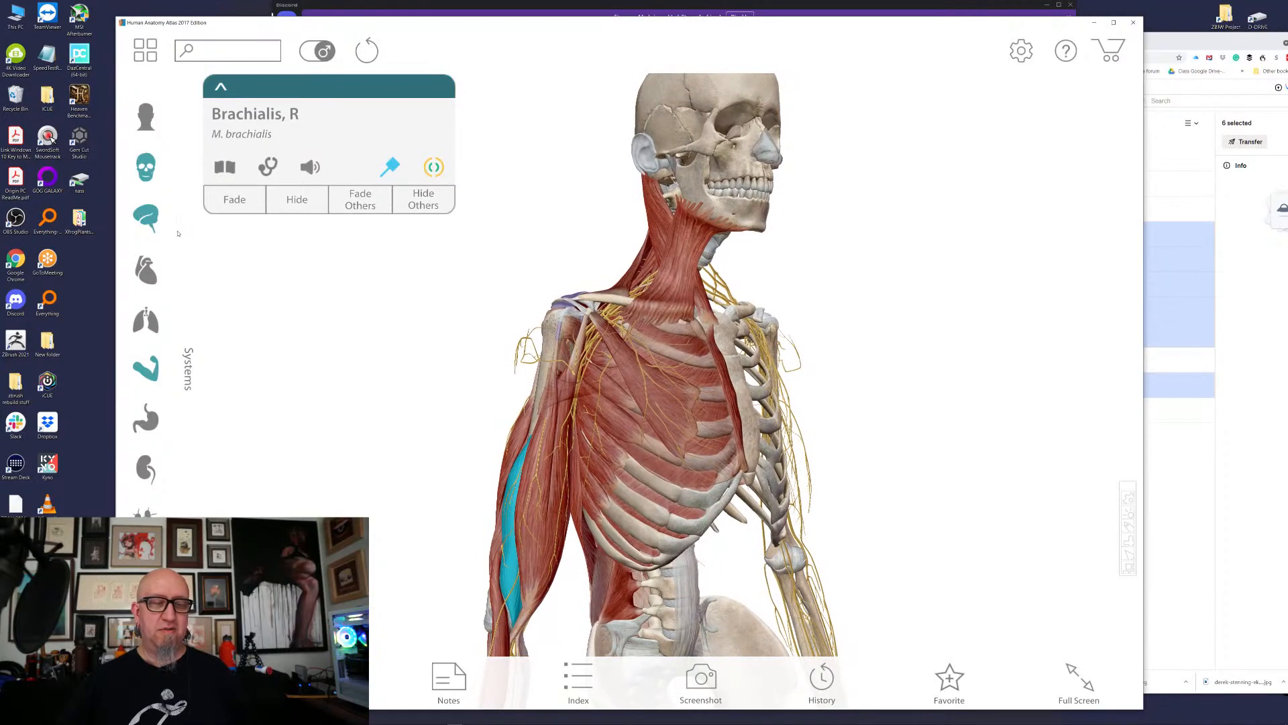
- Examine the exposed right-side muscles of the back, shoulder and upper arm from behind and from the side
{"action": "scroll", "coordinate": [197, 229], "scroll_direction": "down", "scroll_amount": 2}
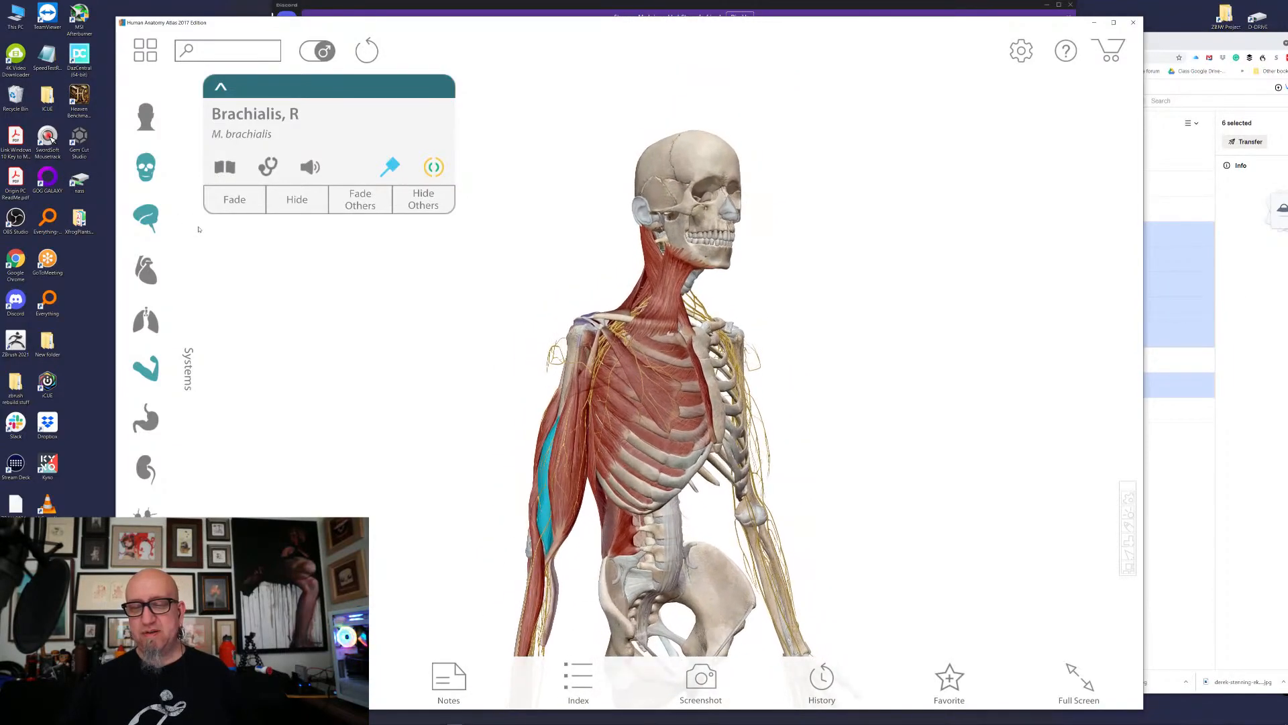
{"action": "left_click_drag", "start_coordinate": [312, 306], "coordinate": [511, 329]}
{"action": "left_click_drag", "start_coordinate": [814, 351], "coordinate": [513, 356]}
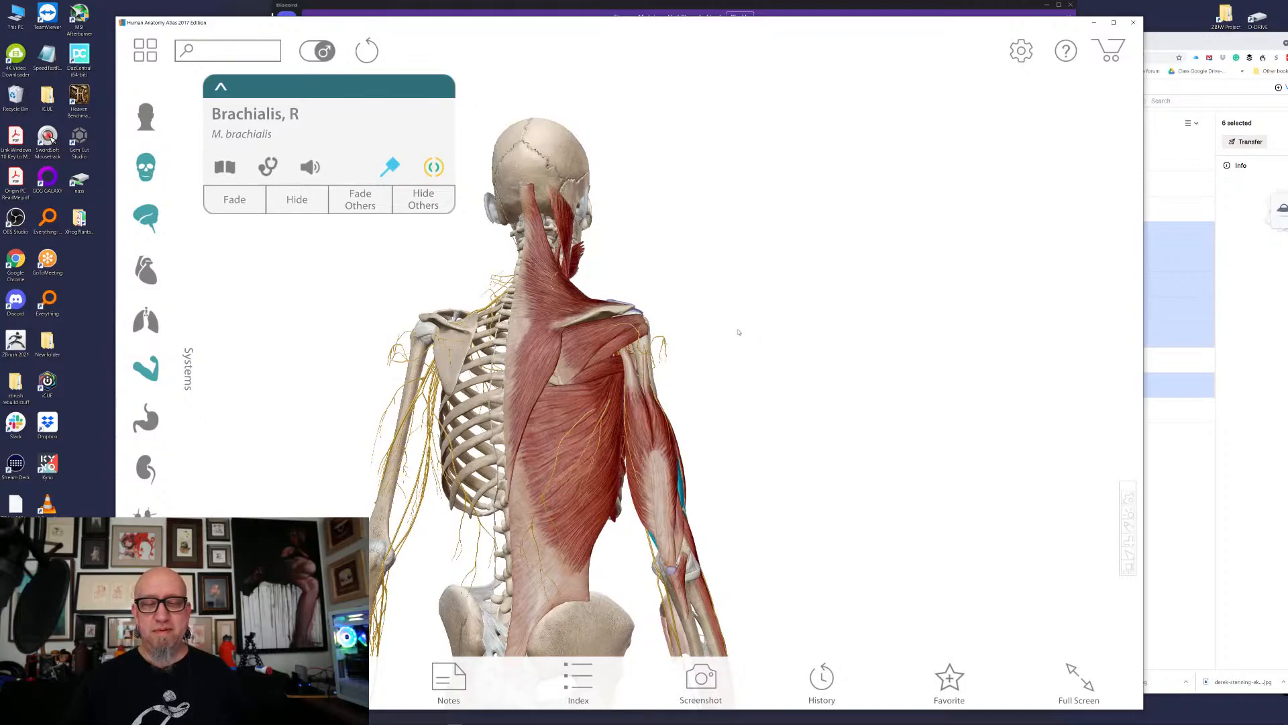
{"action": "mouse_move", "coordinate": [720, 320]}
{"action": "left_mouse_down"}
{"action": "mouse_move", "coordinate": [747, 303]}
{"action": "mouse_move", "coordinate": [742, 322]}
{"action": "mouse_move", "coordinate": [710, 332]}
{"action": "left_mouse_up"}
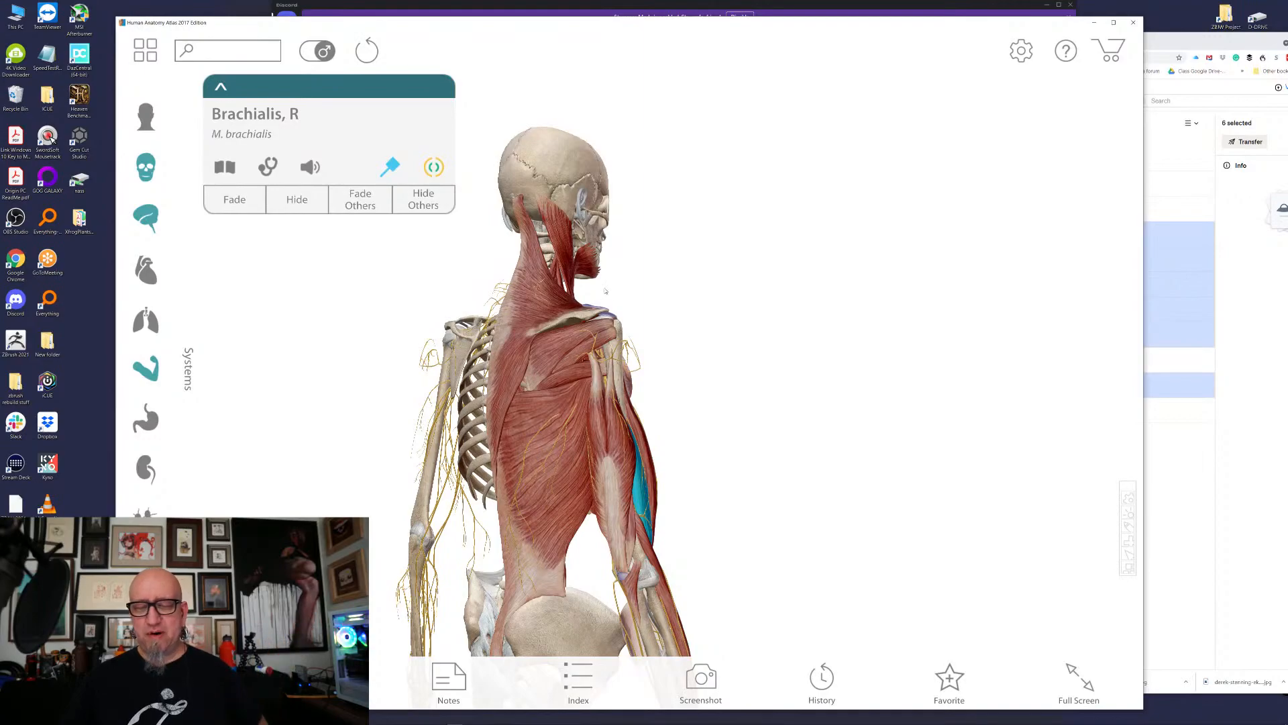
{"action": "left_click_drag", "start_coordinate": [724, 351], "coordinate": [727, 461]}
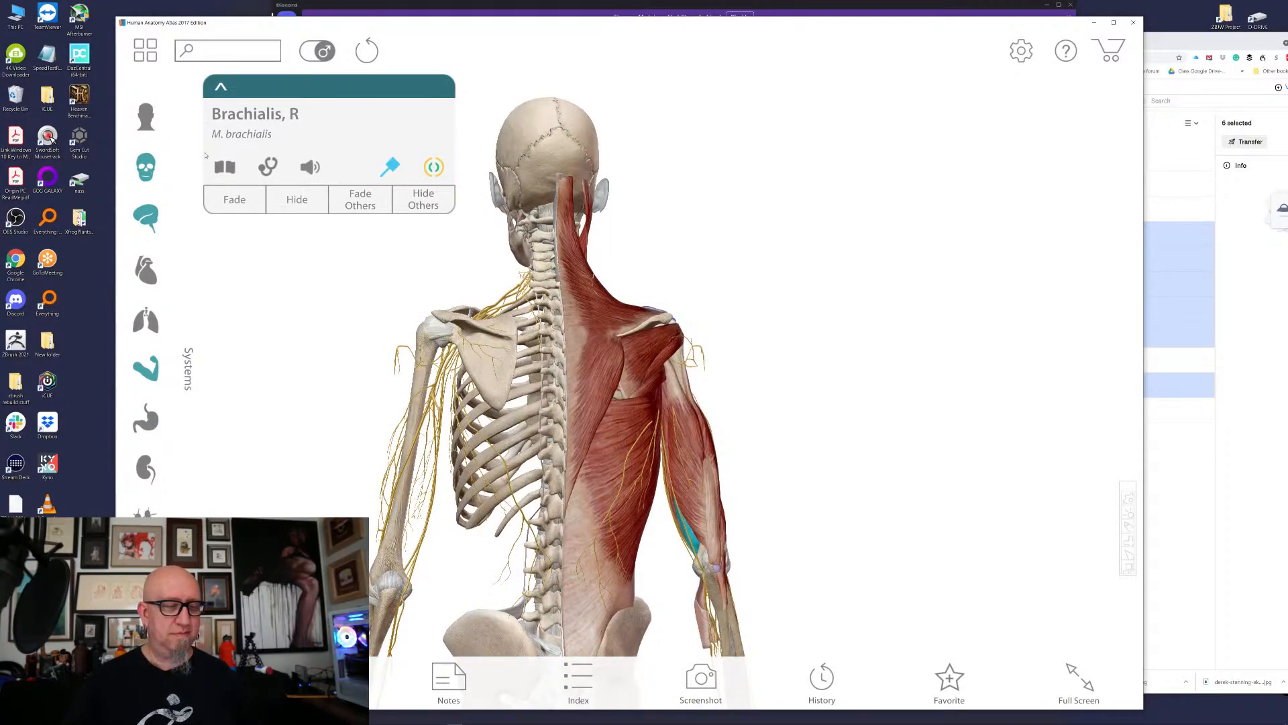
- Find the scapula abduction animation among the muscle action views and open it
{"action": "left_click", "coordinate": [145, 52]}
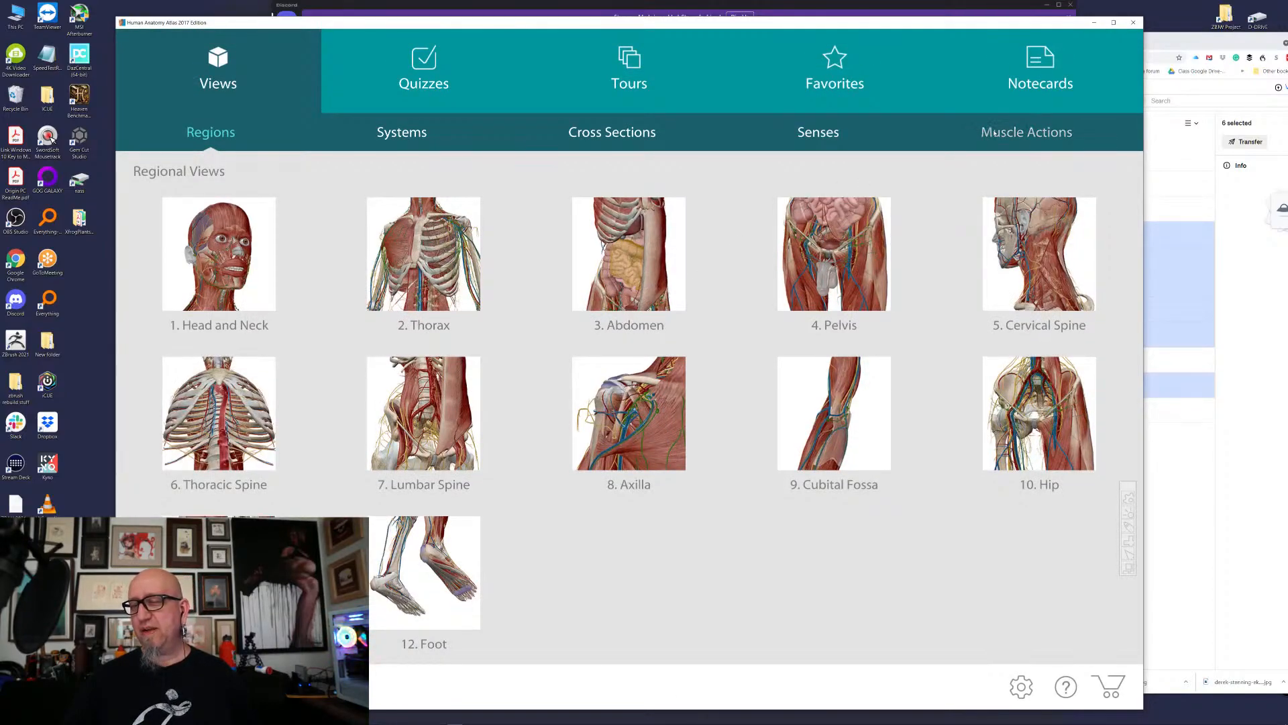
{"action": "left_click", "coordinate": [995, 132]}
{"action": "scroll", "coordinate": [398, 416], "scroll_direction": "down", "scroll_amount": 3}
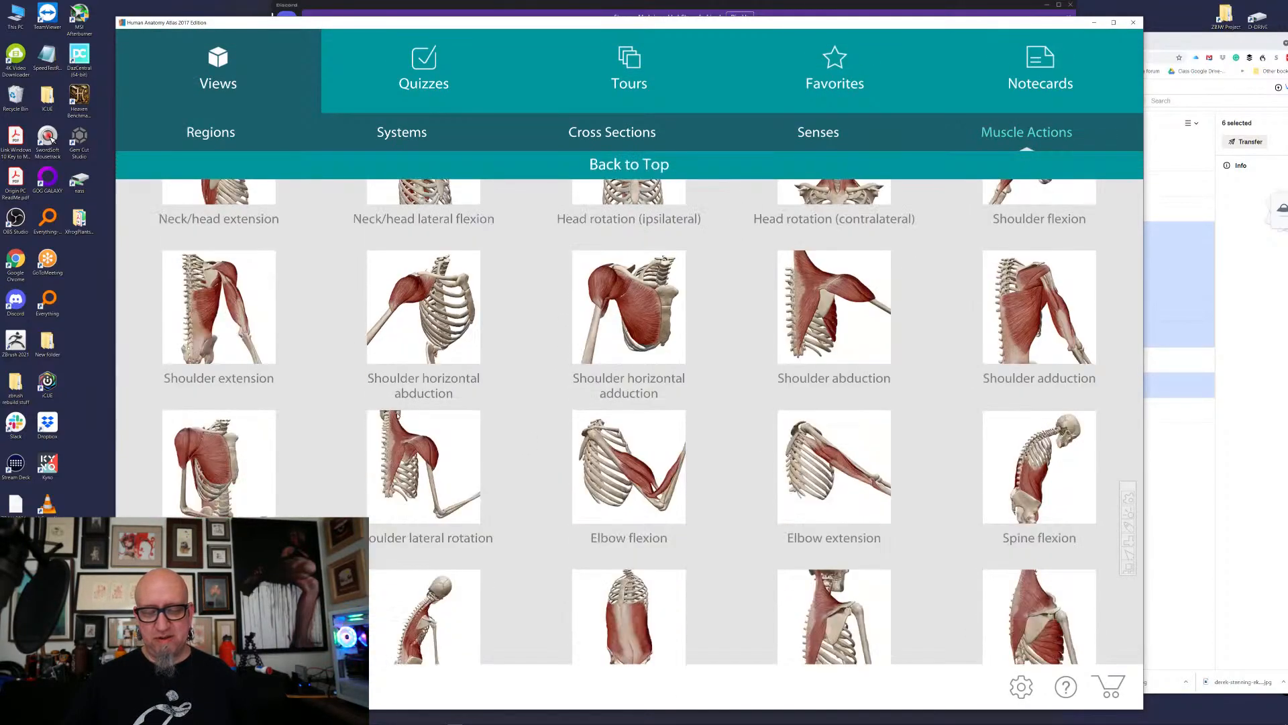
{"action": "scroll", "coordinate": [397, 415], "scroll_direction": "down", "scroll_amount": 2}
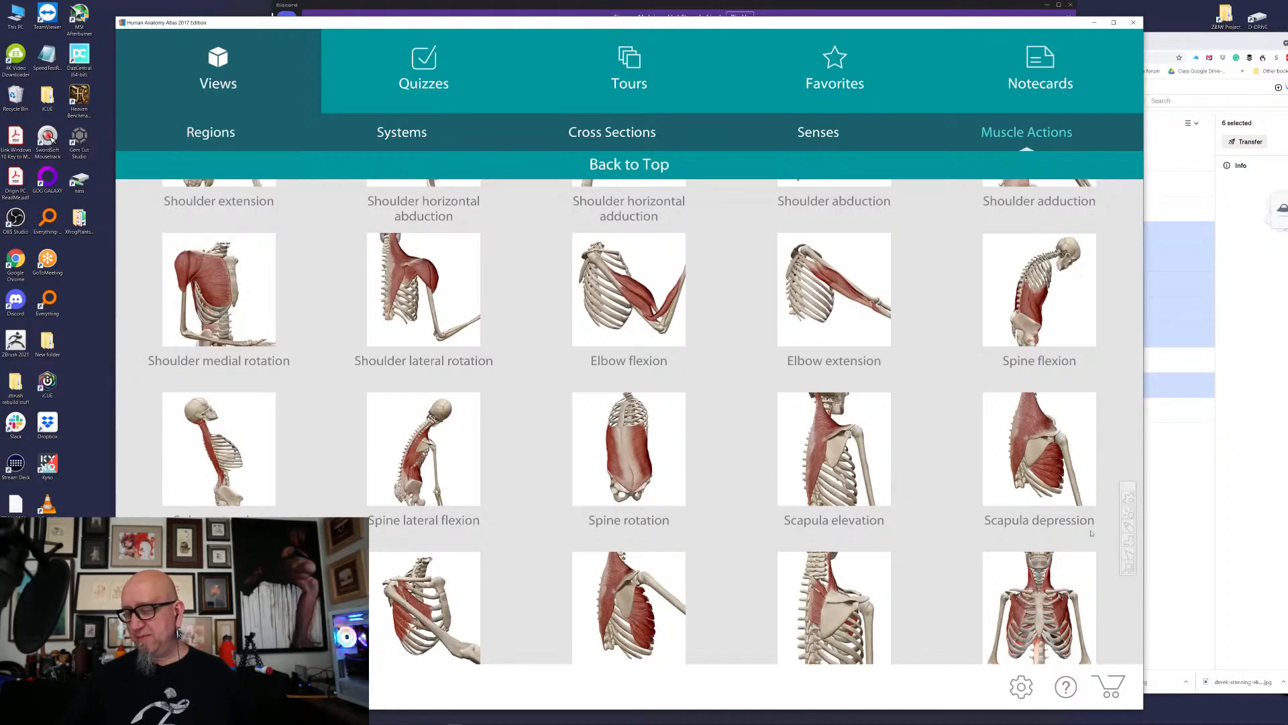
{"action": "left_click", "coordinate": [433, 606]}
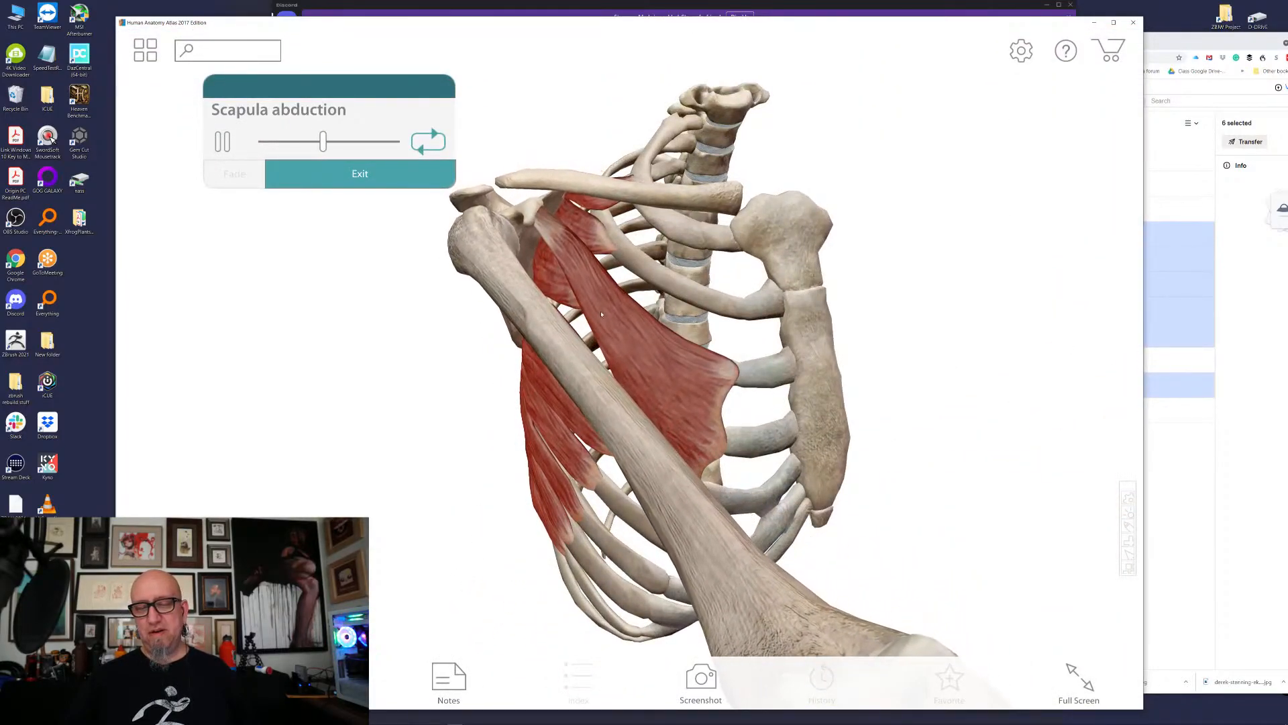
- Identify the right pectoralis minor in the scapula abduction animation and examine its movement from below
{"action": "left_click", "coordinate": [630, 348]}
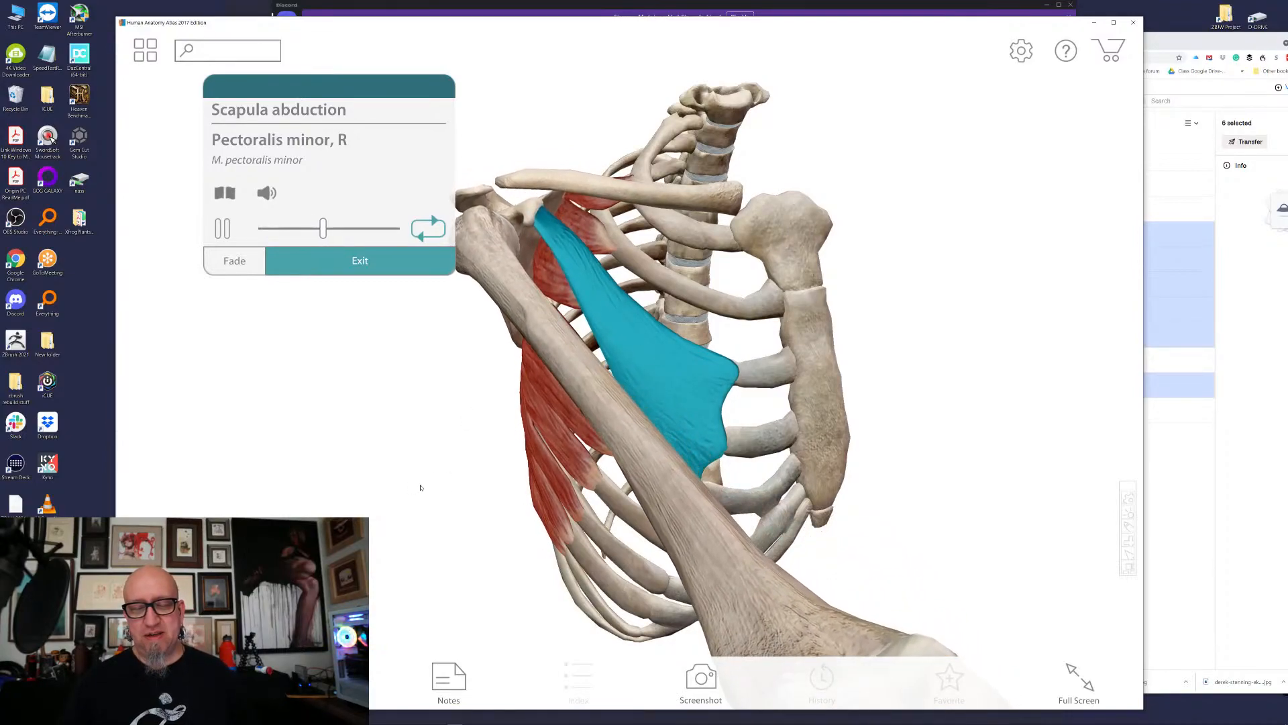
{"action": "left_click_drag", "start_coordinate": [455, 491], "coordinate": [463, 208]}
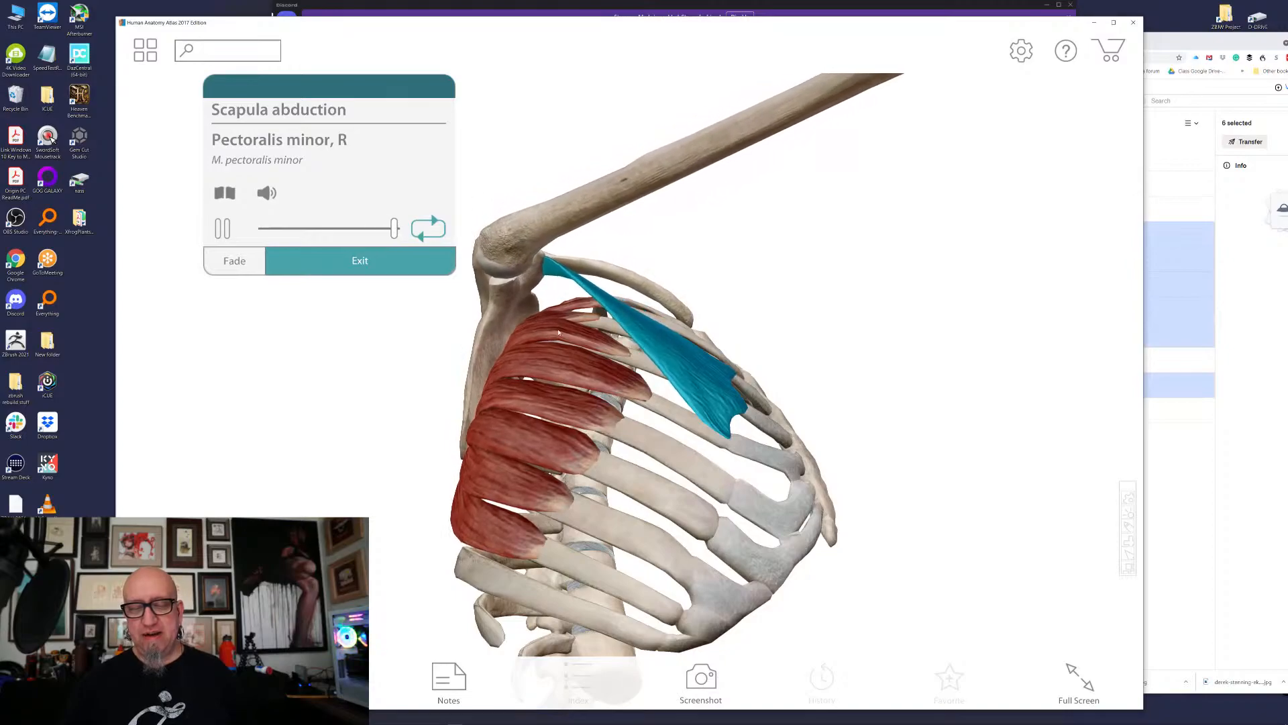
{"action": "left_click_drag", "start_coordinate": [740, 254], "coordinate": [706, 342]}
- Identify the right serratus anterior in the animation and examine how it moves over the ribs from several angles, including the front
{"action": "left_click", "coordinate": [551, 403]}
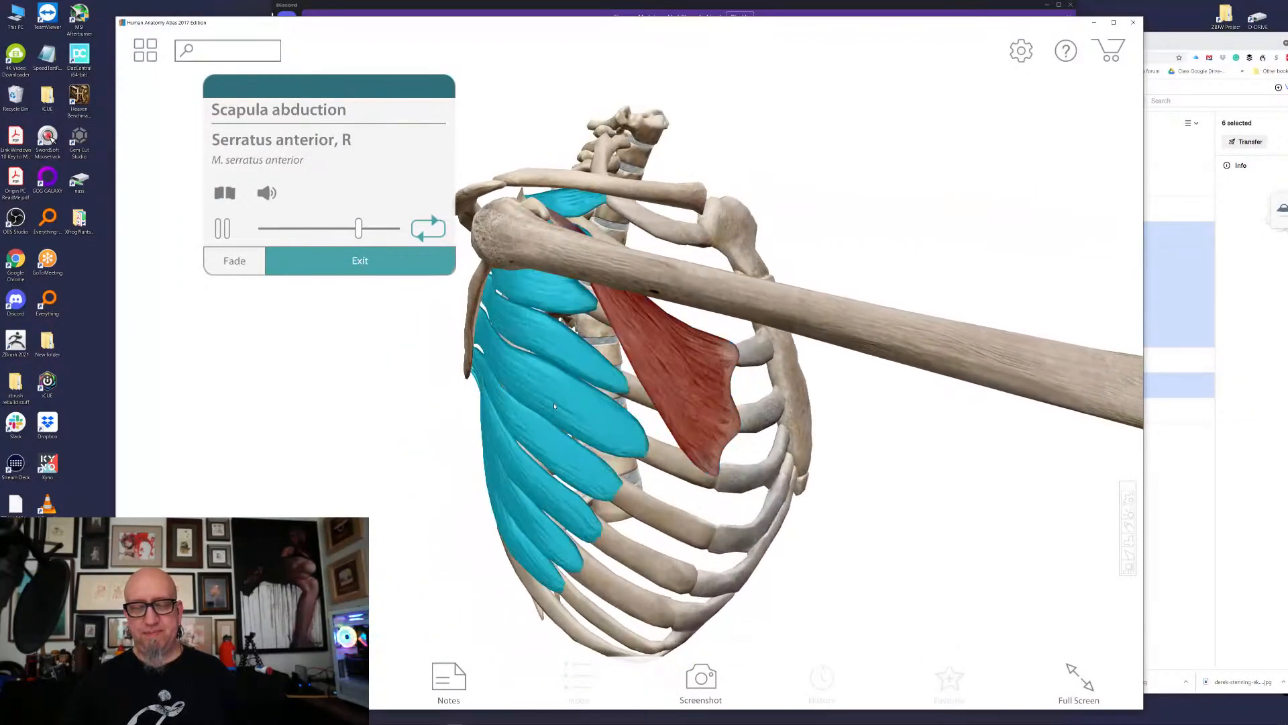
{"action": "mouse_move", "coordinate": [349, 409]}
{"action": "left_mouse_down"}
{"action": "mouse_move", "coordinate": [345, 387]}
{"action": "mouse_move", "coordinate": [418, 406]}
{"action": "mouse_move", "coordinate": [340, 390]}
{"action": "left_mouse_up"}
{"action": "left_click_drag", "start_coordinate": [848, 420], "coordinate": [793, 440]}
{"action": "left_click_drag", "start_coordinate": [463, 452], "coordinate": [448, 454]}
{"action": "scroll", "coordinate": [447, 450], "scroll_direction": "down", "scroll_amount": 4}
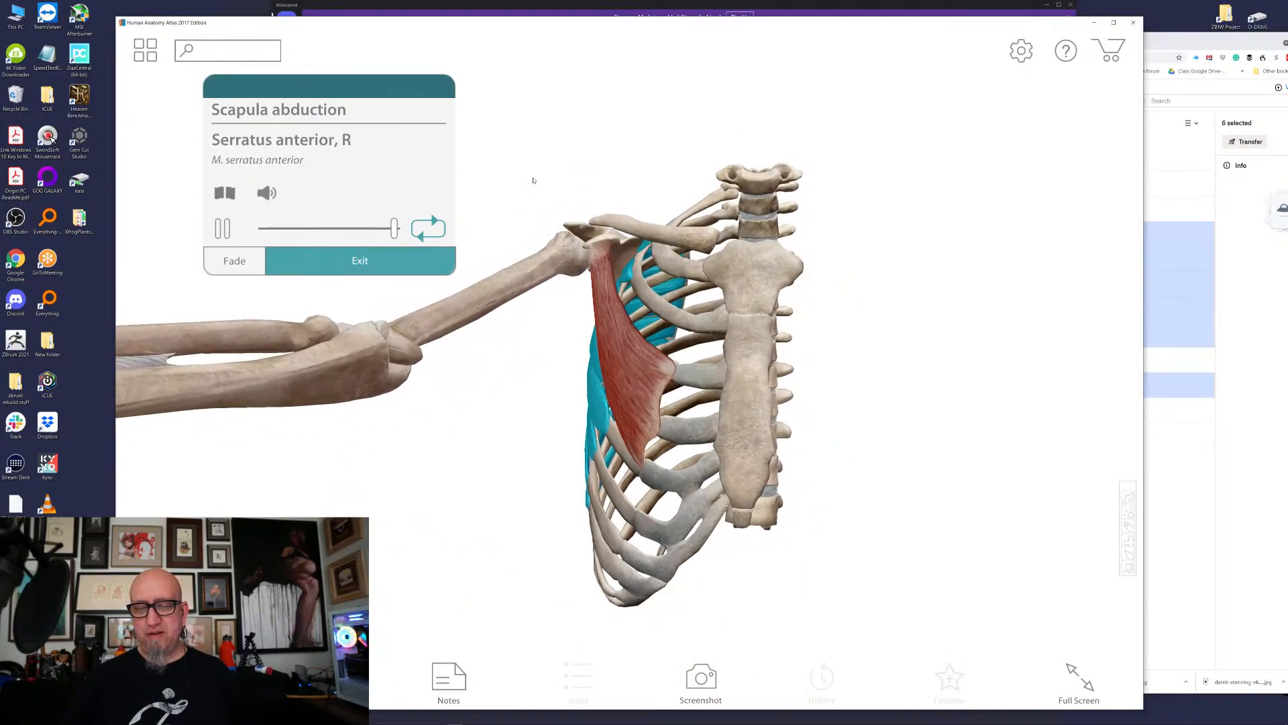
- Exit the scapula abduction animation and browse the muscle action views from the shoulder and spine down to the foot
{"action": "left_click", "coordinate": [360, 260]}
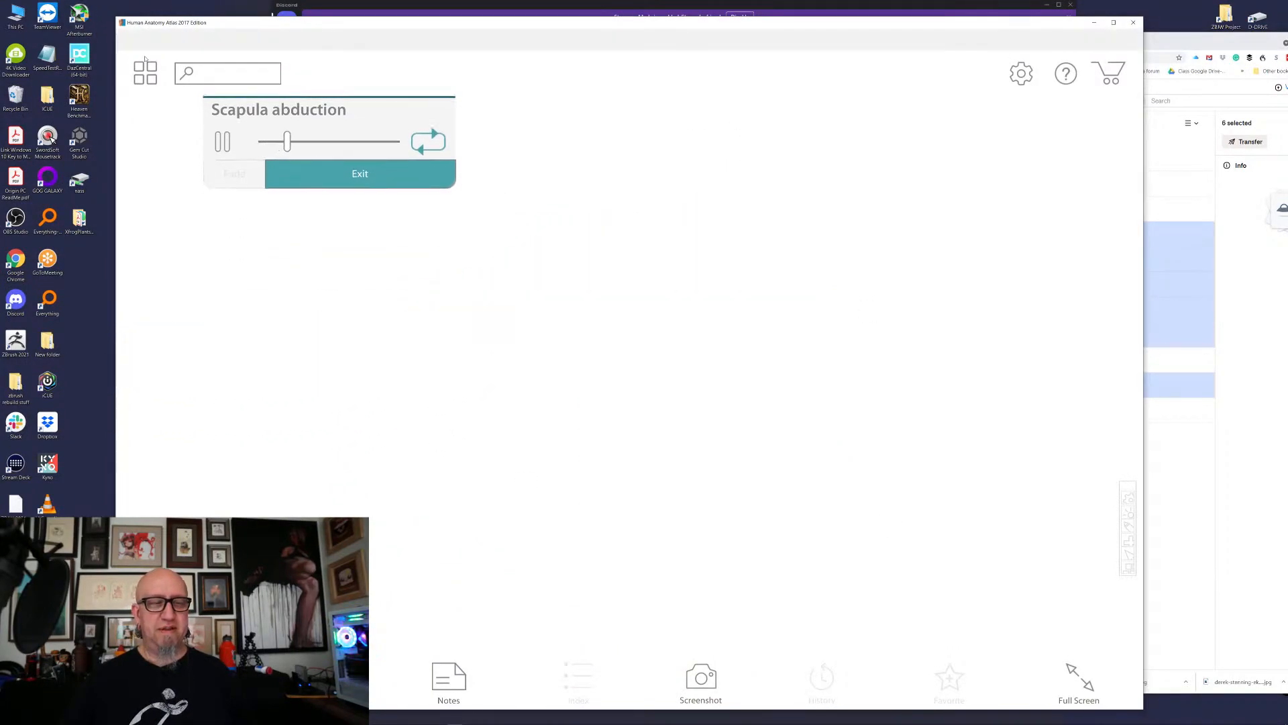
{"action": "scroll", "coordinate": [401, 354], "scroll_direction": "down", "scroll_amount": 4}
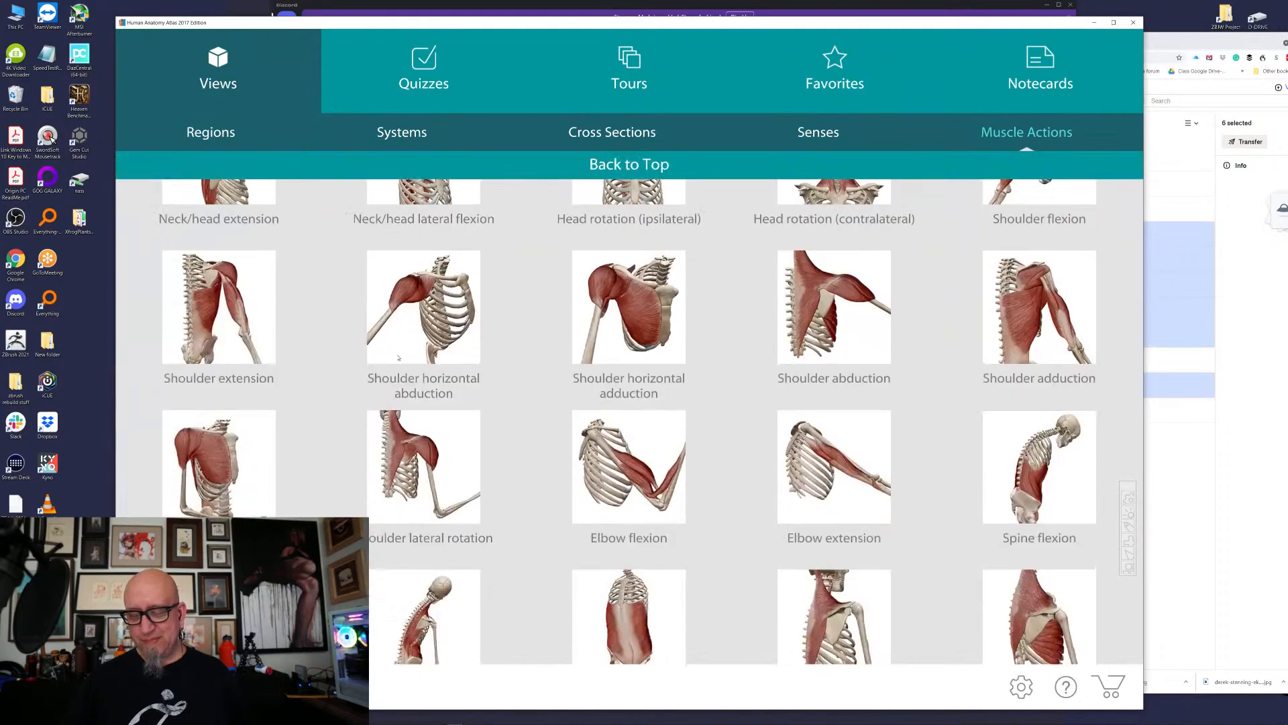
{"action": "scroll", "coordinate": [399, 344], "scroll_direction": "down", "scroll_amount": 3}
{"action": "scroll", "coordinate": [400, 344], "scroll_direction": "down", "scroll_amount": 2}
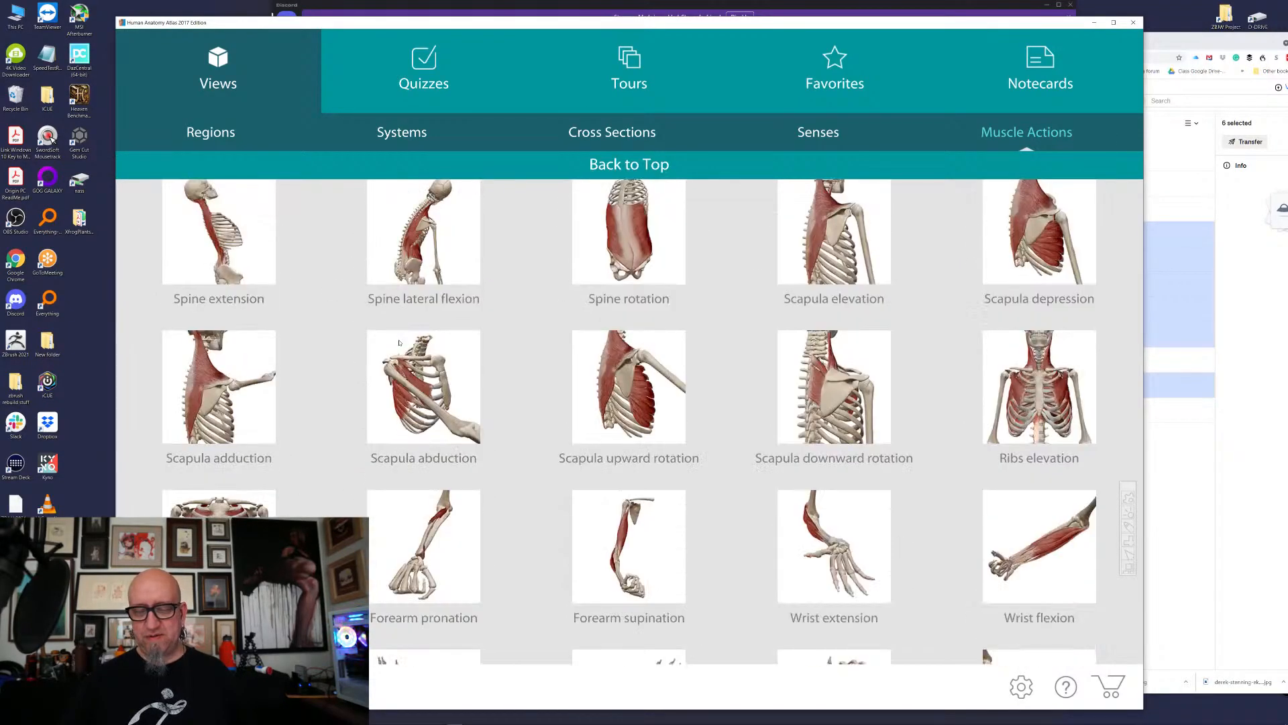
{"action": "scroll", "coordinate": [398, 341], "scroll_direction": "down", "scroll_amount": 2}
{"action": "scroll", "coordinate": [402, 337], "scroll_direction": "down", "scroll_amount": 2}
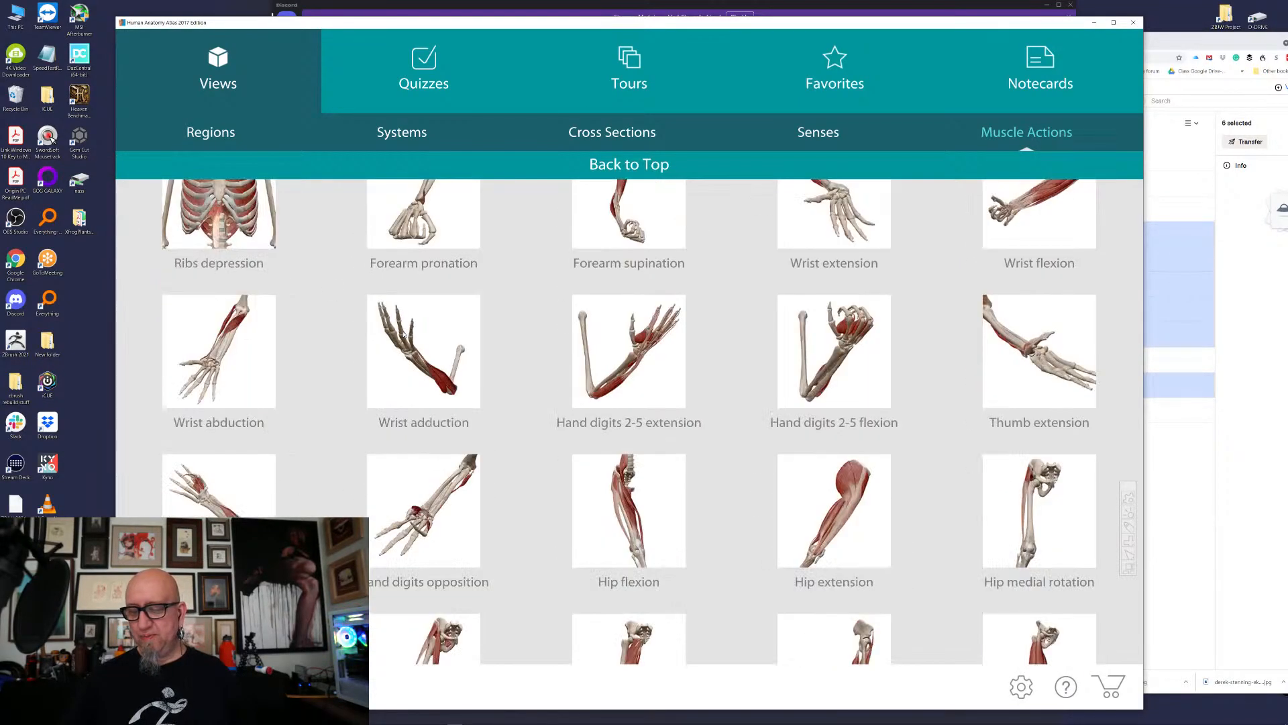
{"action": "scroll", "coordinate": [403, 334], "scroll_direction": "down", "scroll_amount": 2}
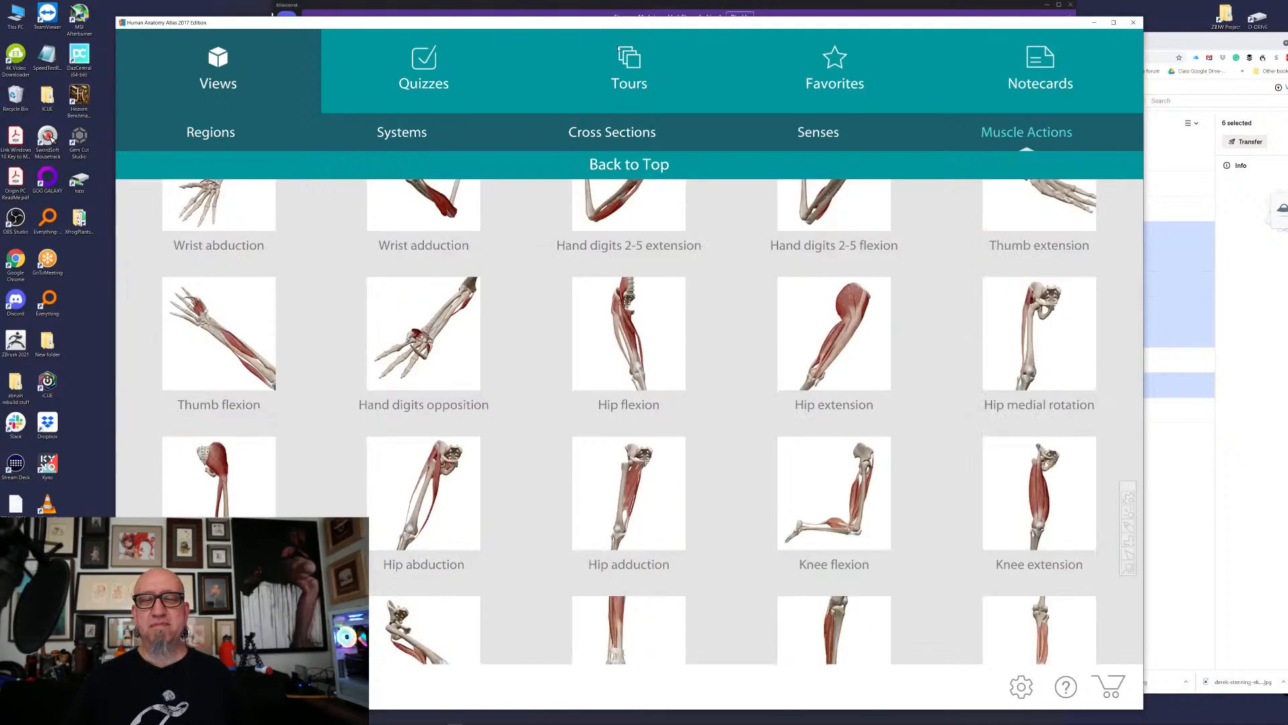
{"action": "mouse_move", "coordinate": [623, 25]}
{"action": "left_mouse_down"}
{"action": "mouse_move", "coordinate": [611, 18]}
{"action": "mouse_move", "coordinate": [612, 317]}
{"action": "mouse_move", "coordinate": [631, 3]}
{"action": "mouse_move", "coordinate": [609, 14]}
{"action": "left_mouse_up"}
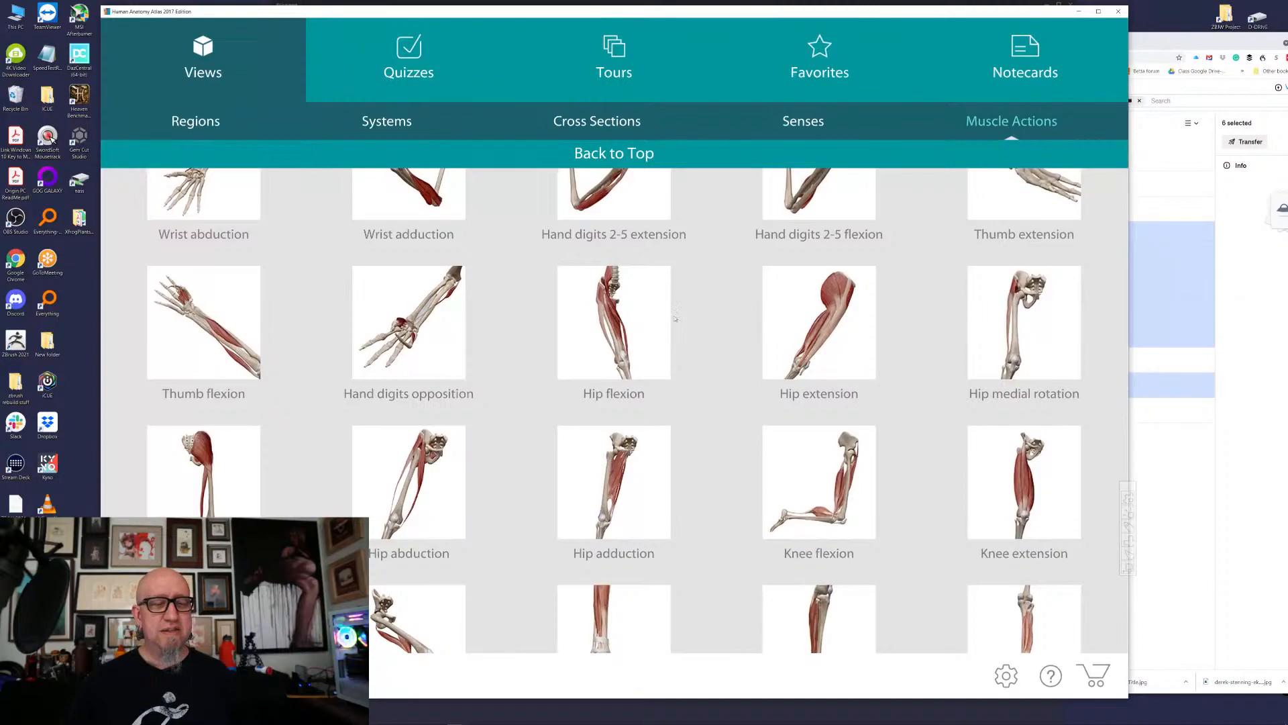
{"action": "scroll", "coordinate": [597, 458], "scroll_direction": "down", "scroll_amount": 3}
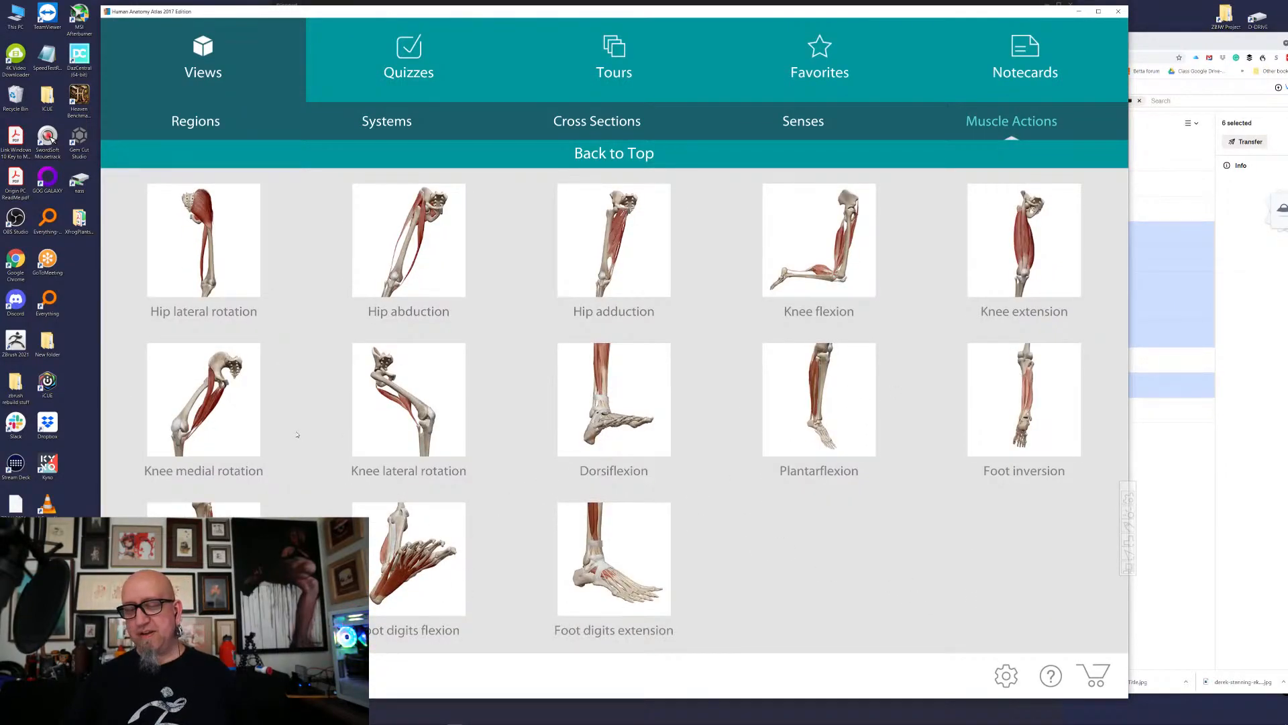
{"action": "scroll", "coordinate": [331, 409], "scroll_direction": "up", "scroll_amount": 5}
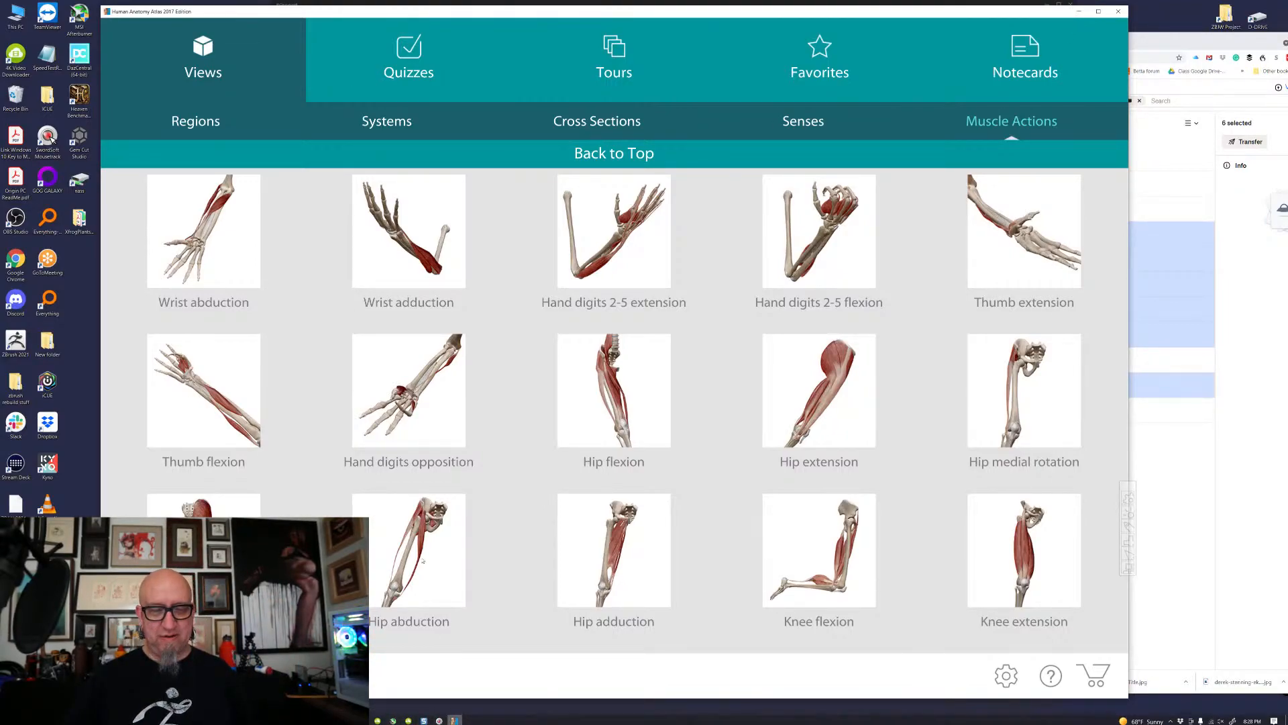
{"action": "mouse_move", "coordinate": [298, 12]}
{"action": "left_mouse_down"}
{"action": "mouse_move", "coordinate": [456, 15]}
{"action": "mouse_move", "coordinate": [301, 13]}
{"action": "left_mouse_up"}
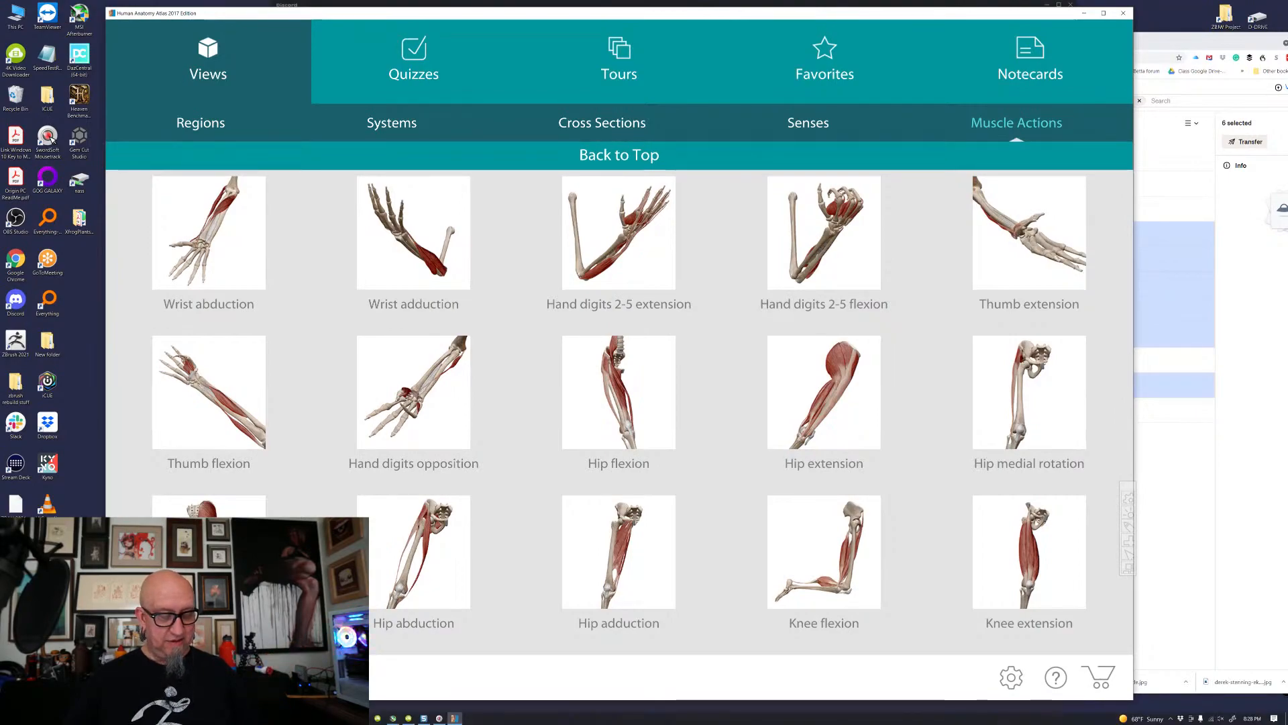
- Switch to the bracelet model in ZBrush and open the Windows Start menu
{"action": "key", "text": "alt+Tab"}
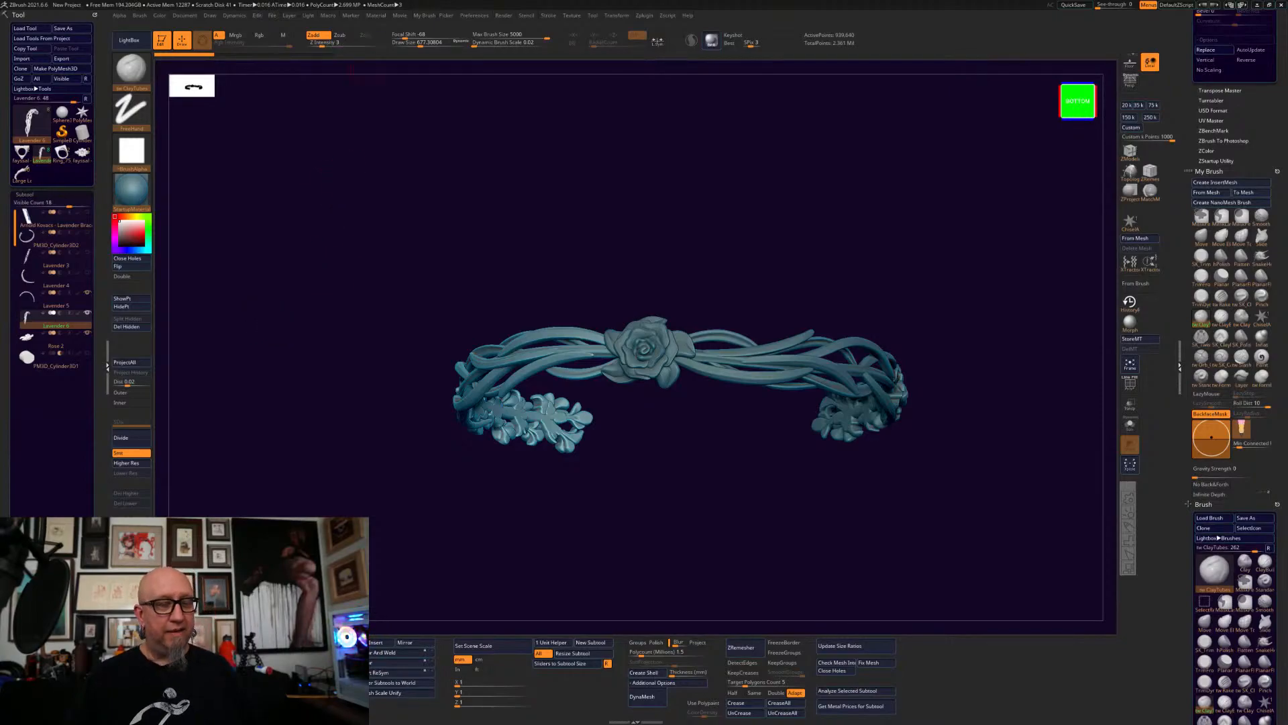
{"action": "key", "text": "super"}
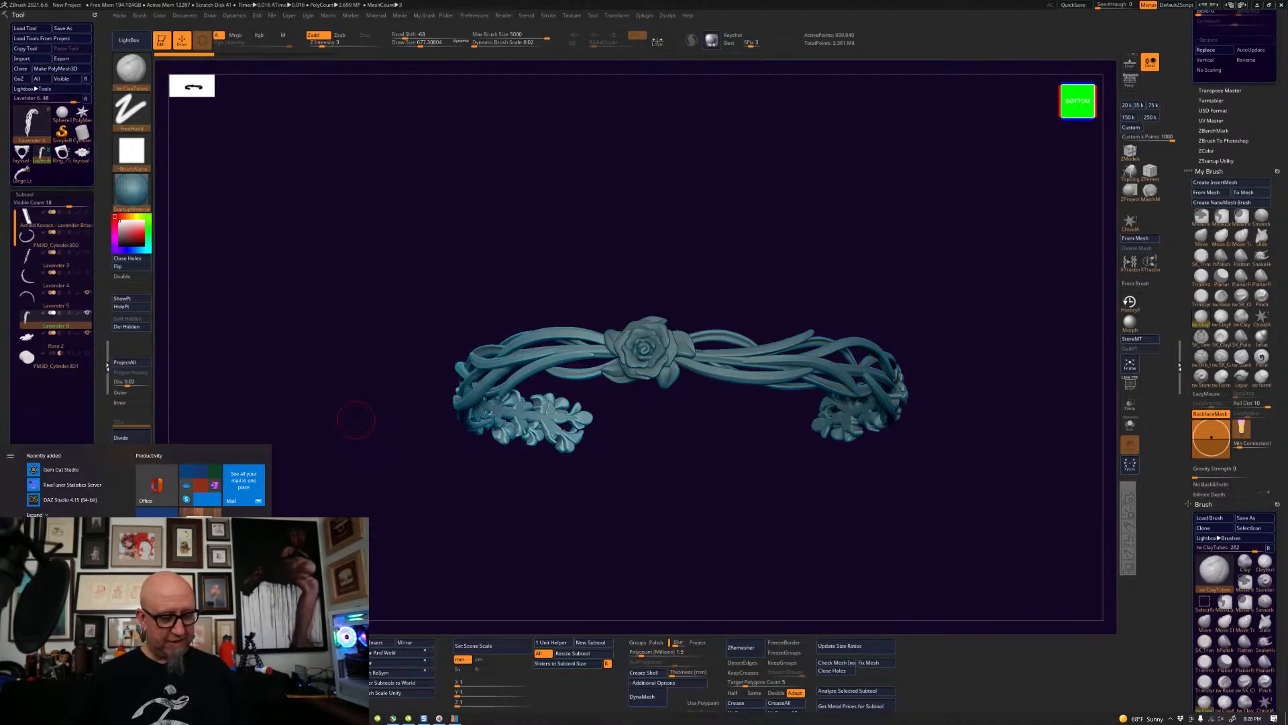
- Load the PolyMesh3D star as the active tool and orient it to show its full six-pointed face
{"action": "key", "text": "super+d"}
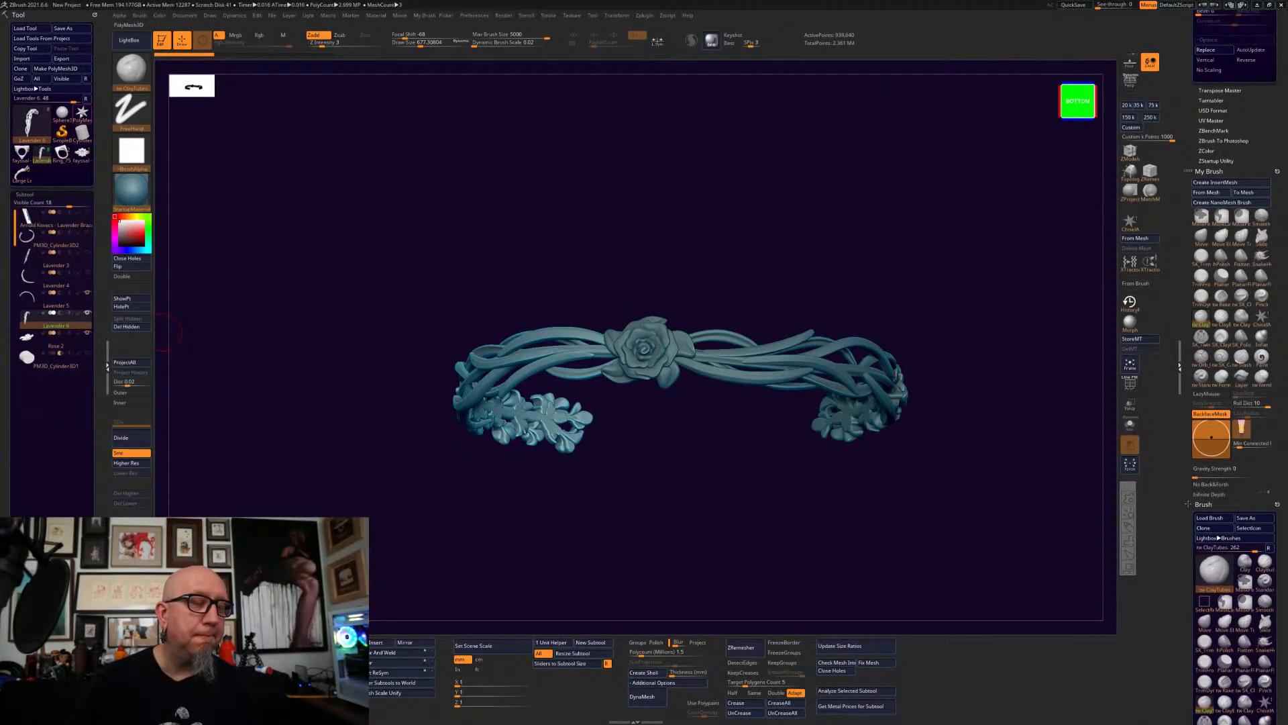
{"action": "left_click", "coordinate": [82, 112]}
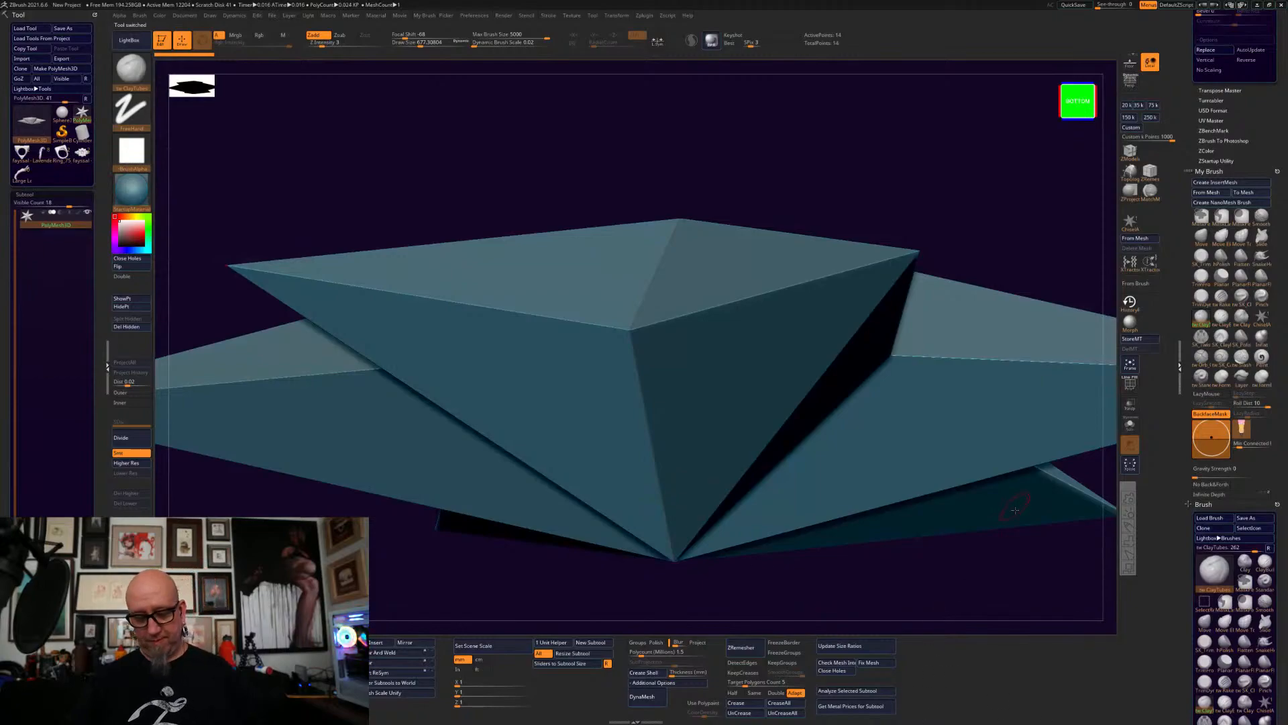
{"action": "left_click_drag", "start_coordinate": [1018, 541], "coordinate": [945, 418], "text": "alt"}
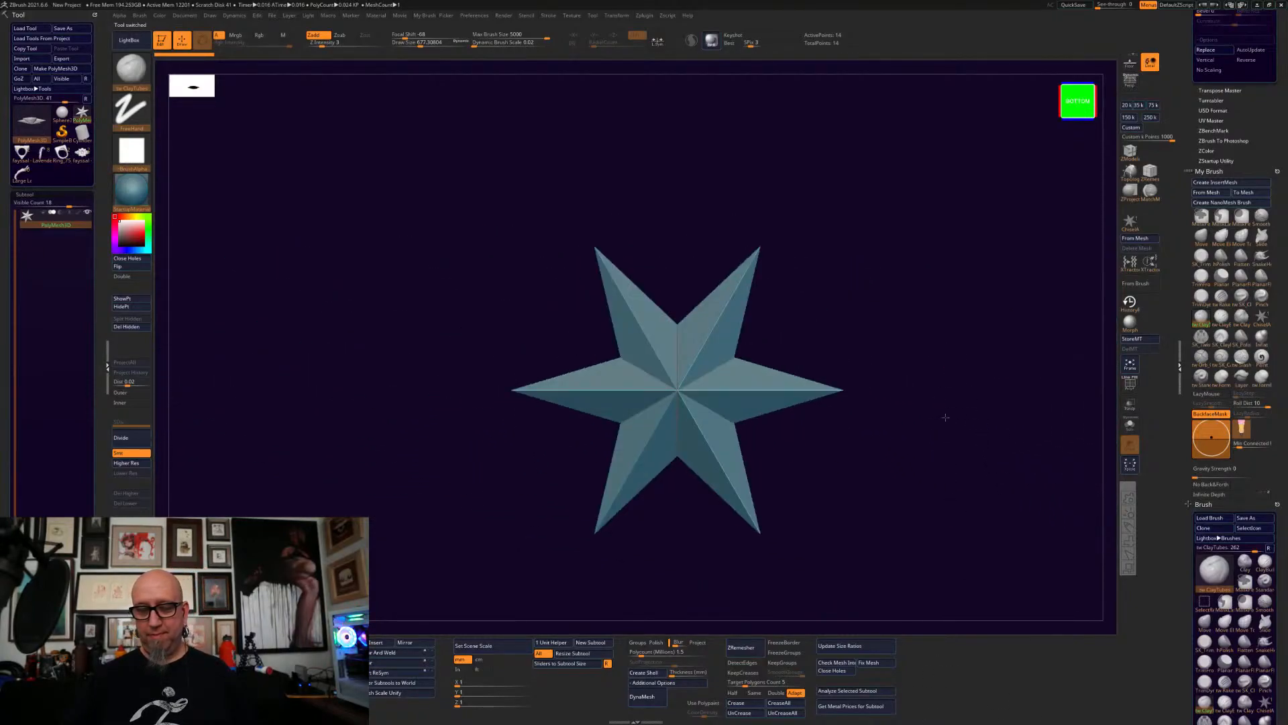
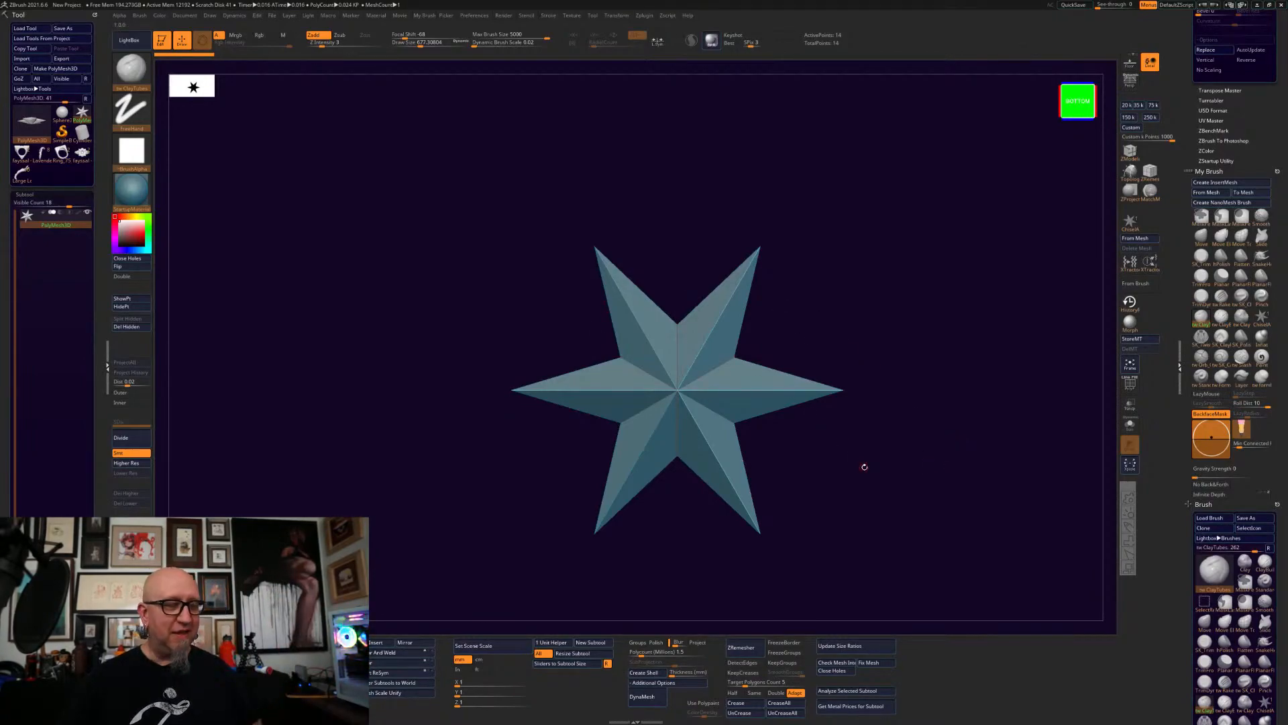
{"action": "left_click_drag", "start_coordinate": [885, 500], "coordinate": [818, 482], "text": "alt"}
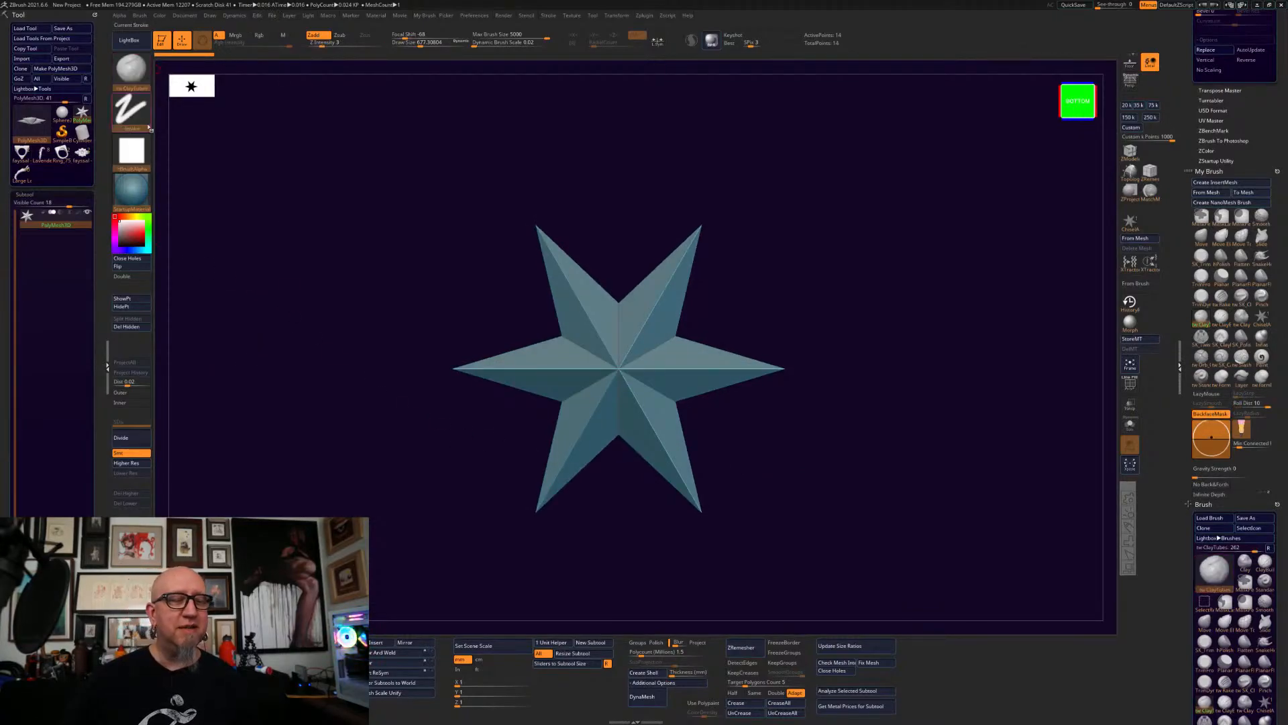
{"action": "right_click_drag", "start_coordinate": [819, 449], "coordinate": [776, 471], "text": "alt"}
{"action": "right_click", "coordinate": [776, 471]}
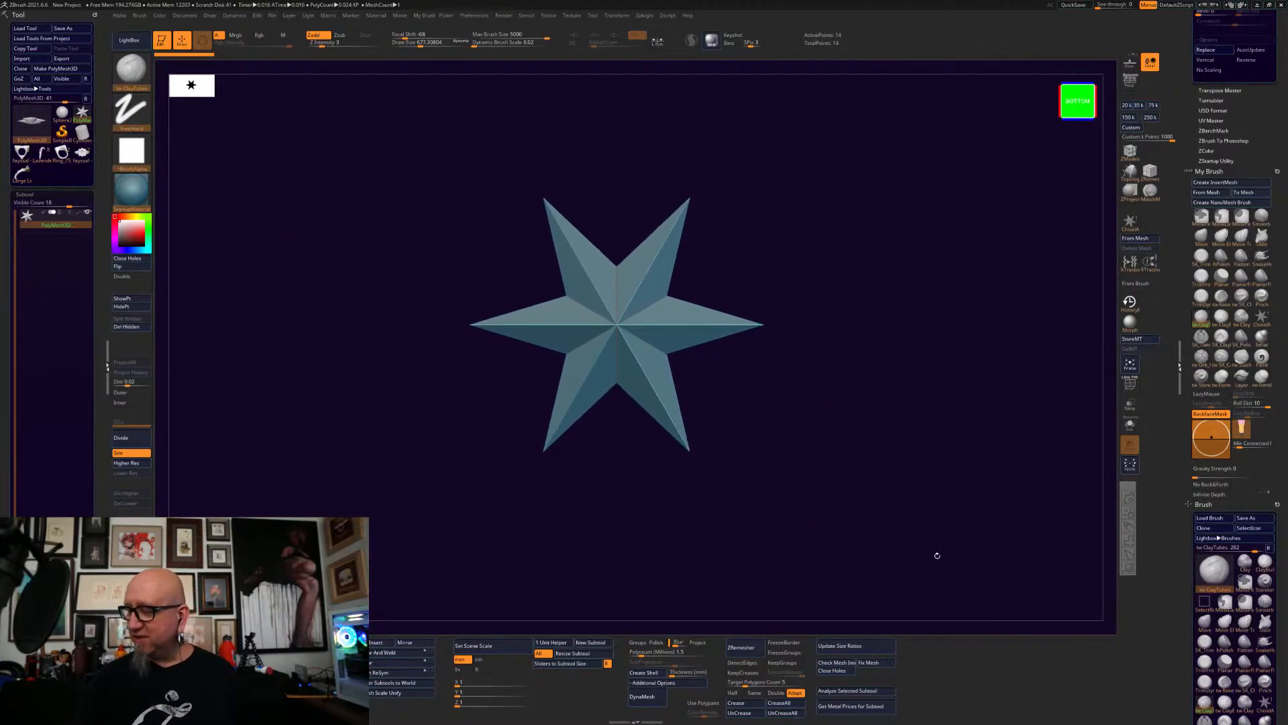
- Choose the CurveLathe brush and try drawing a vertical profile curve over the star
{"action": "left_click", "coordinate": [1221, 572]}
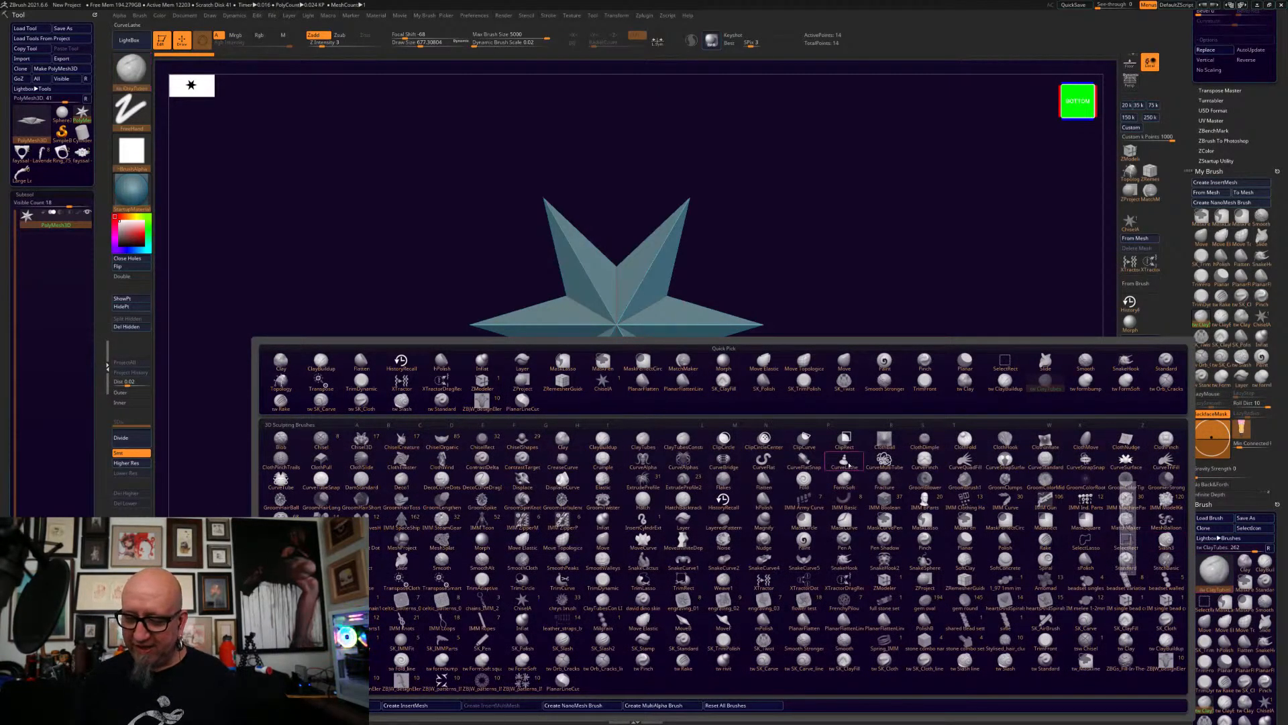
{"action": "left_click", "coordinate": [847, 462]}
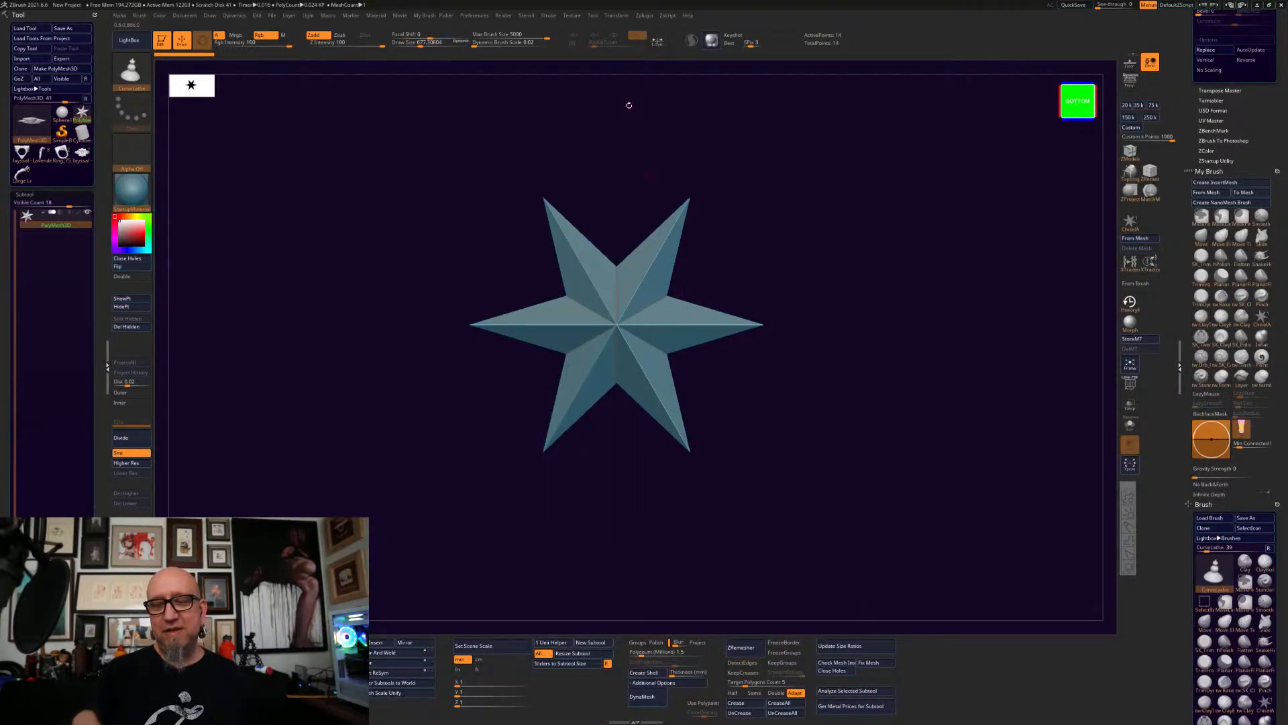
{"action": "mouse_move", "coordinate": [667, 236]}
{"action": "left_mouse_down"}
{"action": "mouse_move", "coordinate": [685, 308]}
{"action": "mouse_move", "coordinate": [756, 403]}
{"action": "mouse_move", "coordinate": [739, 494]}
{"action": "mouse_move", "coordinate": [702, 571]}
{"action": "mouse_move", "coordinate": [640, 597]}
{"action": "left_mouse_up"}
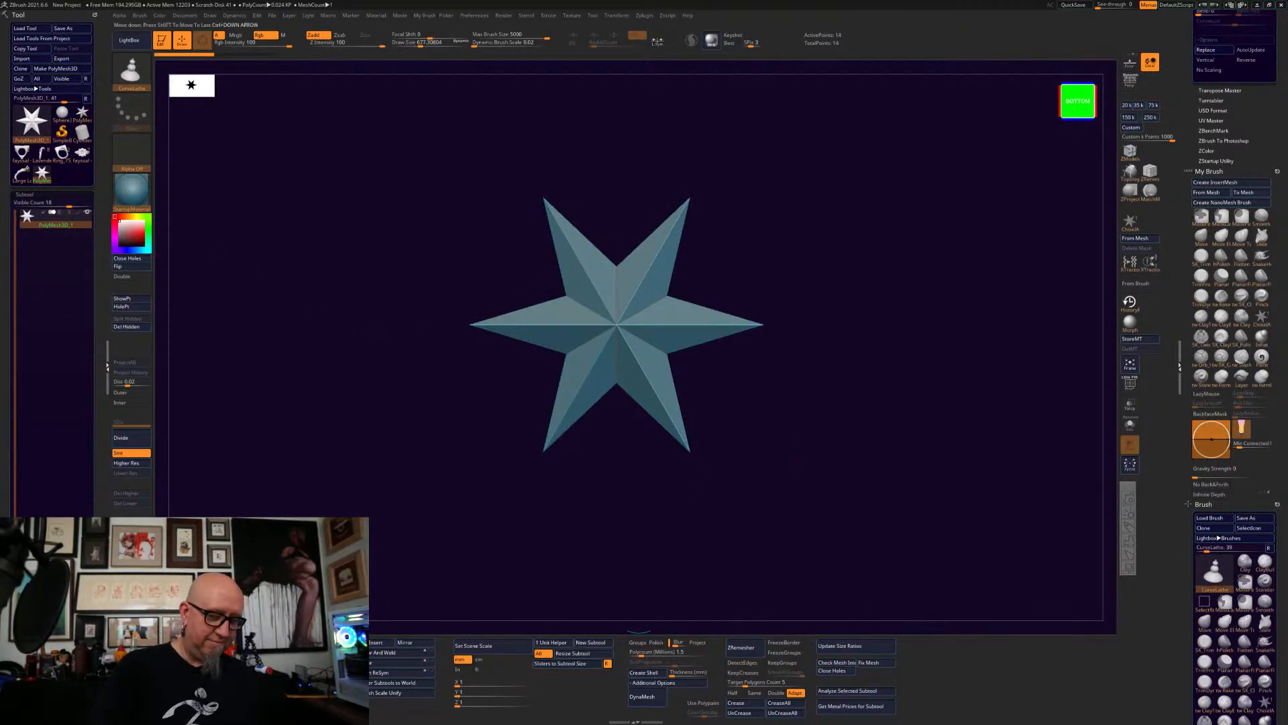
- Replace the star with a flat square plane primitive using the gizmo
{"action": "key", "text": "w"}
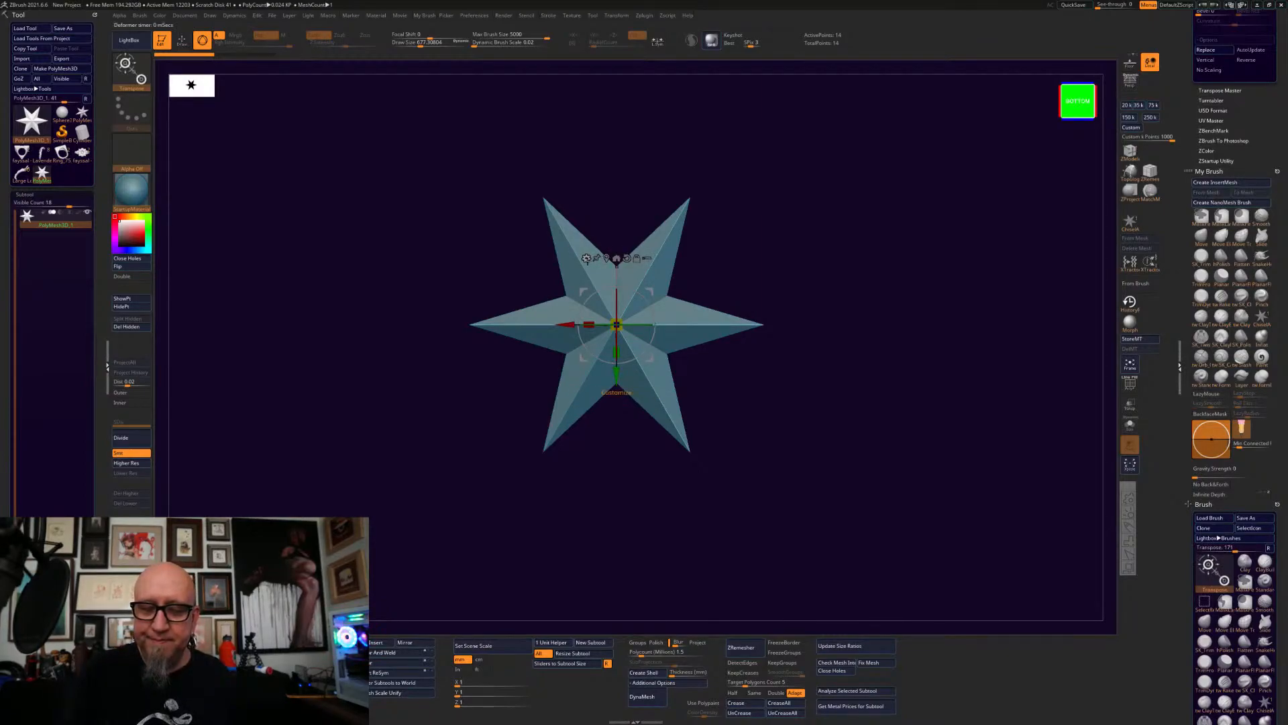
{"action": "left_click", "coordinate": [587, 257]}
{"action": "left_click", "coordinate": [751, 259]}
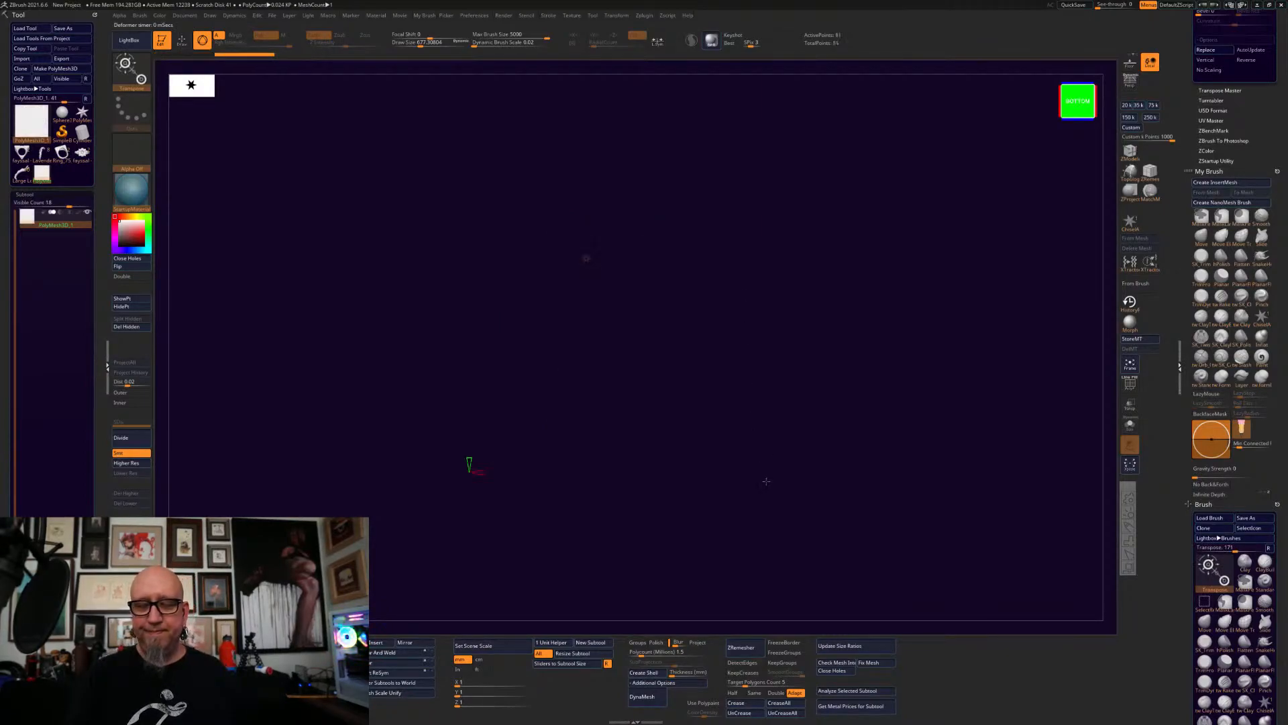
{"action": "left_click_drag", "start_coordinate": [815, 450], "coordinate": [757, 452]}
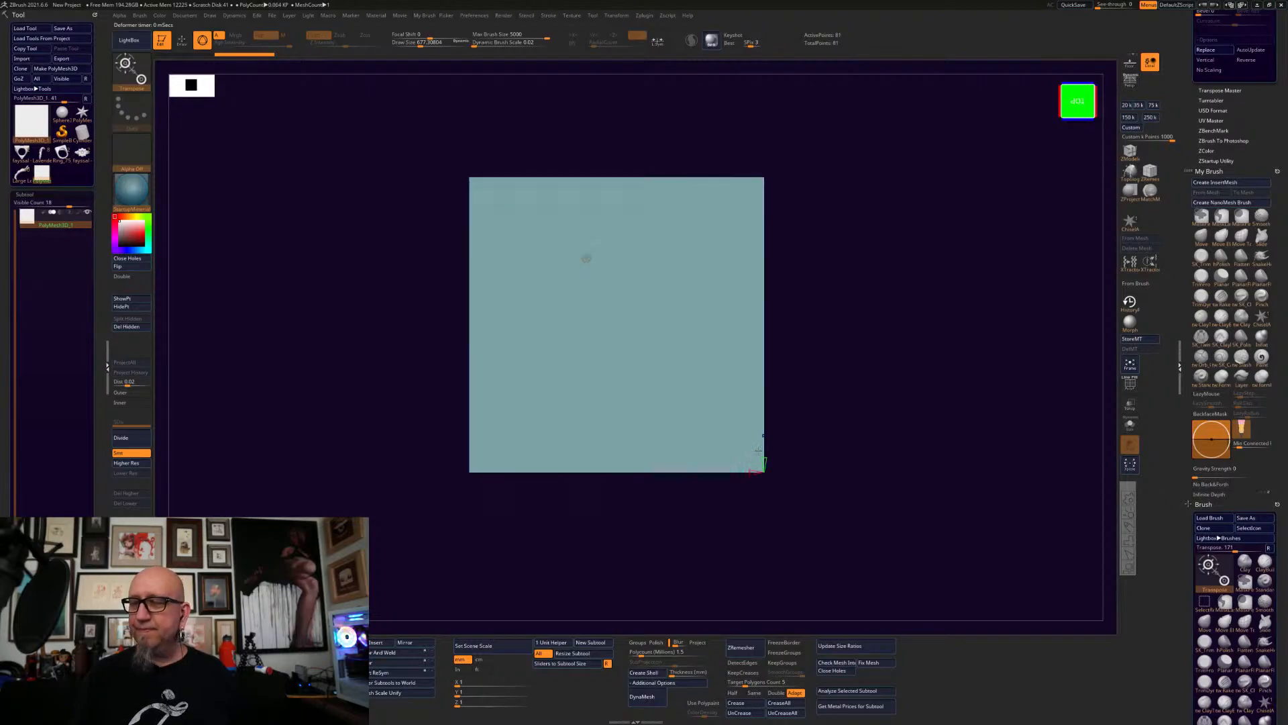
- Align the view squarely to the front of the plane and show its polygon wireframe
{"action": "left_click_drag", "start_coordinate": [883, 396], "coordinate": [868, 324], "text": "alt"}
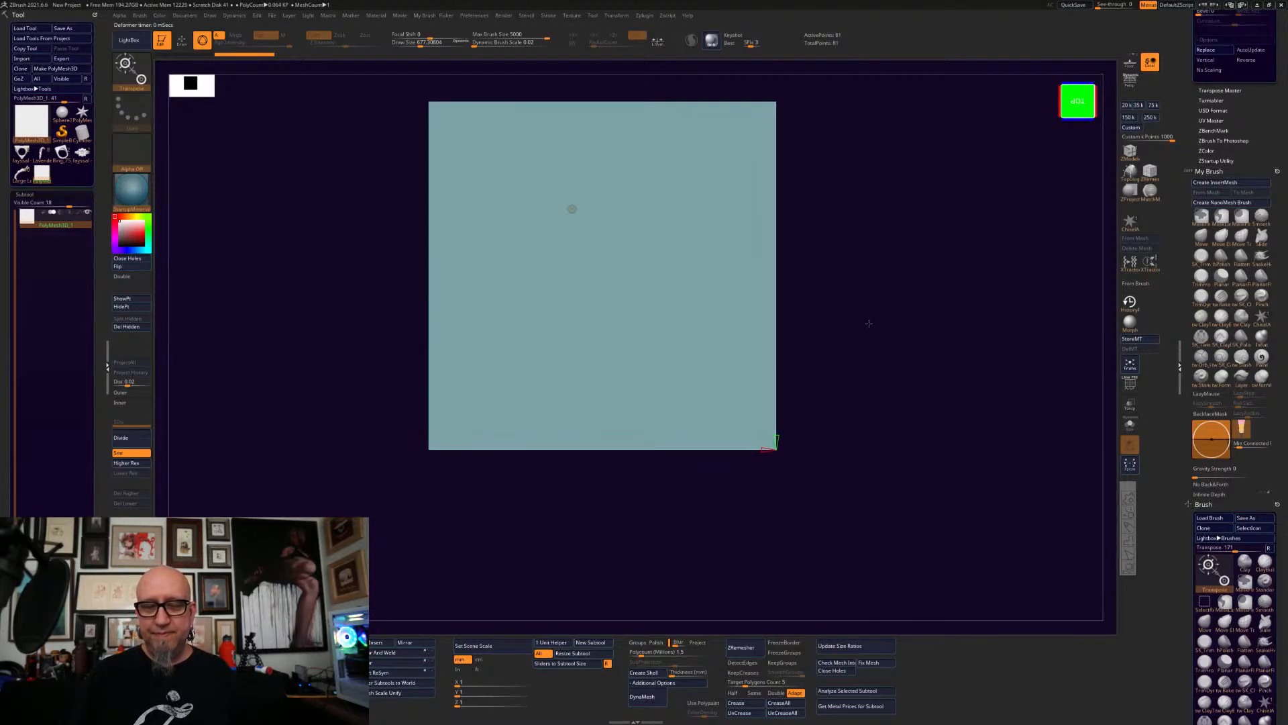
{"action": "left_click_drag", "start_coordinate": [961, 274], "coordinate": [934, 264]}
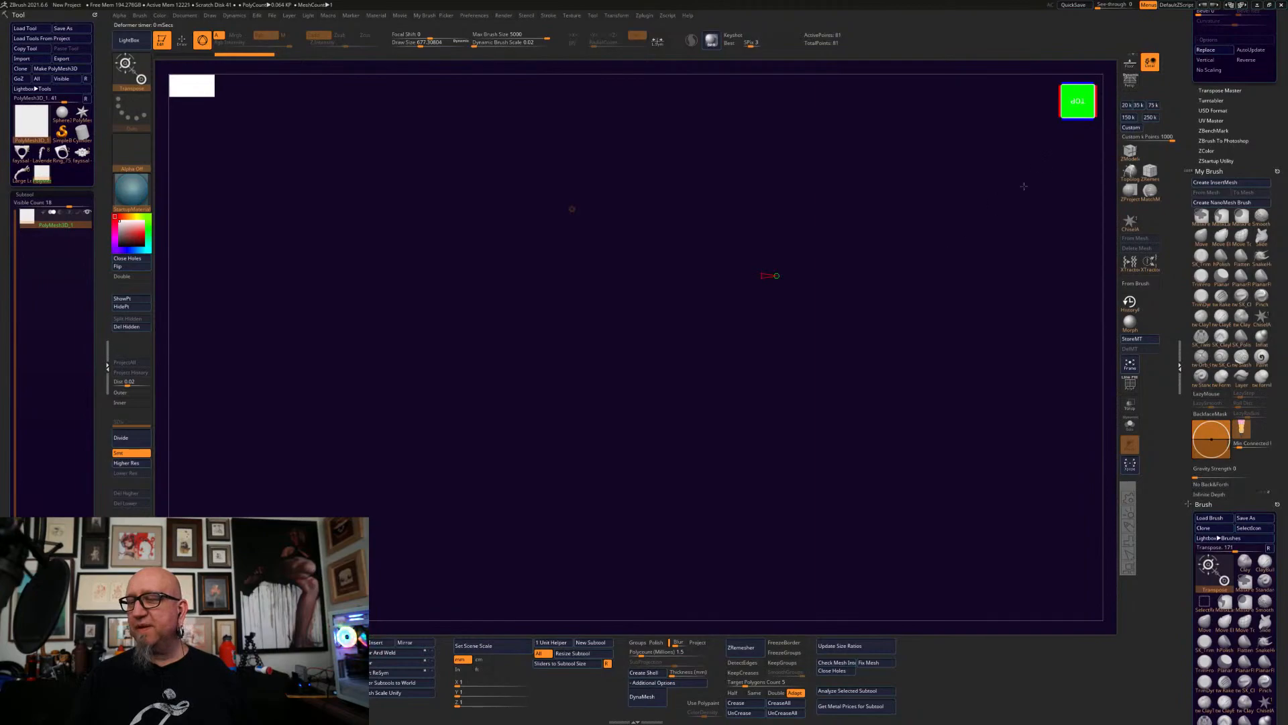
{"action": "left_click", "coordinate": [1080, 115]}
{"action": "left_click", "coordinate": [1078, 119]}
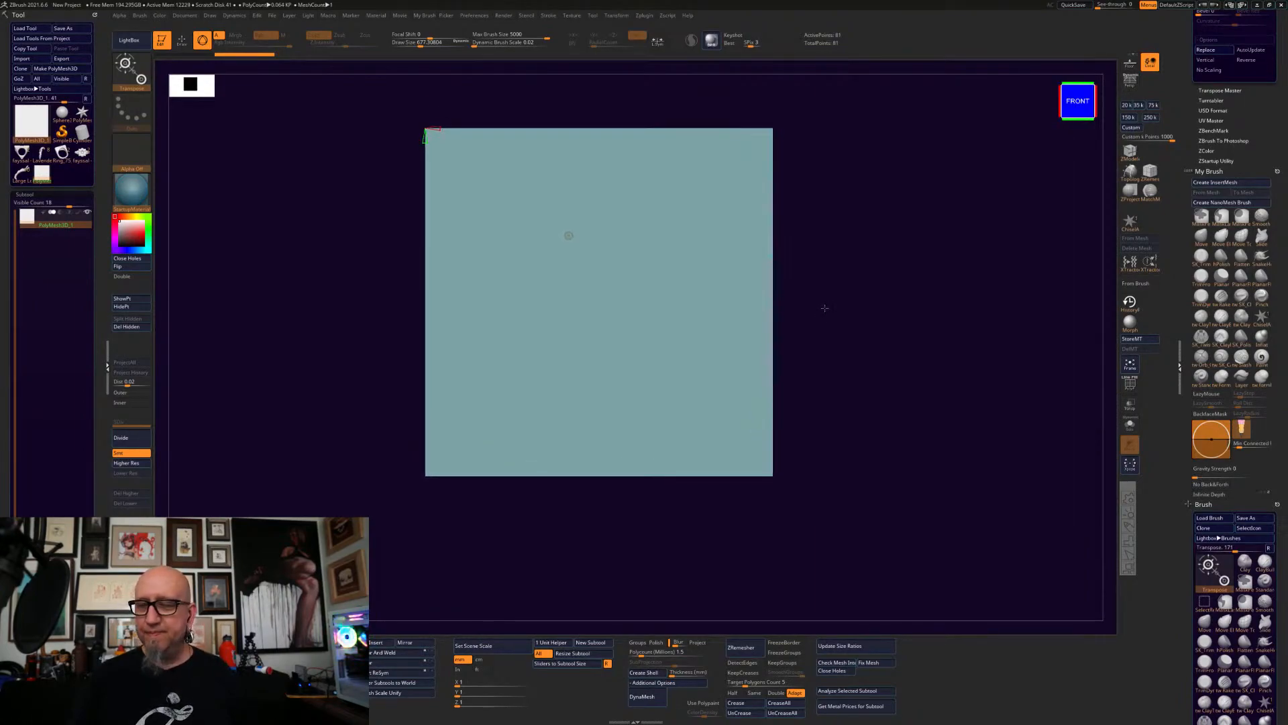
{"action": "left_click", "coordinate": [1076, 105]}
{"action": "left_click", "coordinate": [1076, 105]}
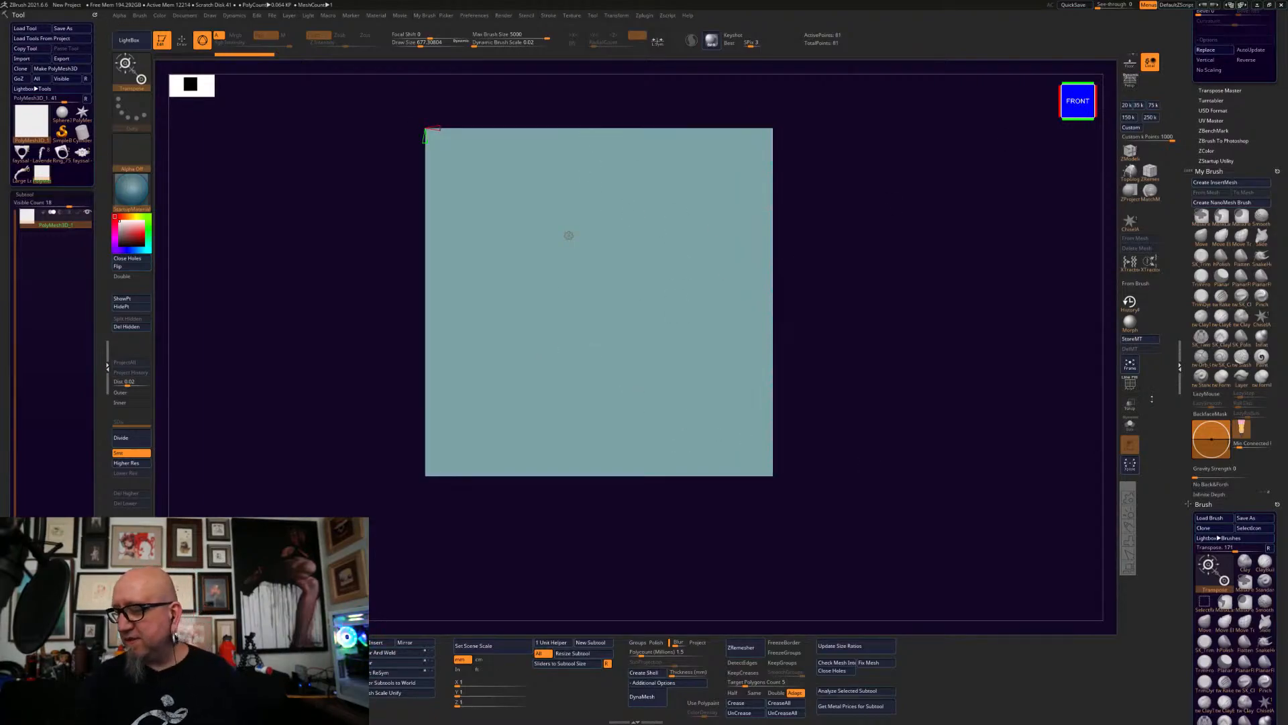
{"action": "left_click", "coordinate": [1130, 384]}
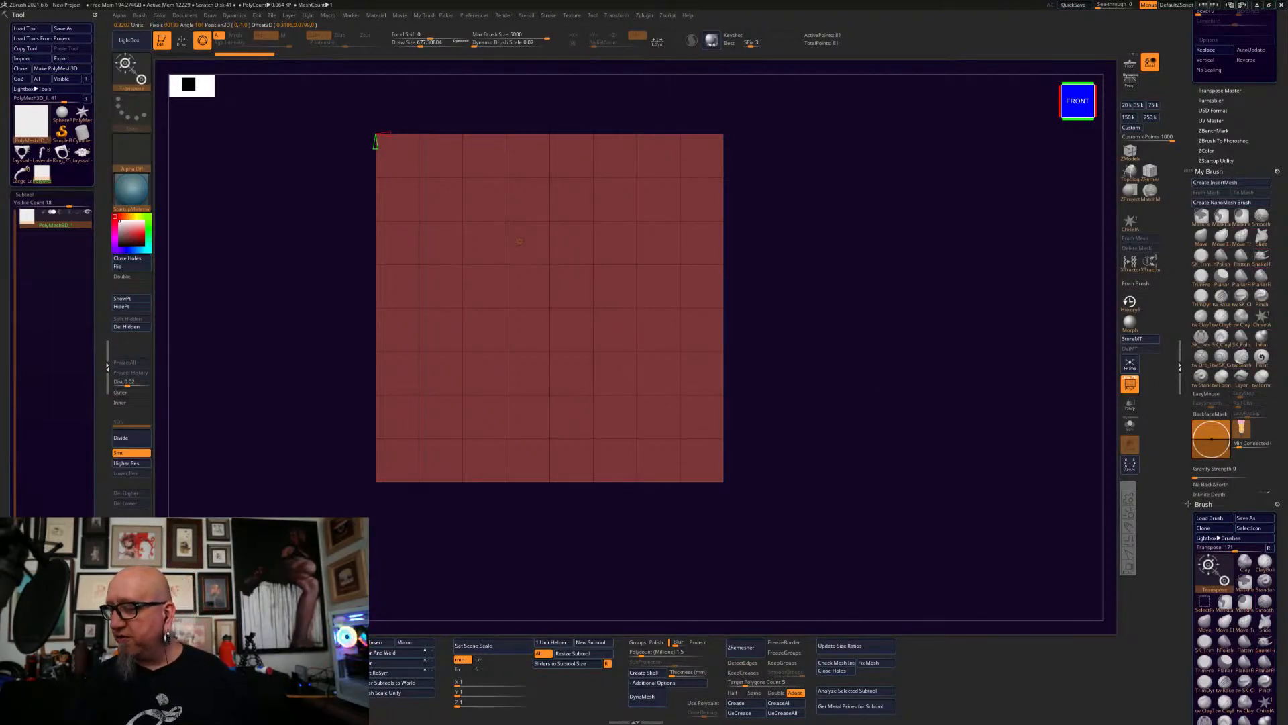
- Draw a bell-shaped half profile with the CurveLathe brush from the plane's upper middle down to its lower edge
{"action": "left_click_drag", "start_coordinate": [1277, 485], "coordinate": [1277, 147]}
{"action": "left_click", "coordinate": [1224, 506]}
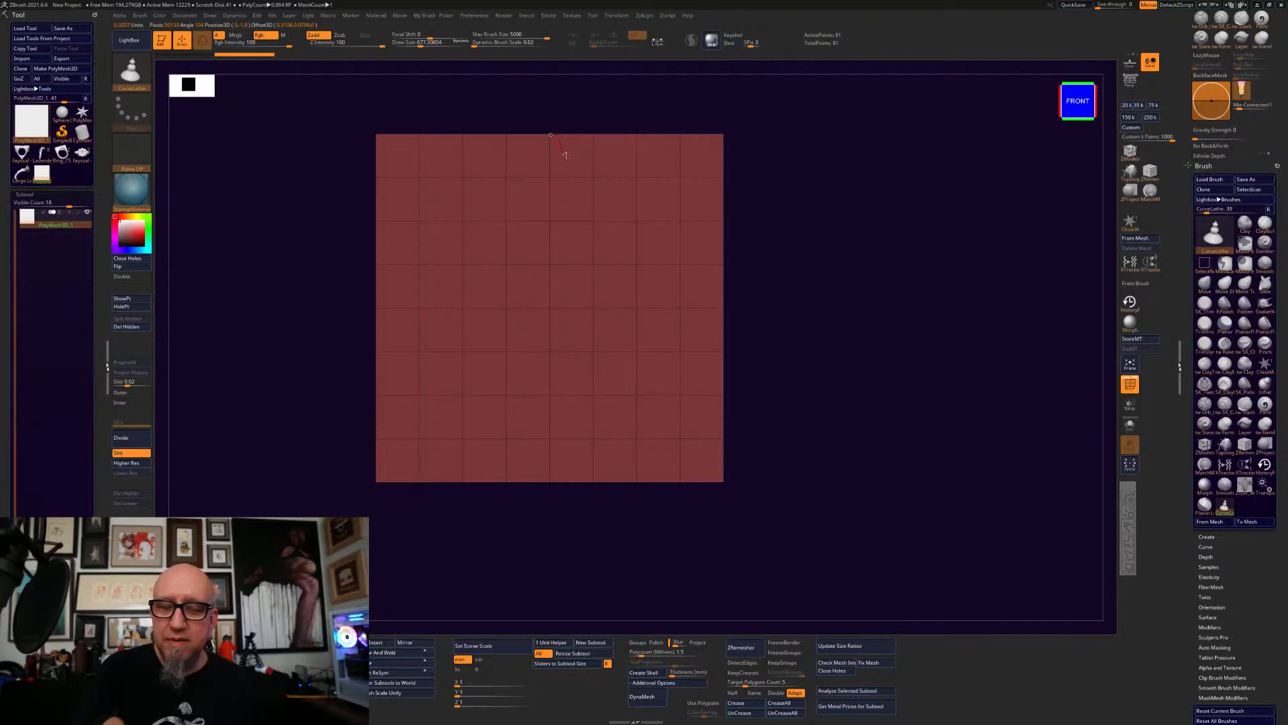
{"action": "mouse_move", "coordinate": [577, 161]}
{"action": "left_mouse_down"}
{"action": "mouse_move", "coordinate": [625, 227]}
{"action": "mouse_move", "coordinate": [618, 312]}
{"action": "mouse_move", "coordinate": [676, 473]}
{"action": "mouse_move", "coordinate": [549, 480]}
{"action": "left_mouse_up"}
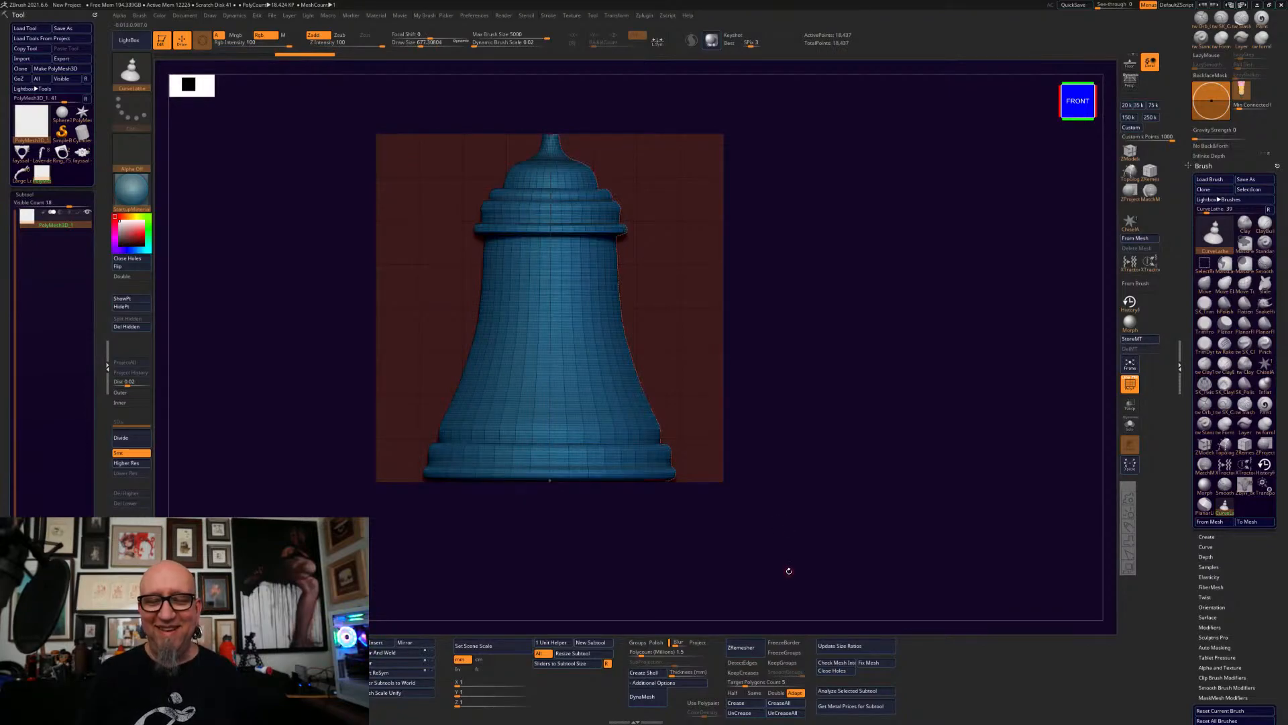
- Split the lathed bell from the plane into its own subtool
{"action": "left_click_drag", "start_coordinate": [913, 517], "coordinate": [839, 526]}
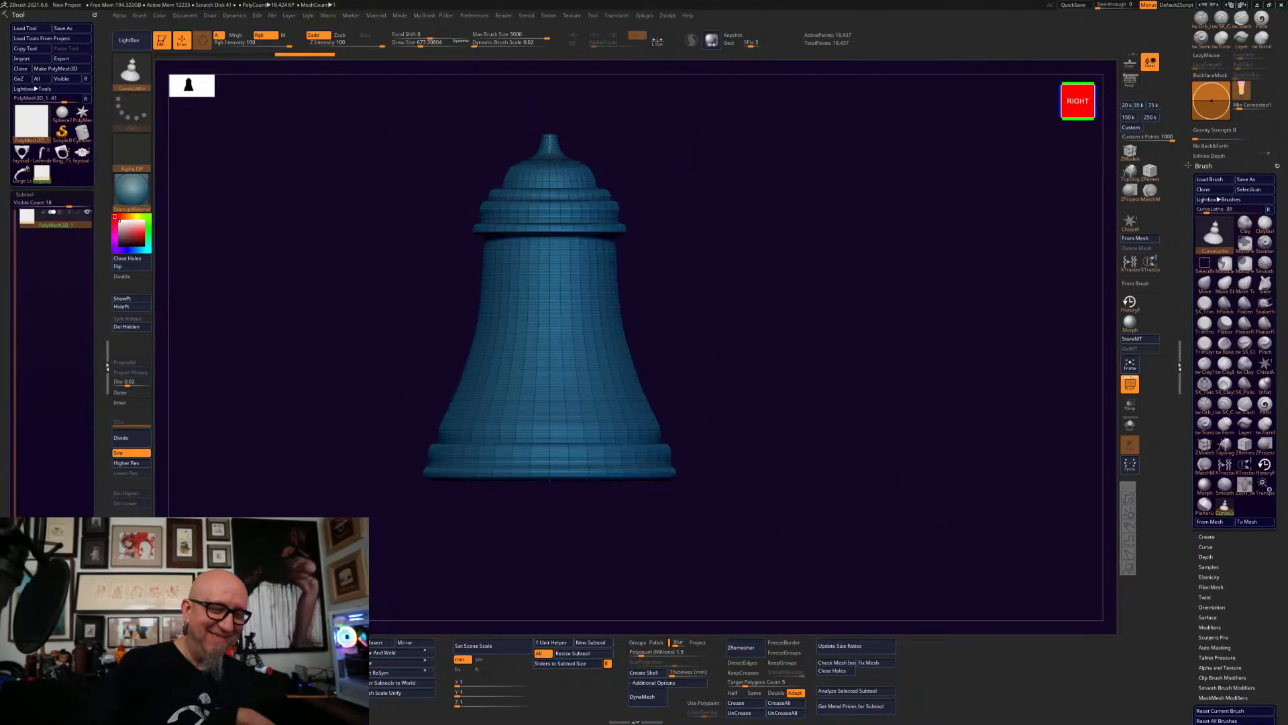
{"action": "left_click_drag", "start_coordinate": [314, 469], "coordinate": [274, 520], "text": "alt"}
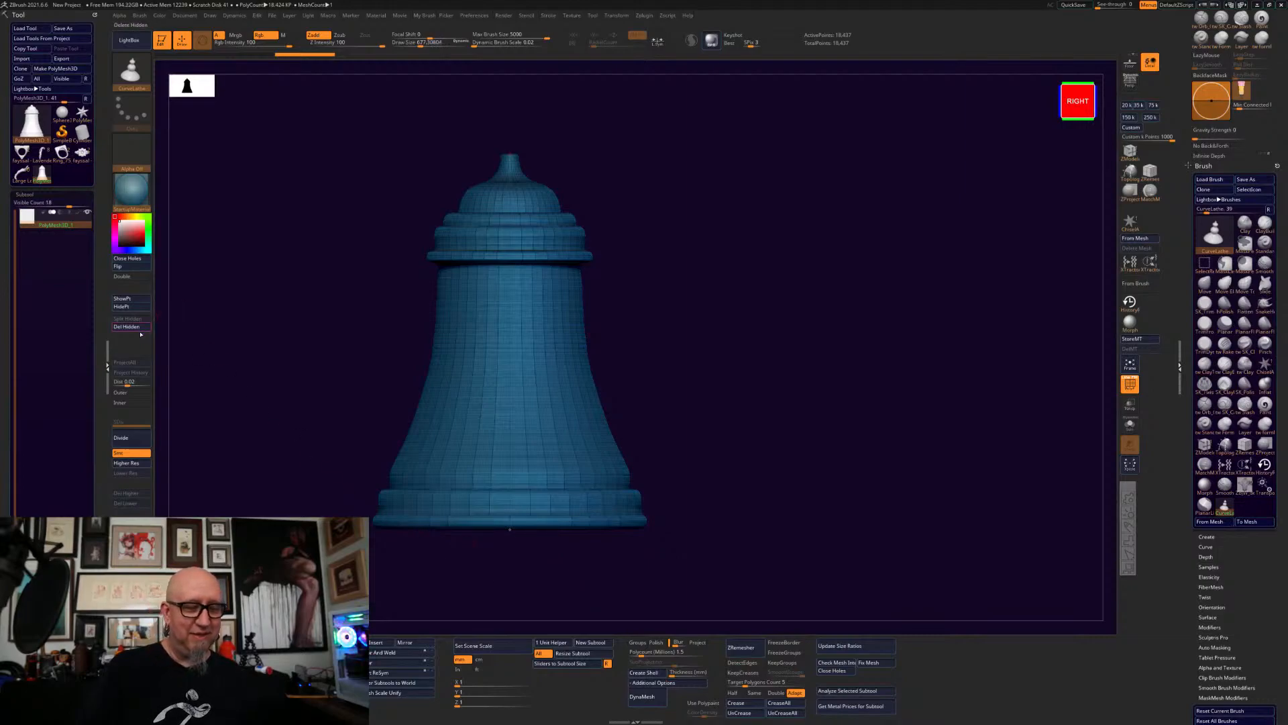
{"action": "left_click_drag", "start_coordinate": [256, 399], "coordinate": [280, 355], "text": "alt"}
{"action": "left_click_drag", "start_coordinate": [705, 563], "coordinate": [570, 564]}
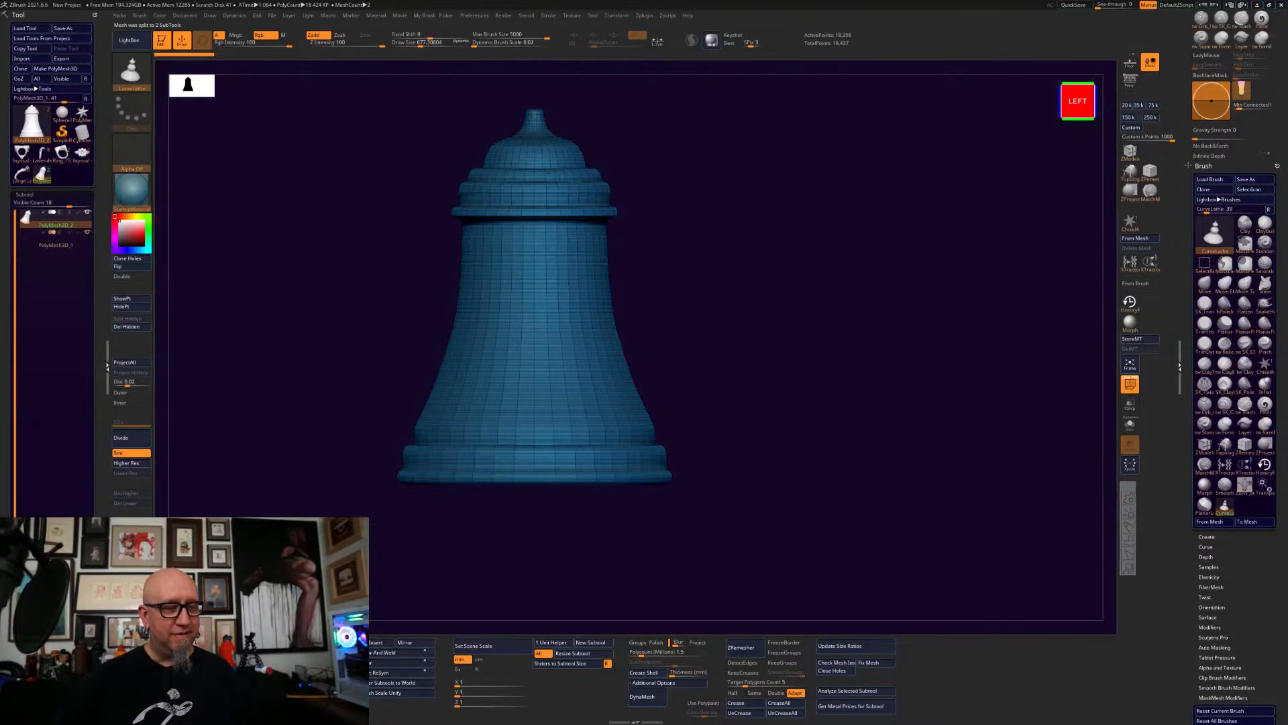
- Switch to Dropbox in the browser, refresh the Pixologic Crit Files Upload folder and select the EleshNorn composition JPG and the ELESHNORN ZTL
{"action": "key", "text": "super"}
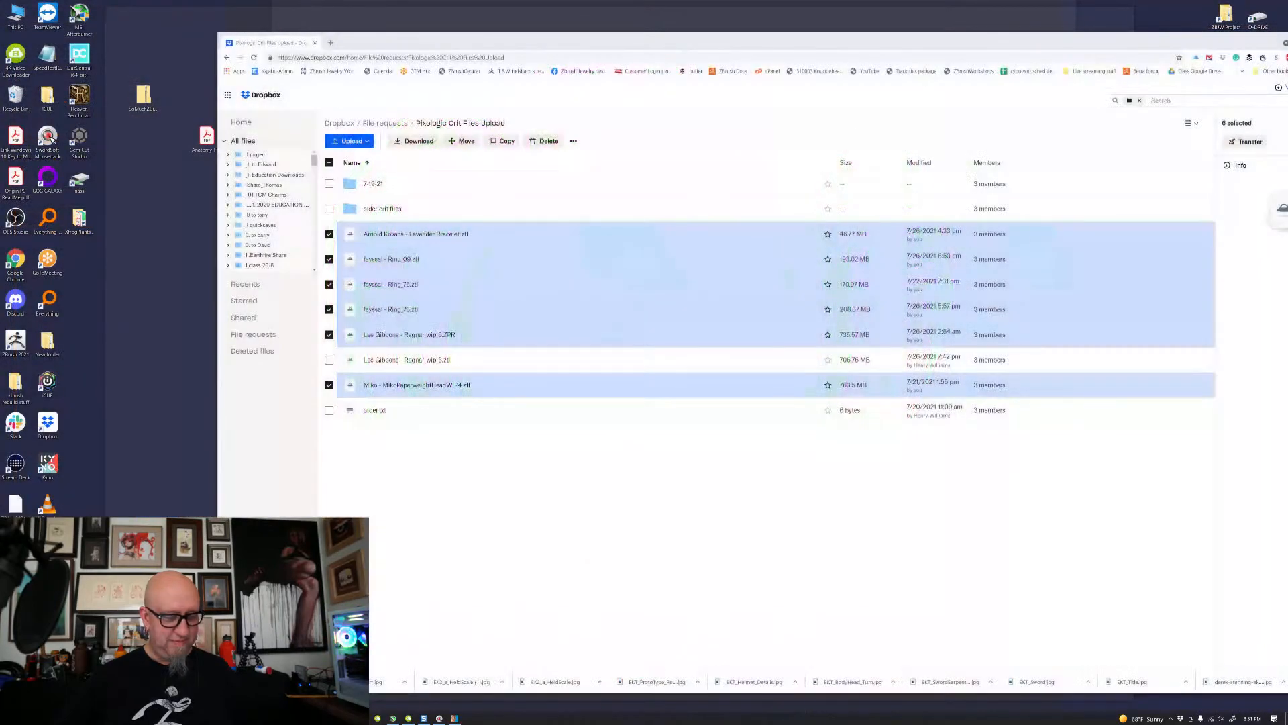
{"action": "left_click", "coordinate": [289, 655]}
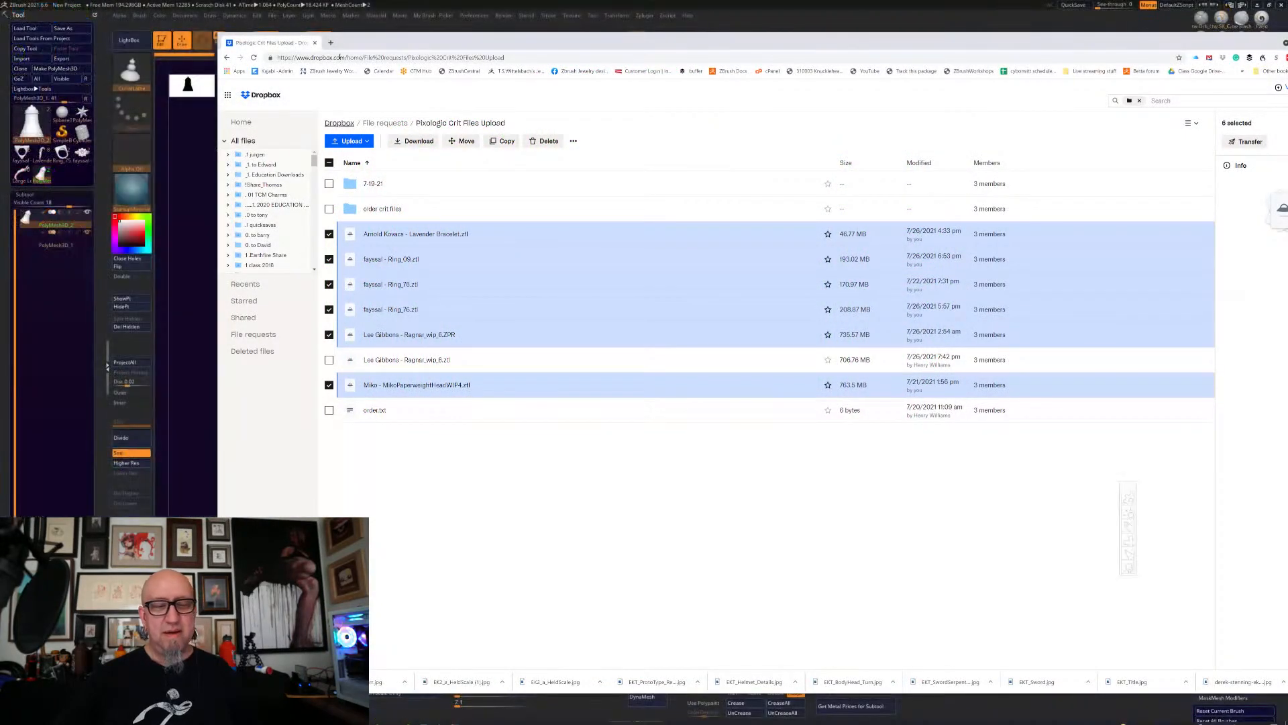
{"action": "left_click", "coordinate": [254, 59]}
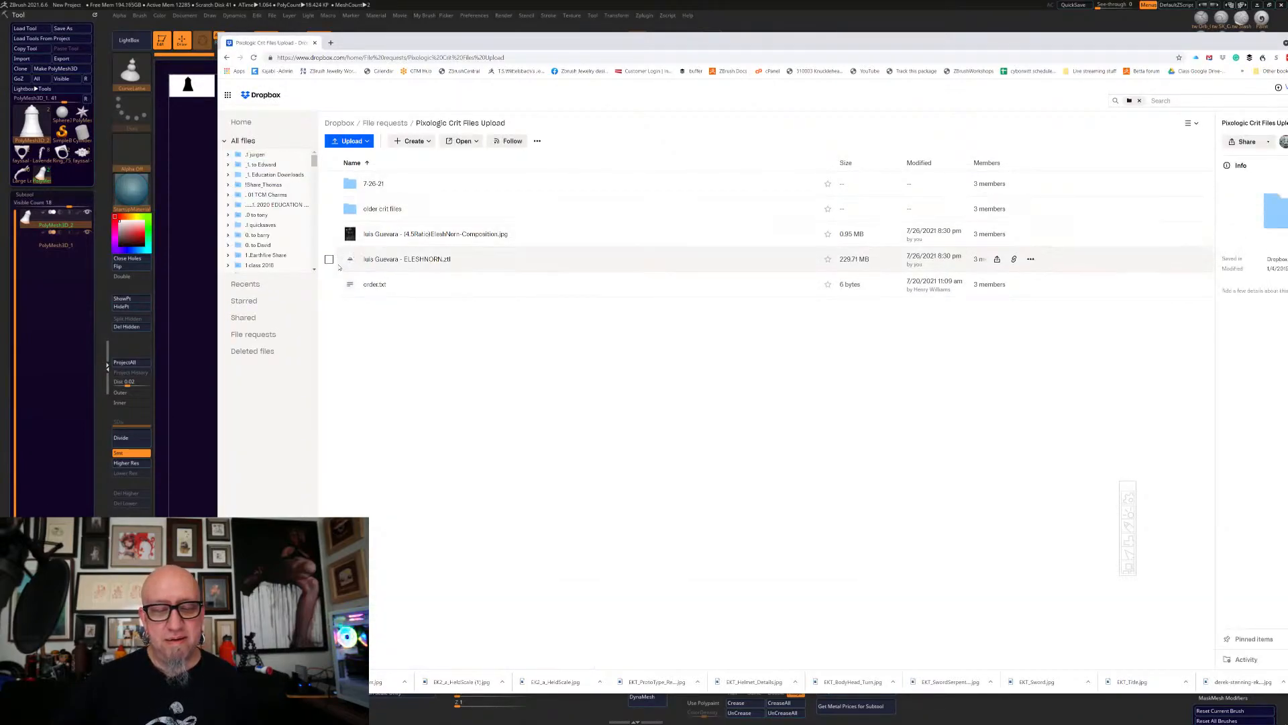
{"action": "left_click", "coordinate": [329, 233]}
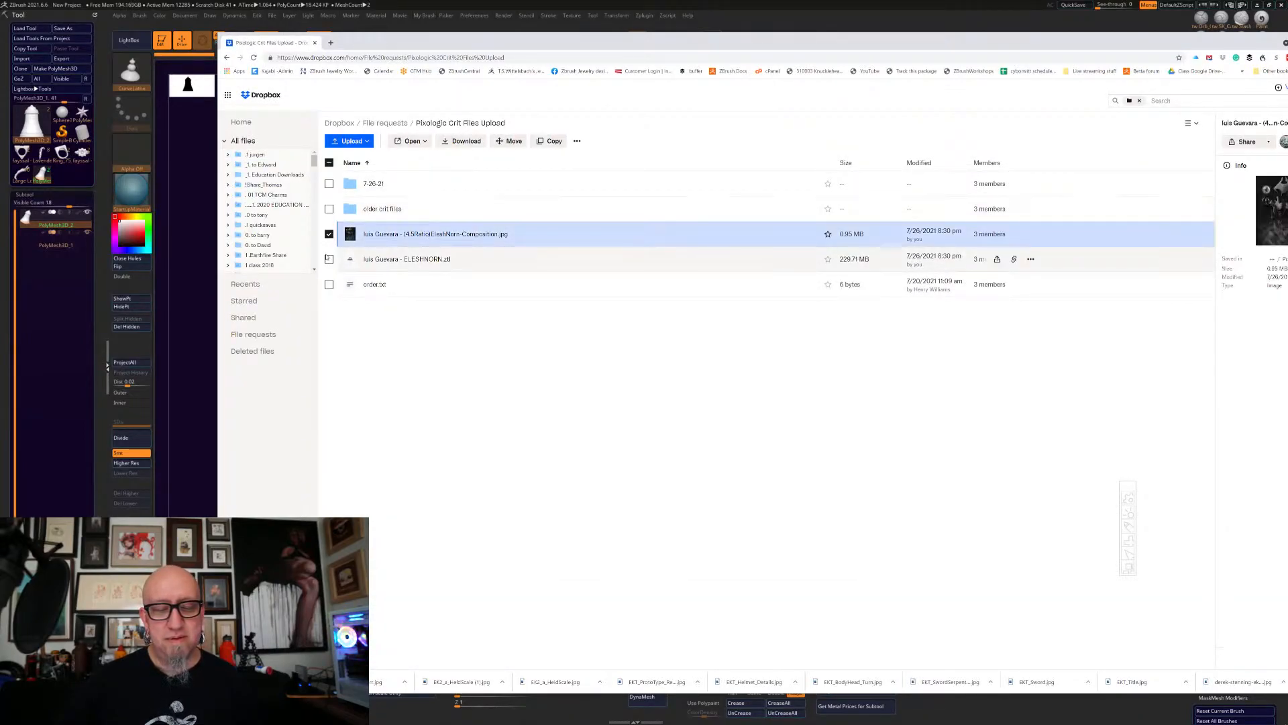
{"action": "left_click", "coordinate": [329, 260]}
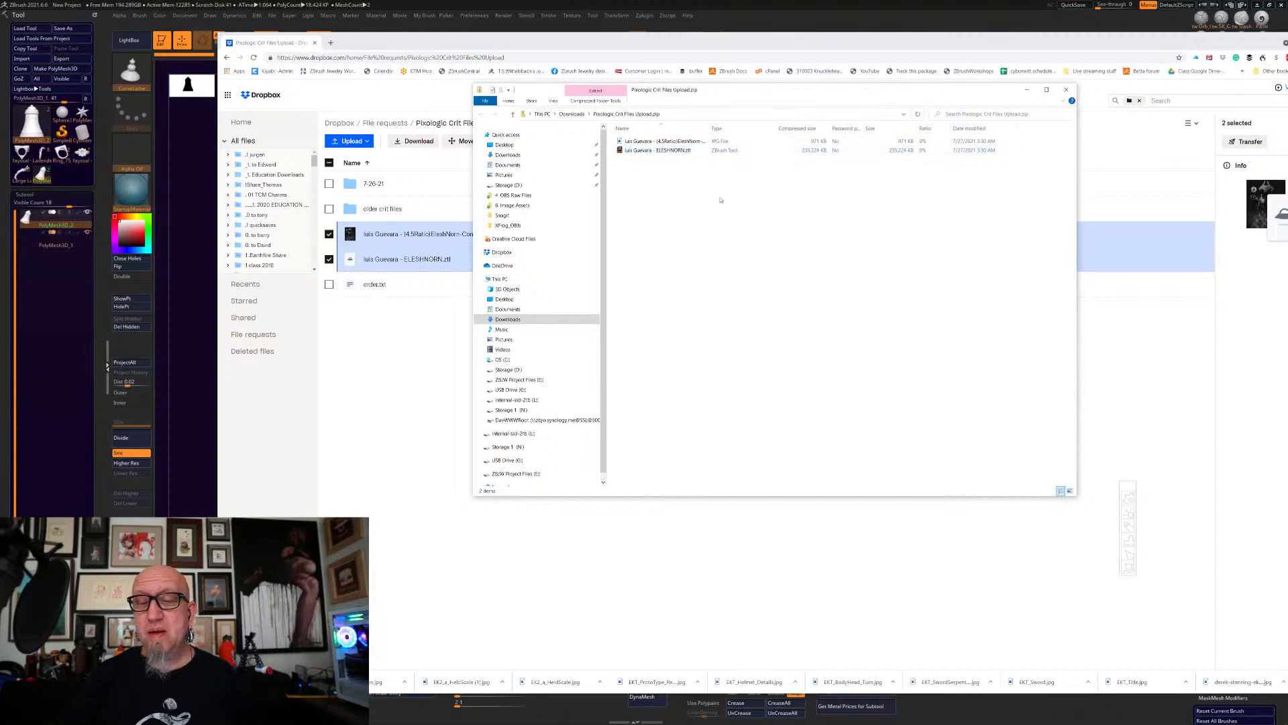
- Extract the downloaded Pixologic Crit Files Upload.zip in the Downloads folder with 7-Zip
{"action": "left_click", "coordinate": [572, 114]}
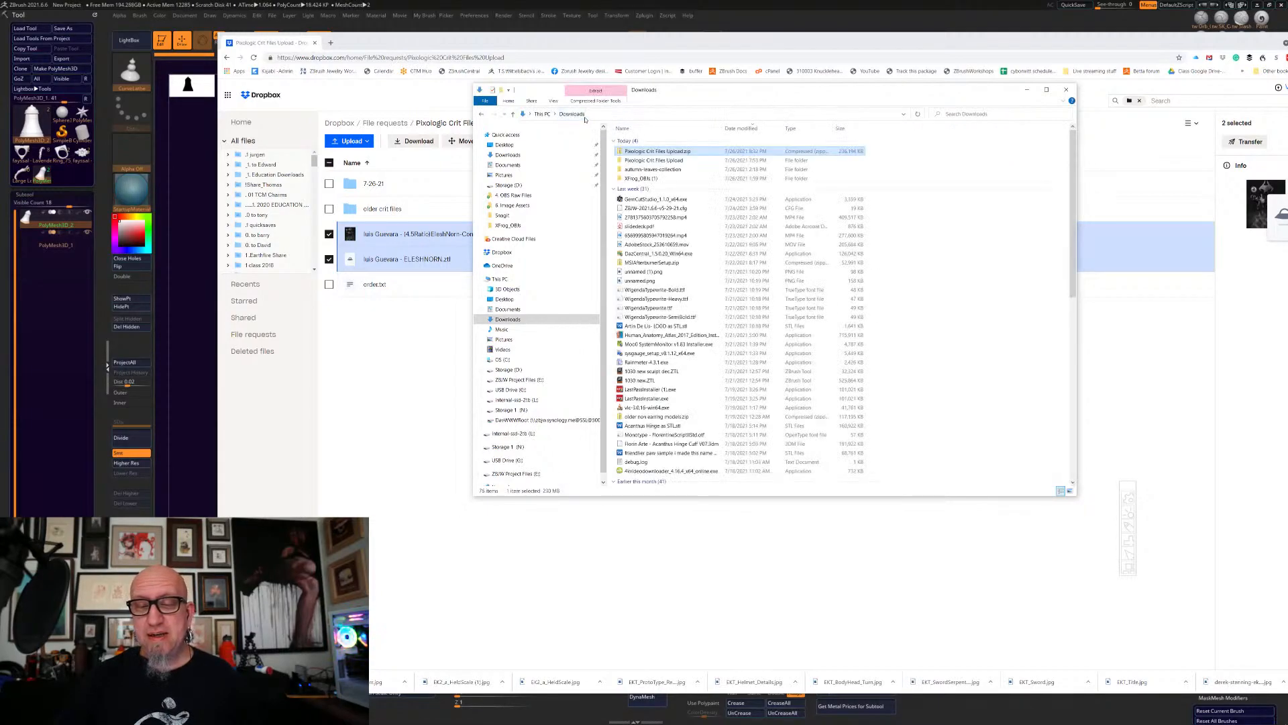
{"action": "right_click", "coordinate": [656, 153]}
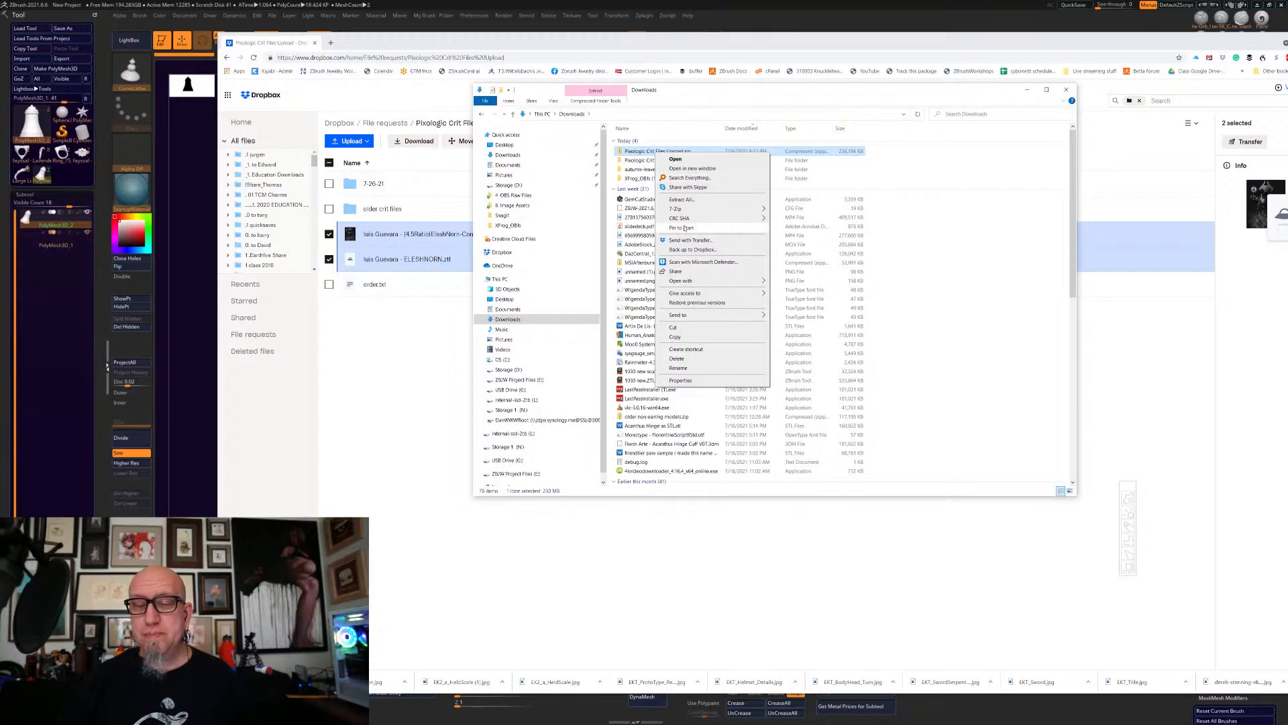
{"action": "mouse_move", "coordinate": [700, 210]}
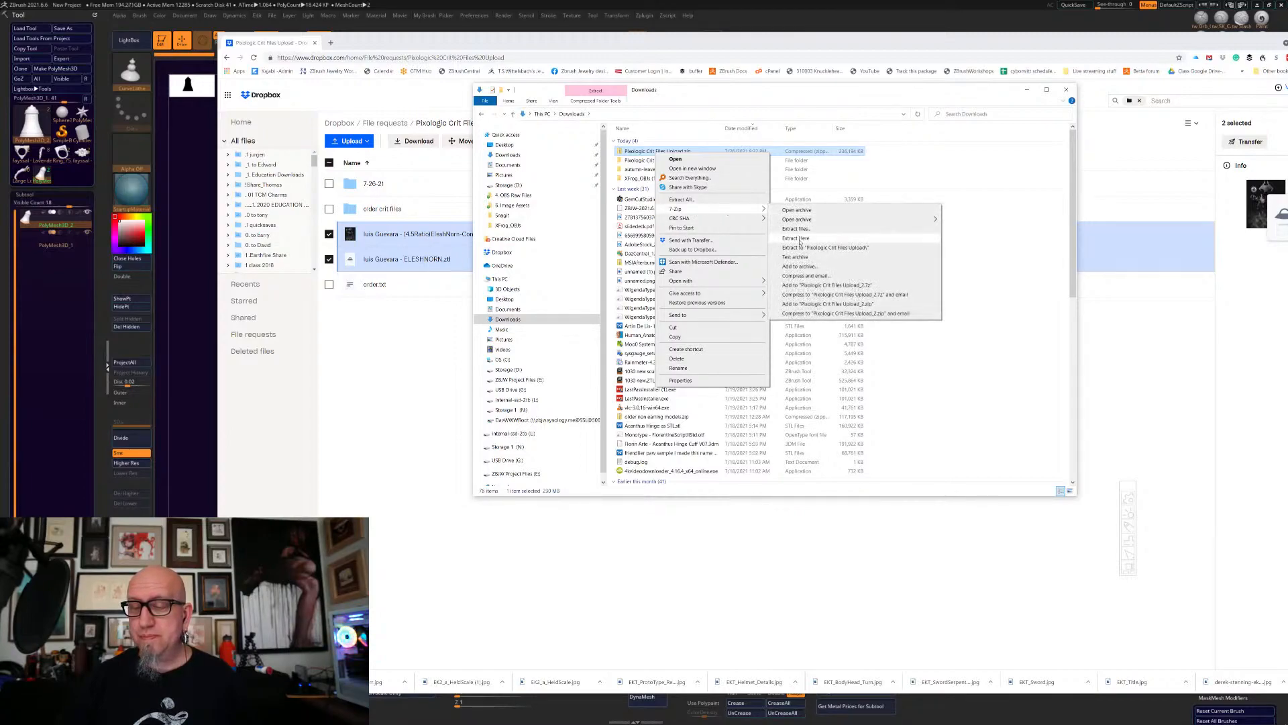
{"action": "left_click", "coordinate": [797, 238]}
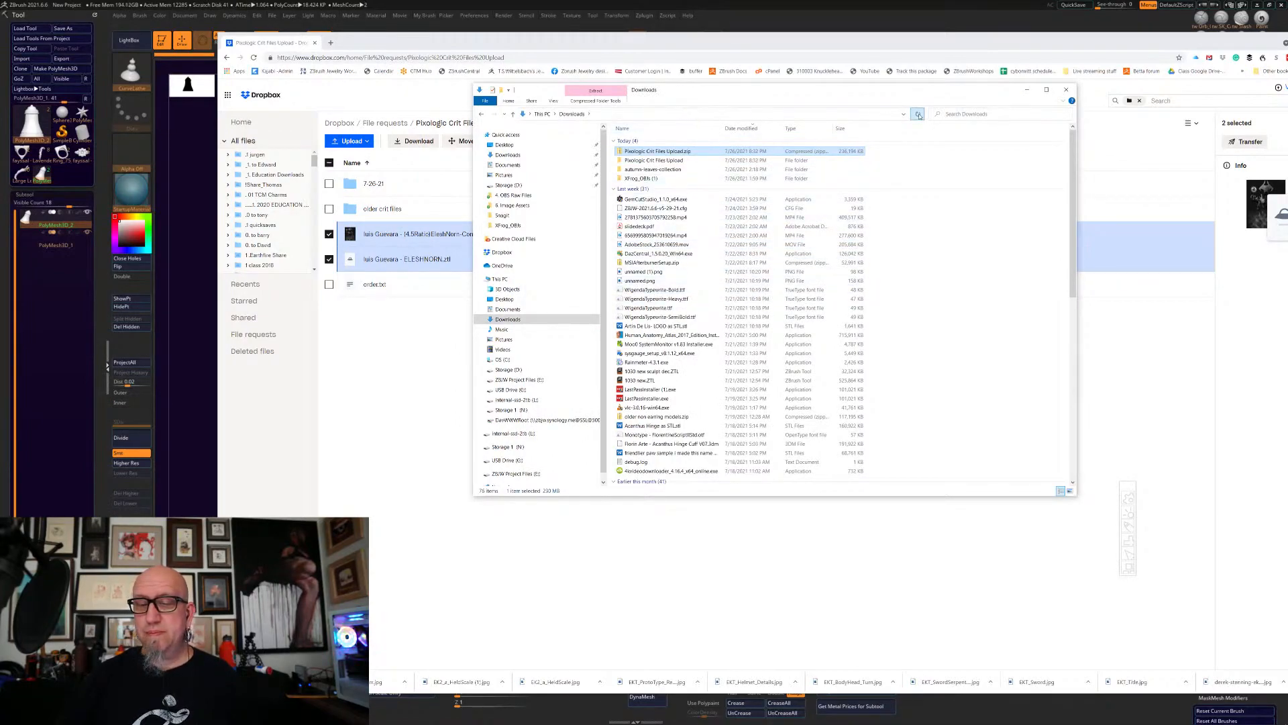
{"action": "right_click", "coordinate": [658, 153]}
{"action": "left_click", "coordinate": [657, 161]}
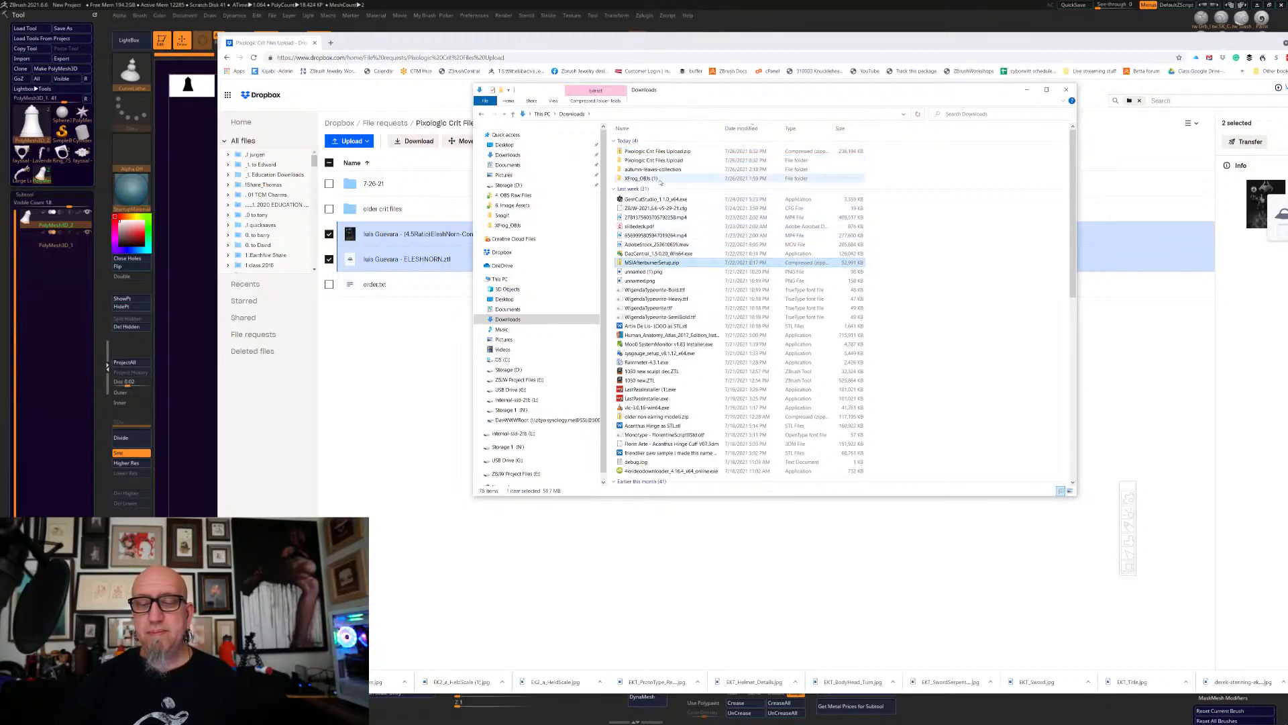
- Open the ELESHNORN ZTL from the Pixologic Crit Files Upload folder in ZBrush
{"action": "double_click", "coordinate": [657, 161]}
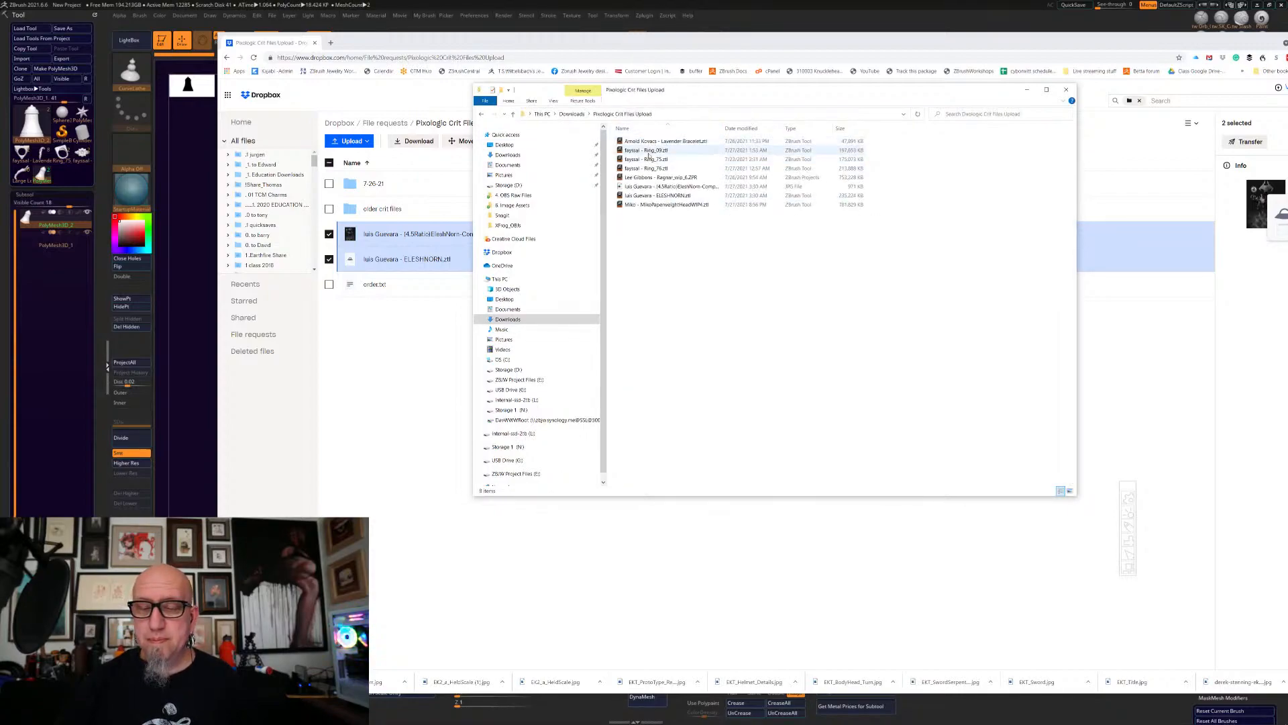
{"action": "left_click", "coordinate": [653, 188]}
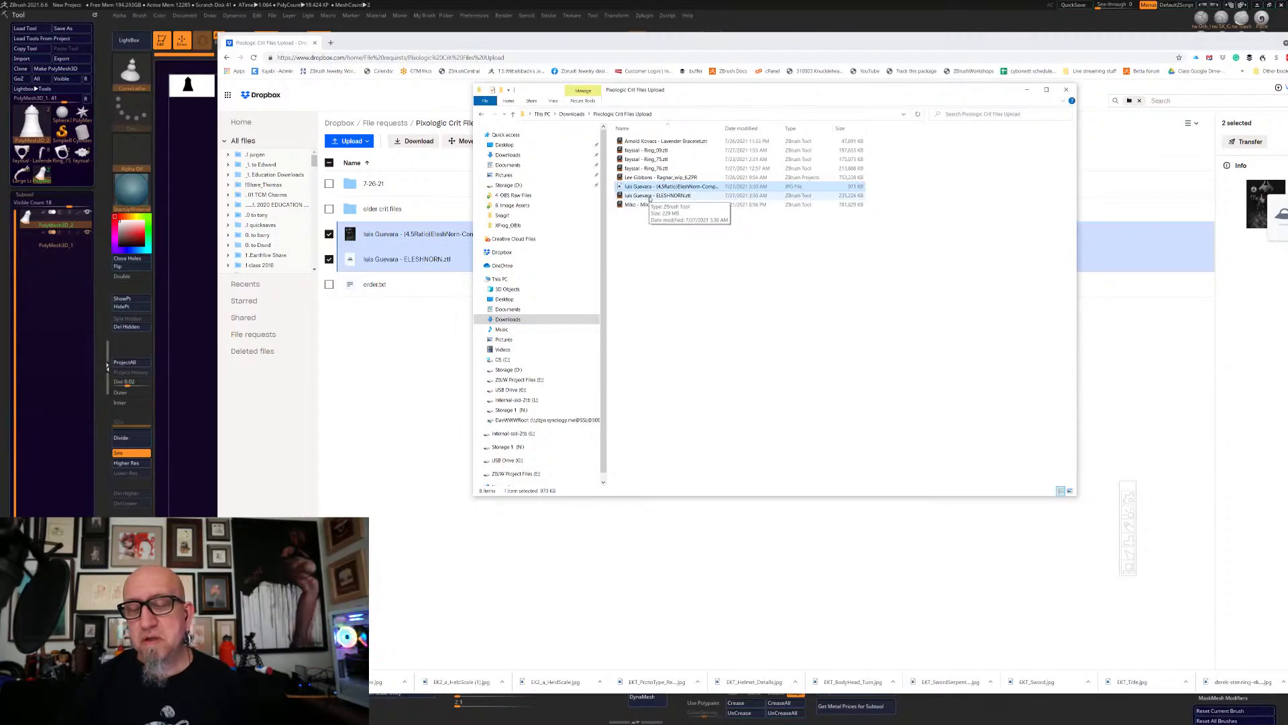
{"action": "left_click", "coordinate": [650, 197]}
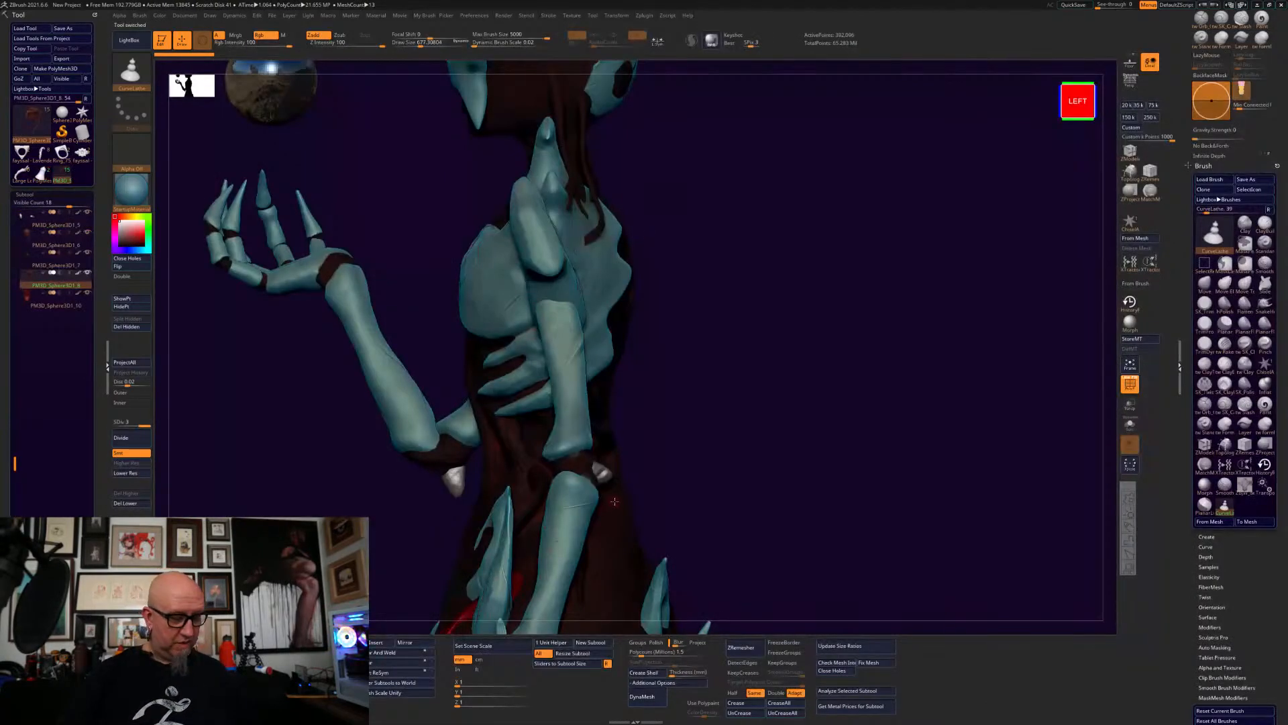
- Open the EleshNorn composition JPG from the Pixologic Crit Files Upload folder, and return to ZBrush to view the model from the front
{"action": "key", "text": "super"}
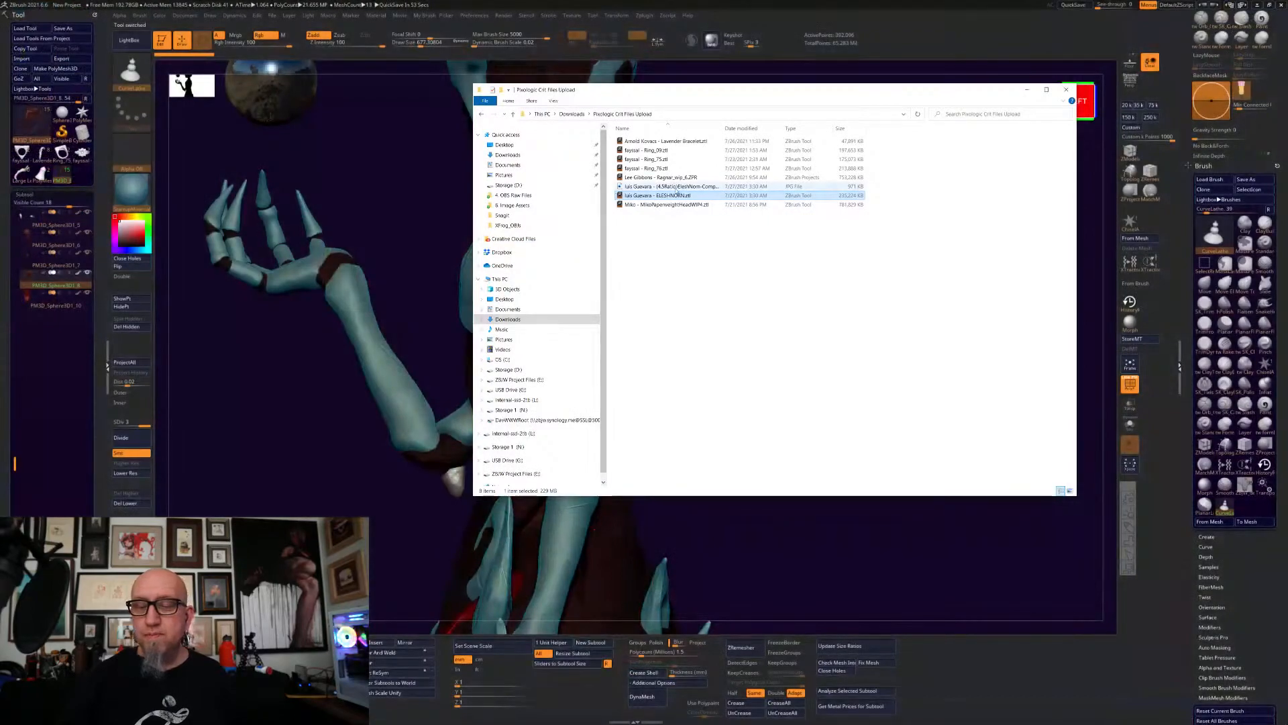
{"action": "double_click", "coordinate": [661, 186]}
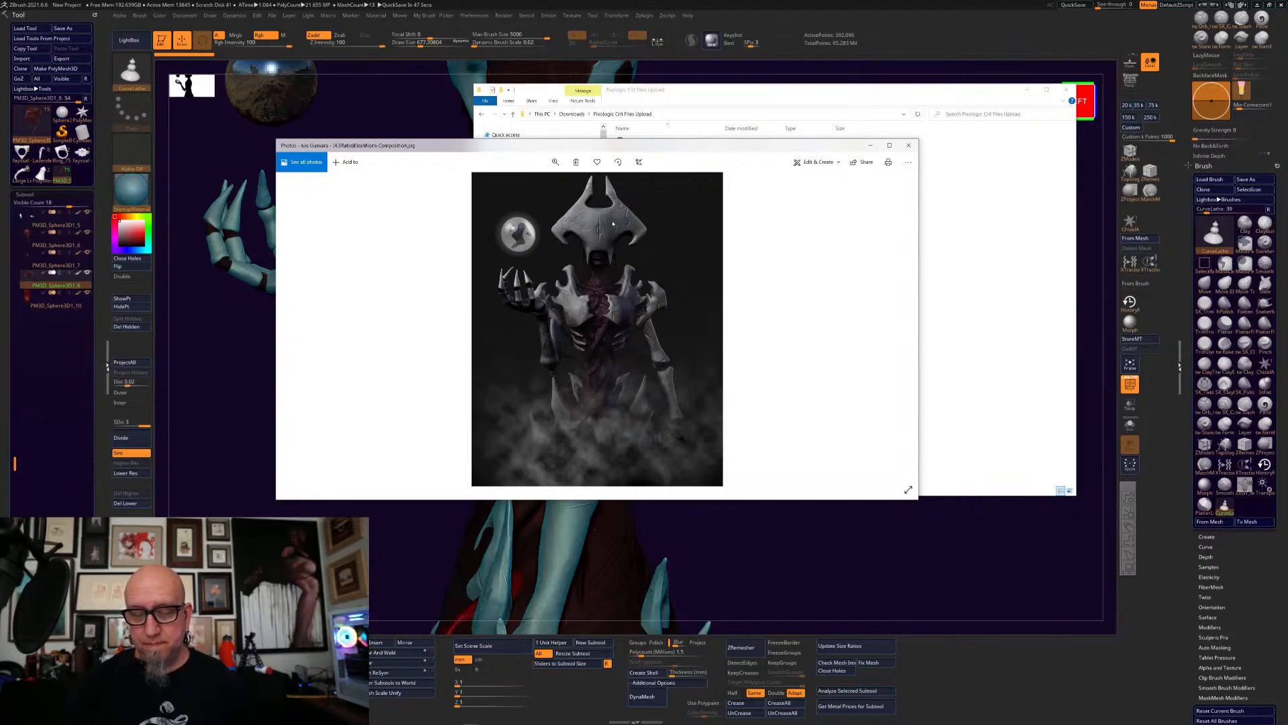
{"action": "left_click", "coordinate": [232, 443]}
{"action": "left_click_drag", "start_coordinate": [848, 299], "coordinate": [859, 369], "text": "shift"}
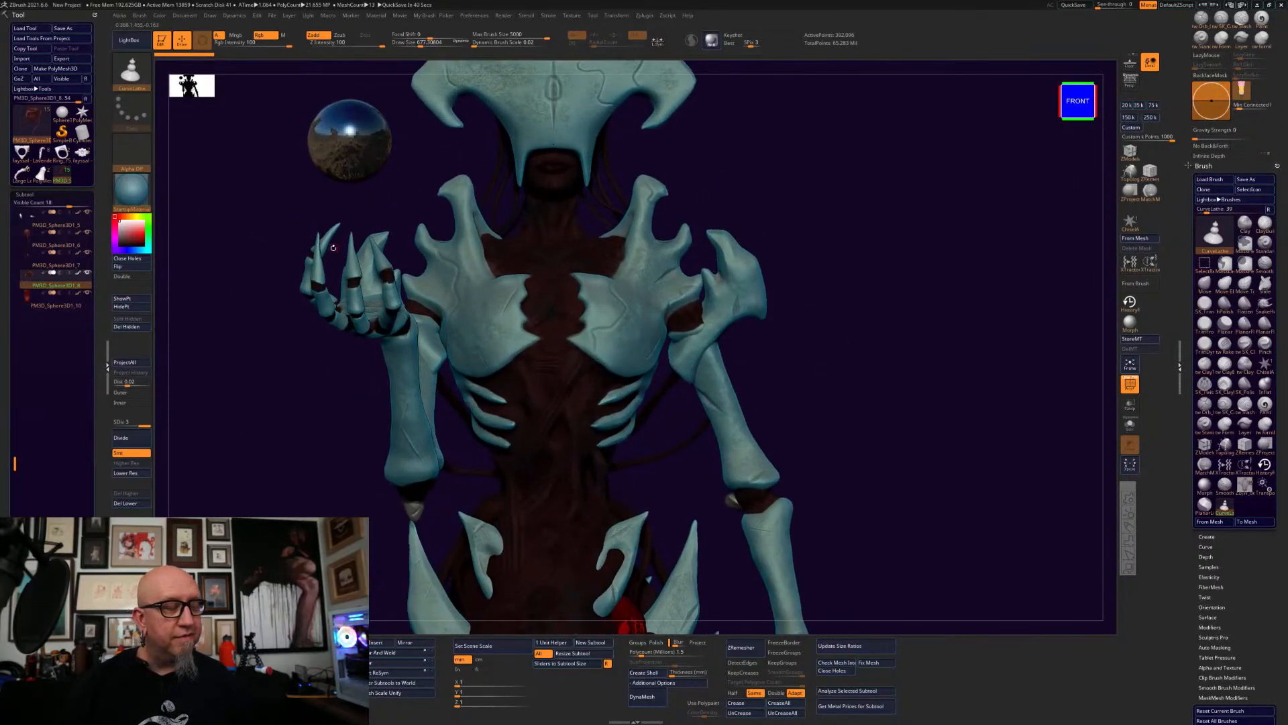
{"action": "left_click_drag", "start_coordinate": [281, 482], "coordinate": [273, 520], "text": "alt"}
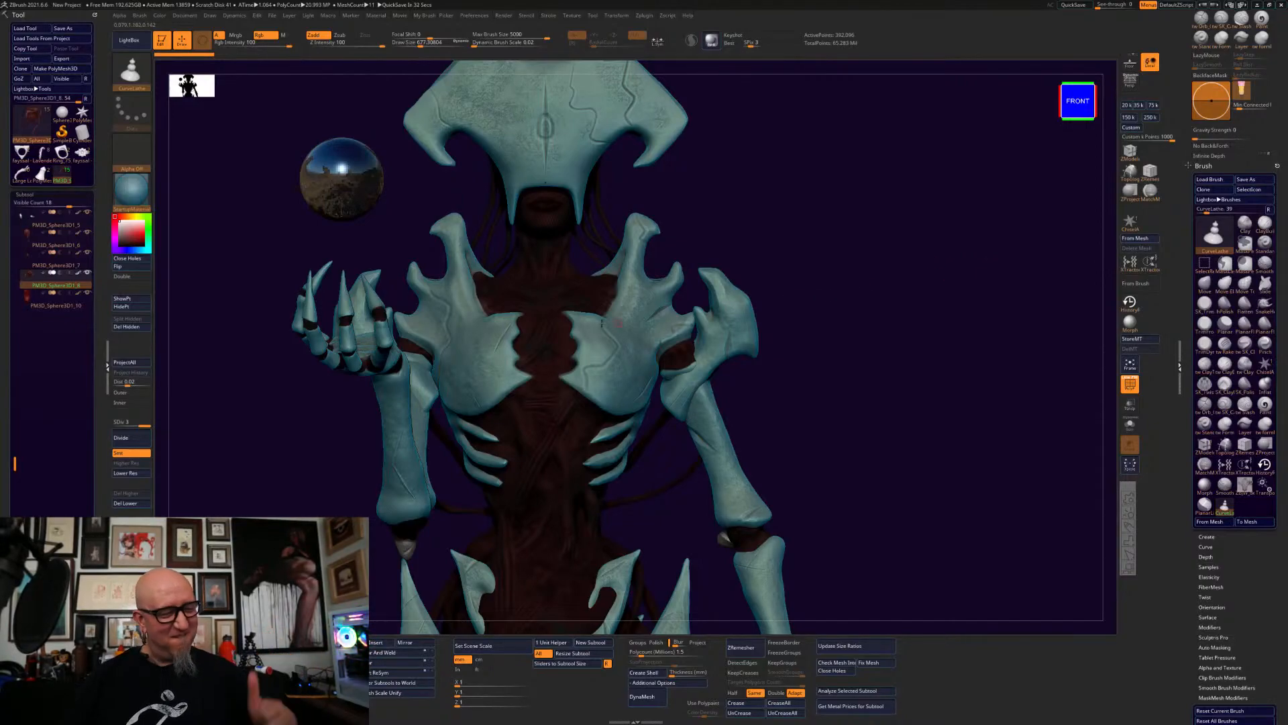
- Turn off the polypaint display on all subtools and inspect the figure's bare sculpted forms from the front
{"action": "key", "text": "shift"}
{"action": "left_click", "coordinate": [77, 274], "text": "shift"}
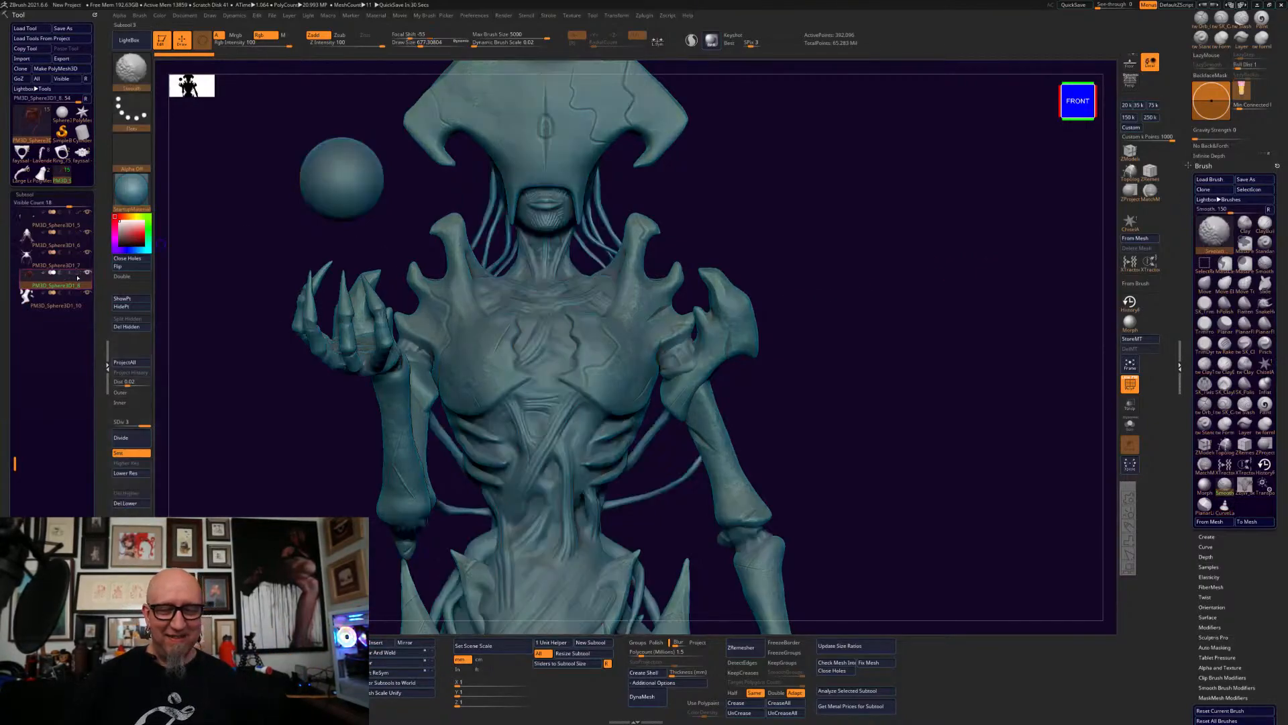
{"action": "mouse_move", "coordinate": [903, 359]}
{"action": "left_mouse_down", "text": "alt"}
{"action": "mouse_move", "coordinate": [904, 329]}
{"action": "mouse_move", "coordinate": [894, 389]}
{"action": "left_mouse_up", "text": "alt"}
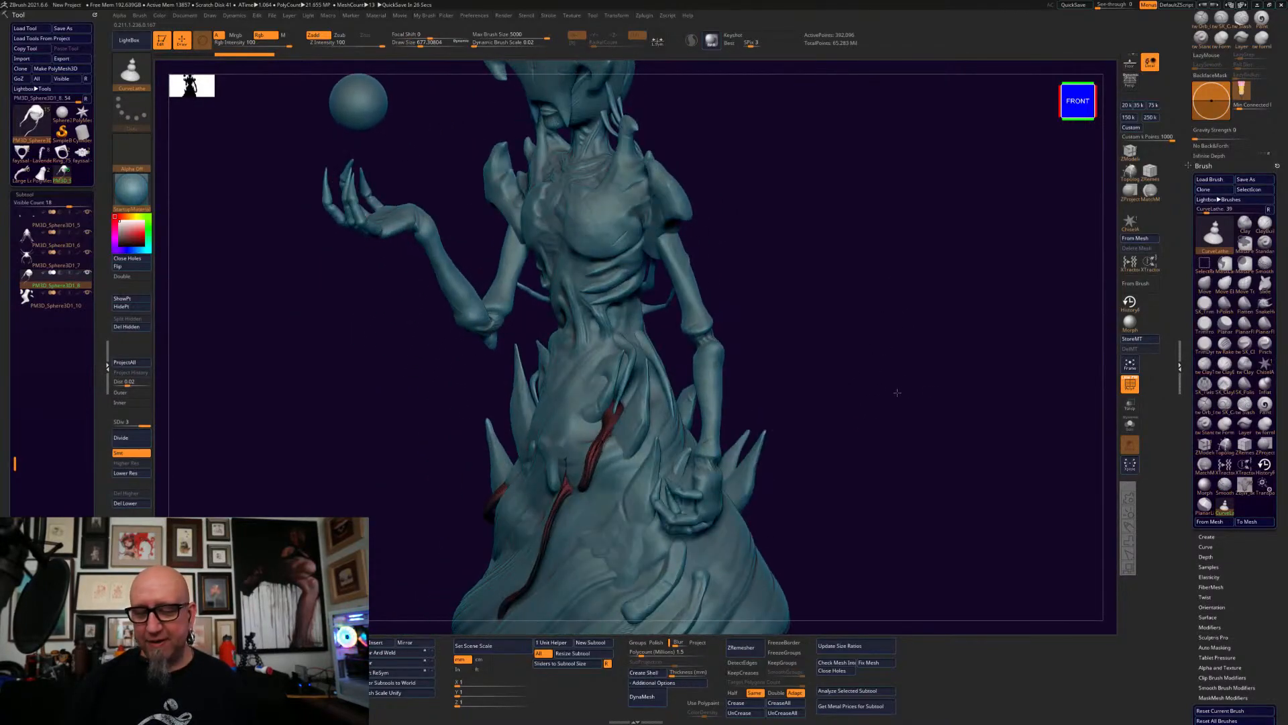
{"action": "left_click_drag", "start_coordinate": [972, 403], "coordinate": [992, 382], "text": "shift"}
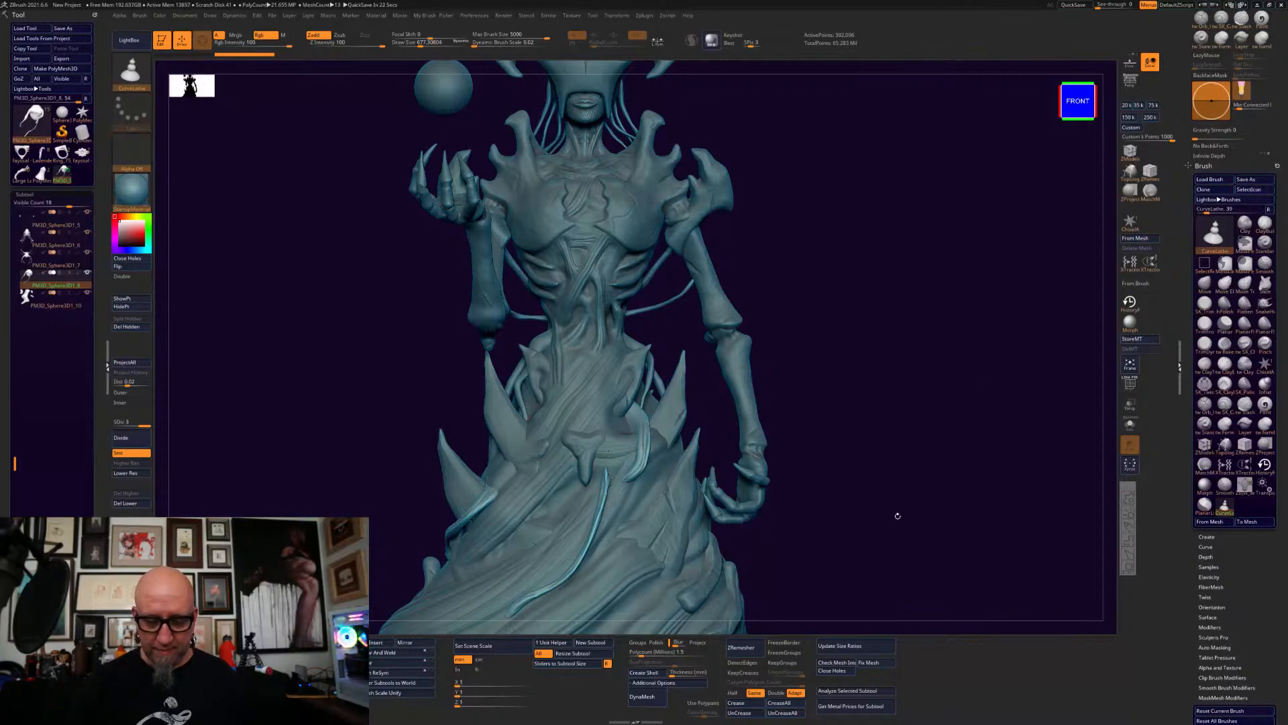
{"action": "left_click_drag", "start_coordinate": [895, 514], "coordinate": [910, 429], "text": "alt"}
{"action": "left_click_drag", "start_coordinate": [914, 306], "coordinate": [891, 413], "text": "alt"}
- Switch to the EleshNorn composition image in Photos, enlarge it for comparison, and return to ZBrush
{"action": "key", "text": "super"}
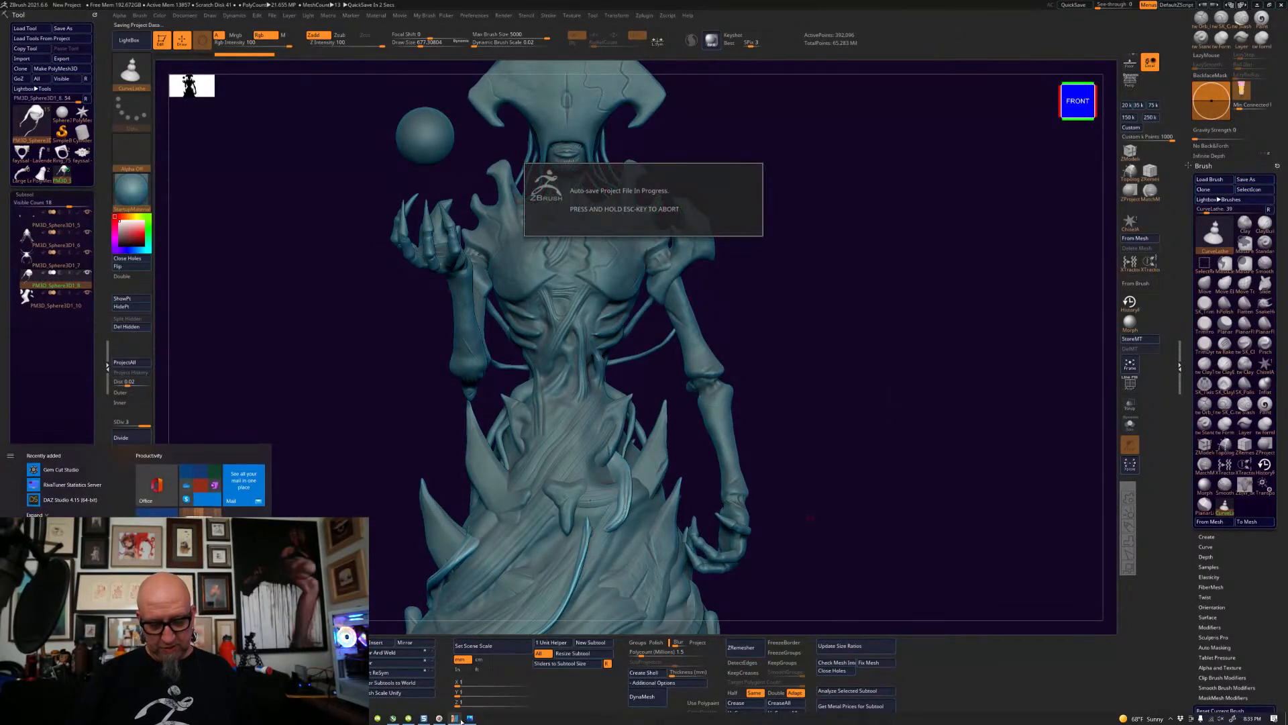
{"action": "left_click", "coordinate": [469, 716]}
{"action": "left_click_drag", "start_coordinate": [917, 500], "coordinate": [1143, 710]}
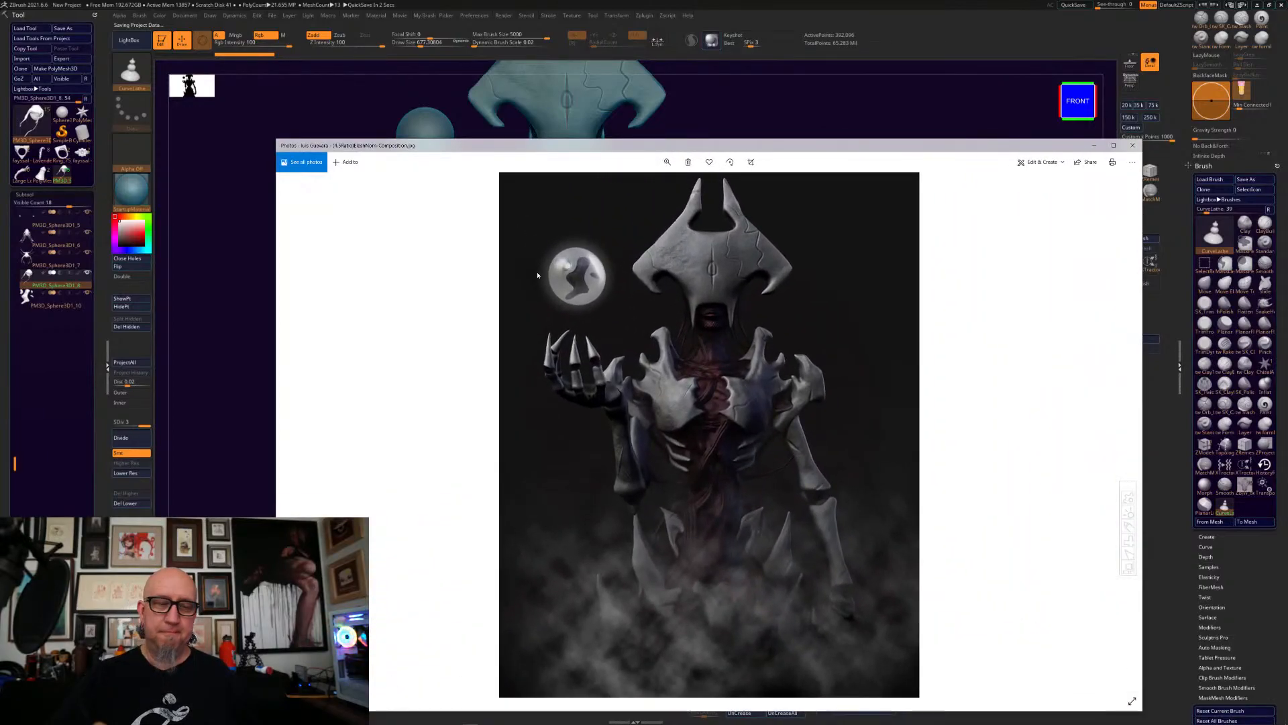
{"action": "left_click_drag", "start_coordinate": [282, 139], "coordinate": [217, 2]}
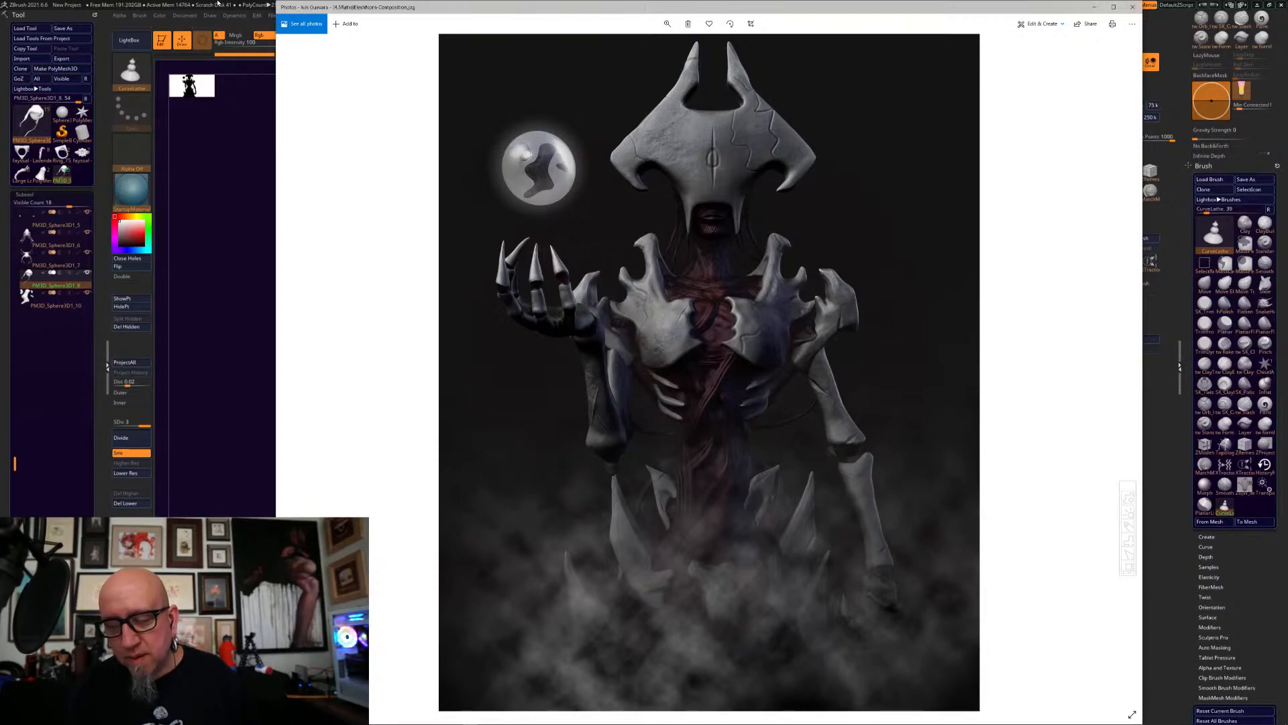
{"action": "left_click", "coordinate": [218, 3]}
- Select the body subtool and use an SK sculpting brush with smoothing to refine the muscle strands between the chest plates
{"action": "left_click_drag", "start_coordinate": [853, 292], "coordinate": [873, 341], "text": "alt"}
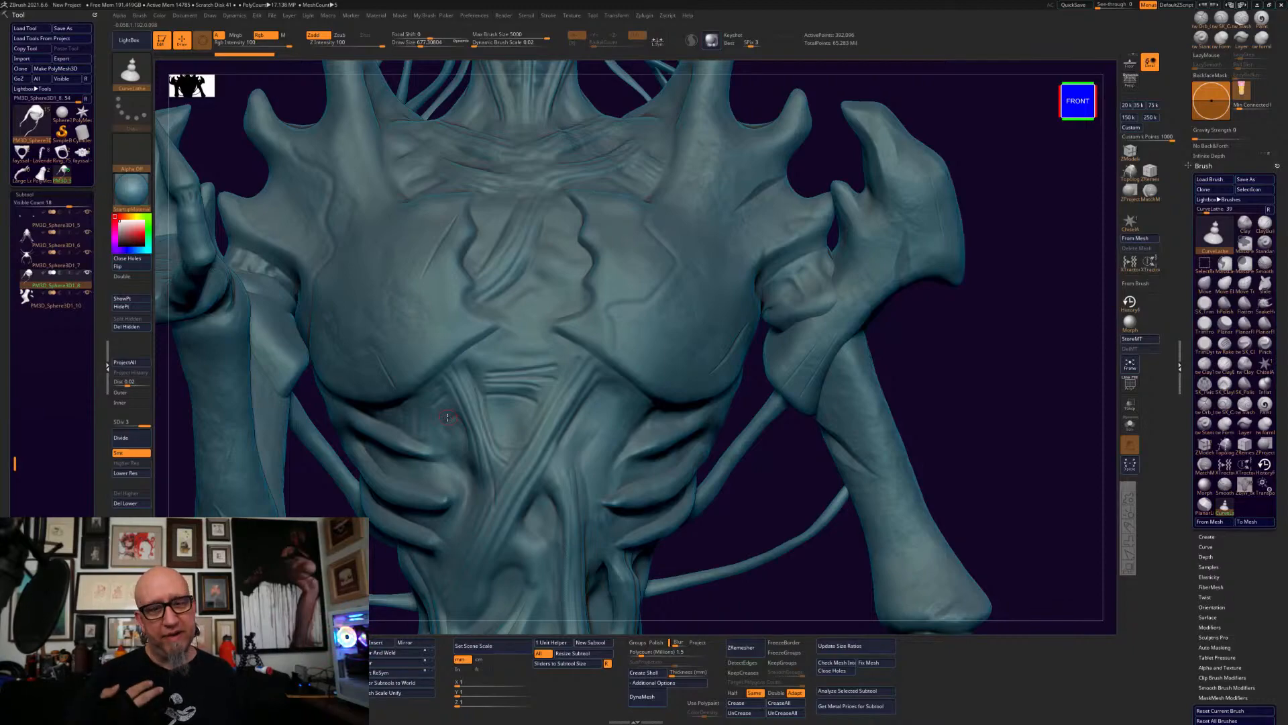
{"action": "left_click_drag", "start_coordinate": [896, 365], "coordinate": [962, 383], "text": "alt"}
{"action": "left_click_drag", "start_coordinate": [824, 510], "coordinate": [852, 541]}
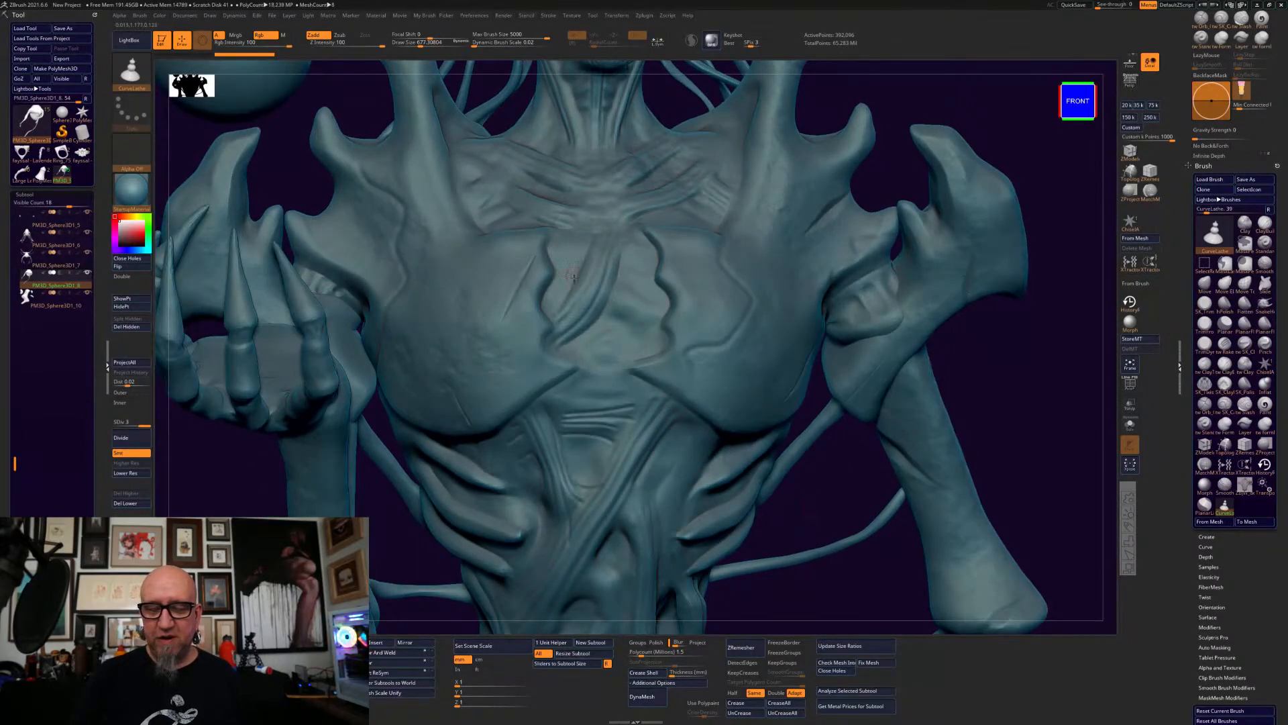
{"action": "left_click", "coordinate": [1205, 384]}
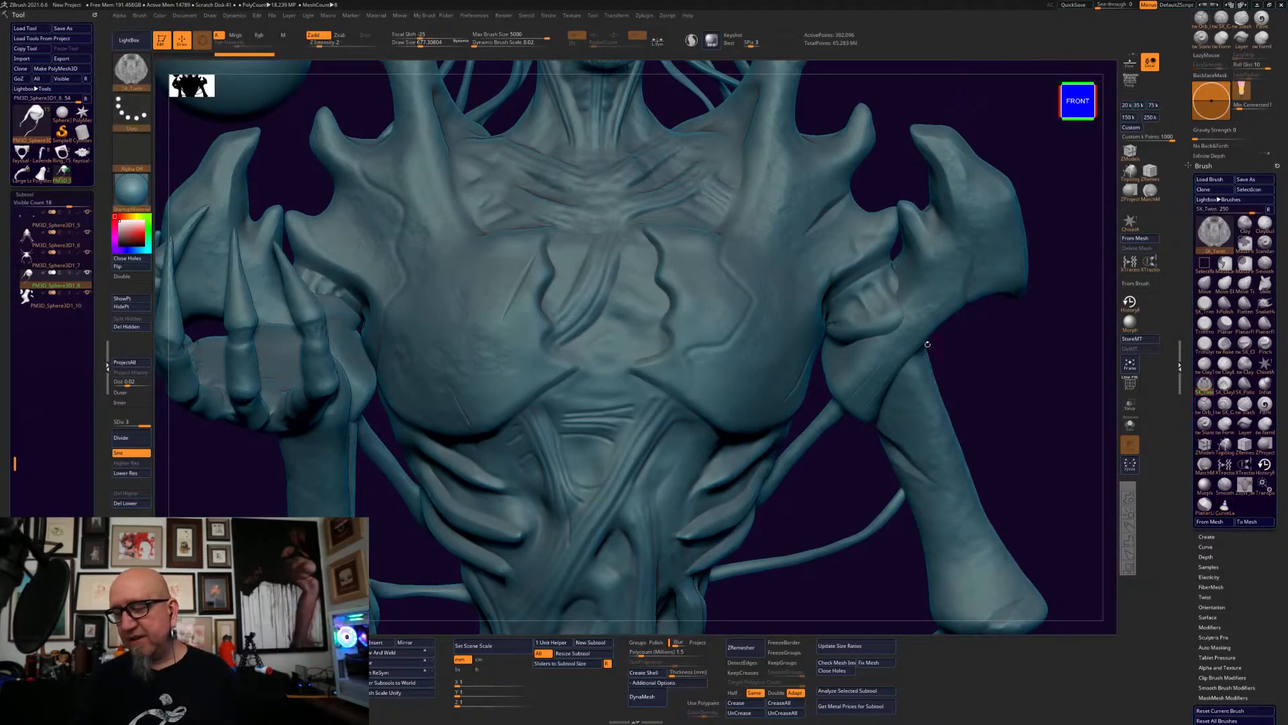
{"action": "left_click", "coordinate": [624, 268], "text": "alt"}
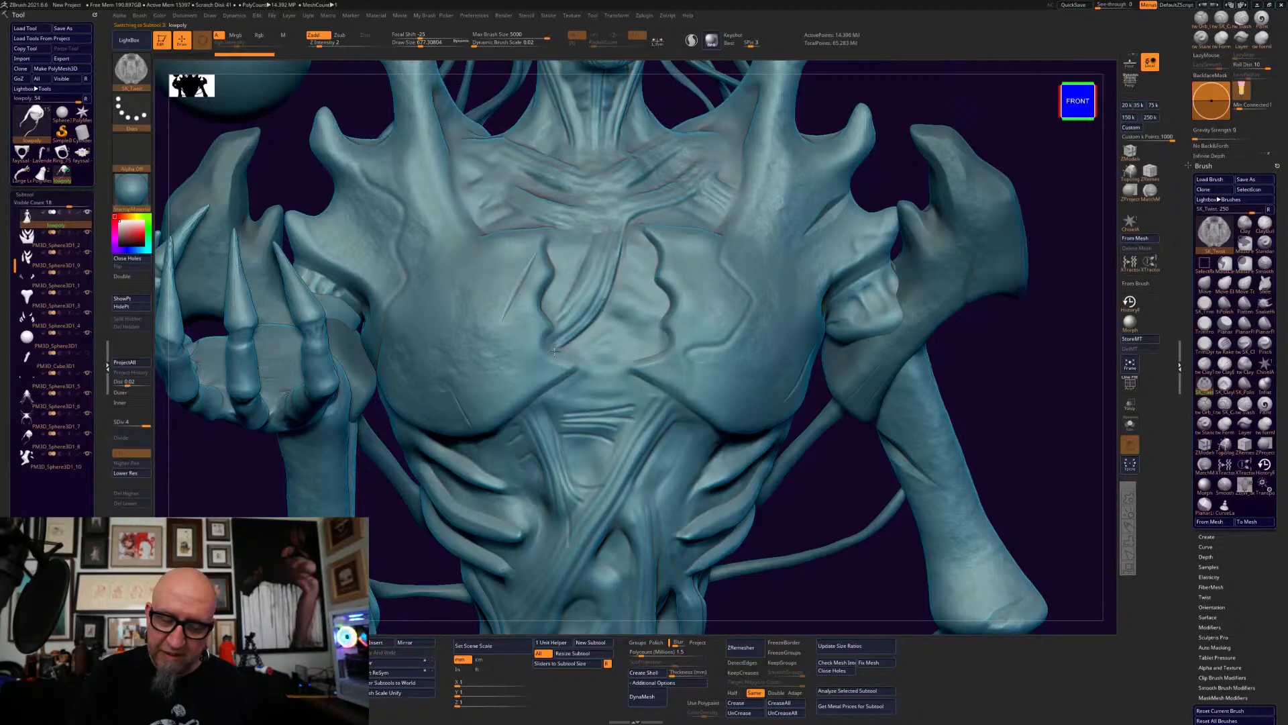
{"action": "key", "text": "shift"}
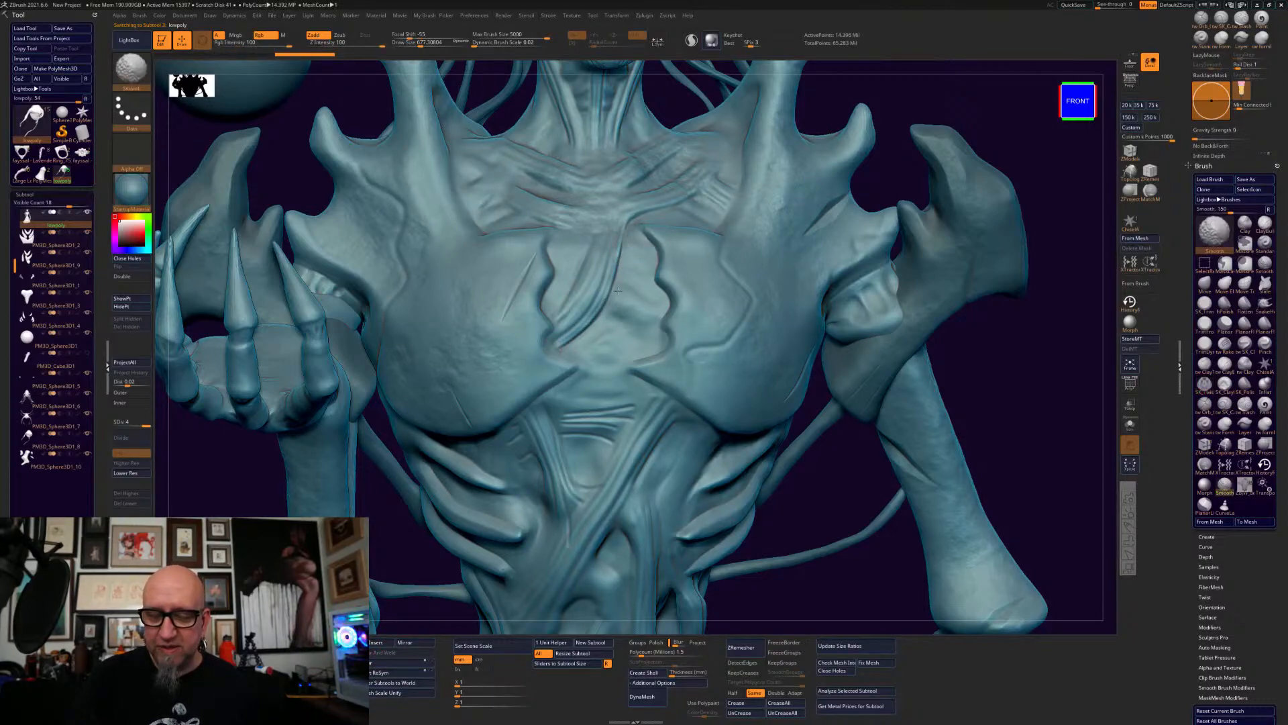
{"action": "left_click_drag", "start_coordinate": [582, 369], "coordinate": [579, 363], "text": "shift"}
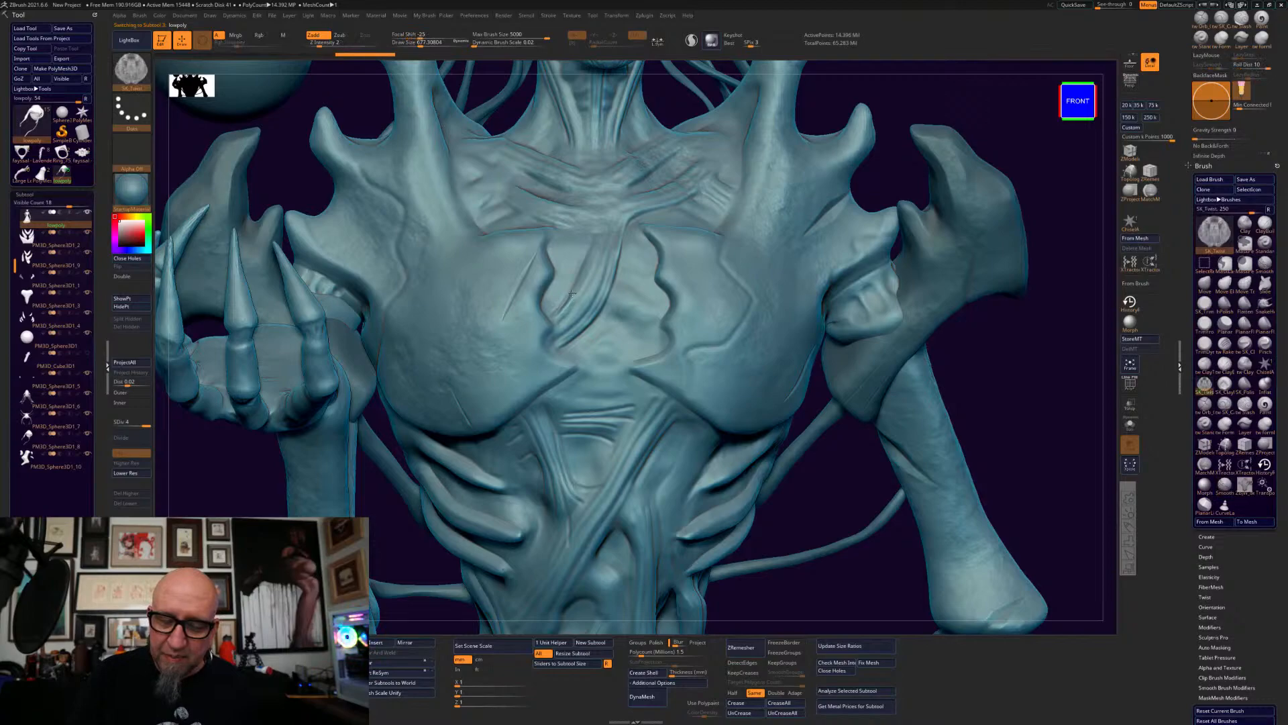
{"action": "left_click_drag", "start_coordinate": [571, 229], "coordinate": [578, 232]}
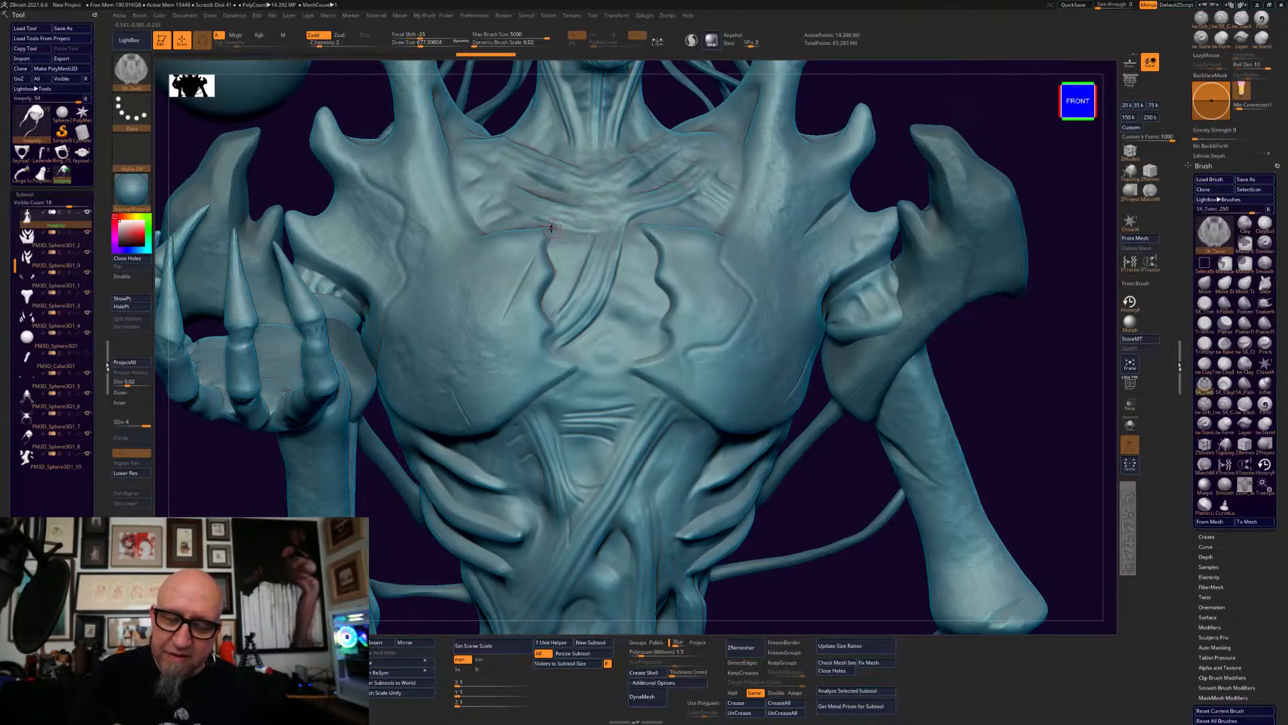
{"action": "mouse_move", "coordinate": [540, 303]}
{"action": "left_mouse_down"}
{"action": "mouse_move", "coordinate": [546, 345]}
{"action": "mouse_move", "coordinate": [570, 376]}
{"action": "mouse_move", "coordinate": [553, 321]}
{"action": "mouse_move", "coordinate": [545, 341]}
{"action": "mouse_move", "coordinate": [558, 359]}
{"action": "left_mouse_up"}
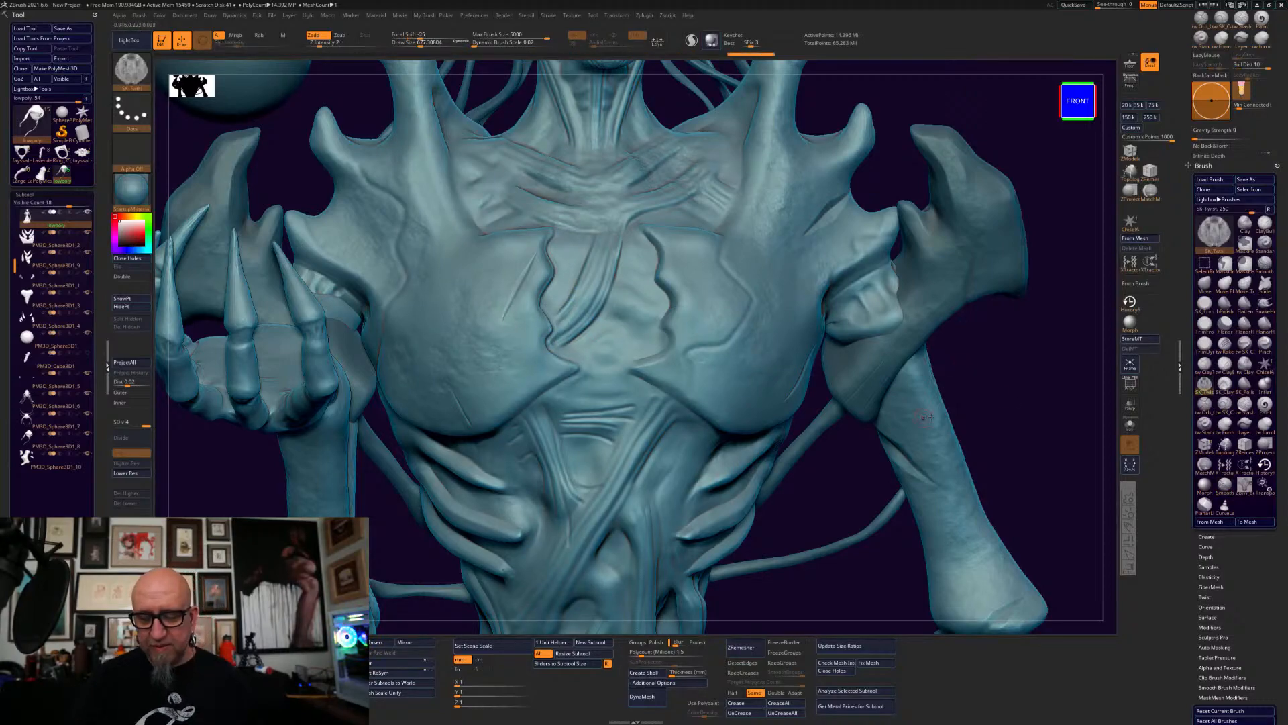
- Smooth the flesh at the lower end of the gap between the chest plates
{"action": "left_click_drag", "start_coordinate": [1001, 429], "coordinate": [998, 348], "text": "alt"}
{"action": "left_click_drag", "start_coordinate": [931, 470], "coordinate": [795, 547], "text": "alt"}
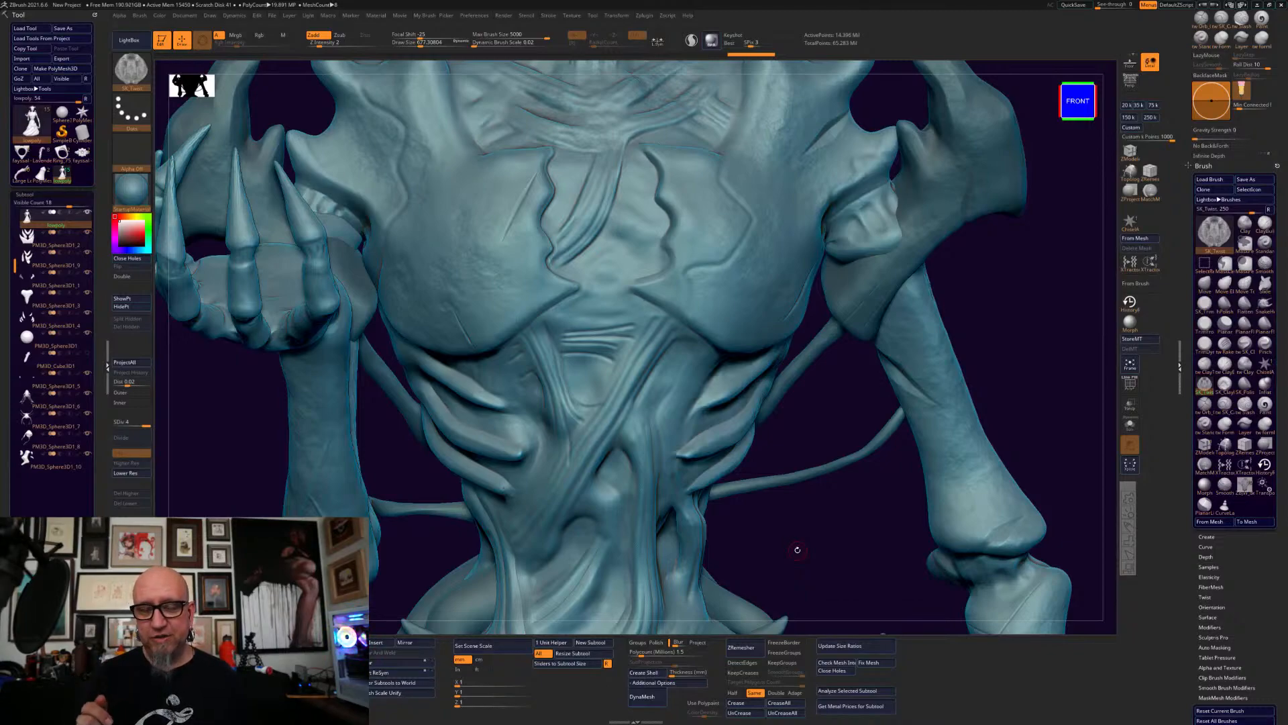
{"action": "key", "text": "shift"}
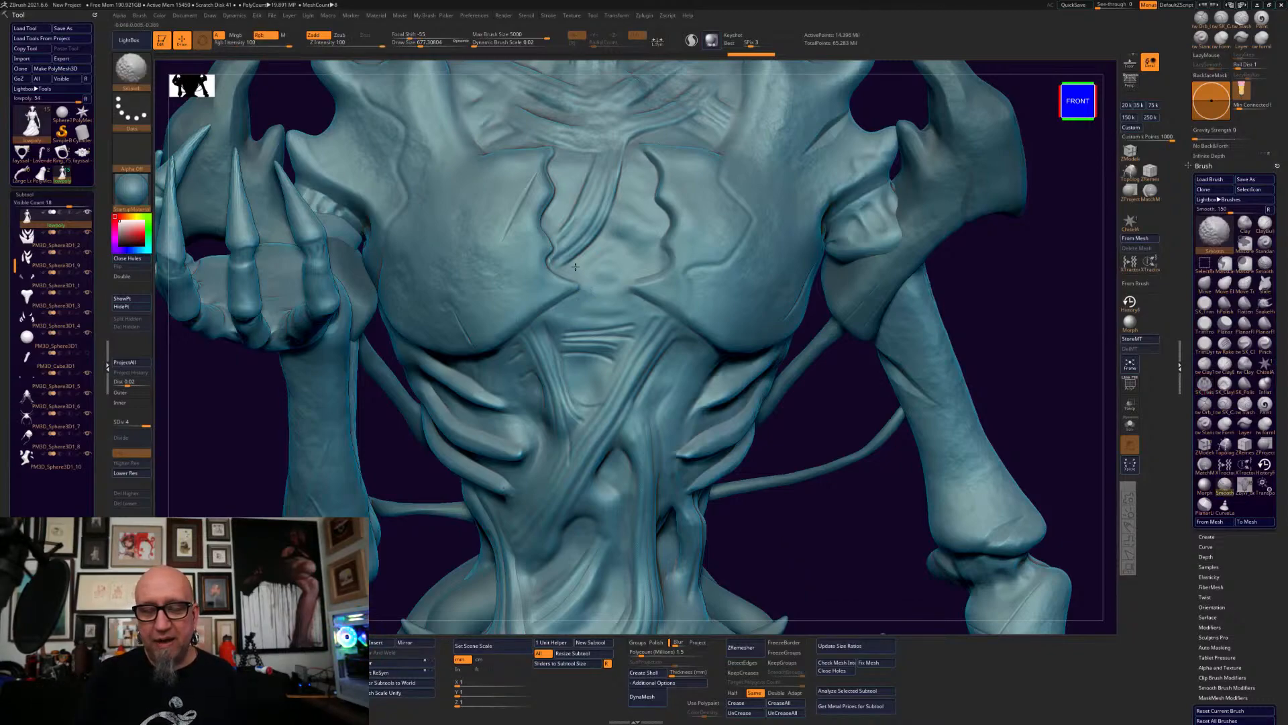
{"action": "left_click_drag", "start_coordinate": [578, 268], "coordinate": [582, 252], "text": "shift"}
- Carve along the long diagonal strand crossing the abdomen and smooth the flesh beside the lower ribs
{"action": "left_click_drag", "start_coordinate": [827, 541], "coordinate": [823, 469], "text": "alt"}
{"action": "left_click_drag", "start_coordinate": [902, 385], "coordinate": [871, 362], "text": "alt"}
{"action": "left_click_drag", "start_coordinate": [834, 564], "coordinate": [817, 336], "text": "alt"}
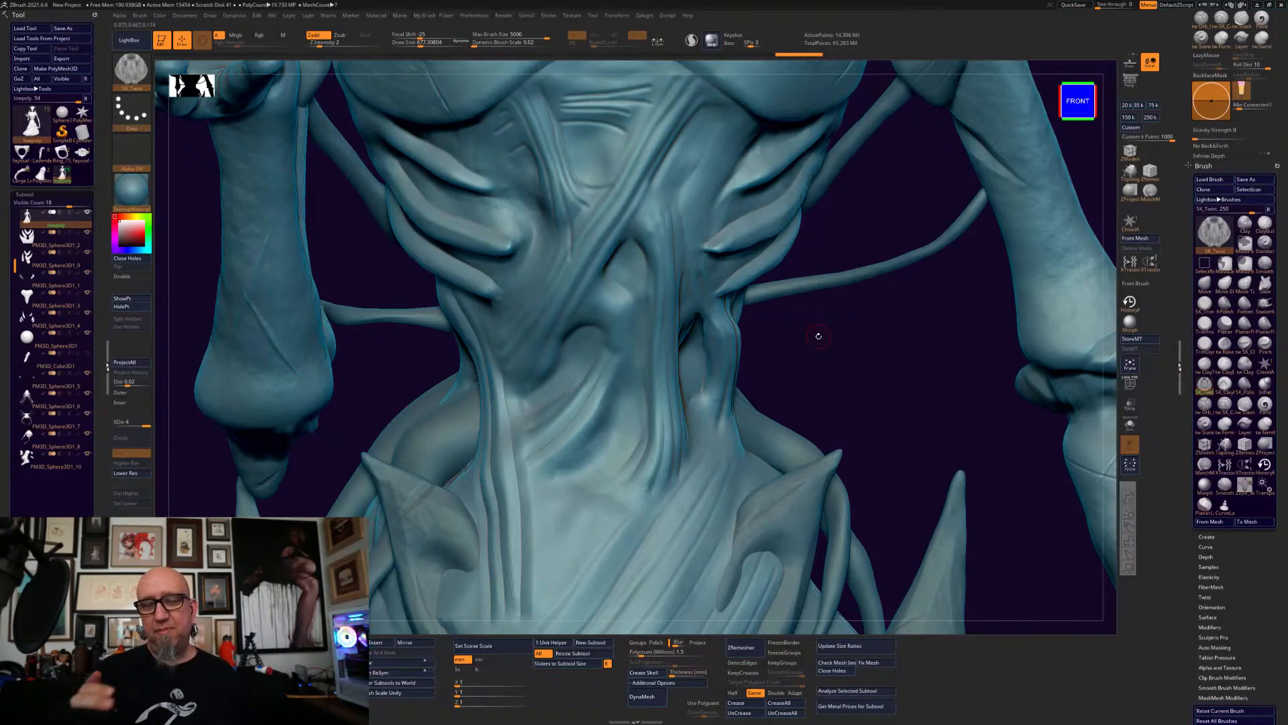
{"action": "left_click_drag", "start_coordinate": [816, 336], "coordinate": [851, 419], "text": "alt"}
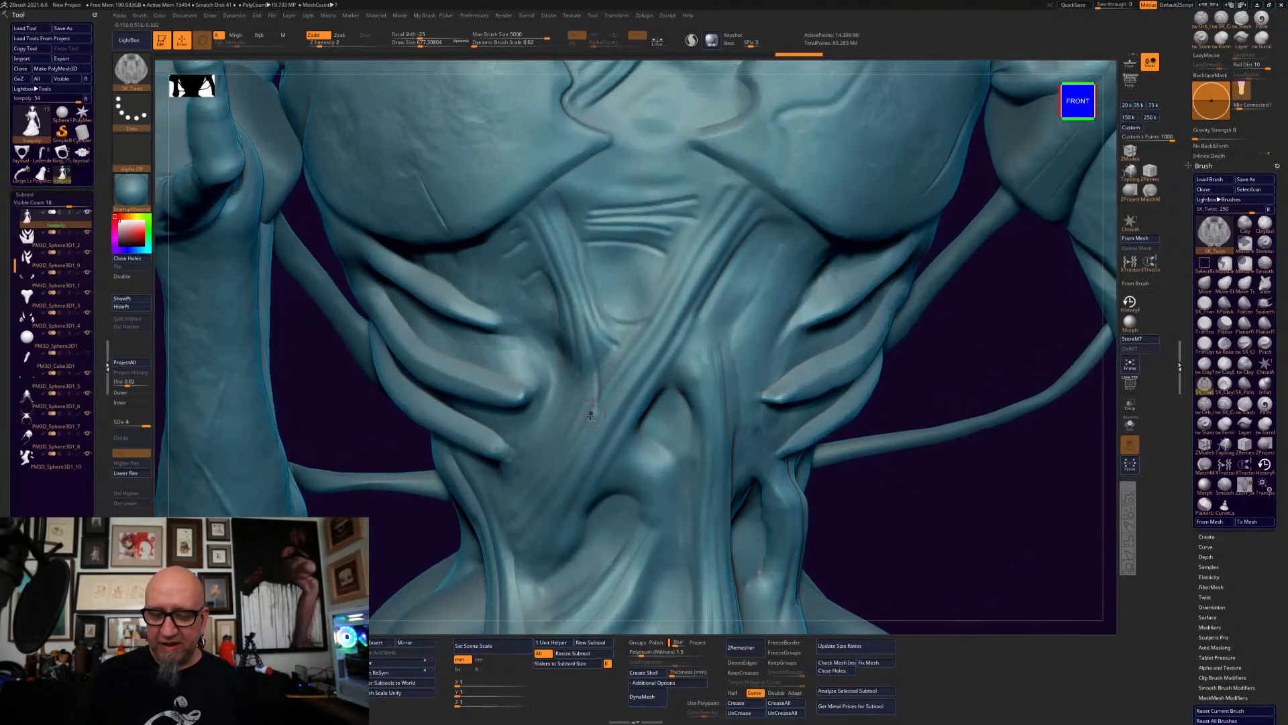
{"action": "key", "text": "shift"}
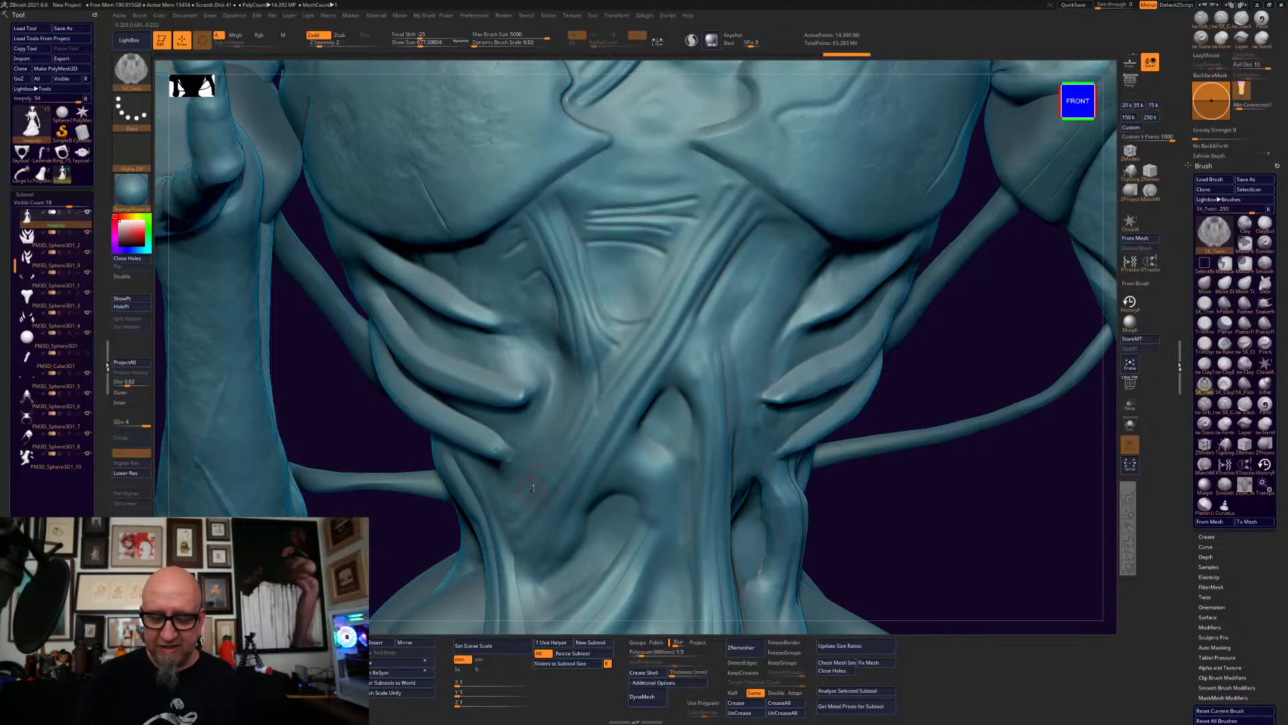
{"action": "left_click_drag", "start_coordinate": [583, 415], "coordinate": [736, 188]}
{"action": "key", "text": "shift"}
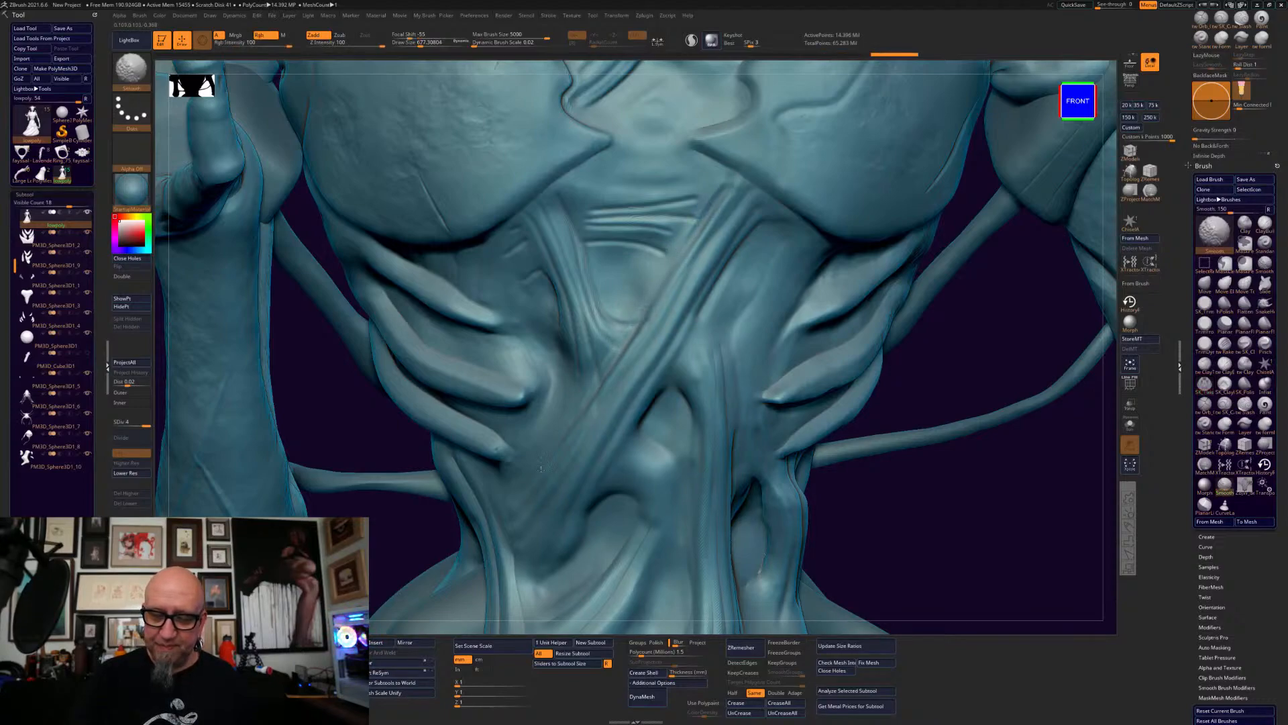
{"action": "left_click_drag", "start_coordinate": [548, 457], "coordinate": [546, 430], "text": "shift"}
- Add fine fibres where the abdominal strands cross below the sternum, and soften the upper part of the diagonal strand
{"action": "left_click_drag", "start_coordinate": [604, 312], "coordinate": [634, 332]}
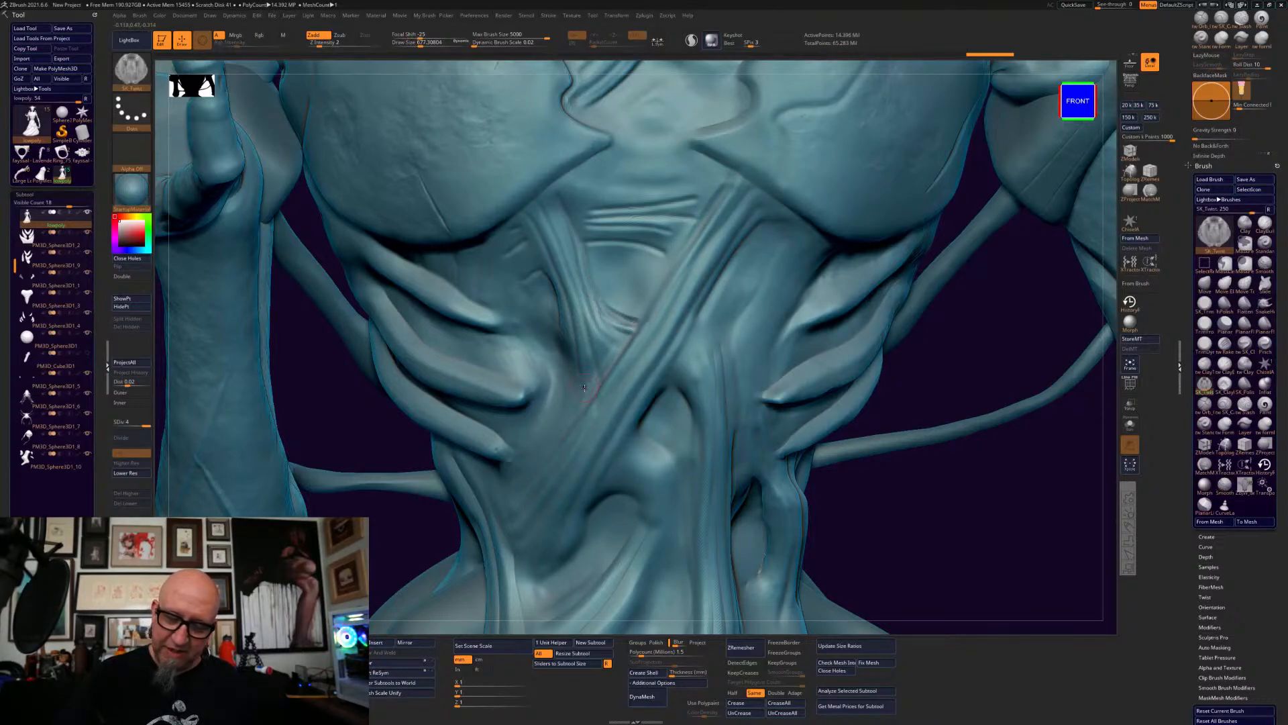
{"action": "left_click_drag", "start_coordinate": [576, 417], "coordinate": [577, 377]}
{"action": "mouse_move", "coordinate": [673, 276]}
{"action": "left_mouse_down"}
{"action": "mouse_move", "coordinate": [652, 245]}
{"action": "mouse_move", "coordinate": [683, 201]}
{"action": "mouse_move", "coordinate": [728, 180]}
{"action": "mouse_move", "coordinate": [722, 195]}
{"action": "mouse_move", "coordinate": [718, 174]}
{"action": "left_mouse_up"}
{"action": "mouse_move", "coordinate": [696, 253]}
{"action": "left_mouse_down", "text": "shift"}
{"action": "mouse_move", "coordinate": [722, 230]}
{"action": "mouse_move", "coordinate": [644, 325]}
{"action": "left_mouse_up", "text": "shift"}
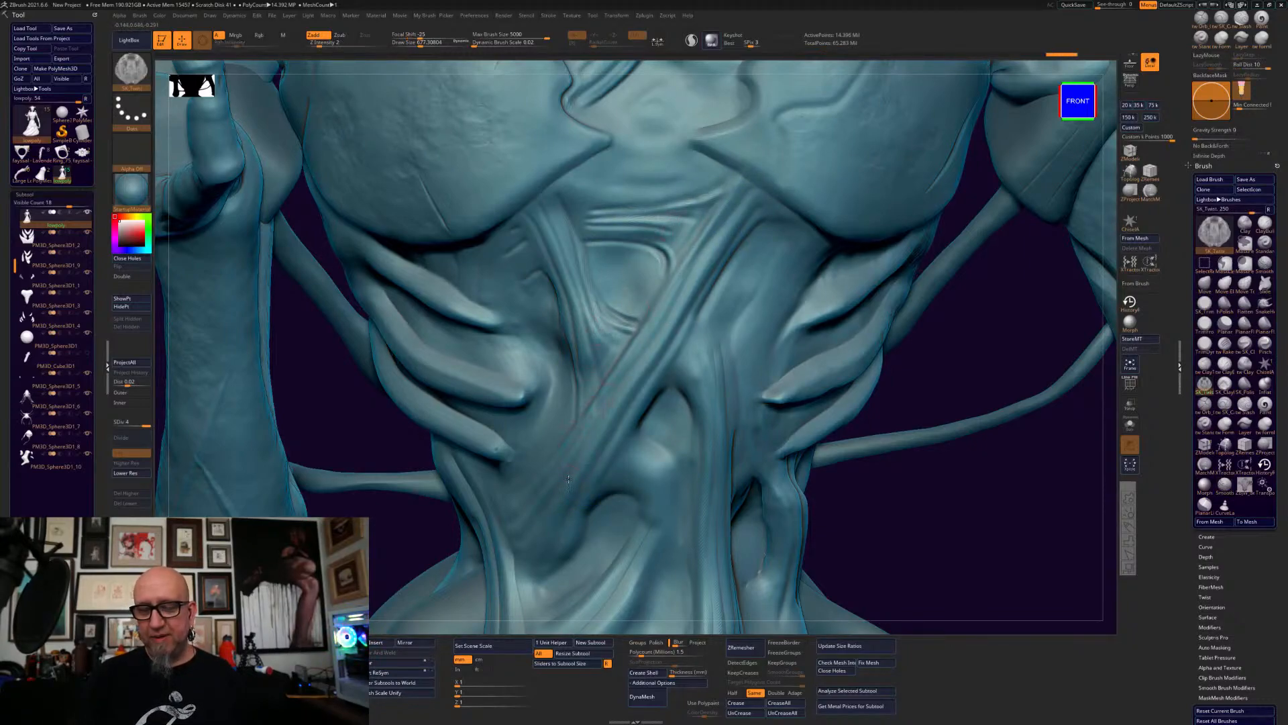
- Switch to the ClayTubes brush, enlarge its draw size, and build up the strand running down from the chest plate on the raised-hand side
{"action": "left_click_drag", "start_coordinate": [859, 511], "coordinate": [813, 525], "text": "alt"}
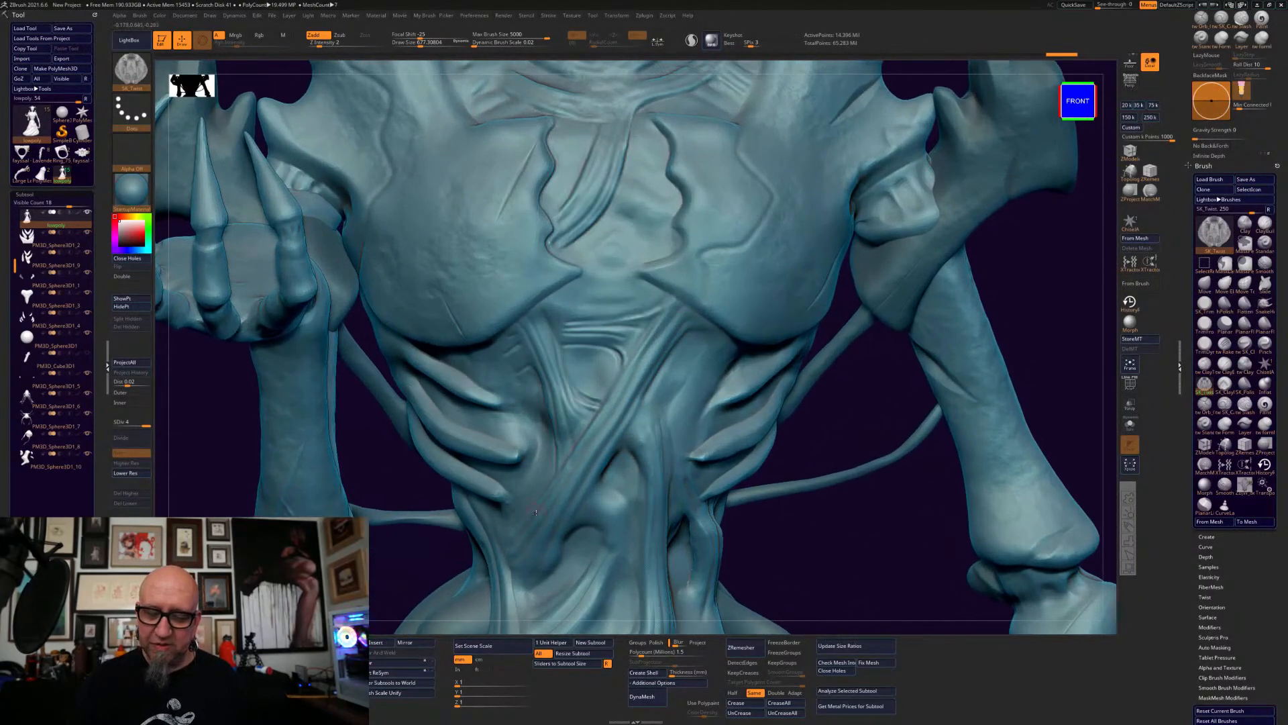
{"action": "left_click", "coordinate": [1205, 364]}
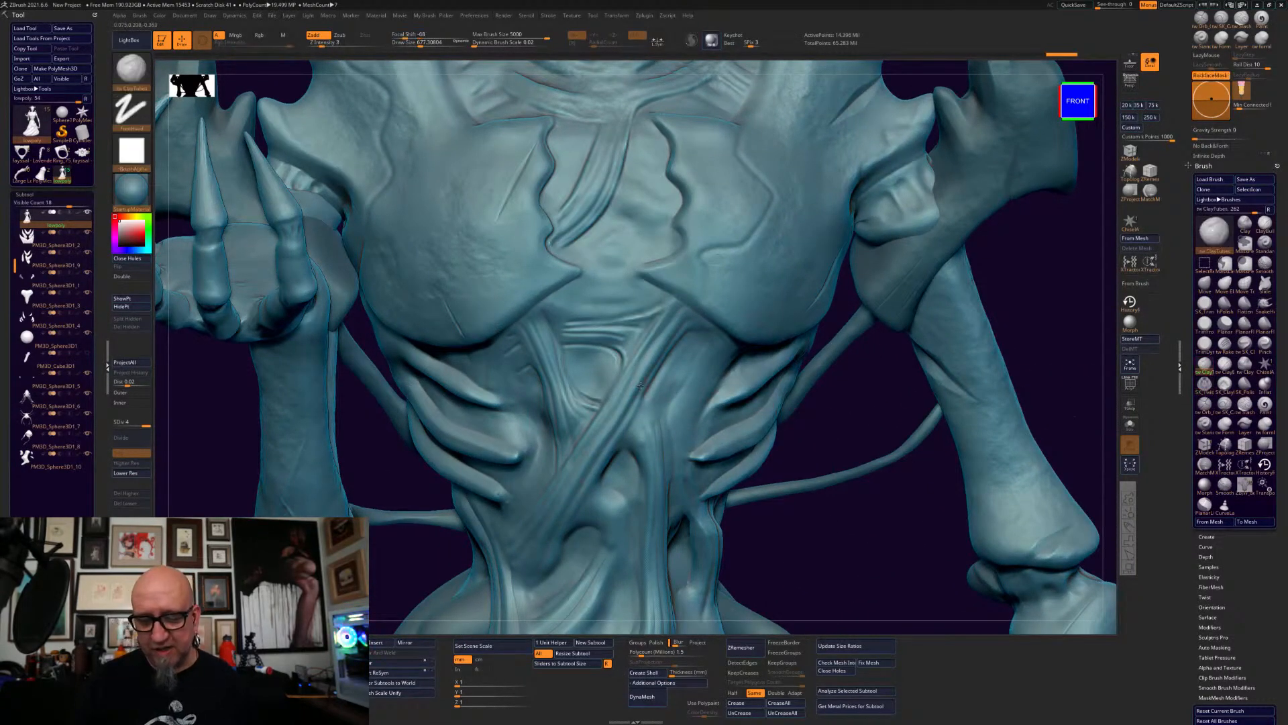
{"action": "right_click", "coordinate": [639, 385]}
{"action": "left_click_drag", "start_coordinate": [640, 381], "coordinate": [655, 381]}
{"action": "left_click_drag", "start_coordinate": [836, 418], "coordinate": [868, 405]}
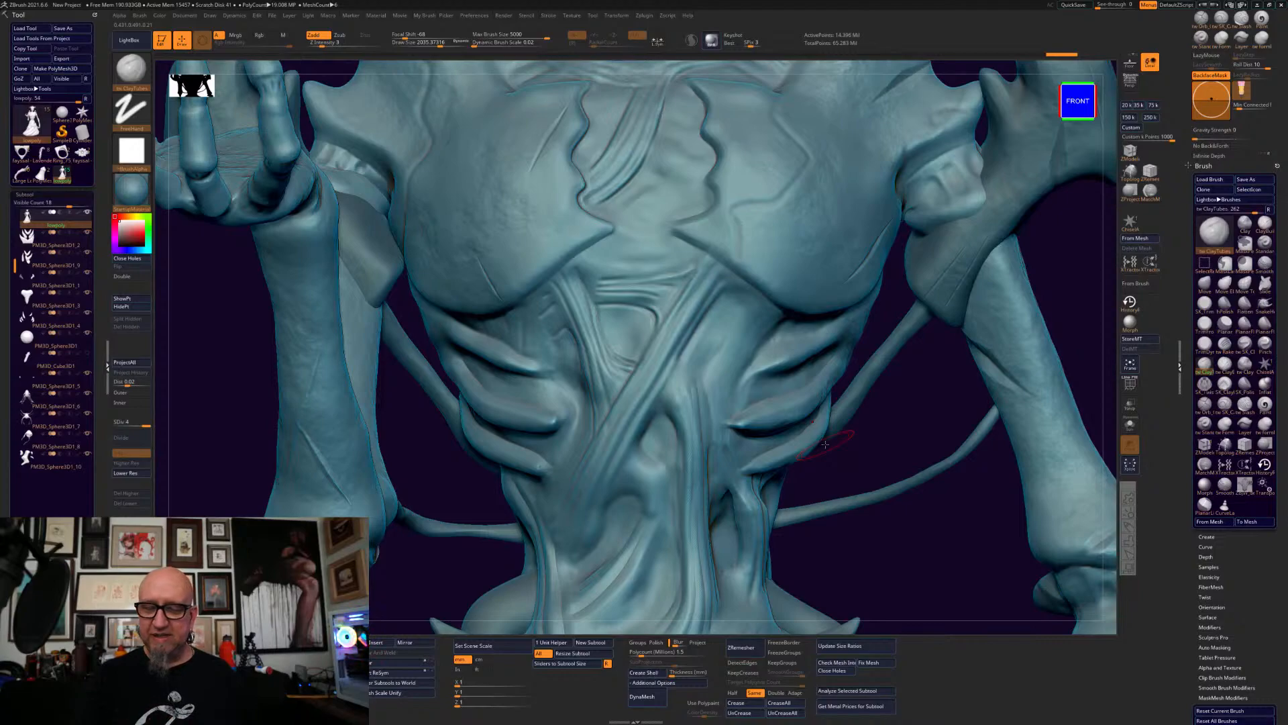
{"action": "left_click_drag", "start_coordinate": [922, 539], "coordinate": [885, 475], "text": "alt"}
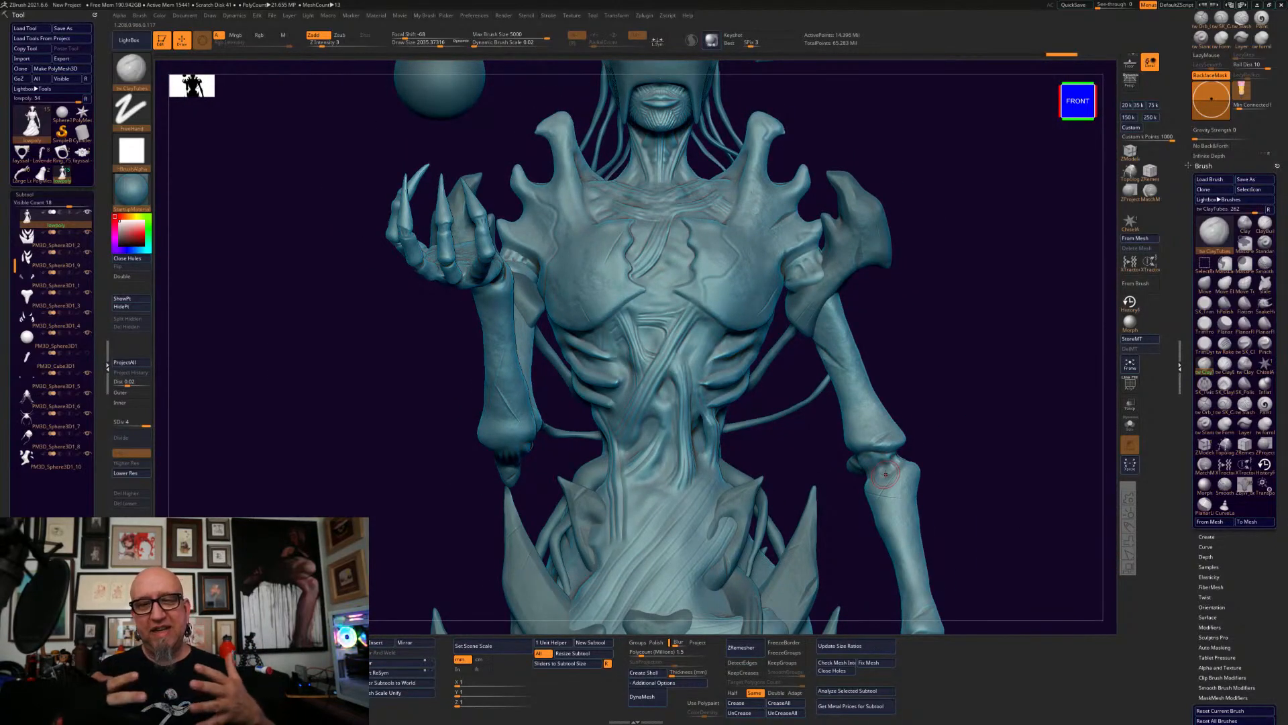
{"action": "left_click_drag", "start_coordinate": [771, 445], "coordinate": [969, 627], "text": "alt"}
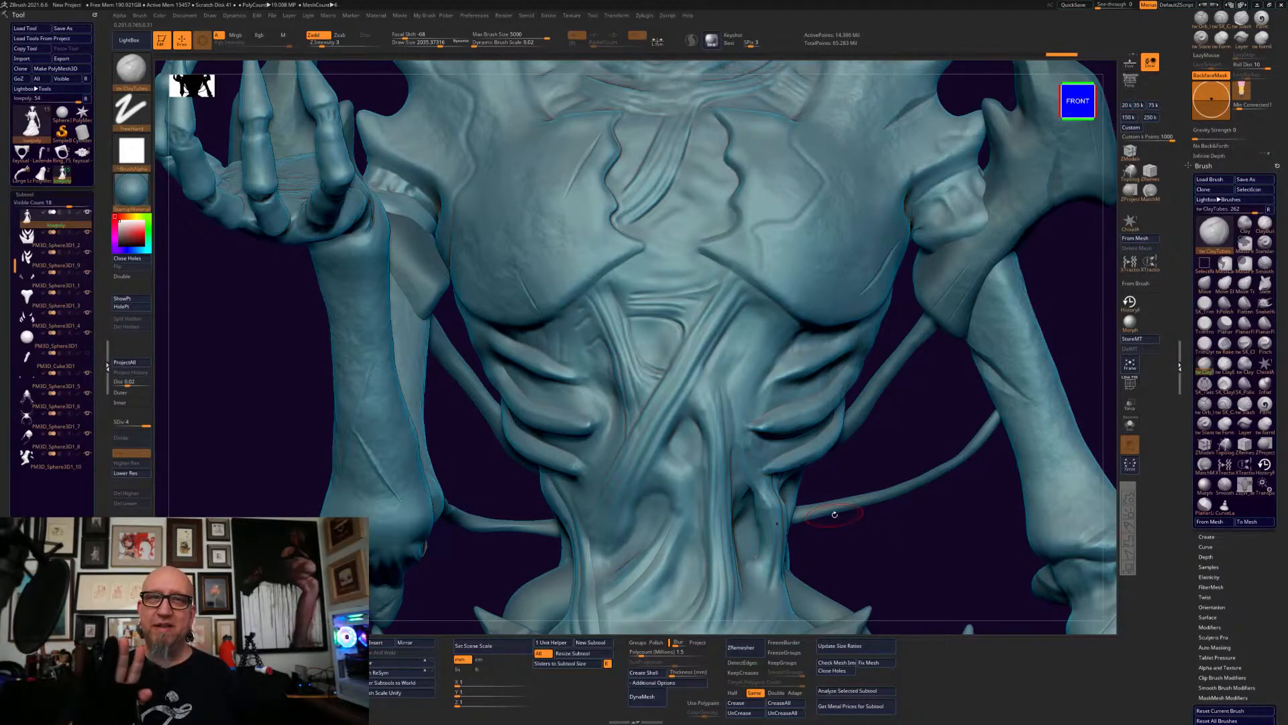
{"action": "left_click_drag", "start_coordinate": [905, 559], "coordinate": [892, 508], "text": "alt"}
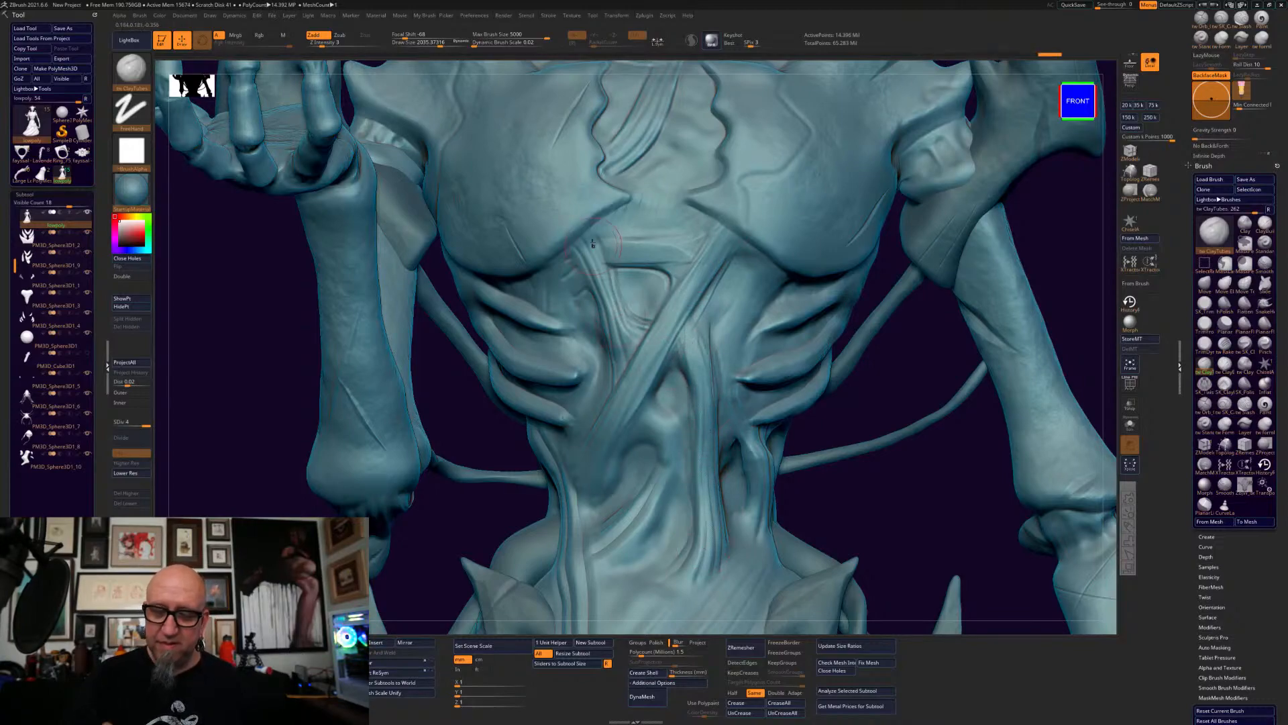
{"action": "mouse_move", "coordinate": [601, 293]}
{"action": "left_mouse_down"}
{"action": "mouse_move", "coordinate": [630, 337]}
{"action": "mouse_move", "coordinate": [597, 272]}
{"action": "left_mouse_up"}
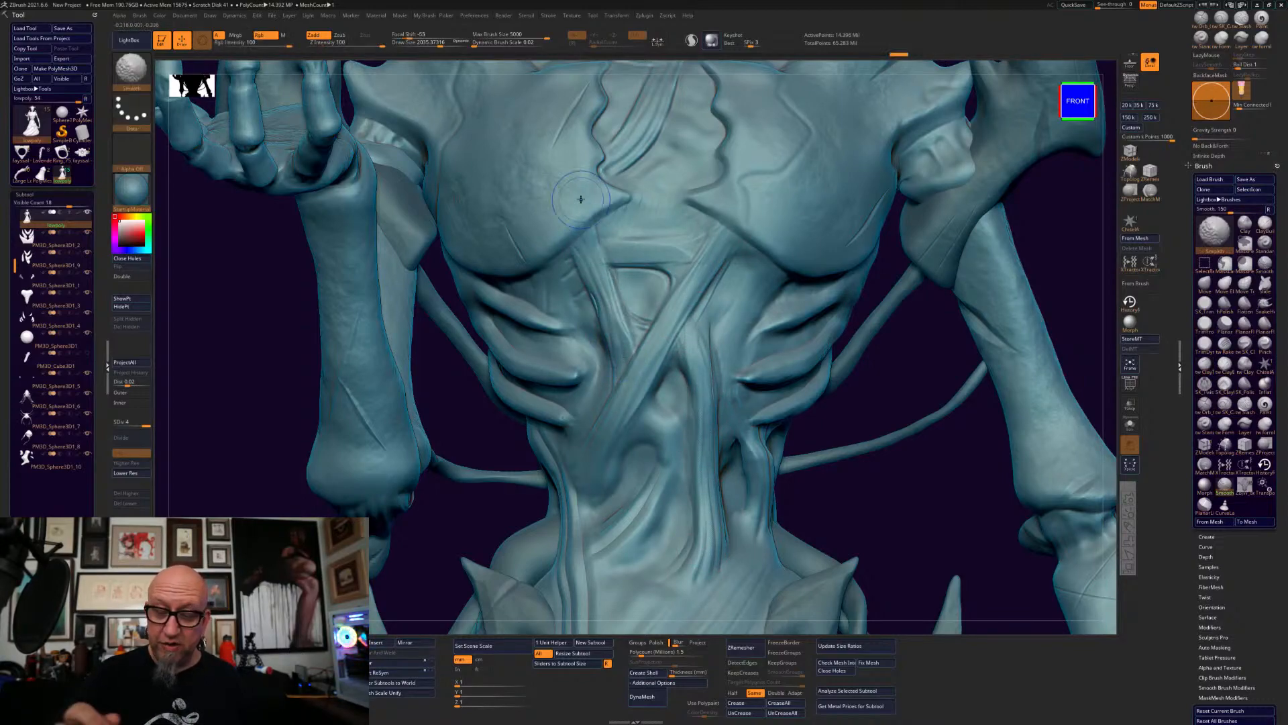
- Build up the long diagonal abdominal strand toward the opposite chest plate with ClayTubes strokes
{"action": "left_click_drag", "start_coordinate": [830, 440], "coordinate": [797, 473], "text": "alt"}
{"action": "left_click_drag", "start_coordinate": [657, 373], "coordinate": [676, 463]}
{"action": "mouse_move", "coordinate": [689, 406]}
{"action": "left_mouse_down"}
{"action": "mouse_move", "coordinate": [680, 350]}
{"action": "mouse_move", "coordinate": [695, 300]}
{"action": "left_mouse_up"}
{"action": "left_click_drag", "start_coordinate": [686, 358], "coordinate": [712, 292]}
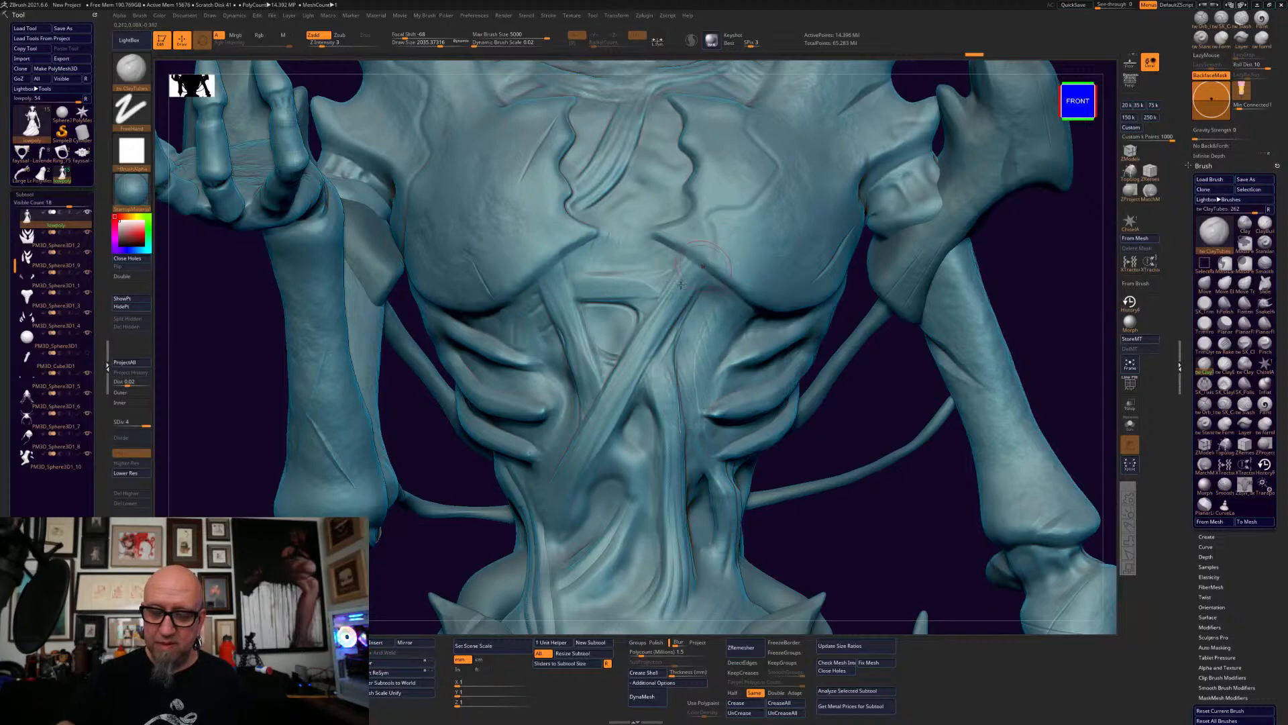
{"action": "left_click_drag", "start_coordinate": [639, 312], "coordinate": [597, 354]}
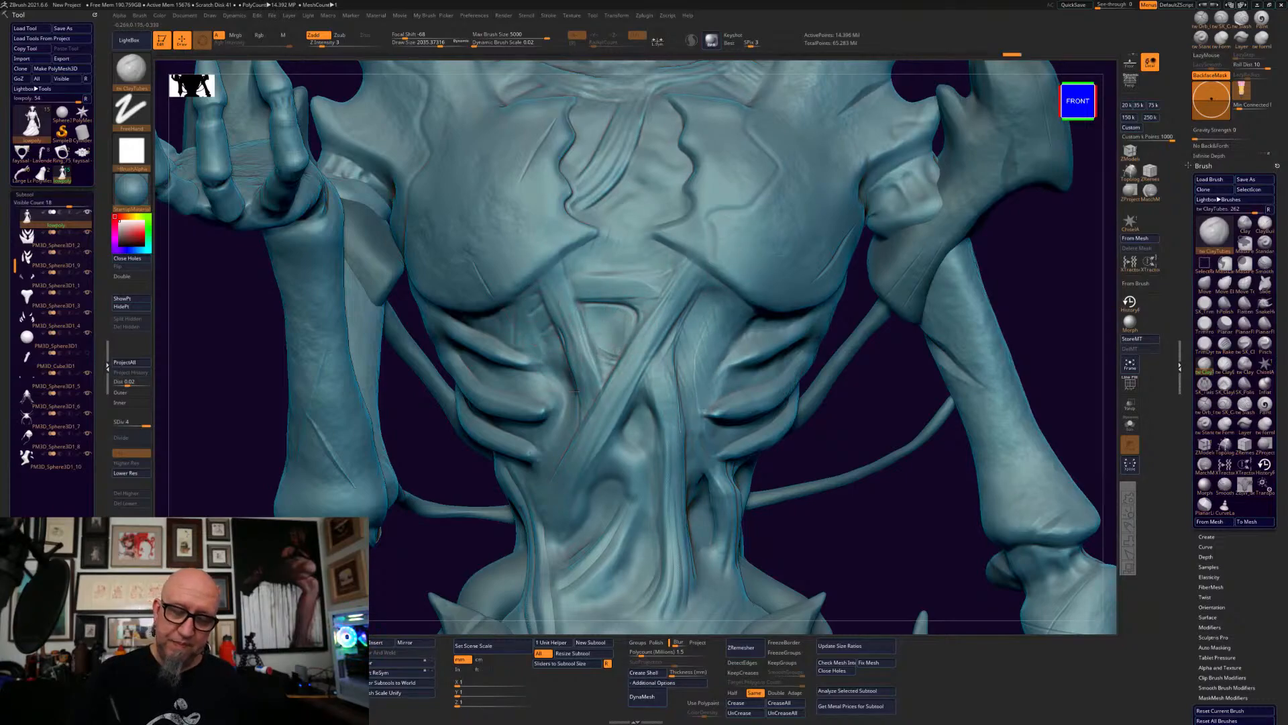
- Build up the vertical strand down the middle of the abdomen and the diagonal strand crossing it with ClayTubes strokes
{"action": "left_click_drag", "start_coordinate": [601, 251], "coordinate": [579, 251]}
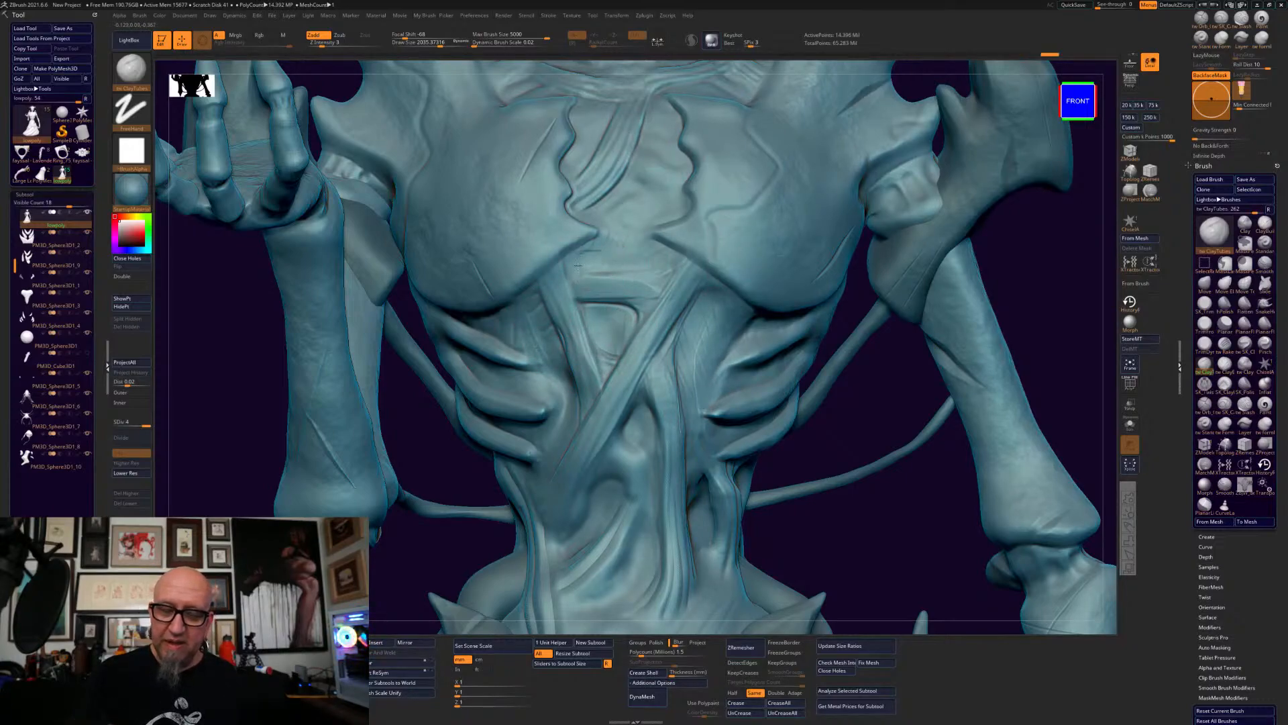
{"action": "left_click_drag", "start_coordinate": [689, 359], "coordinate": [659, 391]}
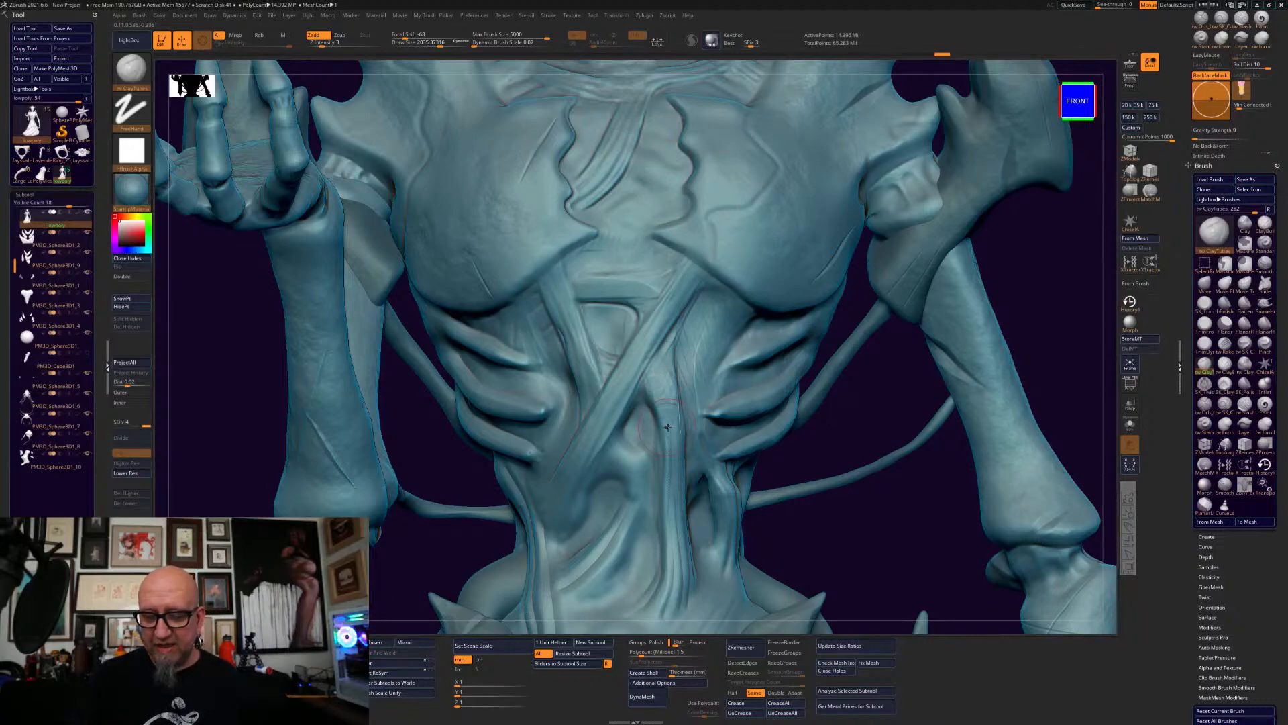
{"action": "left_click_drag", "start_coordinate": [663, 315], "coordinate": [651, 329]}
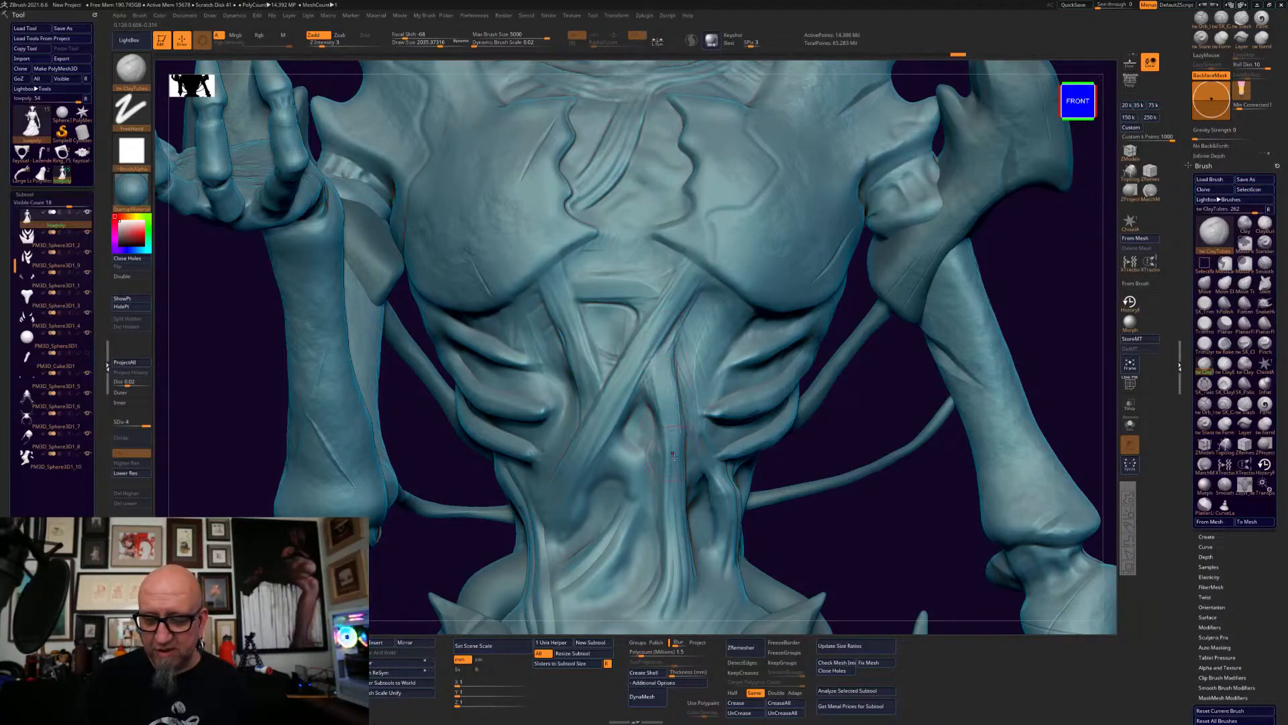
{"action": "left_click_drag", "start_coordinate": [675, 411], "coordinate": [654, 384]}
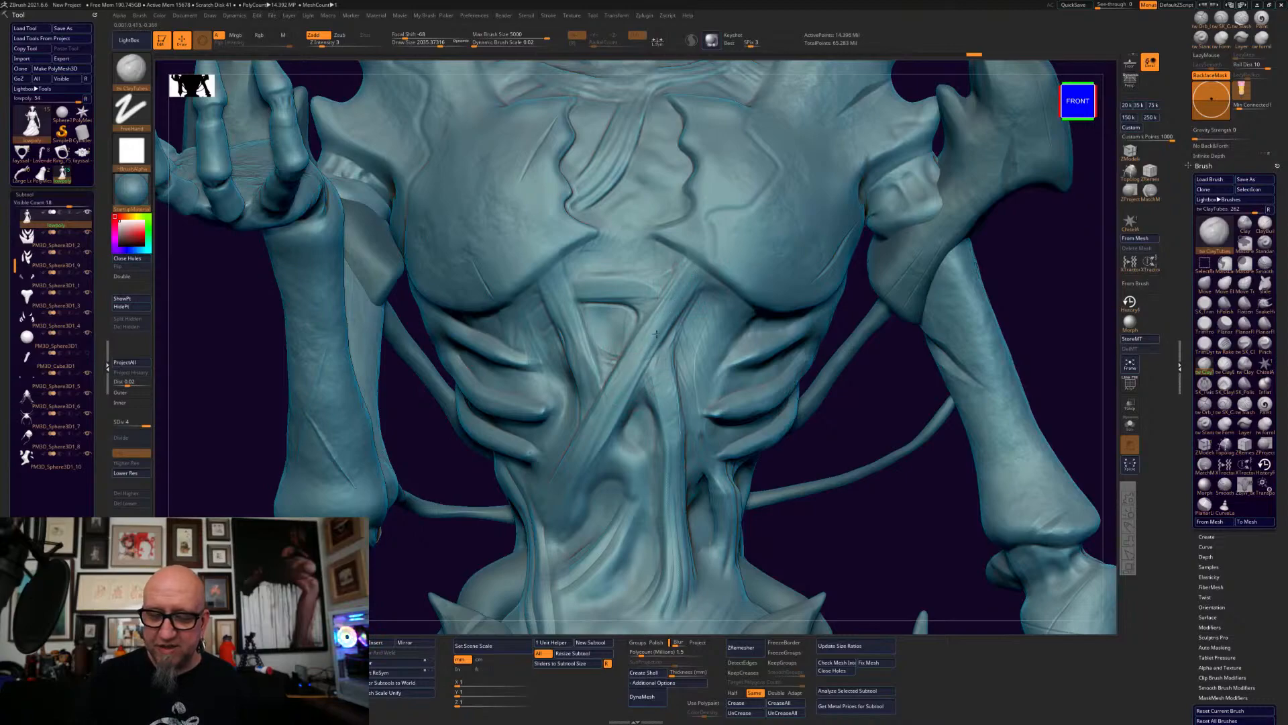
{"action": "left_click_drag", "start_coordinate": [667, 288], "coordinate": [685, 275]}
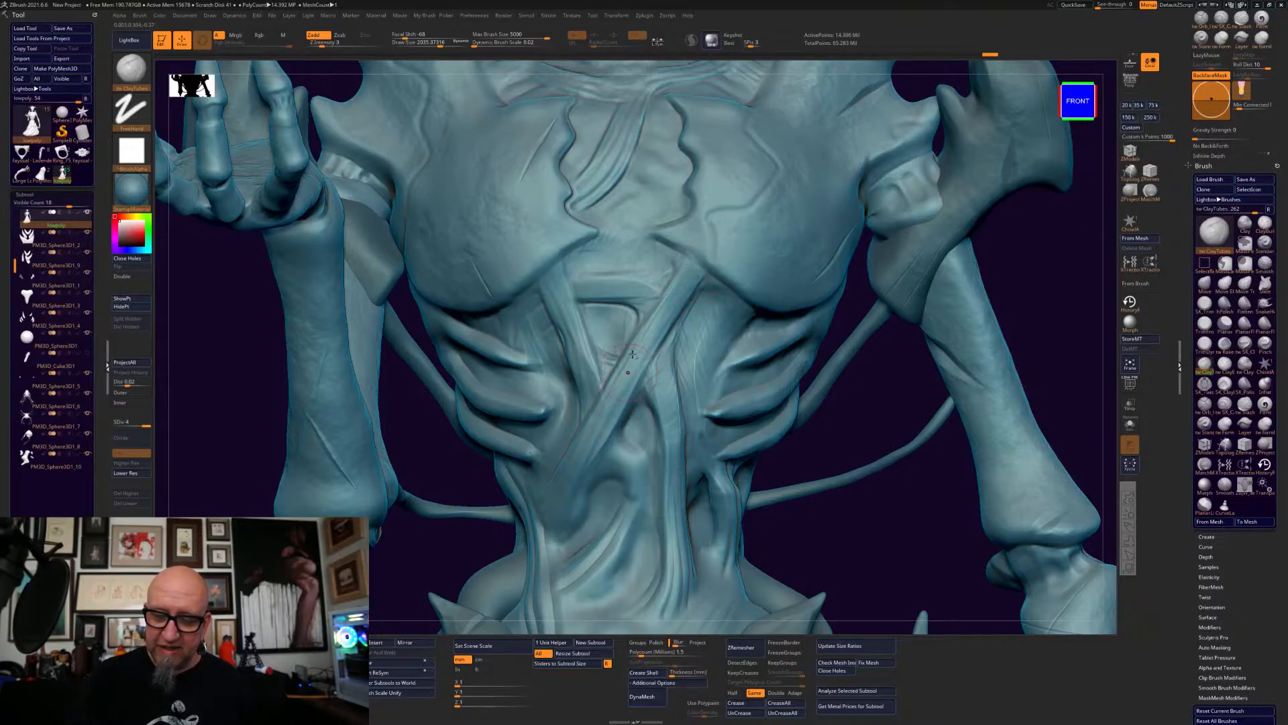
{"action": "left_click_drag", "start_coordinate": [647, 475], "coordinate": [624, 504]}
- Build up the strands of the lower abdomen where they run down to the waist with long ClayTubes strokes
{"action": "mouse_move", "coordinate": [864, 519]}
{"action": "left_mouse_down", "text": "alt"}
{"action": "mouse_move", "coordinate": [733, 350]}
{"action": "mouse_move", "coordinate": [668, 413]}
{"action": "mouse_move", "coordinate": [588, 535]}
{"action": "left_mouse_up", "text": "alt"}
{"action": "mouse_move", "coordinate": [624, 334]}
{"action": "left_mouse_down"}
{"action": "mouse_move", "coordinate": [562, 427]}
{"action": "mouse_move", "coordinate": [569, 462]}
{"action": "left_mouse_up"}
{"action": "mouse_move", "coordinate": [755, 373]}
{"action": "left_mouse_down"}
{"action": "mouse_move", "coordinate": [735, 418]}
{"action": "mouse_move", "coordinate": [679, 468]}
{"action": "left_mouse_up"}
{"action": "mouse_move", "coordinate": [699, 369]}
{"action": "left_mouse_down"}
{"action": "mouse_move", "coordinate": [703, 404]}
{"action": "mouse_move", "coordinate": [695, 352]}
{"action": "mouse_move", "coordinate": [698, 397]}
{"action": "left_mouse_up"}
{"action": "left_click_drag", "start_coordinate": [680, 458], "coordinate": [607, 522]}
- Add long diagonal strands sweeping across the waist toward the skirt and smooth the flesh between them
{"action": "left_click_drag", "start_coordinate": [867, 352], "coordinate": [908, 210], "text": "alt"}
{"action": "left_click_drag", "start_coordinate": [721, 329], "coordinate": [552, 513]}
{"action": "mouse_move", "coordinate": [692, 370]}
{"action": "left_mouse_down"}
{"action": "mouse_move", "coordinate": [743, 295]}
{"action": "mouse_move", "coordinate": [732, 236]}
{"action": "mouse_move", "coordinate": [726, 258]}
{"action": "left_mouse_up"}
{"action": "left_click_drag", "start_coordinate": [701, 302], "coordinate": [604, 393], "text": "shift"}
{"action": "left_click_drag", "start_coordinate": [648, 337], "coordinate": [569, 455]}
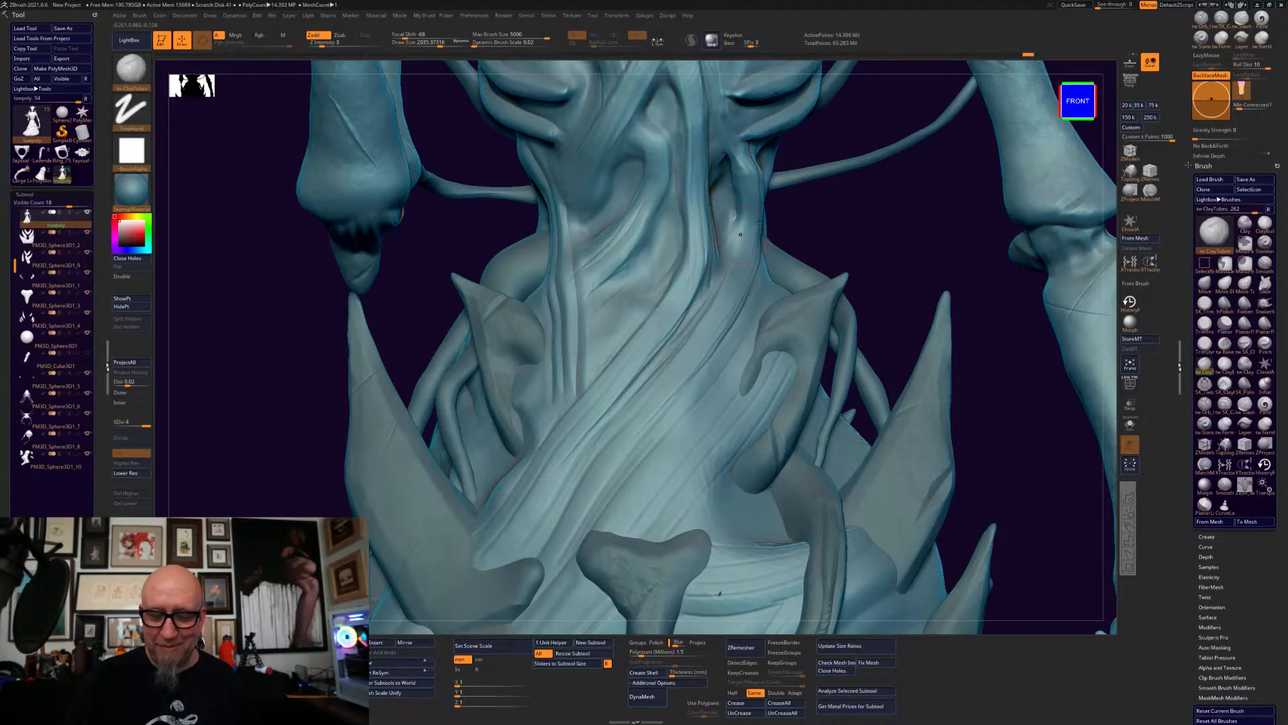
{"action": "left_click_drag", "start_coordinate": [712, 316], "coordinate": [671, 359]}
{"action": "left_click_drag", "start_coordinate": [717, 417], "coordinate": [635, 384]}
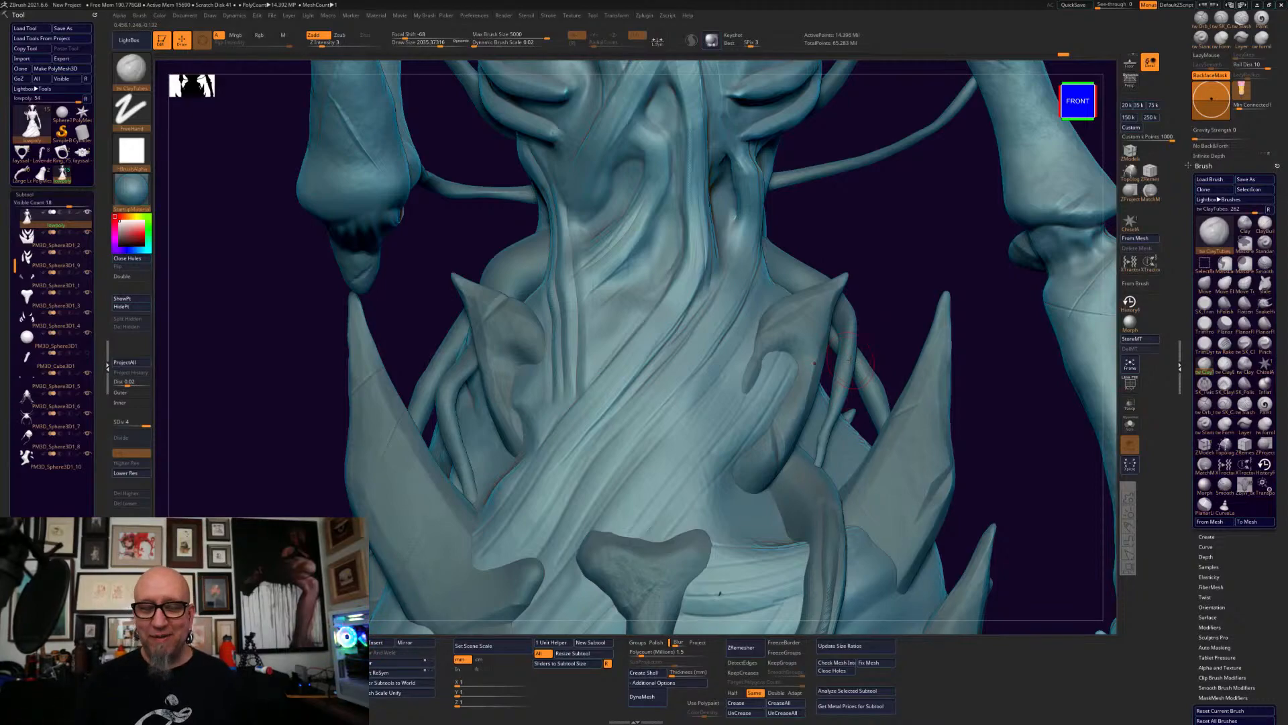
- Check the strand flow on the whole figure and touch up the upper-chest strands and chest plate on the lowered-arm side
{"action": "left_click_drag", "start_coordinate": [938, 285], "coordinate": [815, 221]}
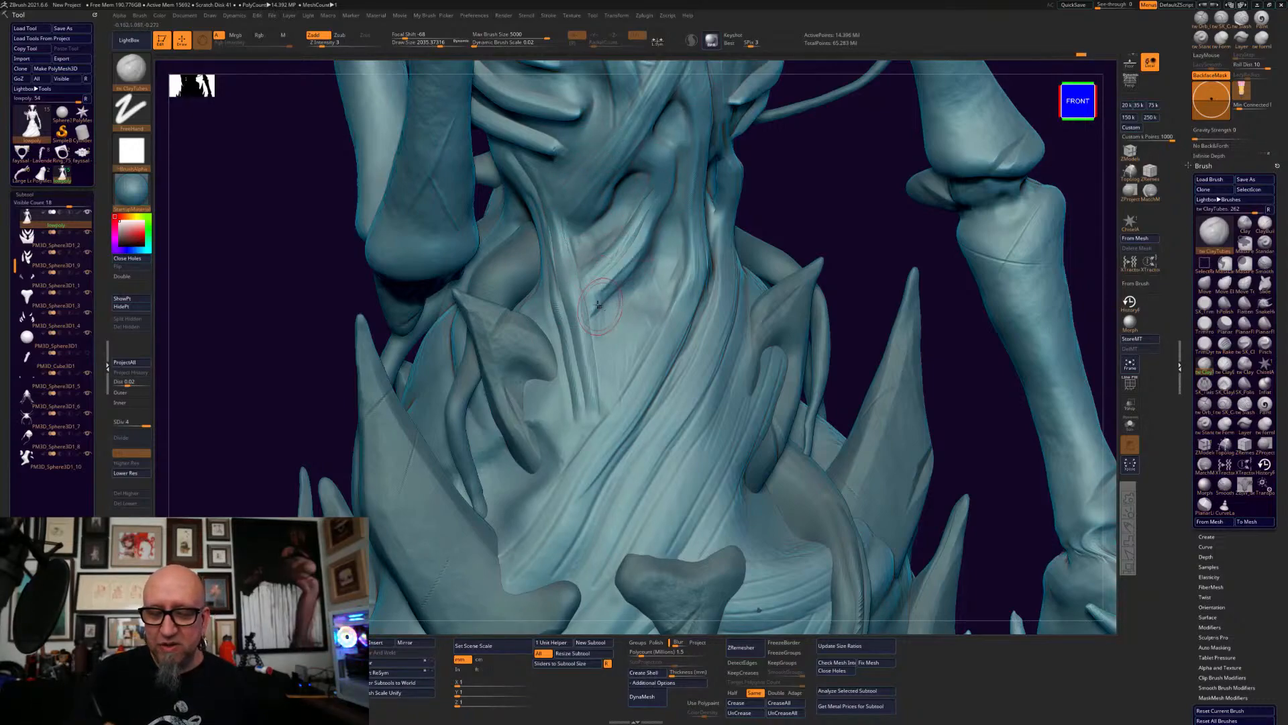
{"action": "left_click_drag", "start_coordinate": [808, 187], "coordinate": [851, 164], "text": "alt"}
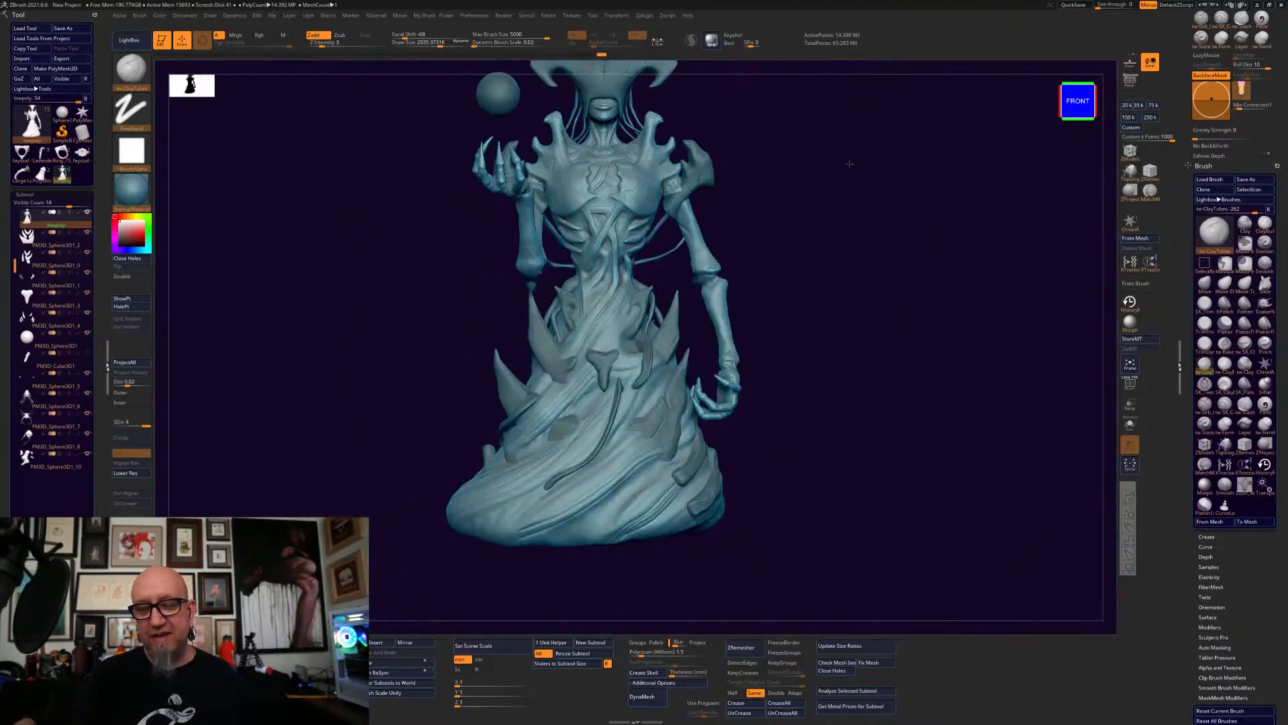
{"action": "left_click_drag", "start_coordinate": [824, 268], "coordinate": [607, 305], "text": "alt"}
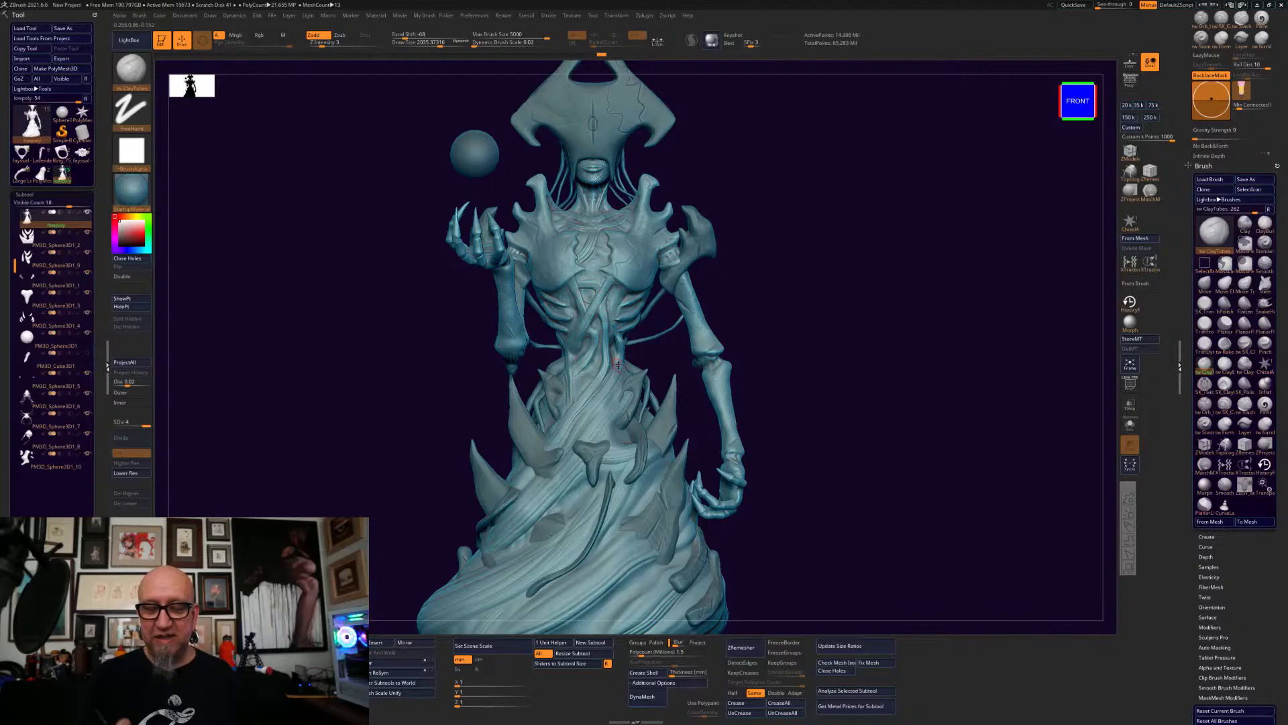
{"action": "left_click_drag", "start_coordinate": [802, 219], "coordinate": [900, 546]}
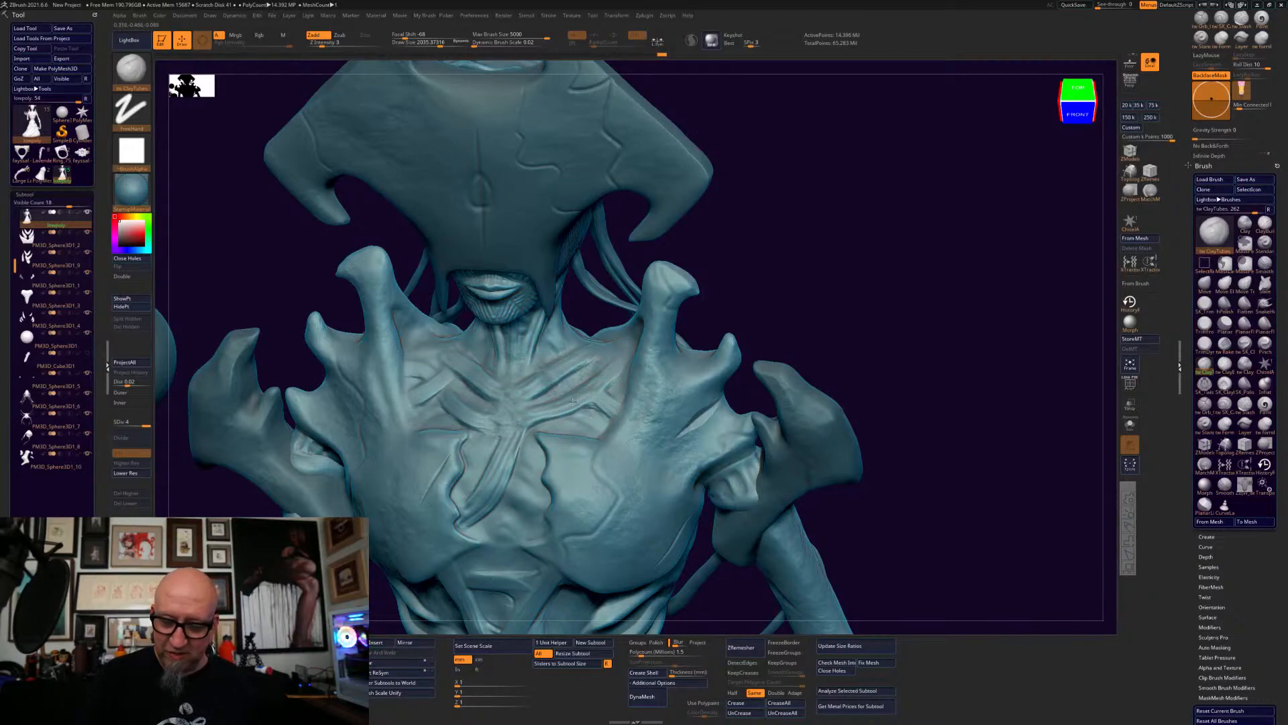
{"action": "left_click_drag", "start_coordinate": [605, 390], "coordinate": [612, 380]}
{"action": "left_click_drag", "start_coordinate": [892, 325], "coordinate": [875, 220], "text": "alt"}
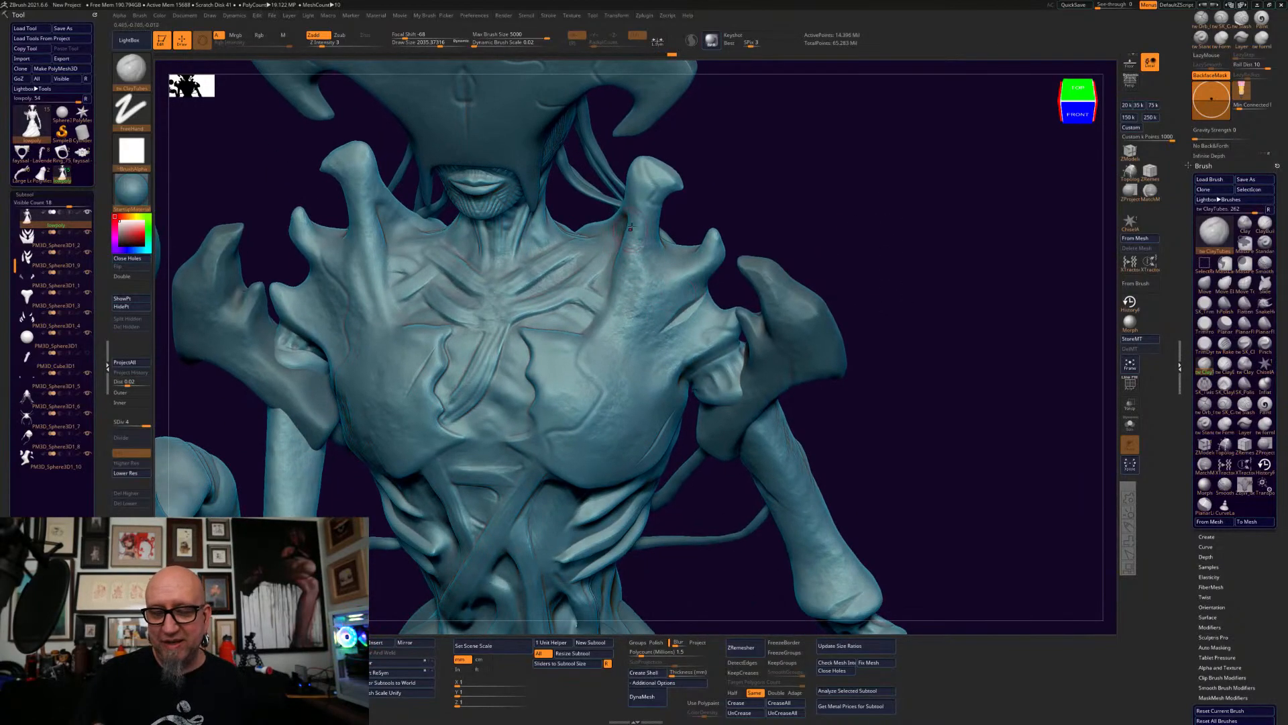
{"action": "mouse_move", "coordinate": [561, 368]}
{"action": "left_mouse_down"}
{"action": "mouse_move", "coordinate": [578, 369]}
{"action": "mouse_move", "coordinate": [570, 331]}
{"action": "left_mouse_up"}
{"action": "left_click_drag", "start_coordinate": [918, 169], "coordinate": [900, 164], "text": "alt"}
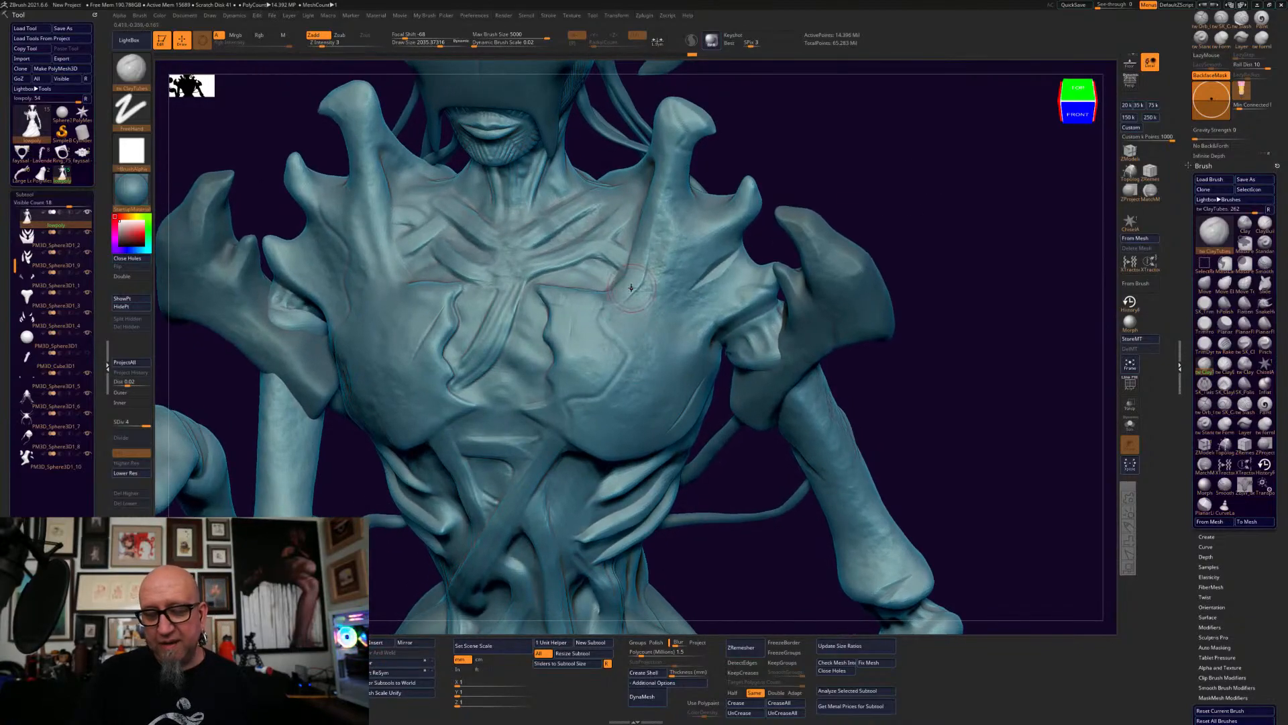
- Switch to the Orb_Cracks brush, adjust its draw size, and carve a jagged crack down the chest plate on the lowered-arm side
{"action": "left_click_drag", "start_coordinate": [719, 560], "coordinate": [755, 526], "text": "shift"}
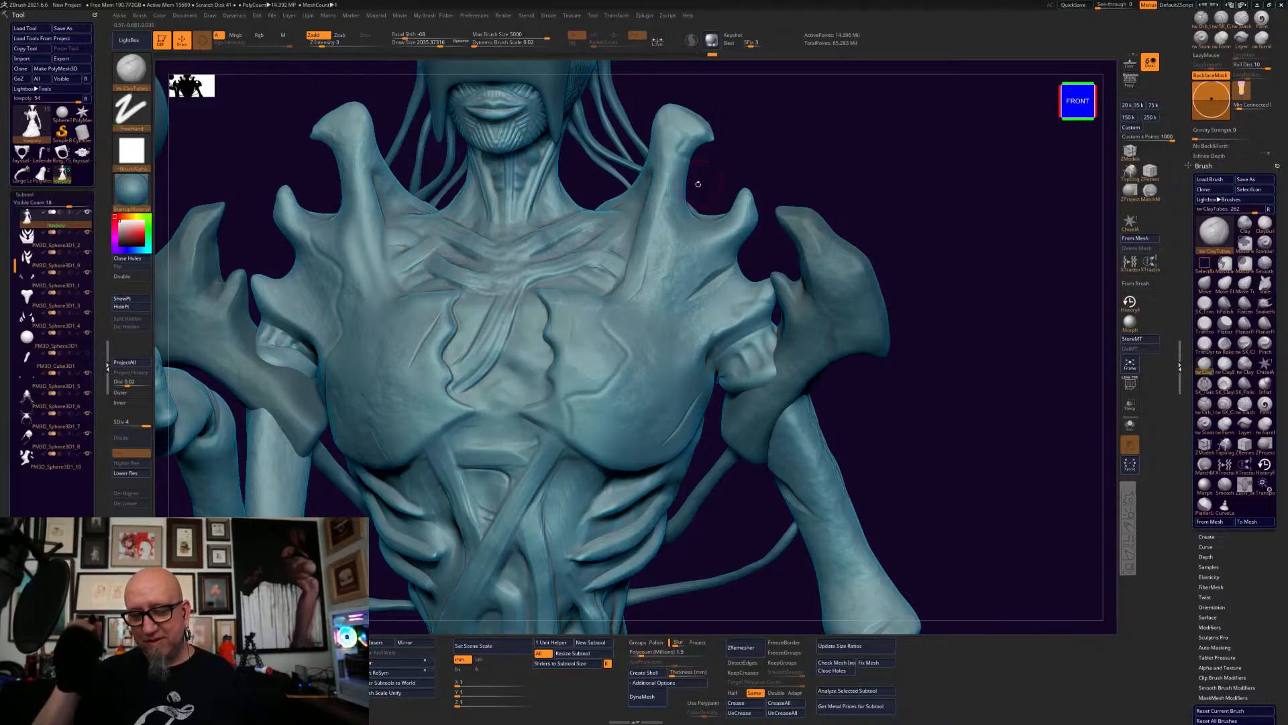
{"action": "left_click_drag", "start_coordinate": [698, 184], "coordinate": [937, 455]}
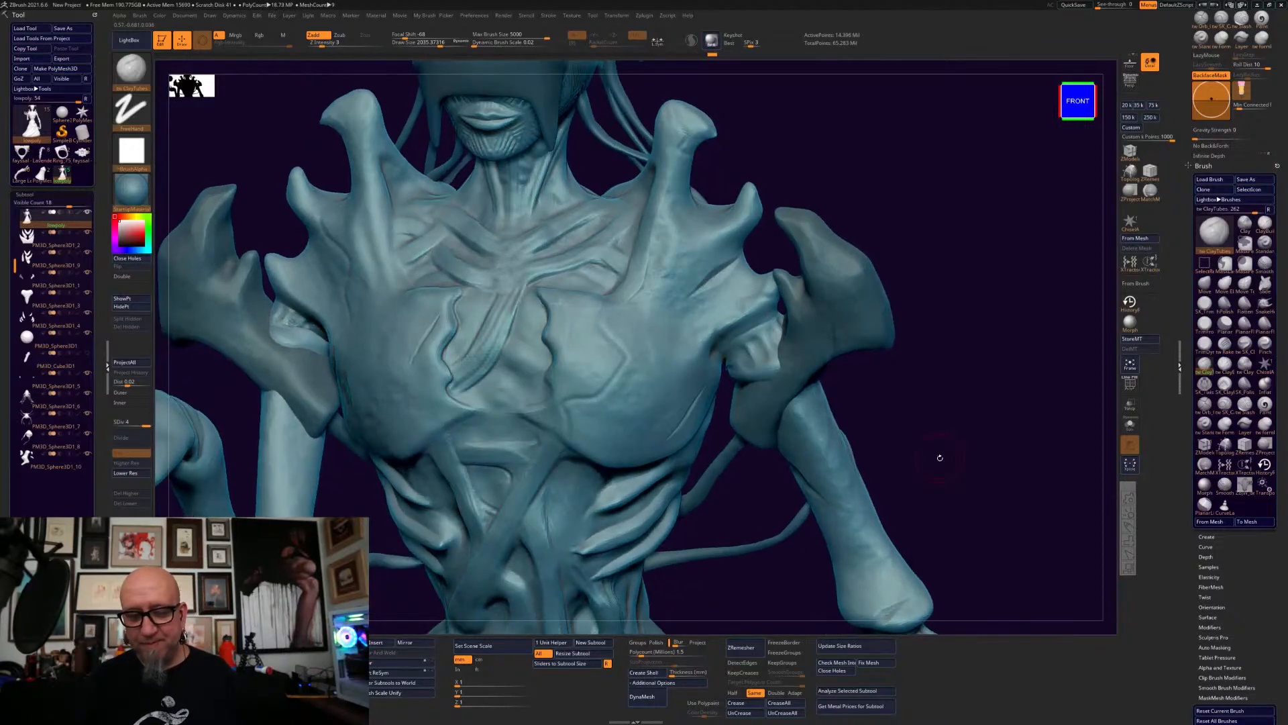
{"action": "left_click", "coordinate": [1205, 405]}
{"action": "key", "text": "space"}
{"action": "left_click_drag", "start_coordinate": [613, 344], "coordinate": [600, 339]}
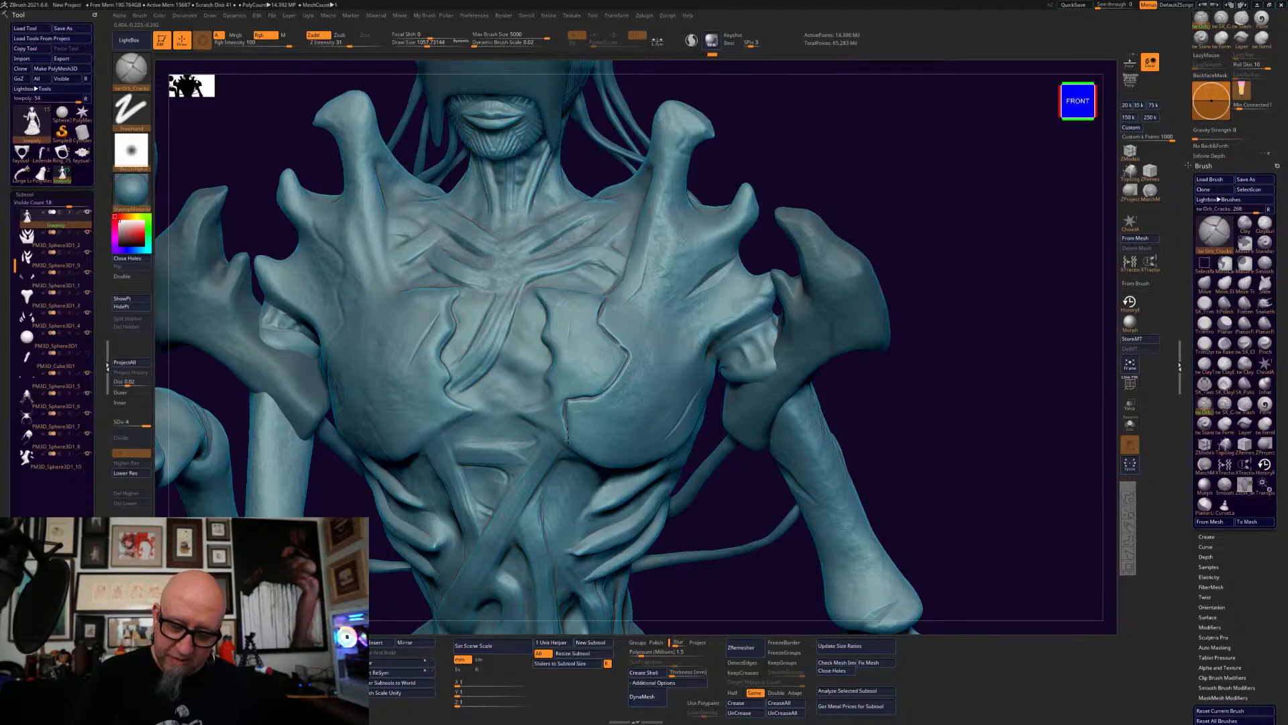
- Smooth the wavy sternum-side edge of the cracked chest plate and inspect the crack up close
{"action": "left_click_drag", "start_coordinate": [964, 387], "coordinate": [959, 373]}
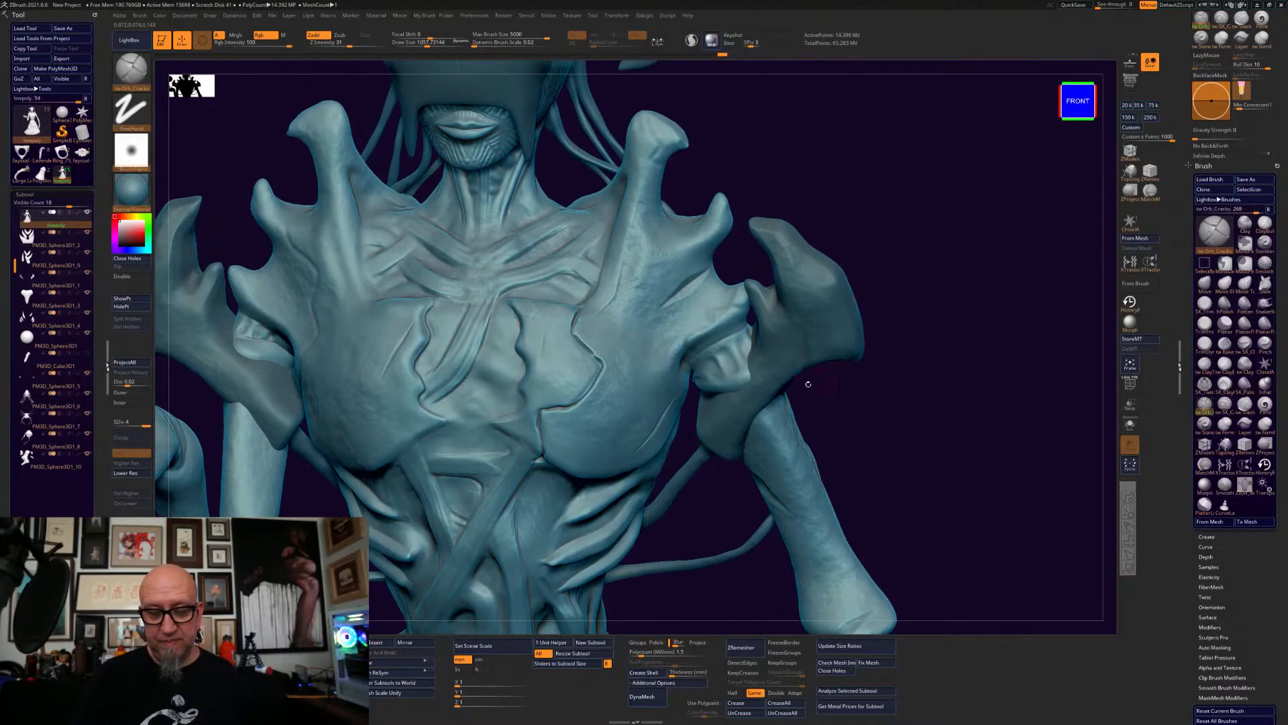
{"action": "key", "text": "shift"}
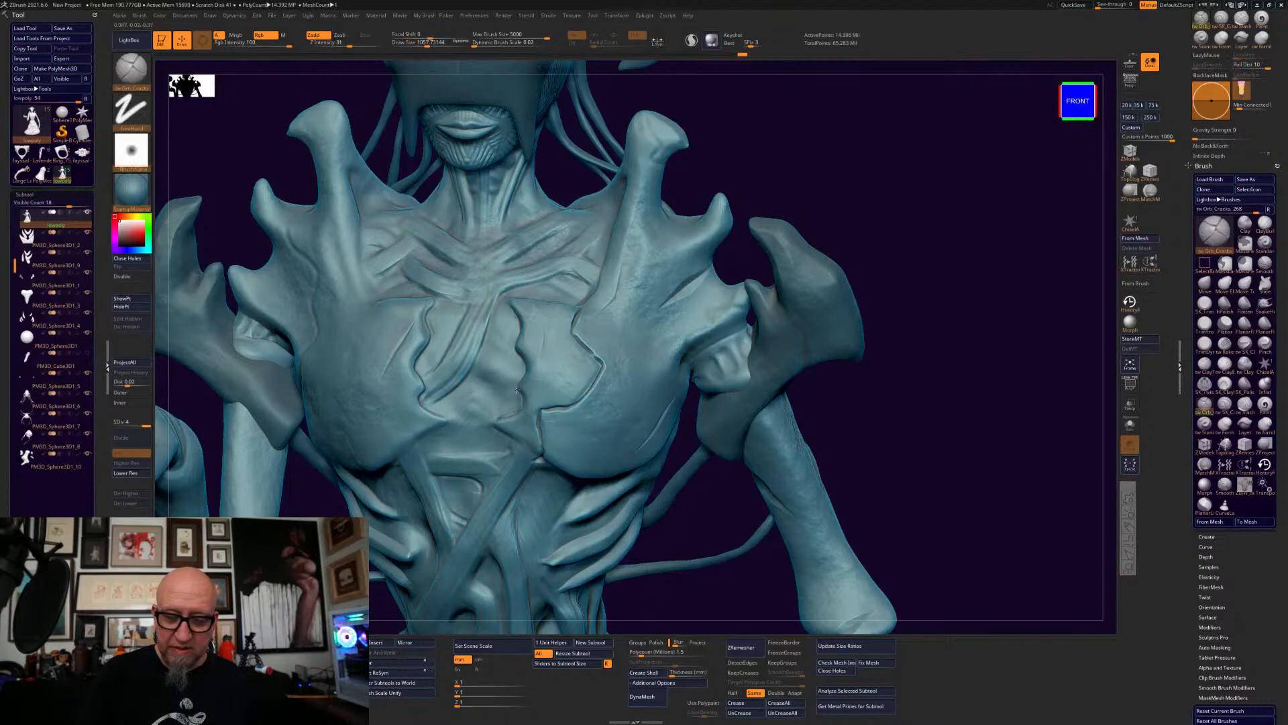
{"action": "left_click_drag", "start_coordinate": [524, 357], "coordinate": [514, 394], "text": "shift"}
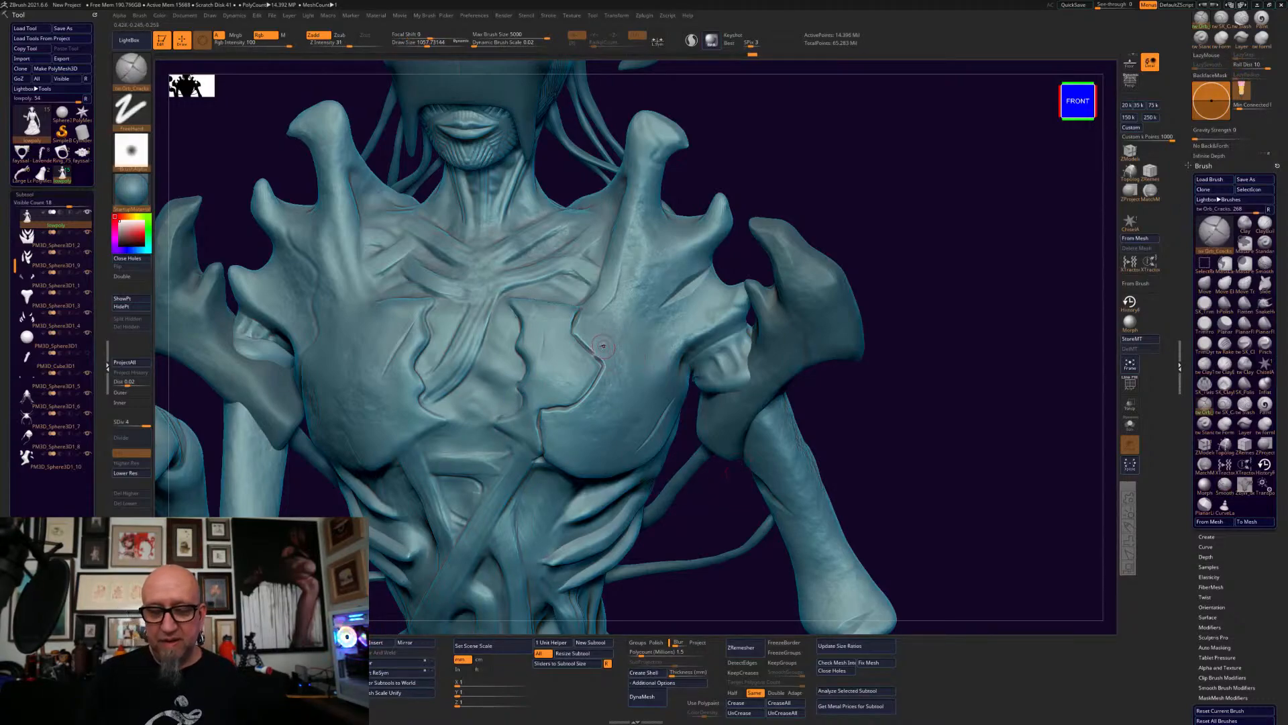
{"action": "left_click_drag", "start_coordinate": [922, 309], "coordinate": [914, 318], "text": "alt"}
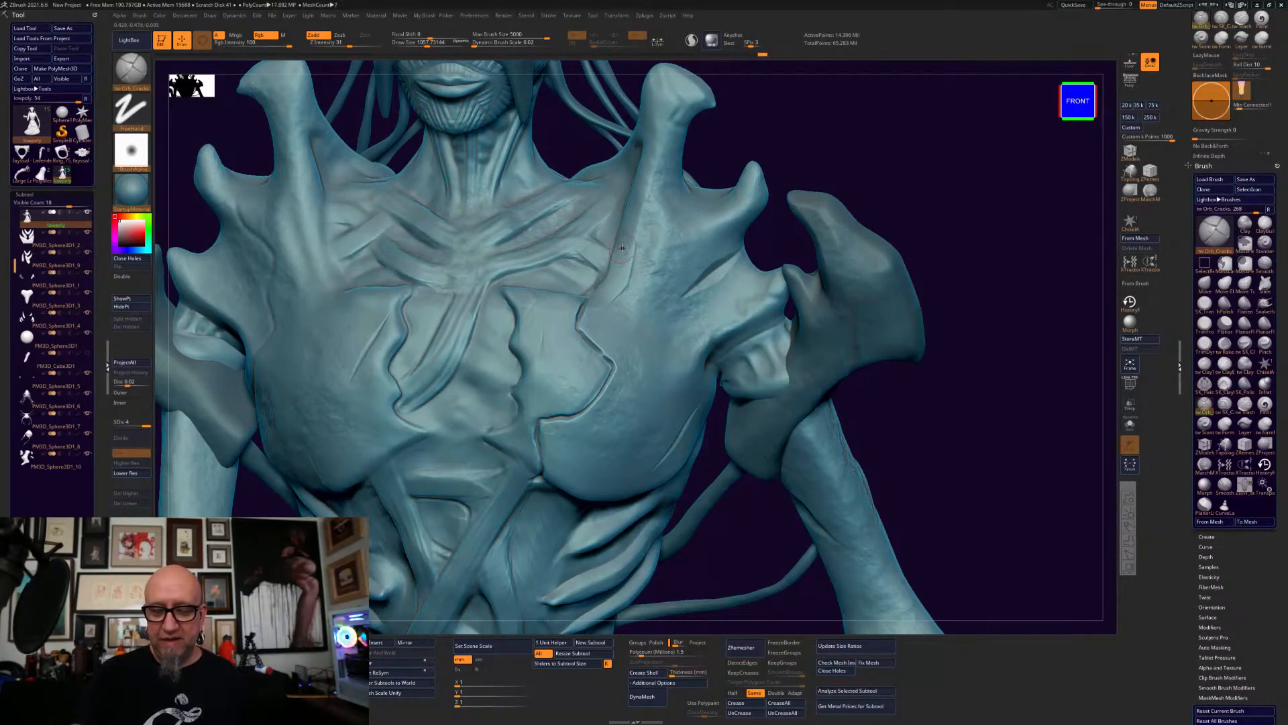
{"action": "left_click_drag", "start_coordinate": [964, 417], "coordinate": [930, 437]}
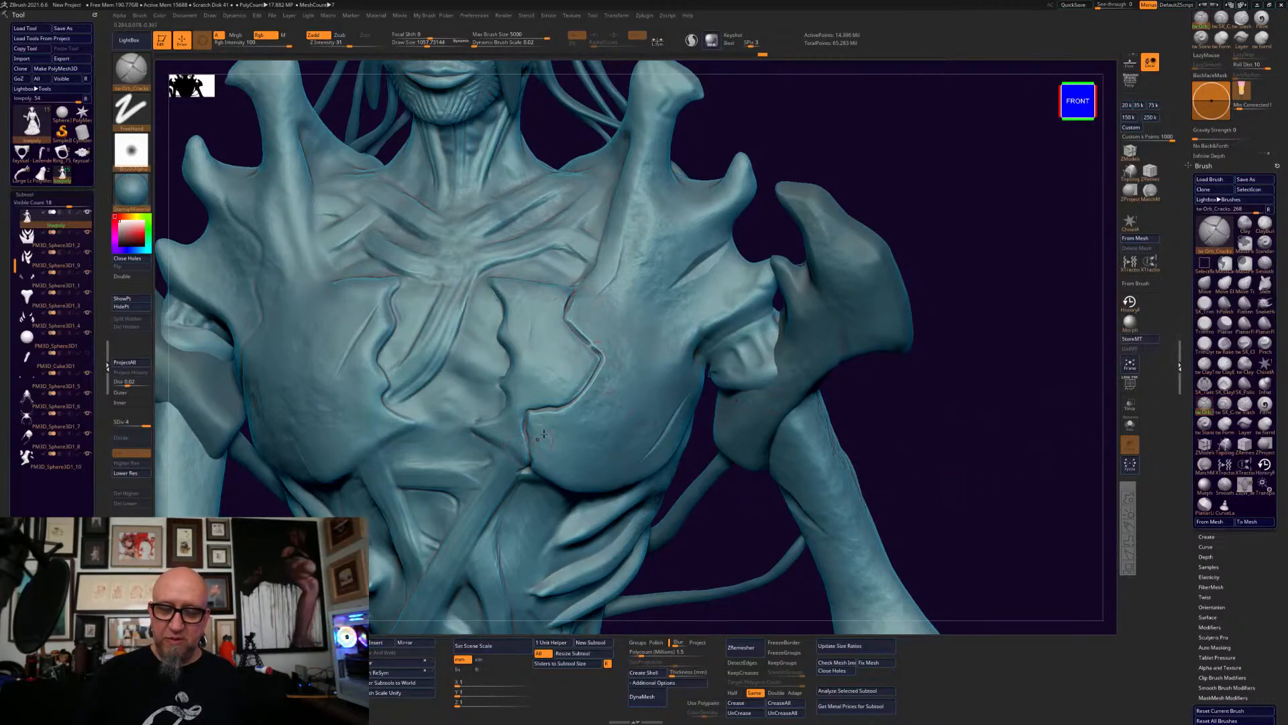
- Switch to the Pinch brush, adjust its draw size, and tighten the chest plate crack along its whole length
{"action": "left_click", "coordinate": [1265, 344]}
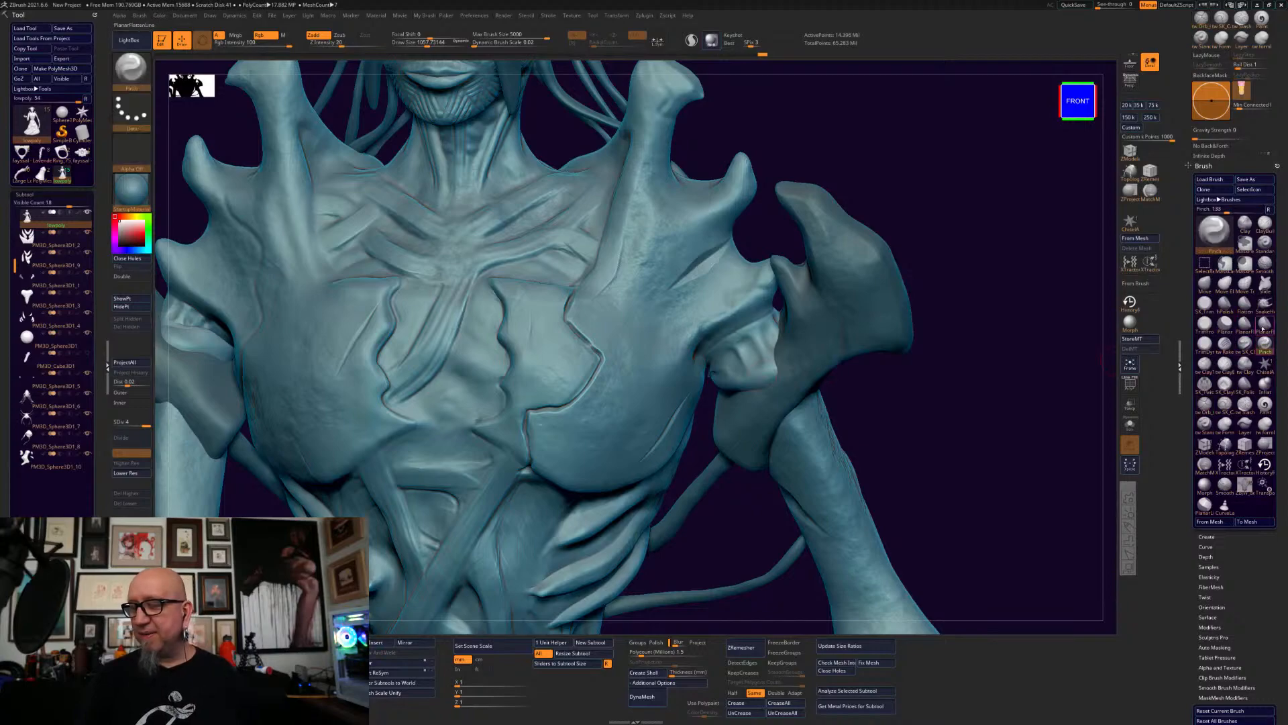
{"action": "right_click_drag", "start_coordinate": [583, 307], "coordinate": [564, 310]}
{"action": "key", "text": "space"}
{"action": "mouse_move", "coordinate": [561, 291]}
{"action": "left_mouse_down"}
{"action": "mouse_move", "coordinate": [567, 315]}
{"action": "mouse_move", "coordinate": [574, 290]}
{"action": "left_mouse_up"}
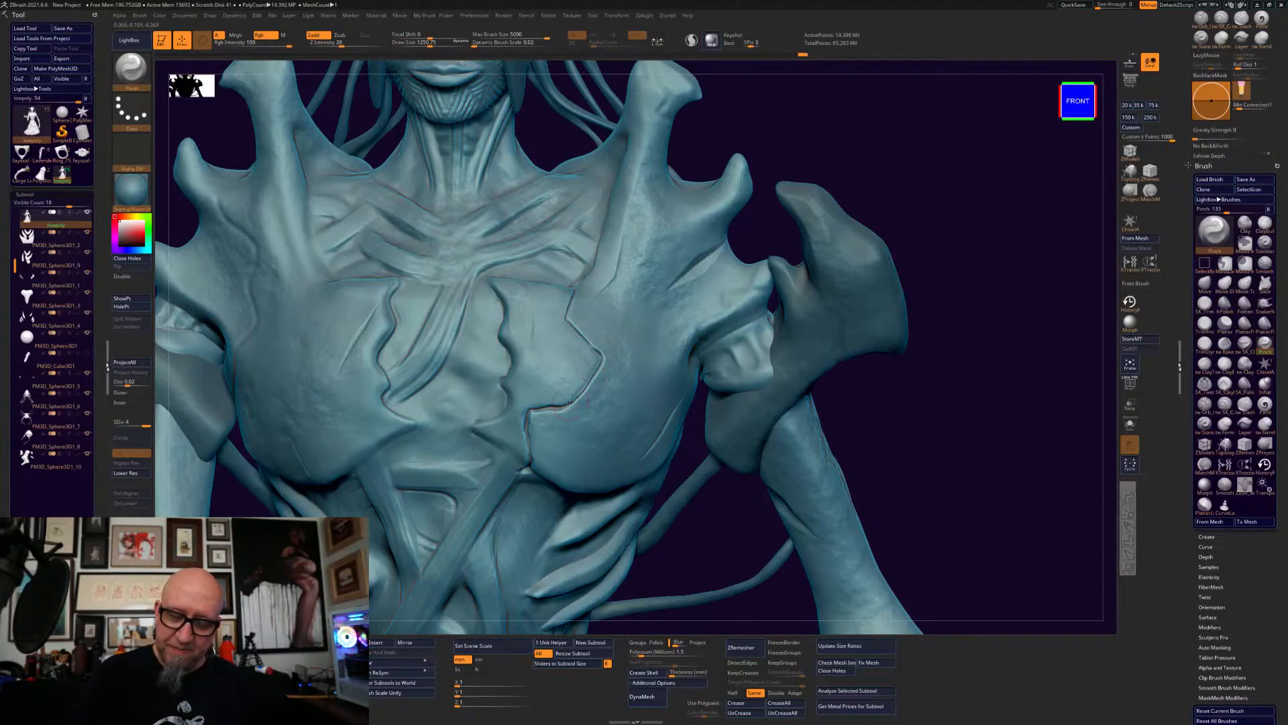
{"action": "left_click_drag", "start_coordinate": [532, 446], "coordinate": [530, 462]}
{"action": "left_click_drag", "start_coordinate": [574, 311], "coordinate": [575, 293]}
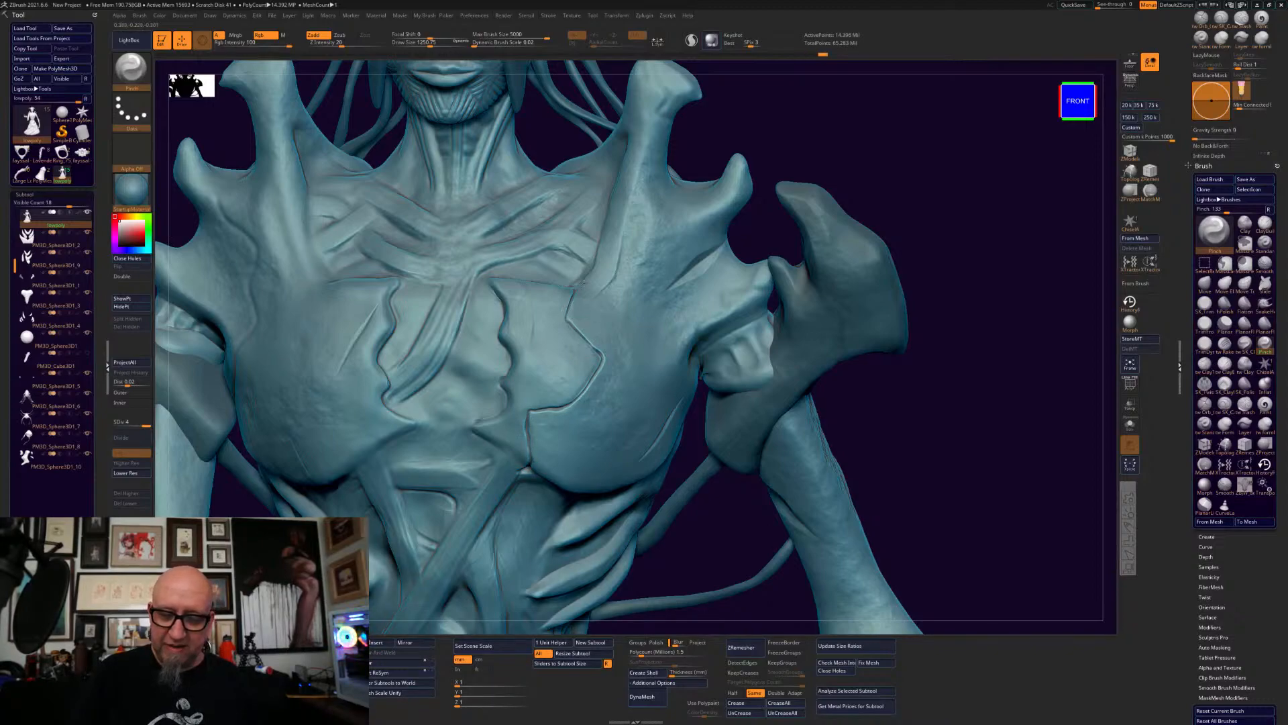
- Carve a jagged crack with Orb_Cracks at lower Z intensity from the raised-hand shoulder spike down toward the armpit
{"action": "mouse_move", "coordinate": [906, 429]}
{"action": "left_mouse_down", "text": "alt"}
{"action": "mouse_move", "coordinate": [899, 374]}
{"action": "mouse_move", "coordinate": [884, 406]}
{"action": "mouse_move", "coordinate": [899, 394]}
{"action": "mouse_move", "coordinate": [880, 394]}
{"action": "mouse_move", "coordinate": [908, 393]}
{"action": "mouse_move", "coordinate": [771, 434]}
{"action": "mouse_move", "coordinate": [758, 463]}
{"action": "left_mouse_up", "text": "alt"}
{"action": "left_click_drag", "start_coordinate": [345, 500], "coordinate": [364, 491]}
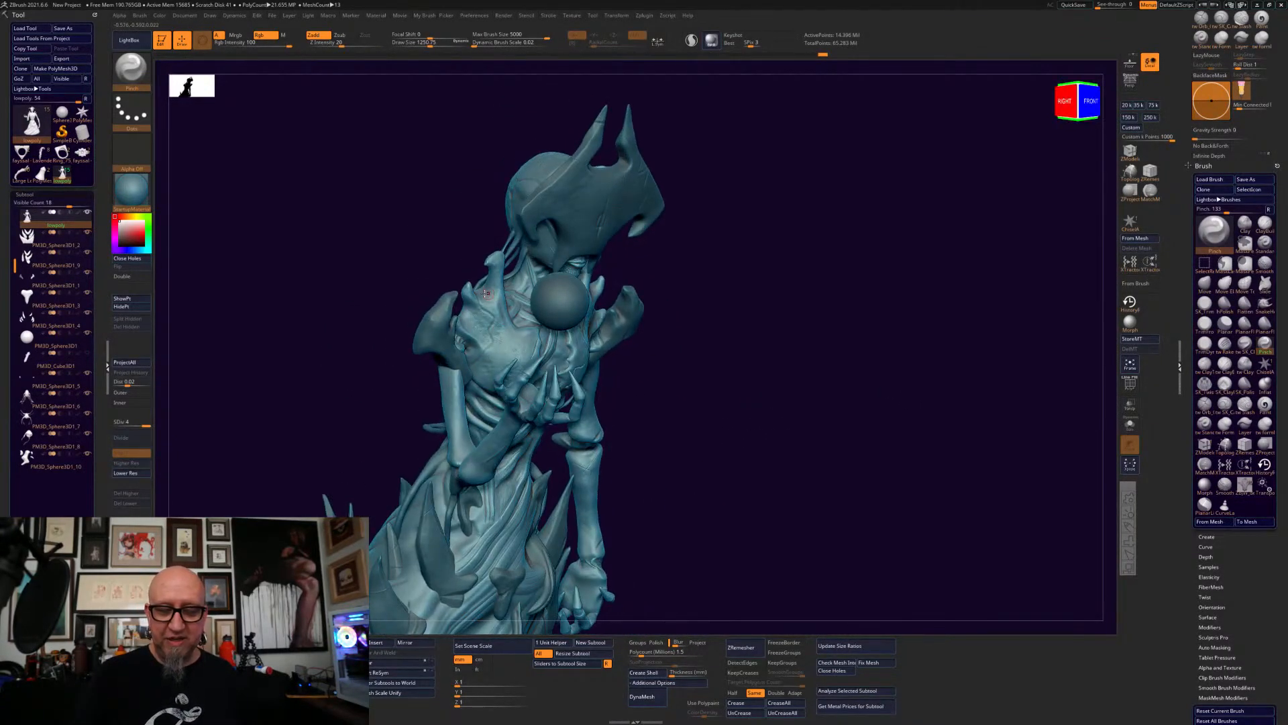
{"action": "mouse_move", "coordinate": [782, 383]}
{"action": "left_mouse_down", "text": "alt"}
{"action": "mouse_move", "coordinate": [801, 437]}
{"action": "mouse_move", "coordinate": [907, 466]}
{"action": "mouse_move", "coordinate": [1039, 537]}
{"action": "mouse_move", "coordinate": [947, 531]}
{"action": "left_mouse_up", "text": "alt"}
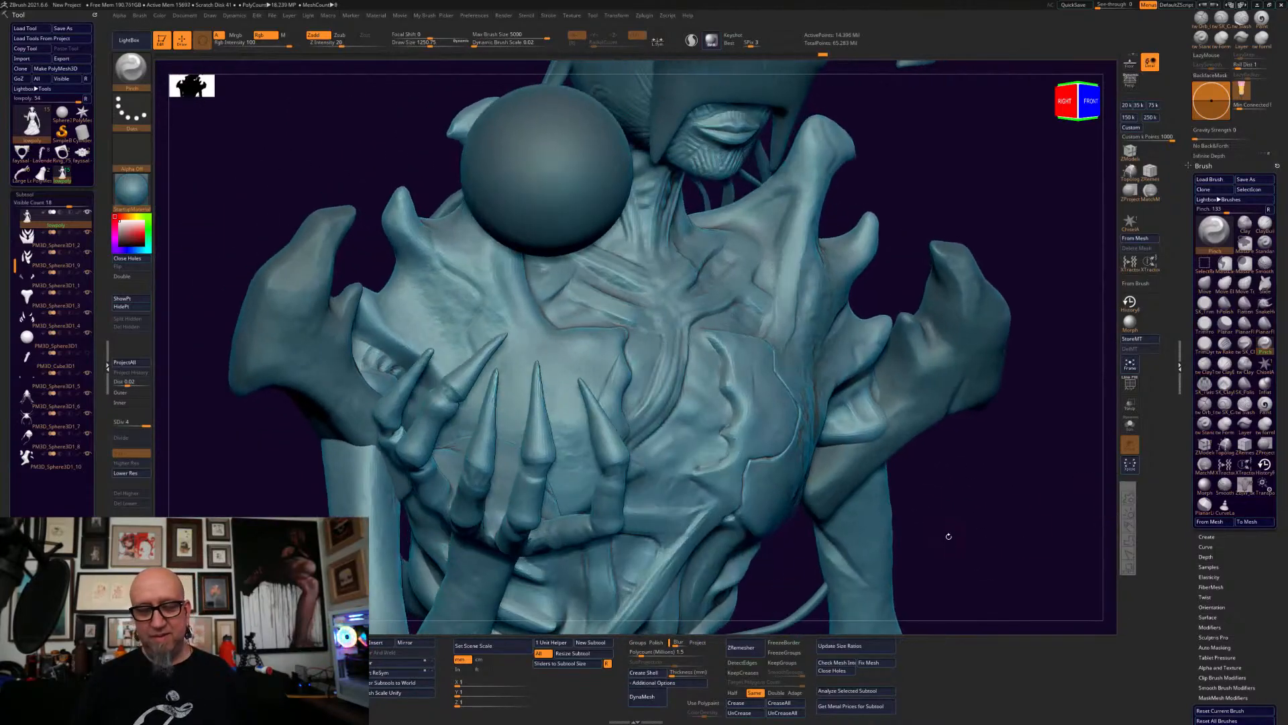
{"action": "left_click_drag", "start_coordinate": [832, 531], "coordinate": [922, 535]}
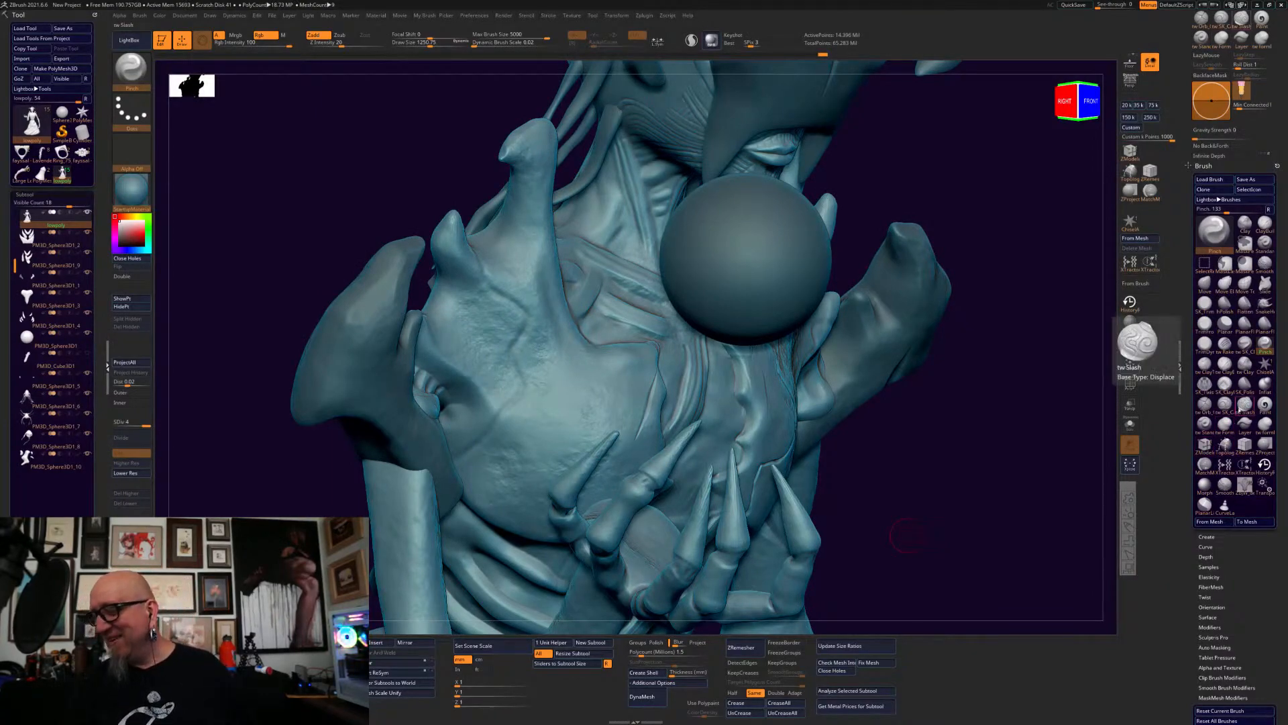
{"action": "left_click", "coordinate": [1205, 403]}
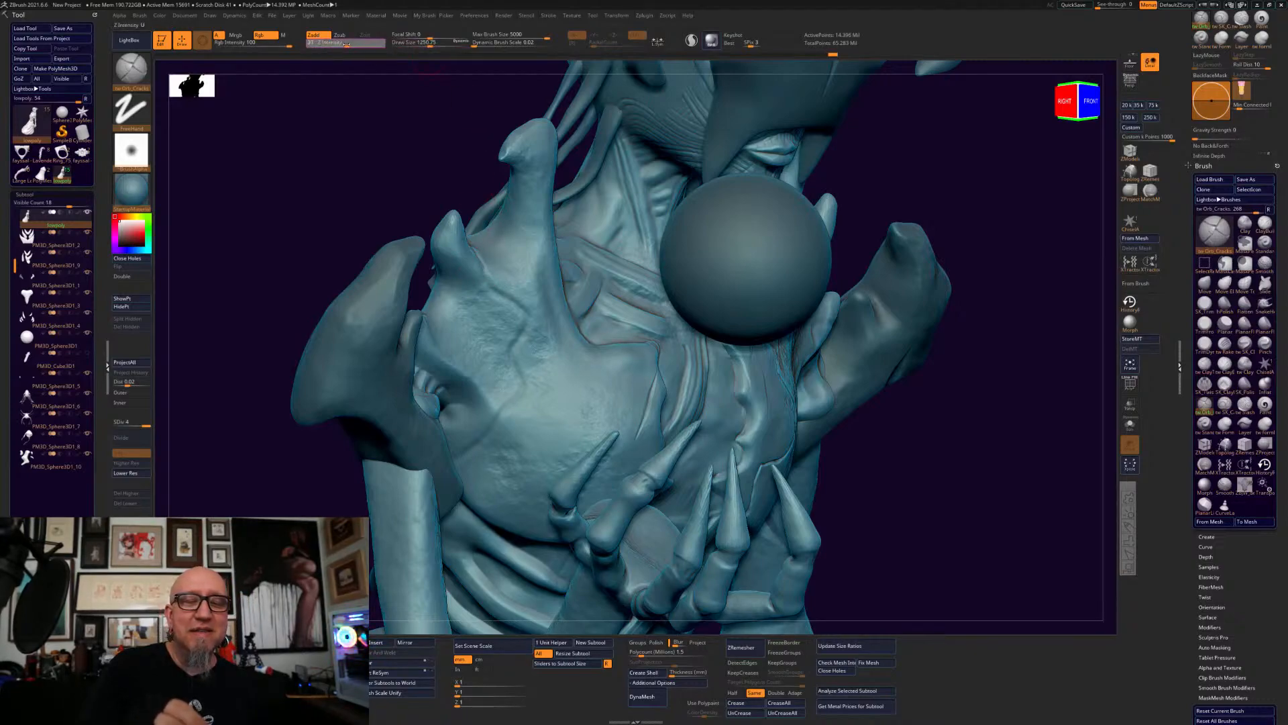
{"action": "left_click_drag", "start_coordinate": [343, 44], "coordinate": [340, 43]}
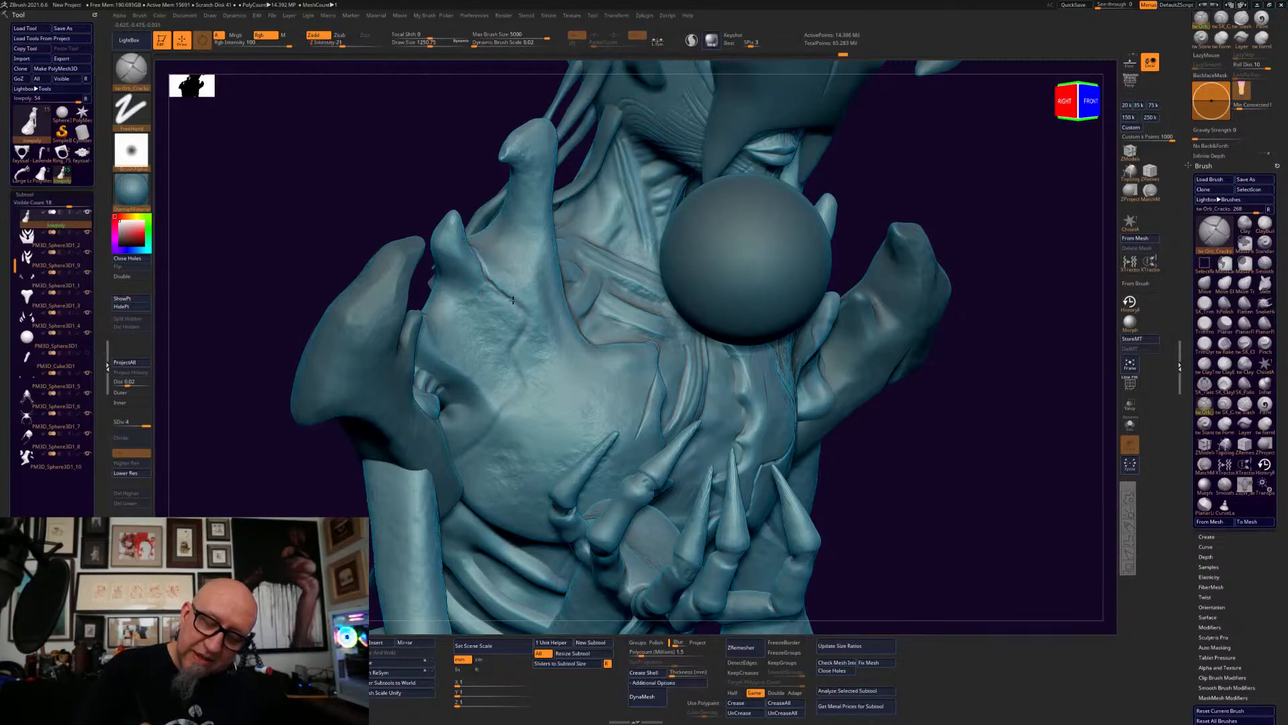
{"action": "left_click_drag", "start_coordinate": [516, 342], "coordinate": [511, 360]}
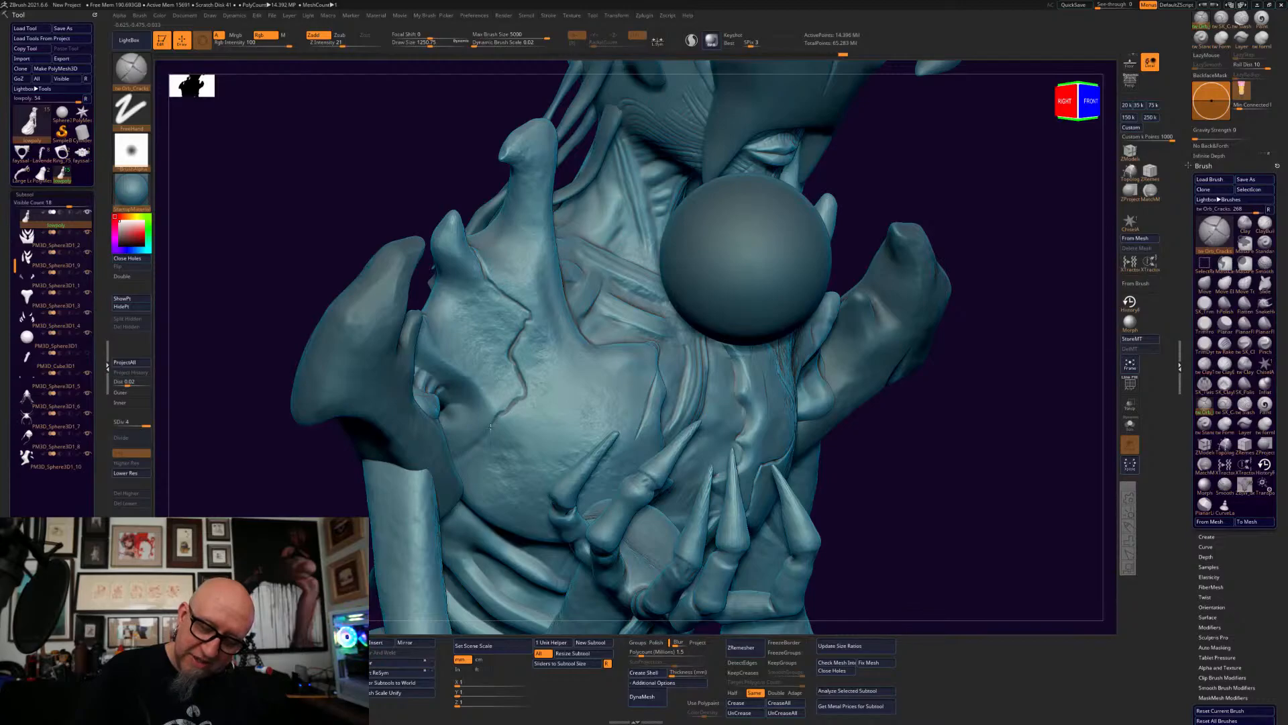
{"action": "left_click_drag", "start_coordinate": [939, 430], "coordinate": [949, 403]}
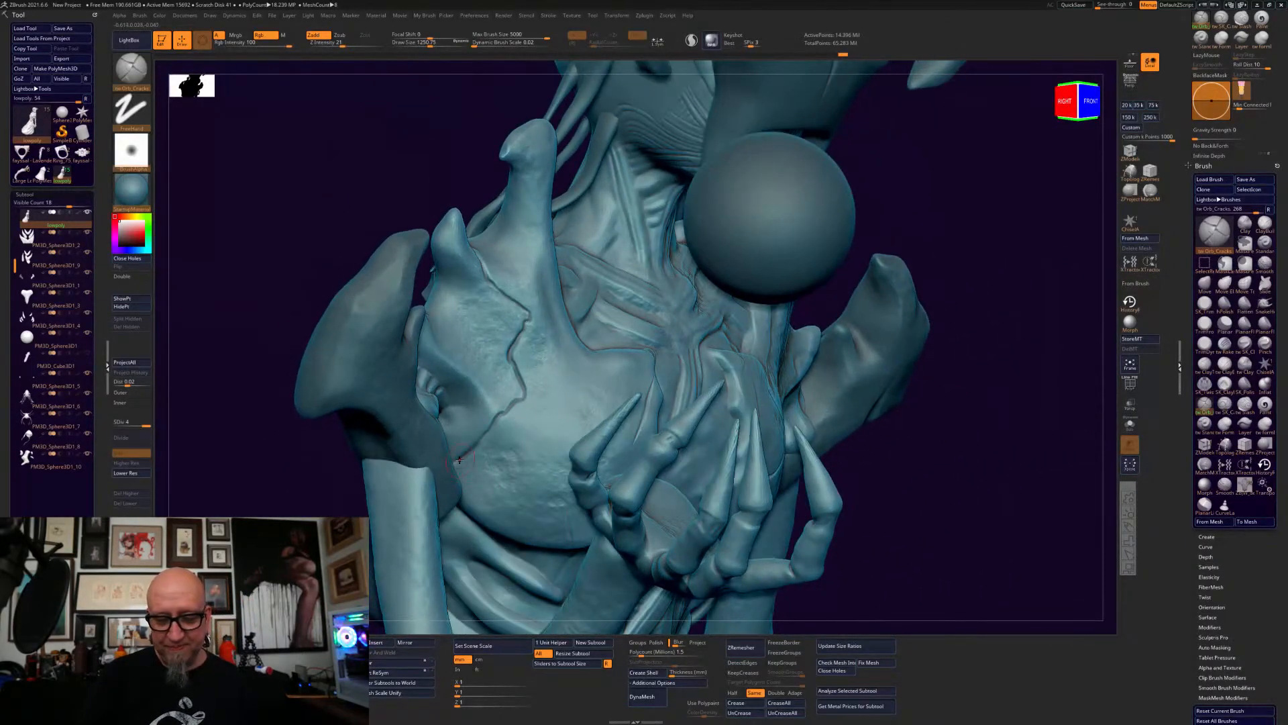
{"action": "left_click_drag", "start_coordinate": [1028, 442], "coordinate": [1058, 478], "text": "alt"}
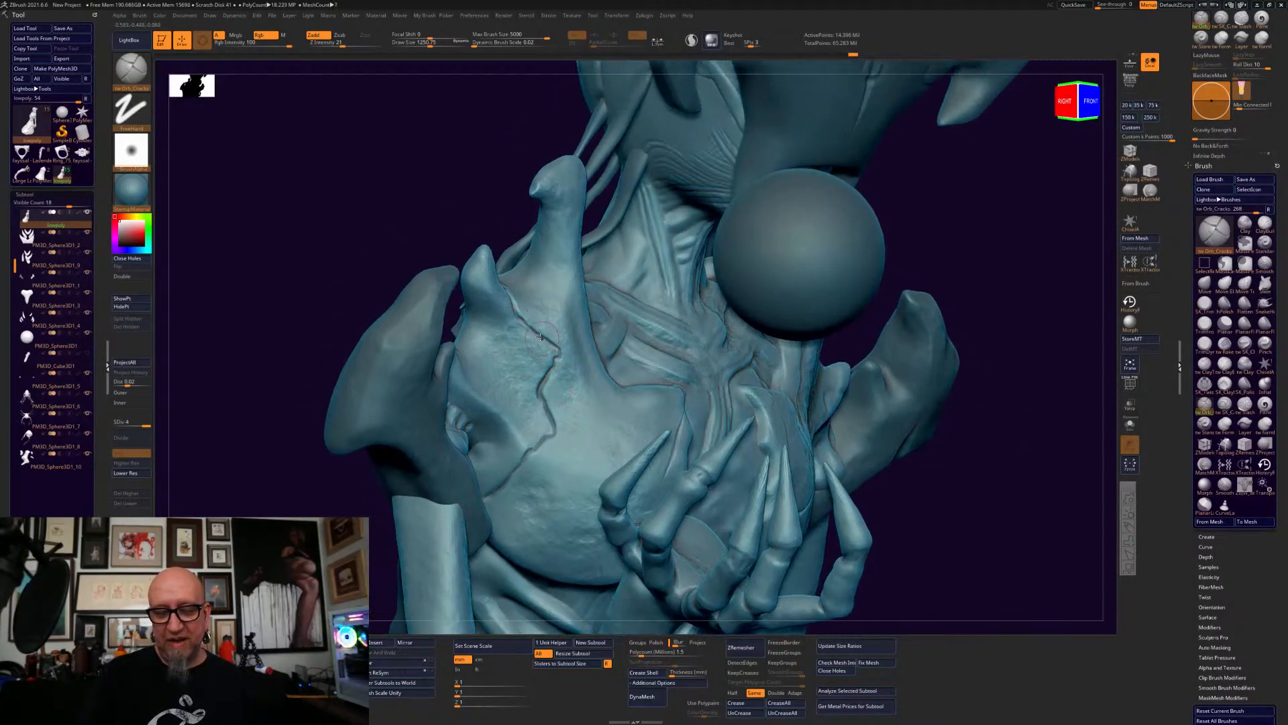
- Tighten the shoulder crack on the raised-hand side into a thin seam with the Pinch brush
{"action": "left_click", "coordinate": [1245, 344]}
{"action": "left_click", "coordinate": [1264, 345]}
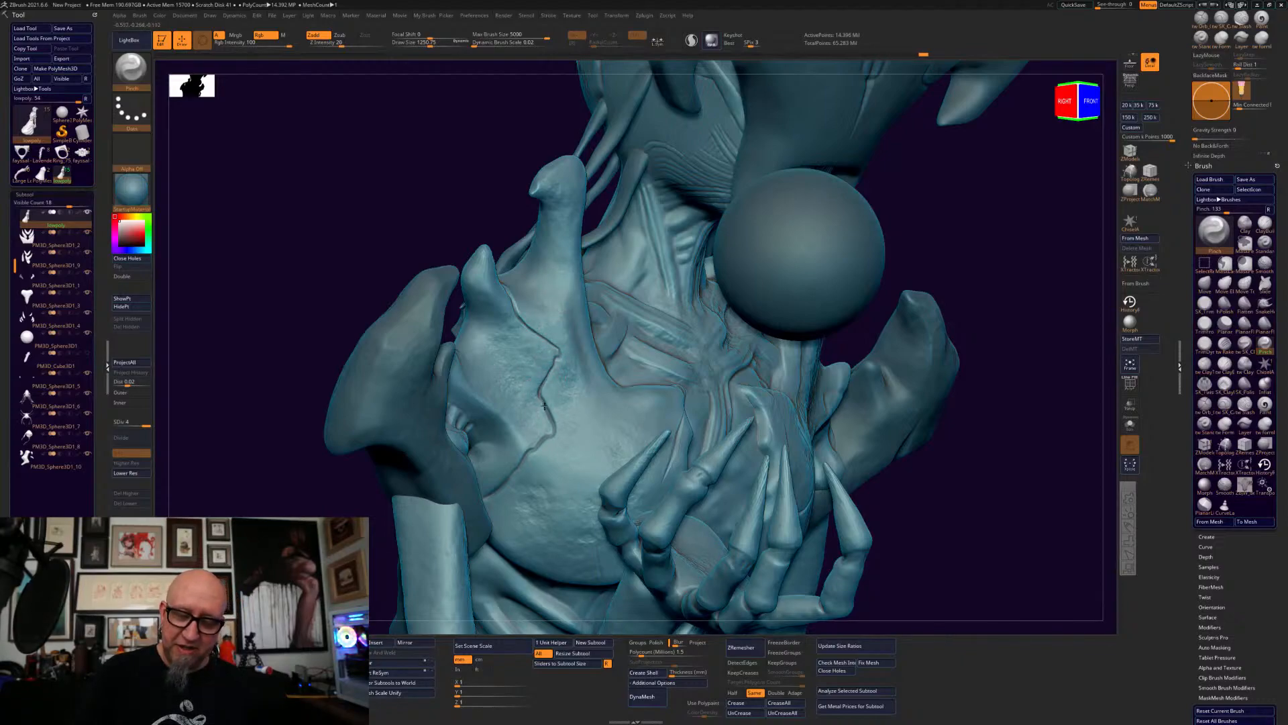
{"action": "mouse_move", "coordinate": [547, 415]}
{"action": "left_mouse_down"}
{"action": "mouse_move", "coordinate": [544, 440]}
{"action": "mouse_move", "coordinate": [495, 498]}
{"action": "left_mouse_up"}
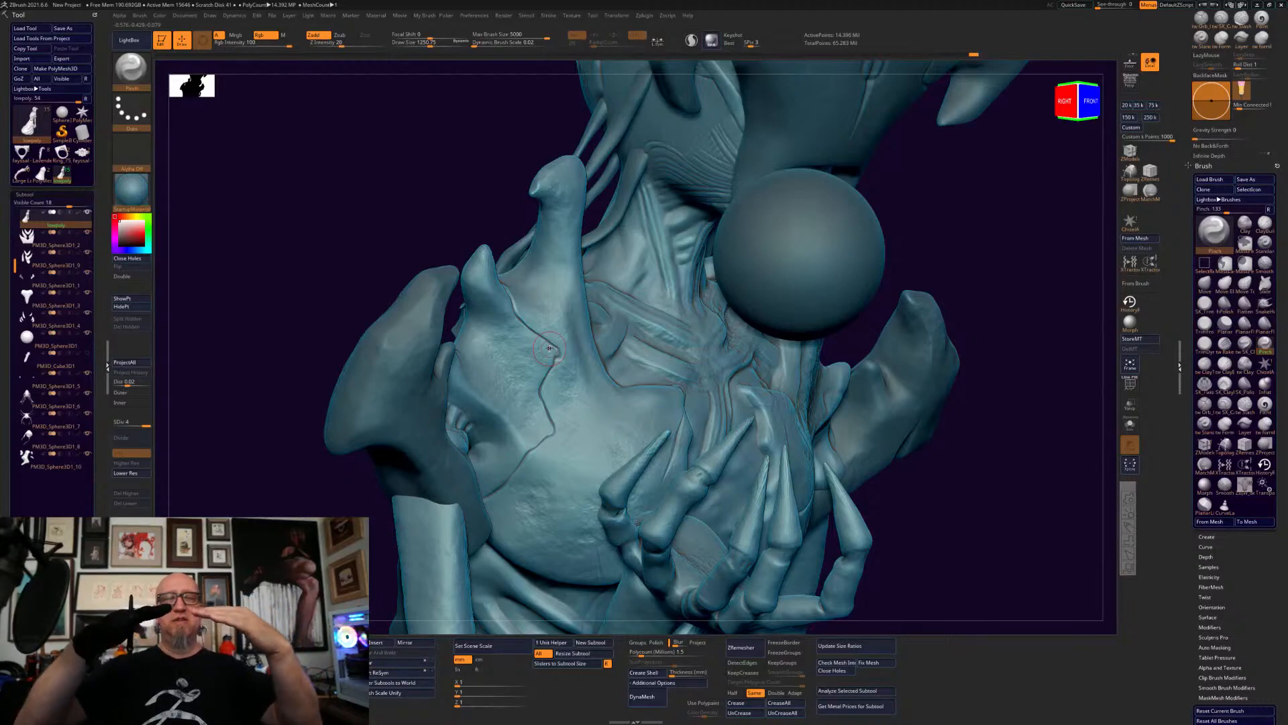
{"action": "mouse_move", "coordinate": [987, 546]}
{"action": "left_mouse_down", "text": "alt"}
{"action": "mouse_move", "coordinate": [954, 492]}
{"action": "mouse_move", "coordinate": [914, 497]}
{"action": "mouse_move", "coordinate": [923, 483]}
{"action": "mouse_move", "coordinate": [895, 477]}
{"action": "mouse_move", "coordinate": [1020, 610]}
{"action": "left_mouse_up", "text": "alt"}
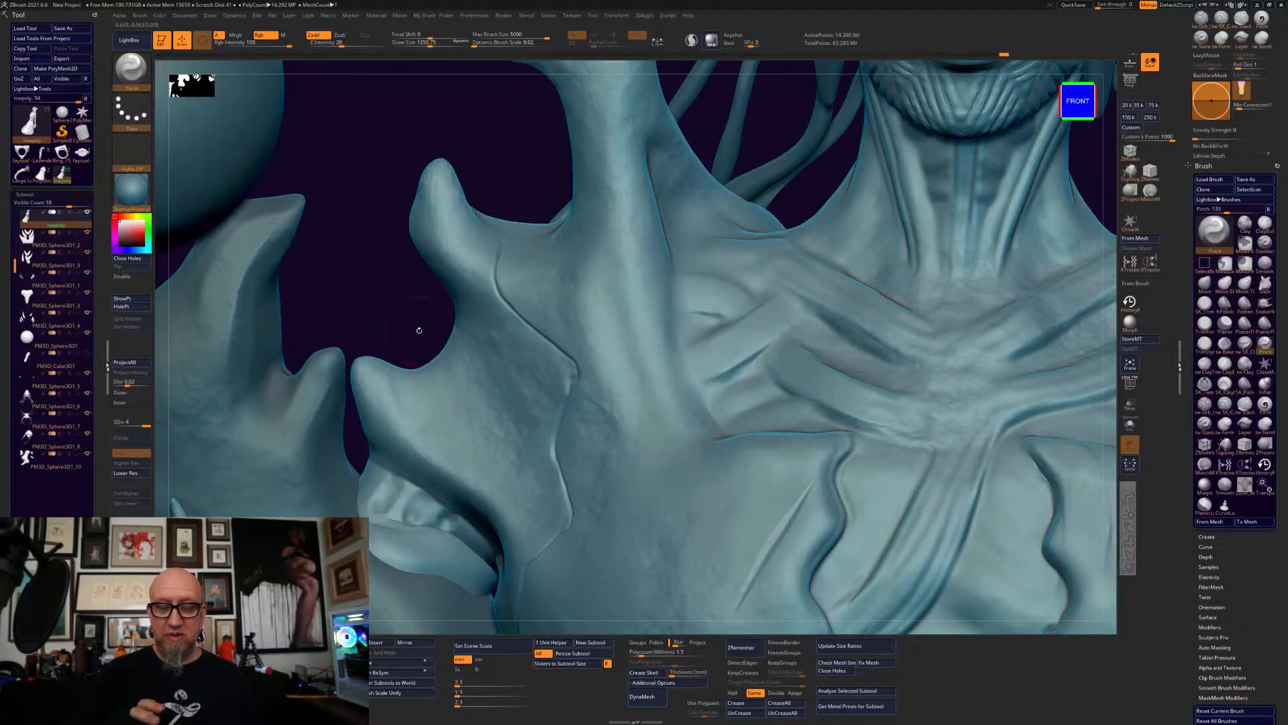
- Reduce the draw size to about 1138, deepen the edge under the raised-hand side chest plate, and smooth the surface just beneath it
{"action": "left_click_drag", "start_coordinate": [404, 309], "coordinate": [379, 221], "text": "alt"}
{"action": "left_click_drag", "start_coordinate": [1031, 453], "coordinate": [993, 427], "text": "alt"}
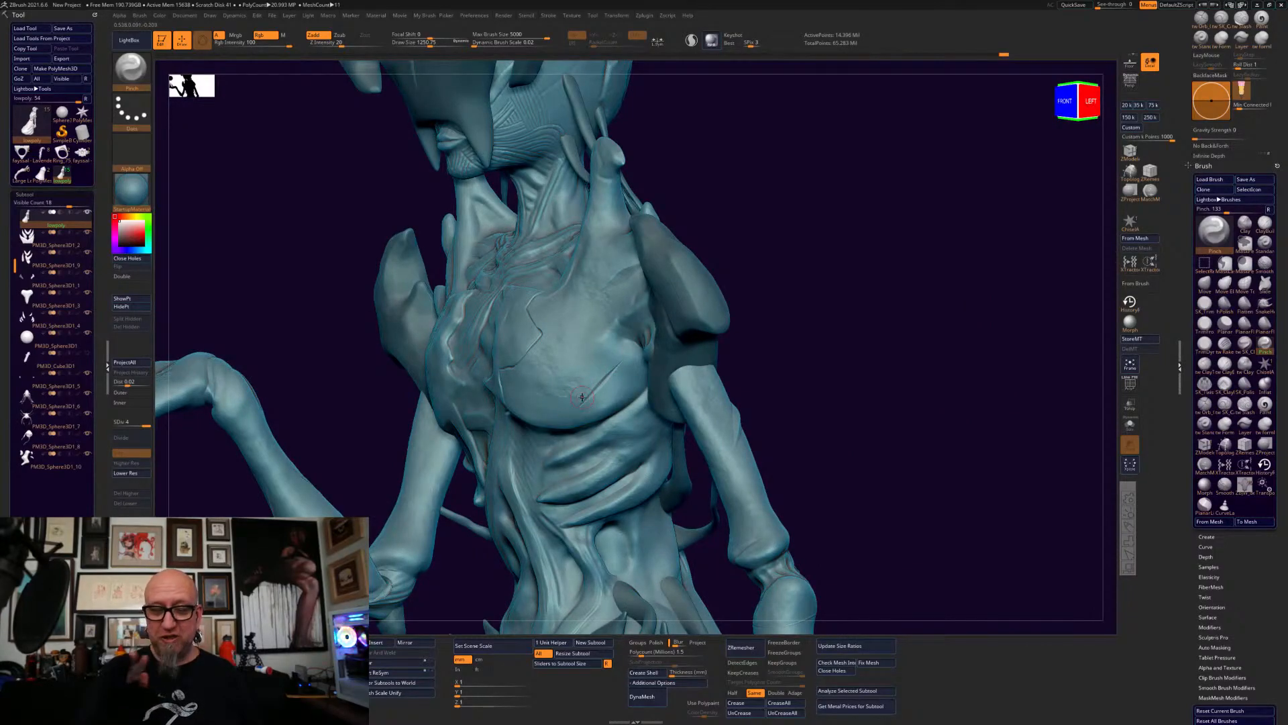
{"action": "left_click_drag", "start_coordinate": [805, 307], "coordinate": [866, 312]}
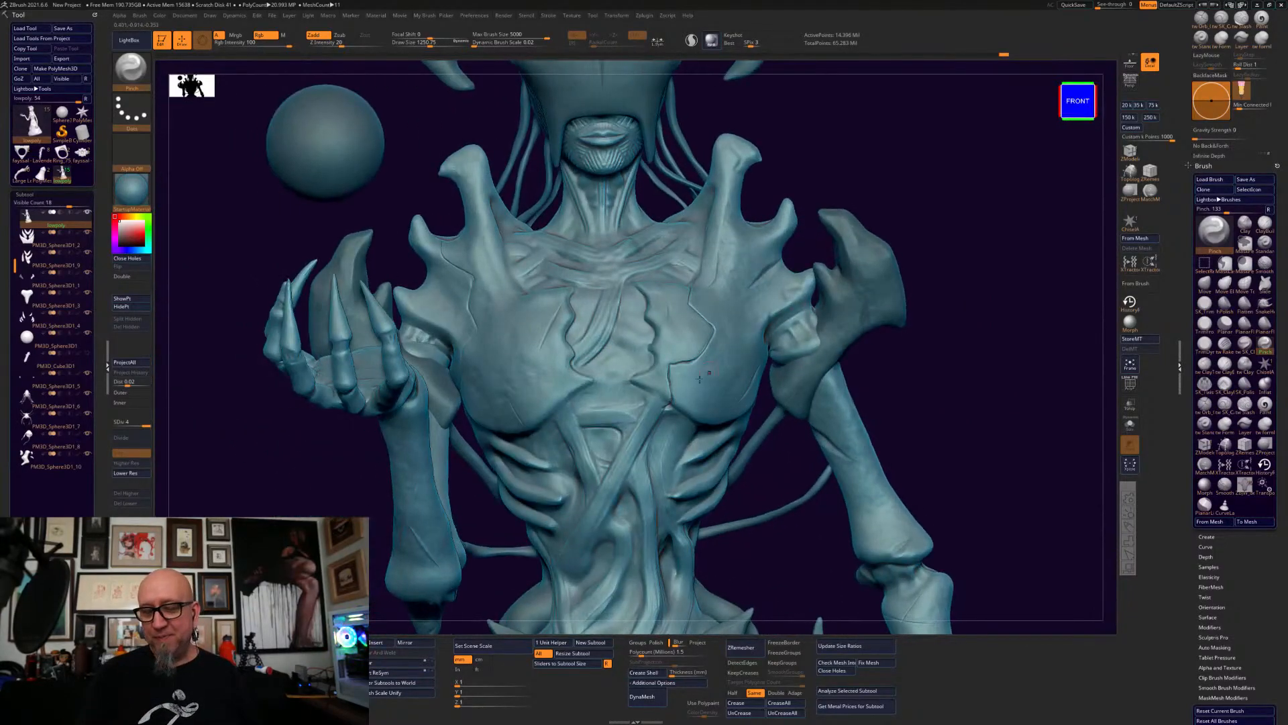
{"action": "left_click_drag", "start_coordinate": [766, 530], "coordinate": [805, 614], "text": "alt"}
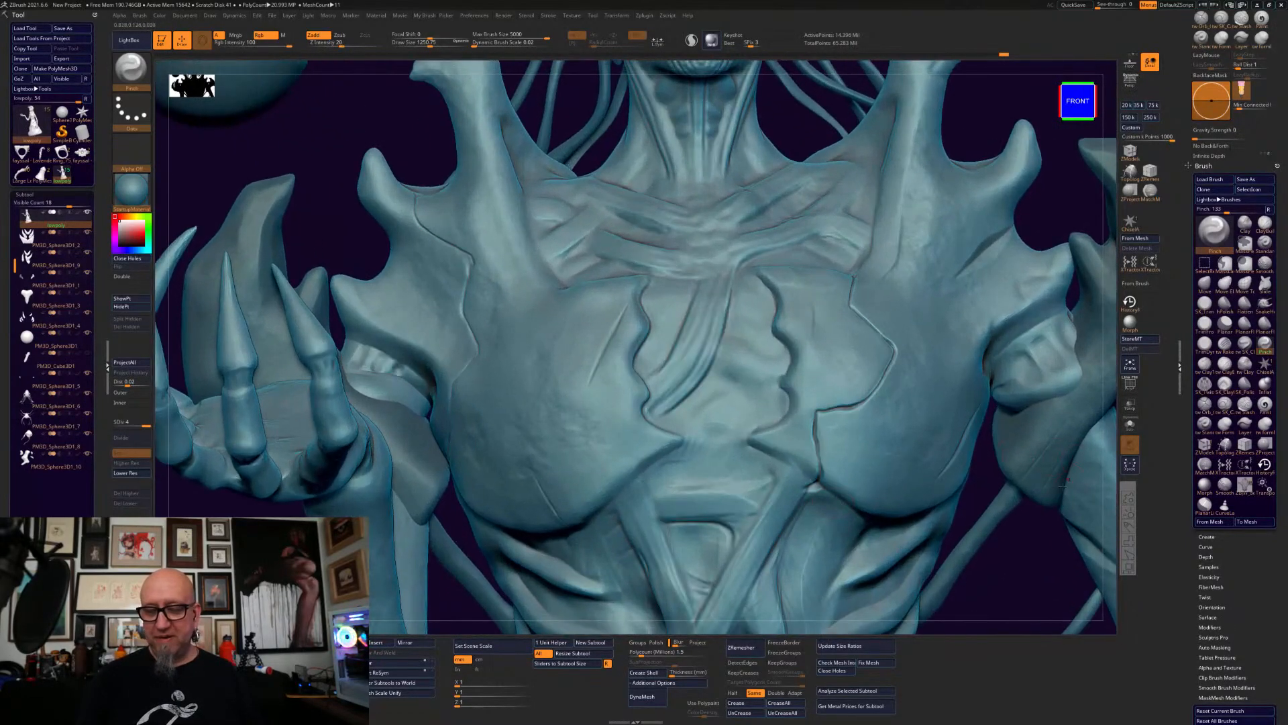
{"action": "mouse_move", "coordinate": [1004, 584]}
{"action": "left_mouse_down", "text": "alt"}
{"action": "mouse_move", "coordinate": [941, 533]}
{"action": "mouse_move", "coordinate": [934, 484]}
{"action": "left_mouse_up", "text": "alt"}
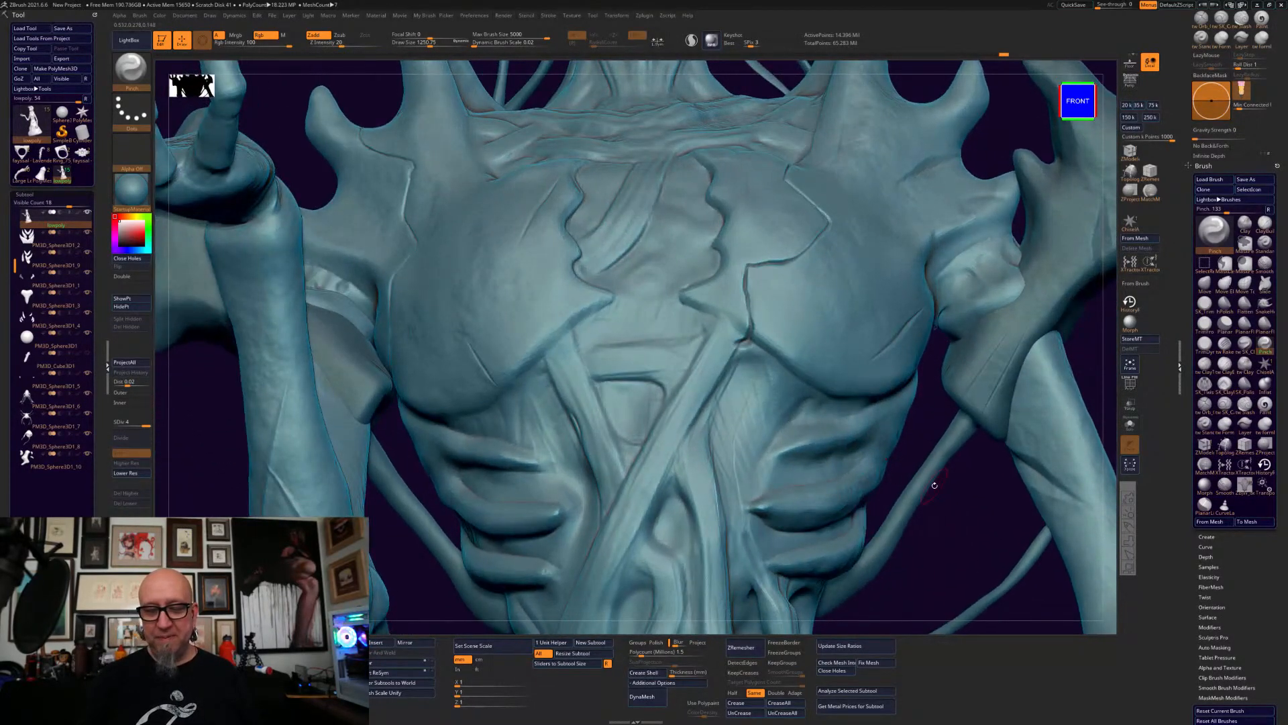
{"action": "left_click", "coordinate": [1204, 384]}
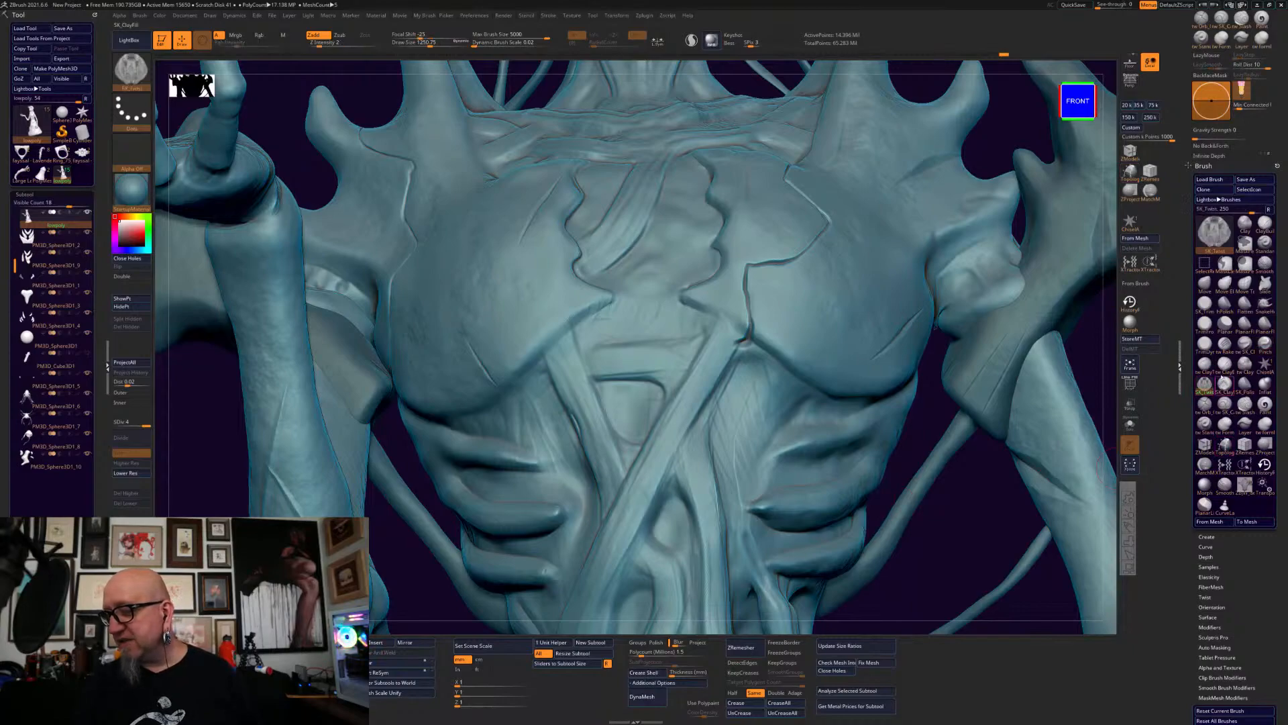
{"action": "right_click", "coordinate": [602, 325]}
{"action": "left_click", "coordinate": [603, 318]}
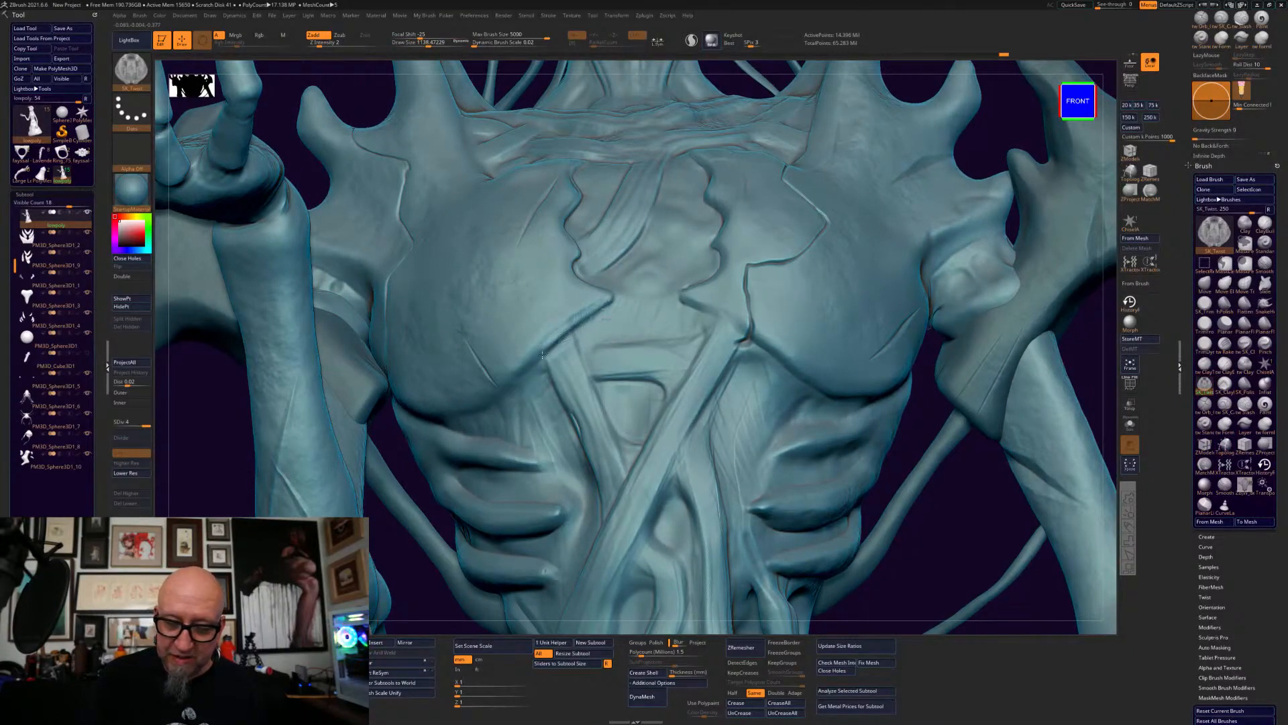
{"action": "left_click_drag", "start_coordinate": [517, 381], "coordinate": [443, 423]}
{"action": "left_click_drag", "start_coordinate": [575, 350], "coordinate": [538, 376], "text": "shift"}
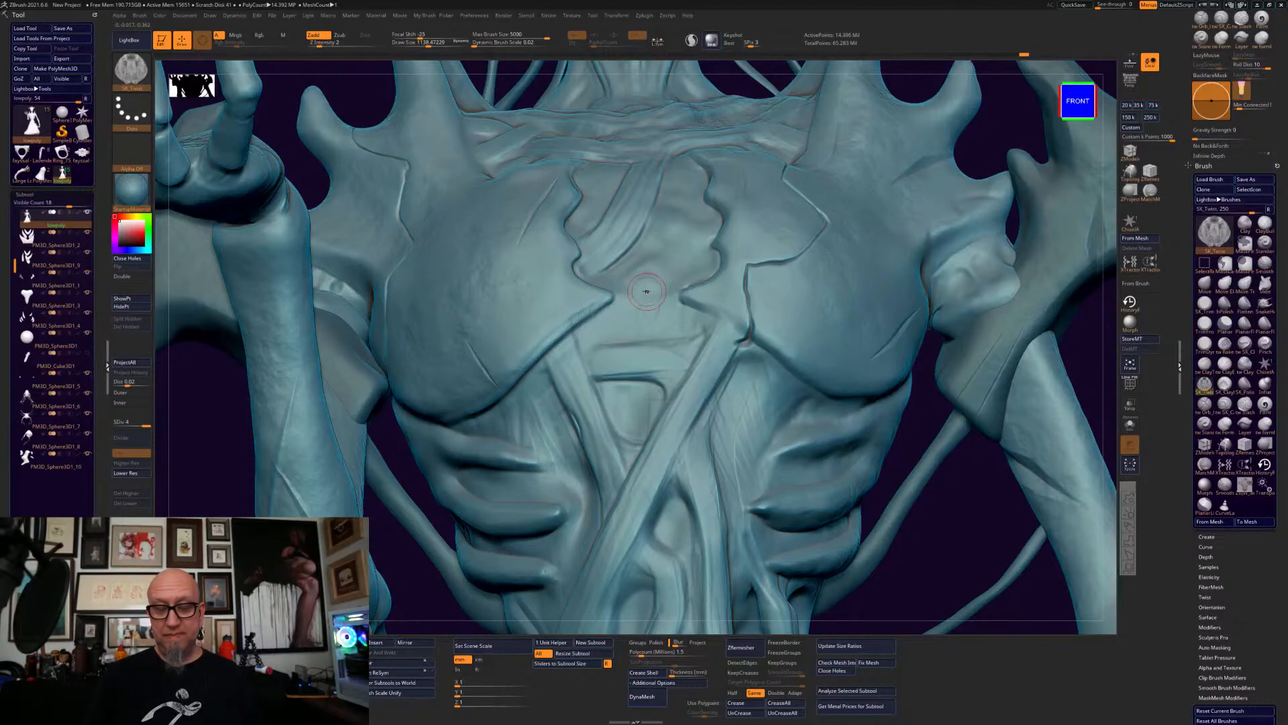
- Smooth the pit where the cracked chest plate meets the crossing strand, and even out the opposite plate's lower edge with ClayTubes
{"action": "key", "text": "ctrl"}
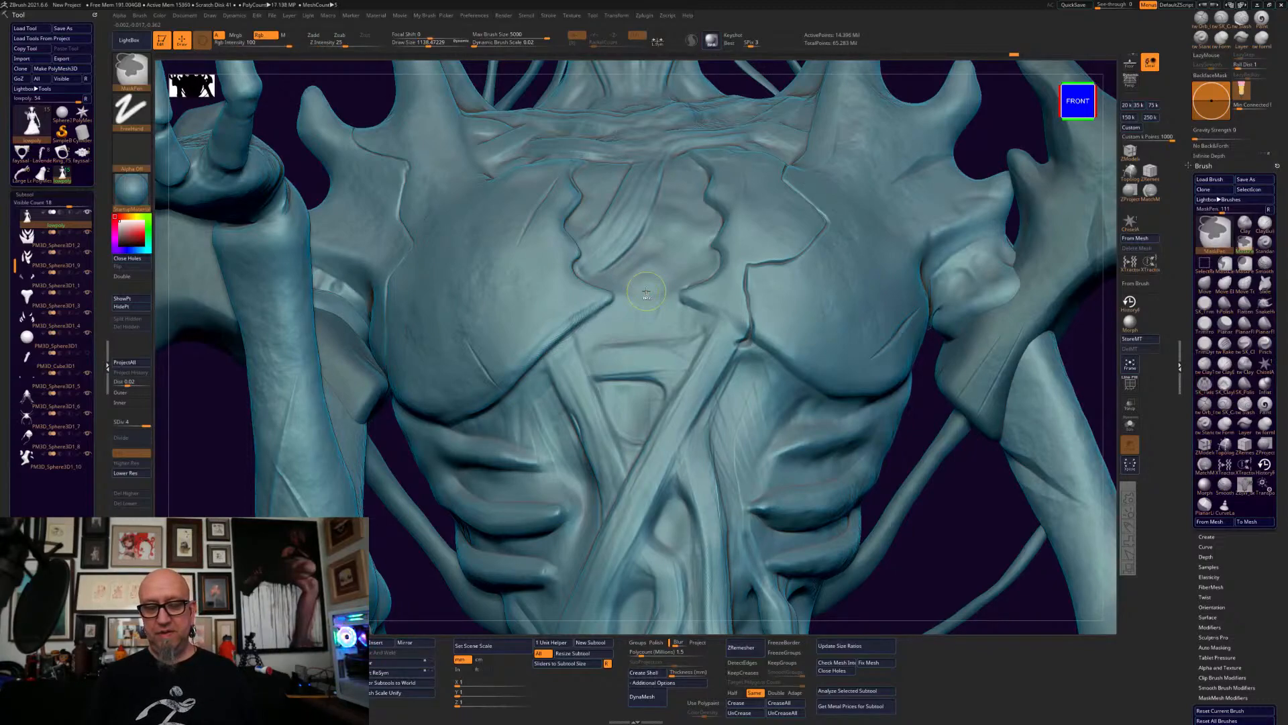
{"action": "left_click_drag", "start_coordinate": [909, 541], "coordinate": [914, 538], "text": "ctrl"}
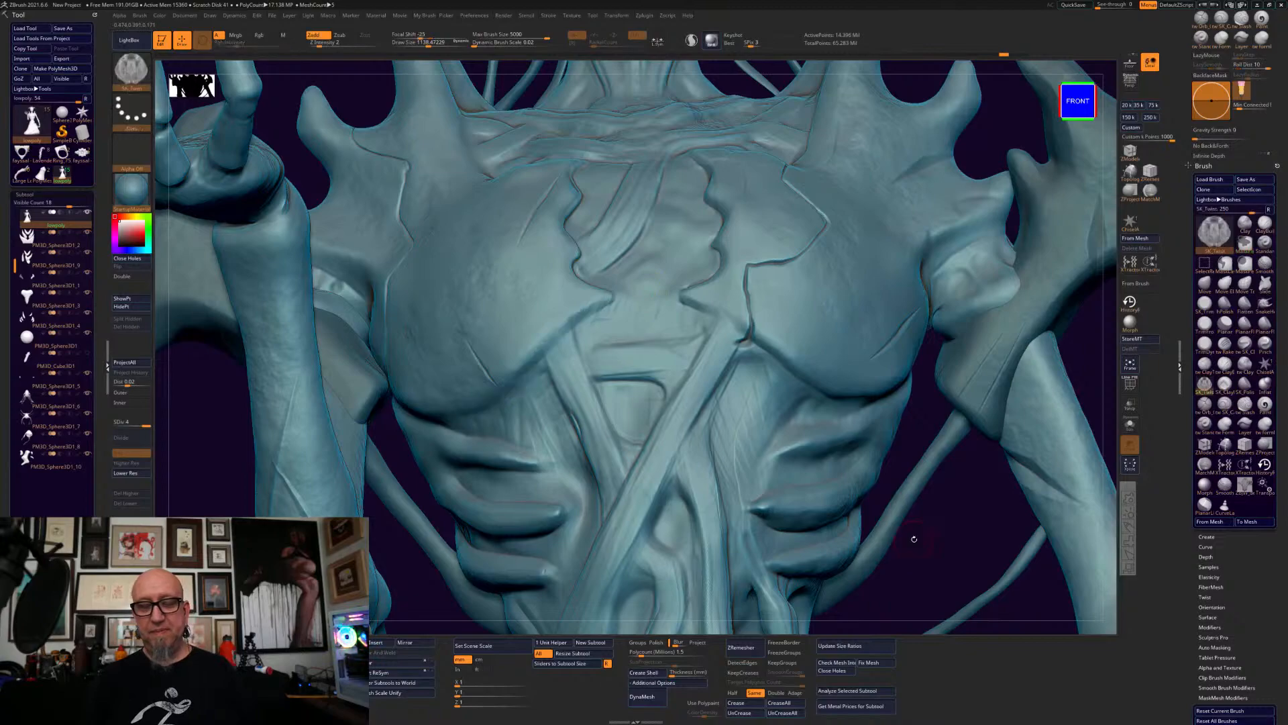
{"action": "left_click", "coordinate": [1204, 365]}
{"action": "left_click_drag", "start_coordinate": [727, 352], "coordinate": [744, 340], "text": "shift"}
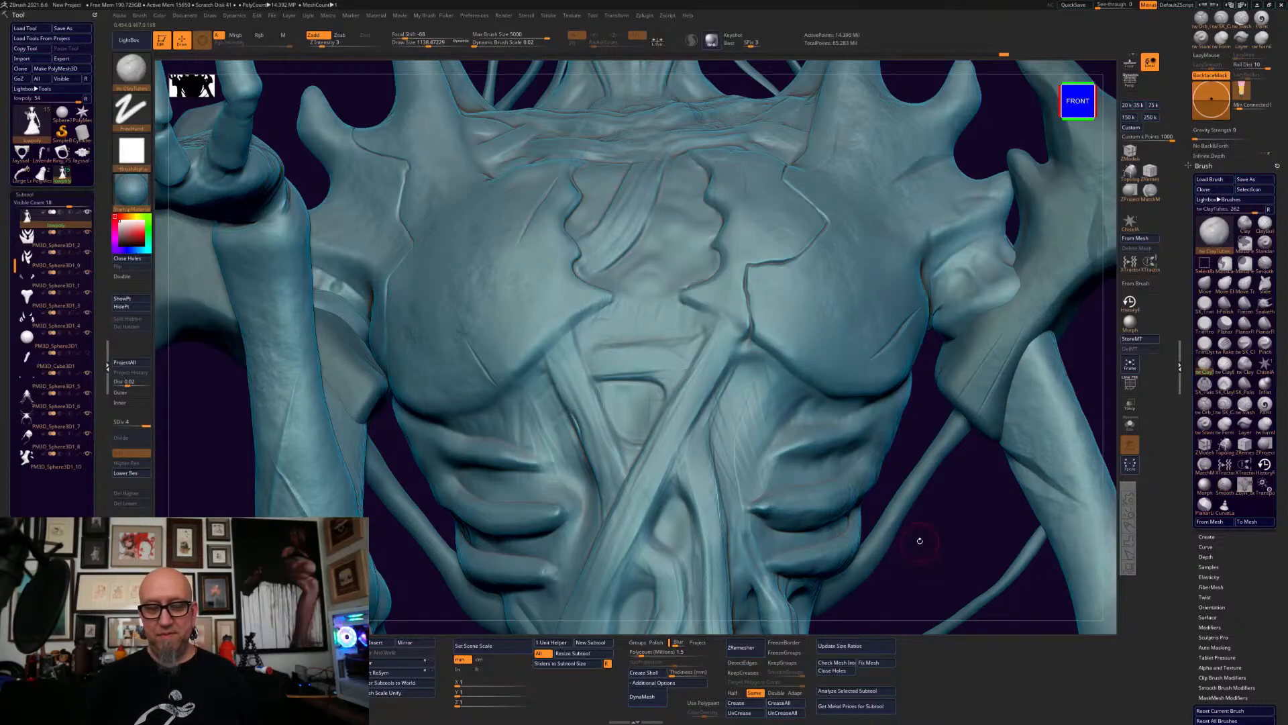
{"action": "left_click_drag", "start_coordinate": [920, 540], "coordinate": [926, 526], "text": "alt"}
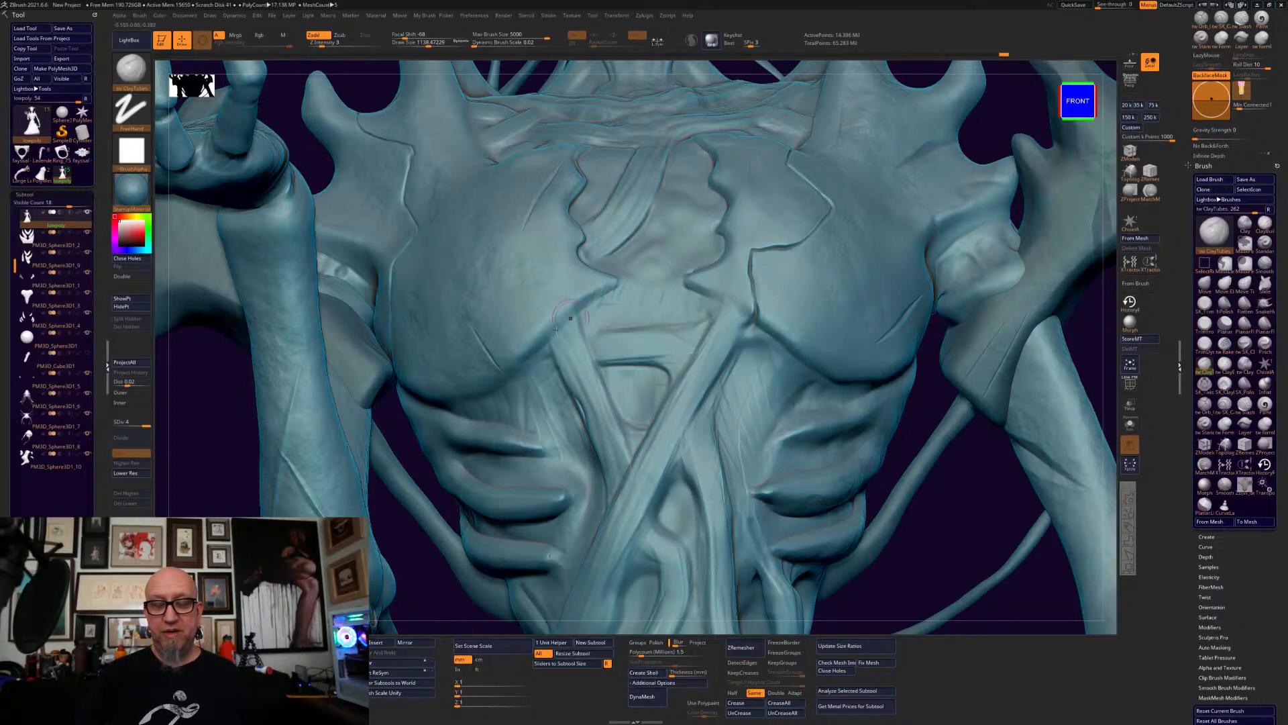
{"action": "left_click_drag", "start_coordinate": [416, 573], "coordinate": [416, 575]}
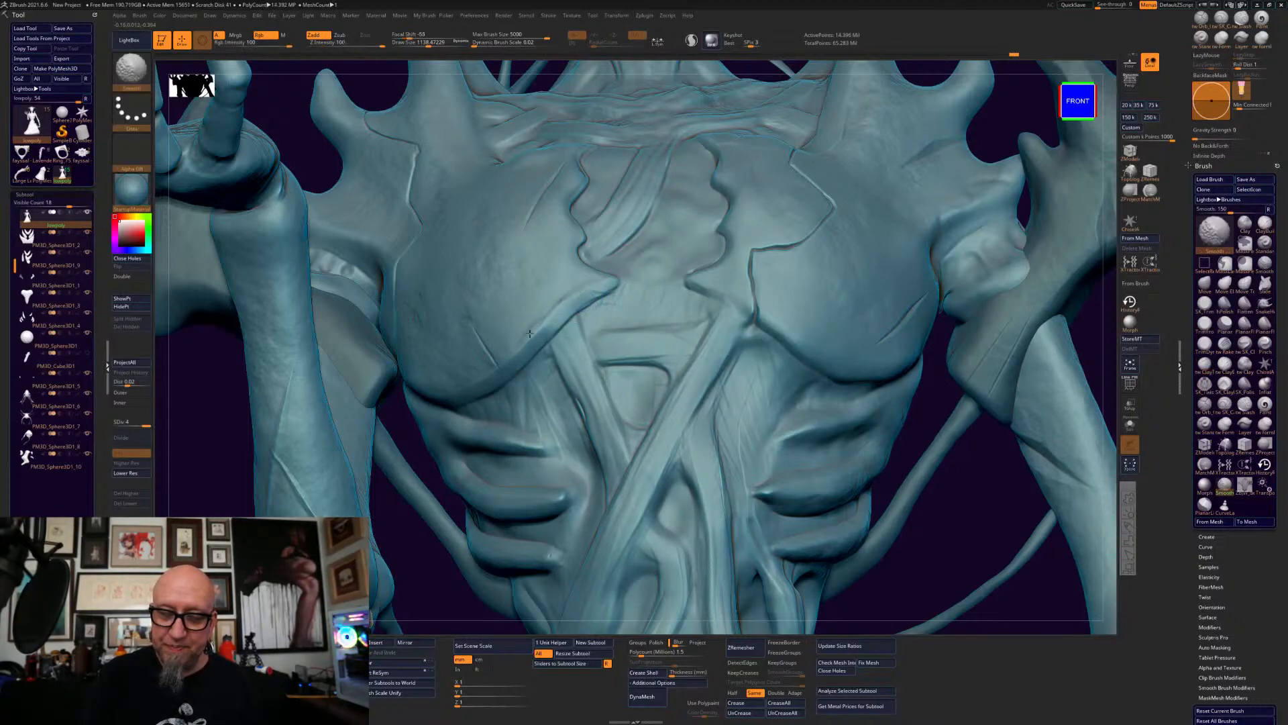
{"action": "left_click", "coordinate": [1224, 384]}
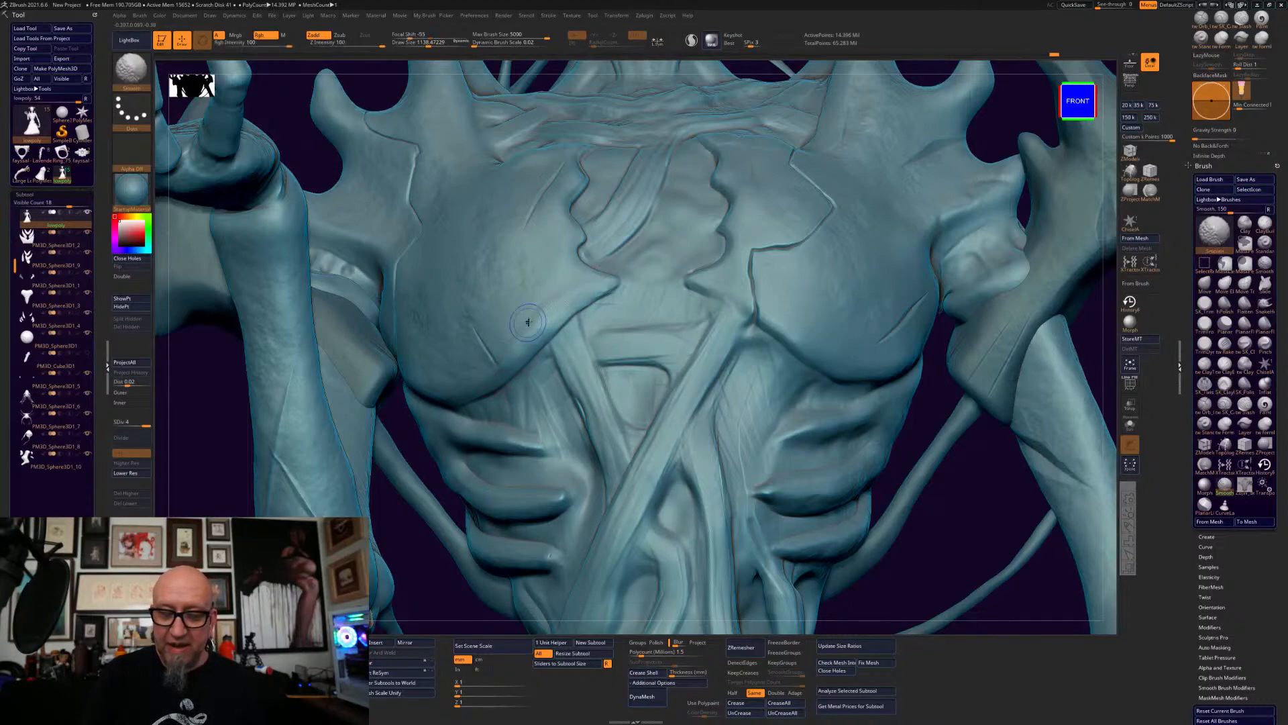
- Polish the inner and lower edges of the raised-hand side chest plate with the SK polish brush at a draw size of about 1891
{"action": "left_click", "coordinate": [1212, 310]}
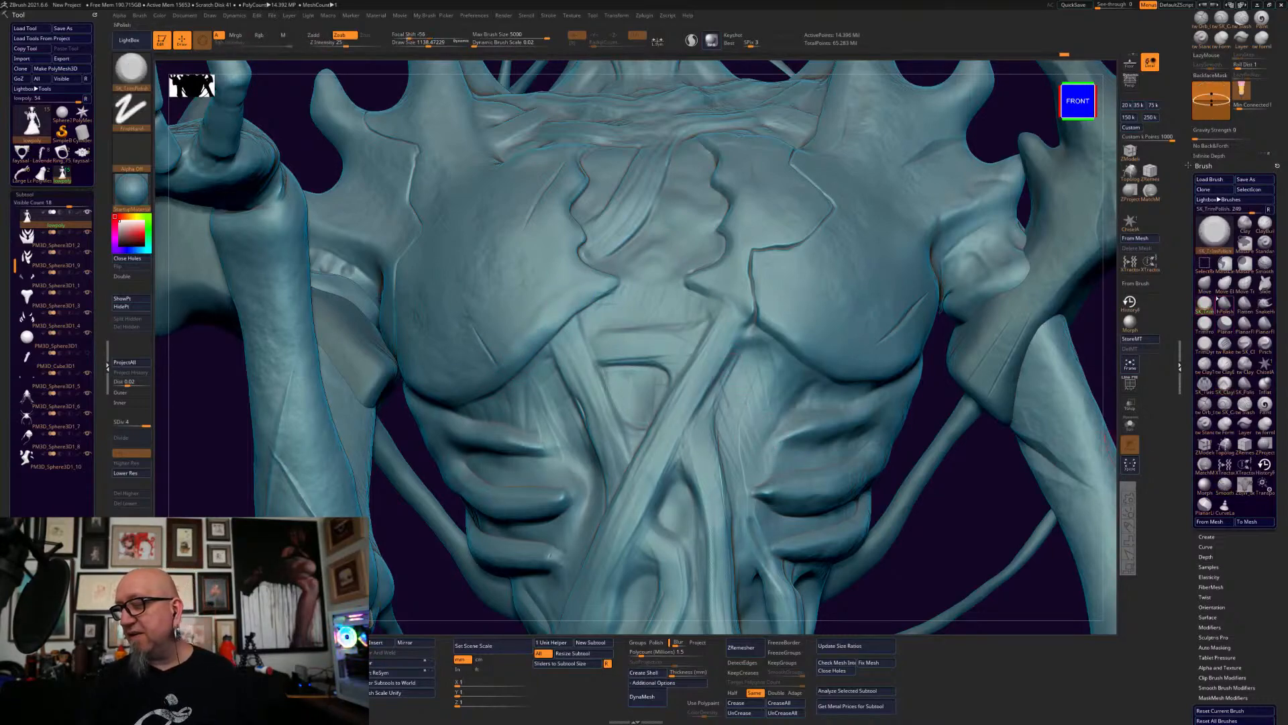
{"action": "key", "text": "space"}
{"action": "left_click_drag", "start_coordinate": [554, 314], "coordinate": [566, 314]}
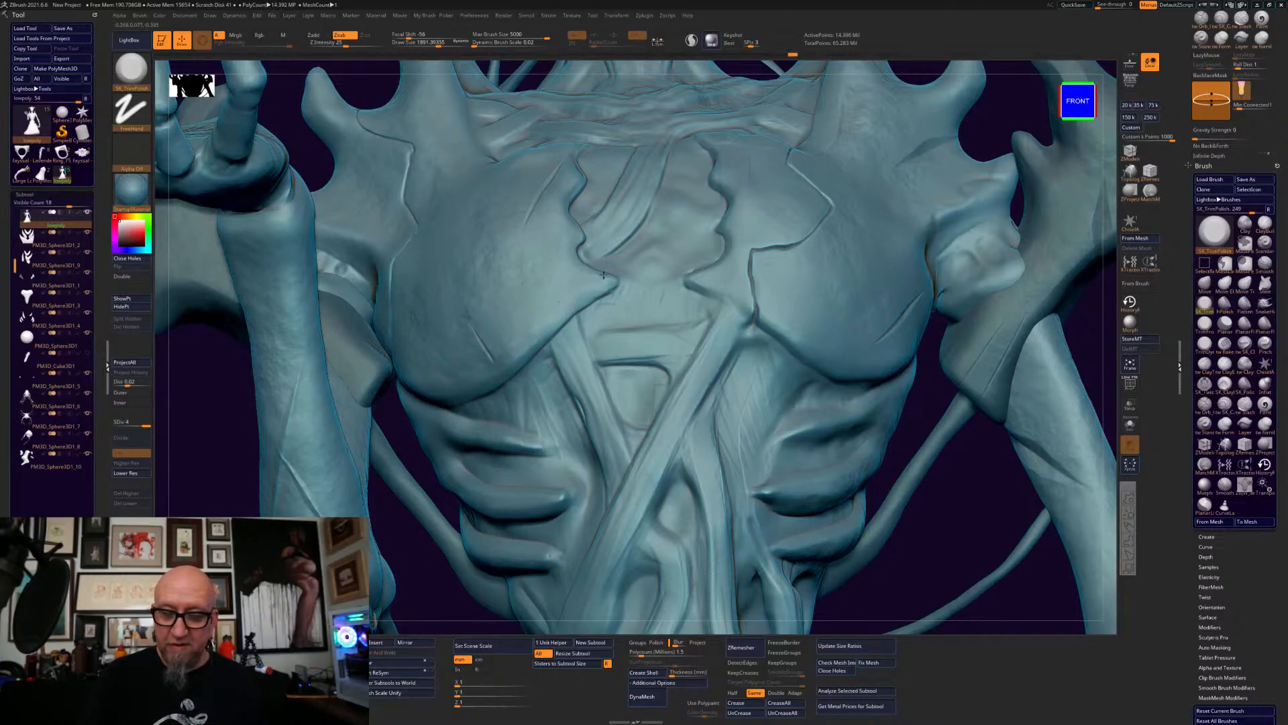
{"action": "left_click_drag", "start_coordinate": [929, 536], "coordinate": [894, 570], "text": "alt"}
{"action": "mouse_move", "coordinate": [1029, 477]}
{"action": "left_mouse_down"}
{"action": "mouse_move", "coordinate": [1035, 466]}
{"action": "mouse_move", "coordinate": [1018, 454]}
{"action": "mouse_move", "coordinate": [1020, 495]}
{"action": "left_mouse_up"}
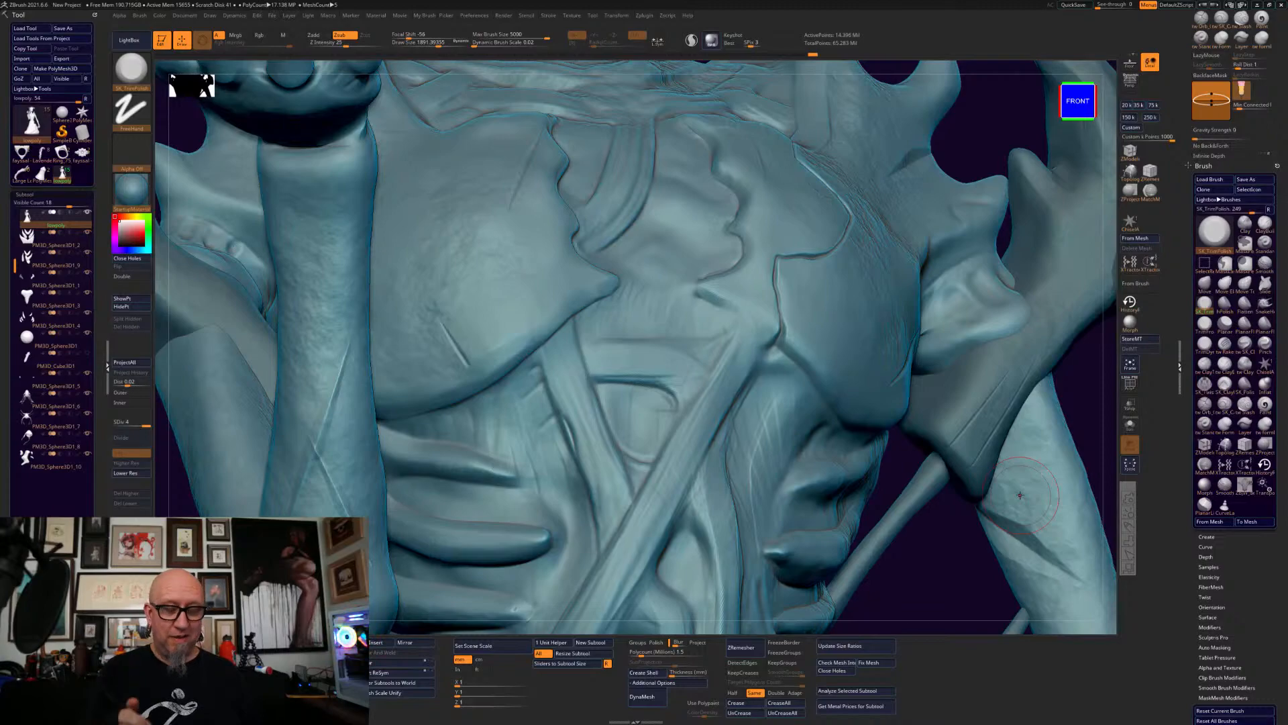
{"action": "right_click_drag", "start_coordinate": [482, 621], "coordinate": [560, 577], "text": "alt"}
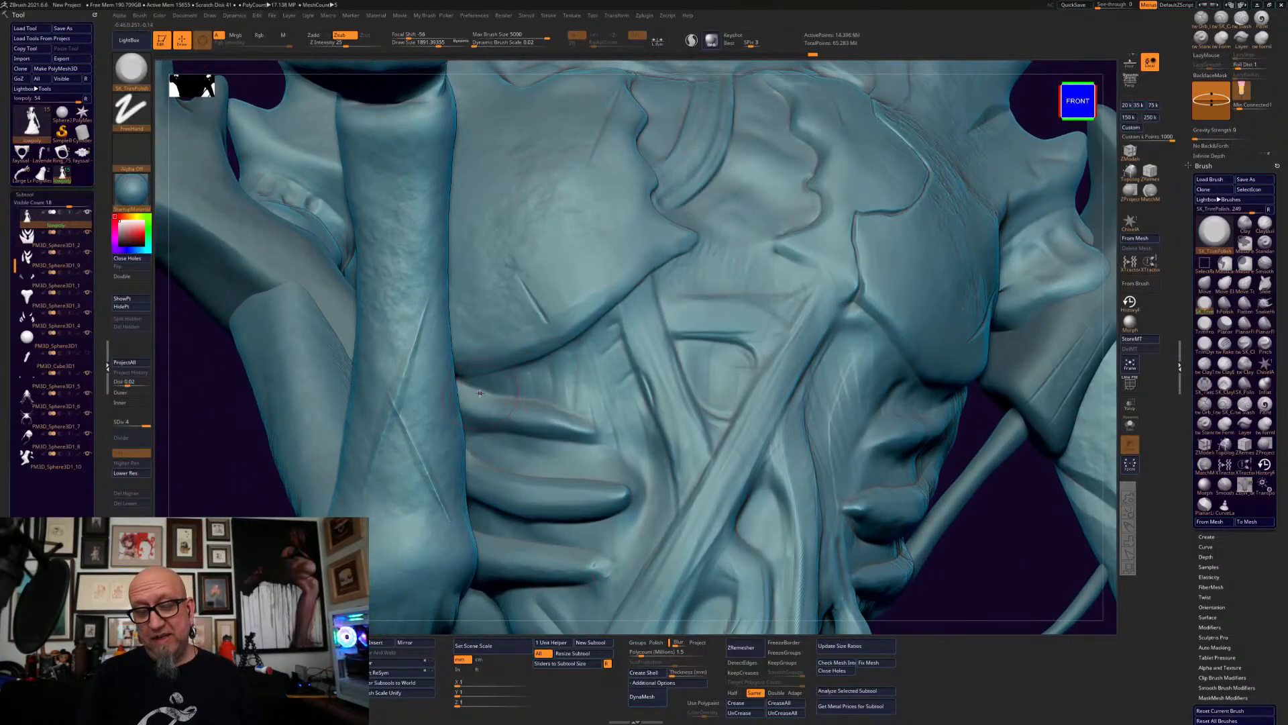
- Smooth below the raised-hand side chest plate, sharpen its lower edge at a smaller draw size, and switch to the ClayFill brush
{"action": "key", "text": "ctrl"}
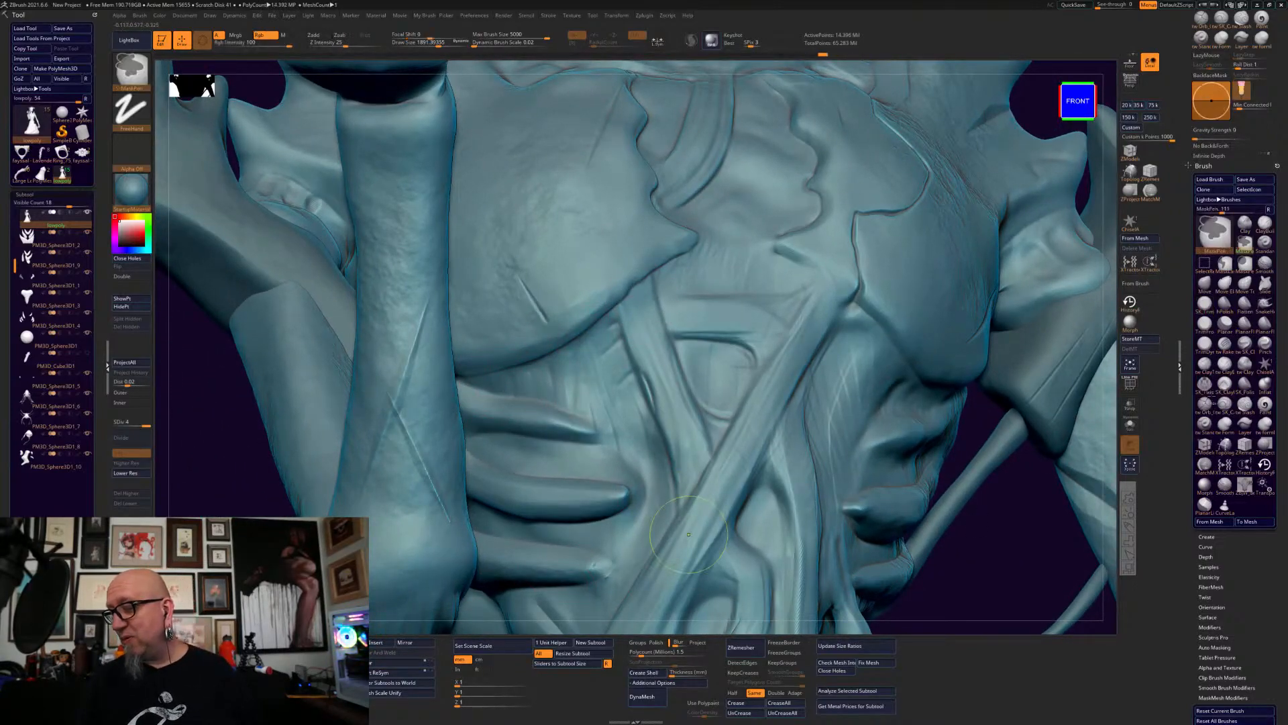
{"action": "key", "text": "shift"}
{"action": "left_click_drag", "start_coordinate": [585, 381], "coordinate": [592, 370], "text": "shift"}
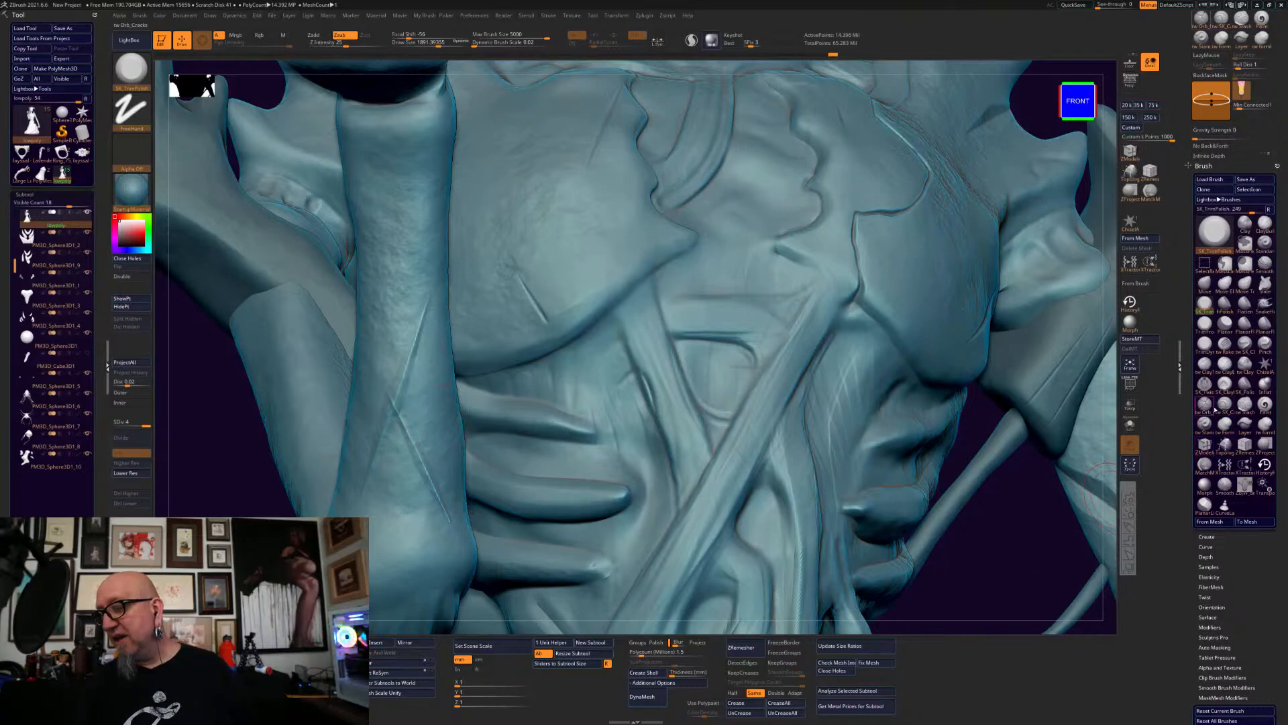
{"action": "left_click", "coordinate": [1205, 385]}
{"action": "right_click", "coordinate": [669, 373]}
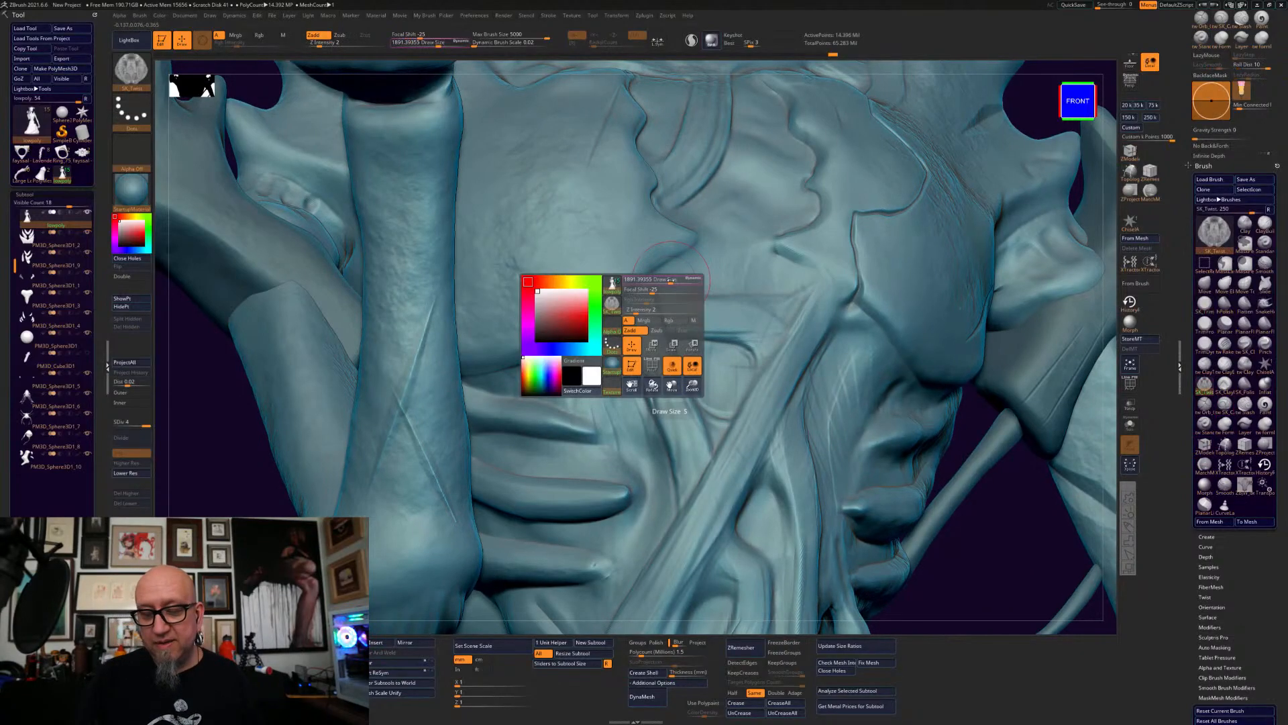
{"action": "left_click_drag", "start_coordinate": [667, 276], "coordinate": [655, 275]}
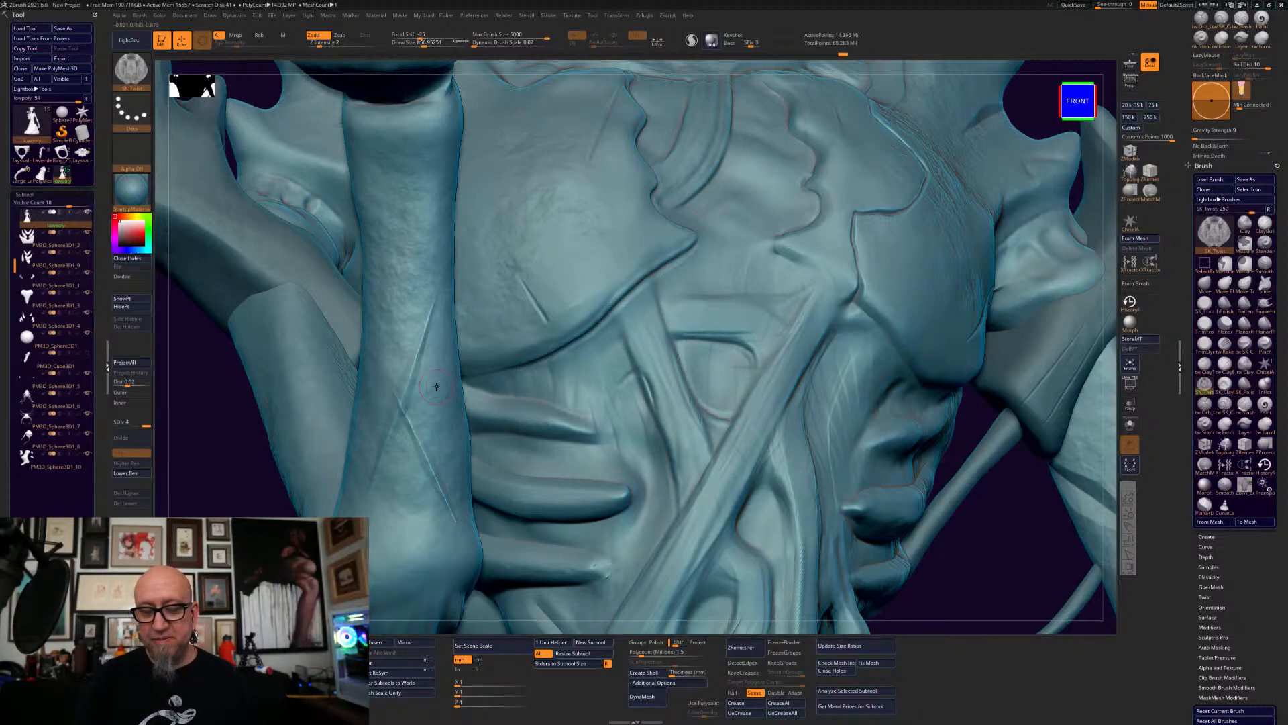
{"action": "left_click", "coordinate": [1224, 384]}
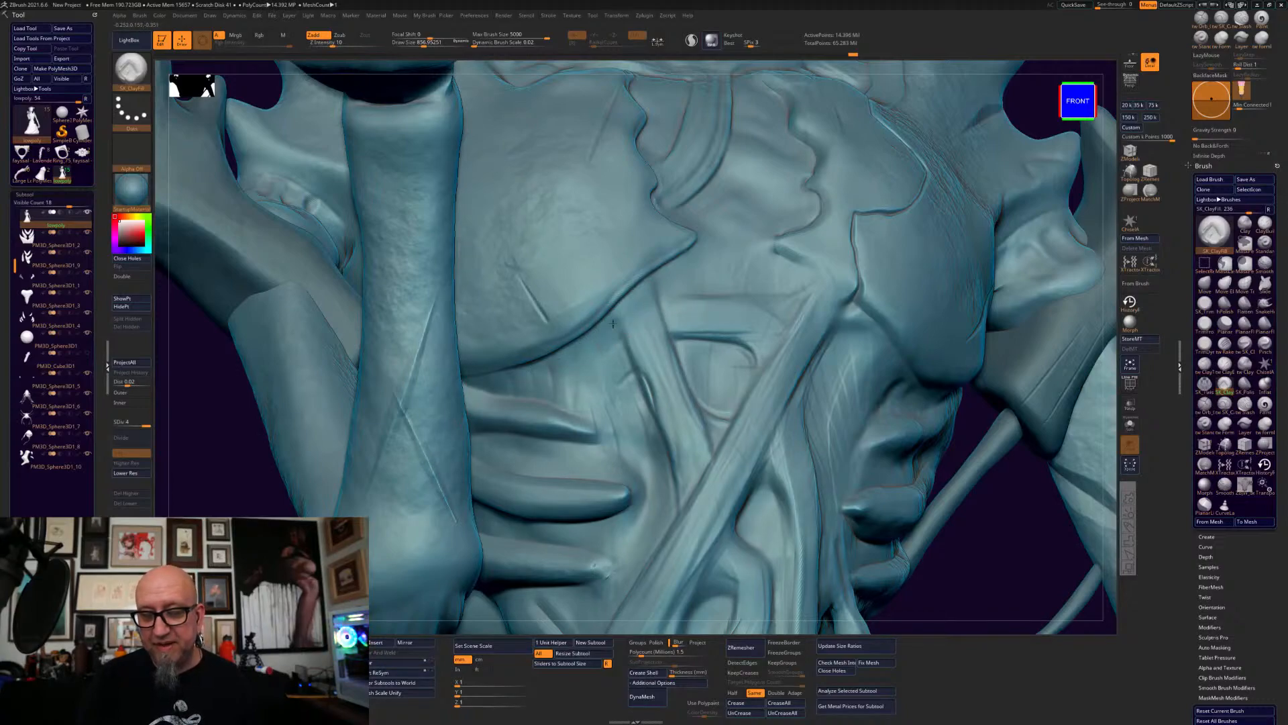
- Sketch temporary red profile lines over the chest plate's edge to compare rounded and undercut transitions, and clear the annotations
{"action": "left_click", "coordinate": [1129, 530]}
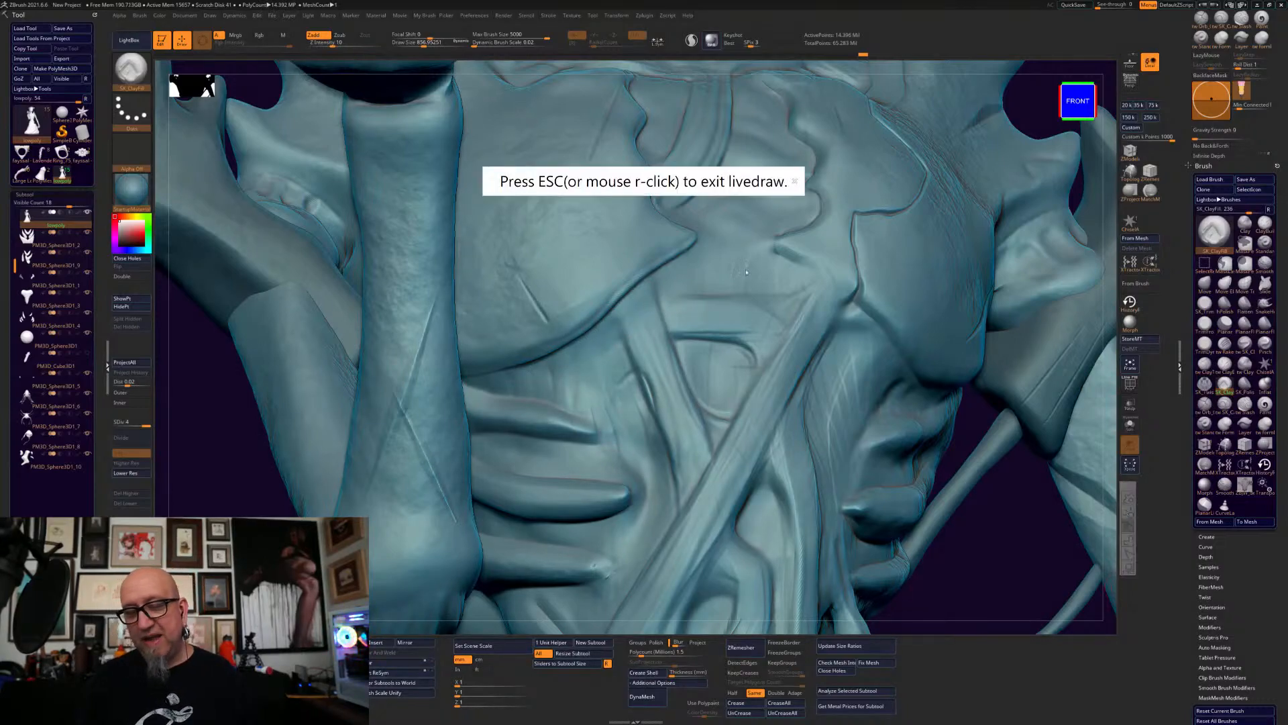
{"action": "left_click_drag", "start_coordinate": [757, 283], "coordinate": [725, 255]}
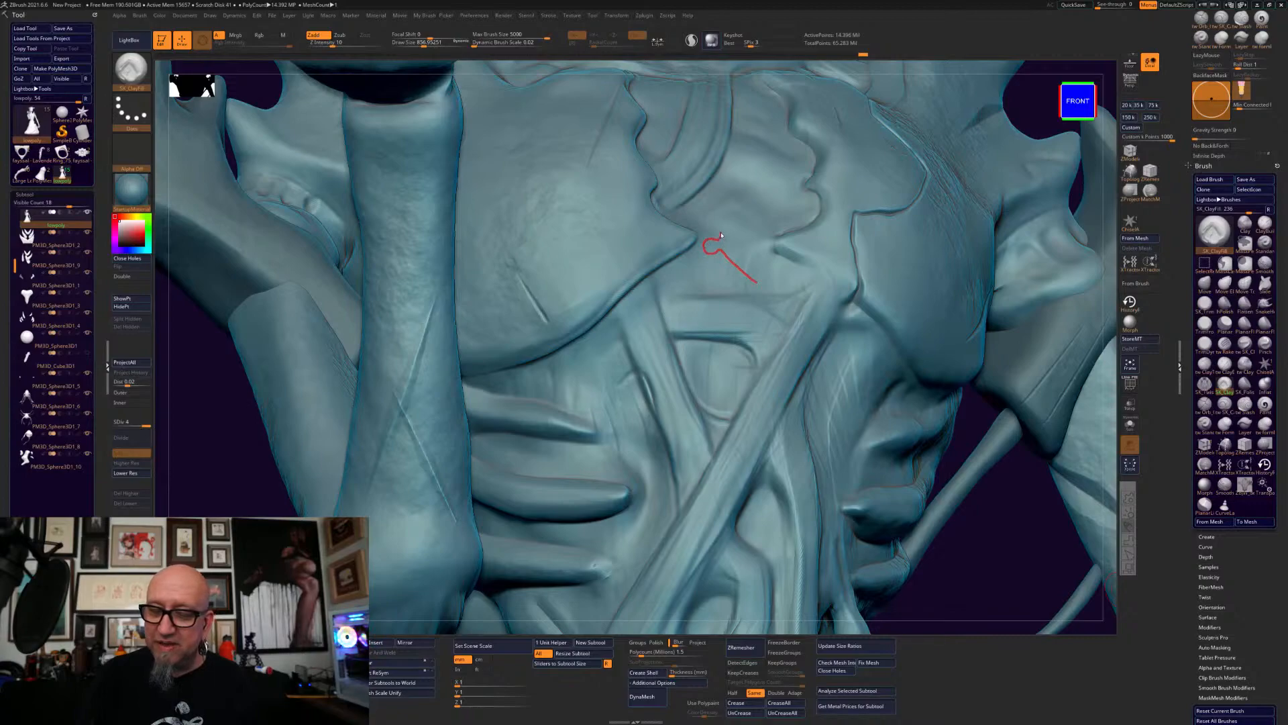
{"action": "mouse_move", "coordinate": [715, 233]}
{"action": "left_mouse_down"}
{"action": "mouse_move", "coordinate": [682, 216]}
{"action": "mouse_move", "coordinate": [652, 245]}
{"action": "left_mouse_up"}
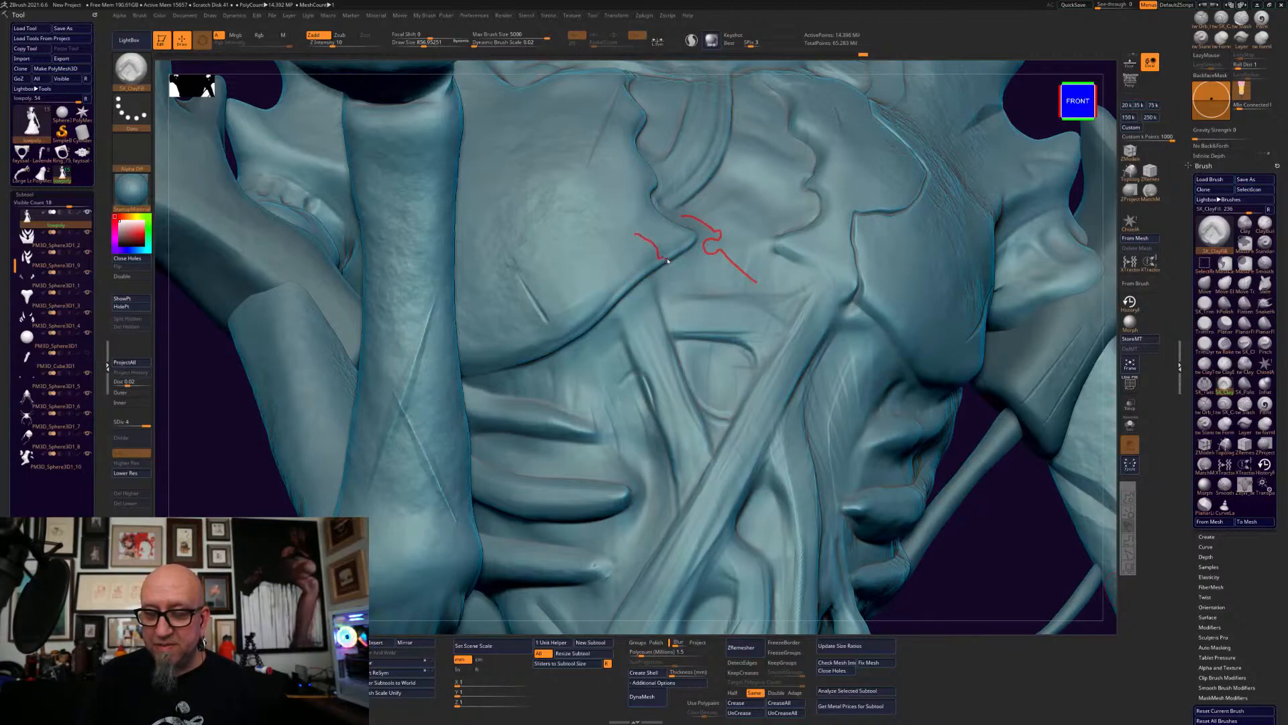
{"action": "left_click_drag", "start_coordinate": [673, 271], "coordinate": [691, 294]}
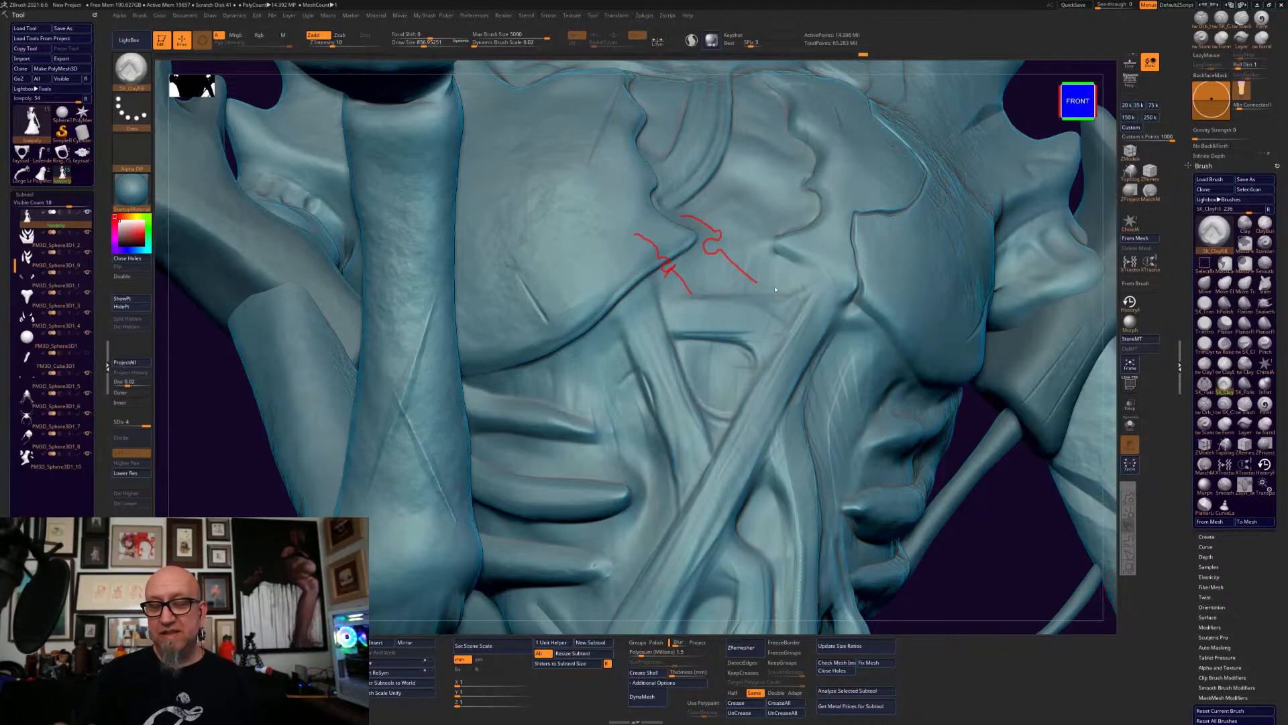
{"action": "left_click_drag", "start_coordinate": [708, 254], "coordinate": [748, 276]}
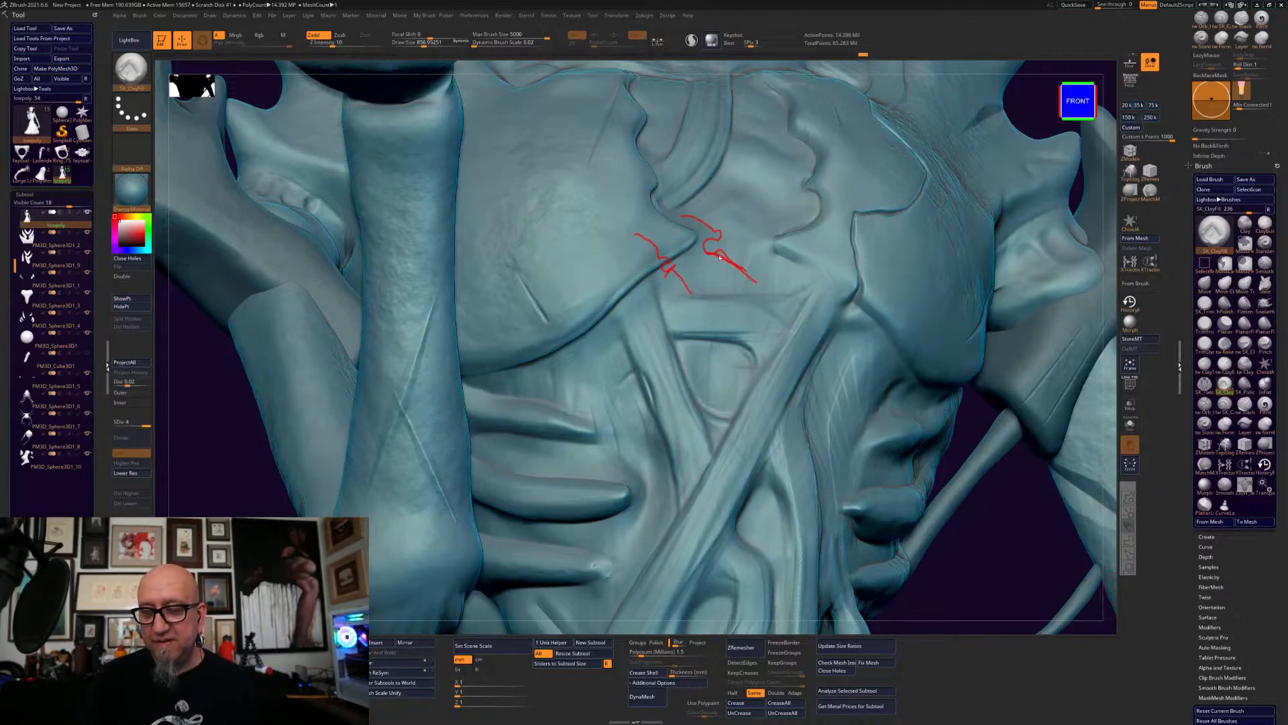
{"action": "left_click_drag", "start_coordinate": [651, 286], "coordinate": [629, 306]}
{"action": "key", "text": "Escape"}
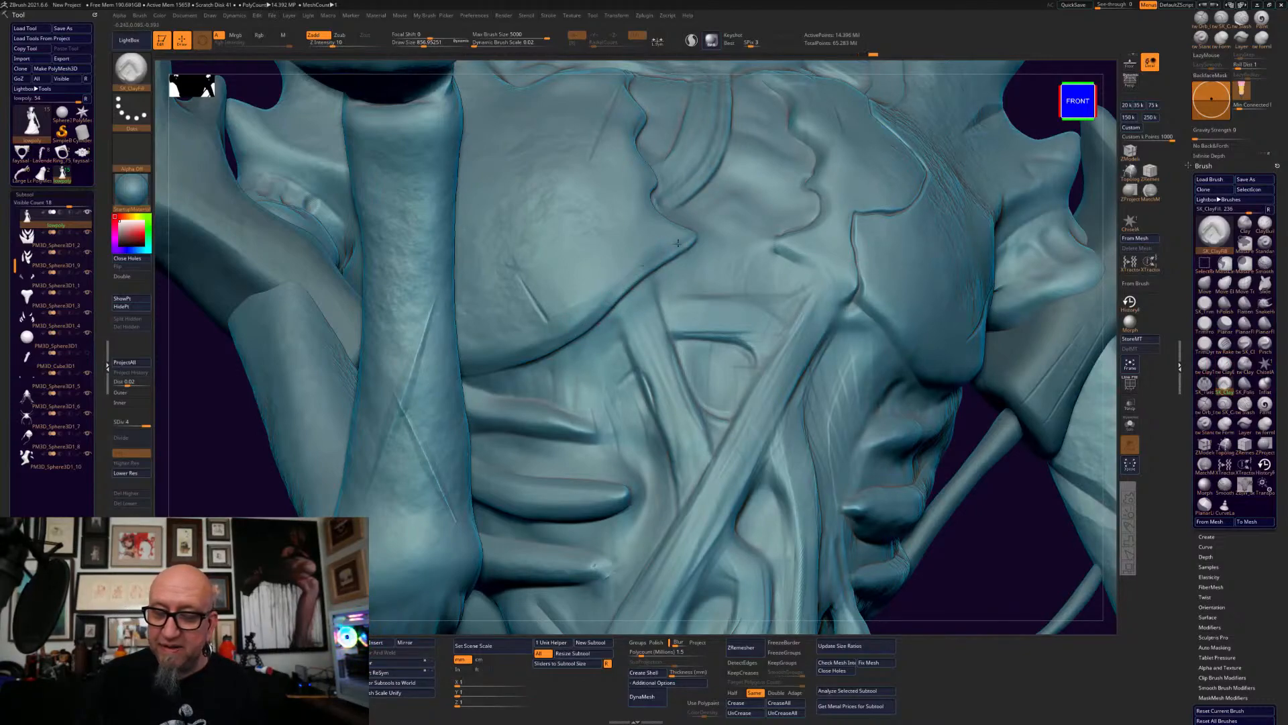
- Build up the chest plate's lower edge with ClayFill and illustrate its overhanging profile with a temporary red sketch
{"action": "left_click_drag", "start_coordinate": [575, 326], "coordinate": [522, 350]}
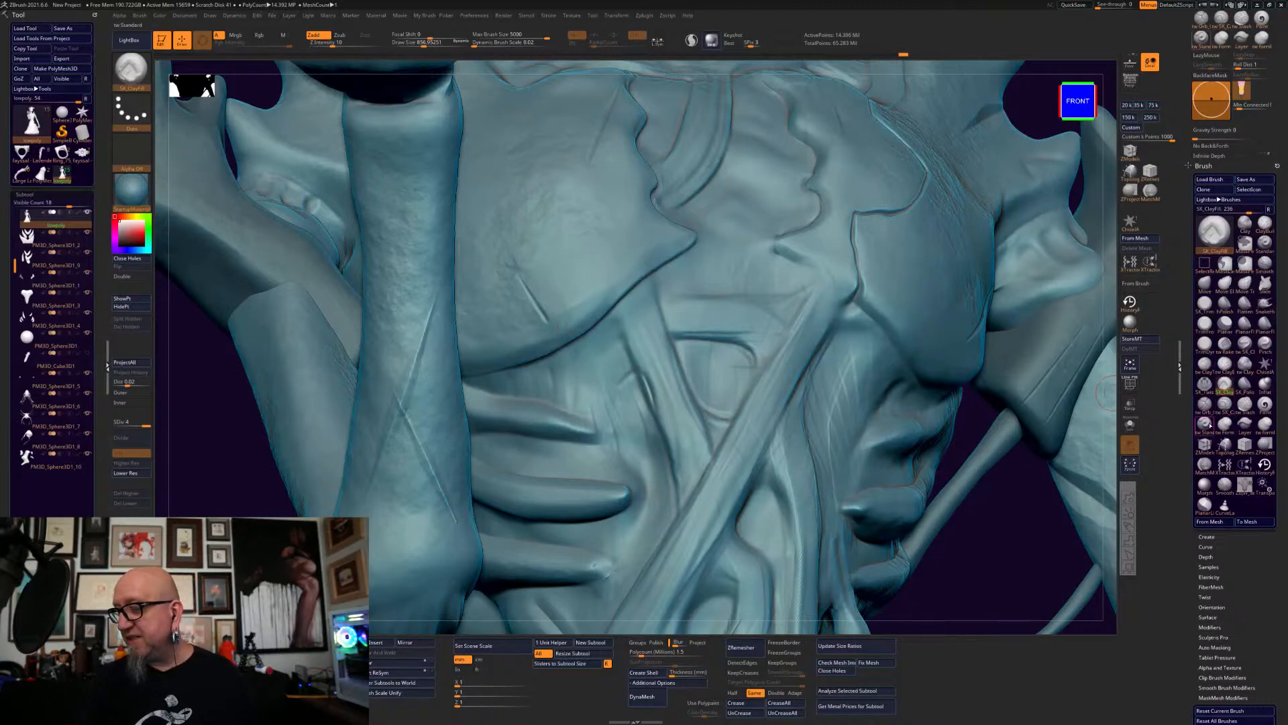
{"action": "left_click", "coordinate": [1128, 526]}
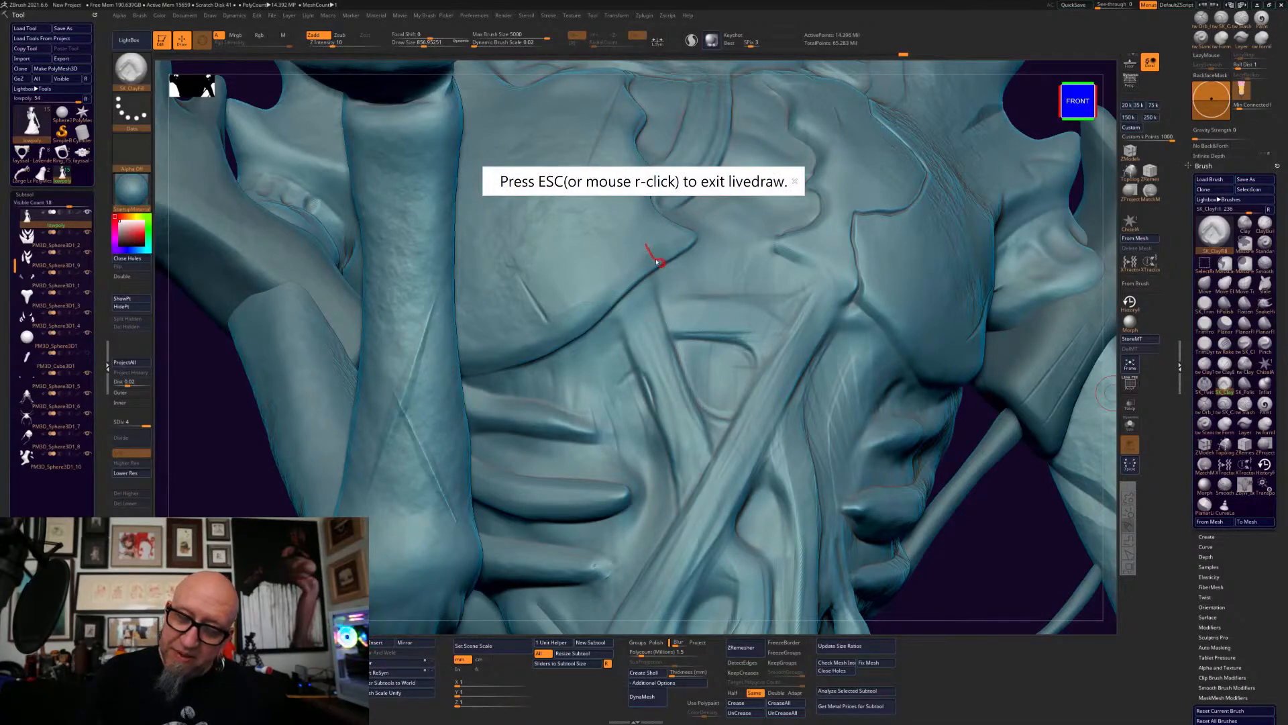
{"action": "mouse_move", "coordinate": [660, 268]}
{"action": "left_mouse_down"}
{"action": "mouse_move", "coordinate": [703, 292]}
{"action": "mouse_move", "coordinate": [673, 258]}
{"action": "left_mouse_up"}
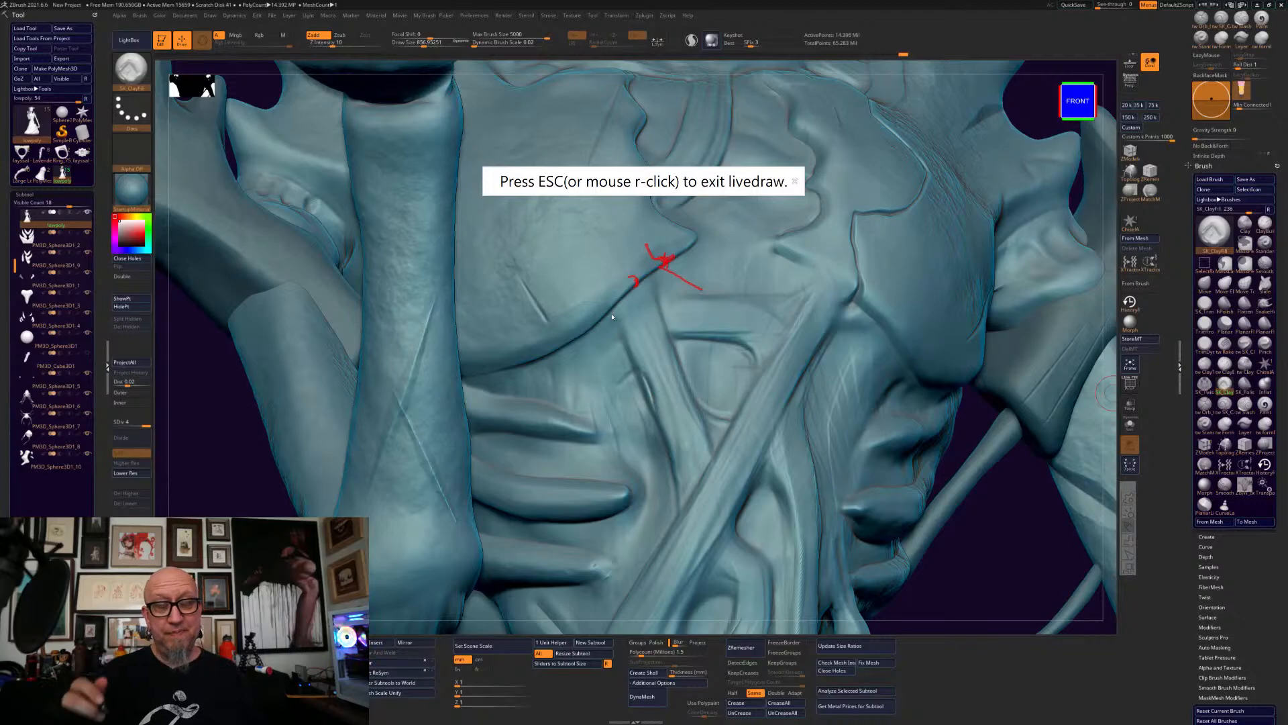
{"action": "key", "text": "Escape"}
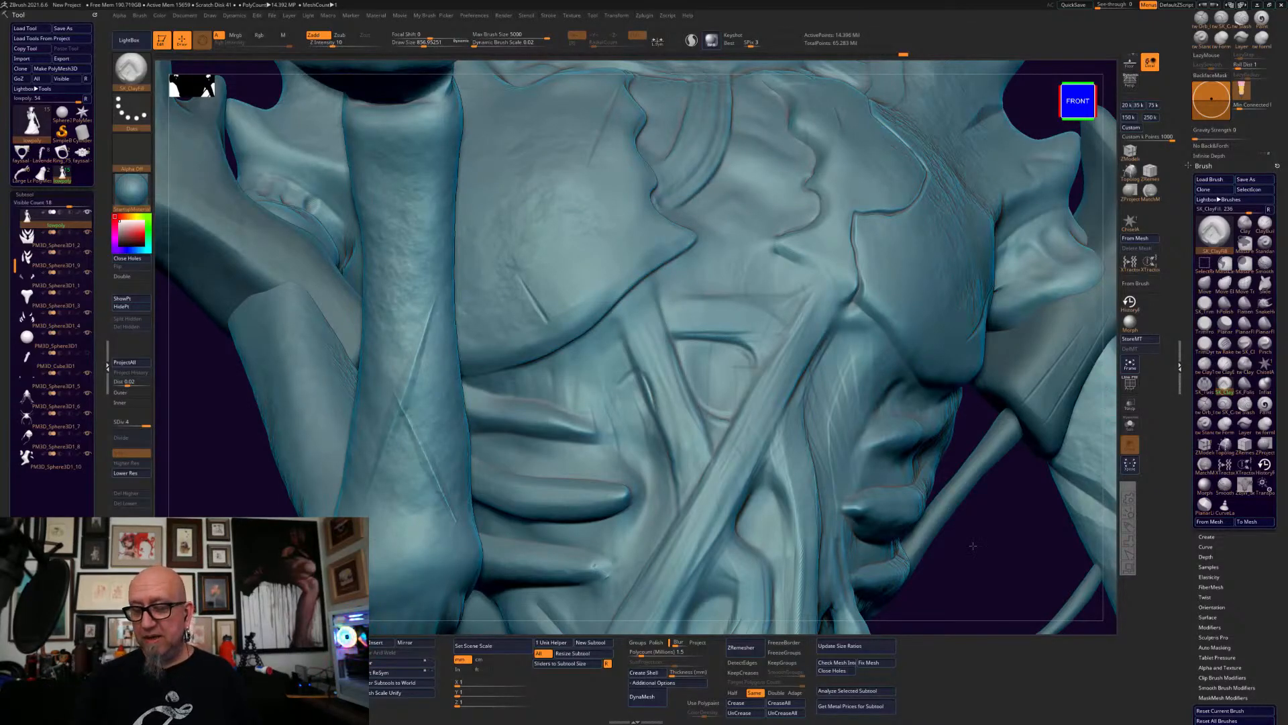
- Rework the raised-hand side chest plate's edge using ClayTubes at a draw size of about 1222, and smooth the strokes
{"action": "left_click_drag", "start_coordinate": [975, 548], "coordinate": [912, 458]}
{"action": "mouse_move", "coordinate": [1023, 420]}
{"action": "left_mouse_down"}
{"action": "mouse_move", "coordinate": [918, 590]}
{"action": "mouse_move", "coordinate": [931, 566]}
{"action": "mouse_move", "coordinate": [935, 425]}
{"action": "mouse_move", "coordinate": [874, 432]}
{"action": "mouse_move", "coordinate": [916, 439]}
{"action": "mouse_move", "coordinate": [934, 536]}
{"action": "mouse_move", "coordinate": [920, 475]}
{"action": "mouse_move", "coordinate": [980, 526]}
{"action": "mouse_move", "coordinate": [958, 484]}
{"action": "left_mouse_up"}
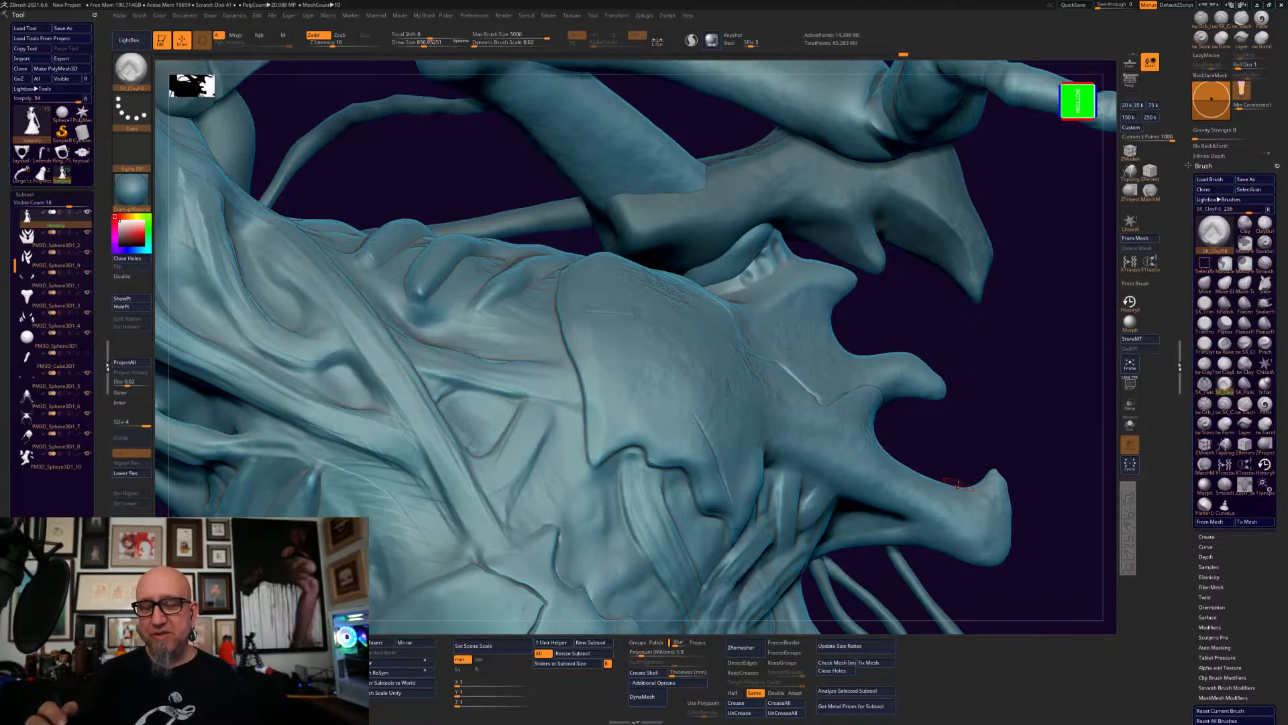
{"action": "left_click_drag", "start_coordinate": [992, 374], "coordinate": [962, 379], "text": "alt"}
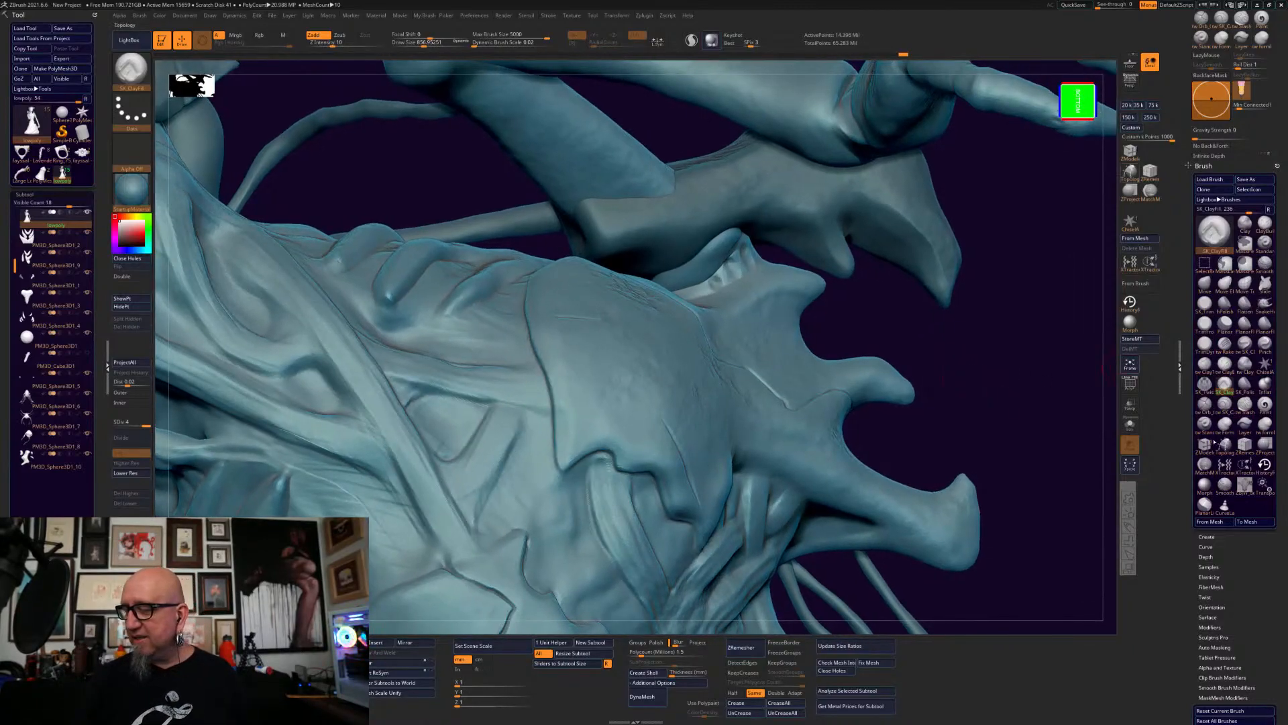
{"action": "left_click", "coordinate": [1205, 365]}
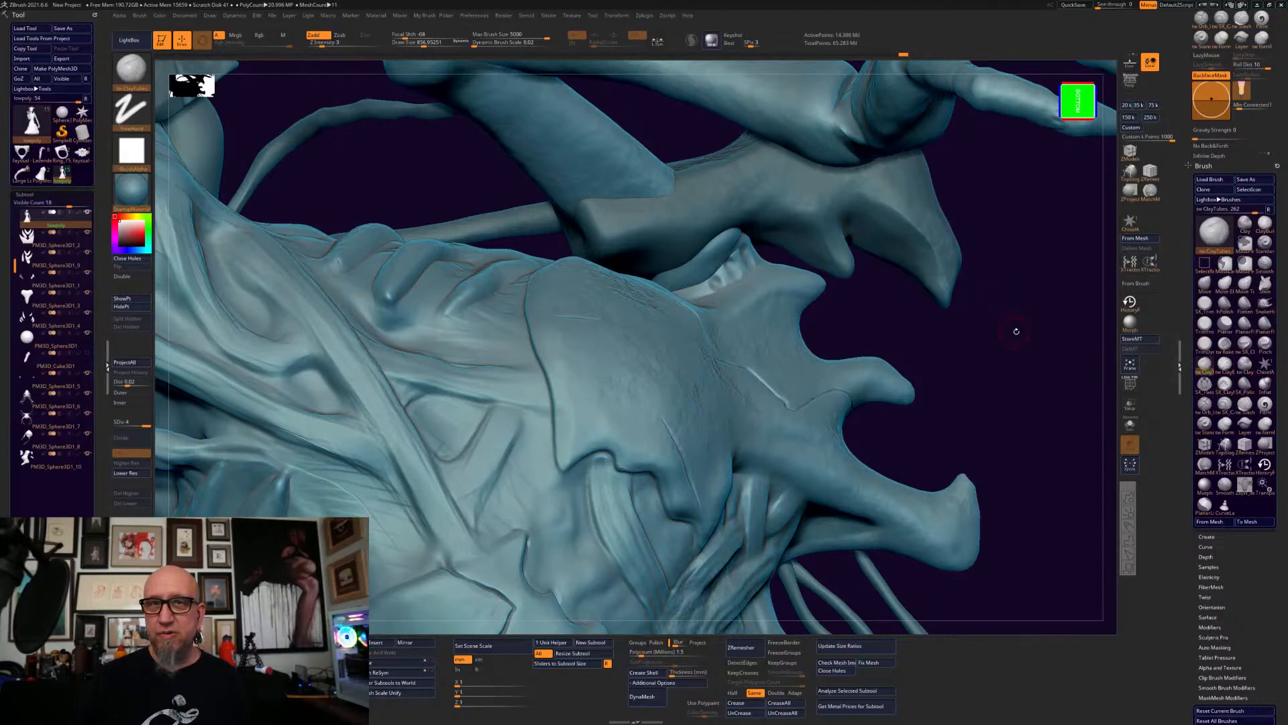
{"action": "left_click_drag", "start_coordinate": [1016, 331], "coordinate": [1008, 349]}
{"action": "key", "text": "space"}
{"action": "left_click_drag", "start_coordinate": [556, 304], "coordinate": [583, 304]}
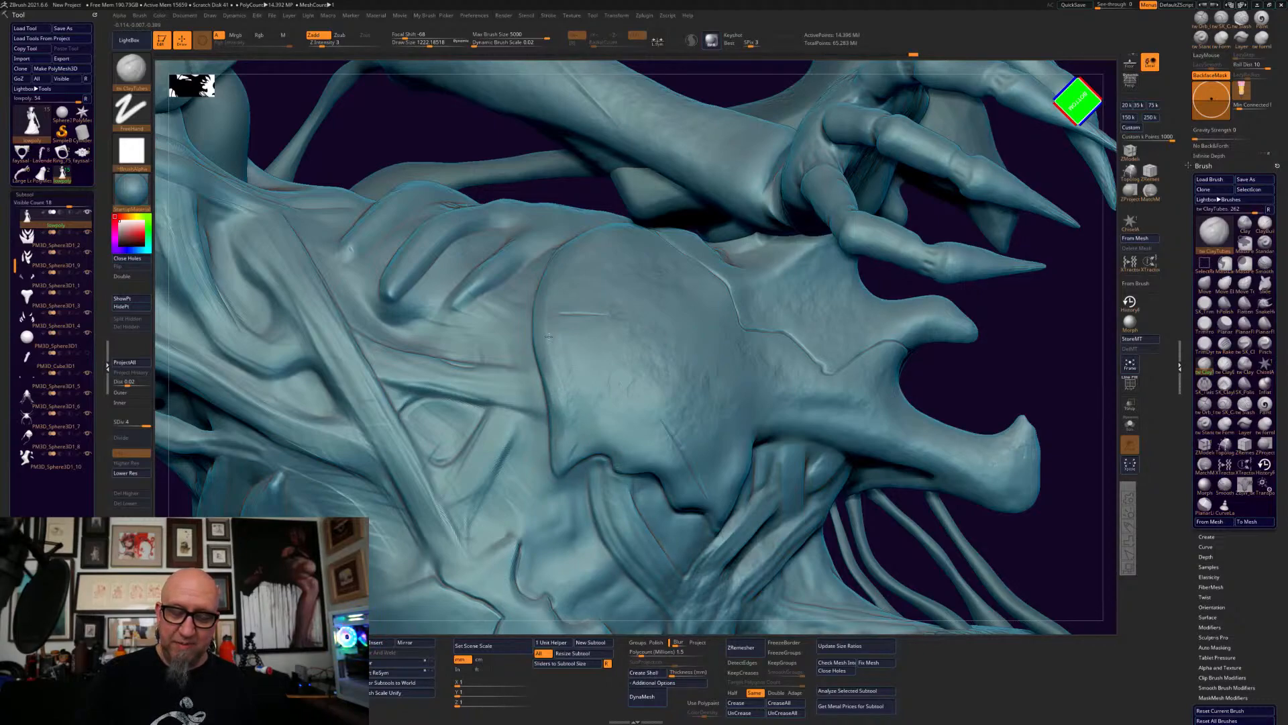
{"action": "key", "text": "shift"}
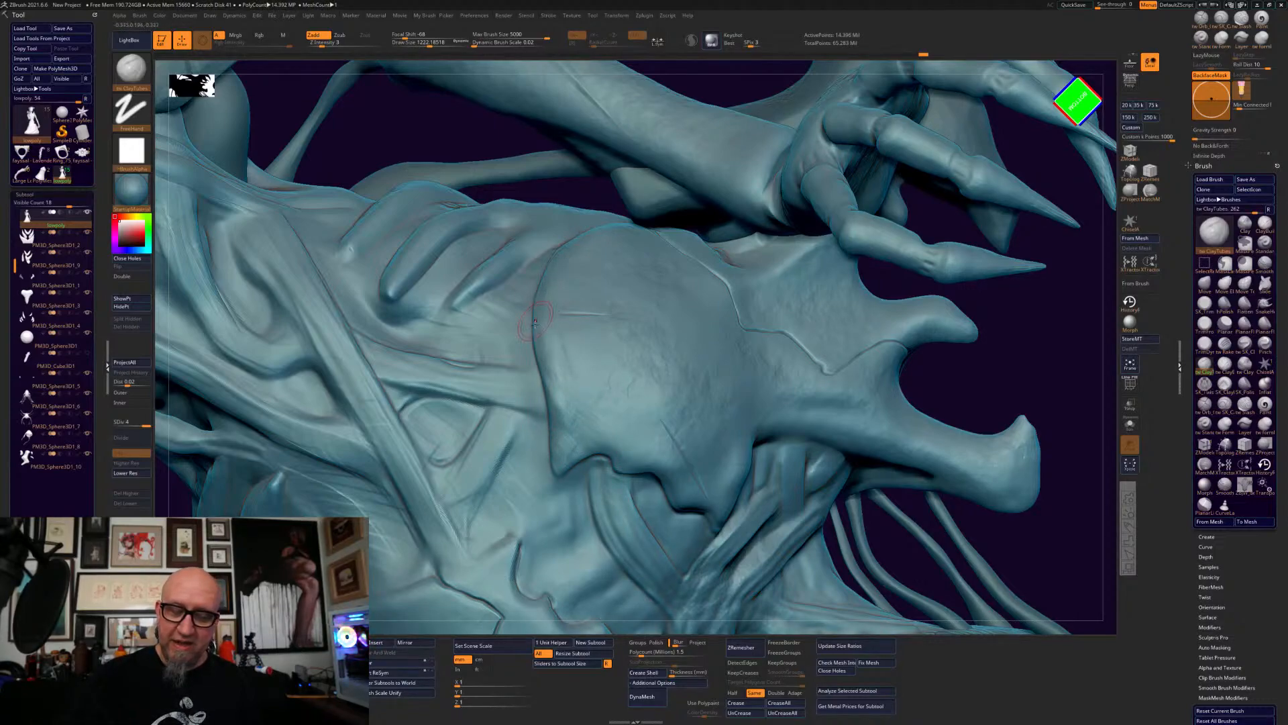
- Polish the raised-hand side chest plate's lower inner edge with the SK TrimPolish brush and smooth it
{"action": "left_click_drag", "start_coordinate": [1067, 536], "coordinate": [836, 295], "text": "alt"}
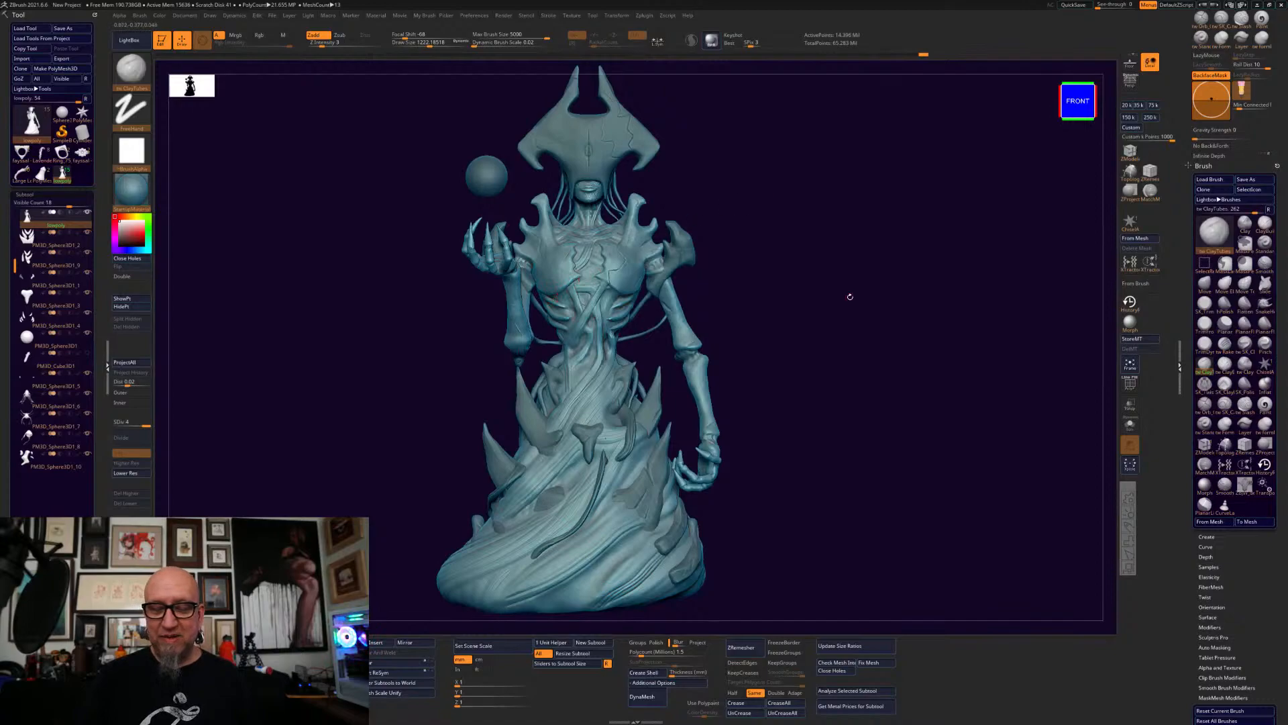
{"action": "left_click_drag", "start_coordinate": [732, 308], "coordinate": [541, 353], "text": "alt"}
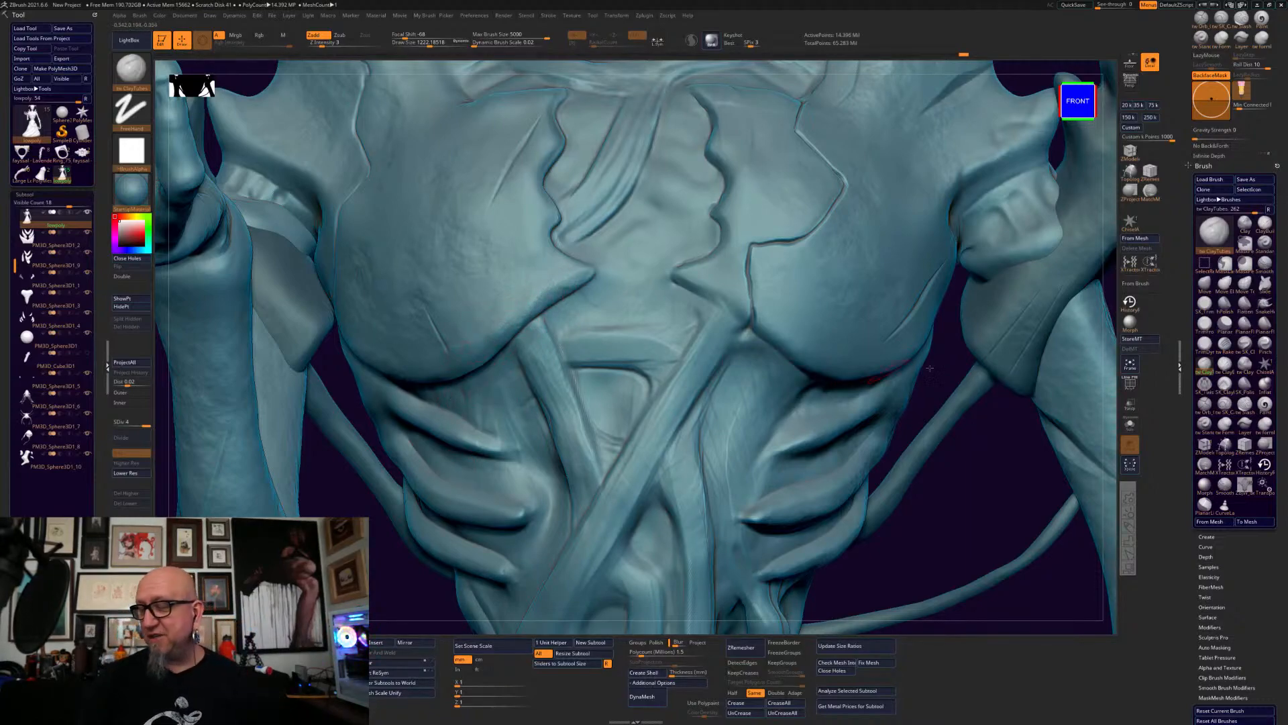
{"action": "left_click", "coordinate": [1205, 305]}
{"action": "left_click_drag", "start_coordinate": [558, 287], "coordinate": [513, 325]}
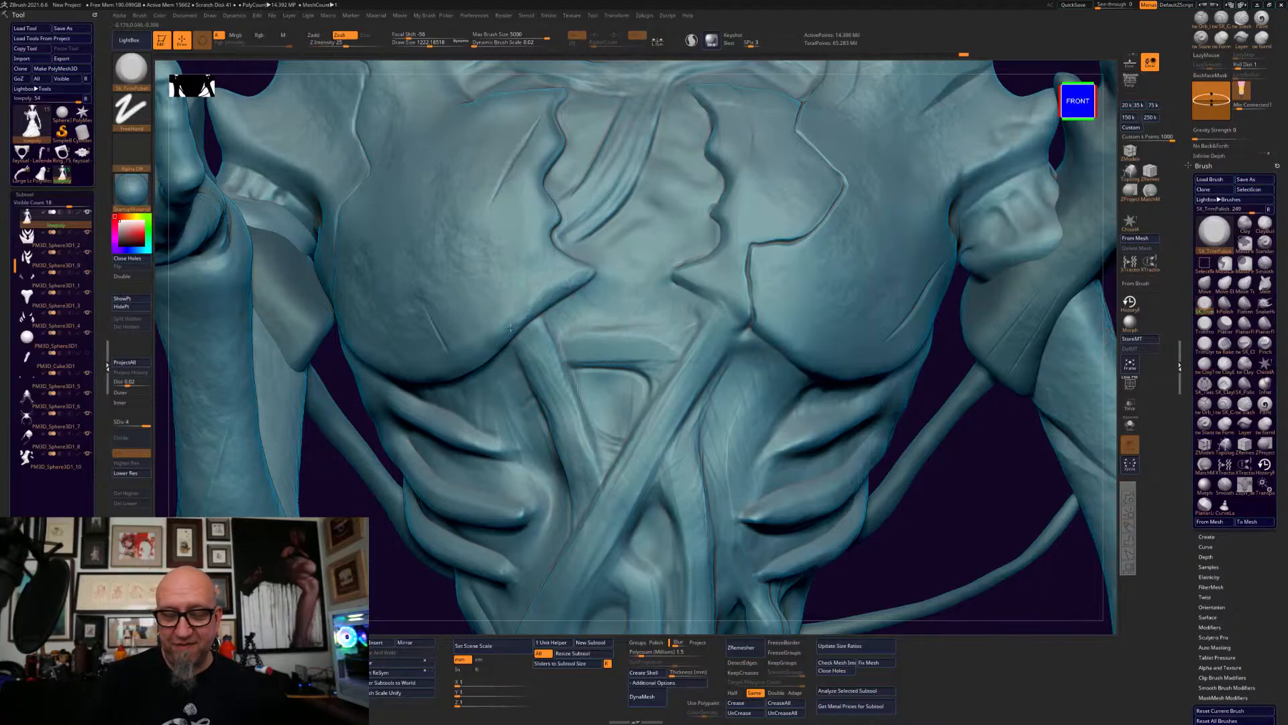
{"action": "key", "text": "shift"}
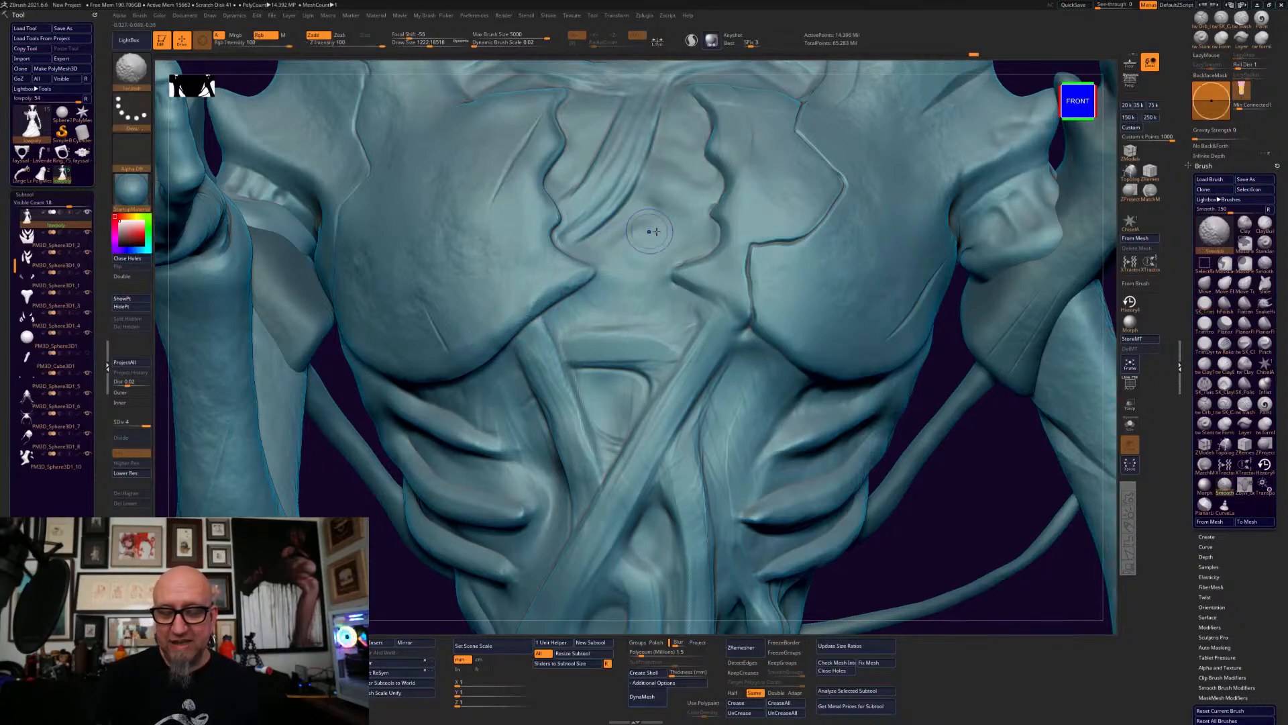
- Pinch the raised-hand side chest plate's lower inner edge at a draw size of about 764, and smooth around it
{"action": "left_click", "coordinate": [1265, 345]}
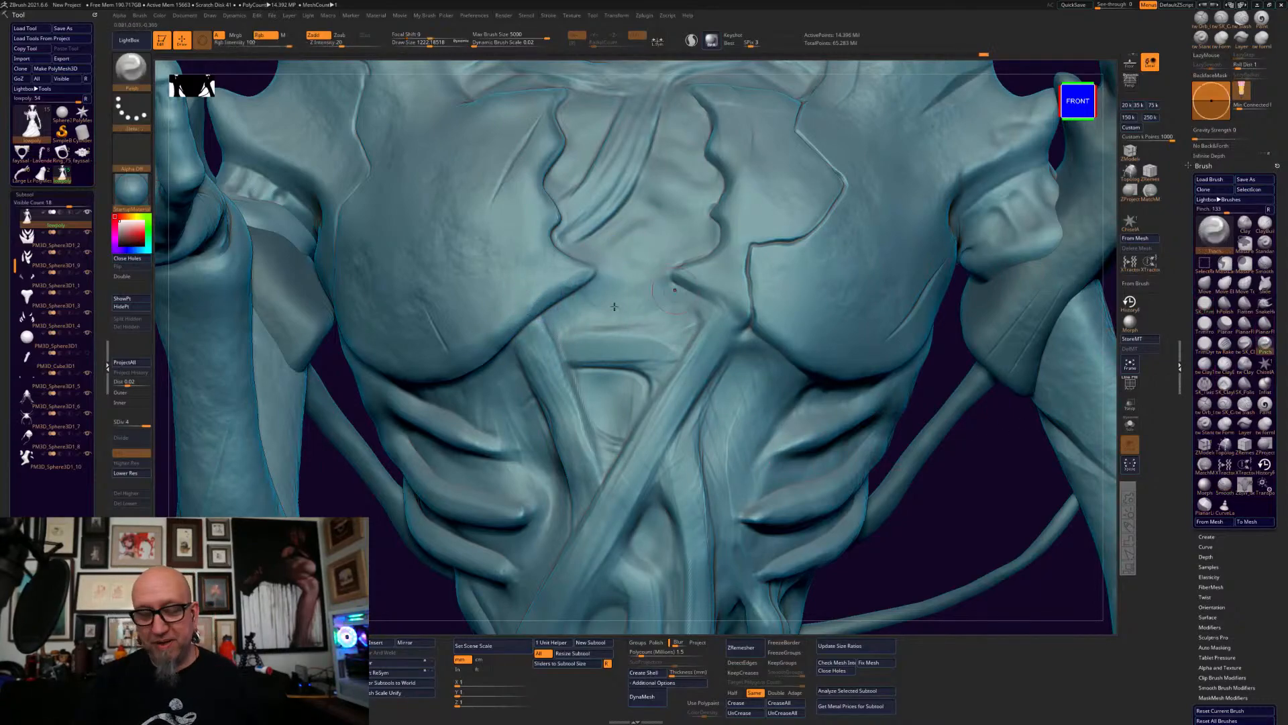
{"action": "right_click", "coordinate": [490, 315]}
{"action": "left_click_drag", "start_coordinate": [492, 312], "coordinate": [481, 311]}
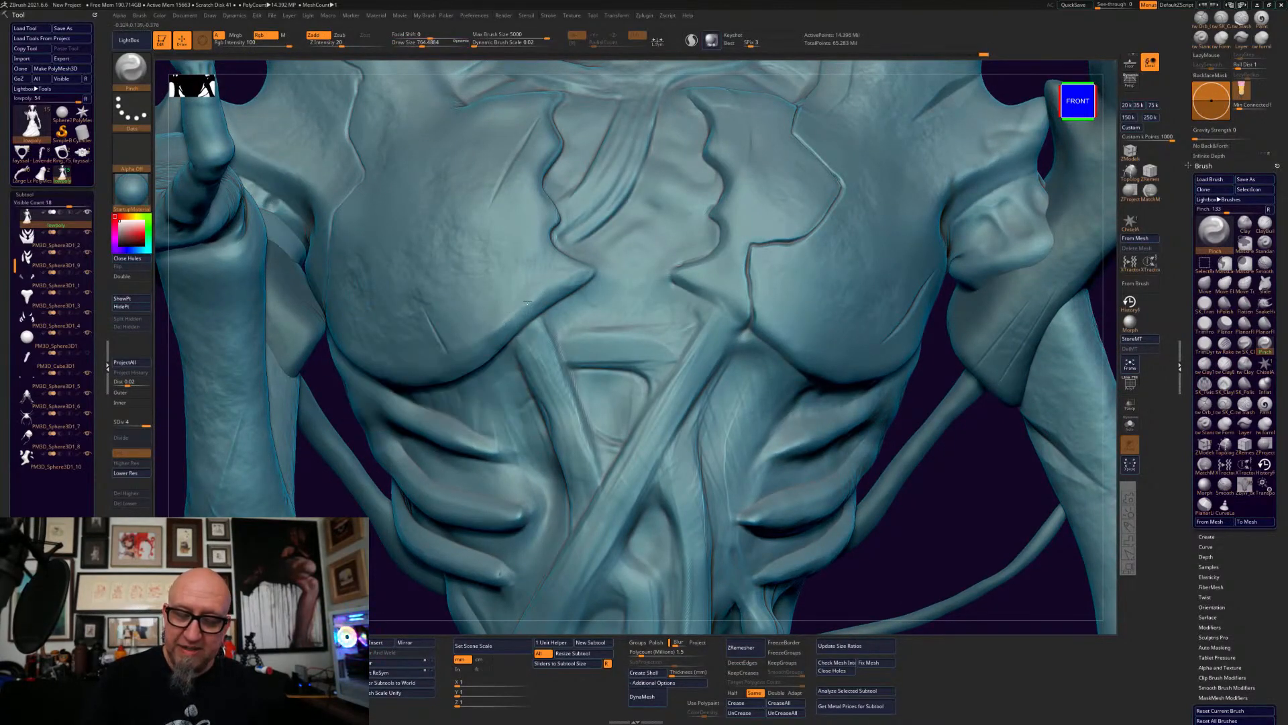
{"action": "key", "text": "shift"}
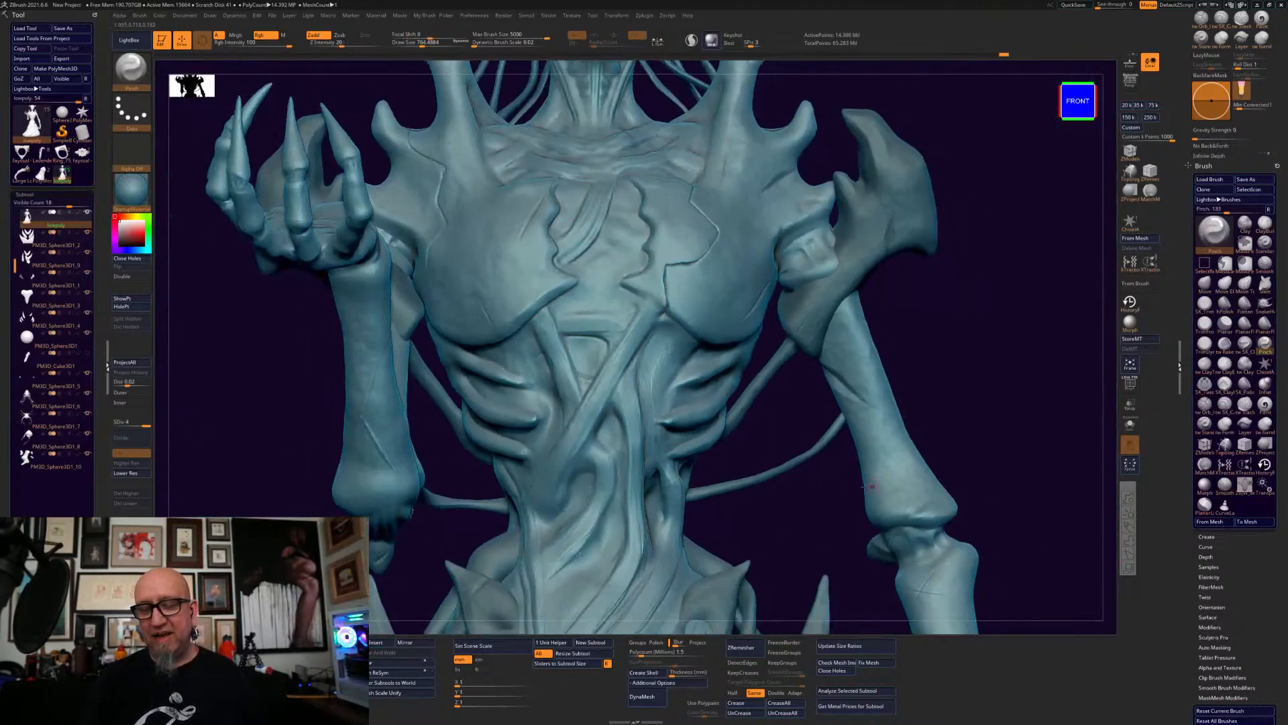
- Build up the muscle strand below the raised-hand side chest plate with ClayTubes at a reduced draw size
{"action": "mouse_move", "coordinate": [815, 530]}
{"action": "left_mouse_down", "text": "alt"}
{"action": "mouse_move", "coordinate": [825, 494]}
{"action": "mouse_move", "coordinate": [815, 545]}
{"action": "left_mouse_up", "text": "alt"}
{"action": "key", "text": "ctrl"}
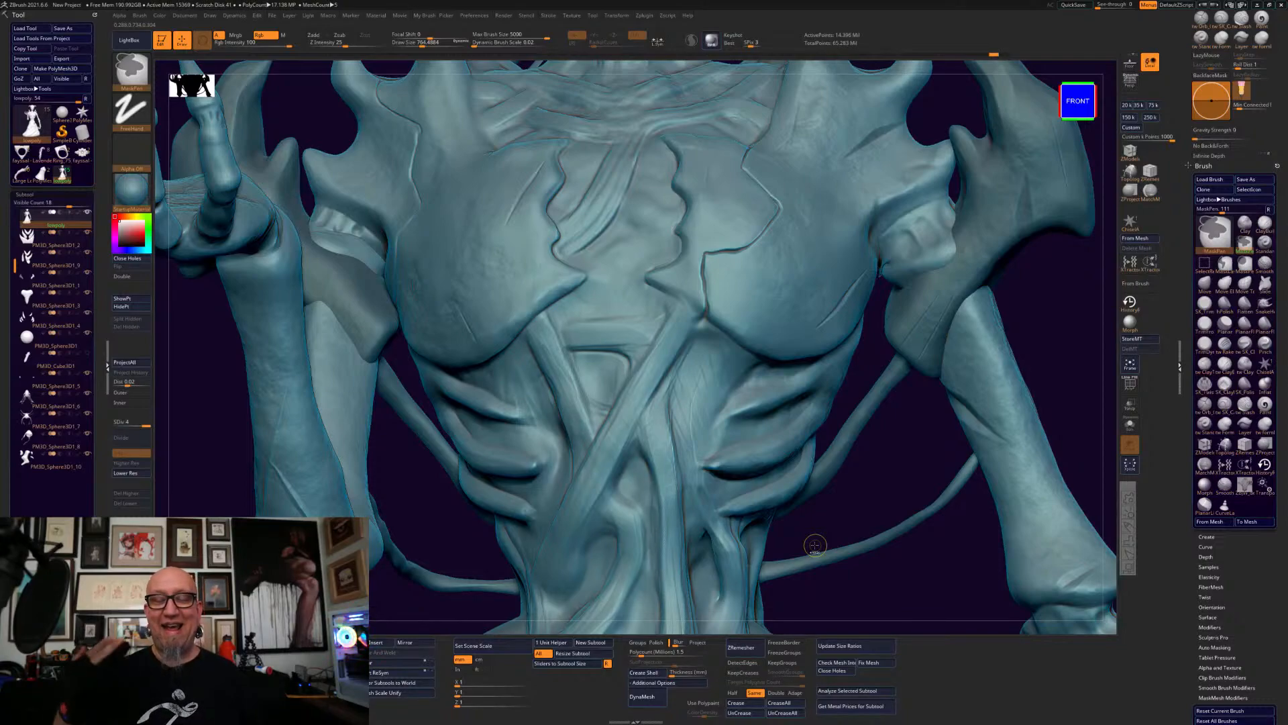
{"action": "mouse_move", "coordinate": [817, 541]}
{"action": "left_mouse_down"}
{"action": "mouse_move", "coordinate": [966, 508]}
{"action": "mouse_move", "coordinate": [988, 569]}
{"action": "mouse_move", "coordinate": [966, 611]}
{"action": "left_mouse_up"}
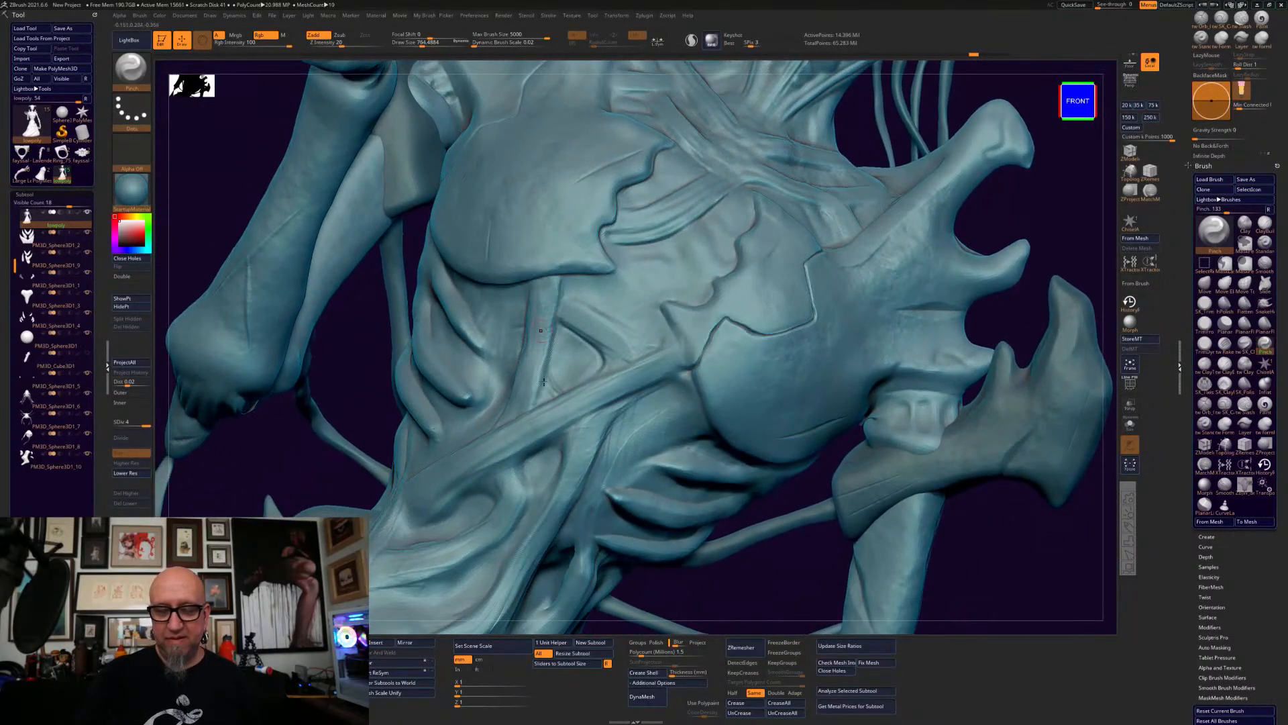
{"action": "left_click_drag", "start_coordinate": [709, 592], "coordinate": [744, 599]}
{"action": "left_click", "coordinate": [1205, 364]}
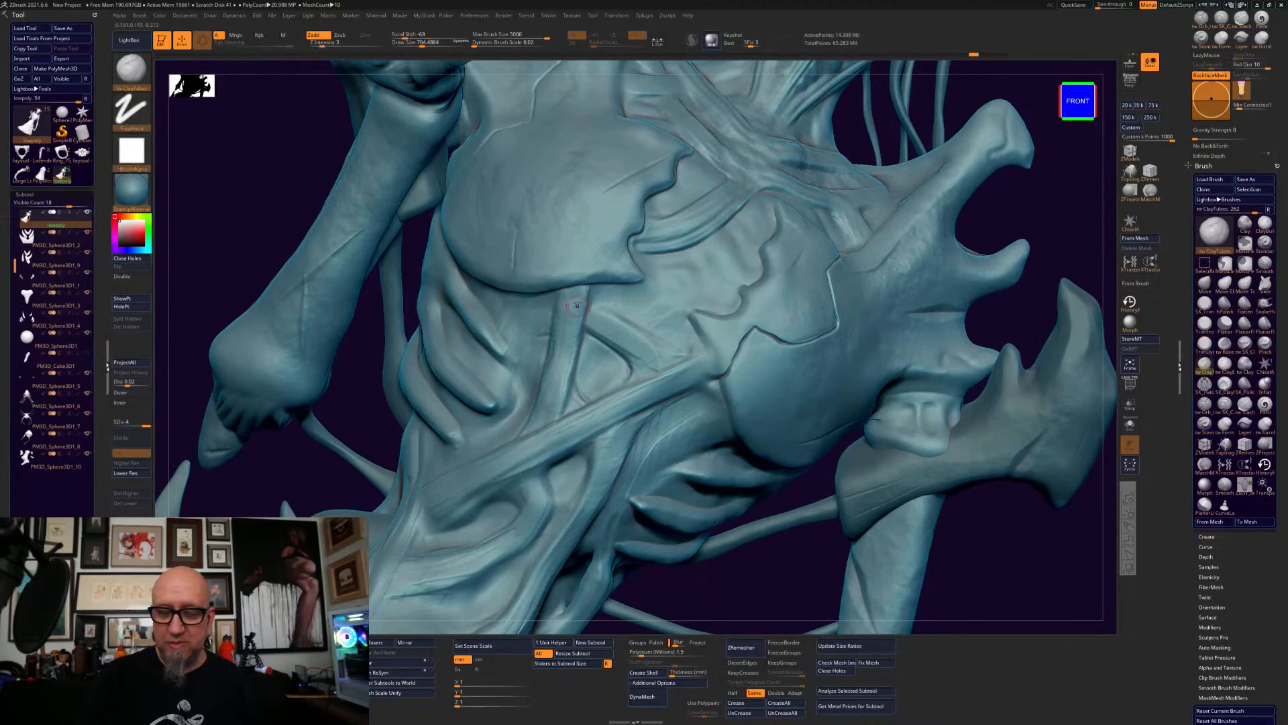
{"action": "left_click_drag", "start_coordinate": [563, 342], "coordinate": [560, 369]}
{"action": "right_click_drag", "start_coordinate": [544, 382], "coordinate": [533, 391]}
{"action": "key", "text": "space"}
{"action": "left_click_drag", "start_coordinate": [574, 340], "coordinate": [563, 307]}
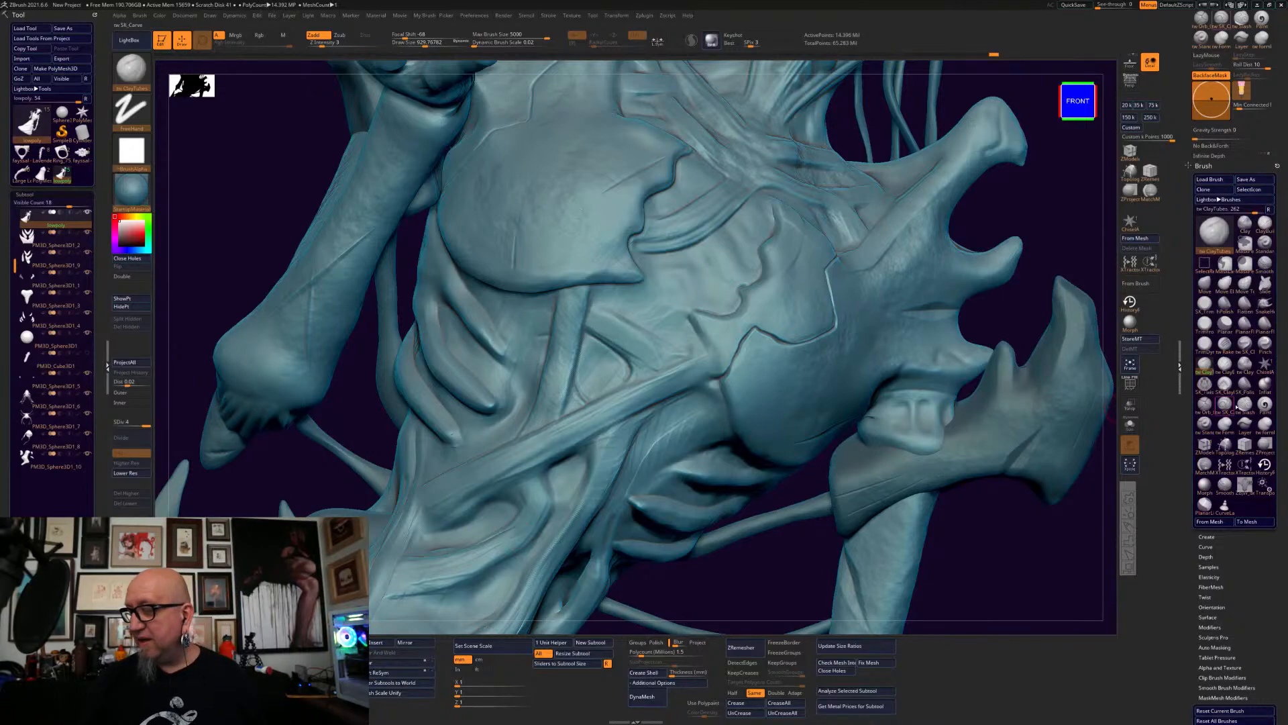
- Define and smooth the sides of the strand below the chest plate, and fill its upper end with ClayFill
{"action": "left_click", "coordinate": [1204, 384]}
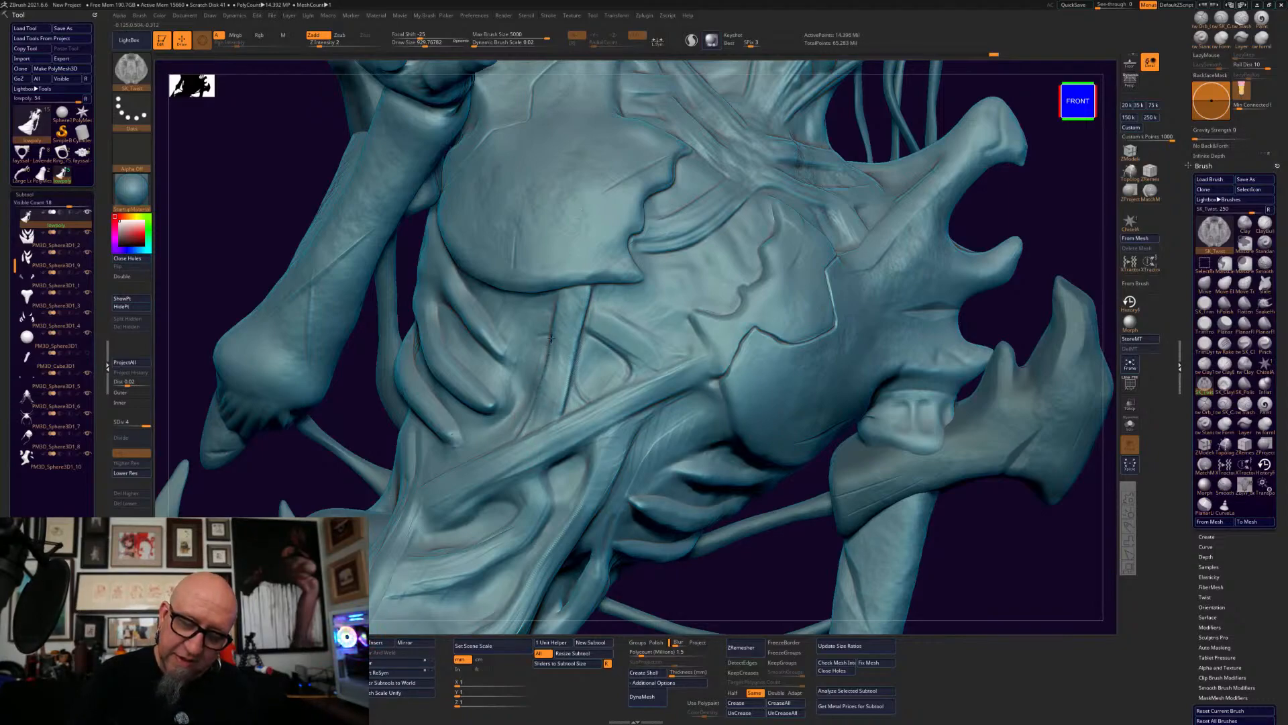
{"action": "key", "text": "shift"}
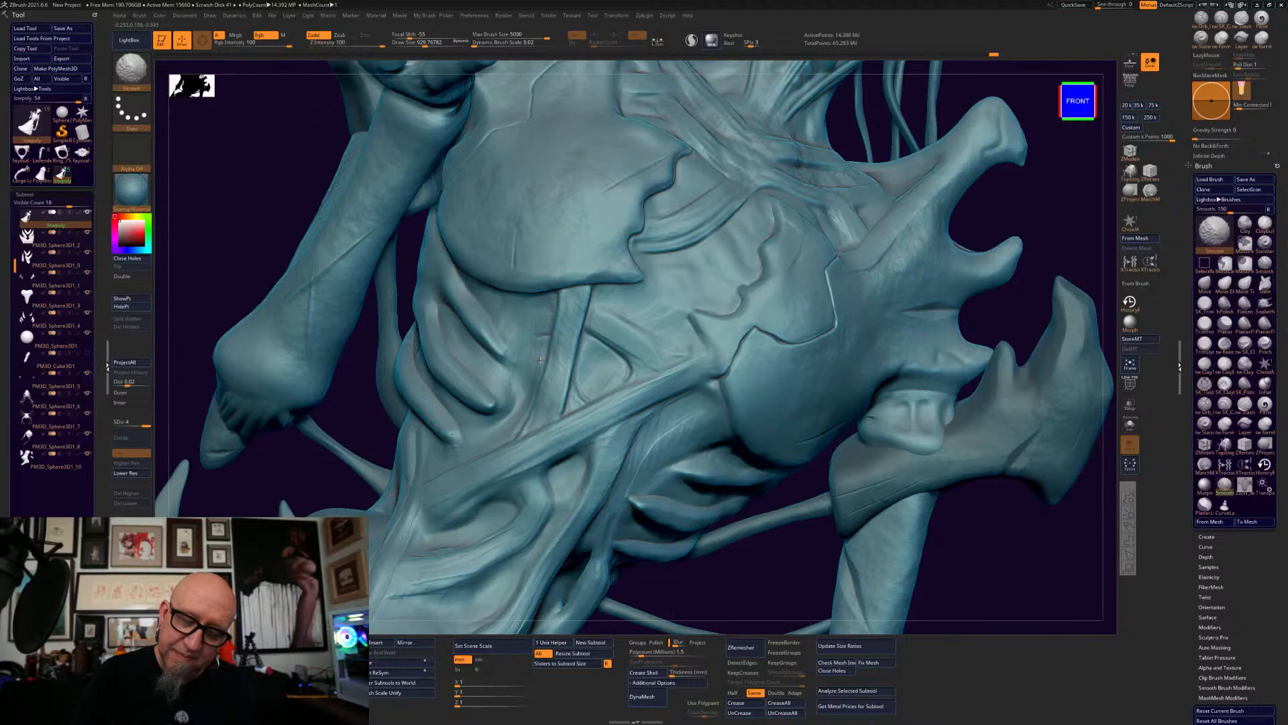
{"action": "left_click", "coordinate": [1225, 383]}
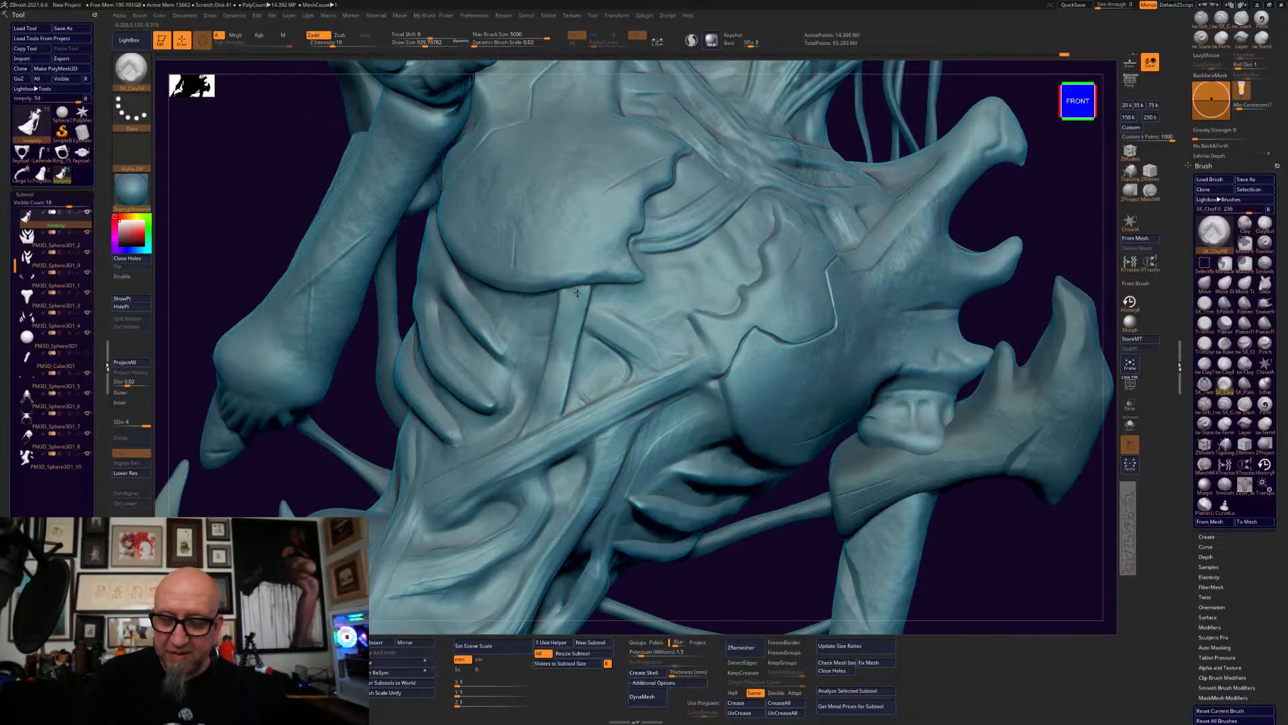
- Reshape the diagonal muscle strand between the chest plates with ClayTubes at a draw size of about 1718
{"action": "left_click_drag", "start_coordinate": [782, 575], "coordinate": [698, 376], "text": "alt"}
{"action": "mouse_move", "coordinate": [779, 463]}
{"action": "left_mouse_down"}
{"action": "mouse_move", "coordinate": [819, 475]}
{"action": "mouse_move", "coordinate": [817, 544]}
{"action": "mouse_move", "coordinate": [846, 487]}
{"action": "mouse_move", "coordinate": [782, 437]}
{"action": "mouse_move", "coordinate": [785, 535]}
{"action": "mouse_move", "coordinate": [723, 415]}
{"action": "mouse_move", "coordinate": [765, 489]}
{"action": "mouse_move", "coordinate": [767, 469]}
{"action": "mouse_move", "coordinate": [778, 485]}
{"action": "left_mouse_up"}
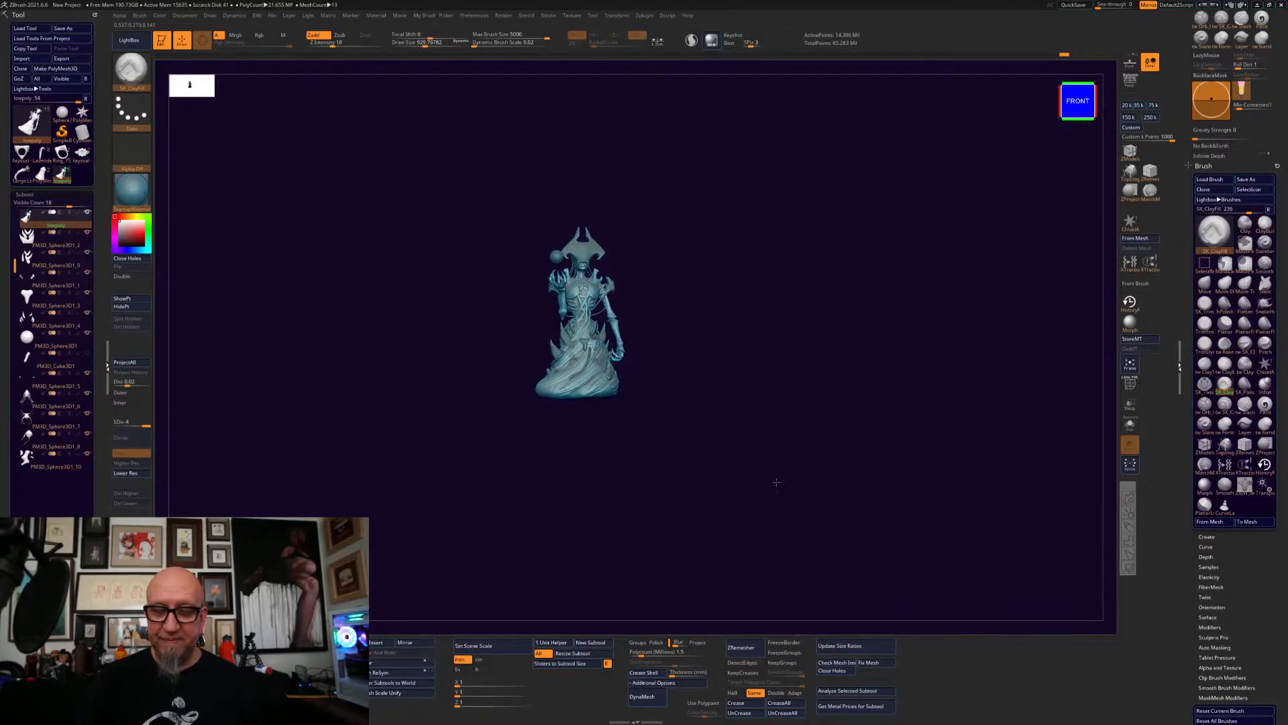
{"action": "left_click_drag", "start_coordinate": [770, 492], "coordinate": [822, 571], "text": "alt"}
{"action": "mouse_move", "coordinate": [862, 446]}
{"action": "left_mouse_down"}
{"action": "mouse_move", "coordinate": [914, 429]}
{"action": "mouse_move", "coordinate": [905, 425]}
{"action": "mouse_move", "coordinate": [890, 483]}
{"action": "left_mouse_up"}
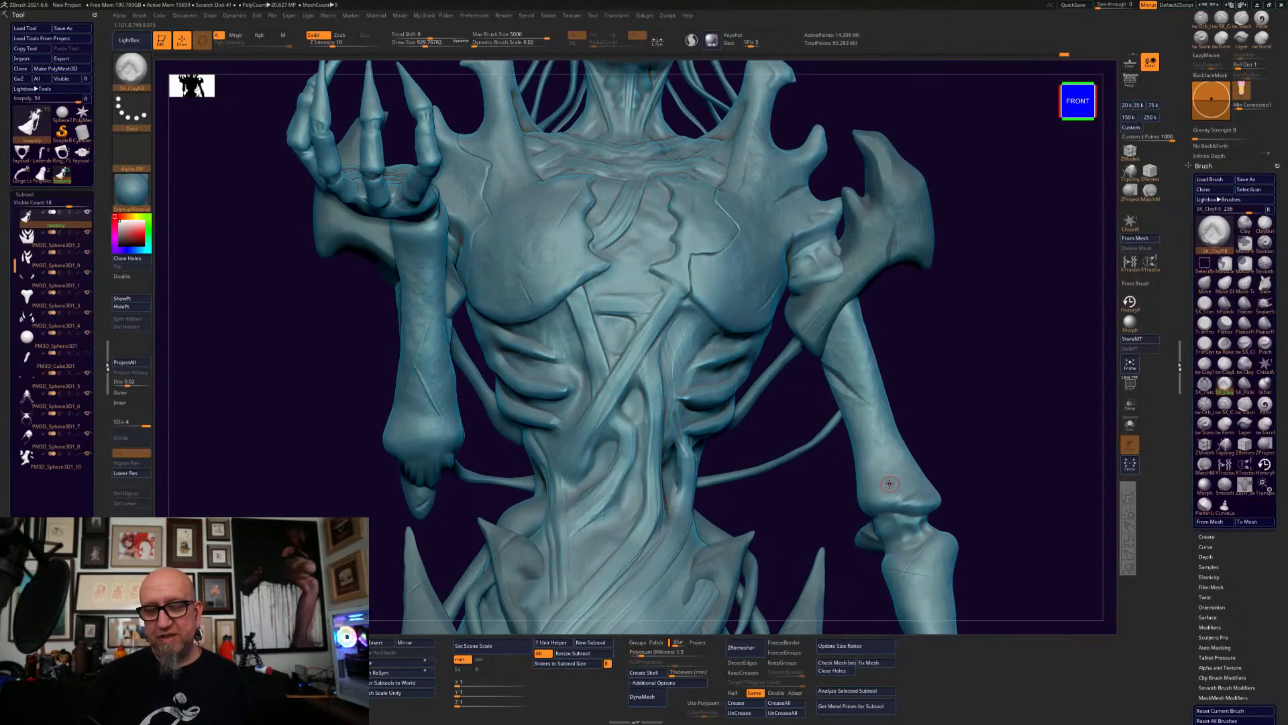
{"action": "mouse_move", "coordinate": [1060, 342]}
{"action": "left_mouse_down"}
{"action": "mouse_move", "coordinate": [1013, 340]}
{"action": "mouse_move", "coordinate": [958, 480]}
{"action": "mouse_move", "coordinate": [961, 468]}
{"action": "left_mouse_up"}
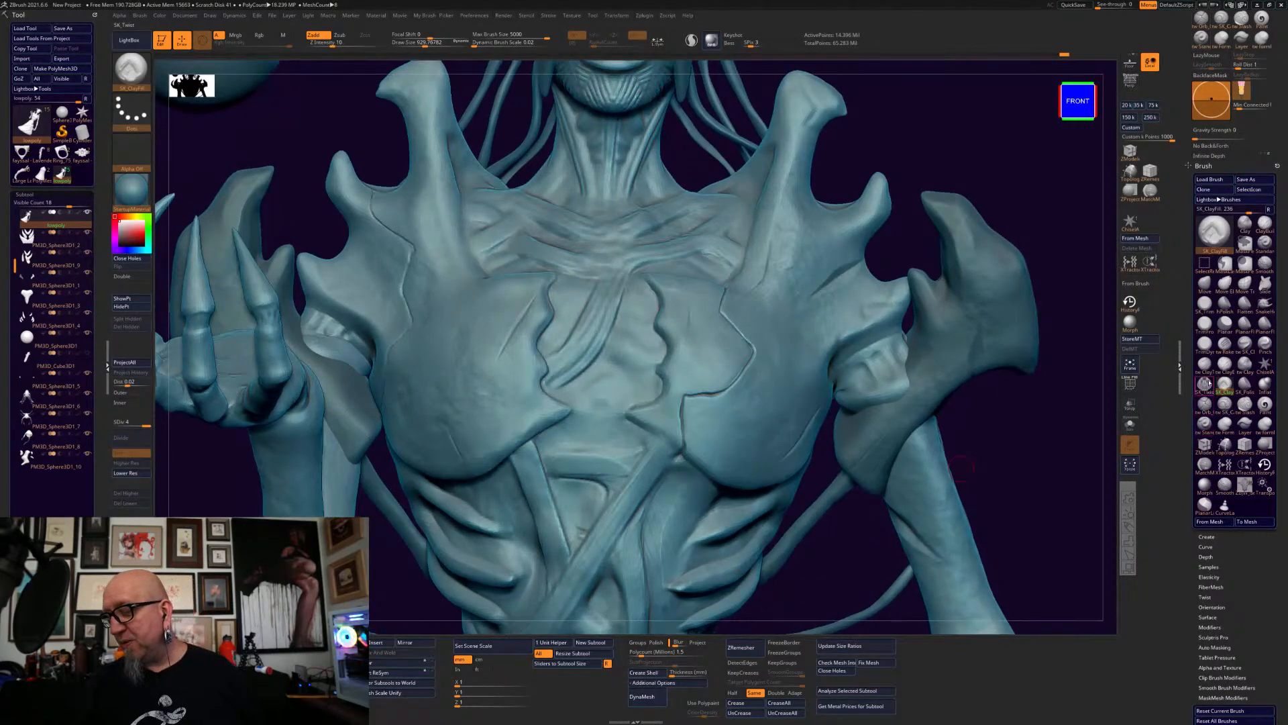
{"action": "left_click", "coordinate": [1205, 363]}
{"action": "right_click_drag", "start_coordinate": [603, 325], "coordinate": [610, 326]}
{"action": "left_click_drag", "start_coordinate": [598, 300], "coordinate": [609, 283]}
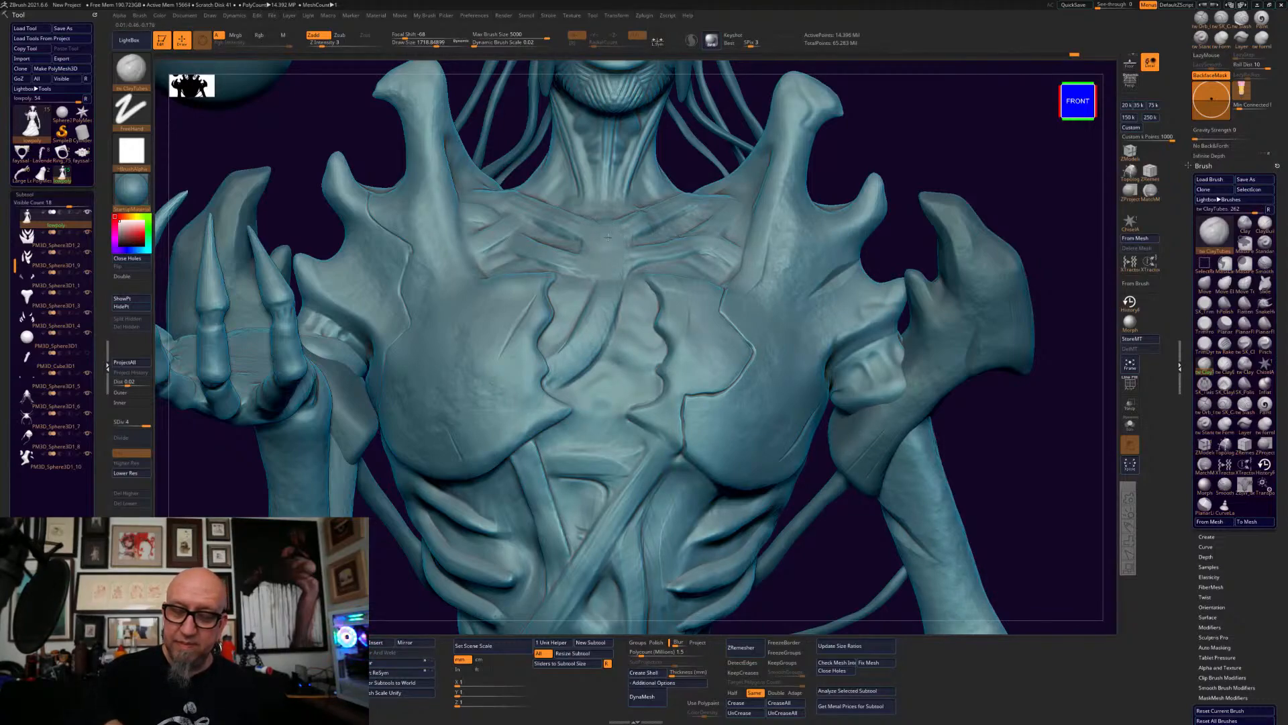
{"action": "mouse_move", "coordinate": [603, 271]}
{"action": "left_mouse_down"}
{"action": "mouse_move", "coordinate": [624, 272]}
{"action": "mouse_move", "coordinate": [613, 294]}
{"action": "left_mouse_up"}
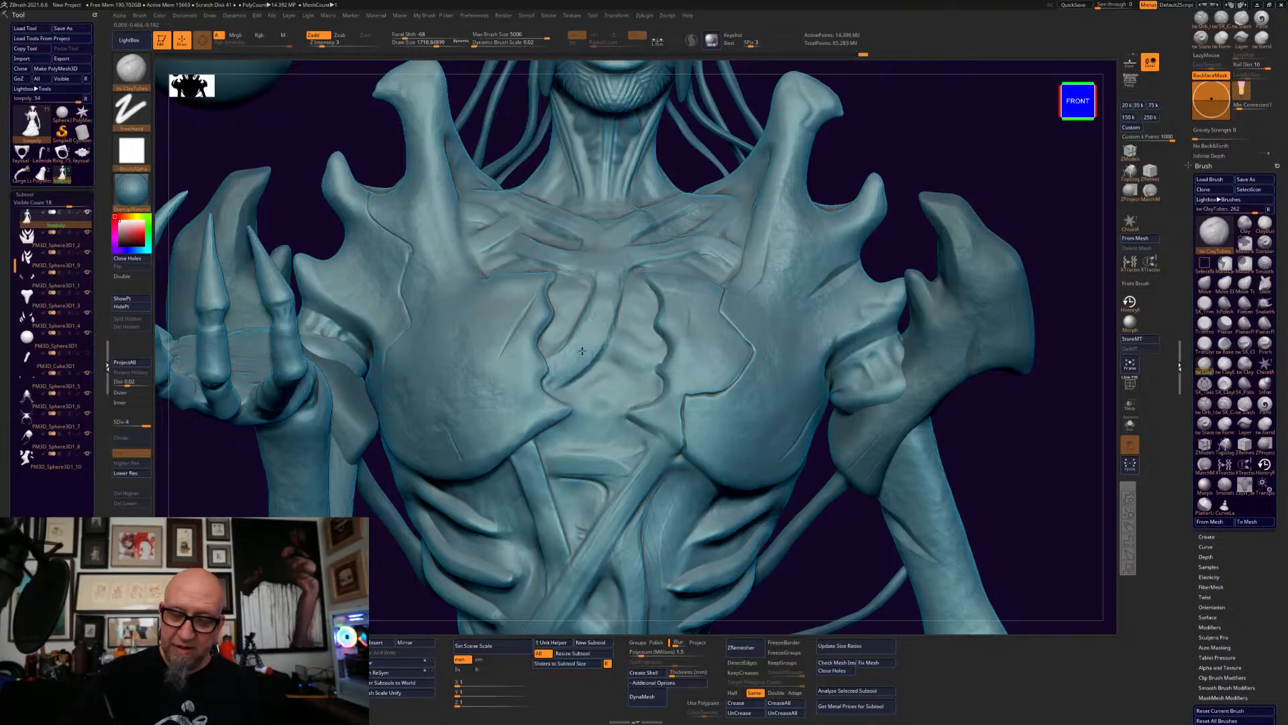
{"action": "mouse_move", "coordinate": [610, 263]}
{"action": "left_mouse_down"}
{"action": "mouse_move", "coordinate": [580, 332]}
{"action": "mouse_move", "coordinate": [528, 378]}
{"action": "left_mouse_up"}
- Sharpen the sternum strand's borders at a draw size of about 1250, refine its lower end with ClayFill, and review the torso
{"action": "left_click", "coordinate": [1205, 383]}
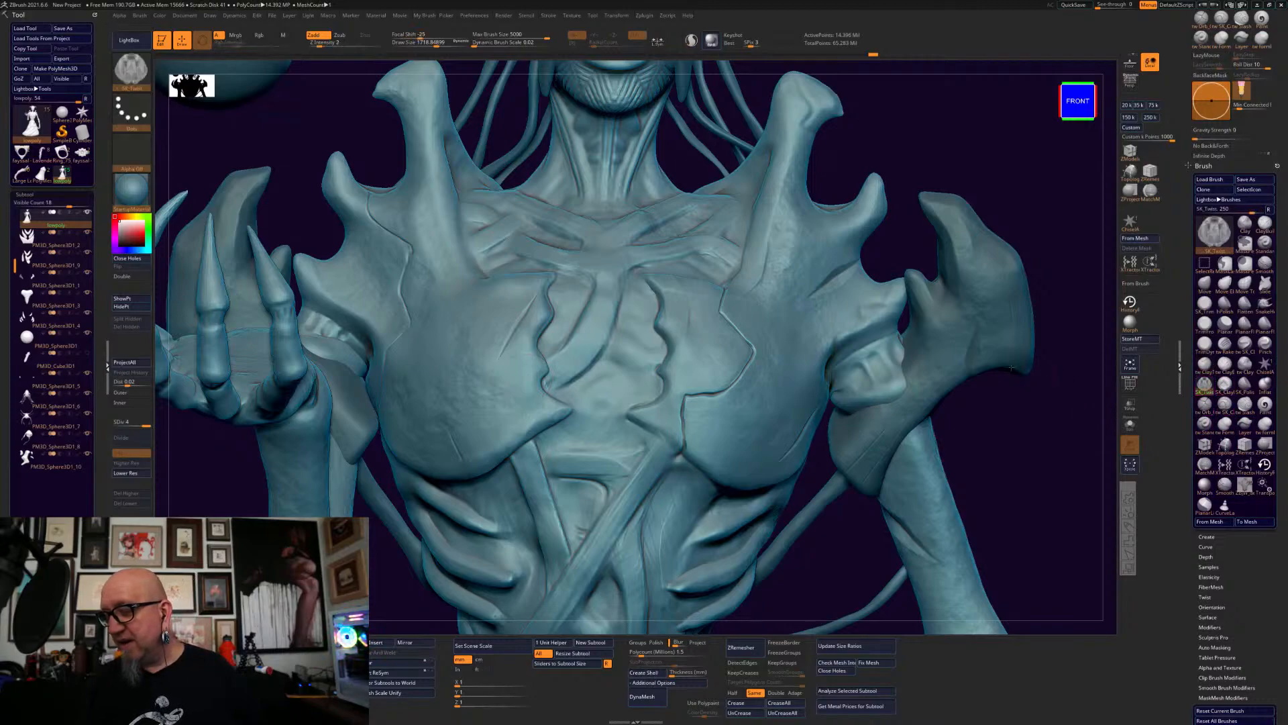
{"action": "right_click_drag", "start_coordinate": [615, 347], "coordinate": [605, 345]}
{"action": "left_click_drag", "start_coordinate": [616, 343], "coordinate": [605, 341]}
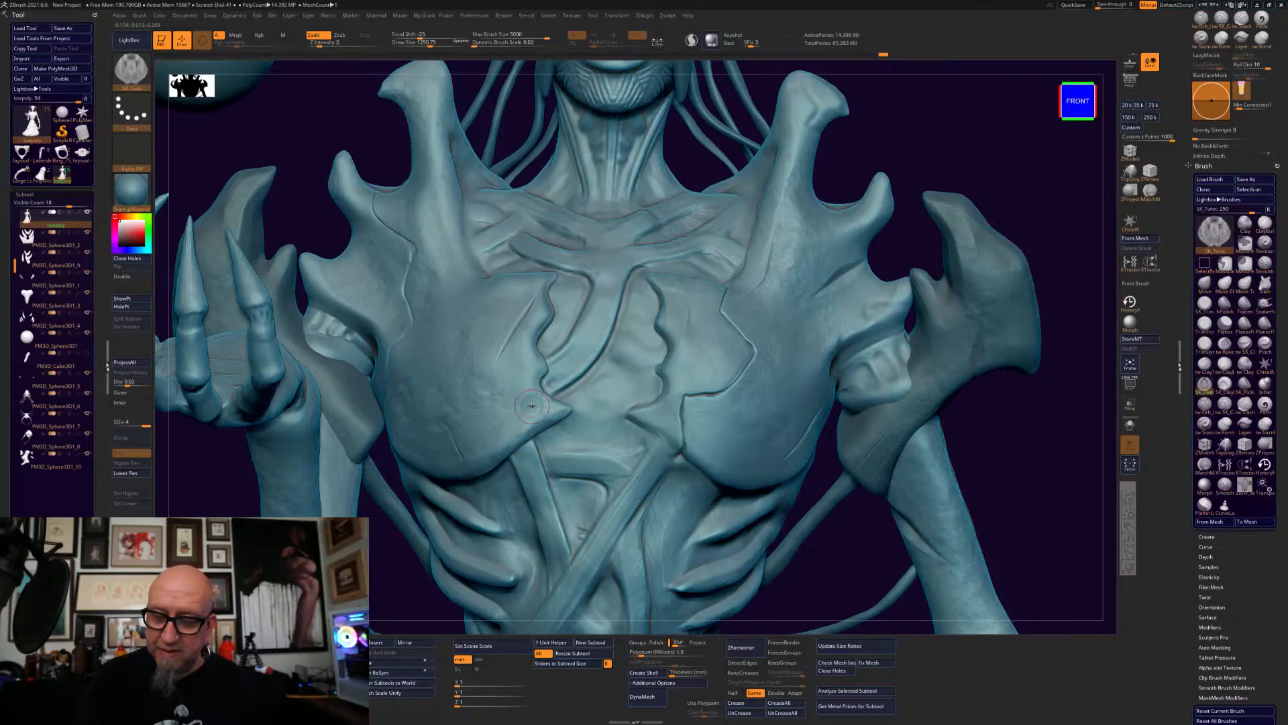
{"action": "left_click", "coordinate": [1225, 384]}
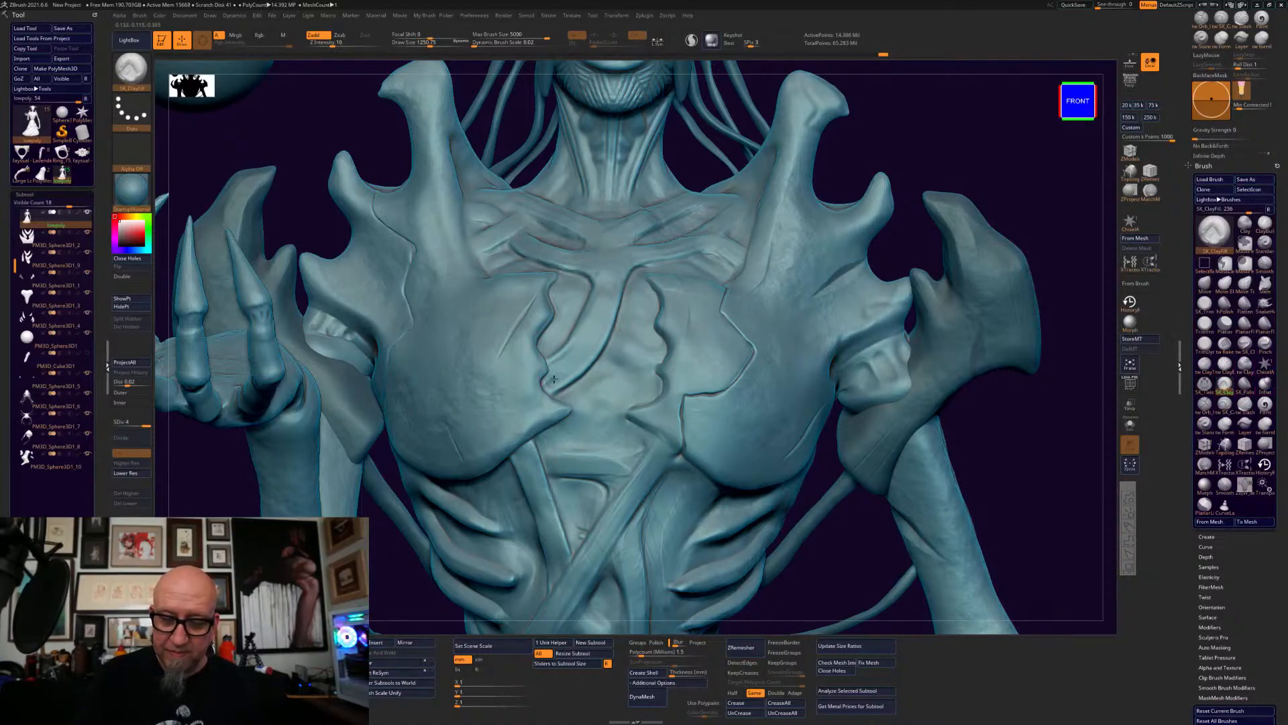
{"action": "left_click_drag", "start_coordinate": [1046, 315], "coordinate": [957, 508], "text": "alt"}
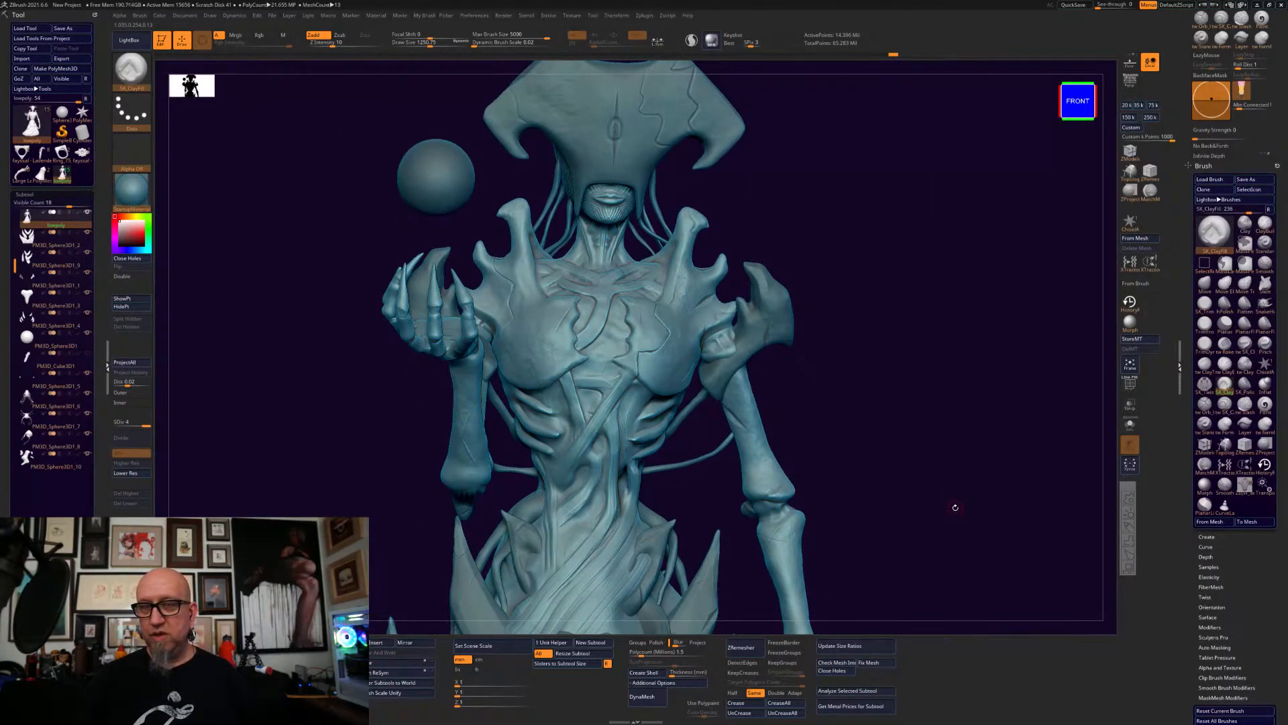
{"action": "mouse_move", "coordinate": [1030, 495]}
{"action": "left_mouse_down"}
{"action": "mouse_move", "coordinate": [906, 461]}
{"action": "mouse_move", "coordinate": [837, 469]}
{"action": "mouse_move", "coordinate": [900, 468]}
{"action": "mouse_move", "coordinate": [903, 451]}
{"action": "left_mouse_up"}
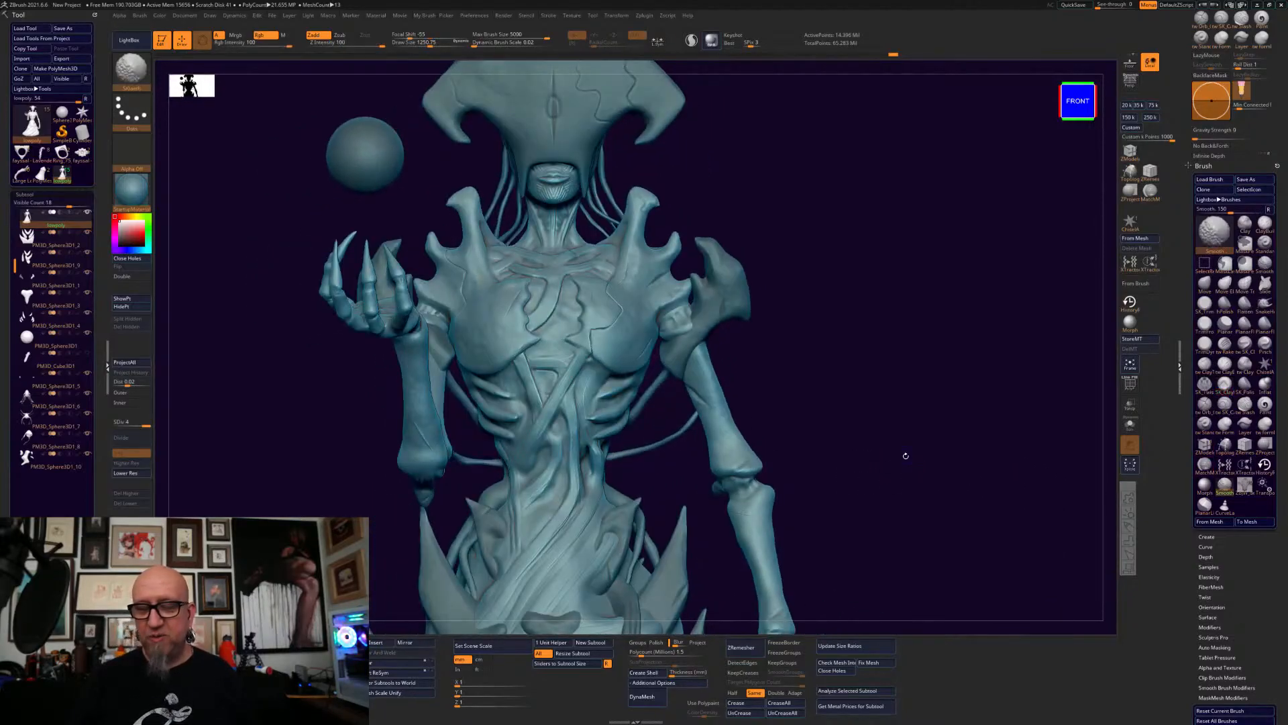
{"action": "mouse_move", "coordinate": [840, 411]}
{"action": "left_mouse_down", "text": "alt"}
{"action": "mouse_move", "coordinate": [932, 518]}
{"action": "mouse_move", "coordinate": [854, 457]}
{"action": "left_mouse_up", "text": "alt"}
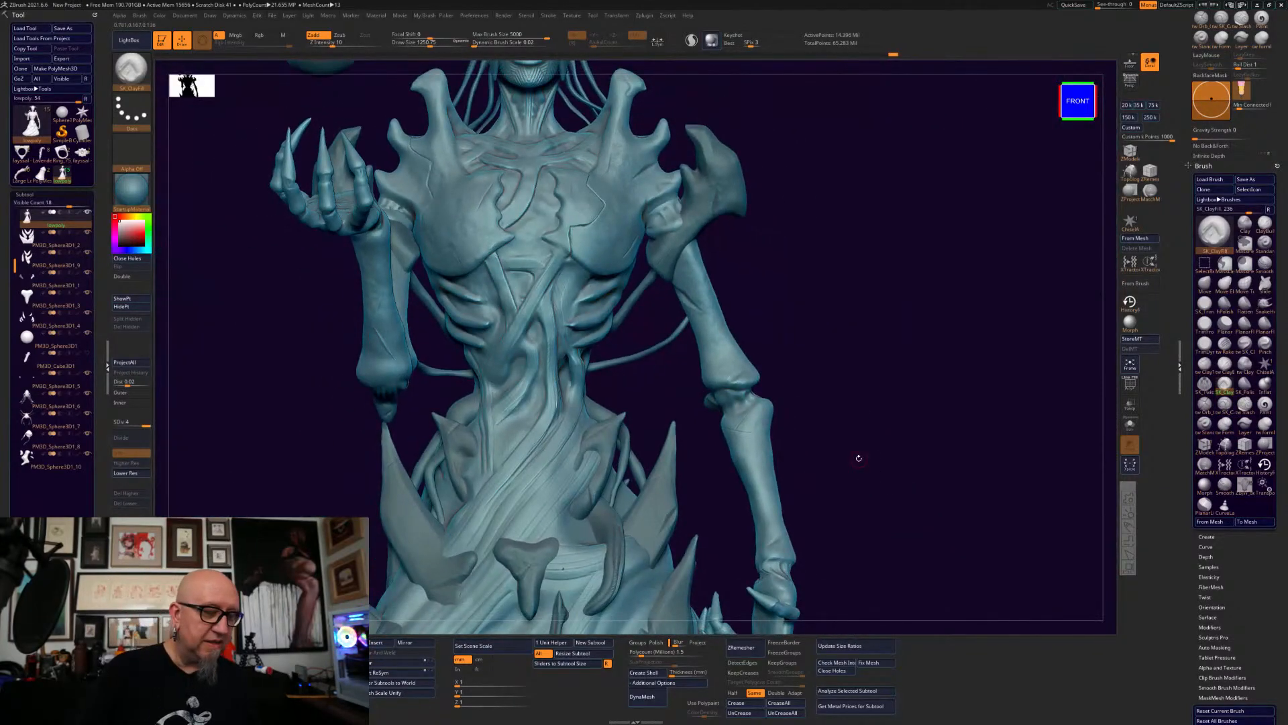
- Switch to the PolyMesh3D star and convert it into a flat plane through the gizmo's primitive options
{"action": "left_click", "coordinate": [81, 113]}
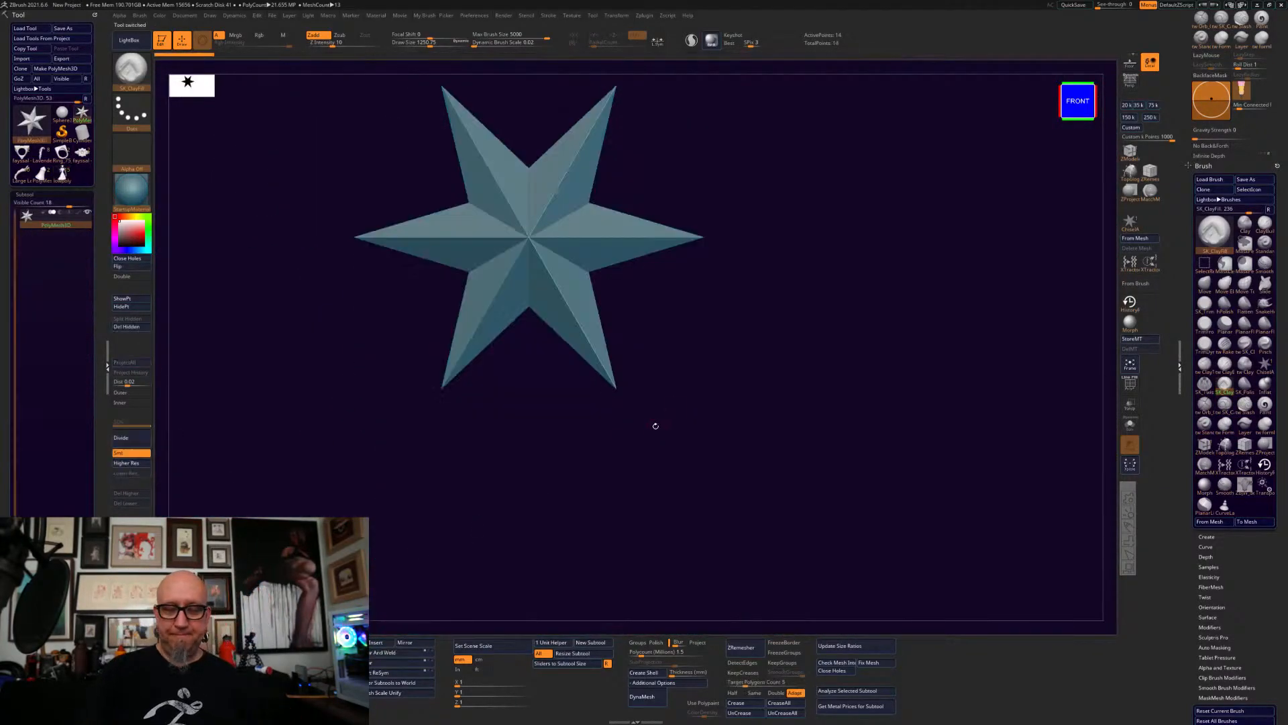
{"action": "key", "text": "w"}
{"action": "left_click_drag", "start_coordinate": [764, 312], "coordinate": [806, 452], "text": "alt"}
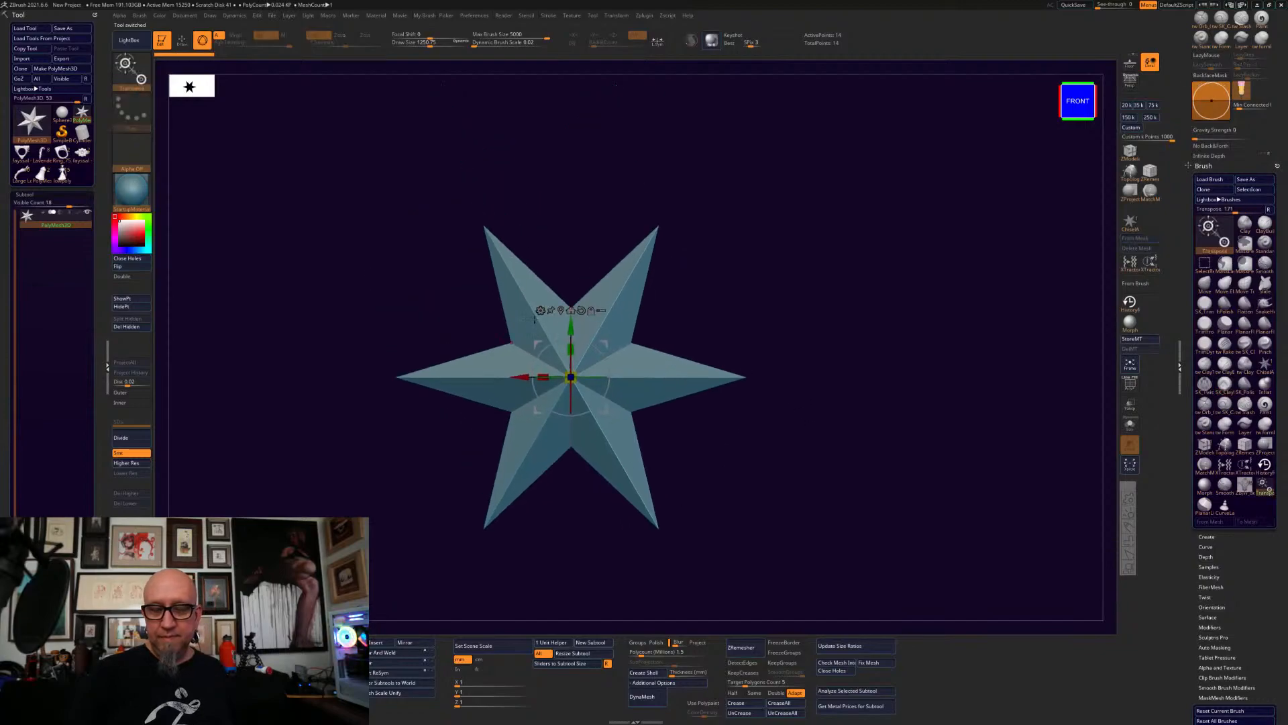
{"action": "left_click", "coordinate": [542, 313]}
{"action": "left_click", "coordinate": [706, 309]}
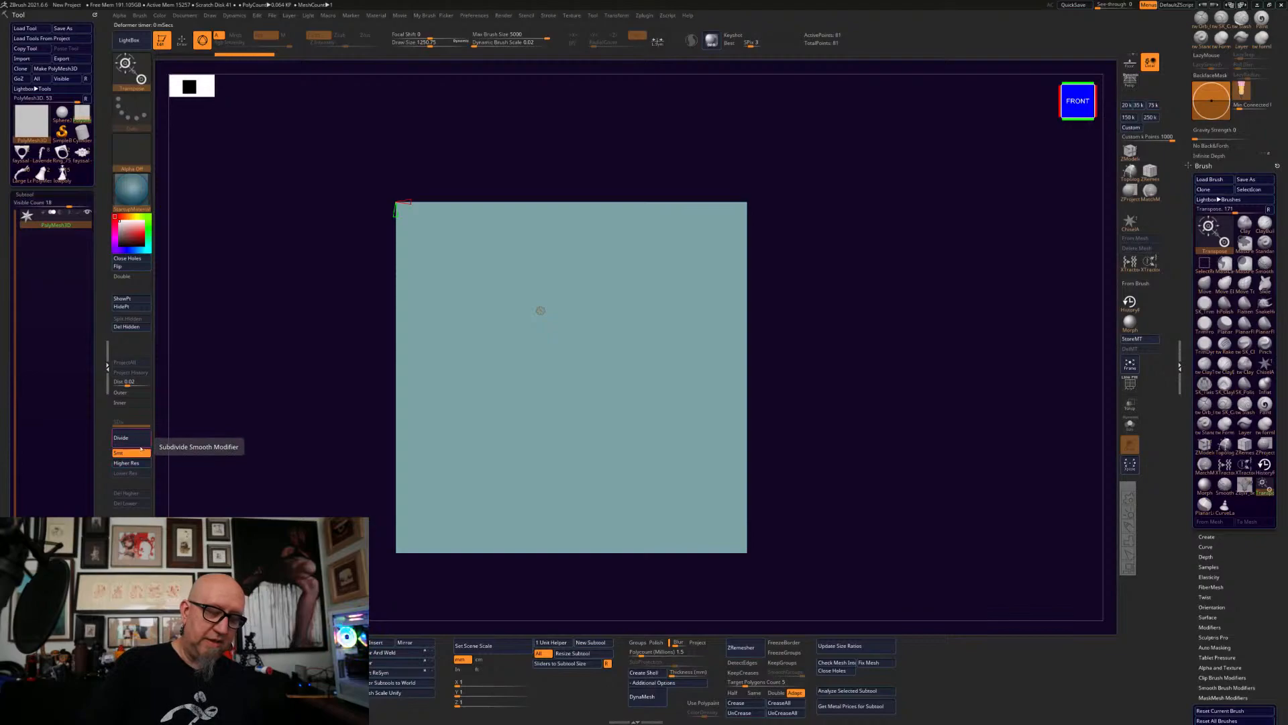
- Subdivide the plane repeatedly up to subdivision level 11
{"action": "left_click", "coordinate": [140, 440]}
{"action": "left_click", "coordinate": [141, 439]}
{"action": "left_click", "coordinate": [140, 440]}
{"action": "left_click", "coordinate": [140, 439]}
{"action": "left_click", "coordinate": [140, 441]}
{"action": "left_click", "coordinate": [139, 441]}
{"action": "left_click", "coordinate": [139, 442]}
{"action": "left_click", "coordinate": [139, 442]}
{"action": "left_click", "coordinate": [138, 442]}
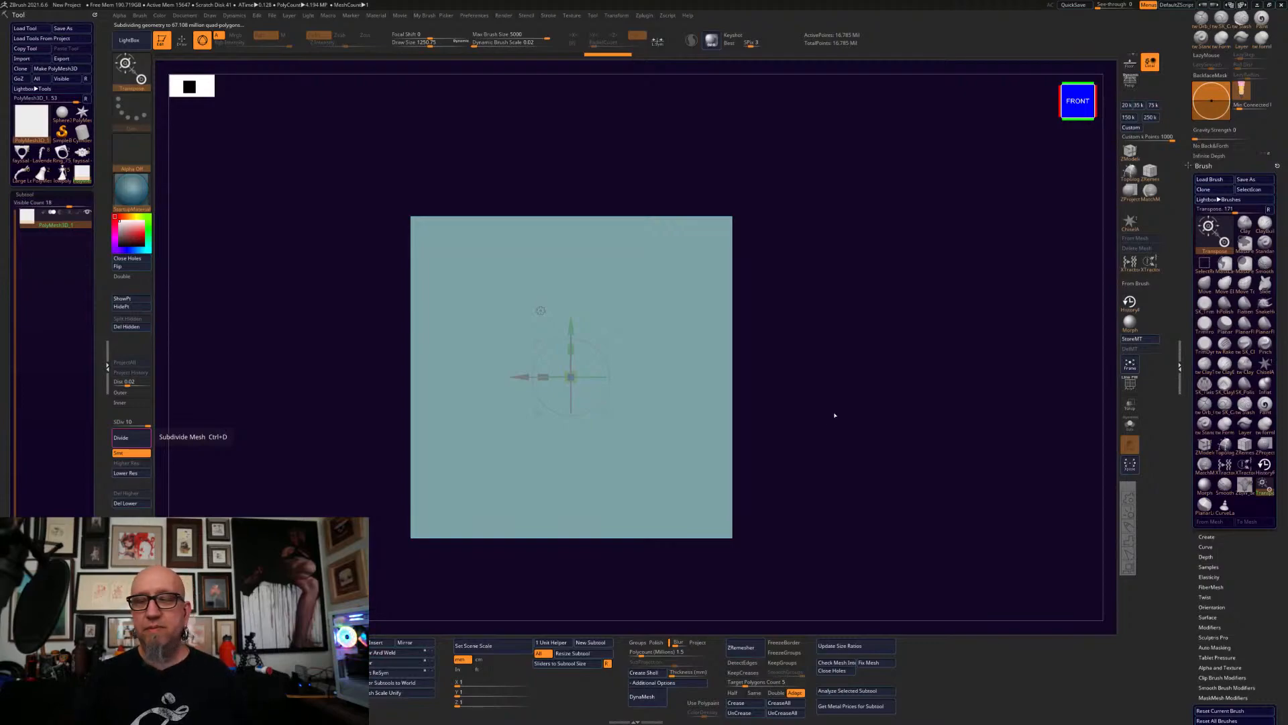
{"action": "left_click_drag", "start_coordinate": [877, 352], "coordinate": [840, 286]}
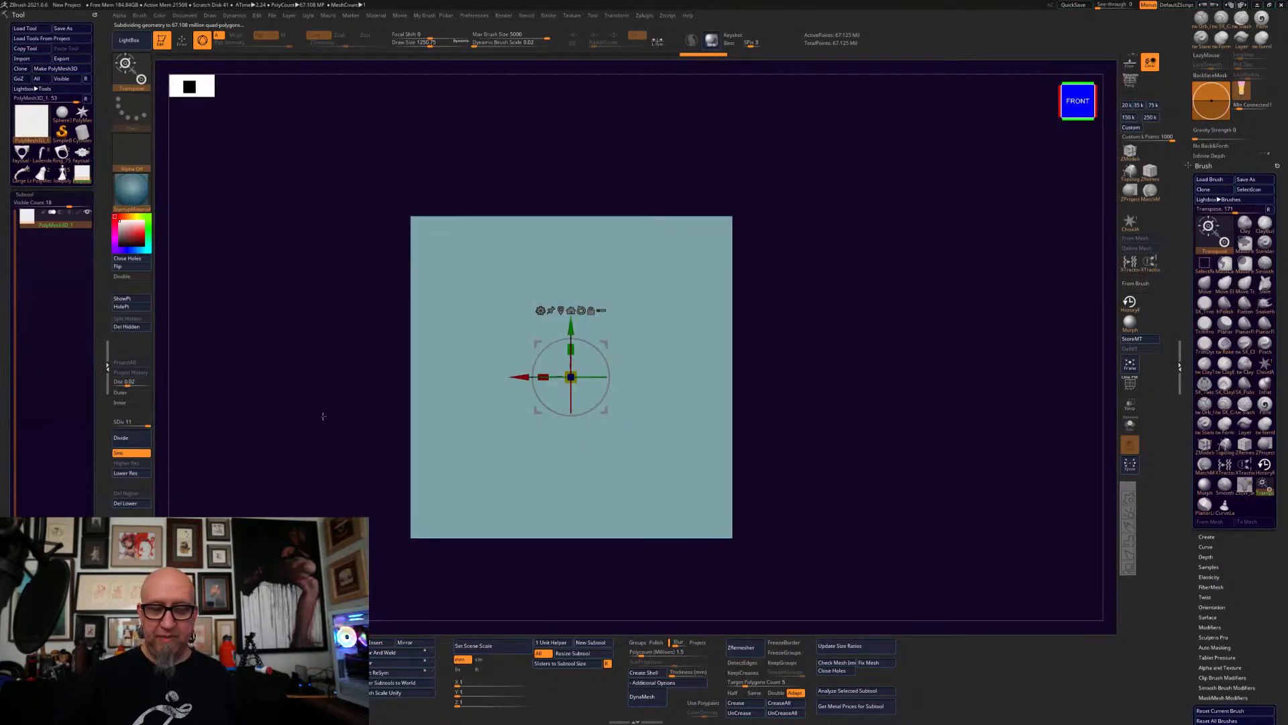
- Frame the plane, select the Pinch brush for sculpting, and turn on the polyframe display
{"action": "key", "text": "f"}
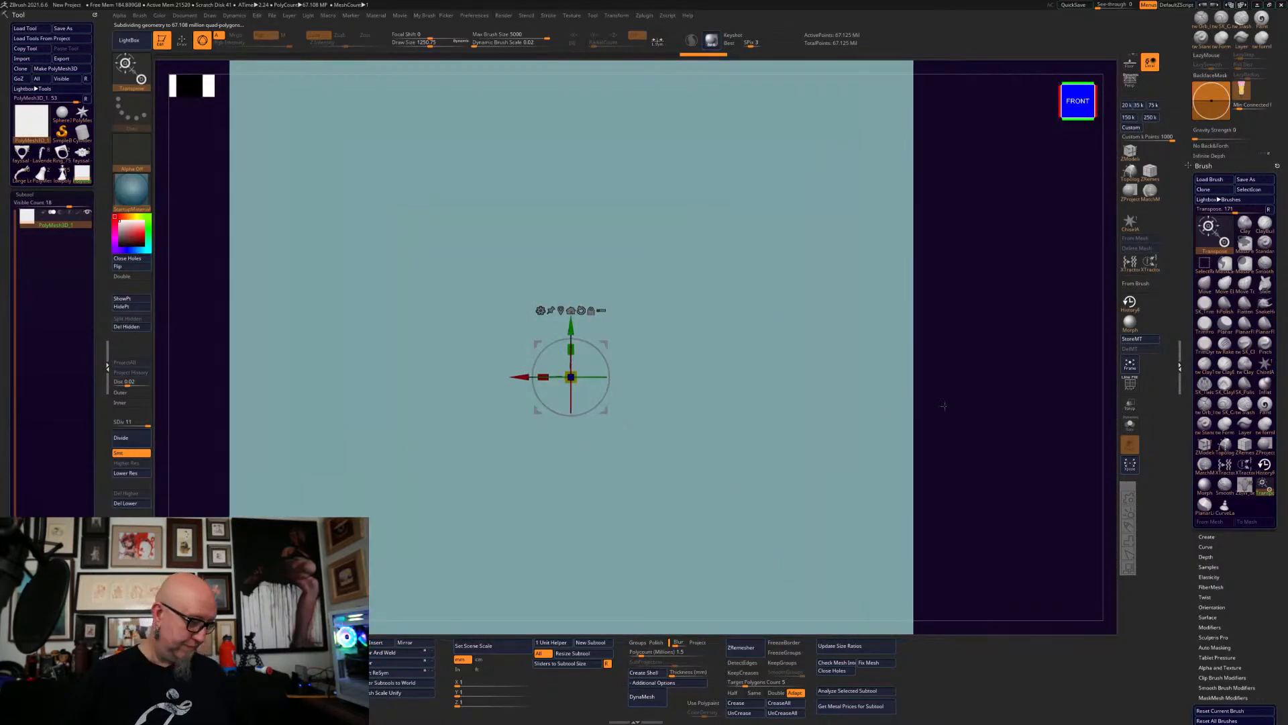
{"action": "key", "text": "q"}
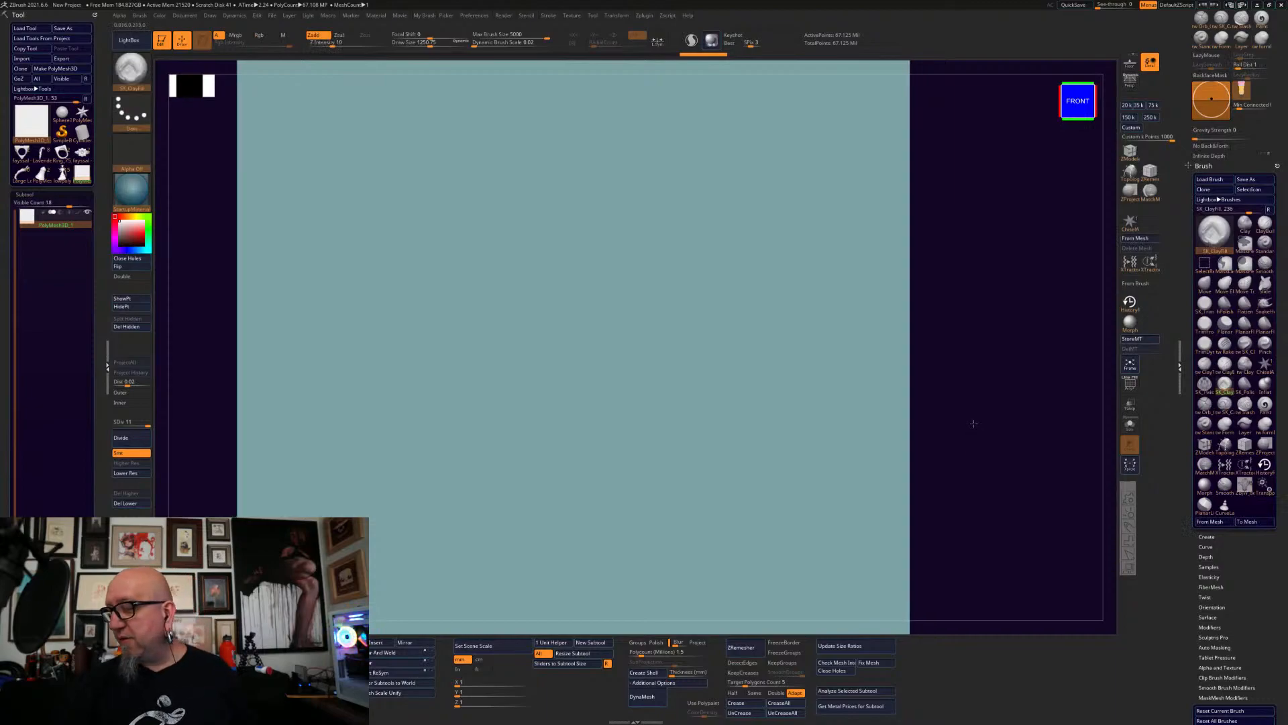
{"action": "left_click", "coordinate": [1265, 347]}
{"action": "key", "text": "shift"}
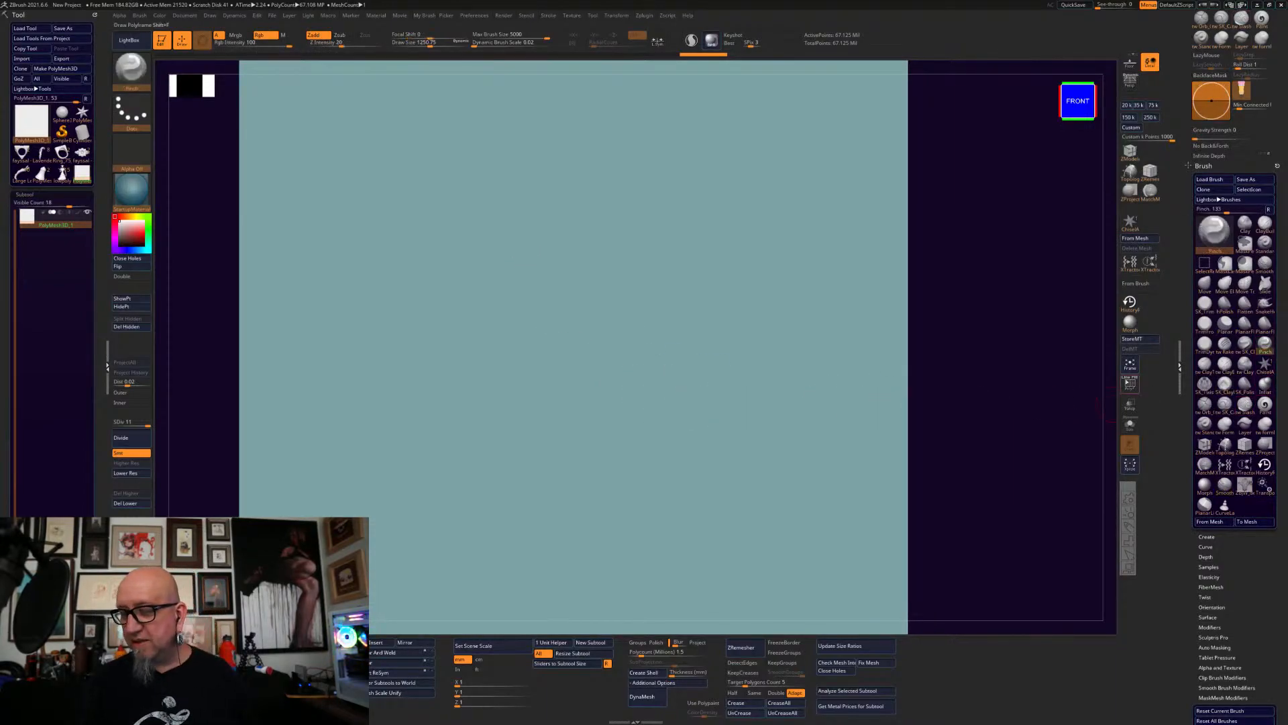
{"action": "left_click", "coordinate": [1129, 383]}
{"action": "left_click_drag", "start_coordinate": [980, 381], "coordinate": [993, 384], "text": "alt"}
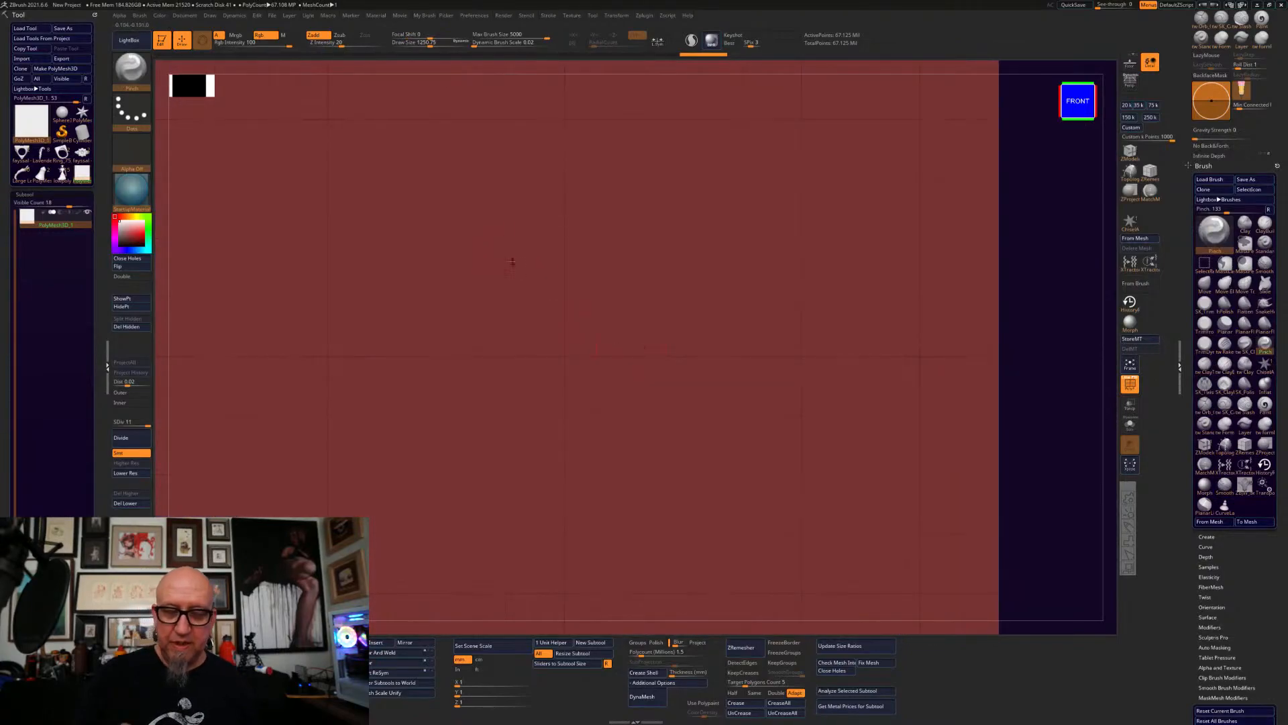
- Test Pinch strokes on the plane's upper-left area at a draw size of about 1685 and check the surface from an angle
{"action": "key", "text": "space"}
{"action": "left_click_drag", "start_coordinate": [498, 216], "coordinate": [504, 216]}
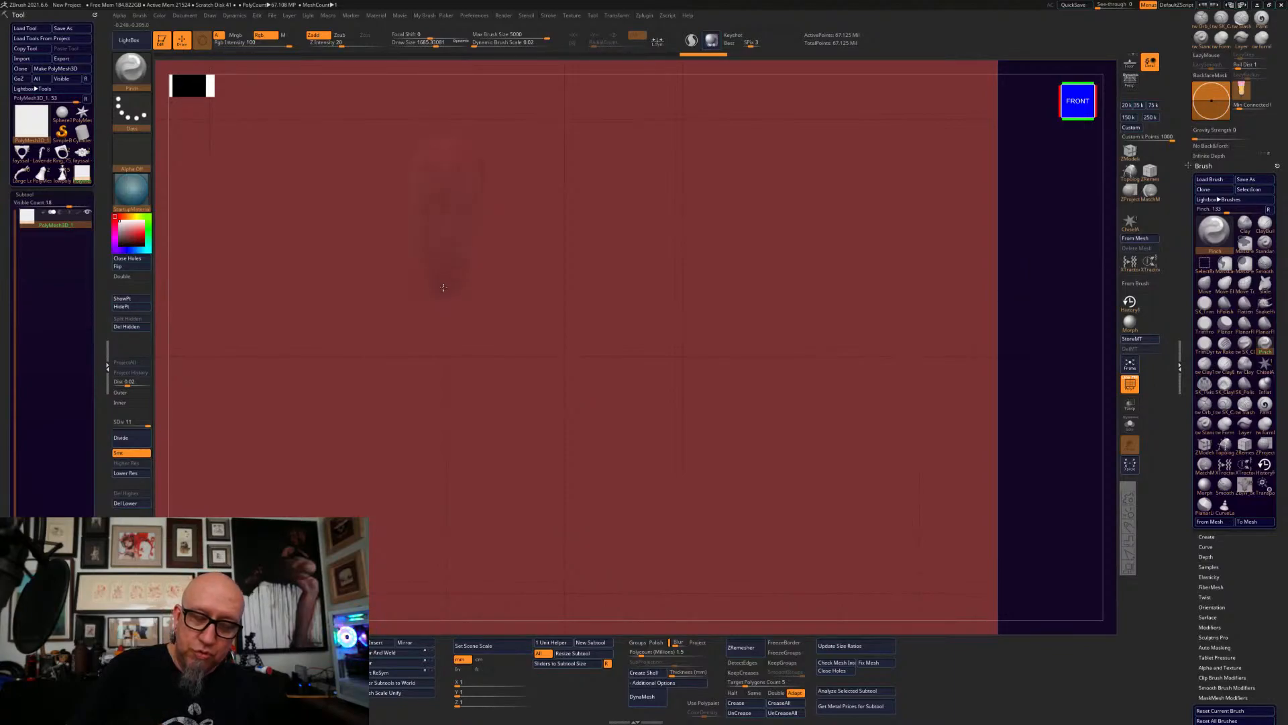
{"action": "left_click", "coordinate": [442, 340]}
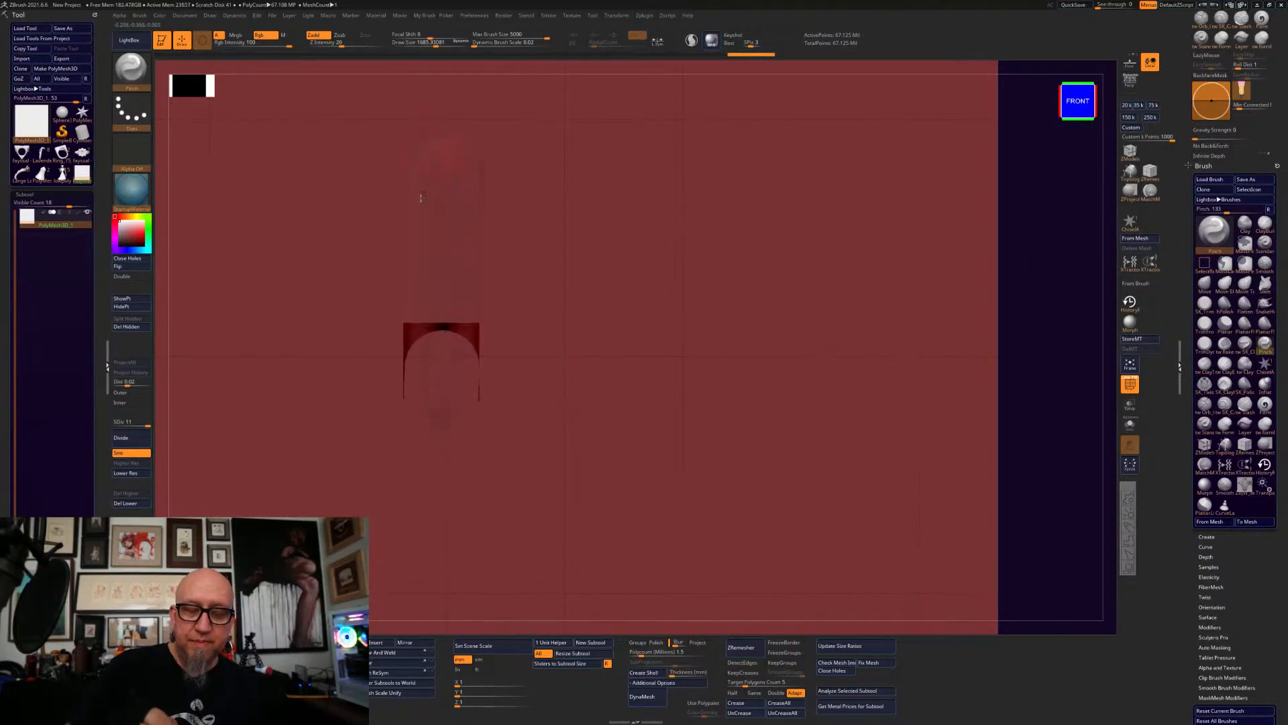
{"action": "left_click_drag", "start_coordinate": [375, 379], "coordinate": [385, 299]}
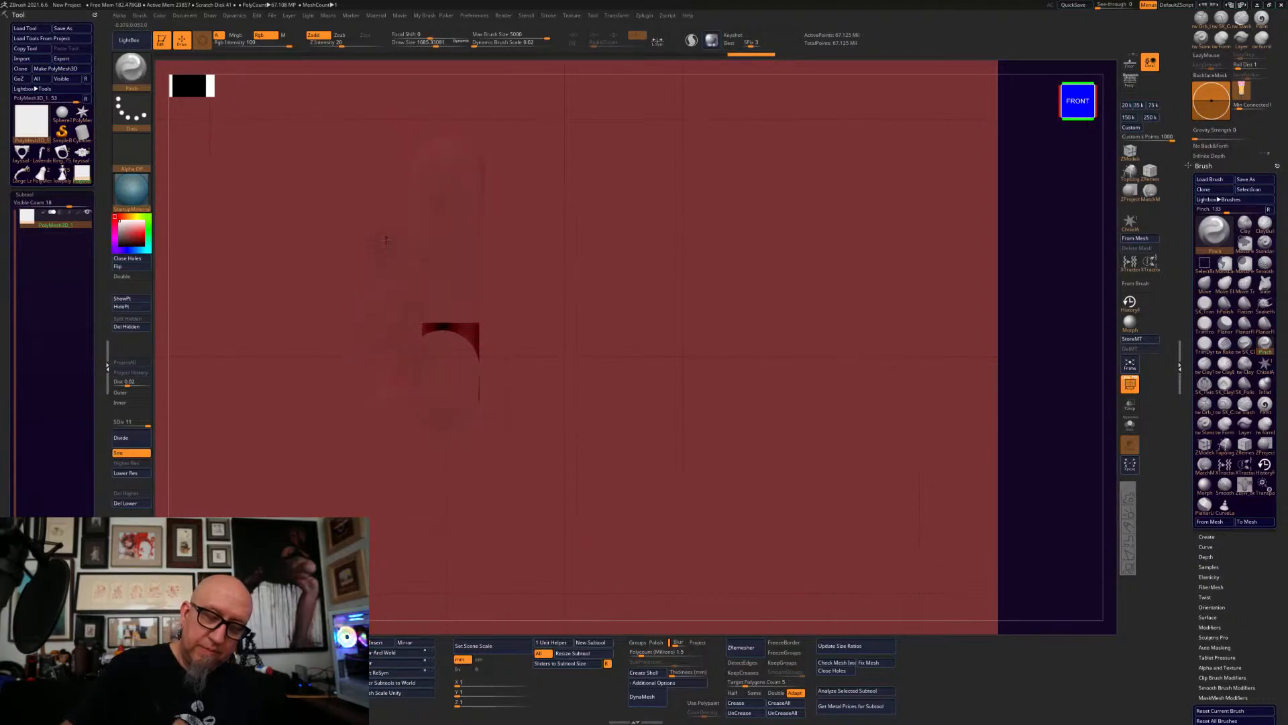
{"action": "left_click_drag", "start_coordinate": [1061, 365], "coordinate": [1006, 403]}
{"action": "mouse_move", "coordinate": [1103, 246]}
{"action": "left_mouse_down", "text": "alt"}
{"action": "mouse_move", "coordinate": [1101, 273]}
{"action": "mouse_move", "coordinate": [982, 209]}
{"action": "left_mouse_up", "text": "alt"}
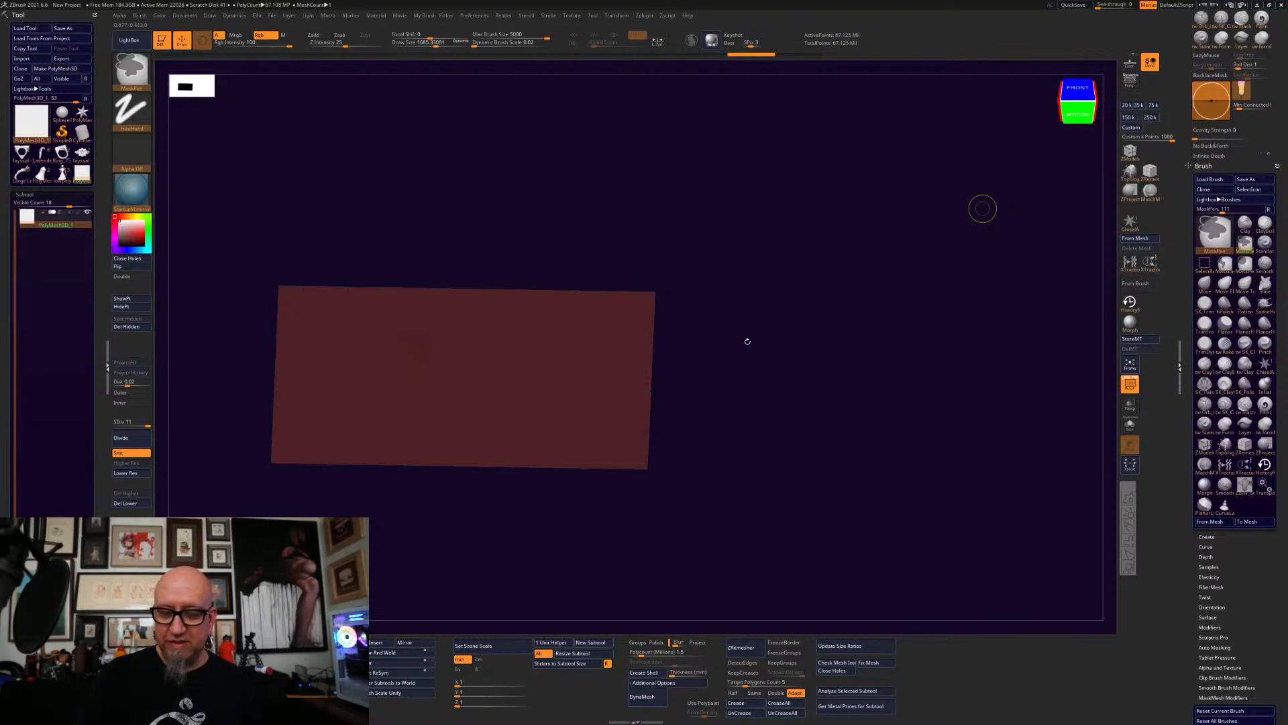
{"action": "left_click_drag", "start_coordinate": [747, 337], "coordinate": [748, 333], "text": "shift"}
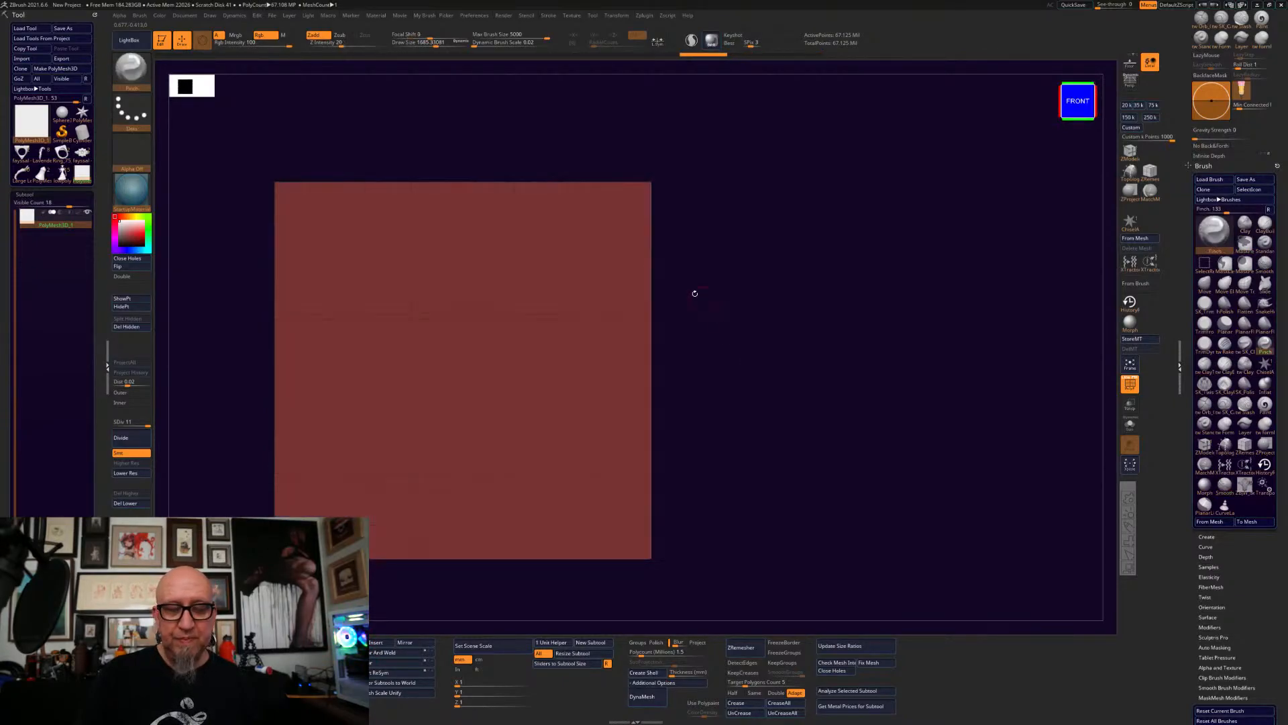
- Set Z Intensity to 56, Dynamic Brush Scale to about 2.6 and draw size to about 53, and test a vertical Pinch stroke
{"action": "left_click", "coordinate": [365, 44]}
{"action": "key", "text": "space"}
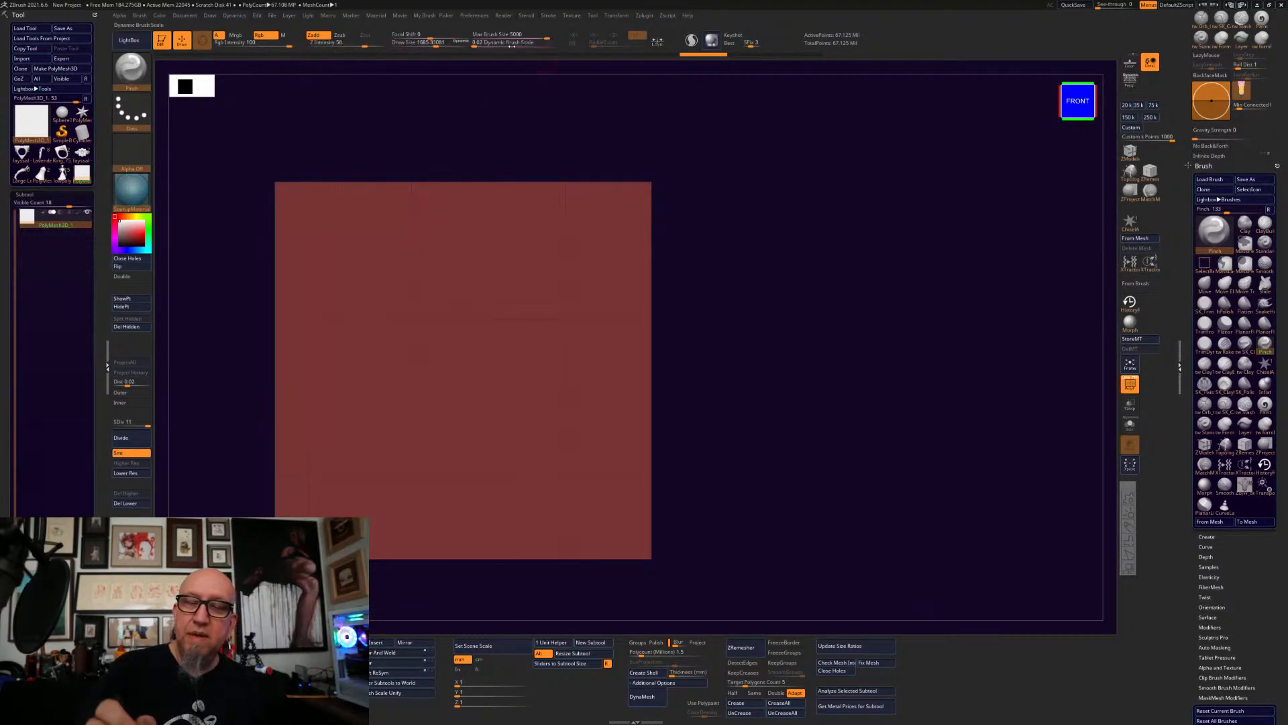
{"action": "left_click", "coordinate": [476, 44]}
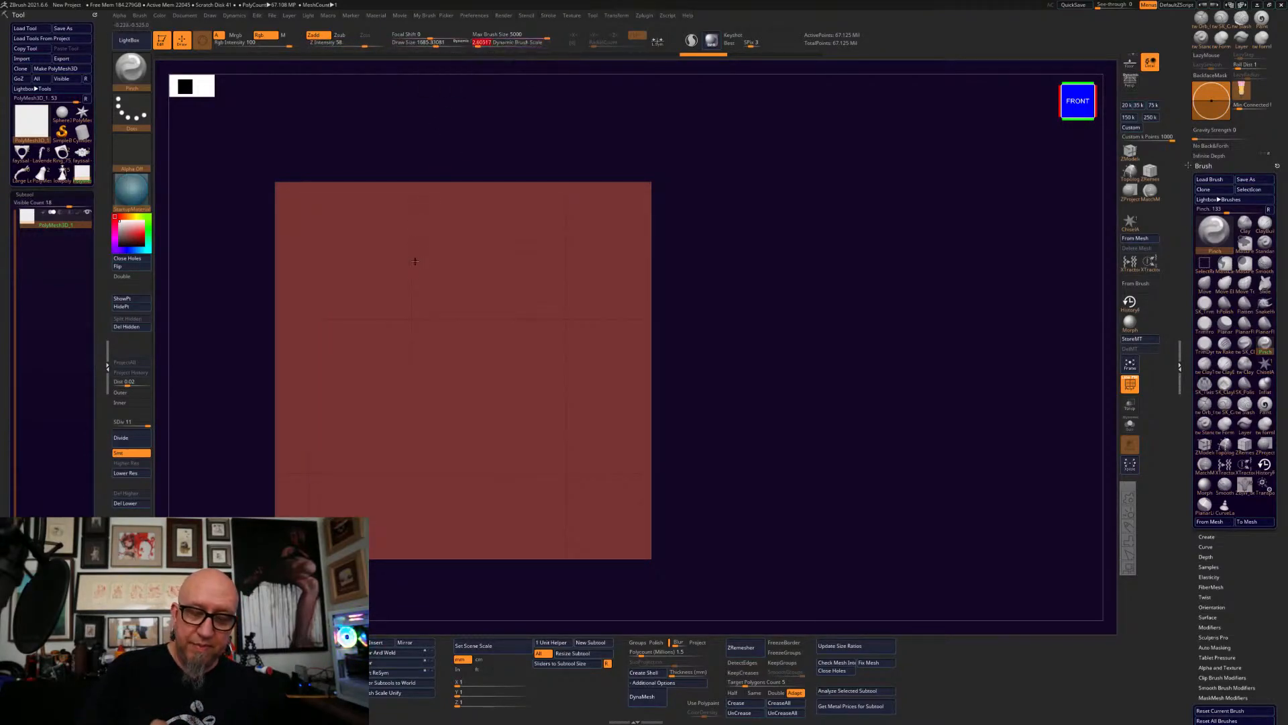
{"action": "key", "text": "space"}
{"action": "mouse_move", "coordinate": [414, 256]}
{"action": "left_mouse_down"}
{"action": "mouse_move", "coordinate": [378, 256]}
{"action": "mouse_move", "coordinate": [412, 329]}
{"action": "mouse_move", "coordinate": [411, 458]}
{"action": "left_mouse_up"}
{"action": "mouse_move", "coordinate": [815, 376]}
{"action": "left_mouse_down"}
{"action": "mouse_move", "coordinate": [802, 336]}
{"action": "mouse_move", "coordinate": [768, 344]}
{"action": "mouse_move", "coordinate": [812, 426]}
{"action": "mouse_move", "coordinate": [584, 573]}
{"action": "mouse_move", "coordinate": [627, 535]}
{"action": "mouse_move", "coordinate": [623, 478]}
{"action": "left_mouse_up"}
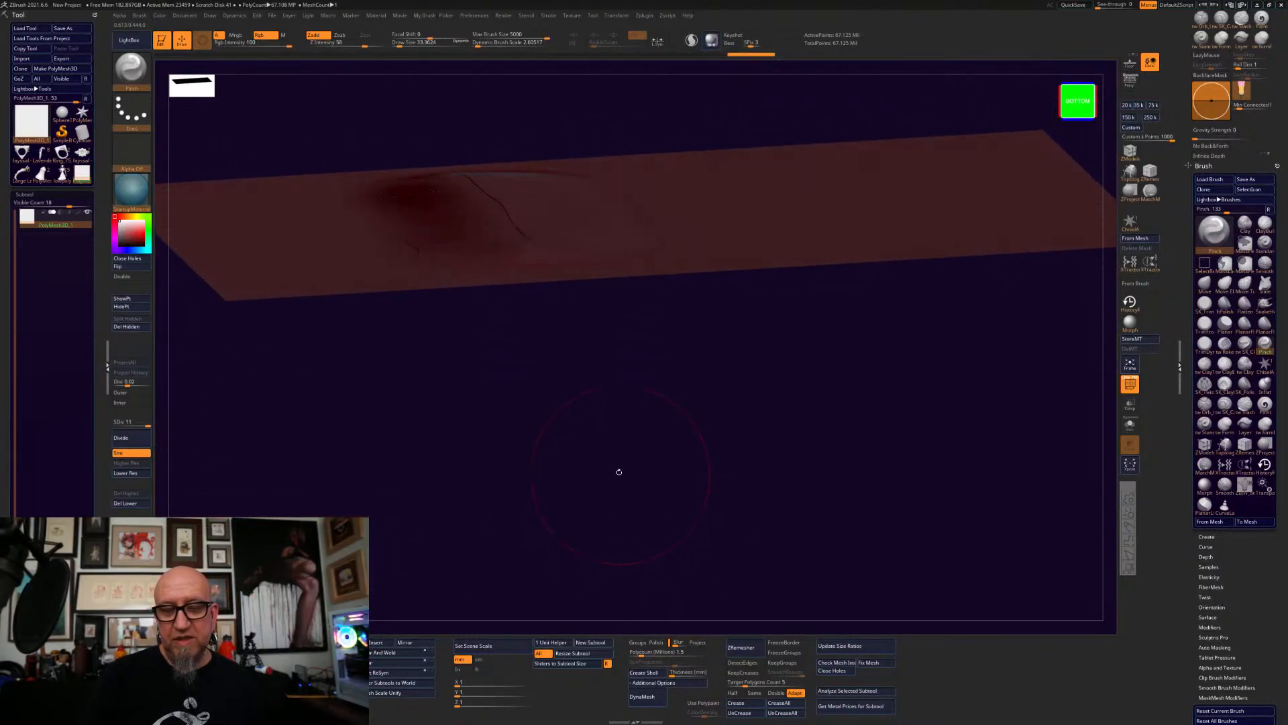
- Undo the Pinch test and the subdivision back to level 10, switch to ClayTubes, and hide the polyframe with the plane facing front
{"action": "mouse_move", "coordinate": [532, 344]}
{"action": "left_mouse_down"}
{"action": "mouse_move", "coordinate": [567, 463]}
{"action": "mouse_move", "coordinate": [552, 543]}
{"action": "mouse_move", "coordinate": [565, 571]}
{"action": "left_mouse_up"}
{"action": "key", "text": "ctrl"}
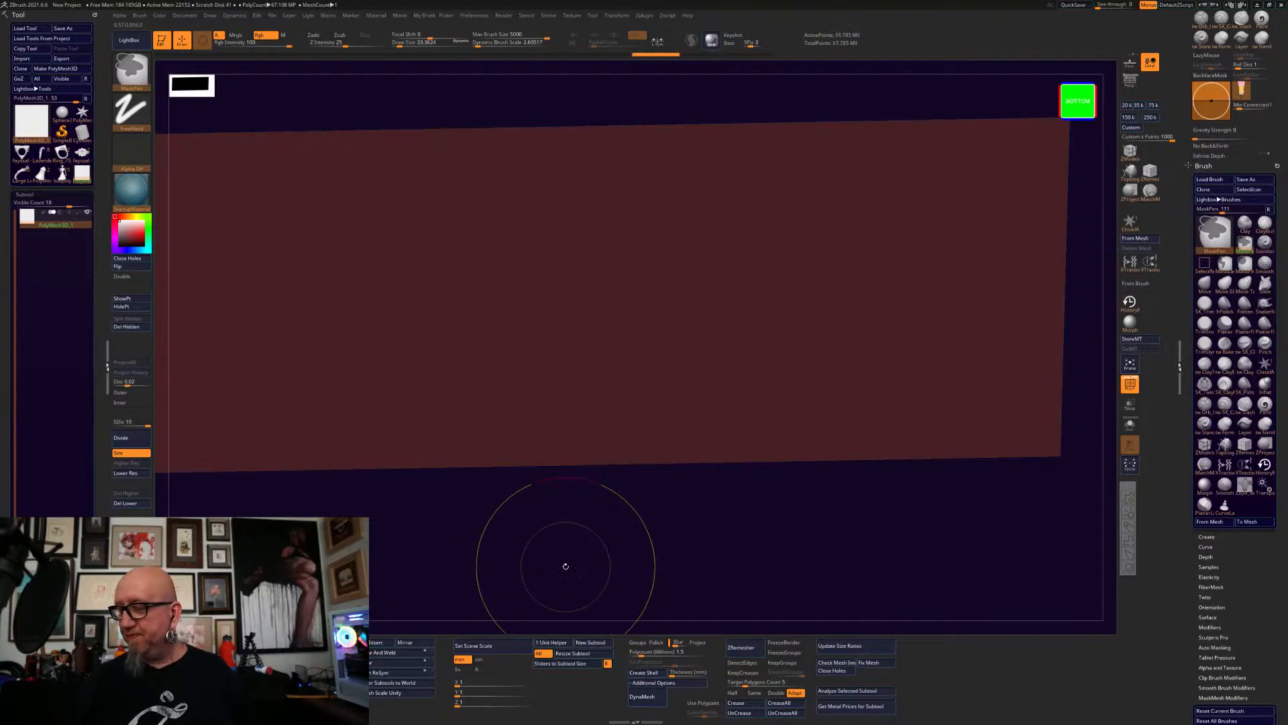
{"action": "key", "text": "ctrl+z"}
{"action": "left_click_drag", "start_coordinate": [843, 530], "coordinate": [693, 444], "text": "shift"}
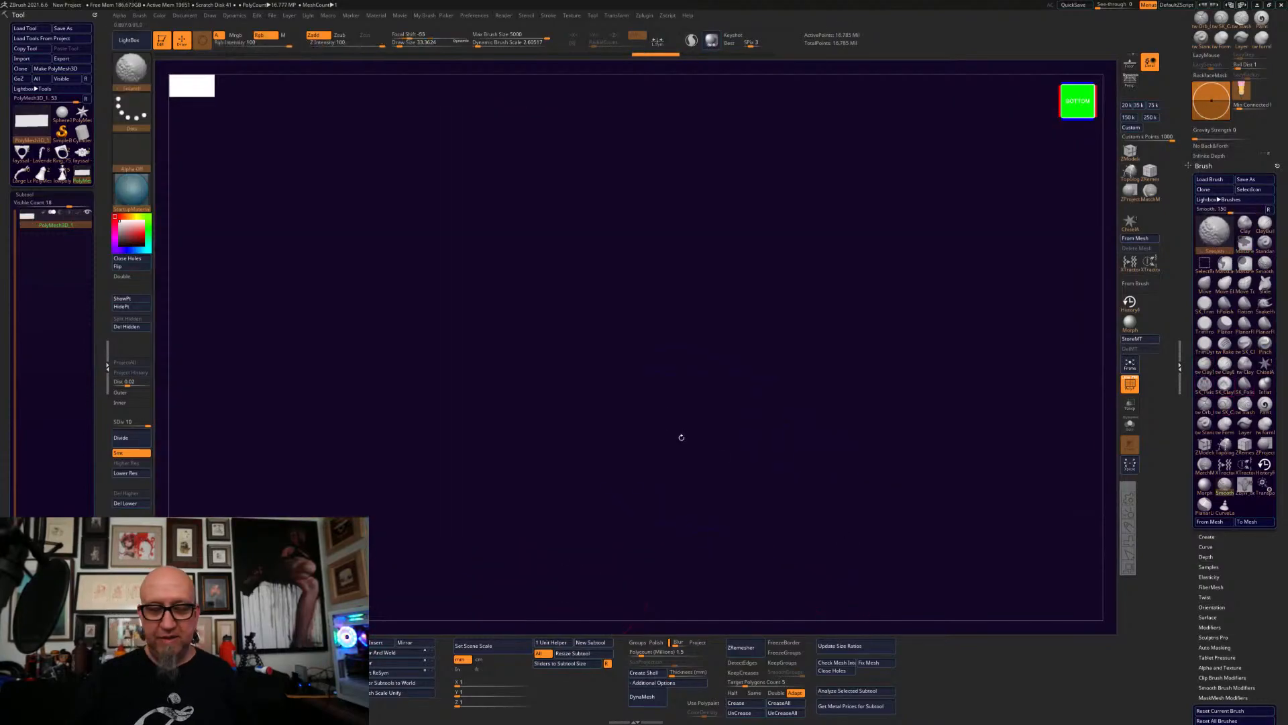
{"action": "left_click_drag", "start_coordinate": [974, 447], "coordinate": [992, 530]}
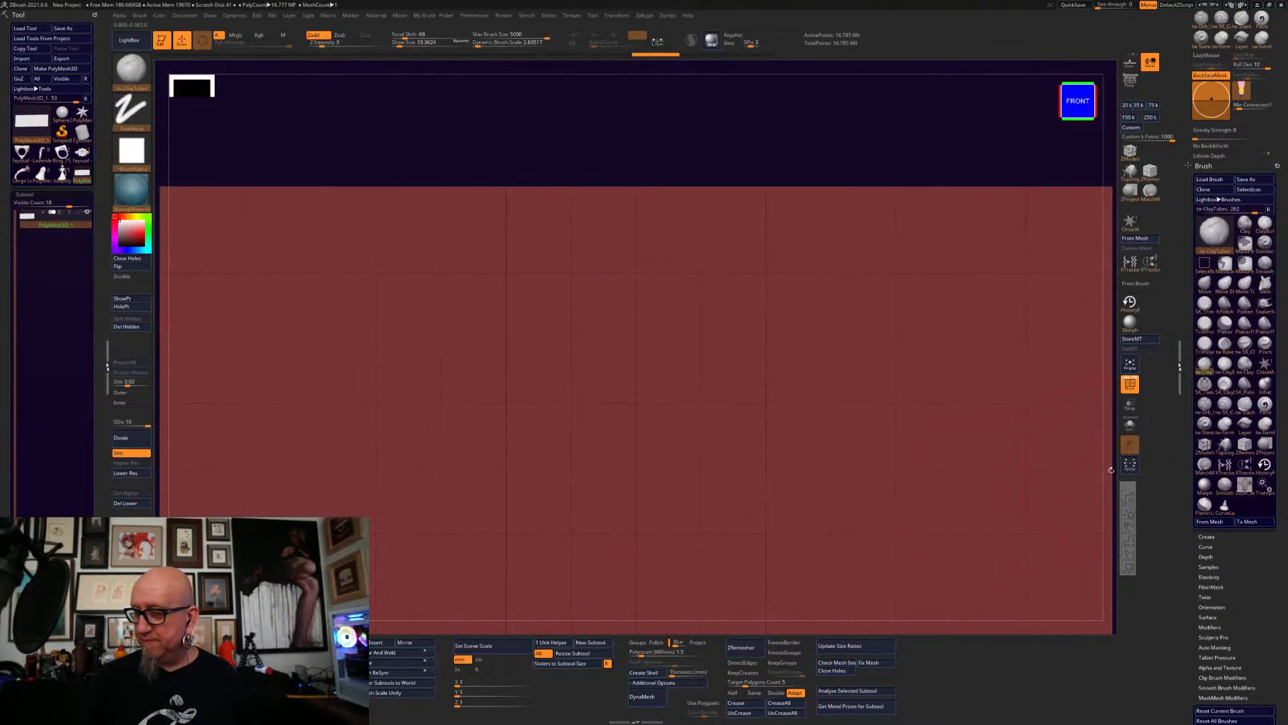
{"action": "key", "text": "f"}
{"action": "key", "text": "shift+f"}
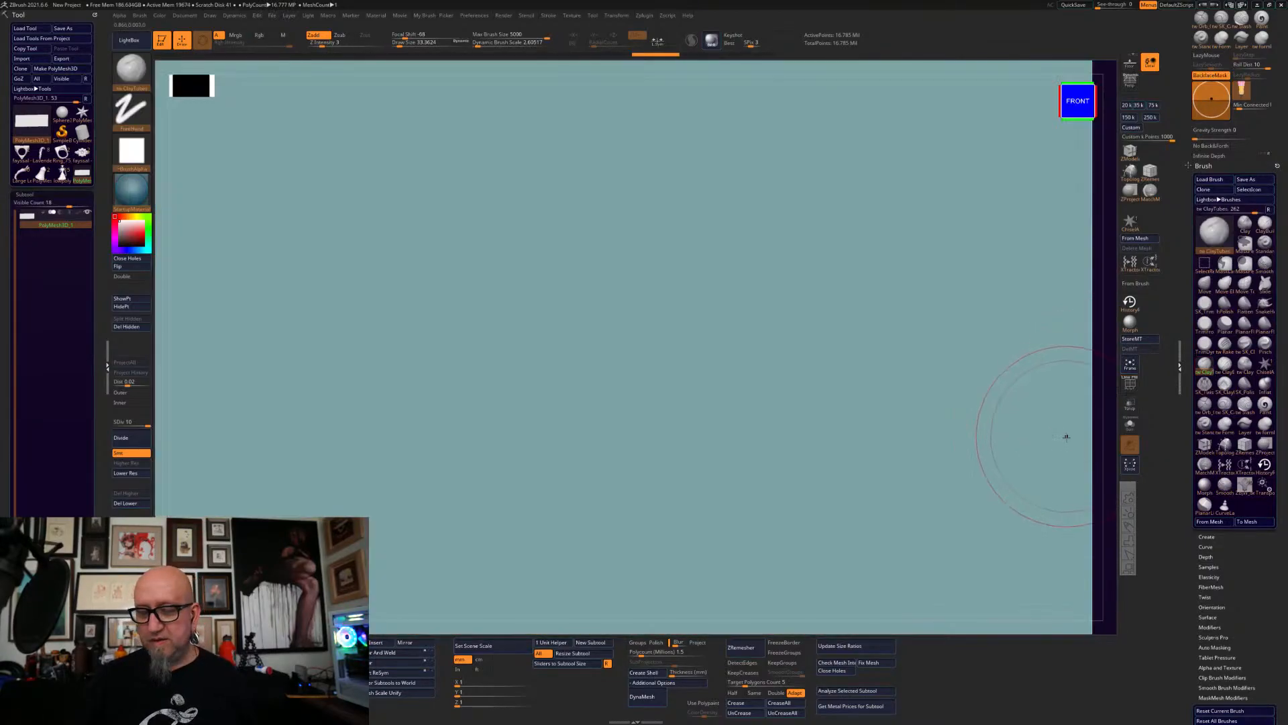
{"action": "left_click_drag", "start_coordinate": [1100, 436], "coordinate": [1028, 377], "text": "alt"}
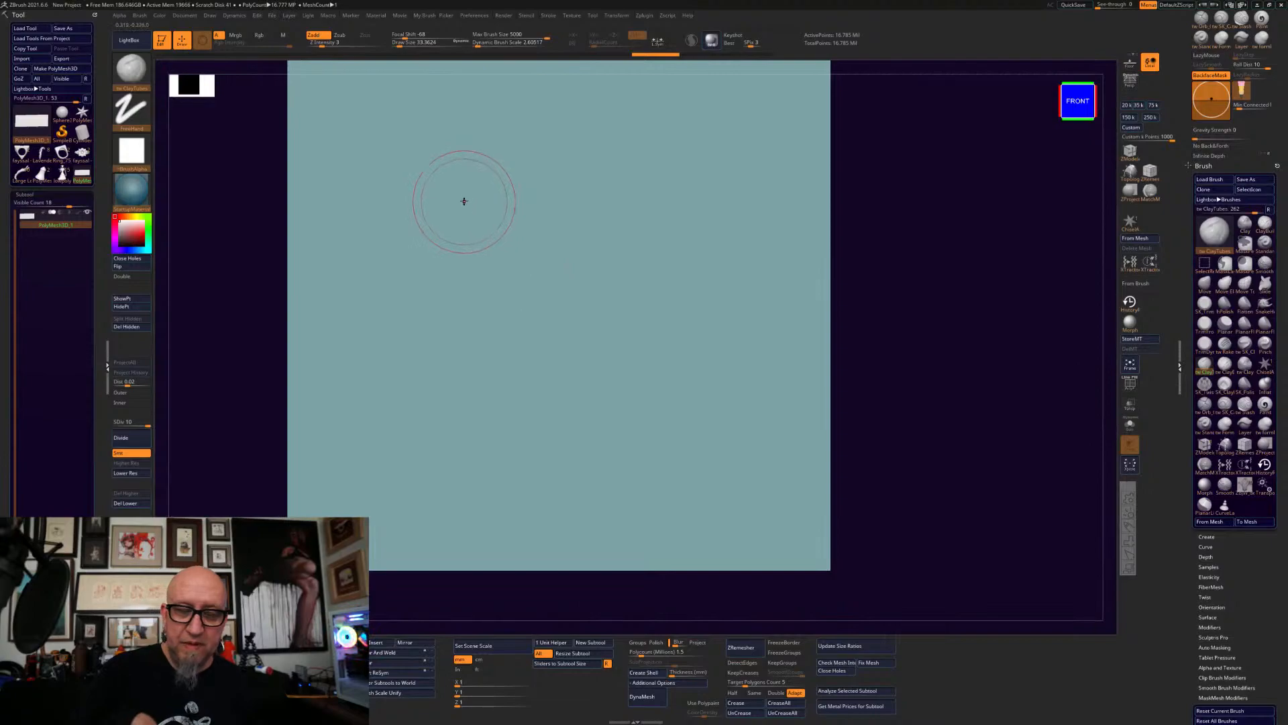
- Sculpt two raised vertical strips on the plane with ClayTubes at a draw size of about 53, and smooth along them
{"action": "left_click_drag", "start_coordinate": [454, 129], "coordinate": [457, 463]}
{"action": "left_click_drag", "start_coordinate": [455, 297], "coordinate": [456, 145]}
{"action": "left_click_drag", "start_coordinate": [451, 261], "coordinate": [444, 473]}
{"action": "mouse_move", "coordinate": [653, 128]}
{"action": "left_mouse_down"}
{"action": "mouse_move", "coordinate": [641, 134]}
{"action": "mouse_move", "coordinate": [632, 490]}
{"action": "left_mouse_up"}
{"action": "mouse_move", "coordinate": [630, 381]}
{"action": "left_mouse_down"}
{"action": "mouse_move", "coordinate": [635, 207]}
{"action": "mouse_move", "coordinate": [617, 114]}
{"action": "mouse_move", "coordinate": [628, 446]}
{"action": "left_mouse_up"}
{"action": "left_click_drag", "start_coordinate": [893, 377], "coordinate": [964, 405], "text": "alt"}
{"action": "left_click_drag", "start_coordinate": [558, 178], "coordinate": [545, 473], "text": "shift"}
{"action": "left_click_drag", "start_coordinate": [698, 173], "coordinate": [716, 505], "text": "shift"}
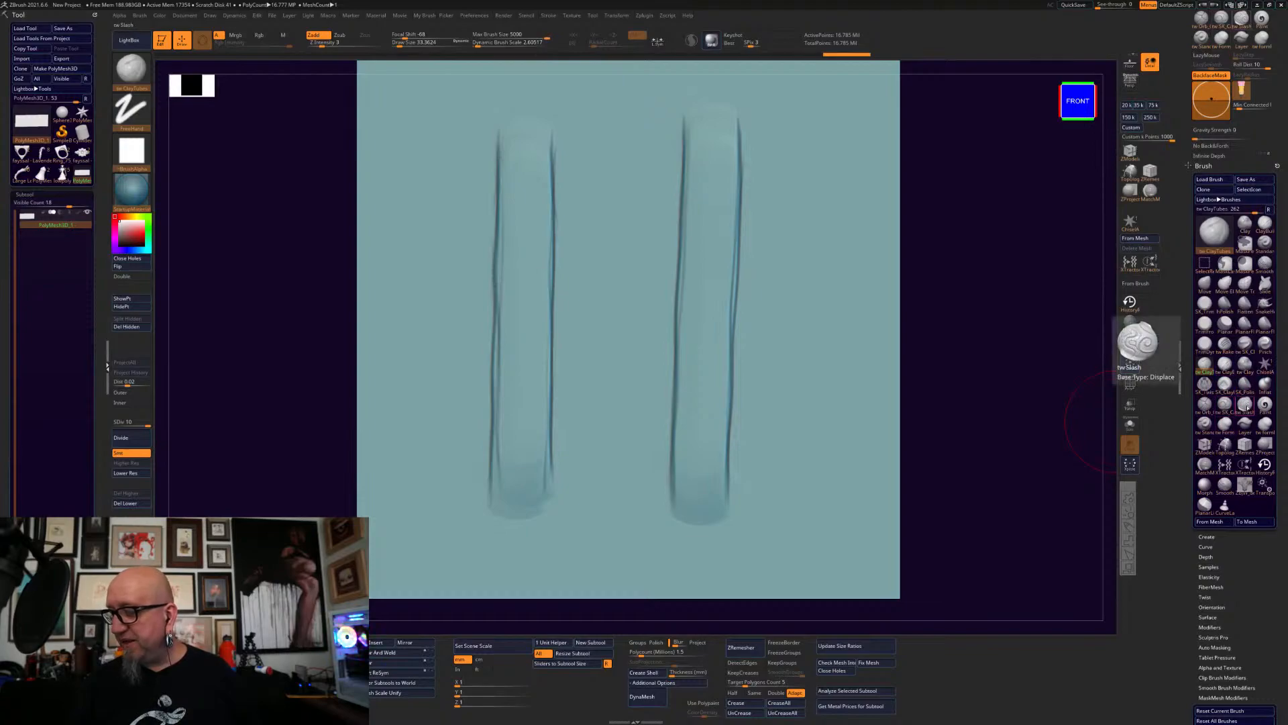
- Pinch the upper part of the left strip's right edge at a draw size of about 21
{"action": "left_click", "coordinate": [1265, 344]}
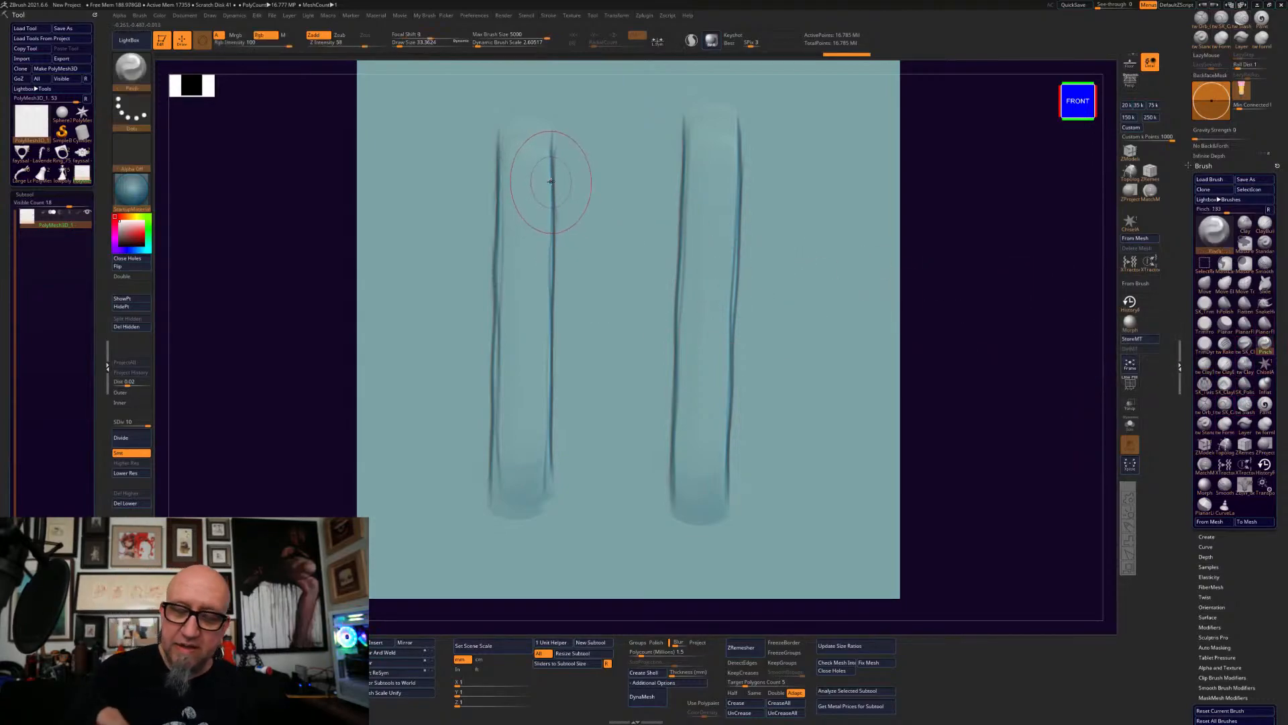
{"action": "key", "text": "space"}
{"action": "left_click_drag", "start_coordinate": [553, 178], "coordinate": [549, 177]}
{"action": "left_click_drag", "start_coordinate": [547, 114], "coordinate": [549, 204]}
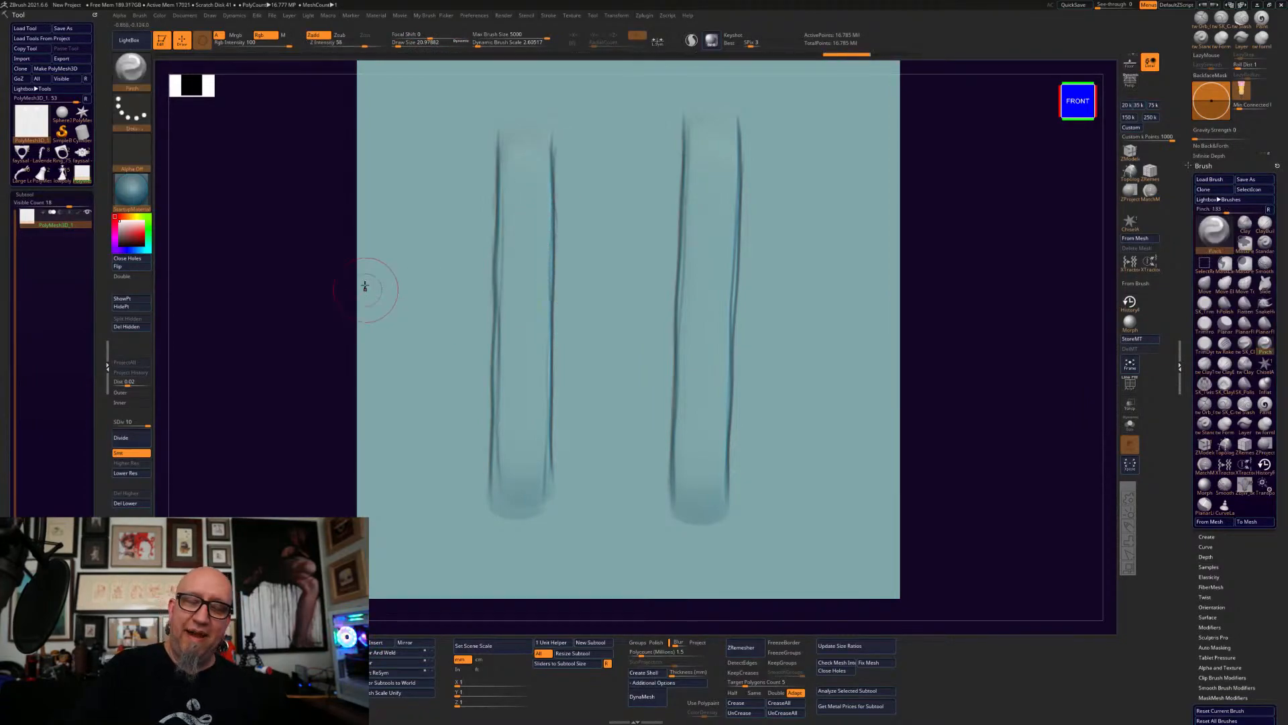
- Pinch down the left strip's right edge at Z Intensity 15 and a draw size of about 9
{"action": "left_click_drag", "start_coordinate": [342, 43], "coordinate": [349, 43]}
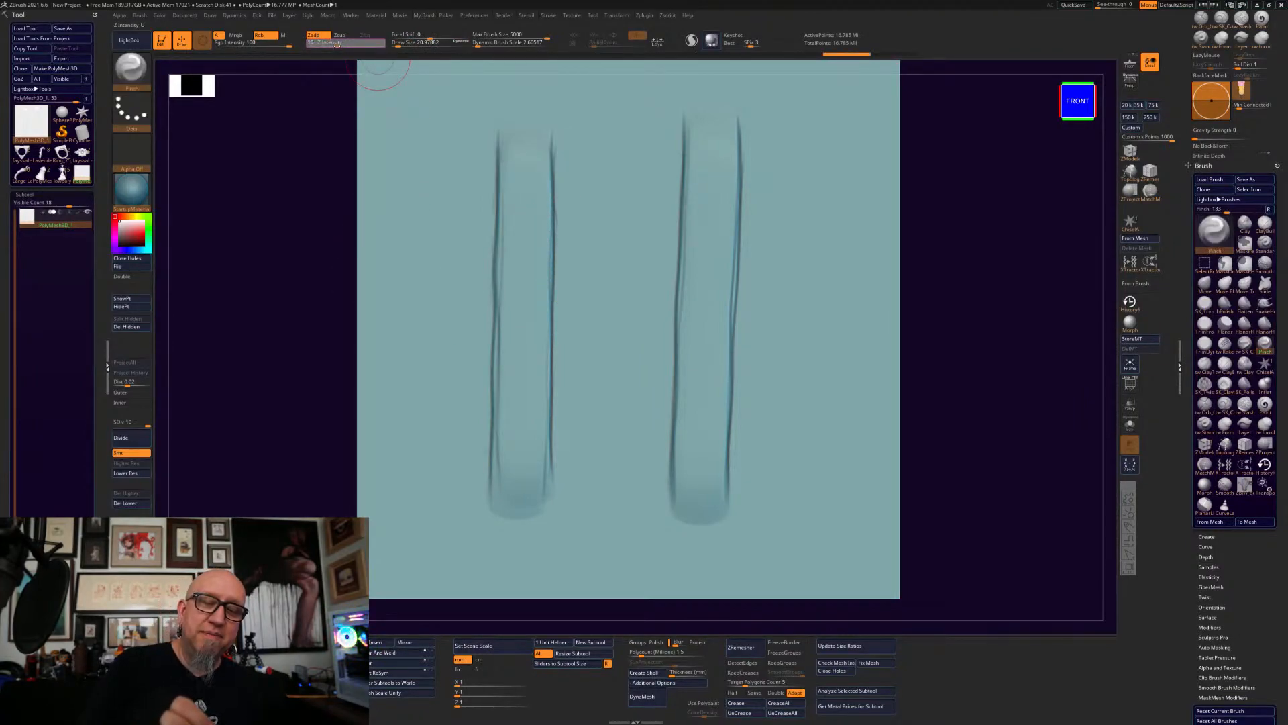
{"action": "key", "text": "space"}
{"action": "left_click_drag", "start_coordinate": [517, 161], "coordinate": [504, 156]}
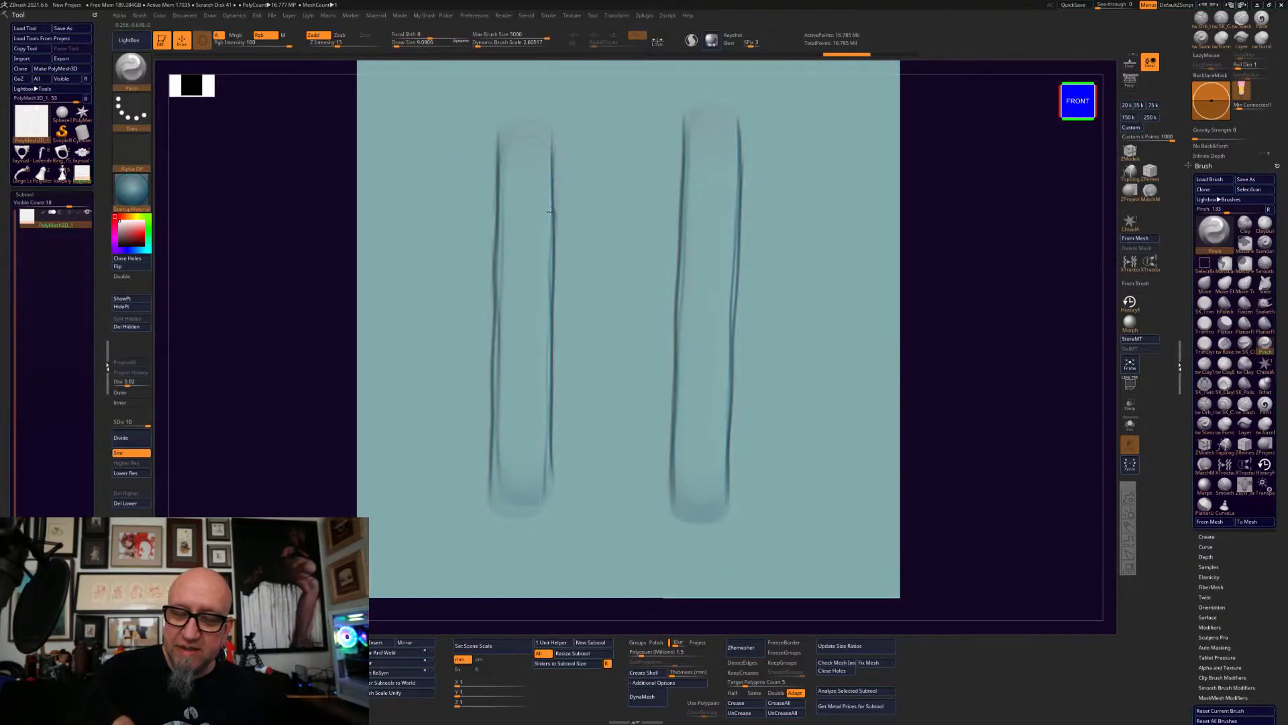
{"action": "left_click_drag", "start_coordinate": [552, 244], "coordinate": [542, 481]}
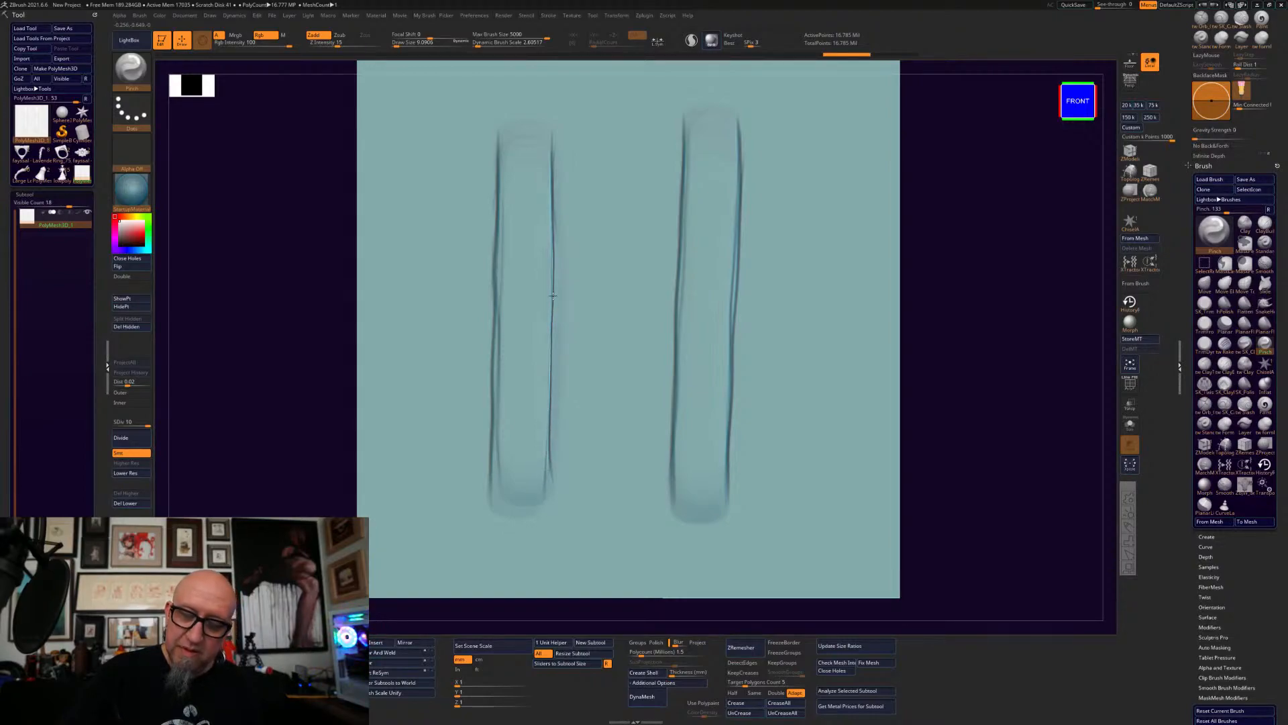
{"action": "left_click_drag", "start_coordinate": [938, 433], "coordinate": [954, 419]}
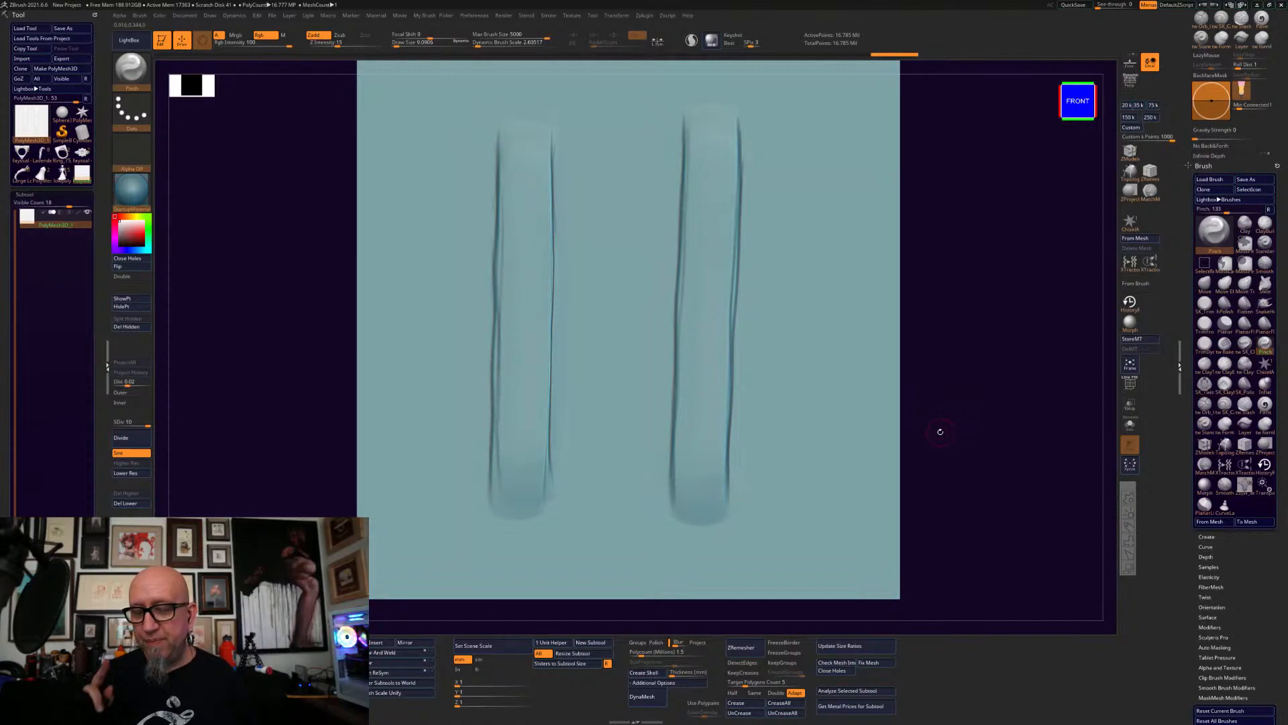
- Carve a sharp crease along the full right edge of the right strip with the SK_Twist brush
{"action": "key", "text": "shift"}
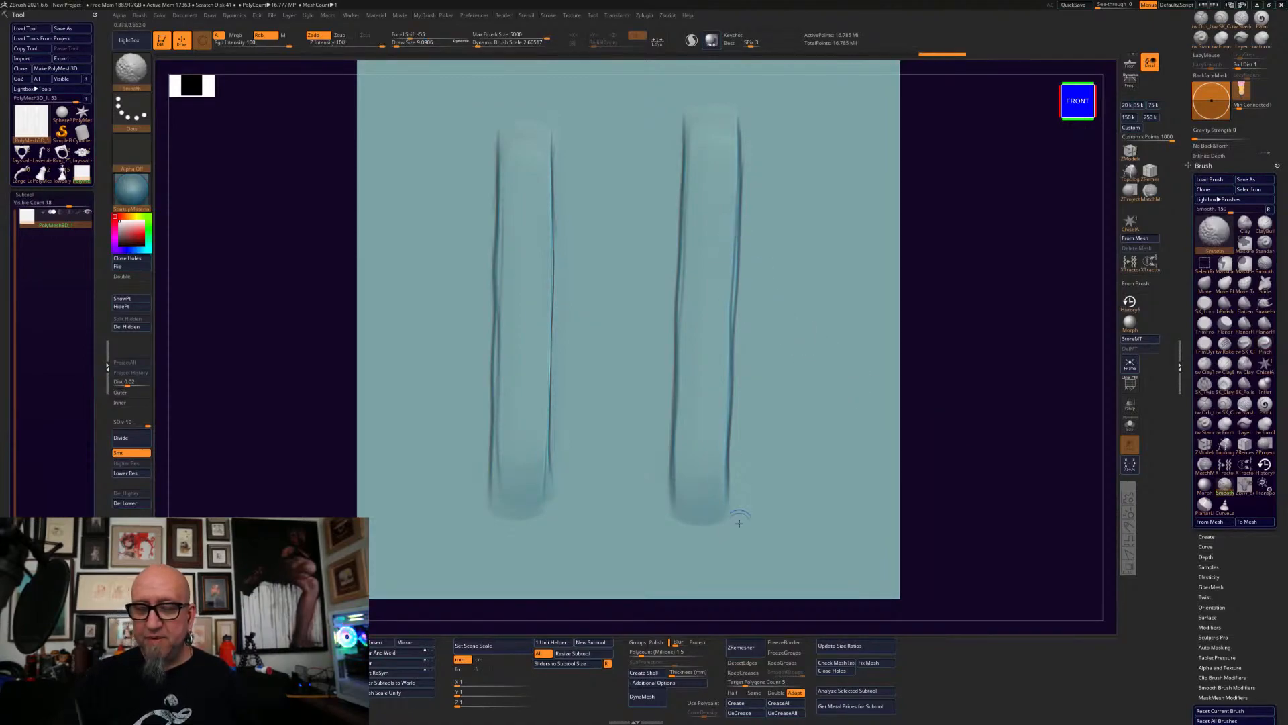
{"action": "left_click", "coordinate": [1205, 384]}
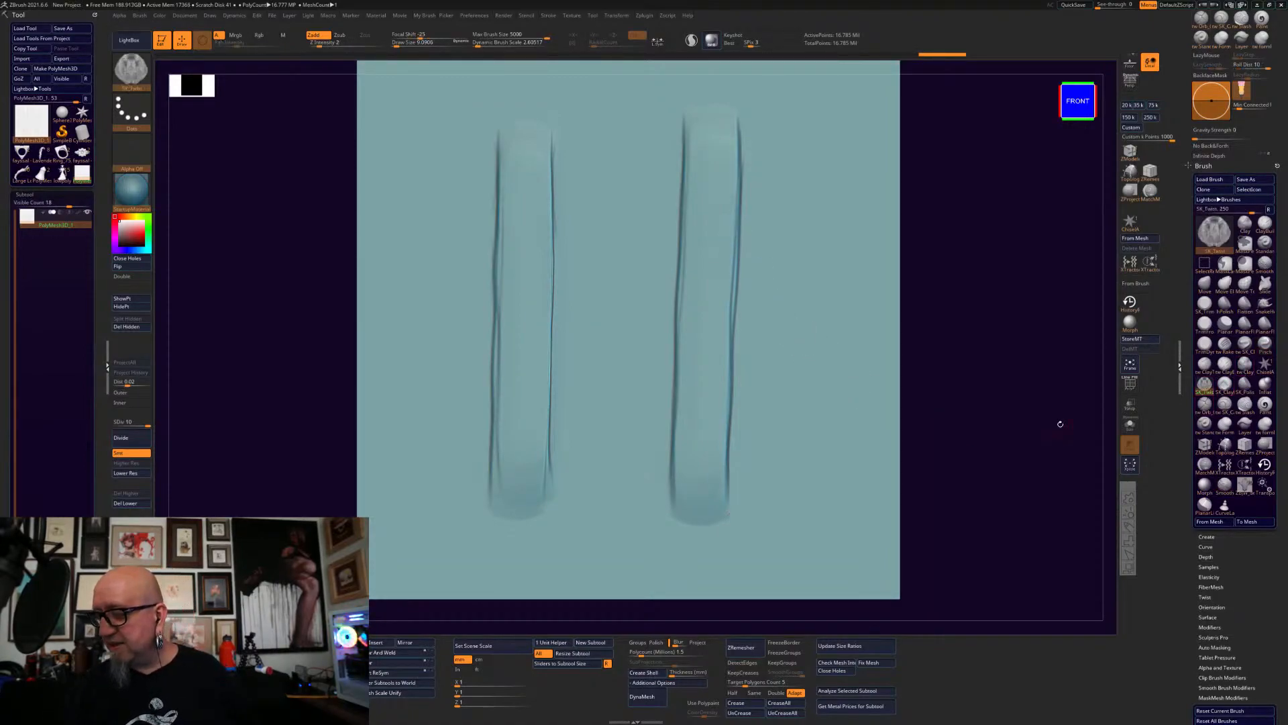
{"action": "left_click_drag", "start_coordinate": [1016, 371], "coordinate": [955, 360], "text": "alt"}
{"action": "left_click_drag", "start_coordinate": [679, 121], "coordinate": [657, 512]}
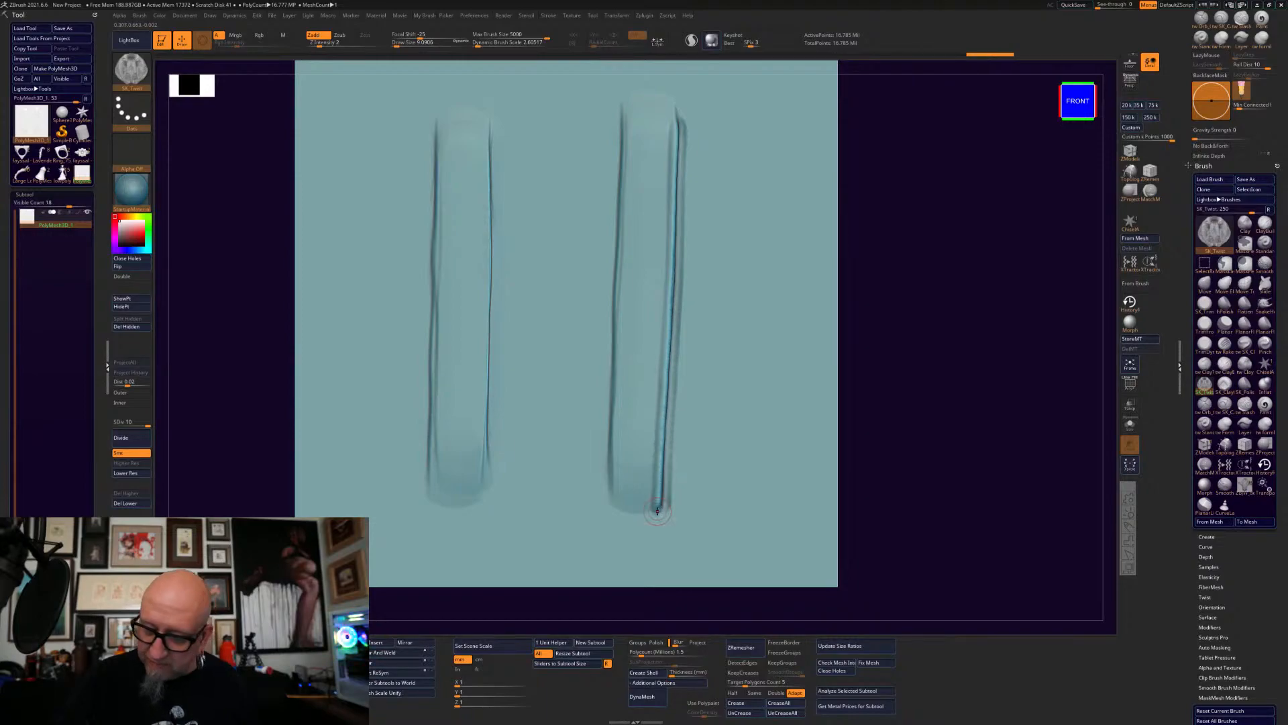
- Select SK_ClayFill, isolate a thin horizontal slice across both strips, and enable double-sided display to view its profile from below
{"action": "left_click", "coordinate": [1224, 384]}
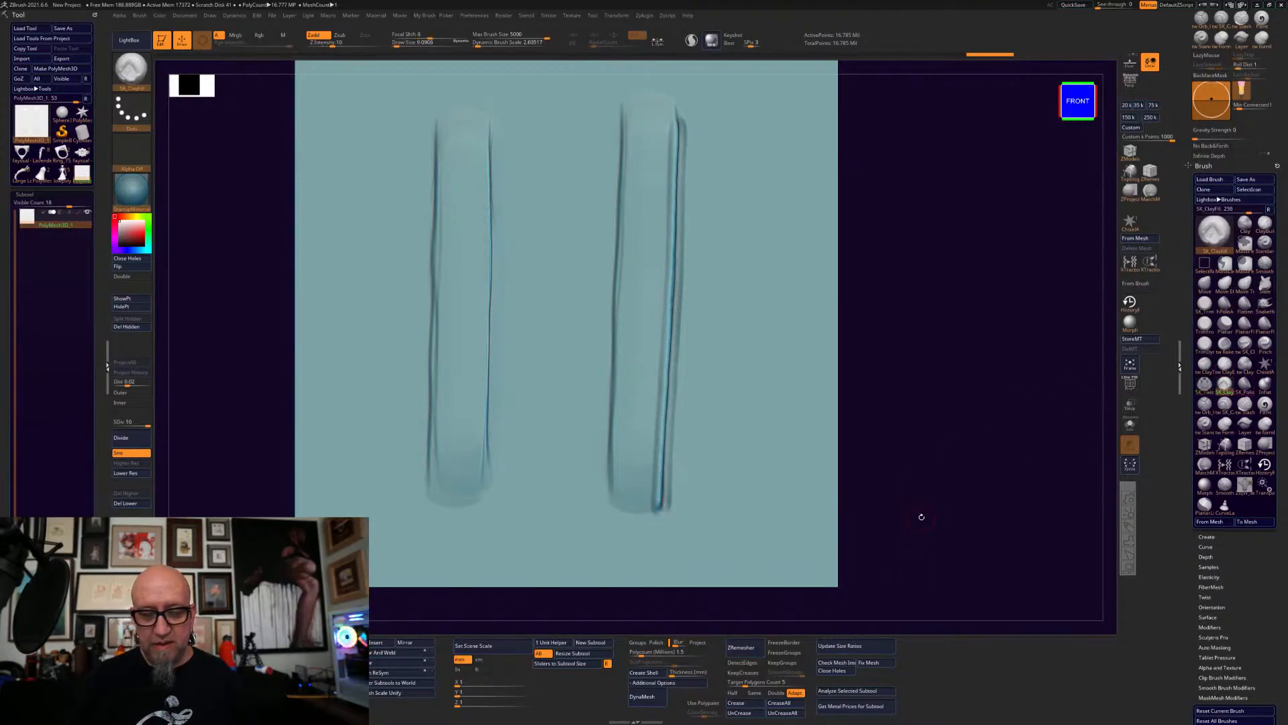
{"action": "left_click_drag", "start_coordinate": [921, 292], "coordinate": [256, 316], "text": "ctrl"}
{"action": "left_click_drag", "start_coordinate": [627, 595], "coordinate": [720, 263]}
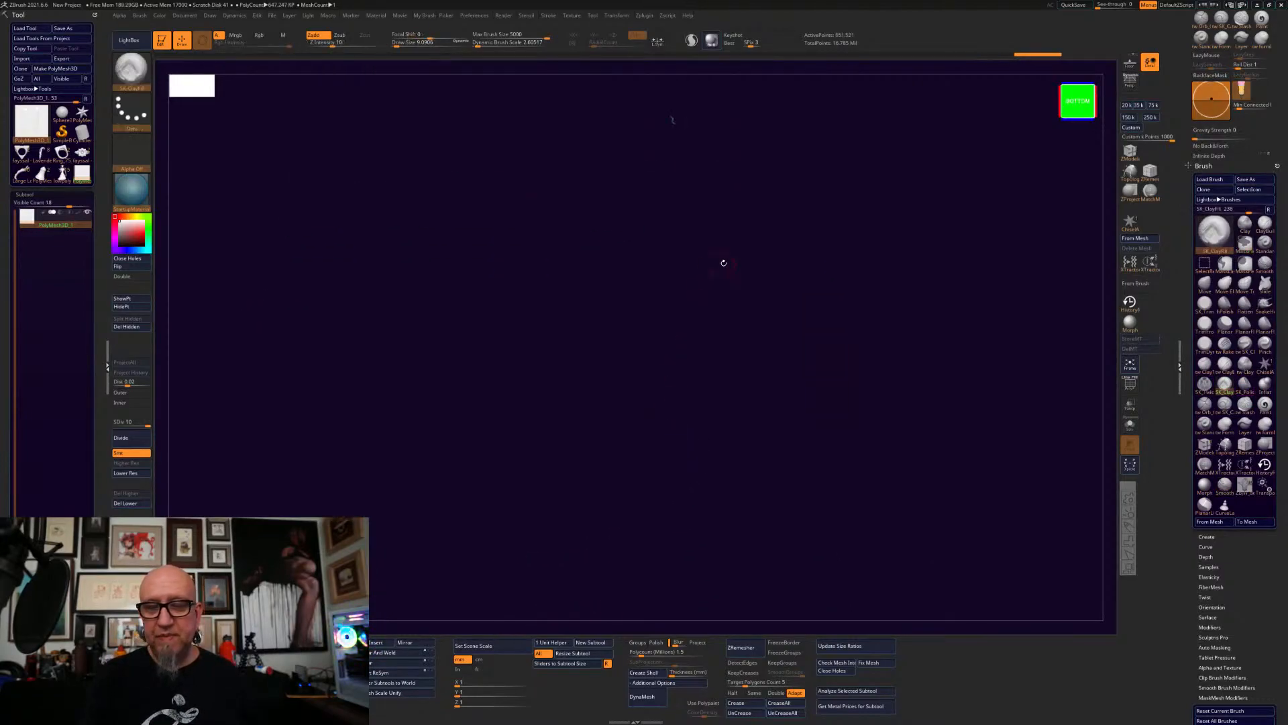
{"action": "left_click", "coordinate": [127, 275]}
{"action": "left_click_drag", "start_coordinate": [734, 431], "coordinate": [940, 461]}
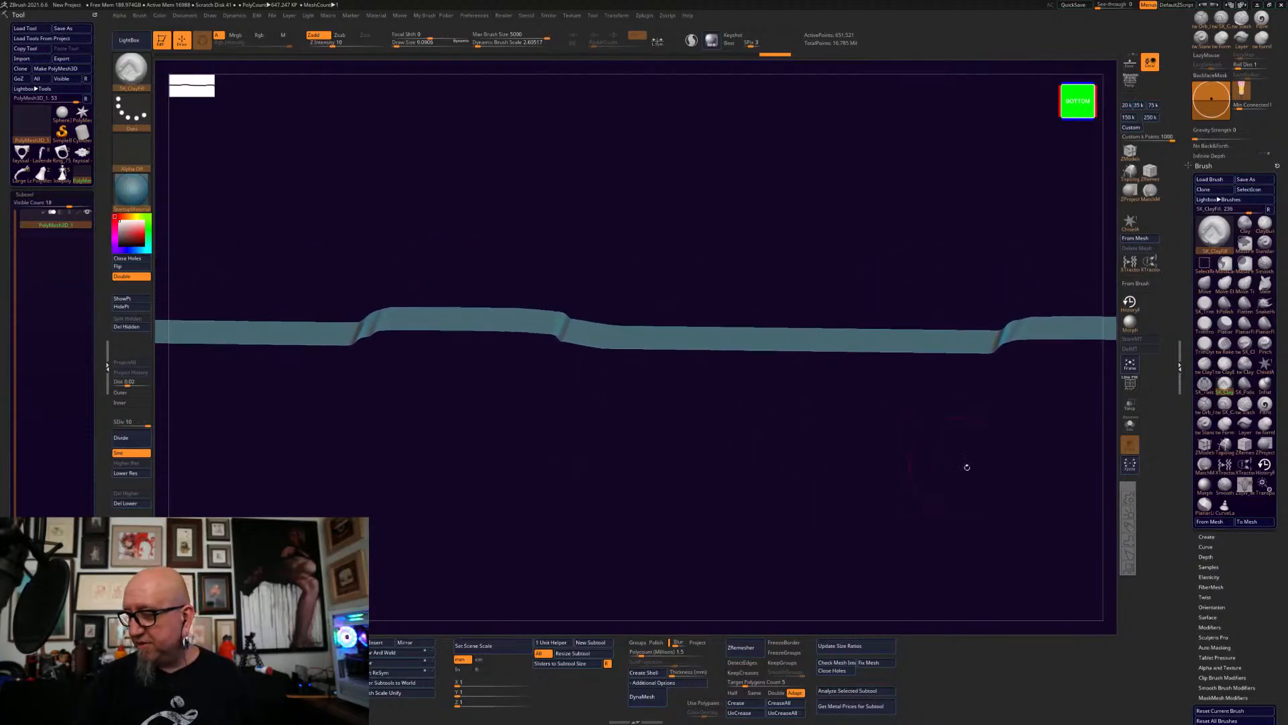
- Mark the raised strip's two side edges on the cross-section with red annotation lines, and clear the markup
{"action": "left_click", "coordinate": [1123, 532]}
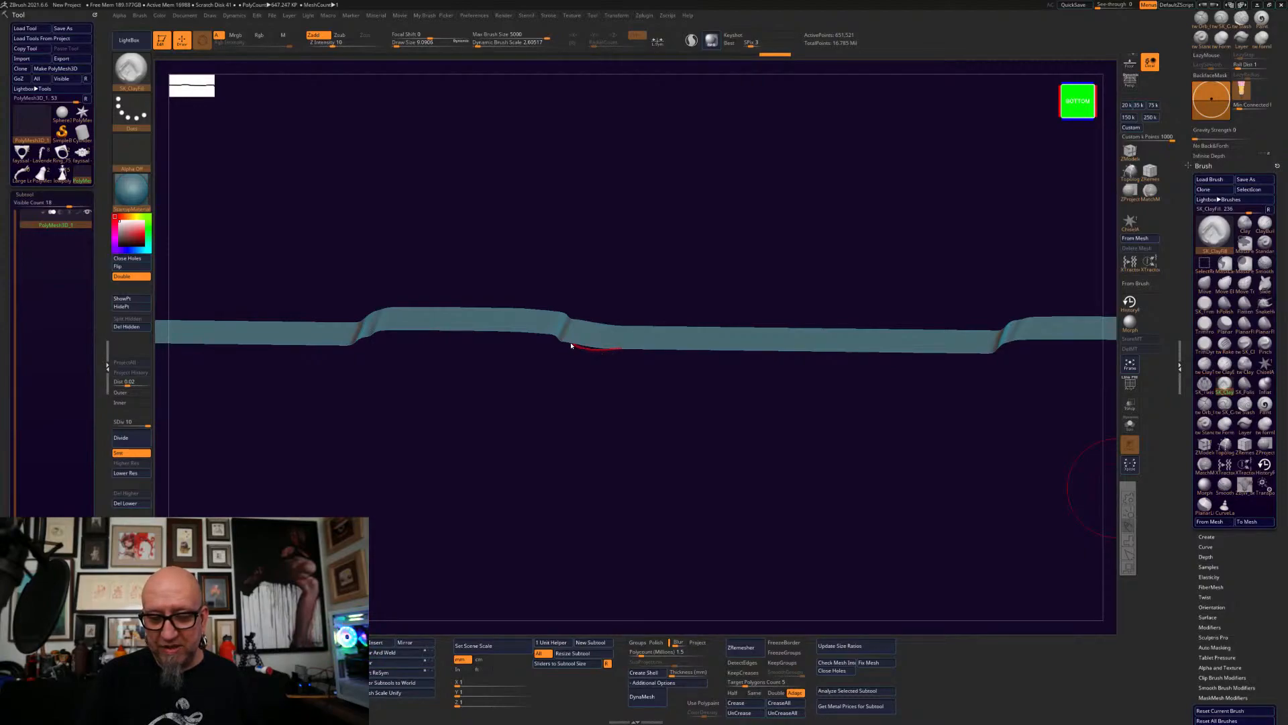
{"action": "left_click_drag", "start_coordinate": [594, 265], "coordinate": [537, 369]}
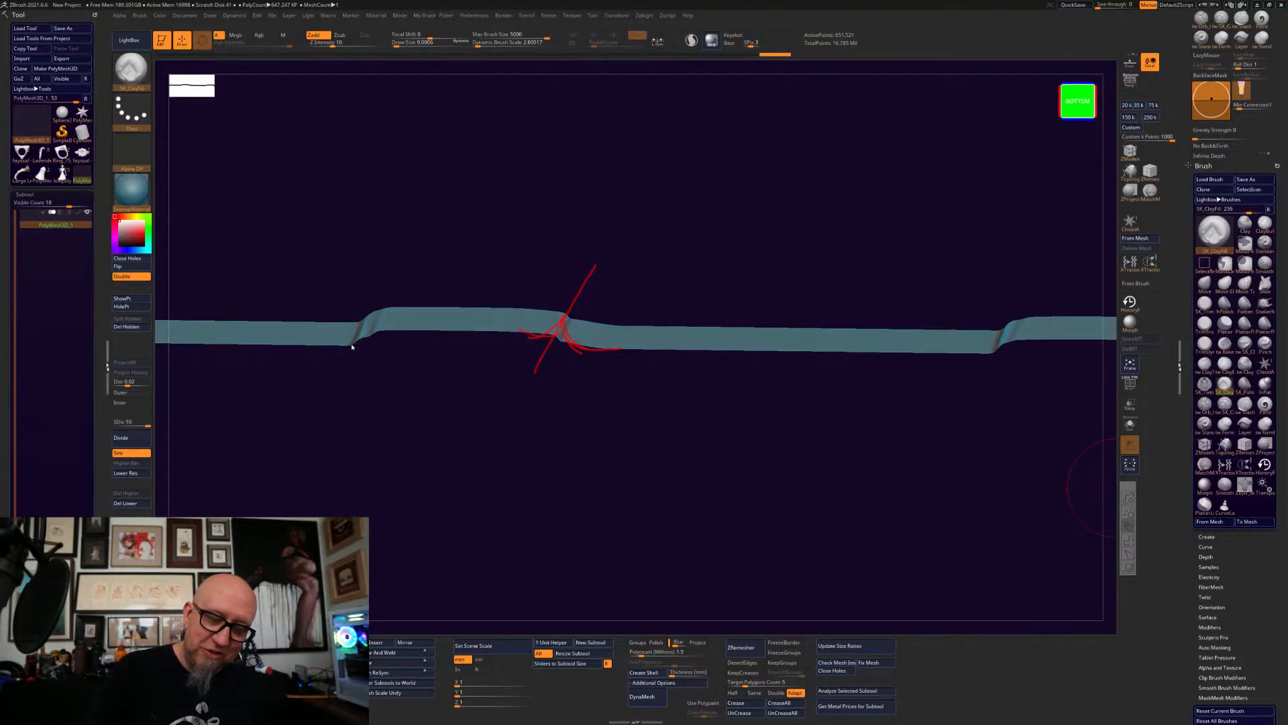
{"action": "left_click_drag", "start_coordinate": [370, 326], "coordinate": [394, 334]}
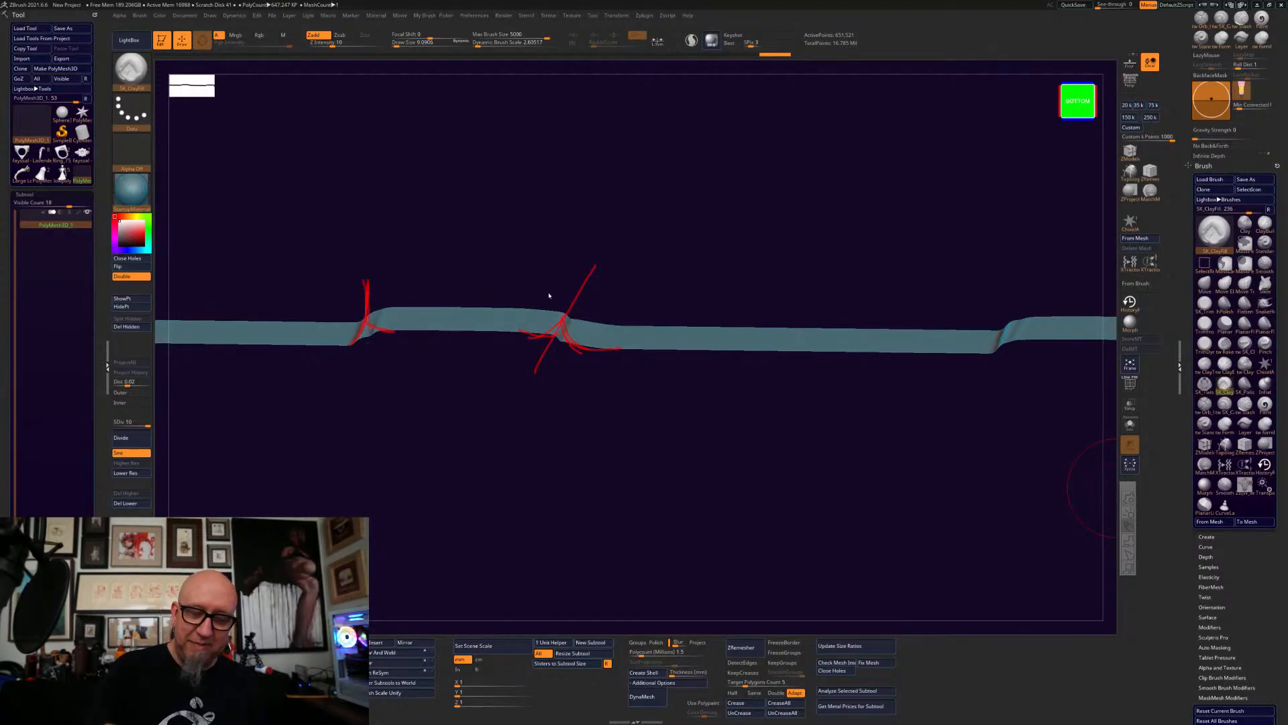
{"action": "left_click_drag", "start_coordinate": [566, 312], "coordinate": [573, 236]}
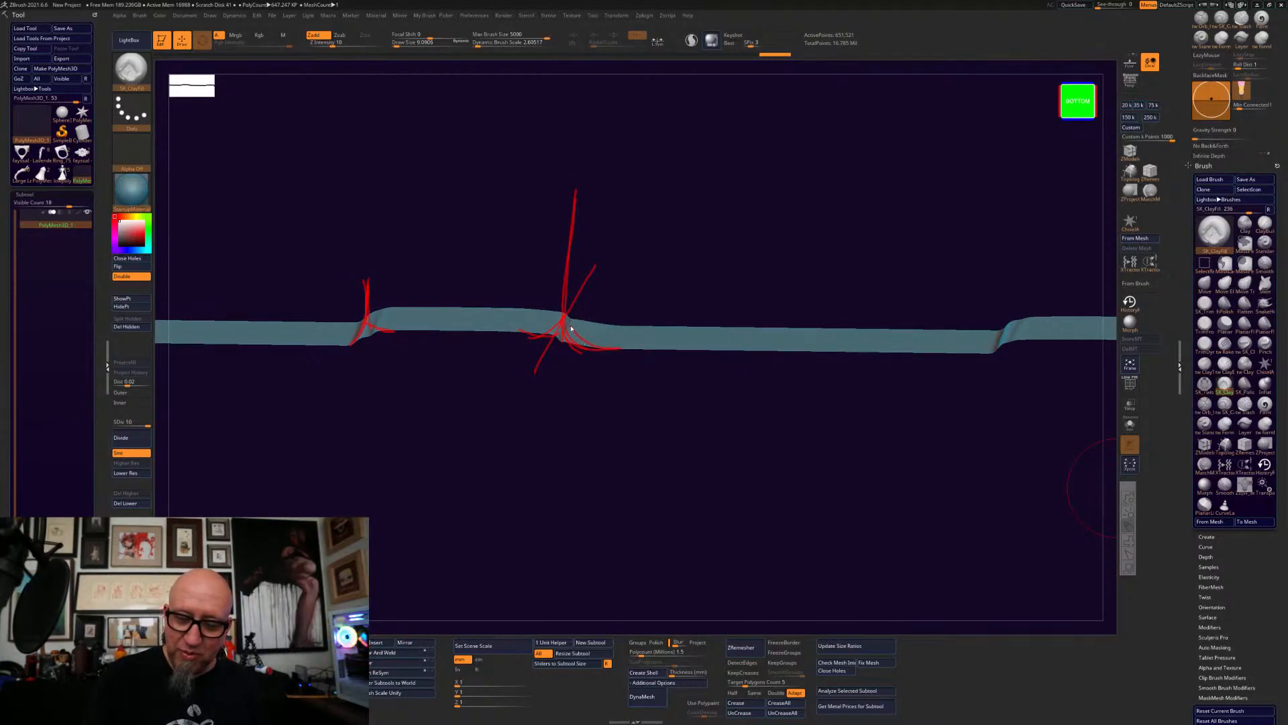
{"action": "key", "text": "Escape"}
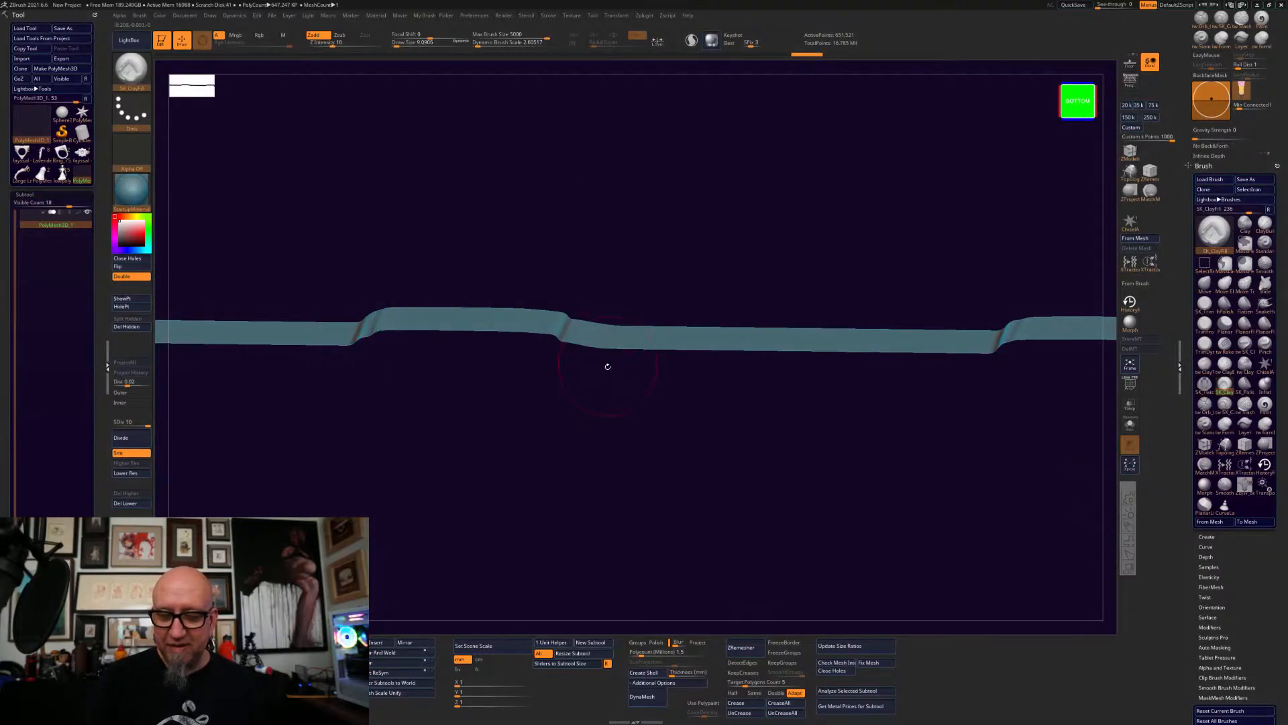
- Trace and circle the left strip's pinched edge on the cross-section in red annotation lines, and clear the markup
{"action": "left_click", "coordinate": [1129, 525]}
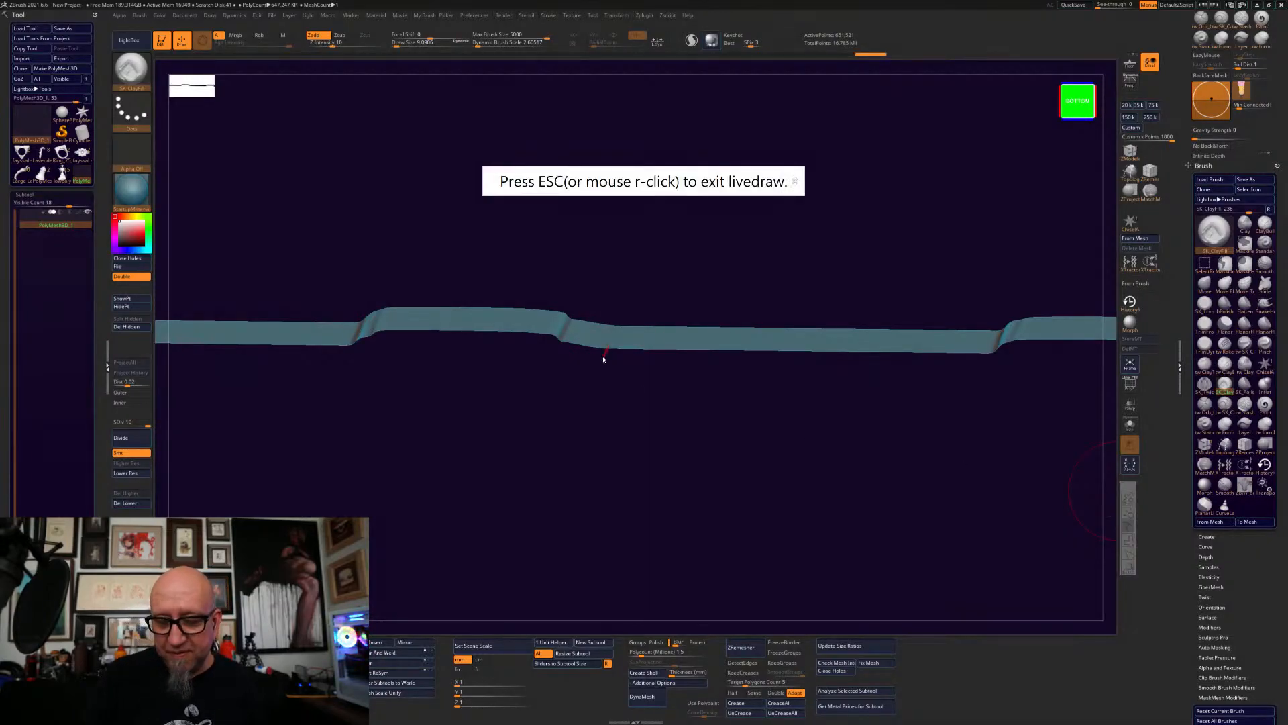
{"action": "left_click_drag", "start_coordinate": [586, 344], "coordinate": [566, 331]}
{"action": "left_click_drag", "start_coordinate": [237, 346], "coordinate": [334, 346]}
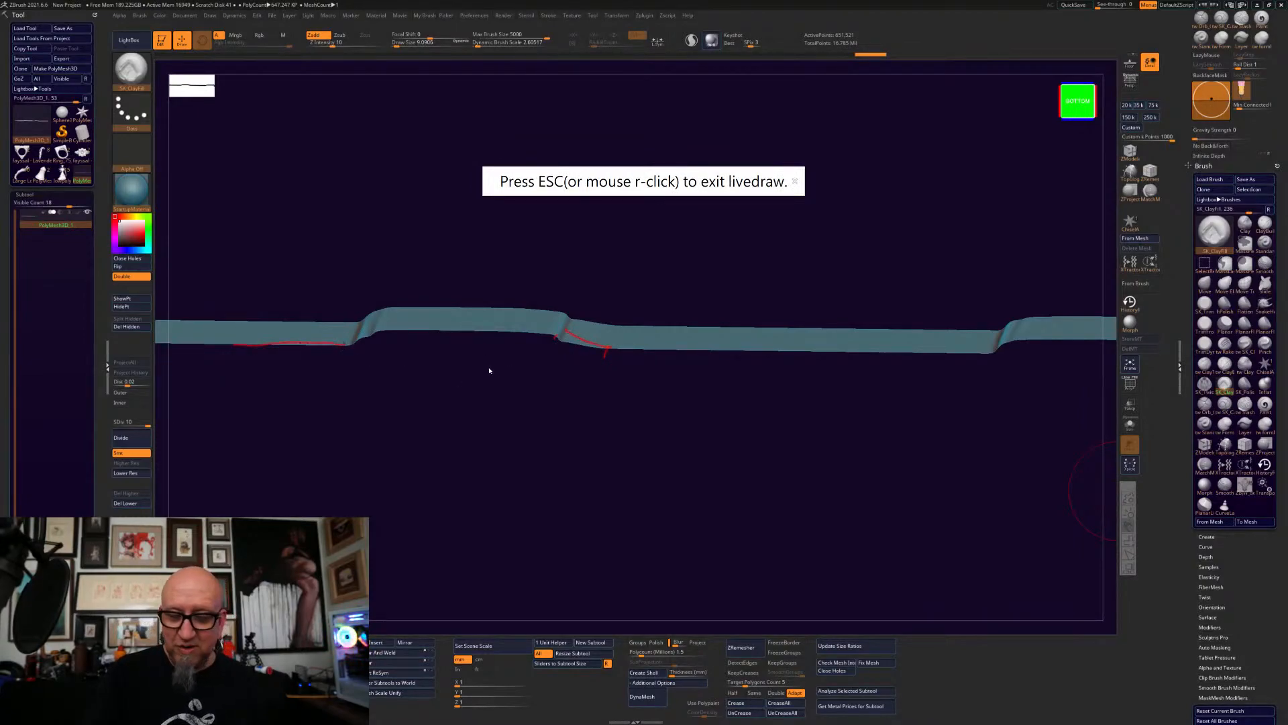
{"action": "left_click_drag", "start_coordinate": [572, 300], "coordinate": [557, 343]}
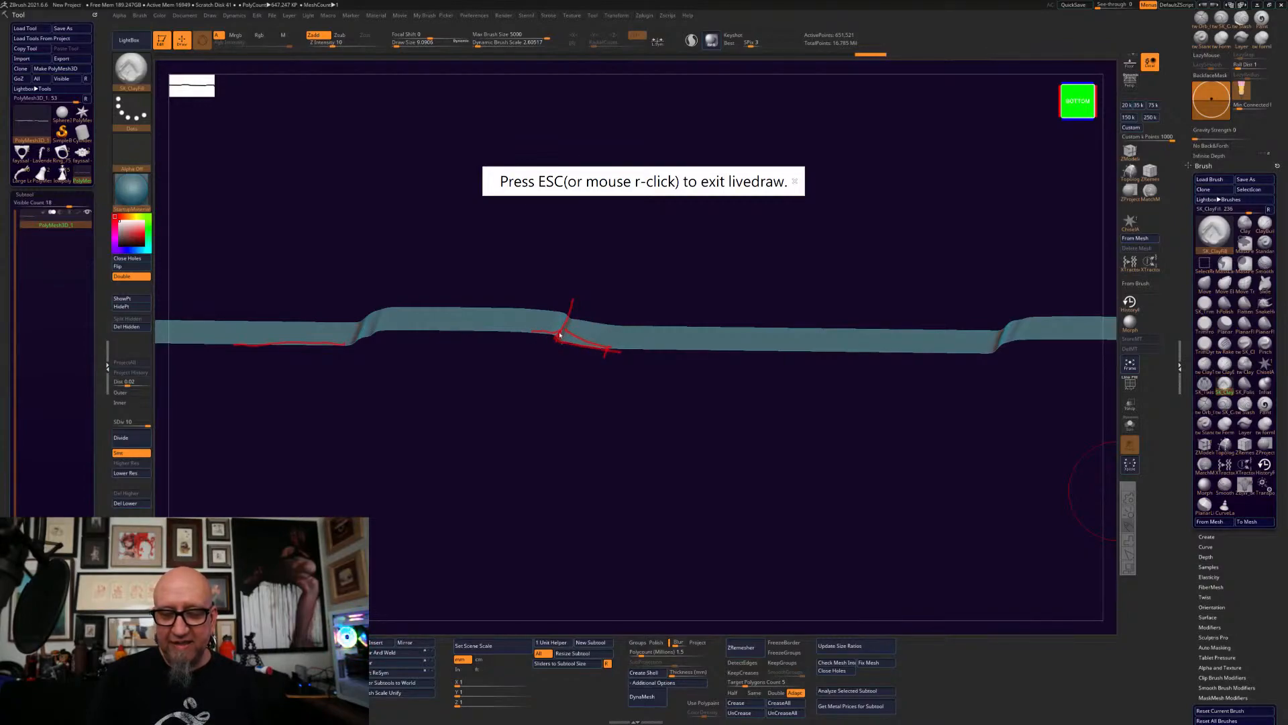
{"action": "left_click_drag", "start_coordinate": [582, 287], "coordinate": [511, 367]}
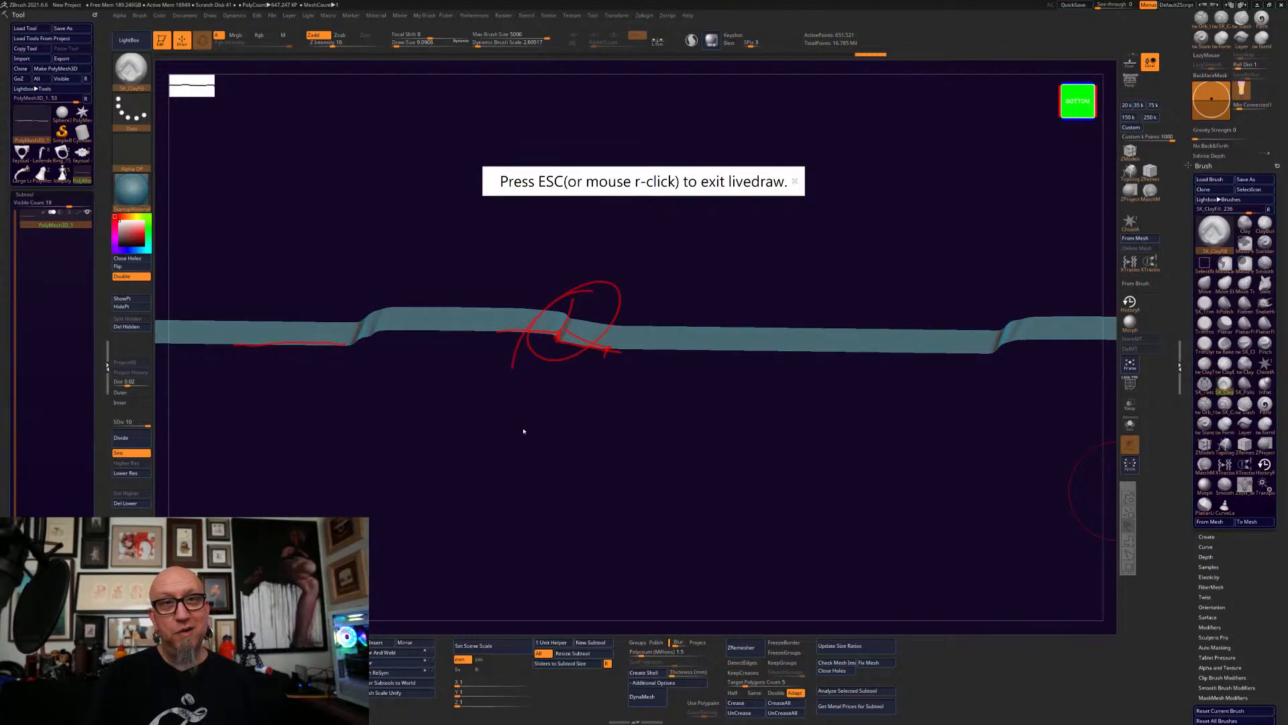
{"action": "key", "text": "Escape"}
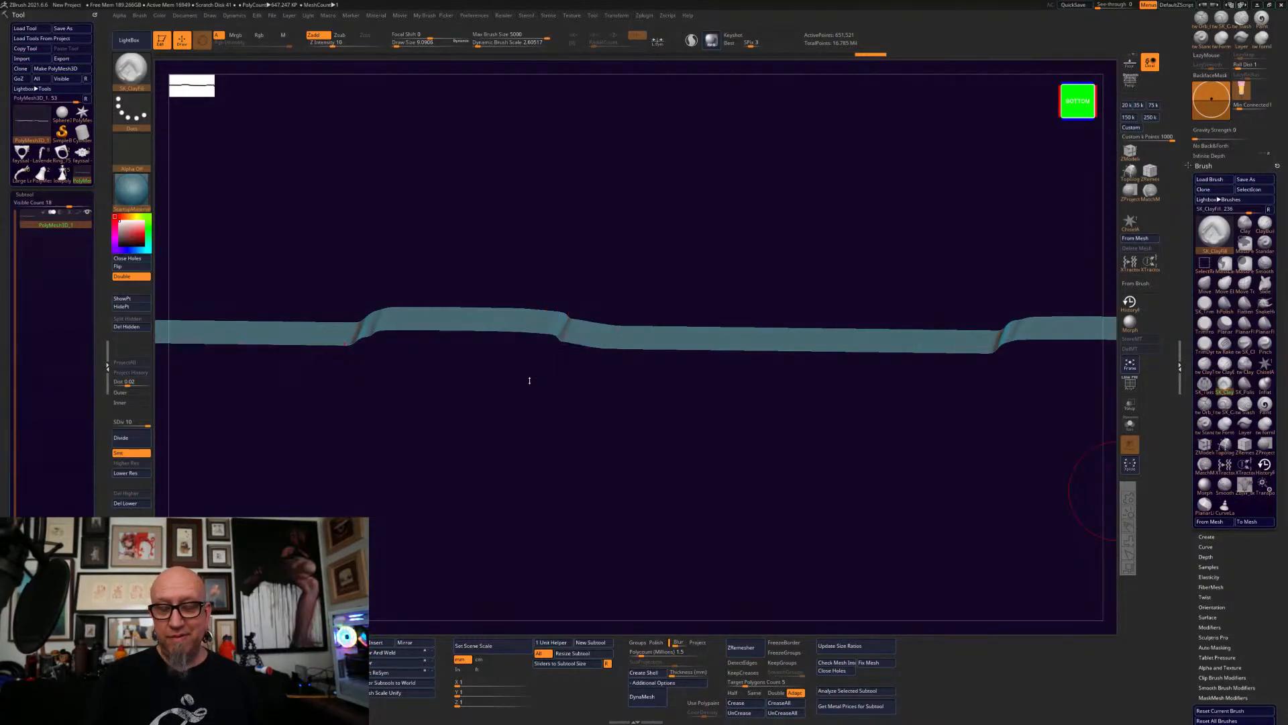
- View the right strip's creased edge from below, trace its S-shaped profile in red, and clear the markup
{"action": "mouse_move", "coordinate": [957, 452]}
{"action": "left_mouse_down"}
{"action": "mouse_move", "coordinate": [834, 446]}
{"action": "mouse_move", "coordinate": [857, 449]}
{"action": "mouse_move", "coordinate": [877, 481]}
{"action": "mouse_move", "coordinate": [717, 485]}
{"action": "mouse_move", "coordinate": [704, 452]}
{"action": "mouse_move", "coordinate": [644, 451]}
{"action": "mouse_move", "coordinate": [750, 425]}
{"action": "mouse_move", "coordinate": [803, 451]}
{"action": "left_mouse_up"}
{"action": "left_click_drag", "start_coordinate": [515, 379], "coordinate": [581, 388]}
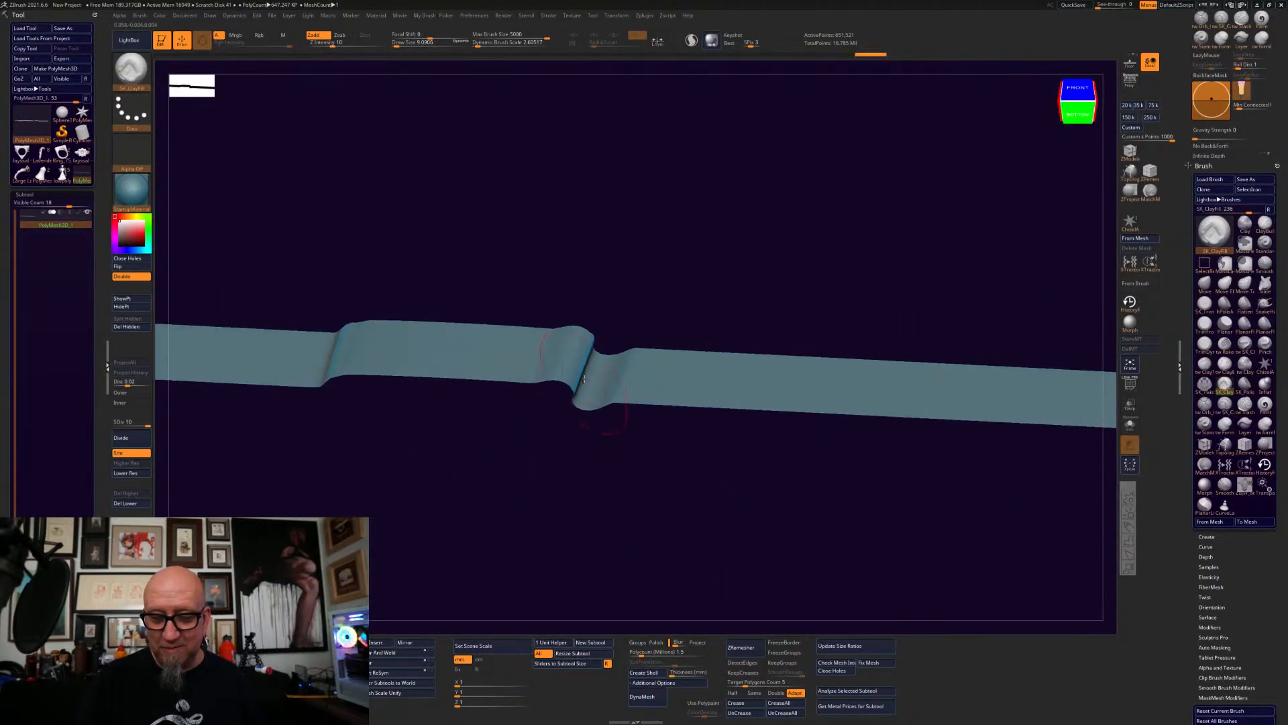
{"action": "left_click_drag", "start_coordinate": [587, 514], "coordinate": [596, 465]}
{"action": "left_click", "coordinate": [1128, 527]}
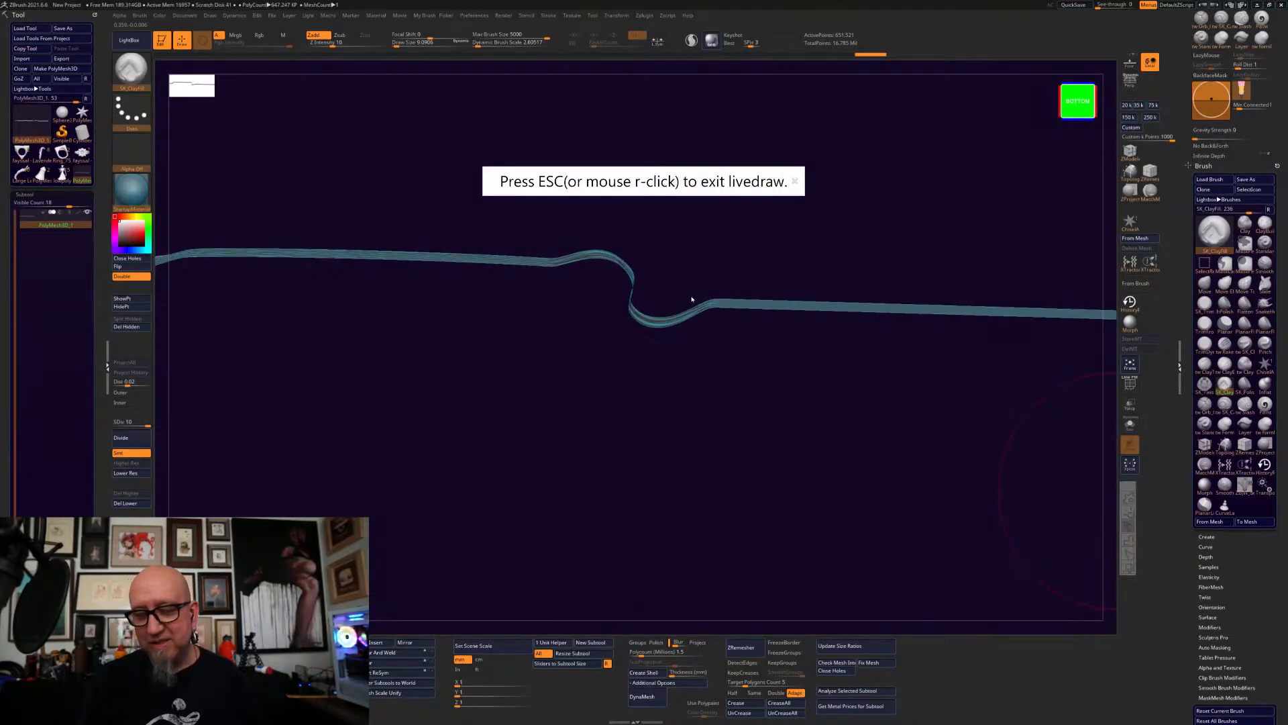
{"action": "left_click", "coordinate": [795, 182]}
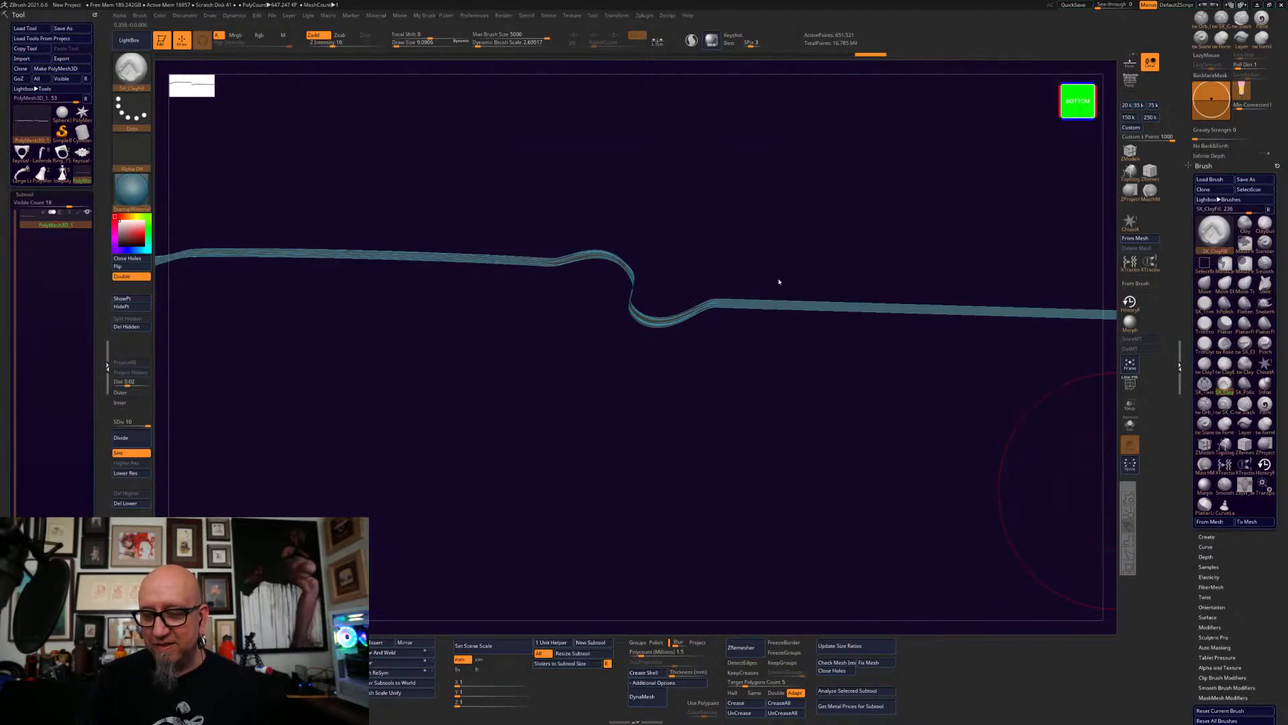
{"action": "left_click_drag", "start_coordinate": [685, 324], "coordinate": [655, 333]}
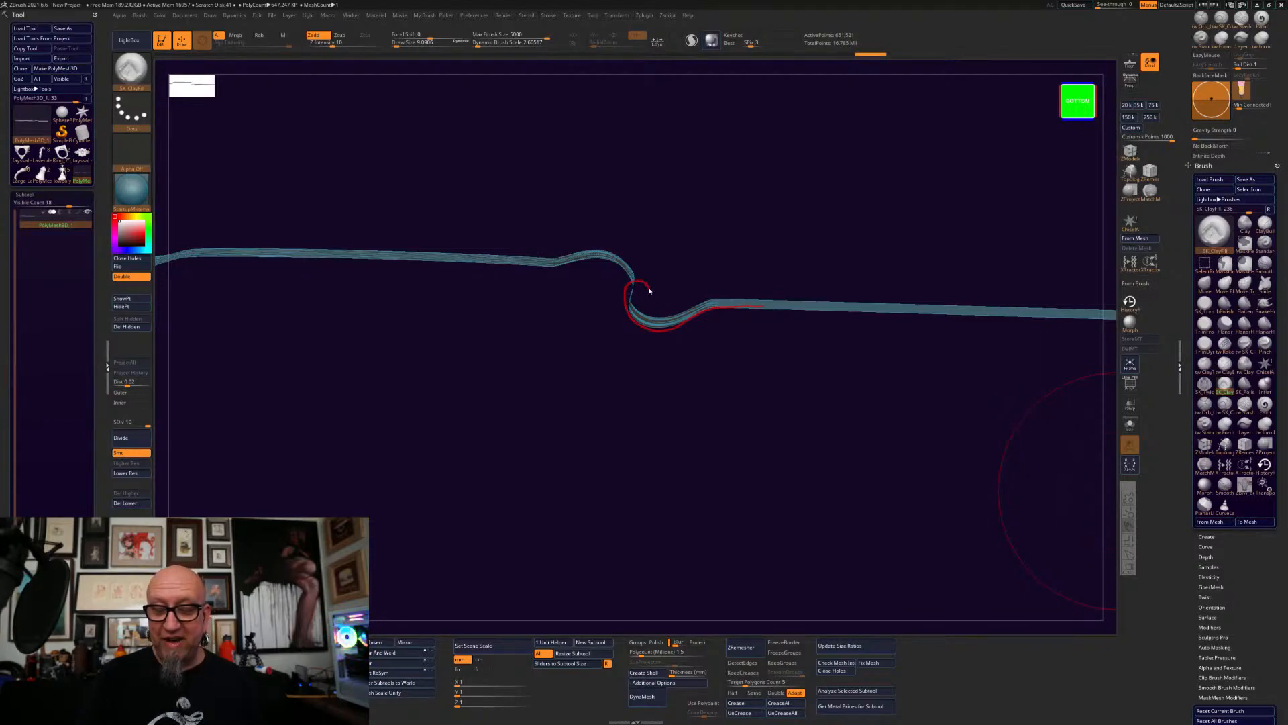
{"action": "mouse_move", "coordinate": [638, 296]}
{"action": "left_mouse_down"}
{"action": "mouse_move", "coordinate": [669, 295]}
{"action": "mouse_move", "coordinate": [639, 236]}
{"action": "mouse_move", "coordinate": [459, 259]}
{"action": "left_mouse_up"}
{"action": "mouse_move", "coordinate": [645, 165]}
{"action": "left_mouse_down"}
{"action": "mouse_move", "coordinate": [715, 158]}
{"action": "mouse_move", "coordinate": [676, 205]}
{"action": "mouse_move", "coordinate": [691, 189]}
{"action": "mouse_move", "coordinate": [681, 204]}
{"action": "mouse_move", "coordinate": [684, 187]}
{"action": "mouse_move", "coordinate": [744, 242]}
{"action": "left_mouse_up"}
{"action": "left_click", "coordinate": [713, 427]}
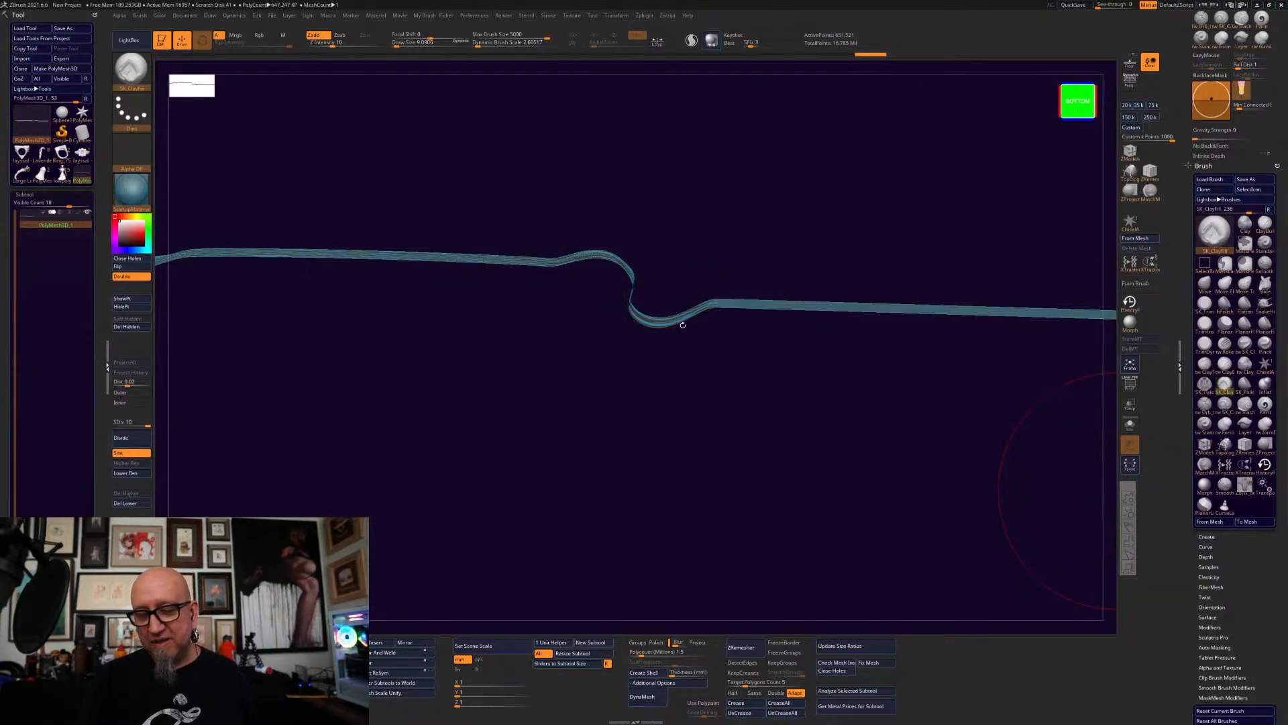
- Reduce the Dynamic Brush Scale to about 0.59 to get a smaller brush for the creased edge
{"action": "left_click_drag", "start_coordinate": [618, 377], "coordinate": [601, 405]}
{"action": "left_click_drag", "start_coordinate": [801, 414], "coordinate": [734, 480]}
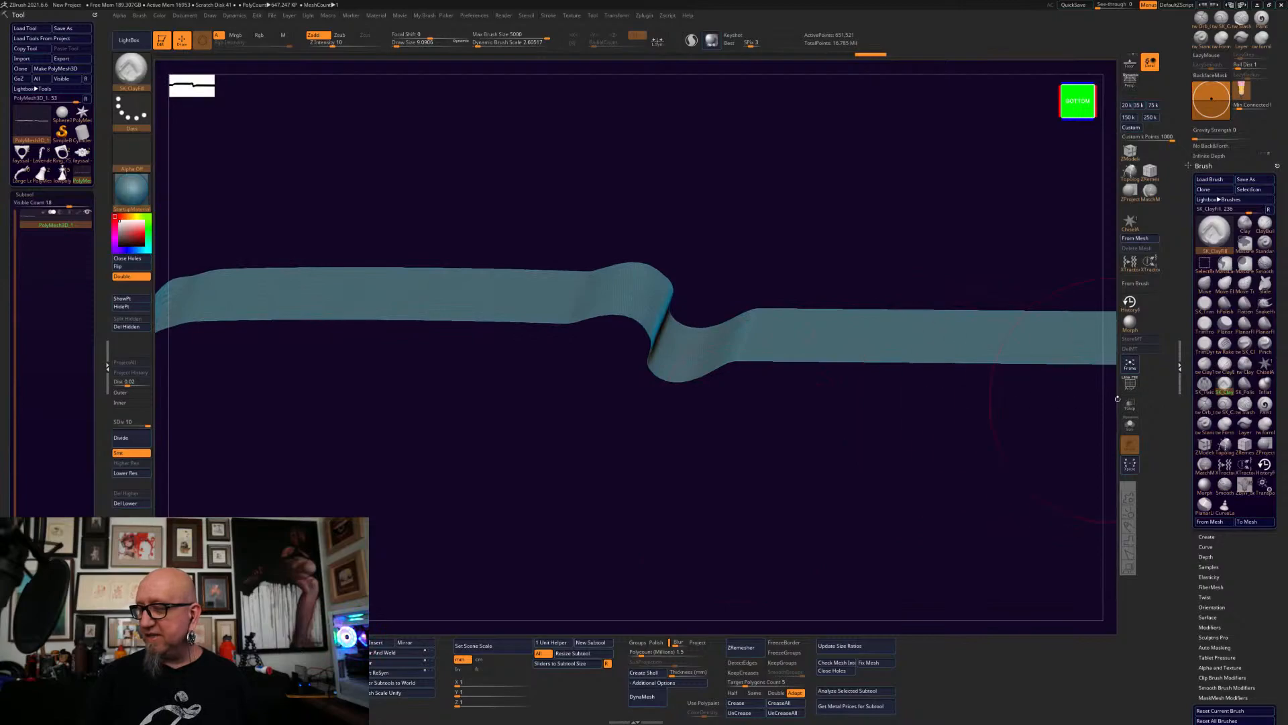
{"action": "key", "text": "b"}
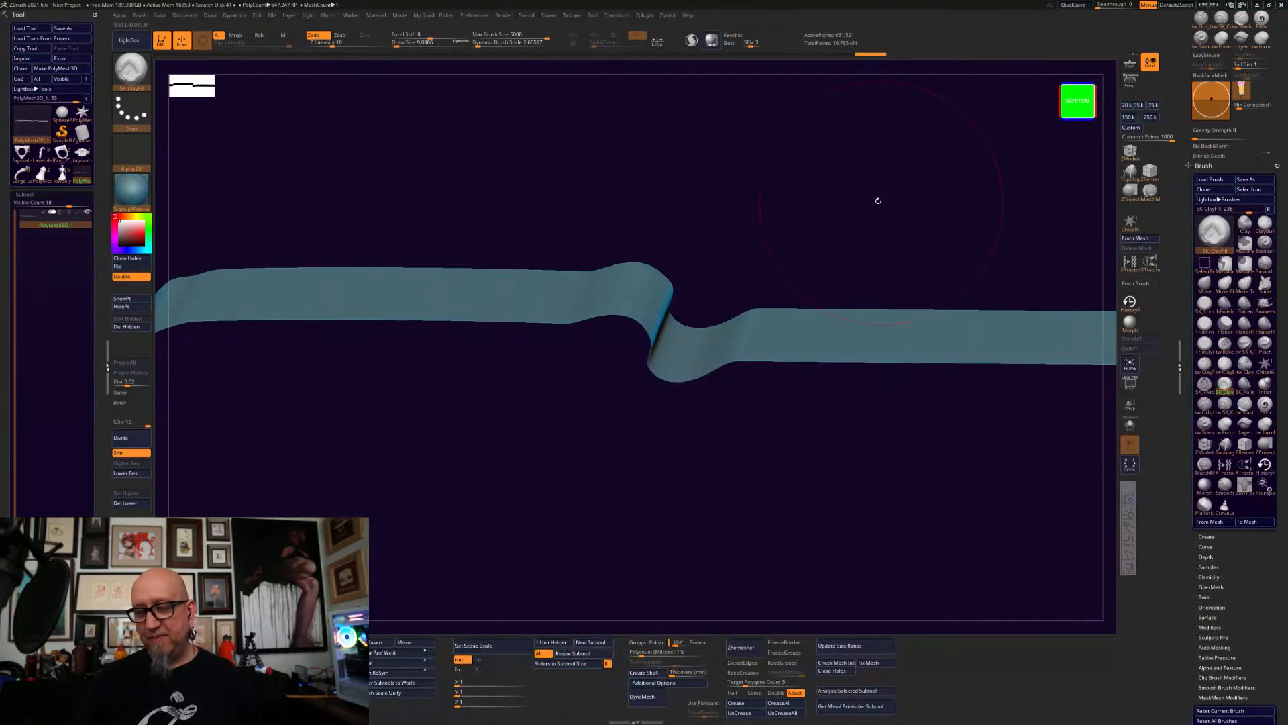
{"action": "key", "text": "space"}
{"action": "left_click_drag", "start_coordinate": [809, 275], "coordinate": [790, 275]}
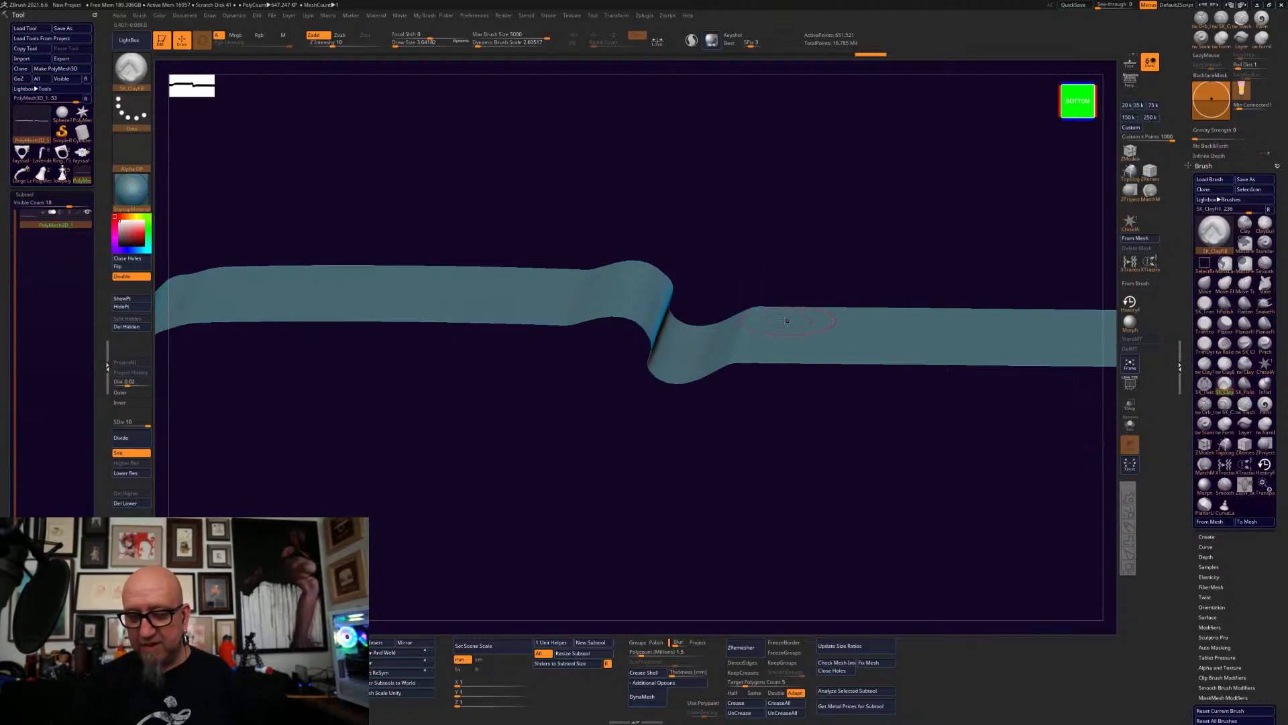
{"action": "key", "text": "space"}
{"action": "mouse_move", "coordinate": [746, 328]}
{"action": "left_mouse_down"}
{"action": "mouse_move", "coordinate": [760, 328]}
{"action": "mouse_move", "coordinate": [748, 328]}
{"action": "left_mouse_up"}
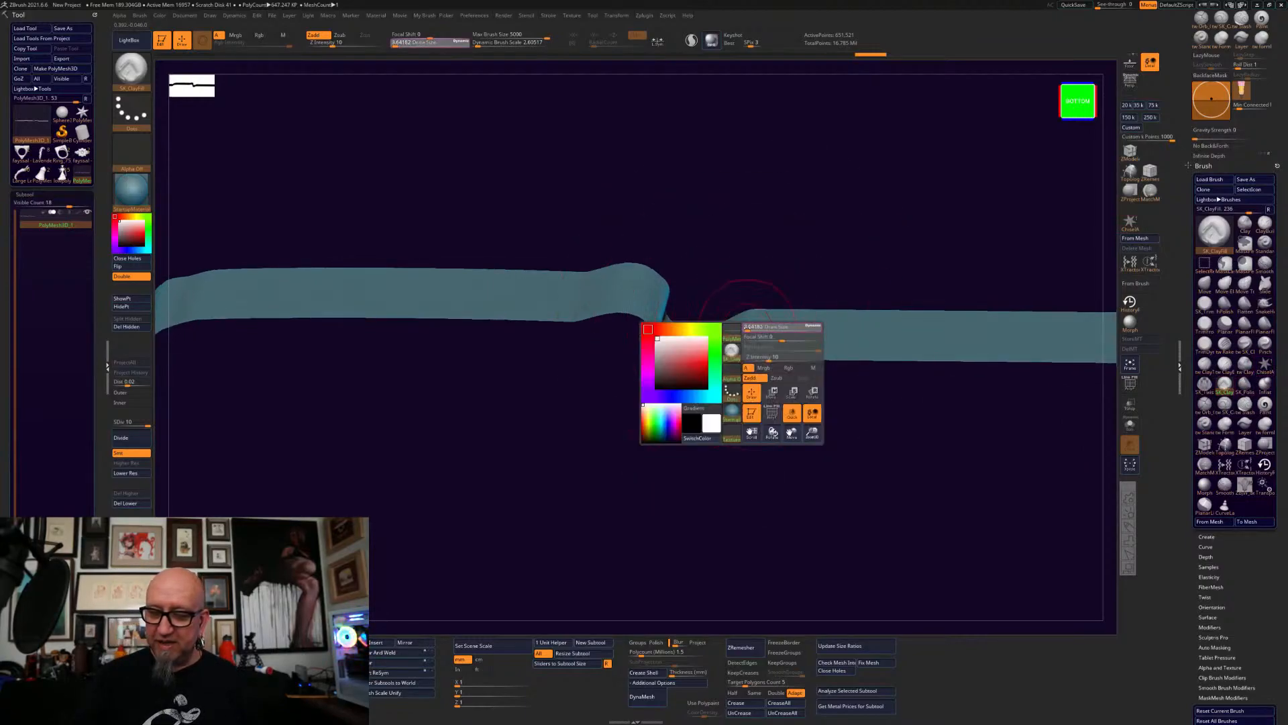
{"action": "left_click", "coordinate": [477, 45]}
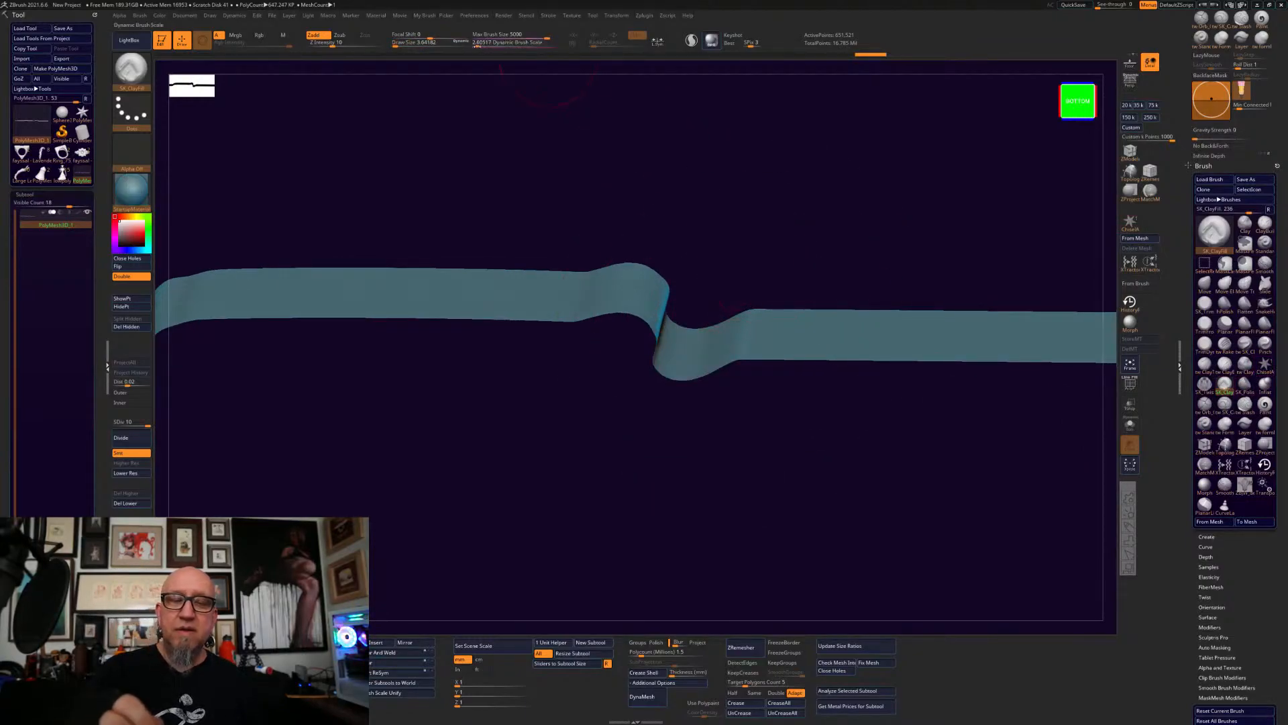
{"action": "left_click_drag", "start_coordinate": [475, 45], "coordinate": [472, 46]}
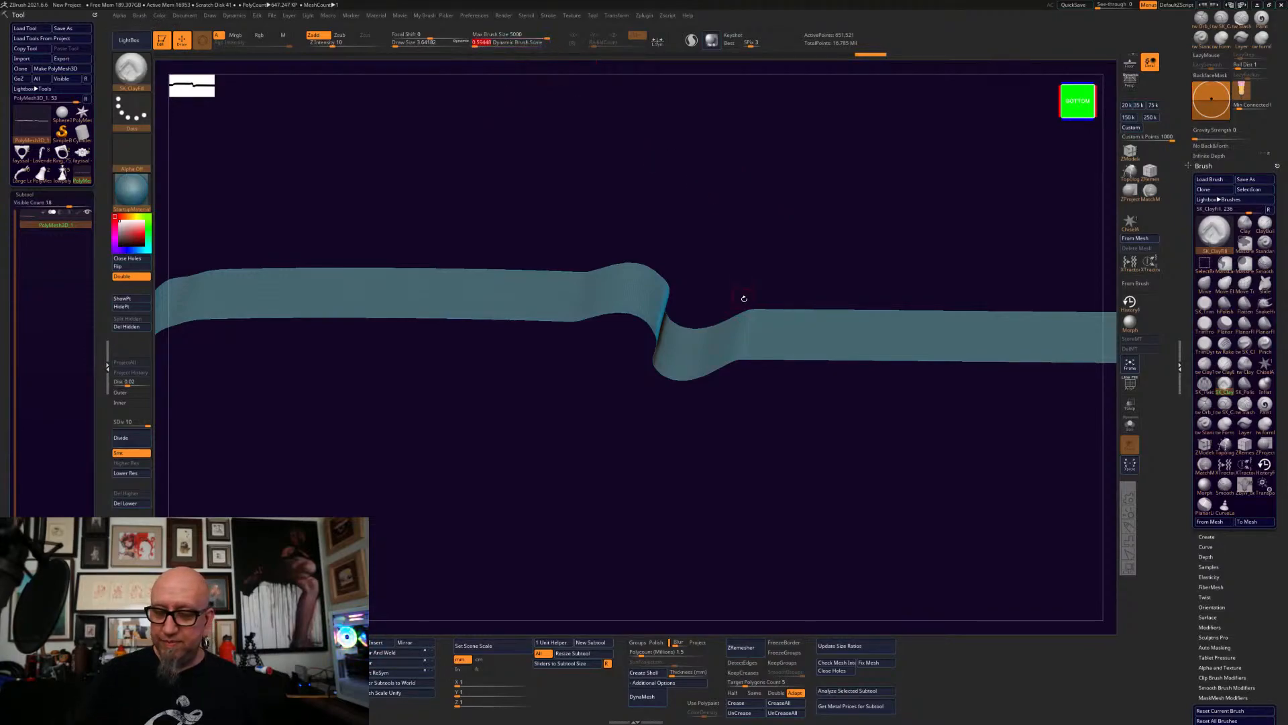
- Build up the lower surface beside the crease with SK_ClayFill at a draw size of about 38
{"action": "key", "text": "space"}
{"action": "left_click_drag", "start_coordinate": [749, 296], "coordinate": [744, 296]}
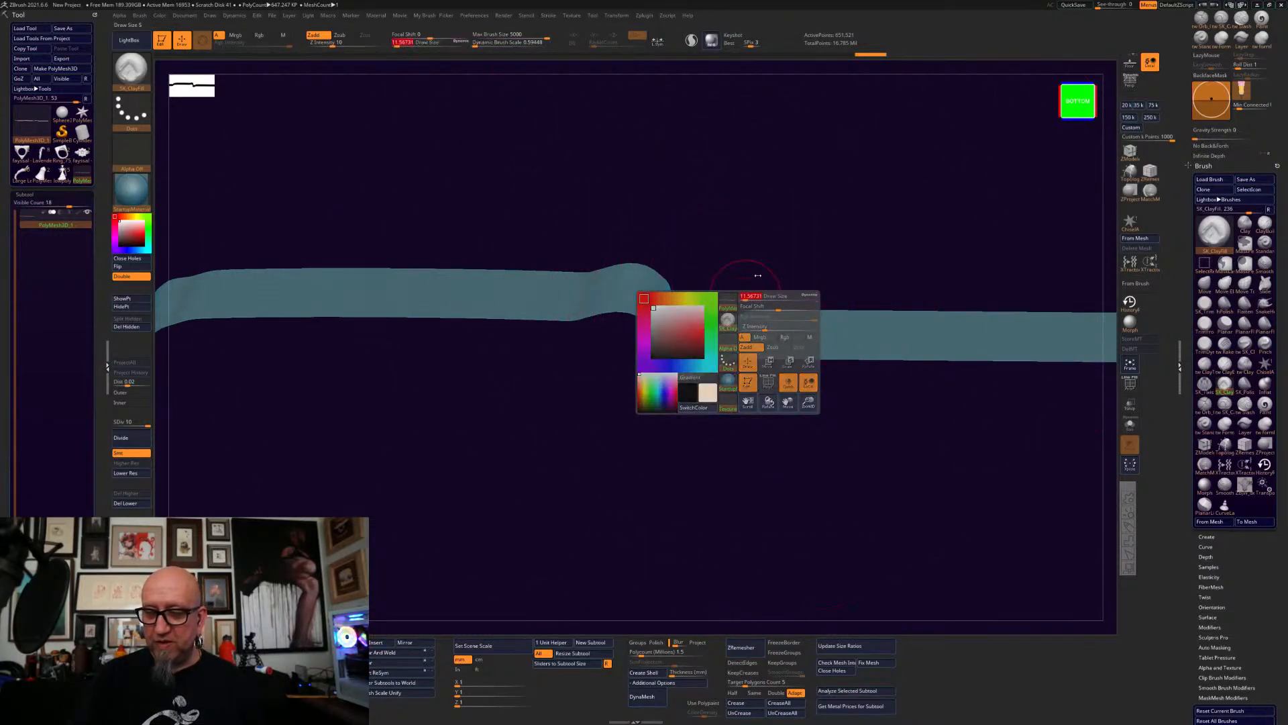
{"action": "left_click_drag", "start_coordinate": [808, 224], "coordinate": [814, 259]}
{"action": "key", "text": "space"}
{"action": "mouse_move", "coordinate": [750, 317]}
{"action": "left_mouse_down"}
{"action": "mouse_move", "coordinate": [758, 341]}
{"action": "mouse_move", "coordinate": [738, 342]}
{"action": "mouse_move", "coordinate": [818, 338]}
{"action": "left_mouse_up"}
{"action": "left_click_drag", "start_coordinate": [831, 546], "coordinate": [845, 571]}
- Fill the raised strip's surface leading up to the creased edge at a draw size of about 29
{"action": "key", "text": "space"}
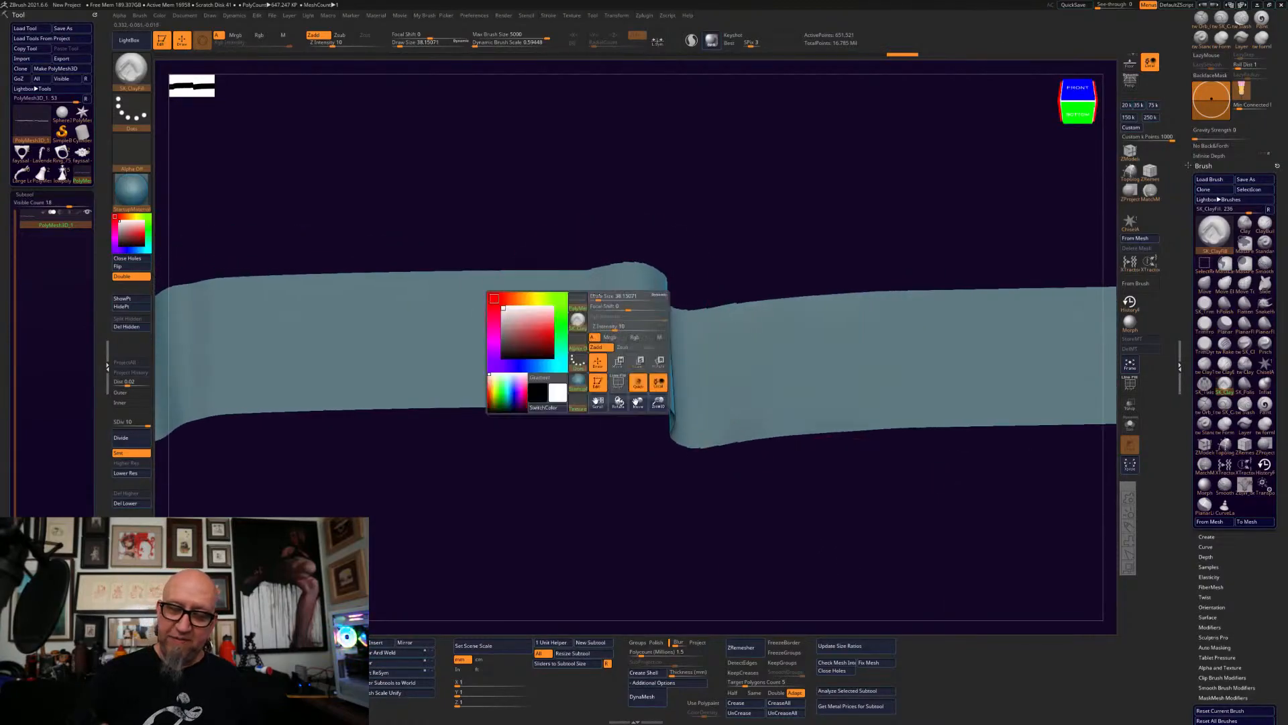
{"action": "mouse_move", "coordinate": [619, 297]}
{"action": "left_mouse_down"}
{"action": "mouse_move", "coordinate": [621, 278]}
{"action": "mouse_move", "coordinate": [591, 258]}
{"action": "left_mouse_up"}
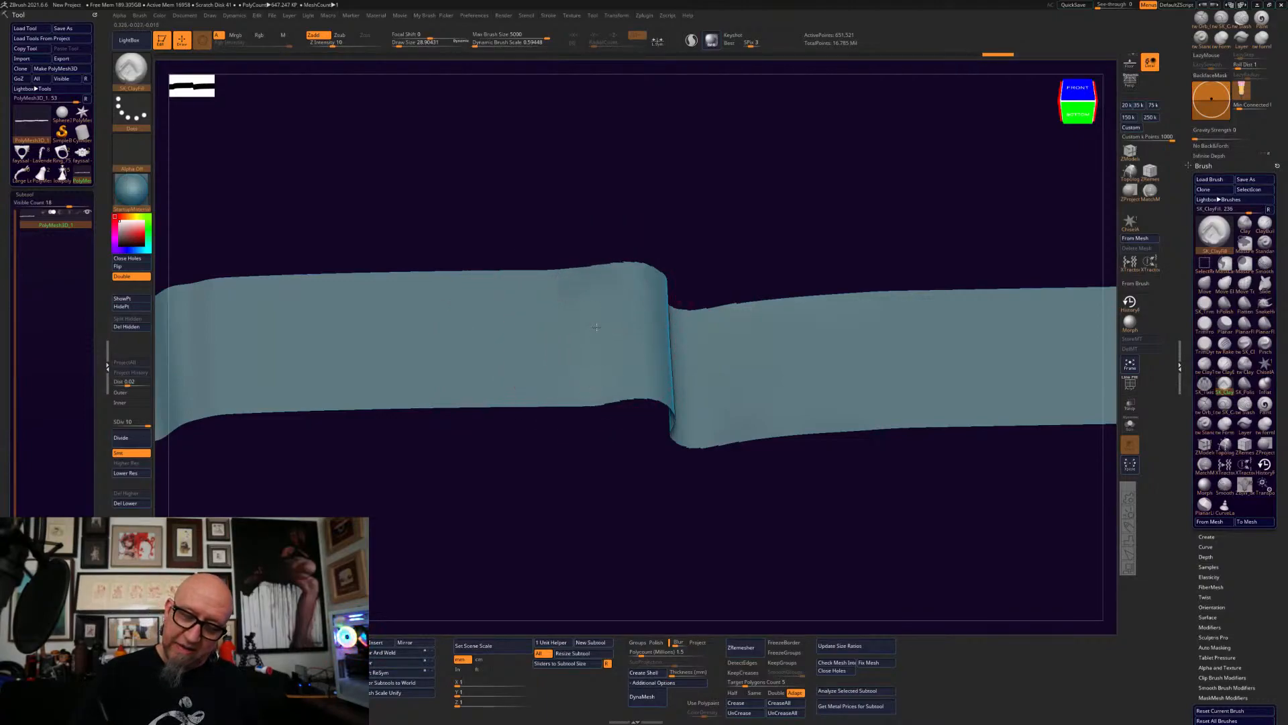
{"action": "left_click_drag", "start_coordinate": [650, 534], "coordinate": [496, 346], "text": "shift"}
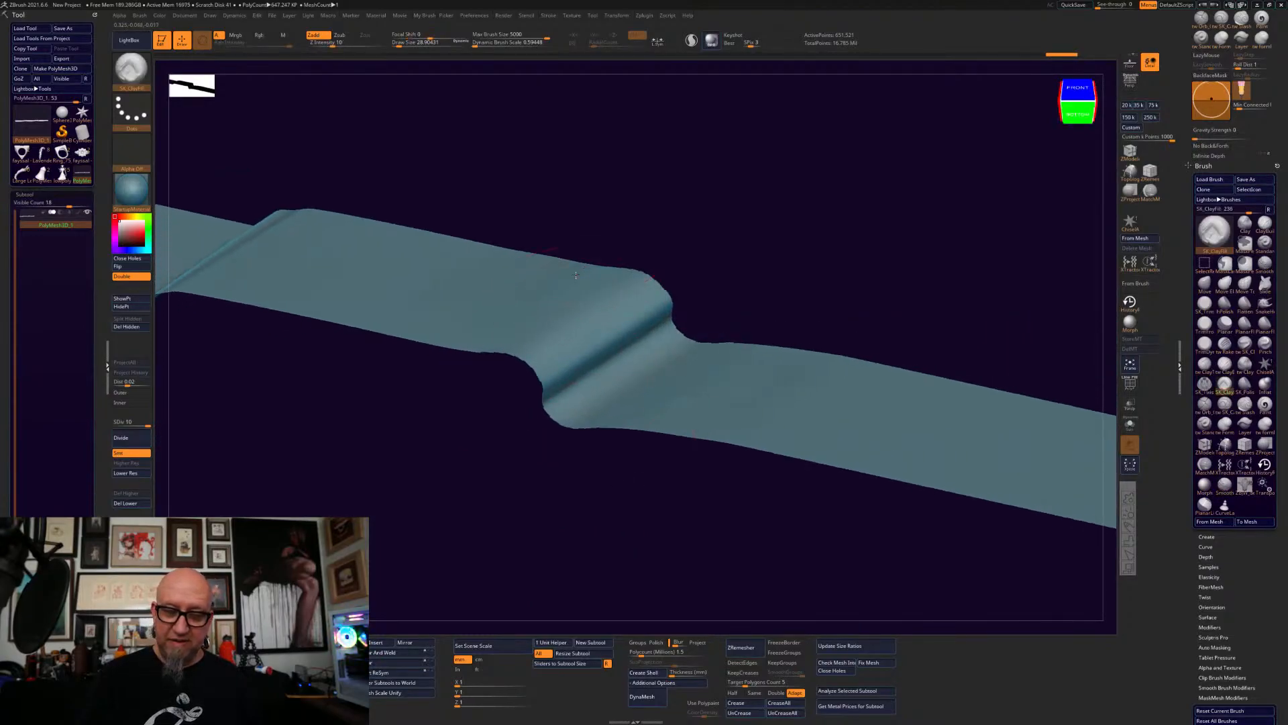
{"action": "left_click_drag", "start_coordinate": [600, 301], "coordinate": [473, 285]}
- From below, trace the creased and pinched edge profiles in red, tick the creased edge's rounded corner, and clear all markup
{"action": "mouse_move", "coordinate": [533, 497]}
{"action": "left_mouse_down", "text": "shift"}
{"action": "mouse_move", "coordinate": [538, 487]}
{"action": "mouse_move", "coordinate": [684, 490]}
{"action": "mouse_move", "coordinate": [716, 501]}
{"action": "mouse_move", "coordinate": [878, 468]}
{"action": "mouse_move", "coordinate": [838, 436]}
{"action": "mouse_move", "coordinate": [849, 376]}
{"action": "mouse_move", "coordinate": [949, 410]}
{"action": "left_mouse_up", "text": "shift"}
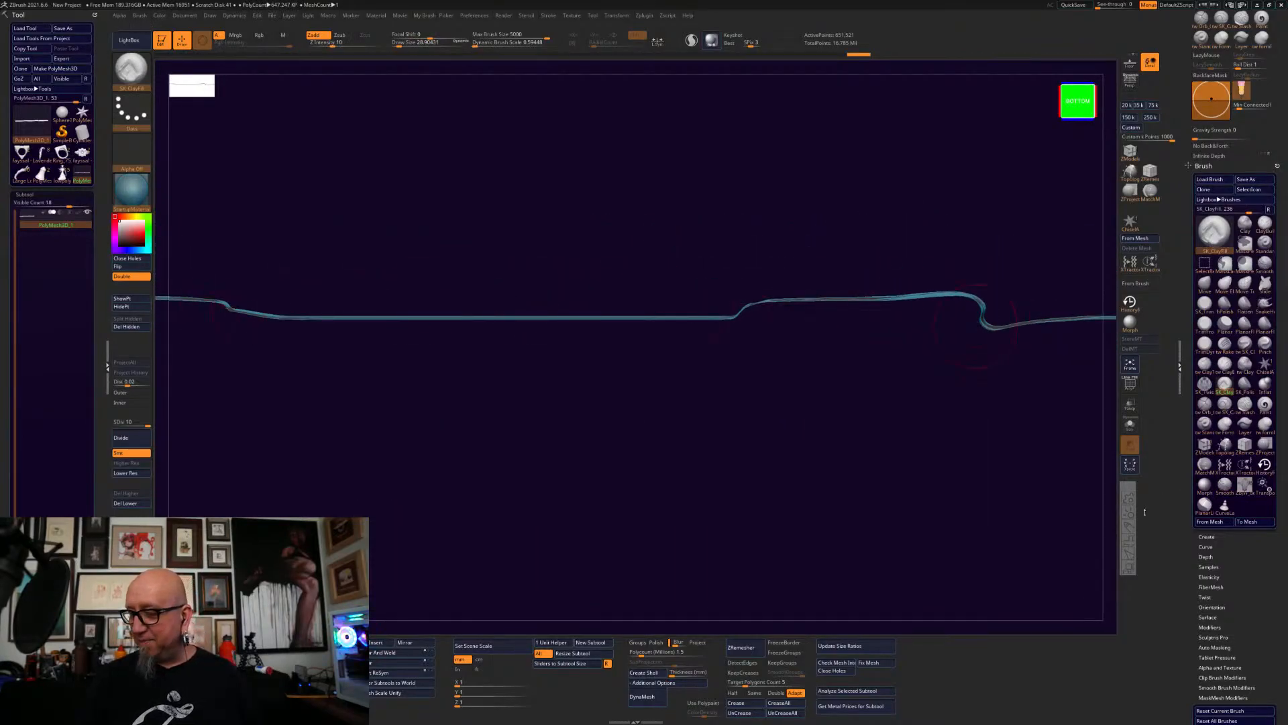
{"action": "left_click", "coordinate": [1129, 527]}
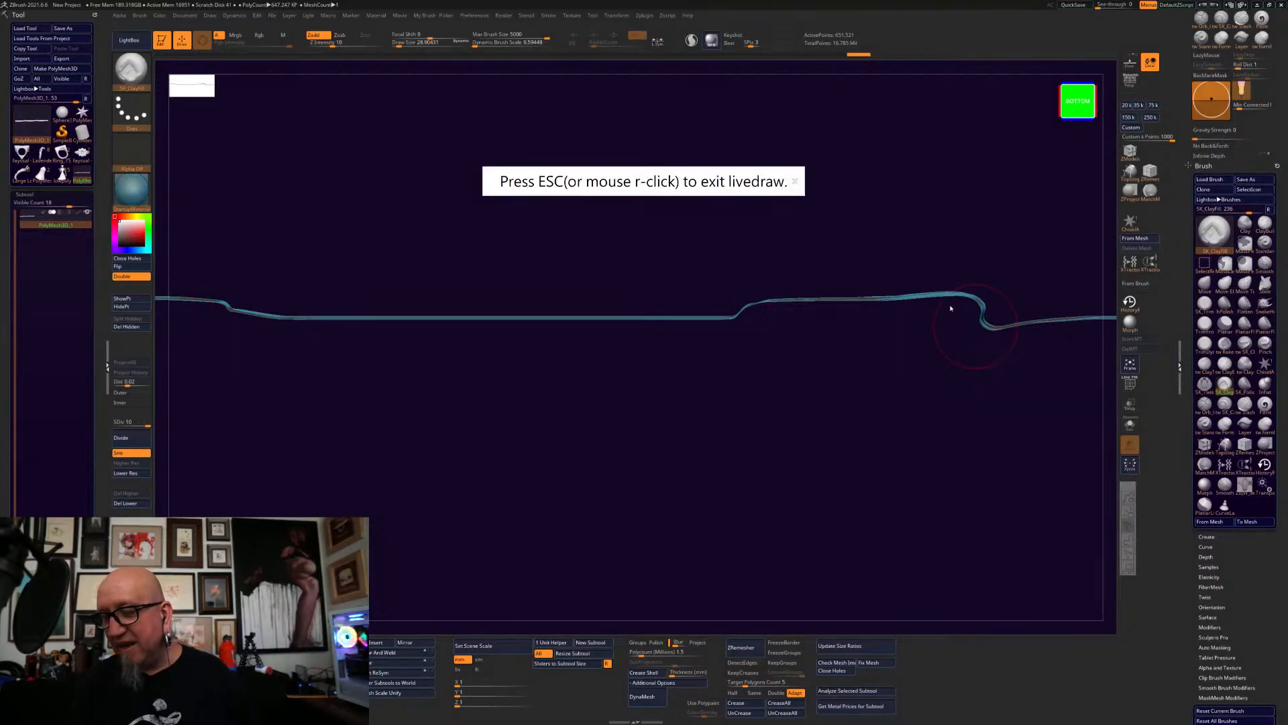
{"action": "left_click", "coordinate": [796, 184]}
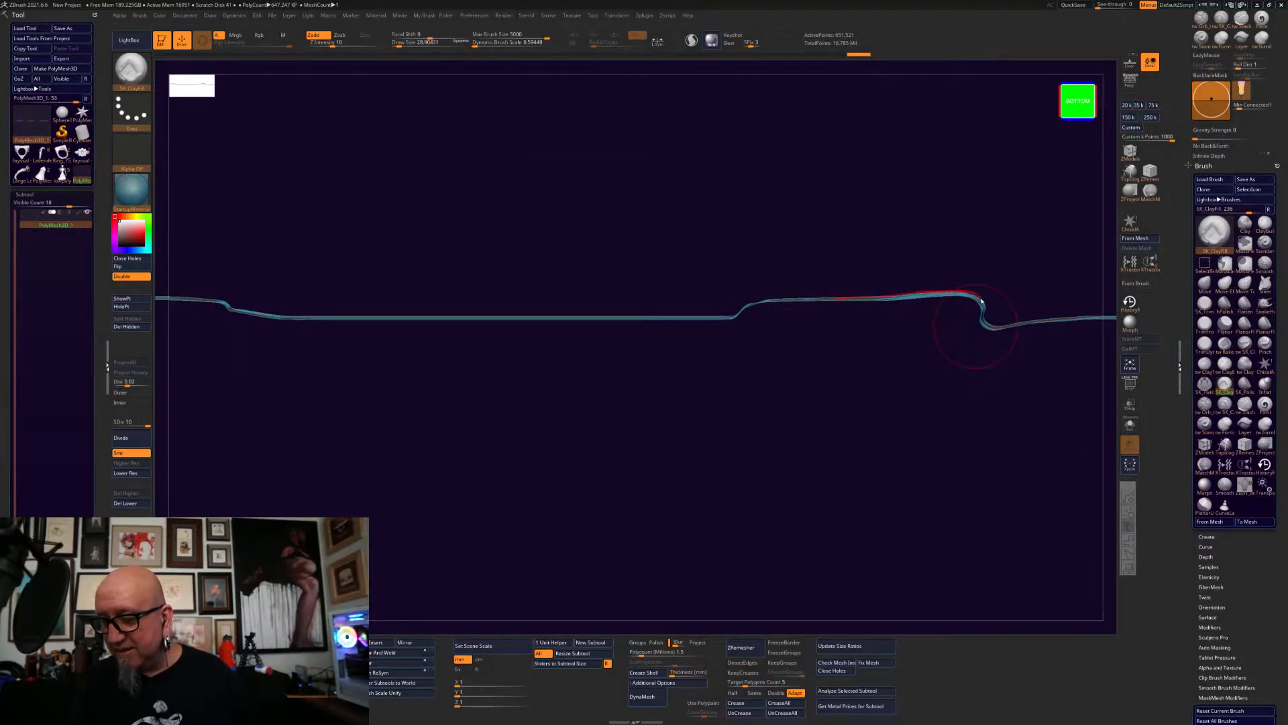
{"action": "left_click_drag", "start_coordinate": [1026, 325], "coordinate": [1102, 309]}
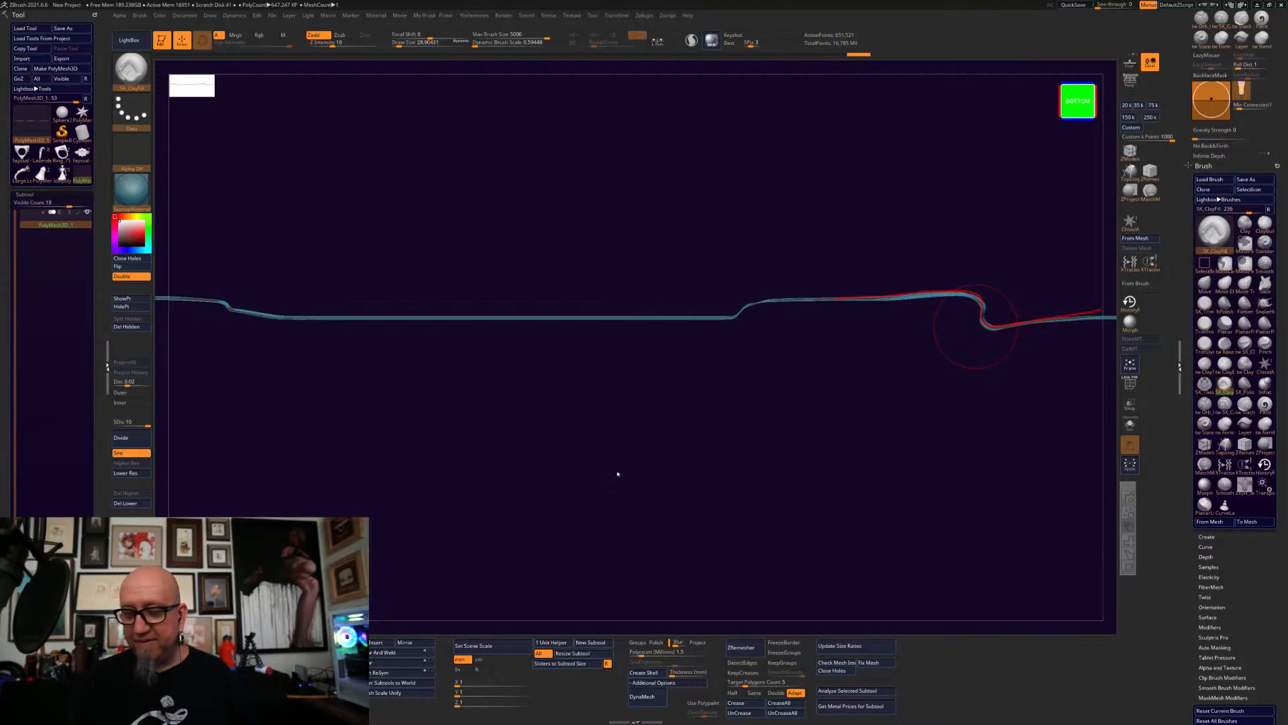
{"action": "left_click_drag", "start_coordinate": [171, 295], "coordinate": [410, 313]}
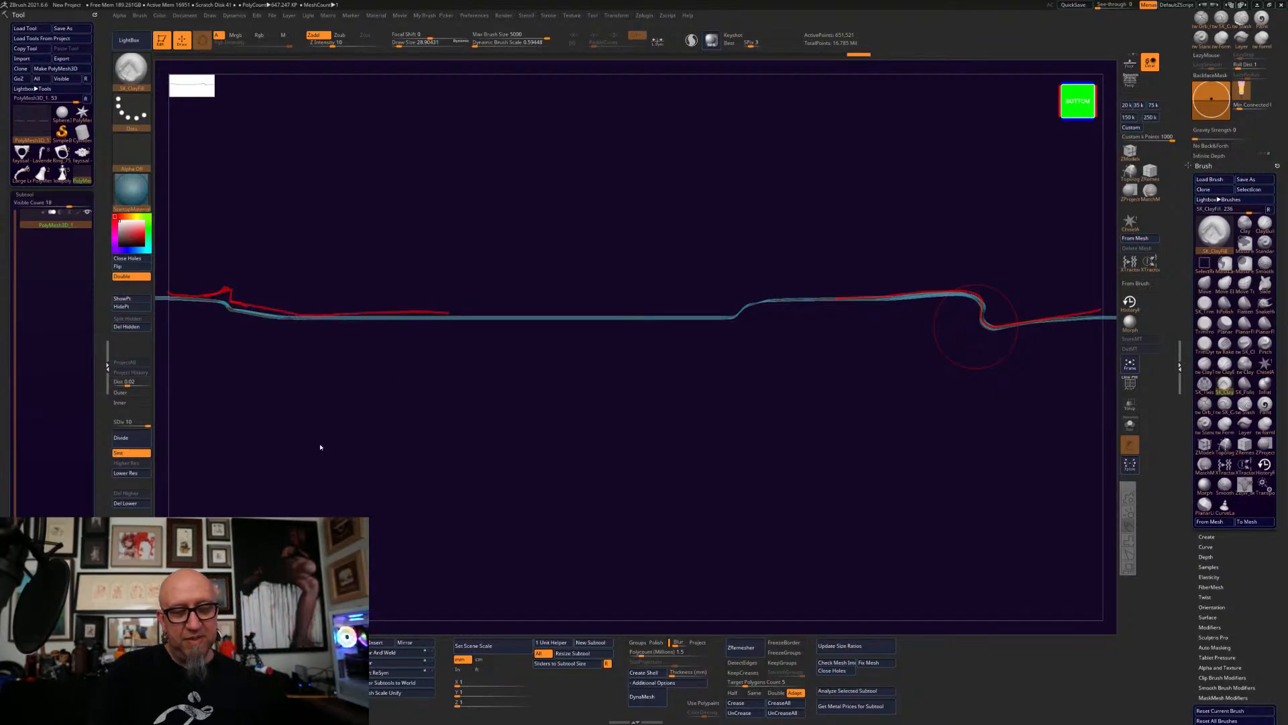
{"action": "left_click", "coordinate": [234, 285]}
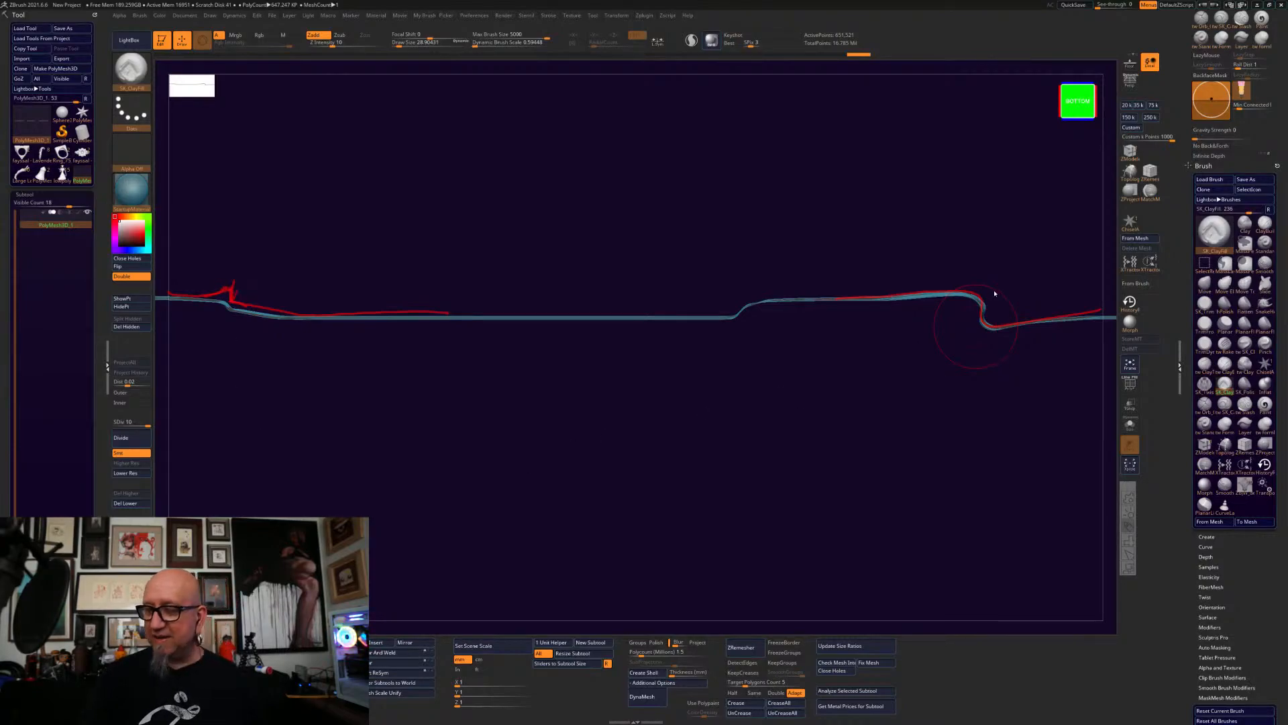
{"action": "key", "text": "Escape"}
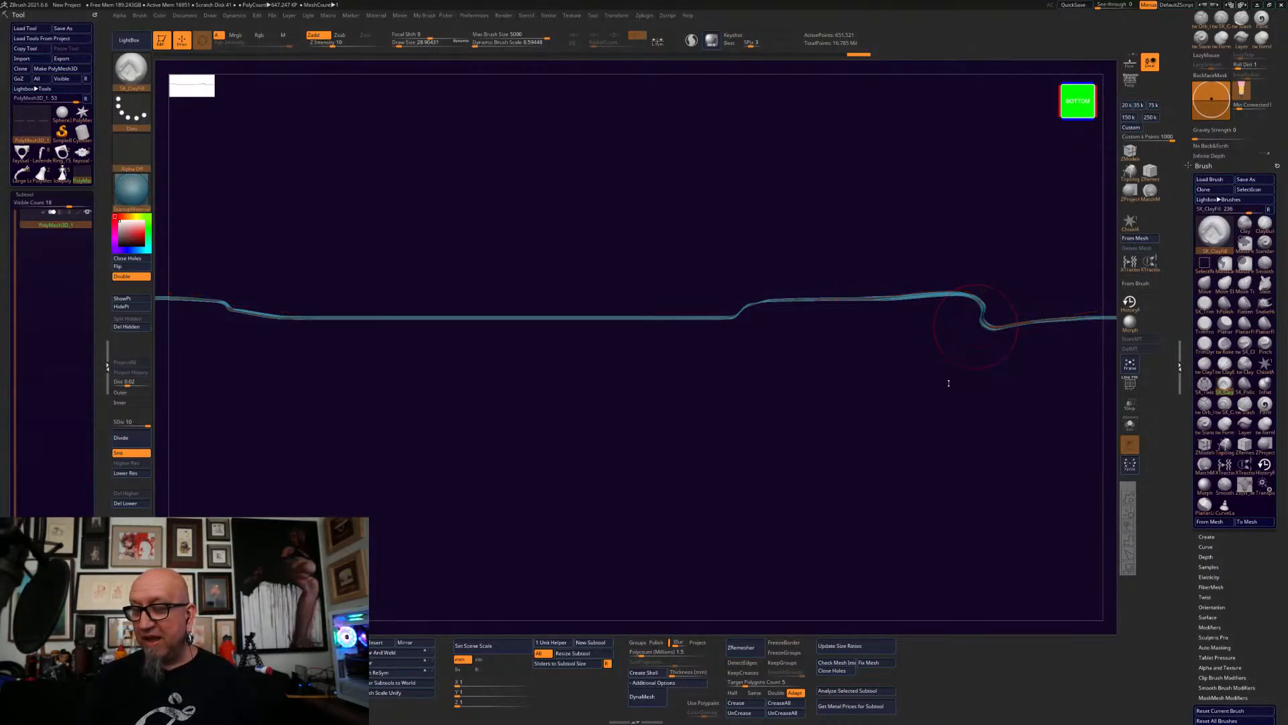
{"action": "left_click", "coordinate": [1129, 526]}
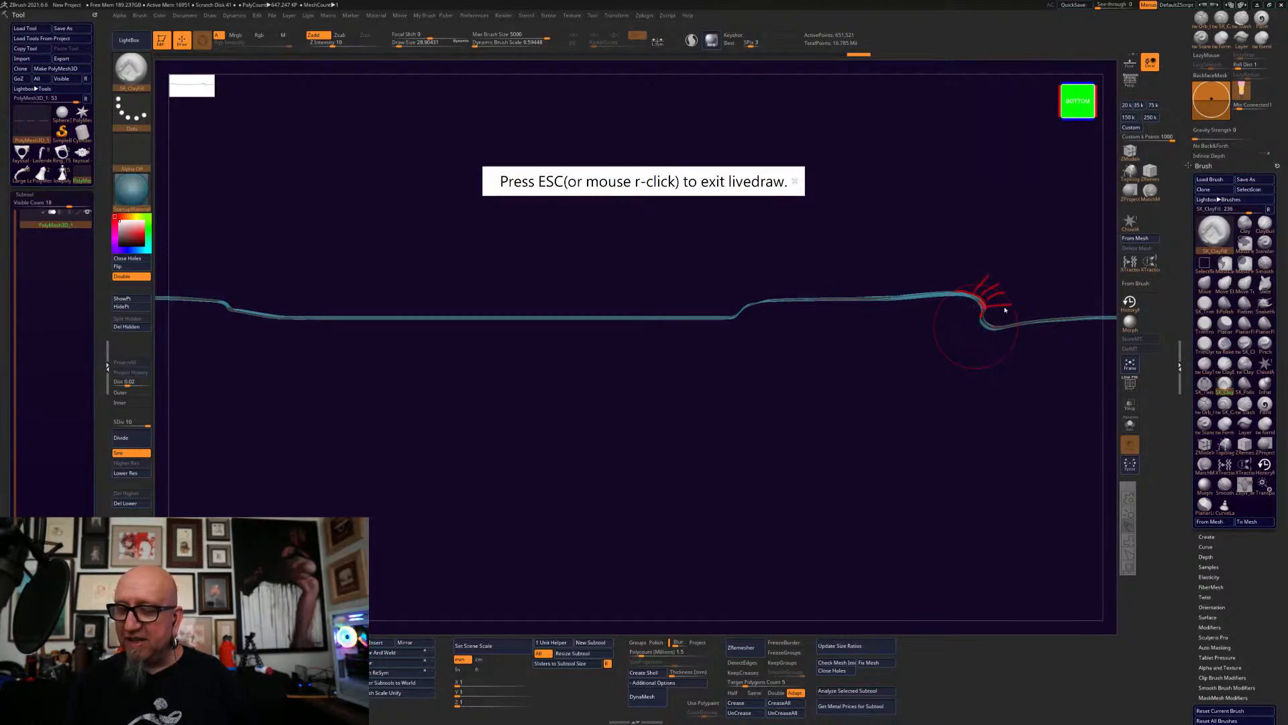
{"action": "key", "text": "Escape"}
- Unhide the full plane and face it from the front
{"action": "mouse_move", "coordinate": [969, 484]}
{"action": "left_mouse_down"}
{"action": "mouse_move", "coordinate": [948, 446]}
{"action": "mouse_move", "coordinate": [946, 470]}
{"action": "mouse_move", "coordinate": [839, 342]}
{"action": "mouse_move", "coordinate": [900, 490]}
{"action": "mouse_move", "coordinate": [762, 460]}
{"action": "left_mouse_up"}
{"action": "left_click", "coordinate": [795, 475], "text": "ctrl+shift"}
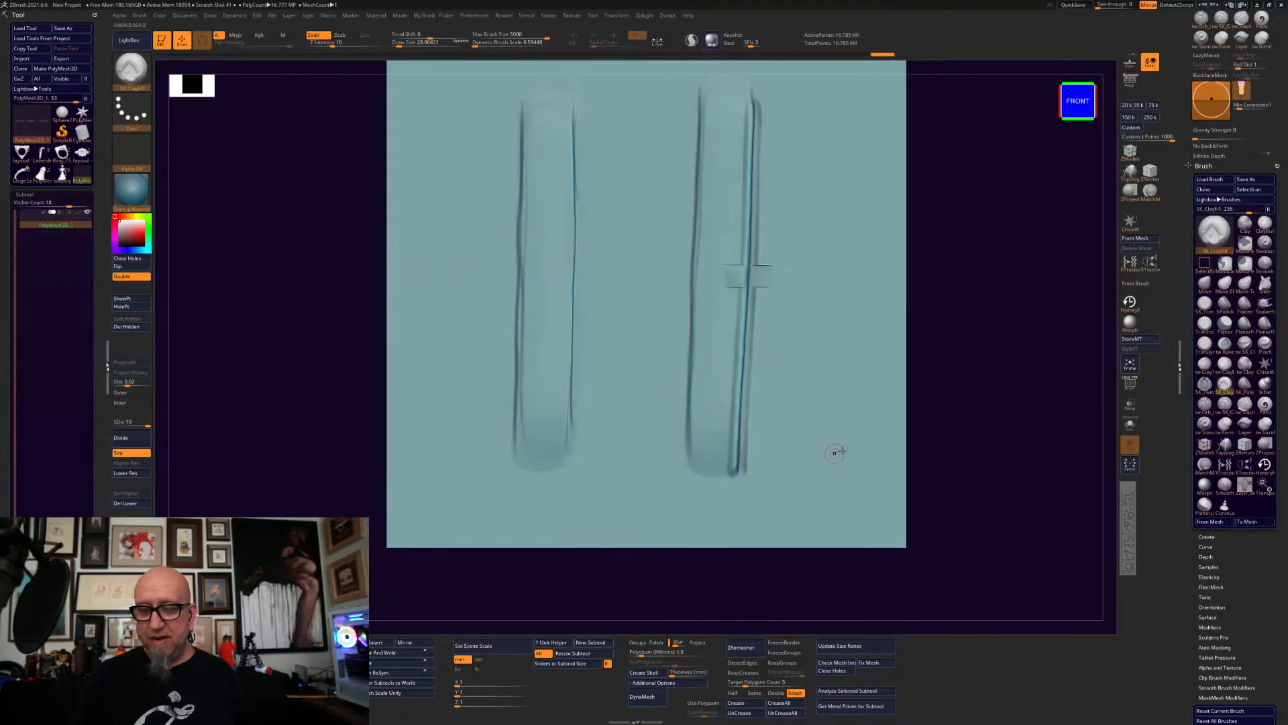
{"action": "left_click_drag", "start_coordinate": [1000, 400], "coordinate": [950, 425], "text": "alt"}
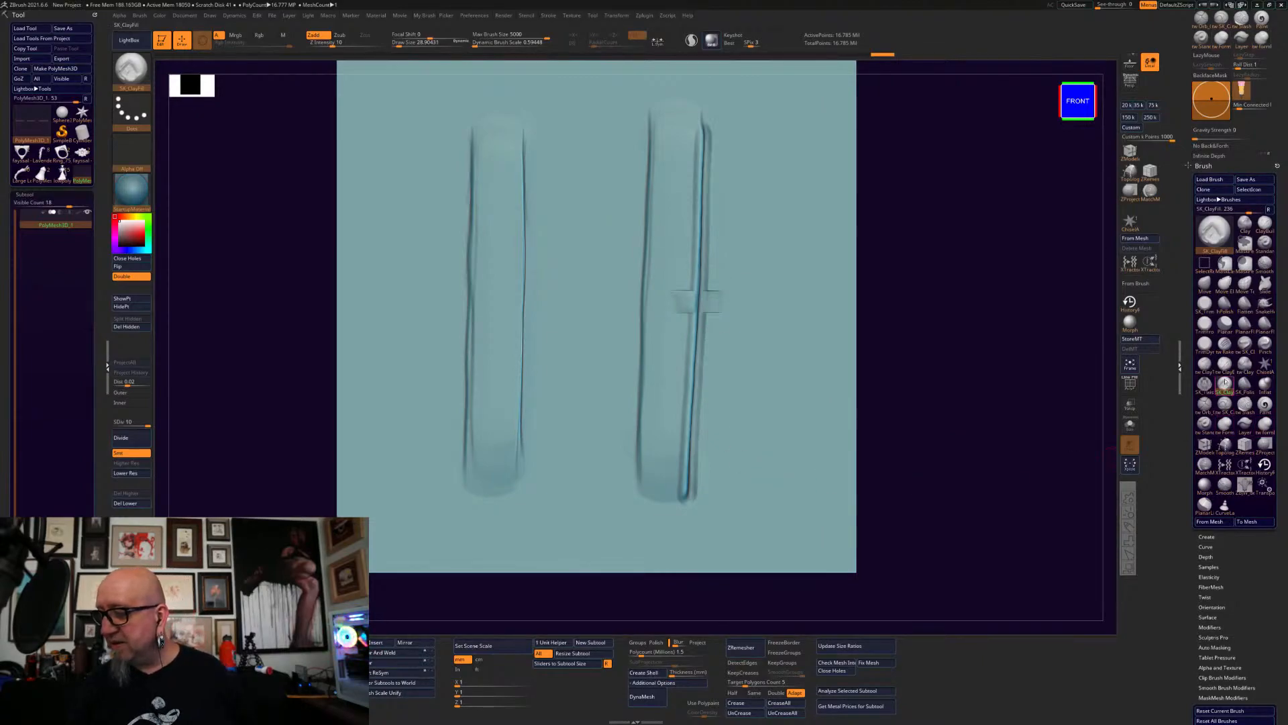
- Fill along both sides of the right strip's creased edge with SK_ClayFill at a draw size of about 43, and smooth its outer side
{"action": "key", "text": "space"}
{"action": "left_click_drag", "start_coordinate": [725, 164], "coordinate": [731, 164]}
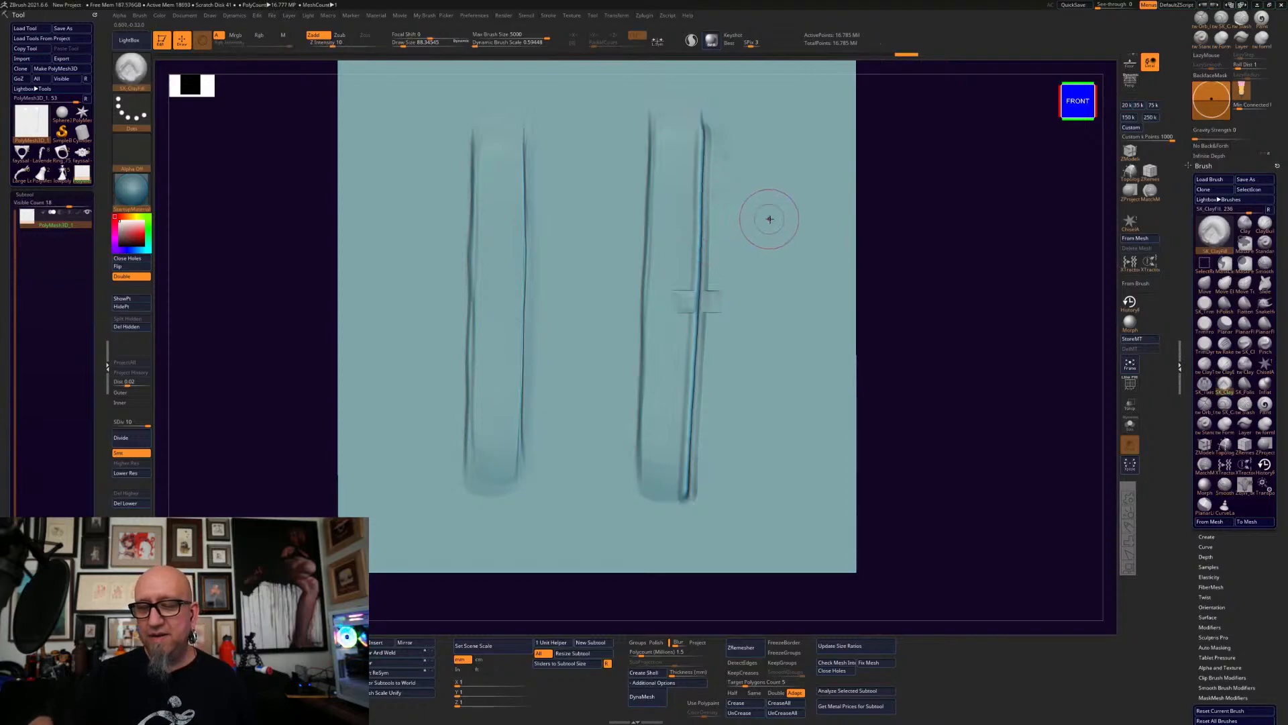
{"action": "key", "text": "space"}
{"action": "left_click_drag", "start_coordinate": [770, 219], "coordinate": [766, 219]}
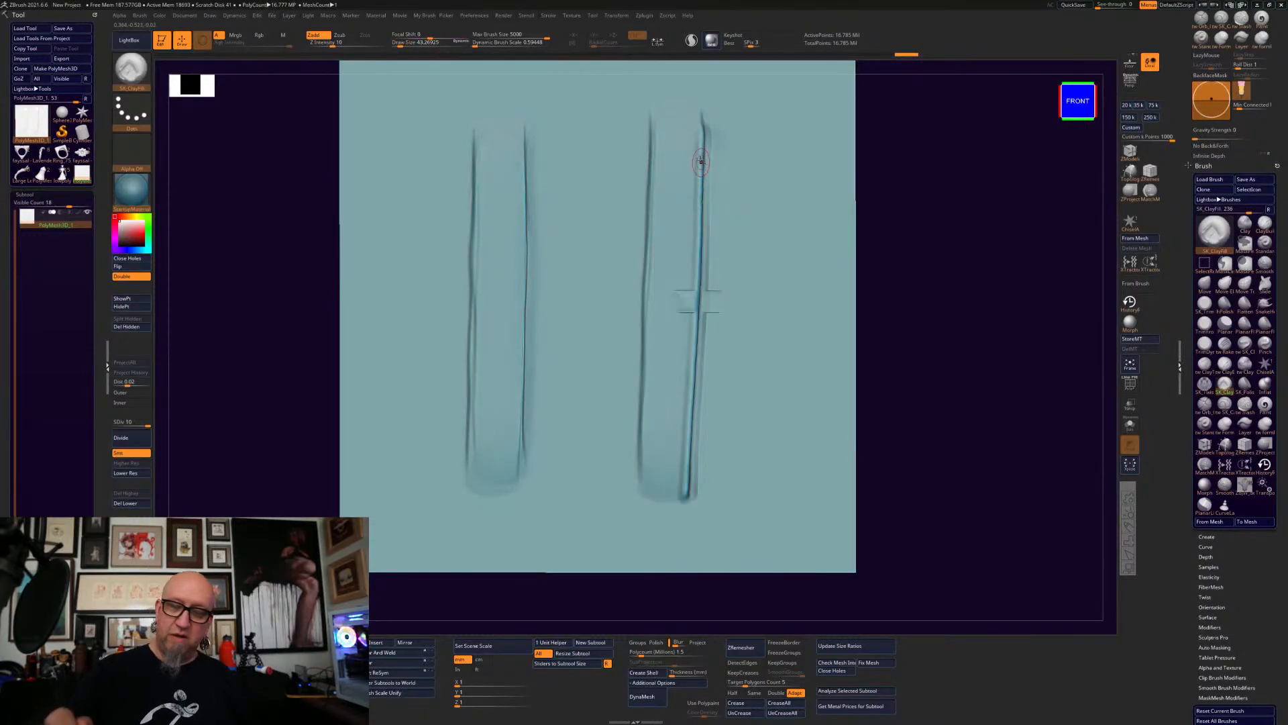
{"action": "left_click_drag", "start_coordinate": [712, 127], "coordinate": [709, 314]}
{"action": "left_click_drag", "start_coordinate": [694, 509], "coordinate": [680, 485]}
{"action": "left_click_drag", "start_coordinate": [680, 438], "coordinate": [685, 379]}
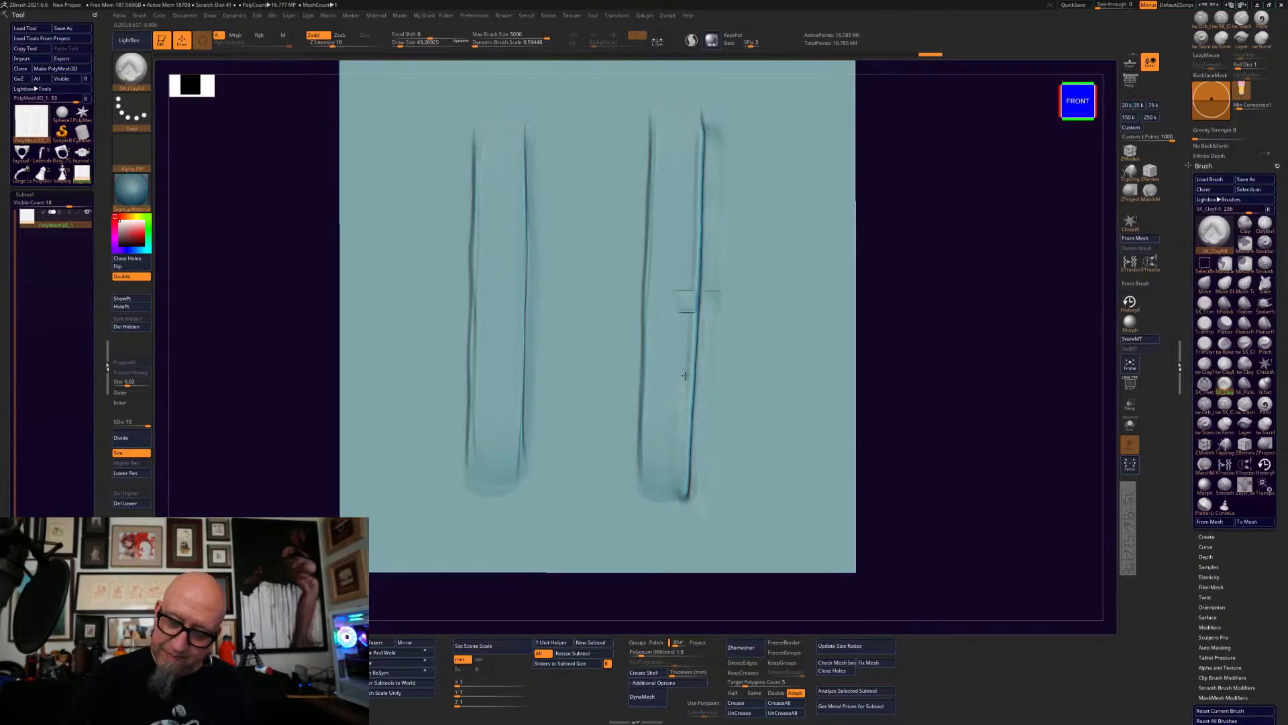
{"action": "left_click_drag", "start_coordinate": [689, 314], "coordinate": [698, 81]}
{"action": "left_click_drag", "start_coordinate": [718, 376], "coordinate": [713, 315], "text": "shift"}
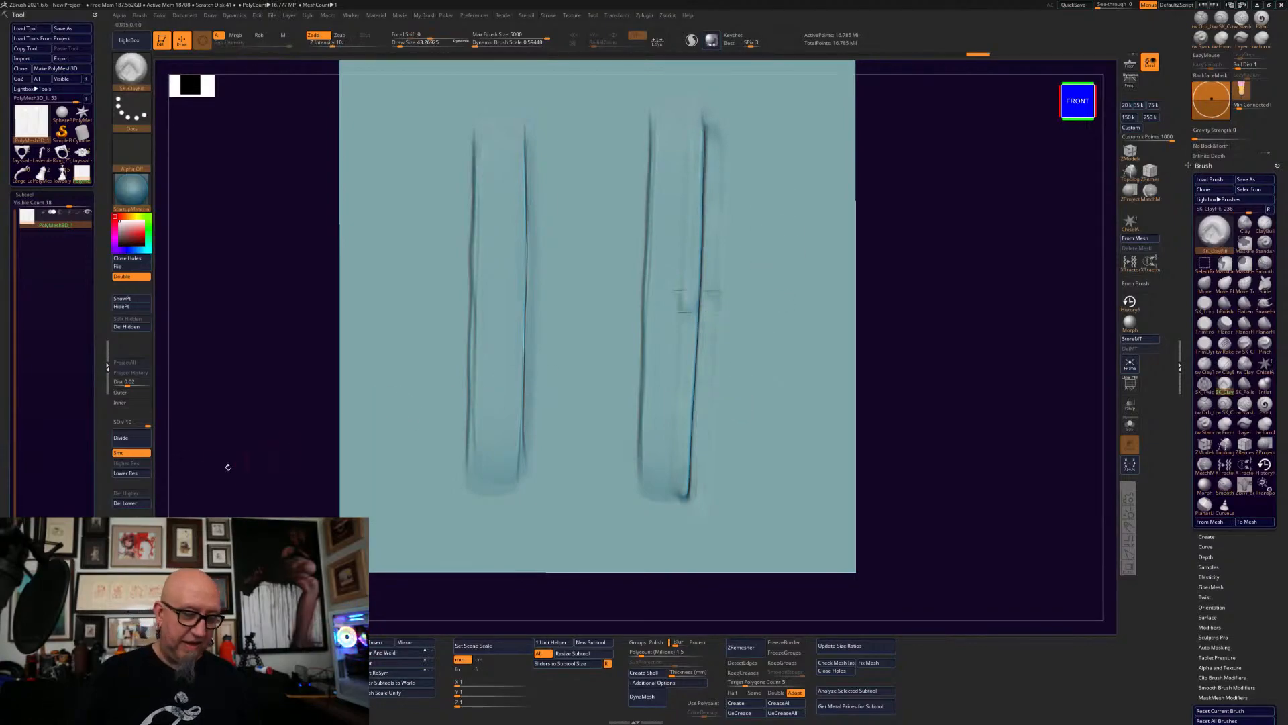
- Smooth around the right strip's creased edge at subdivision levels 8 and 7, and return the plane to level 10
{"action": "left_click", "coordinate": [142, 473]}
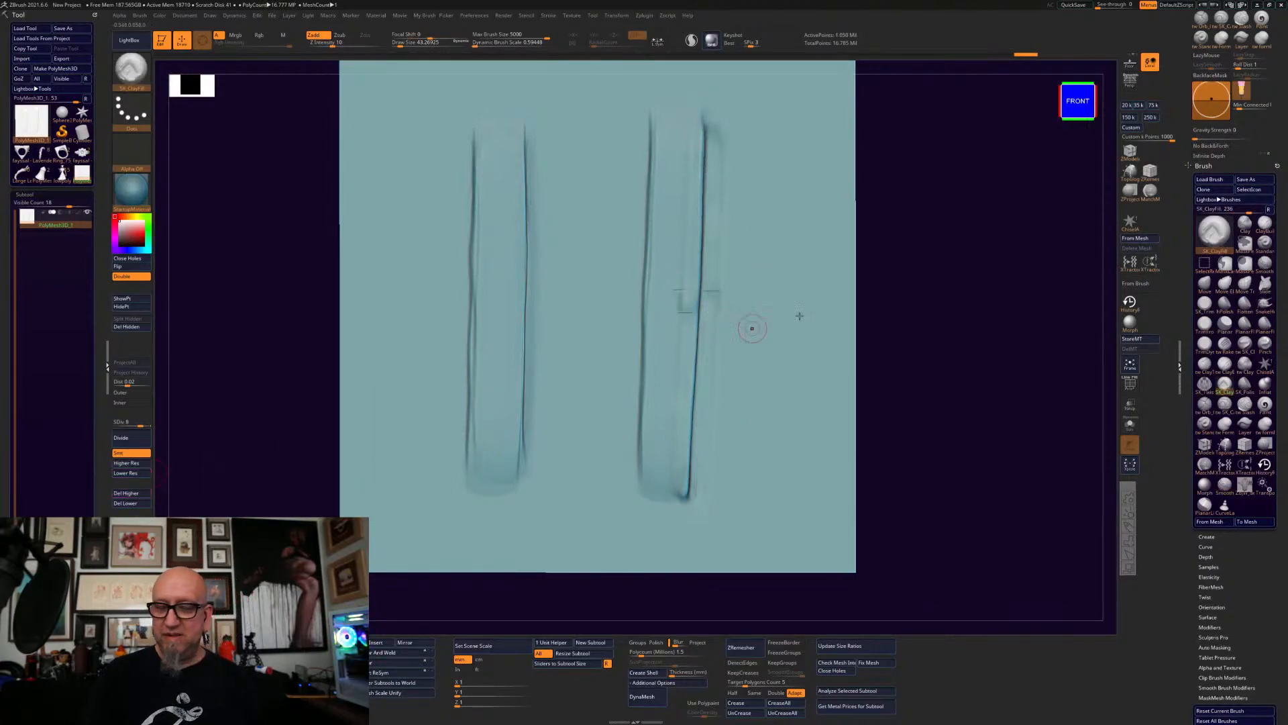
{"action": "key", "text": "space"}
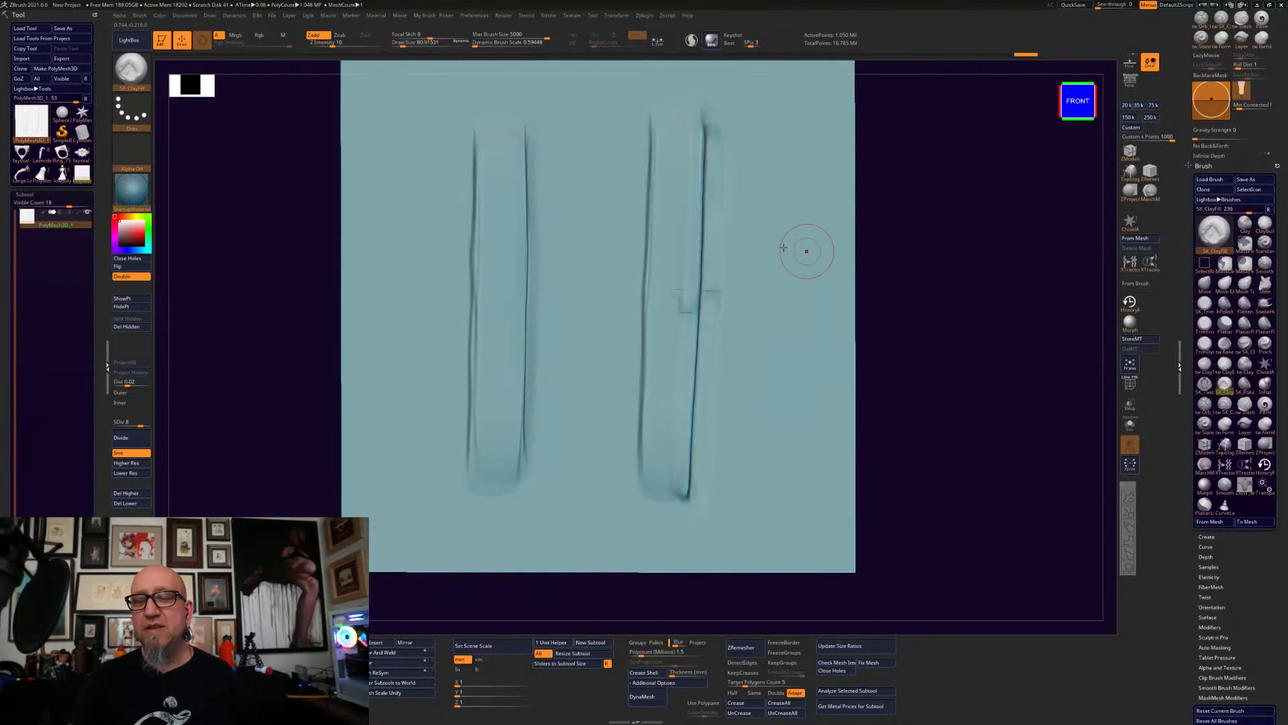
{"action": "left_click", "coordinate": [138, 474]}
{"action": "key", "text": "shift"}
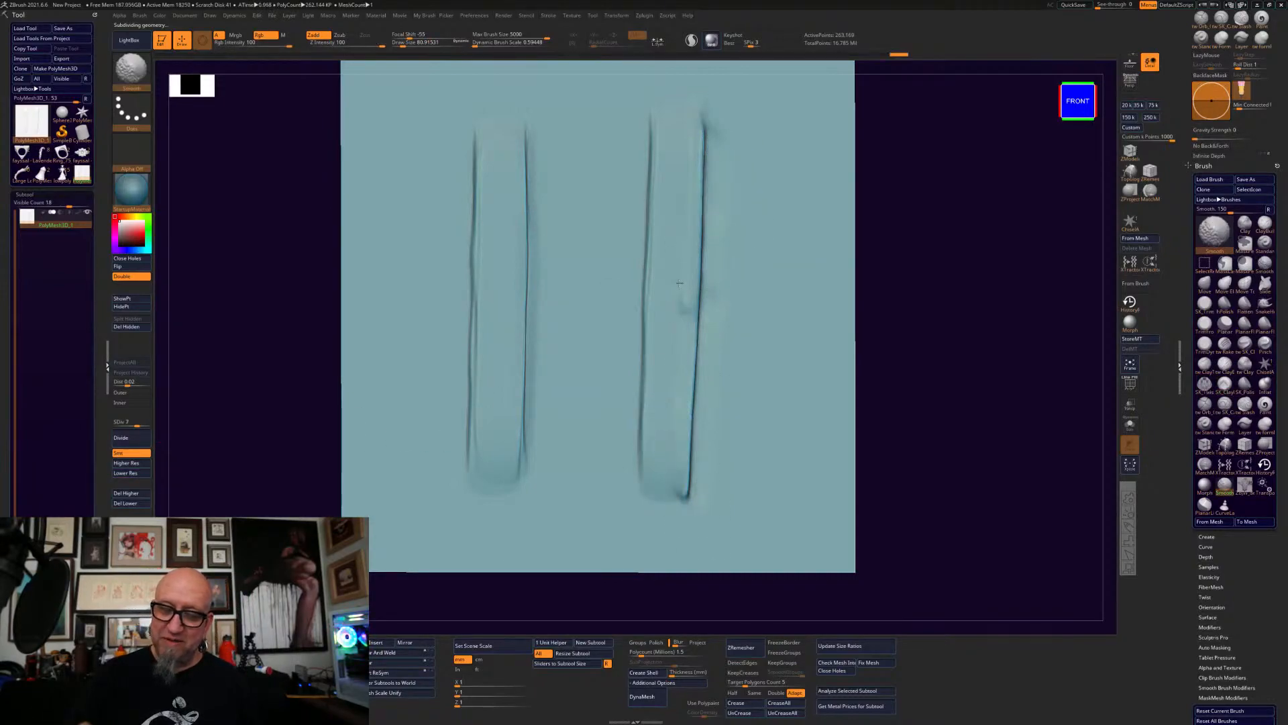
{"action": "left_click", "coordinate": [142, 465]}
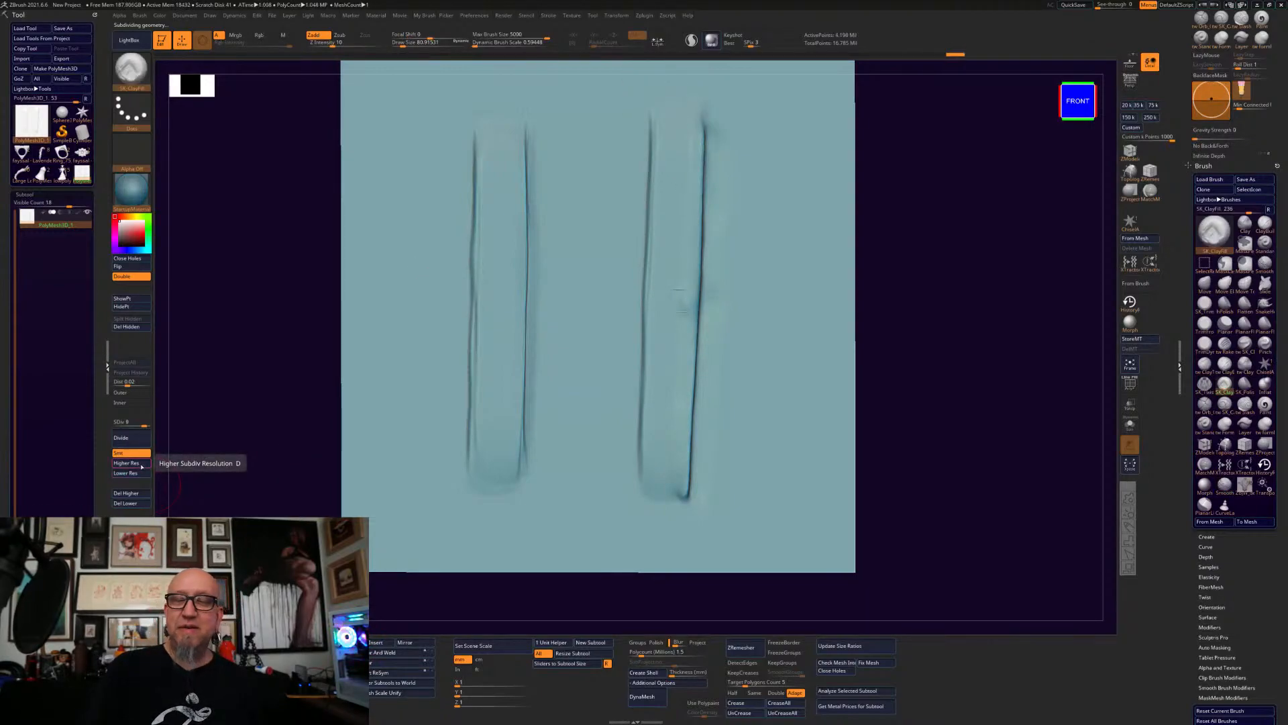
{"action": "left_click", "coordinate": [142, 464]}
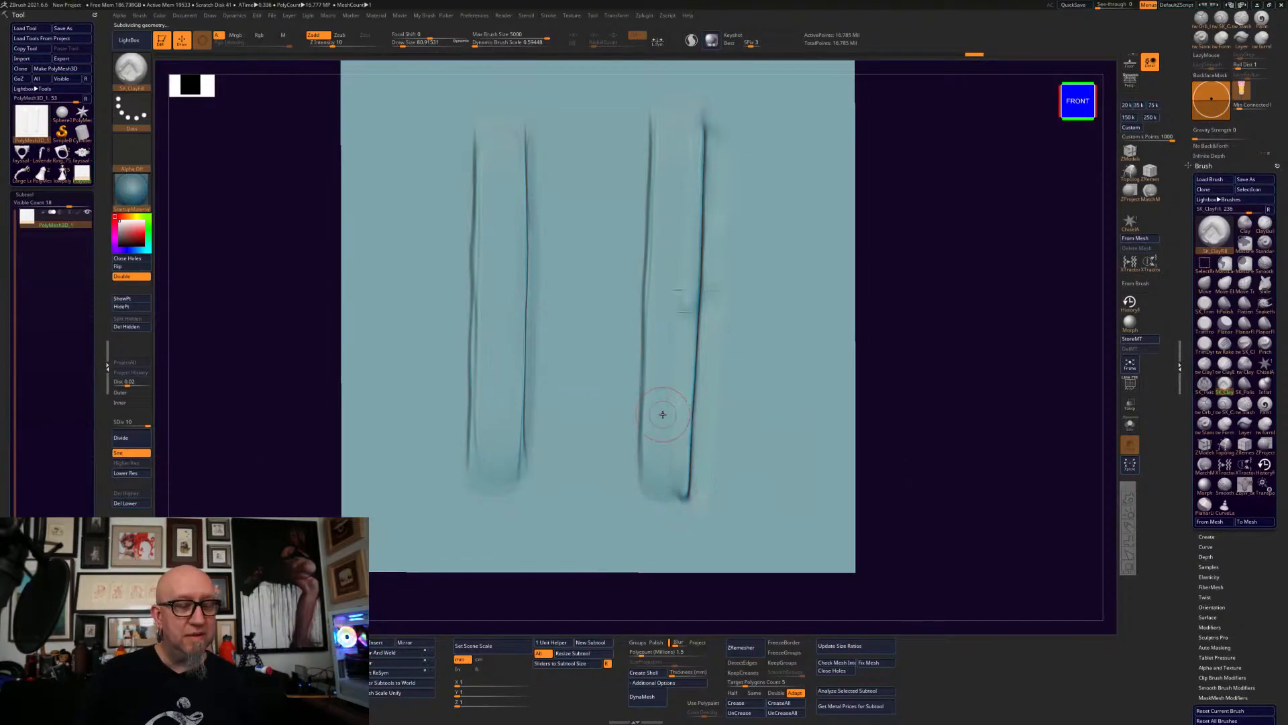
- Polish the length of the right strip beside its creased edge with SK_TrimPolish at a draw size of about 150
{"action": "left_click_drag", "start_coordinate": [940, 366], "coordinate": [933, 388]}
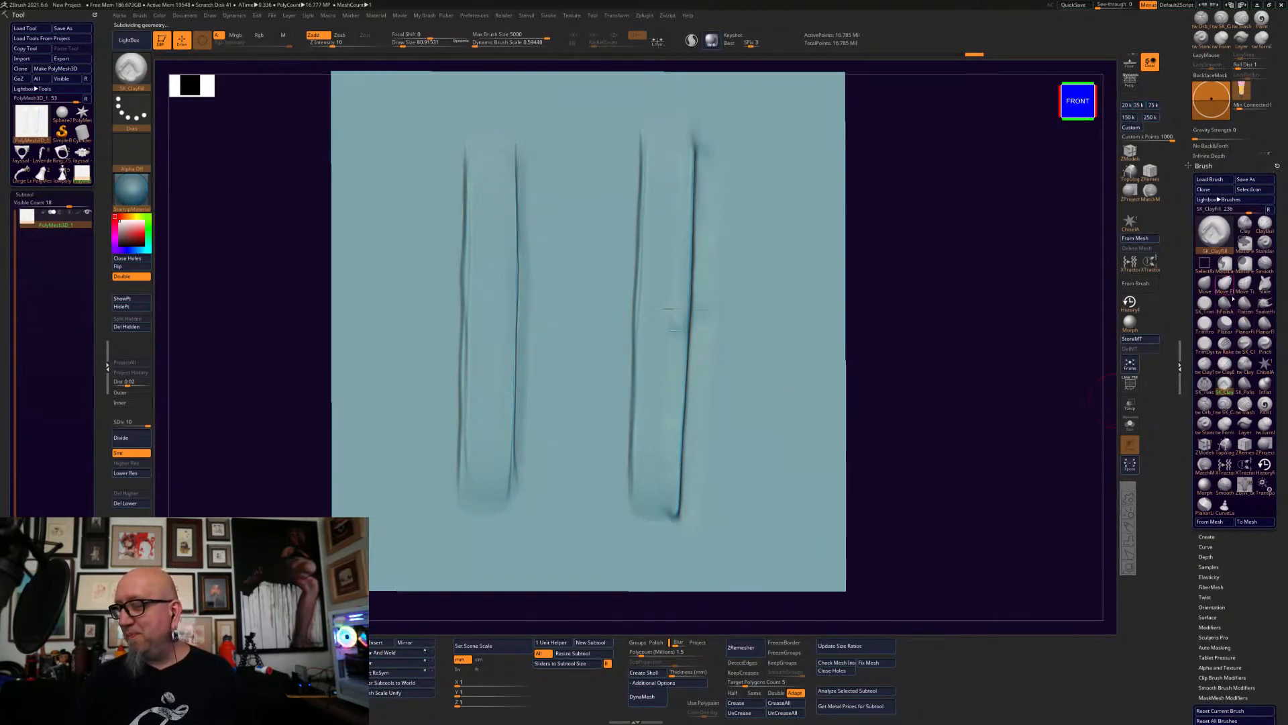
{"action": "left_click", "coordinate": [1204, 303]}
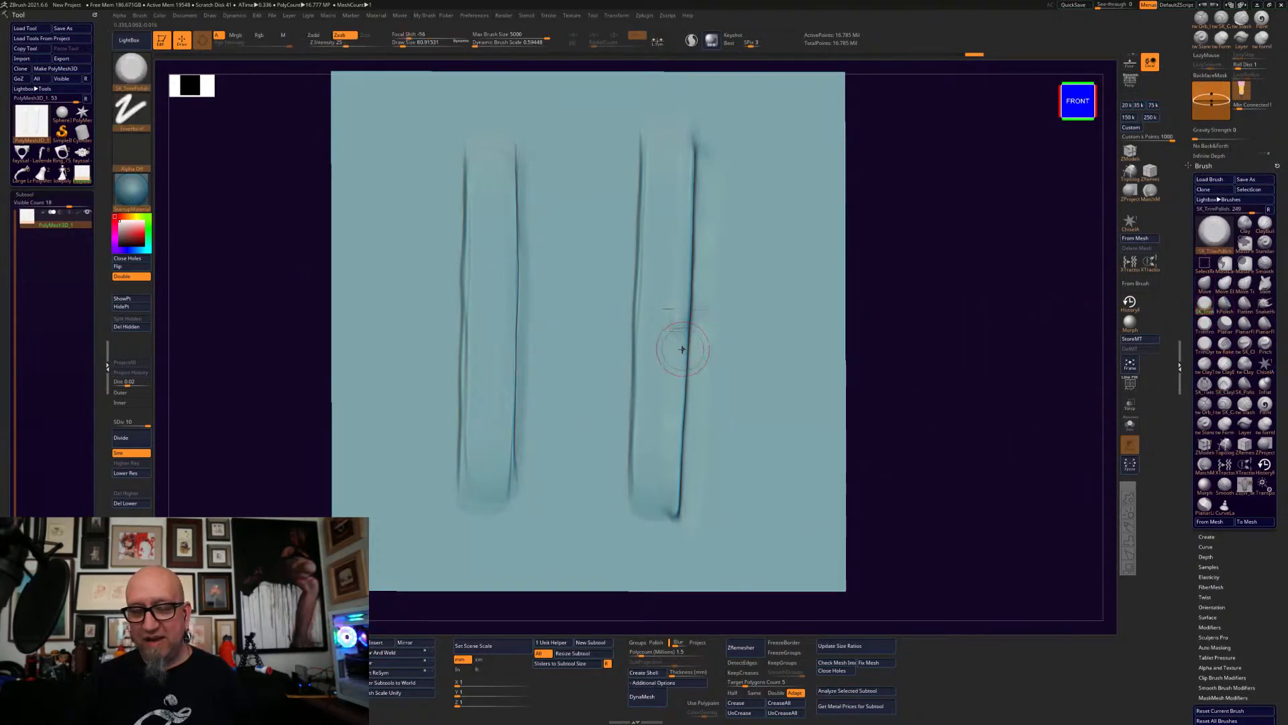
{"action": "key", "text": "space"}
{"action": "left_click_drag", "start_coordinate": [672, 280], "coordinate": [683, 282]}
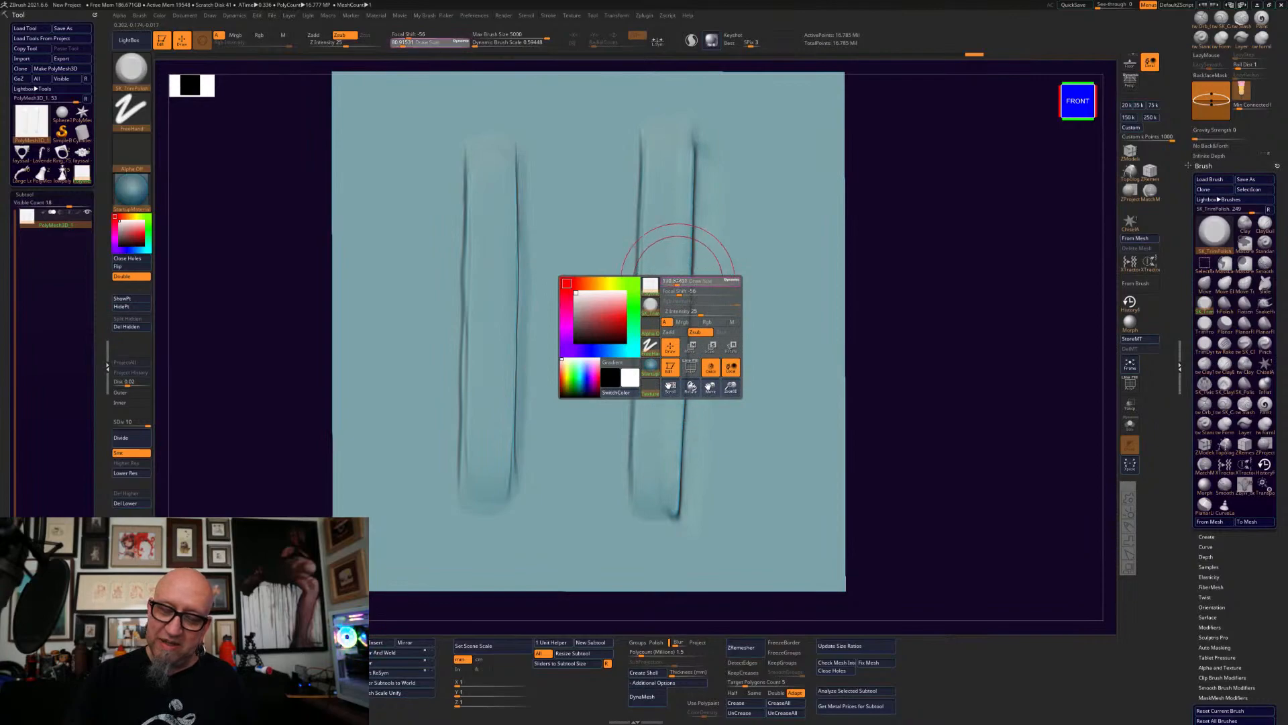
{"action": "left_click_drag", "start_coordinate": [681, 143], "coordinate": [677, 238]}
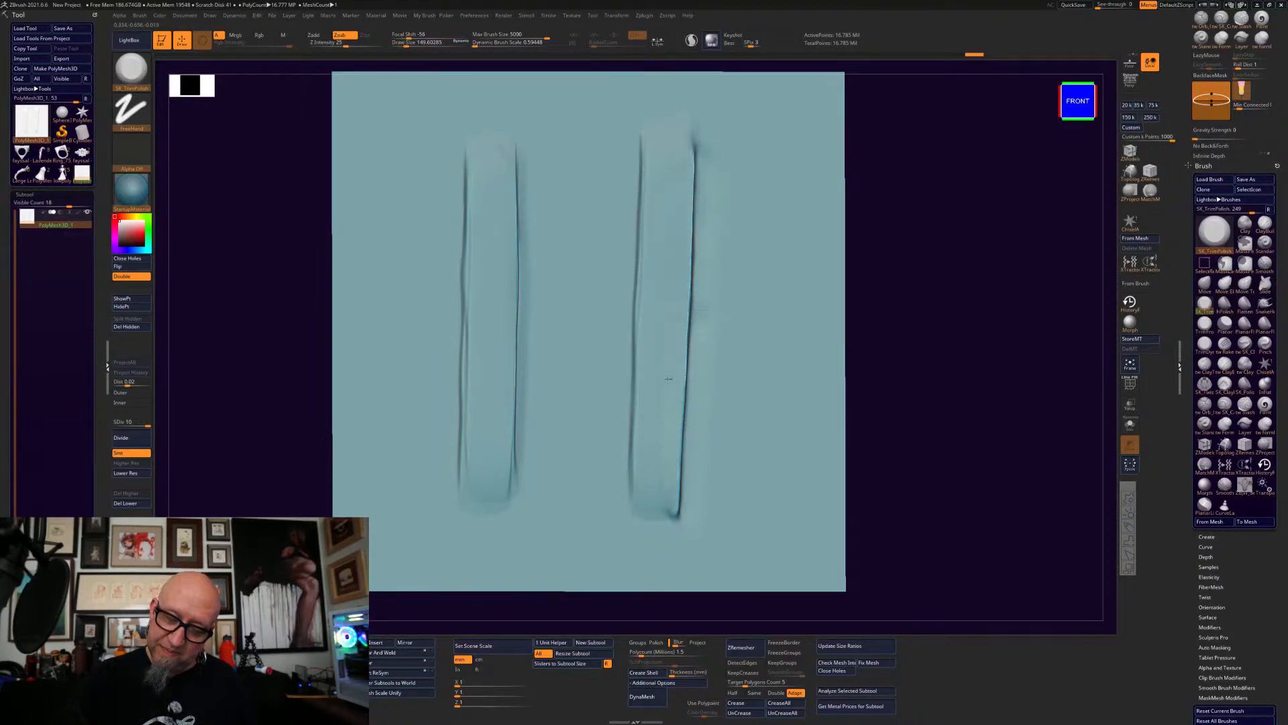
{"action": "left_click_drag", "start_coordinate": [664, 452], "coordinate": [658, 499]}
- From below, set the draw size to about 24, trace the right strip's creased crest in red, and exit the screen markup
{"action": "left_click_drag", "start_coordinate": [912, 555], "coordinate": [897, 480]}
{"action": "left_click_drag", "start_coordinate": [804, 407], "coordinate": [771, 558], "text": "alt"}
{"action": "left_click_drag", "start_coordinate": [711, 416], "coordinate": [701, 387]}
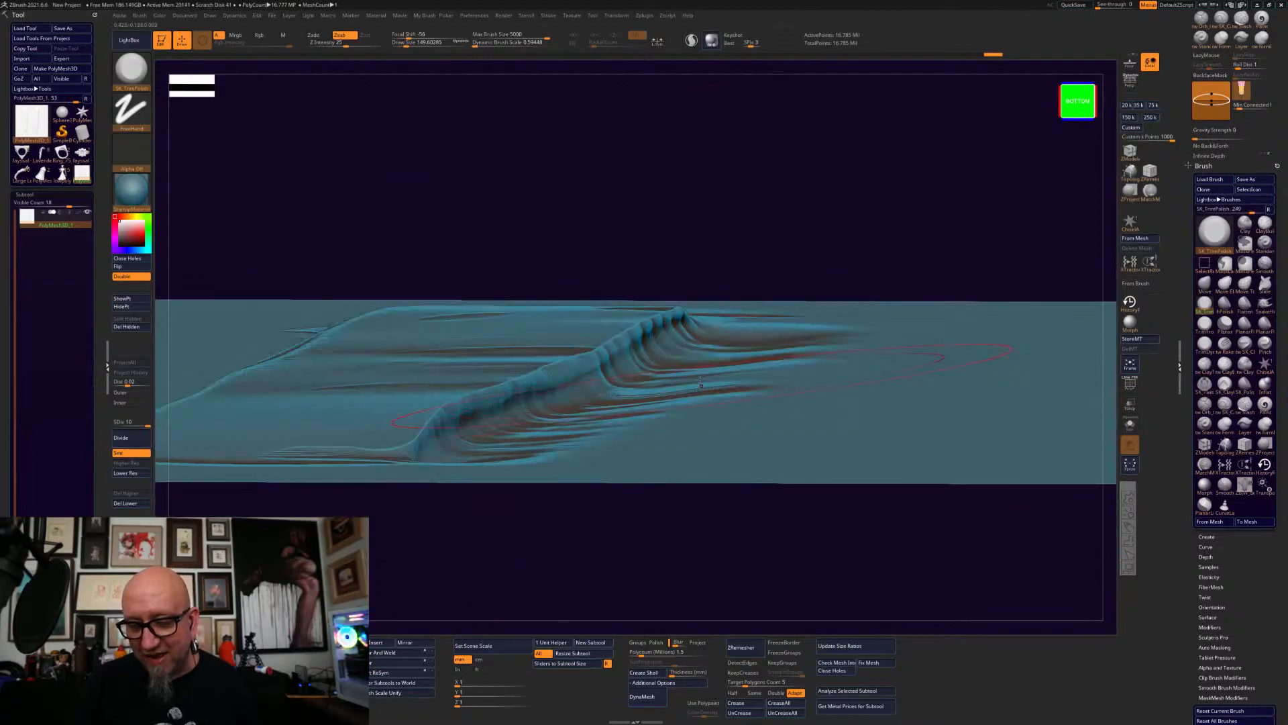
{"action": "right_click_drag", "start_coordinate": [690, 348], "coordinate": [681, 344]}
{"action": "key", "text": "space"}
{"action": "left_click_drag", "start_coordinate": [695, 346], "coordinate": [684, 347]}
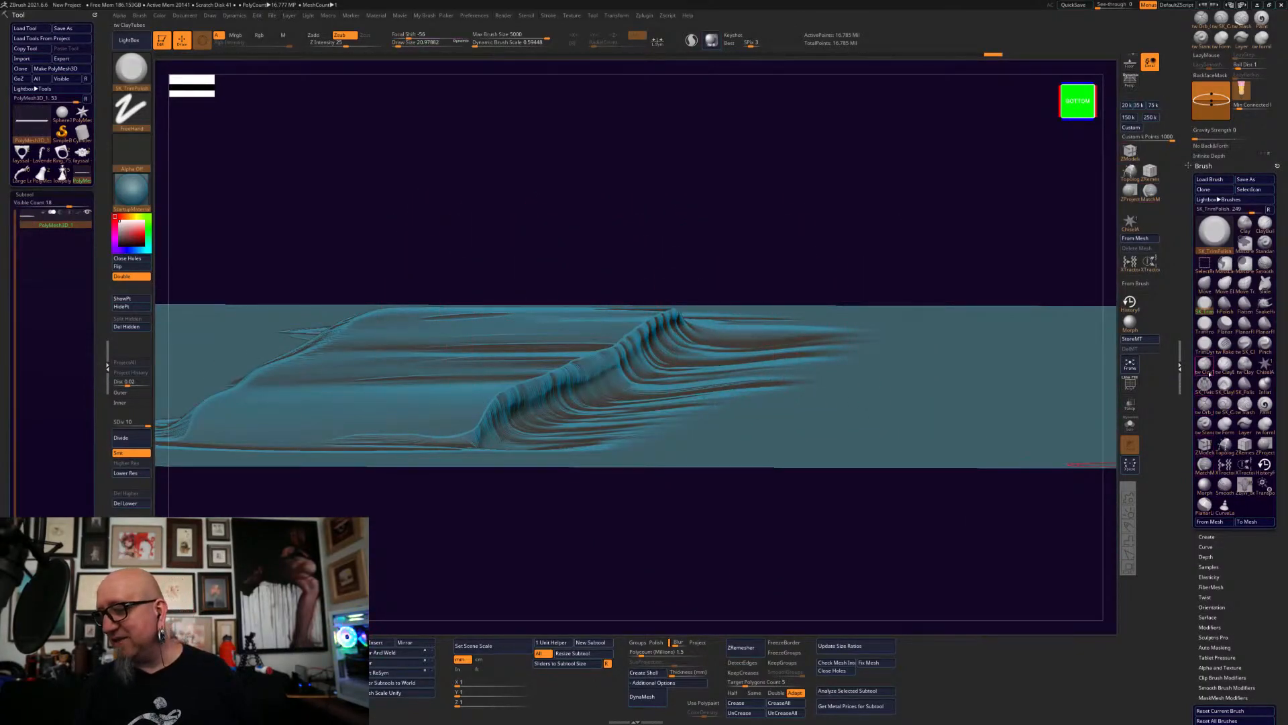
{"action": "left_click", "coordinate": [1128, 528]}
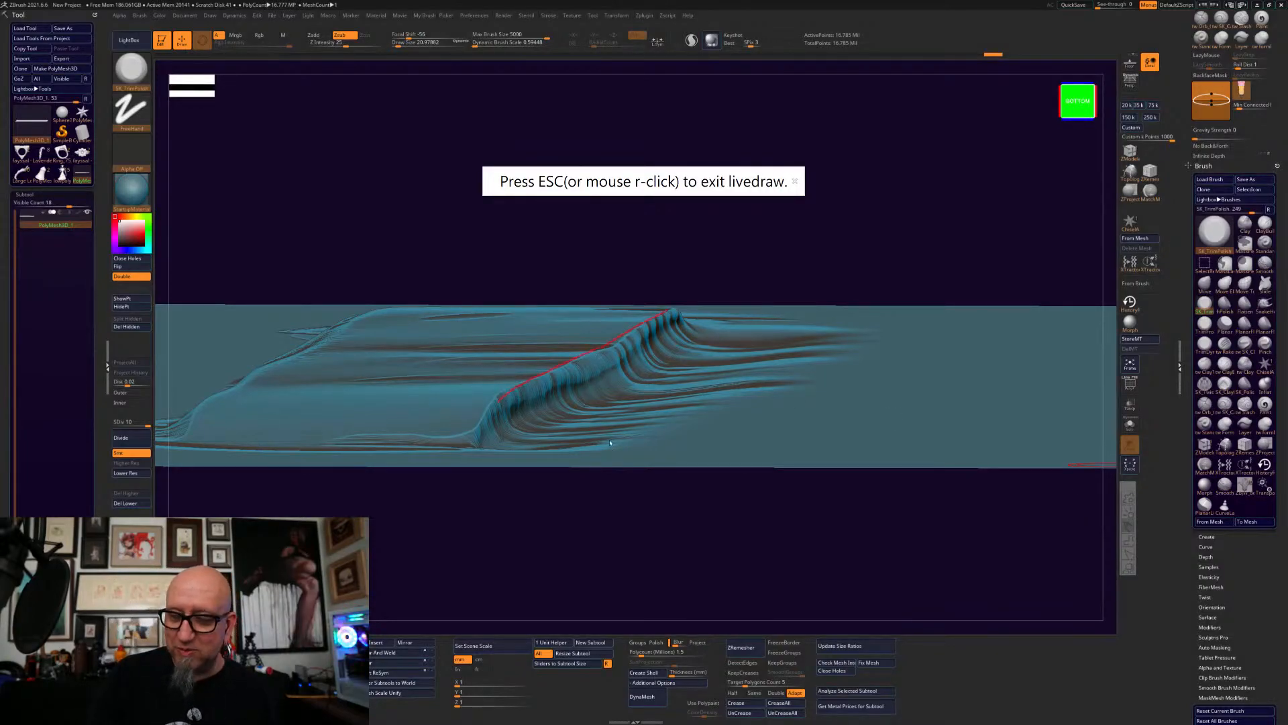
{"action": "left_click", "coordinate": [796, 182]}
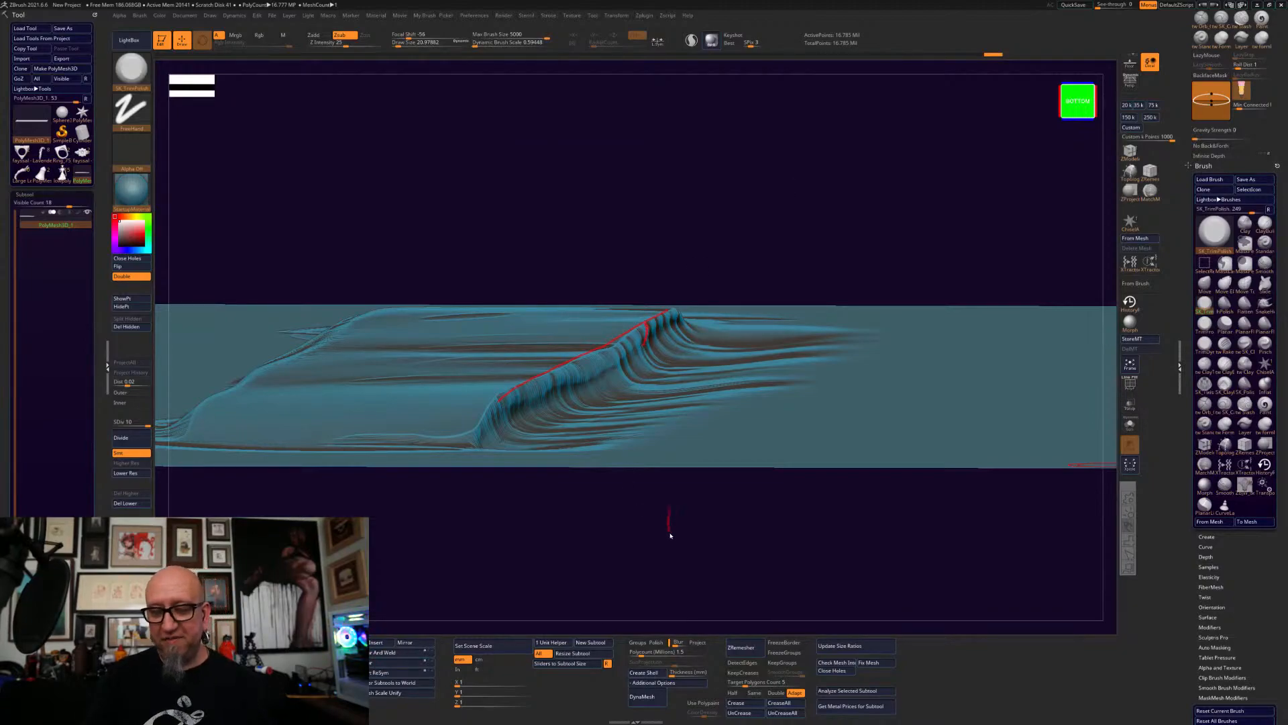
{"action": "key", "text": "Escape"}
- Drop the plane to subdivision level 8 and smooth the right strip's upper end and inner edge at a draw size of about 122
{"action": "left_click_drag", "start_coordinate": [693, 503], "coordinate": [699, 561], "text": "shift"}
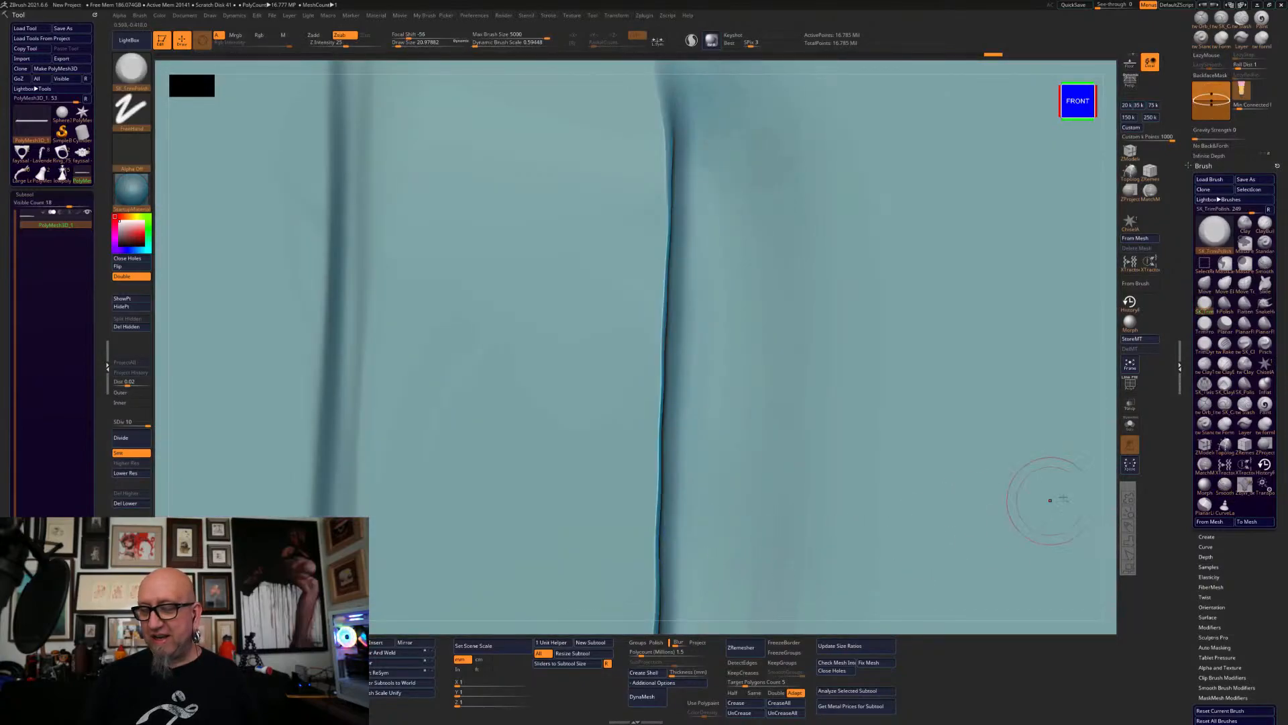
{"action": "left_click_drag", "start_coordinate": [1112, 480], "coordinate": [859, 259], "text": "alt"}
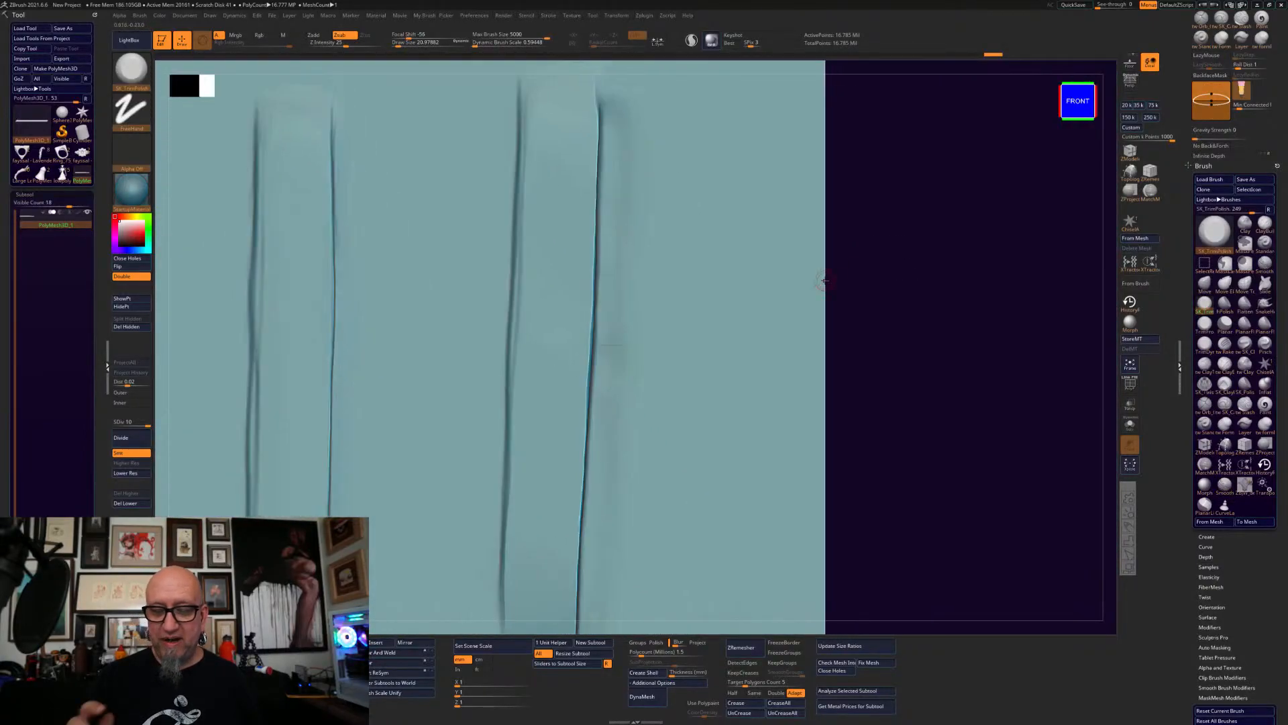
{"action": "left_click_drag", "start_coordinate": [893, 388], "coordinate": [851, 342], "text": "alt"}
{"action": "left_click", "coordinate": [134, 473]}
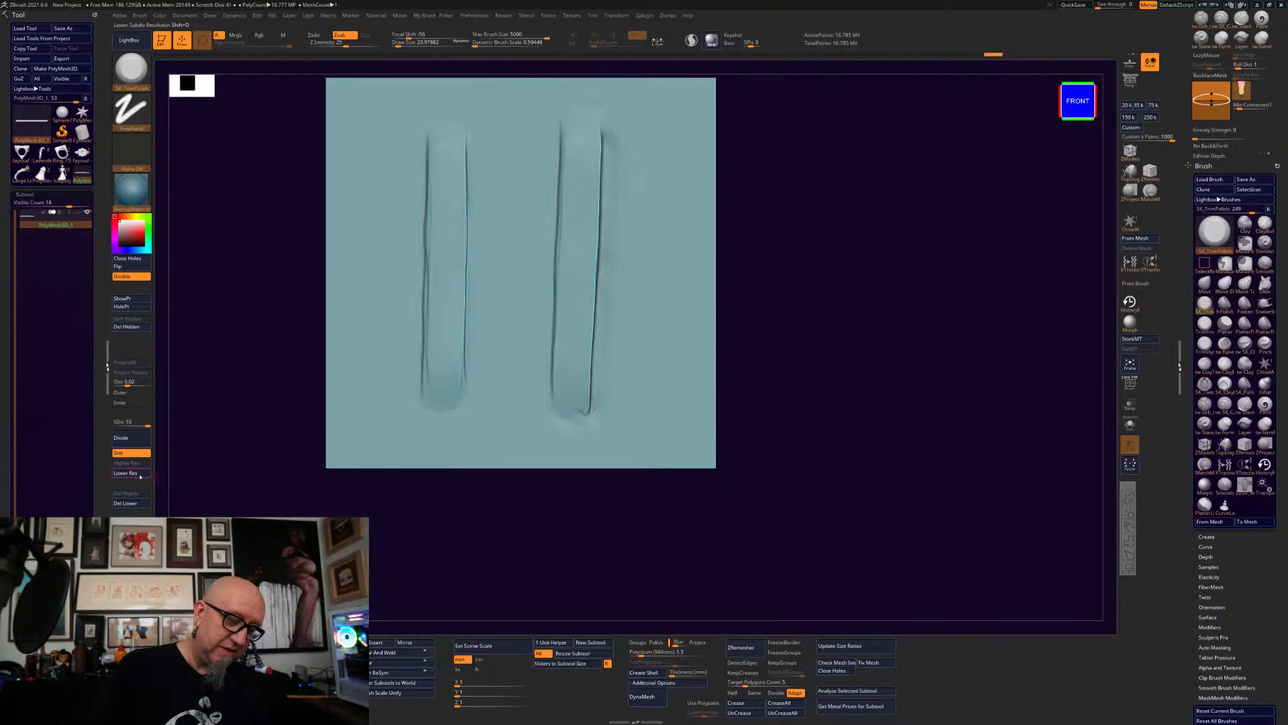
{"action": "left_click", "coordinate": [135, 473]}
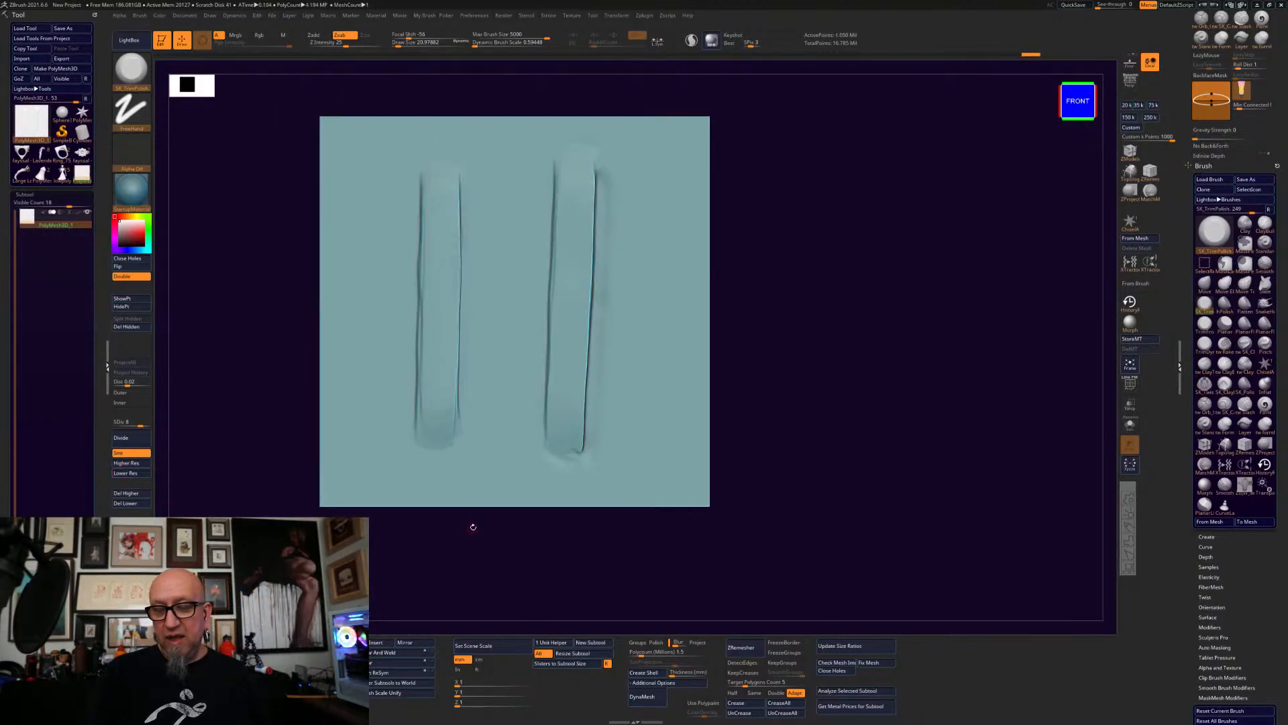
{"action": "key", "text": "space"}
{"action": "left_click_drag", "start_coordinate": [659, 189], "coordinate": [665, 189]}
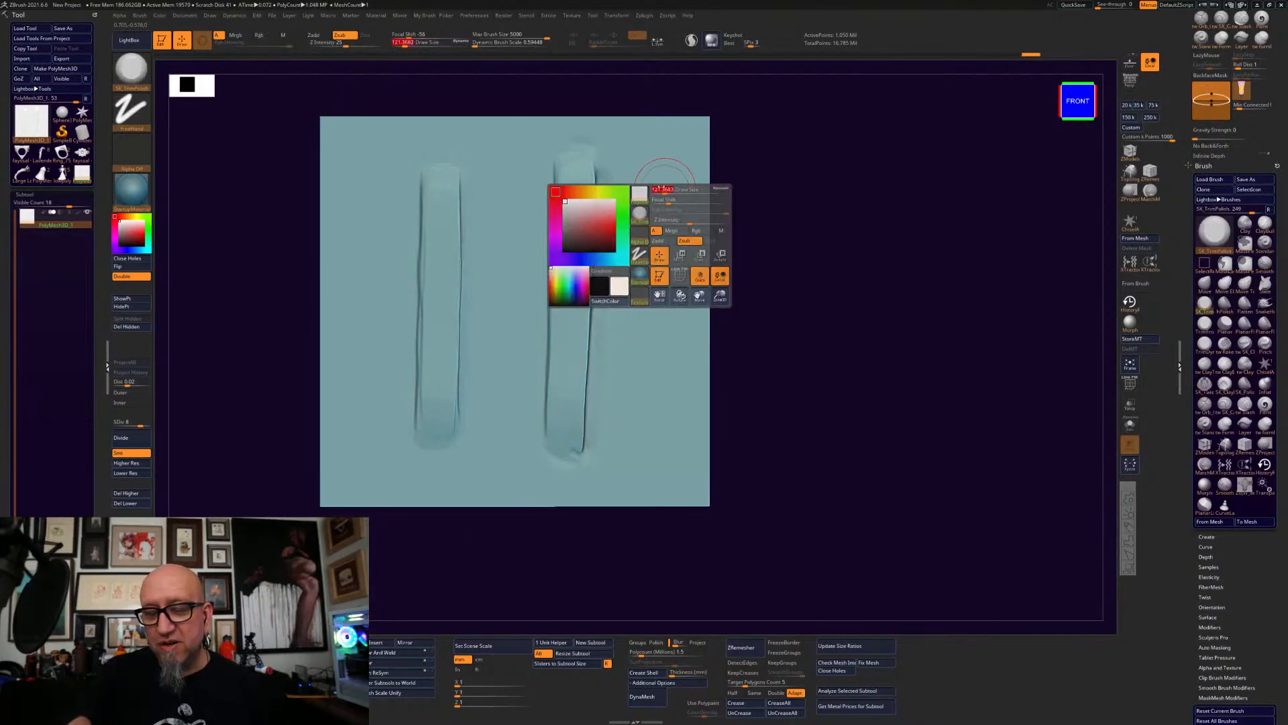
{"action": "left_click_drag", "start_coordinate": [581, 149], "coordinate": [620, 168], "text": "shift"}
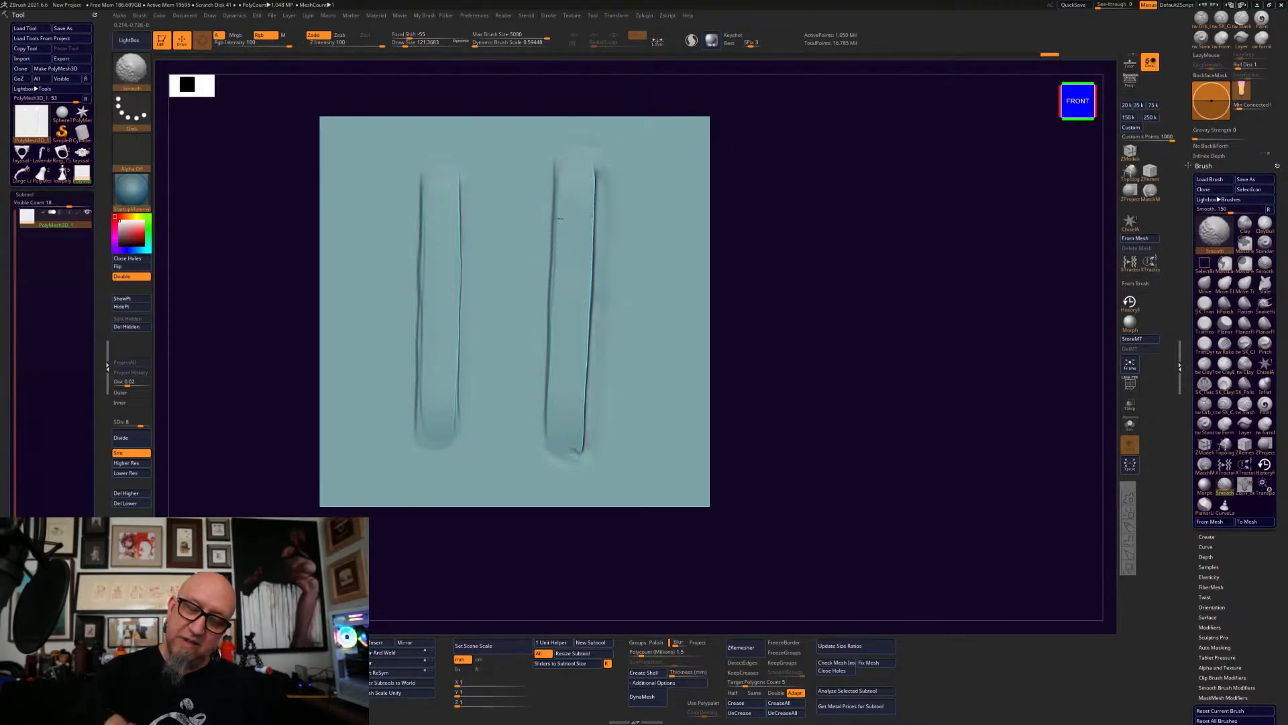
{"action": "left_click_drag", "start_coordinate": [559, 311], "coordinate": [562, 190], "text": "shift"}
{"action": "mouse_move", "coordinate": [607, 574]}
{"action": "left_mouse_down"}
{"action": "mouse_move", "coordinate": [777, 337]}
{"action": "mouse_move", "coordinate": [774, 480]}
{"action": "mouse_move", "coordinate": [731, 555]}
{"action": "left_mouse_up"}
{"action": "left_click_drag", "start_coordinate": [604, 169], "coordinate": [166, 361], "text": "shift"}
{"action": "left_click_drag", "start_coordinate": [355, 471], "coordinate": [606, 439], "text": "alt"}
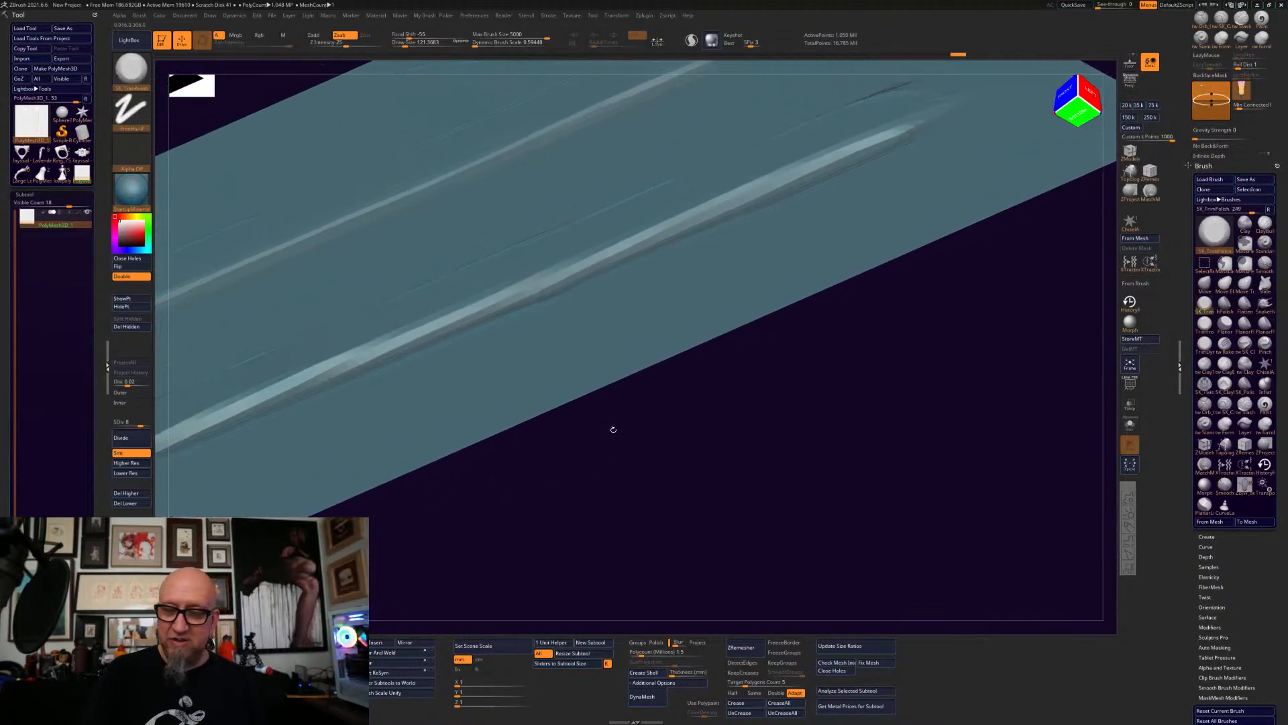